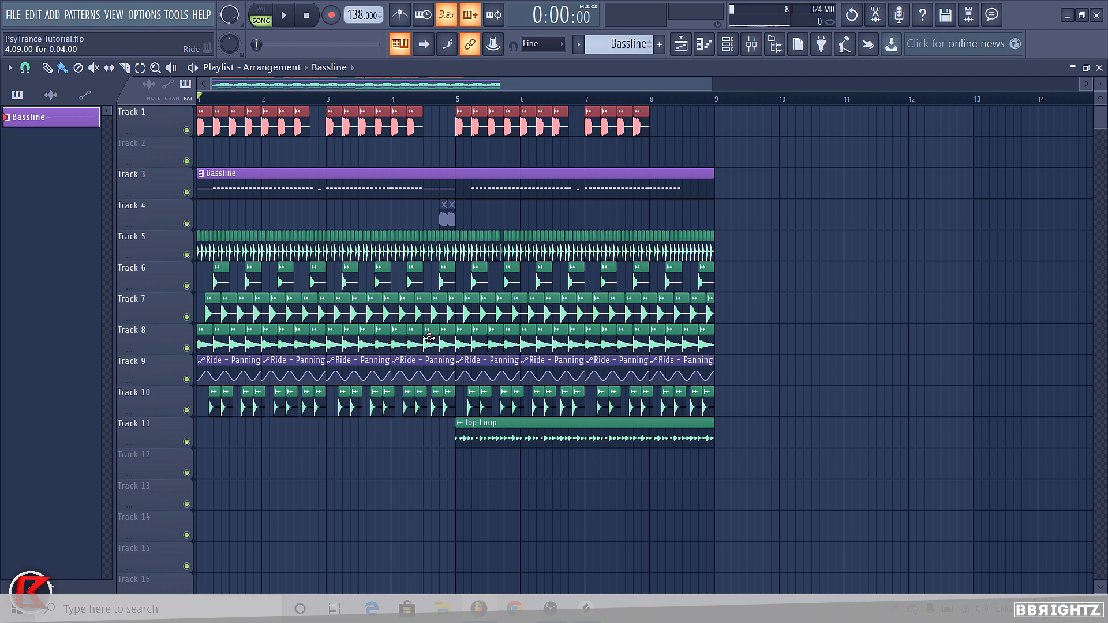
pyautogui.moveTo(779, 498); pyautogui.dragTo(200, 111)
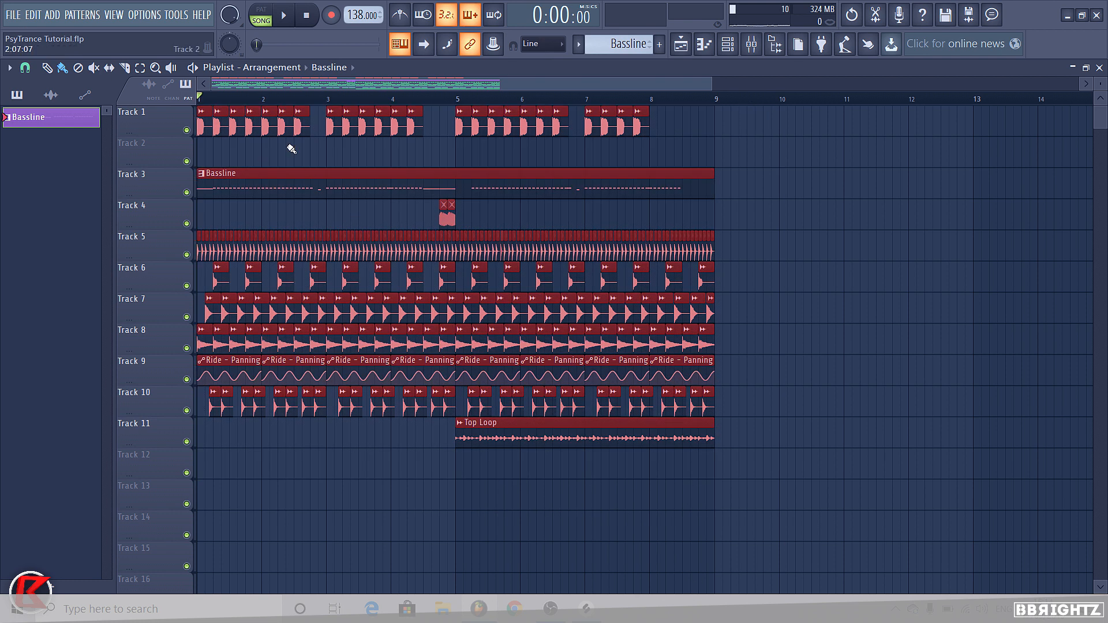
pyautogui.keyDown('ctrl'); pyautogui.click(301, 151); pyautogui.keyUp('ctrl')
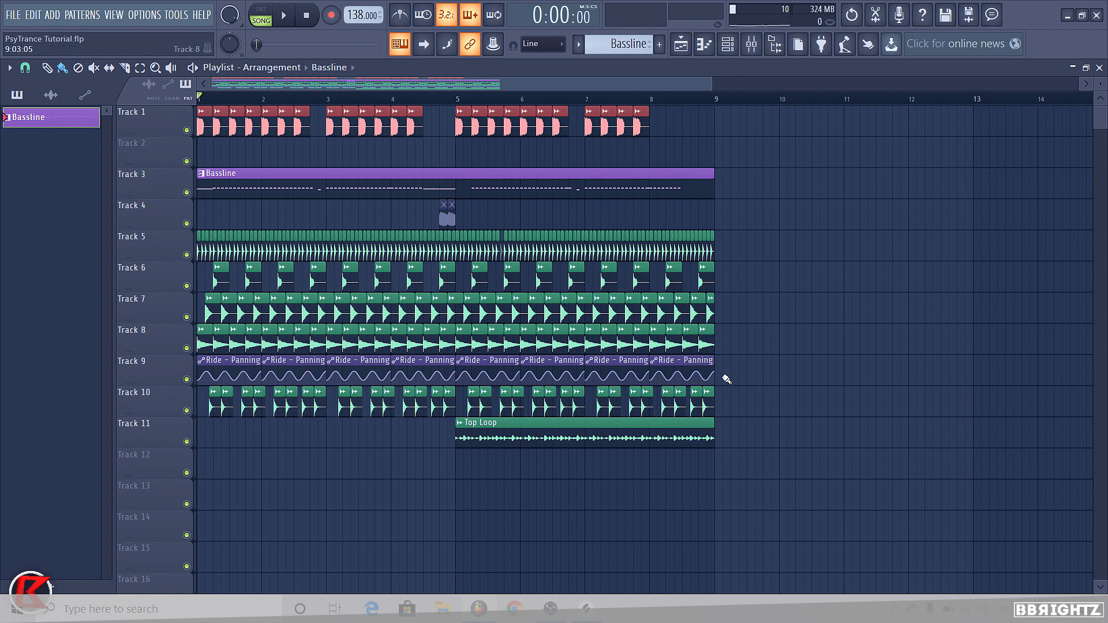
pyautogui.hotkey('ctrl', 'a')
pyautogui.click(638, 488)
pyautogui.click(797, 174)
pyautogui.rightClick(797, 174)
pyautogui.scroll(-1, 886, 227)
pyautogui.scroll(-4, 854, 173)
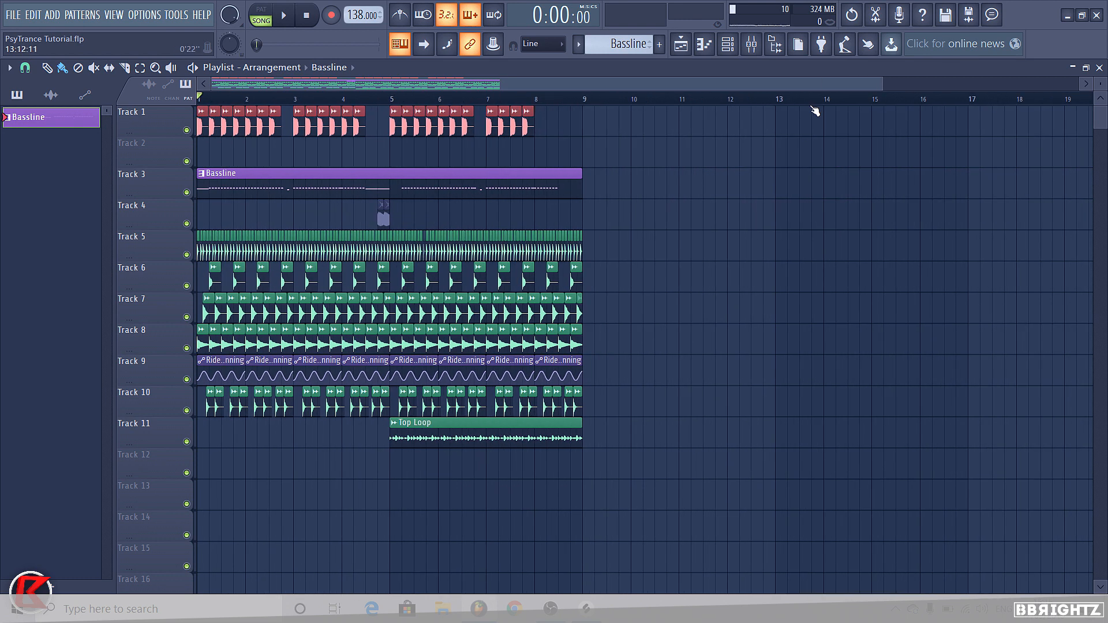
pyautogui.scroll(3, 286, 213)
pyautogui.scroll(3, 209, 213)
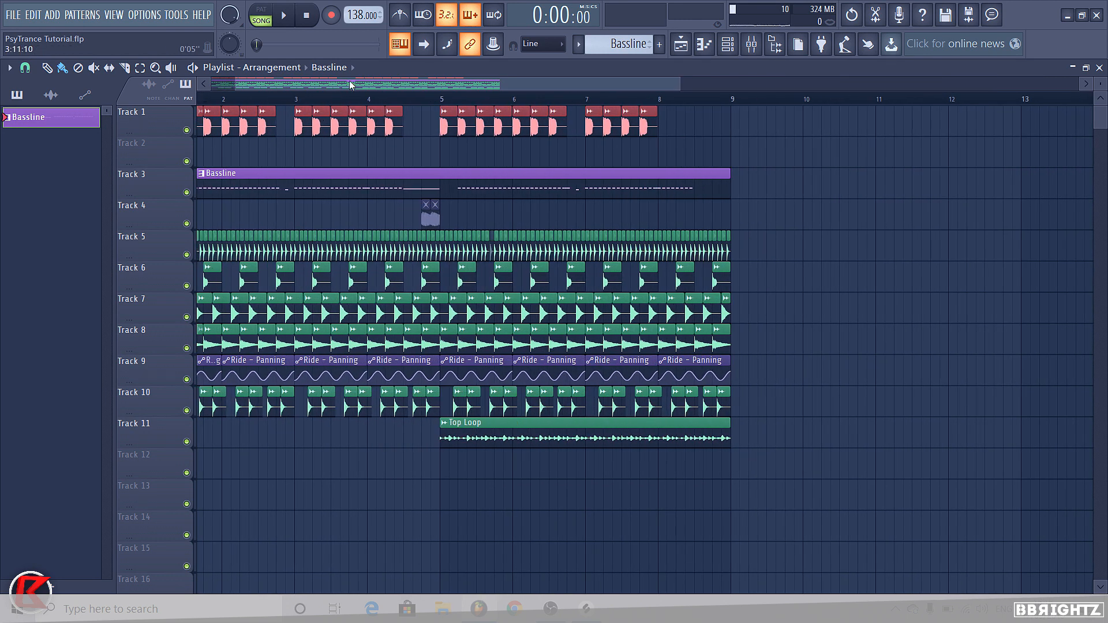
pyautogui.moveTo(866, 451); pyautogui.dragTo(2, 252)
pyautogui.moveTo(456, 433); pyautogui.dragTo(498, 442)
pyautogui.click(543, 485)
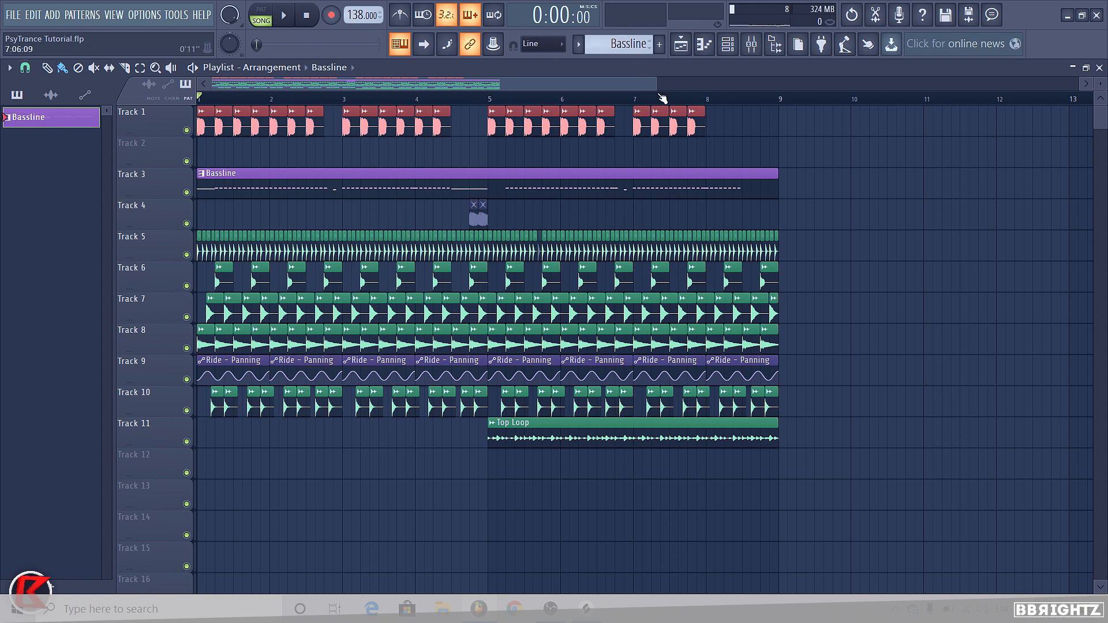
# Step: Play the arrangement from the start and extend the Track 3 Bassline clip to bar 10
pyautogui.press('space')
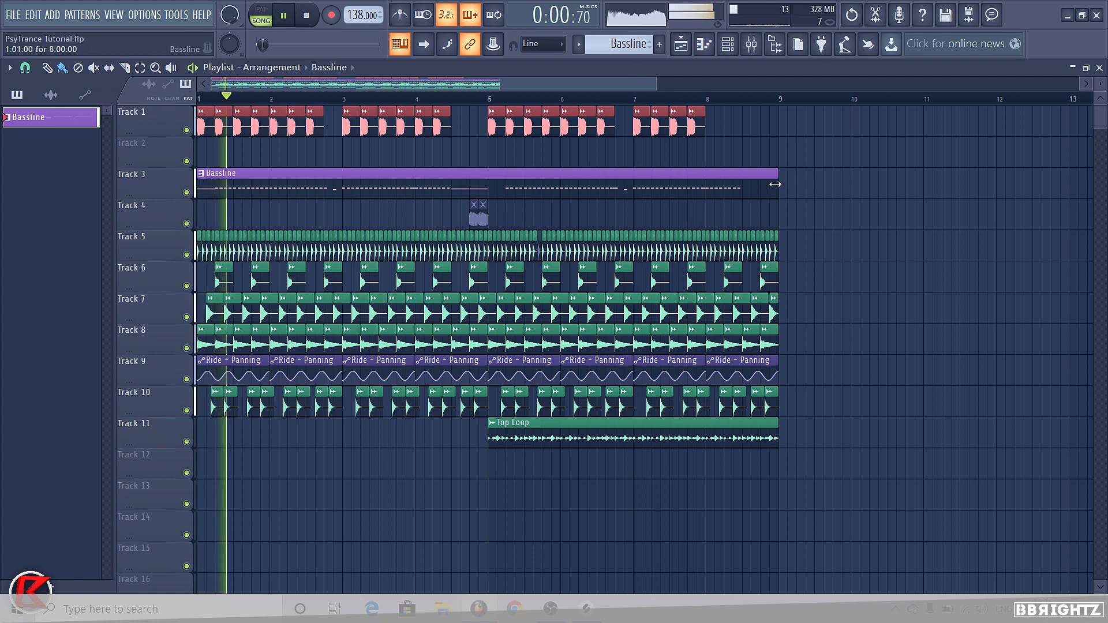
pyautogui.moveTo(777, 188); pyautogui.dragTo(850, 191)
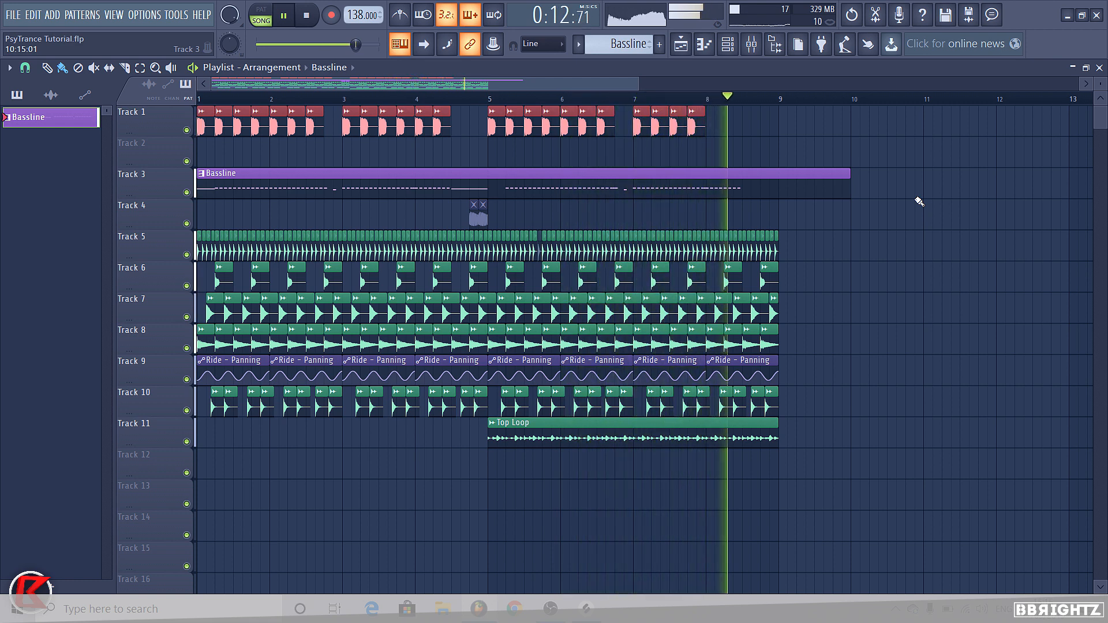
pyautogui.press('space')
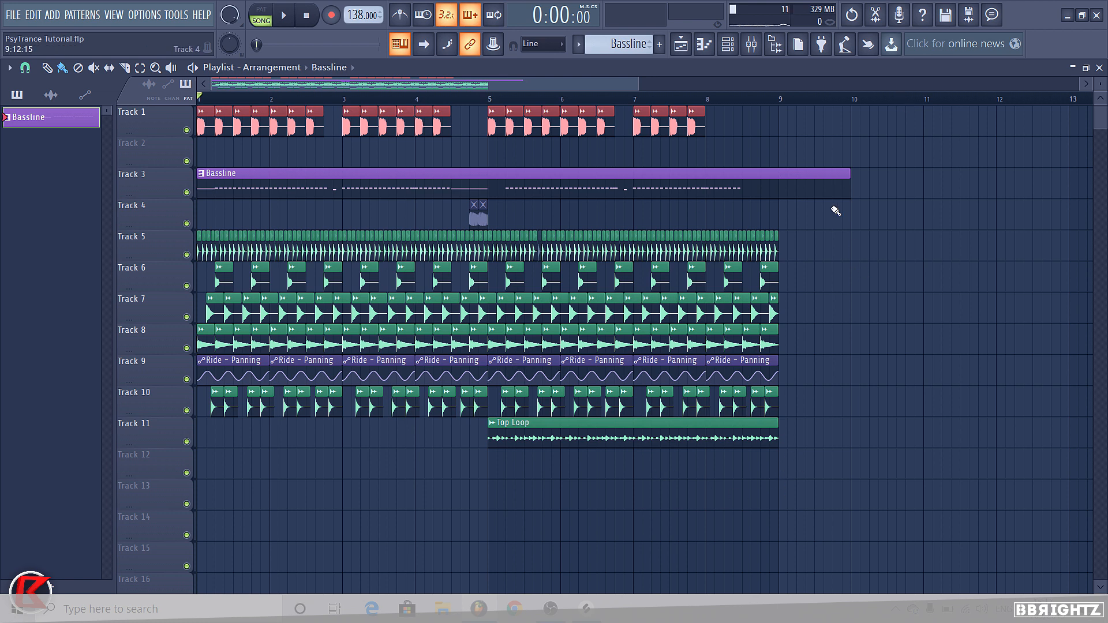
# Step: Examine the Bassline pattern's notes in the piano roll and its channels in the channel rack
pyautogui.scroll(-1, 789, 216)
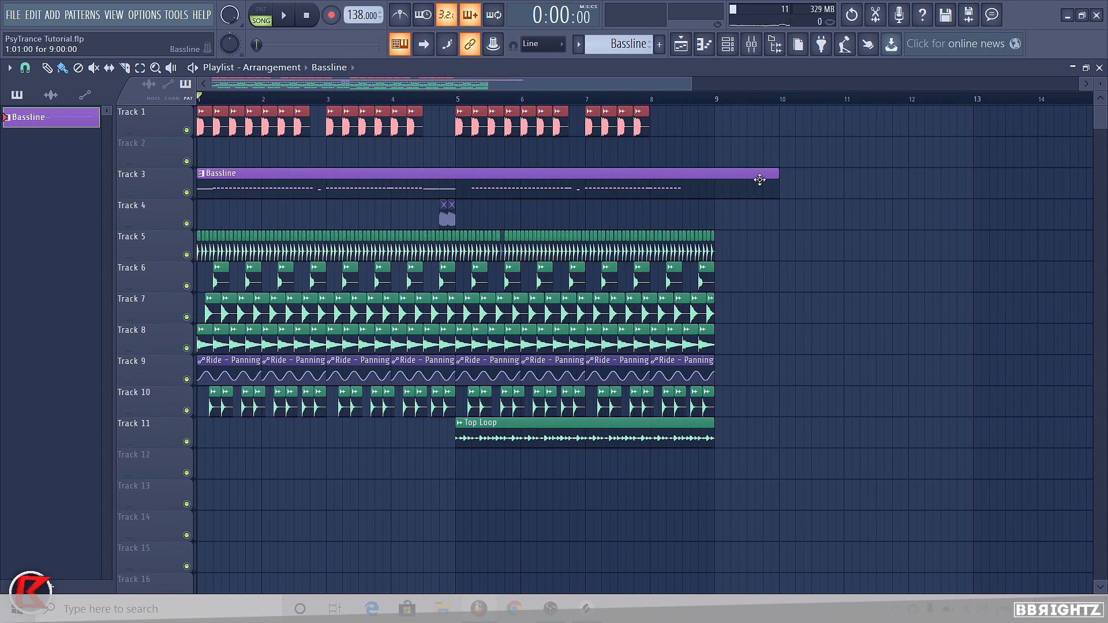
pyautogui.doubleClick(690, 173)
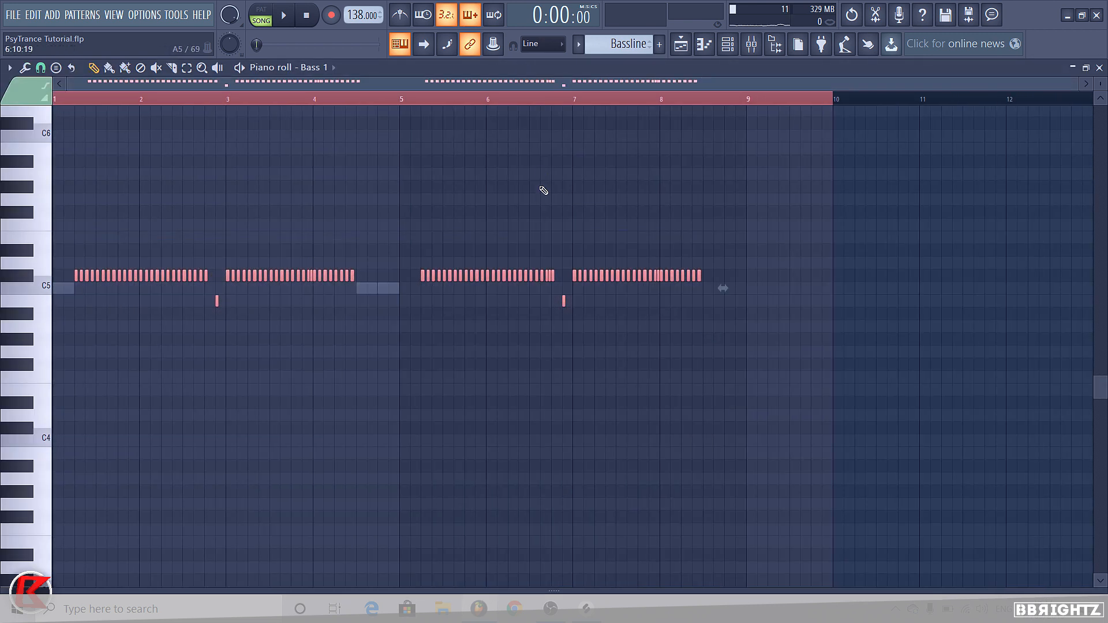
pyautogui.click(681, 44)
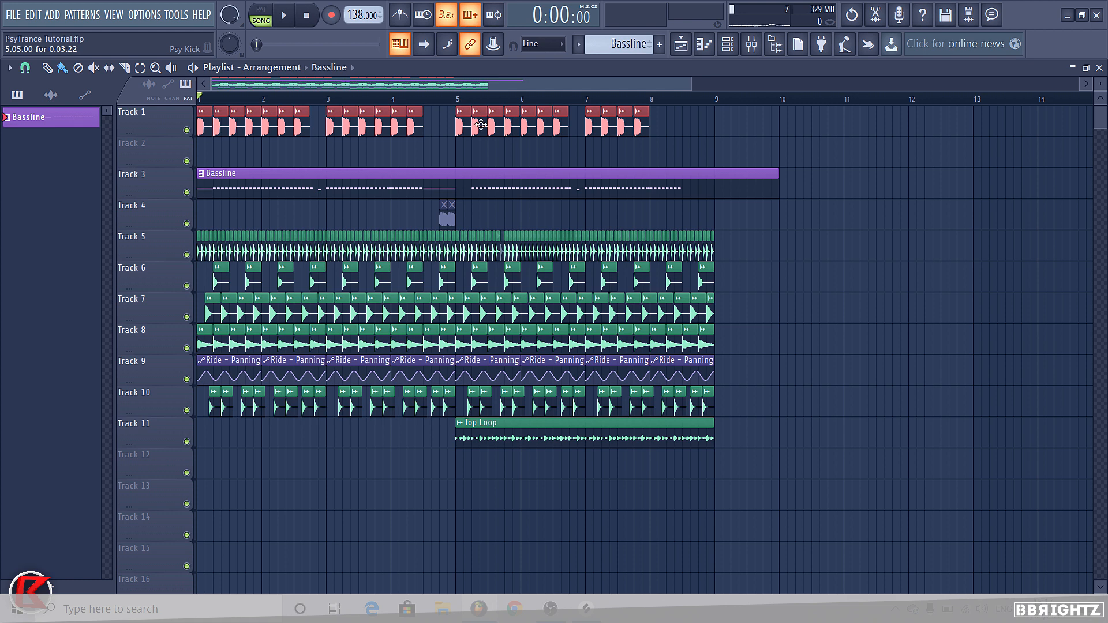
pyautogui.click(728, 44)
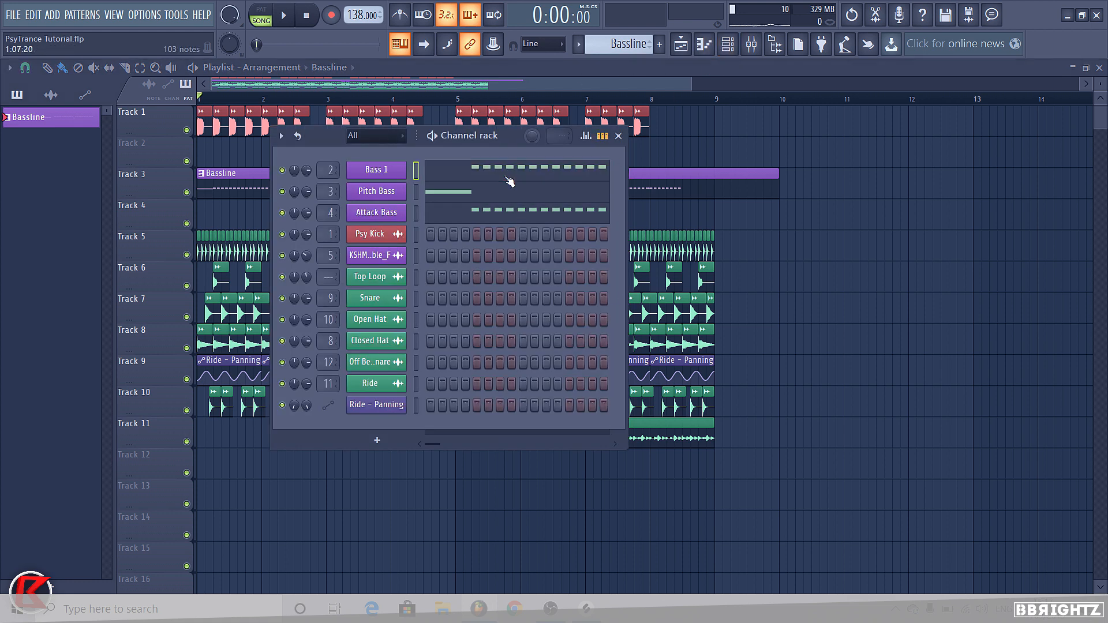
pyautogui.press('F6')
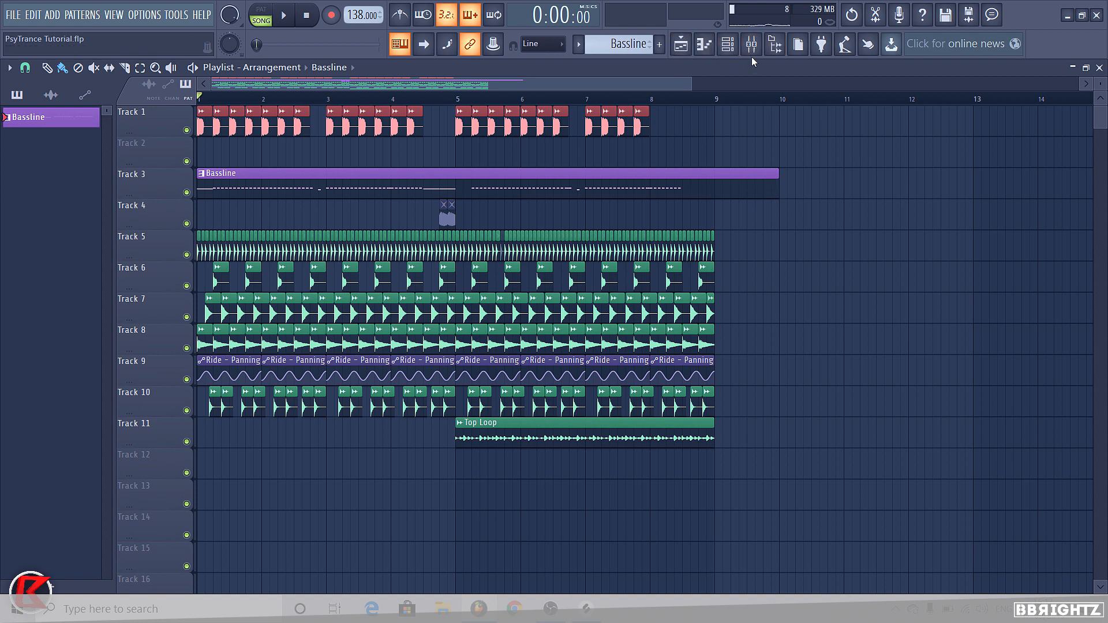
# Step: Move all the playlist clips down three tracks, leaving Tracks 1 to 3 empty, and deselect them
pyautogui.scroll(-4, 601, 435)
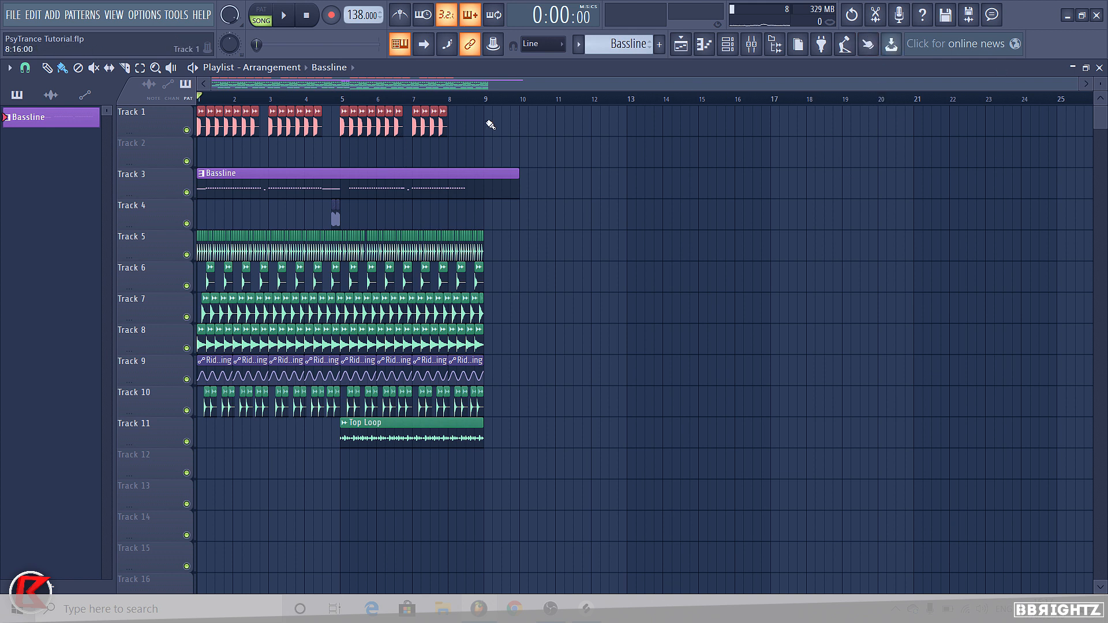
pyautogui.hotkey('ctrl', 'a')
pyautogui.scroll(-1, 691, 329)
pyautogui.scroll(1, 670, 317)
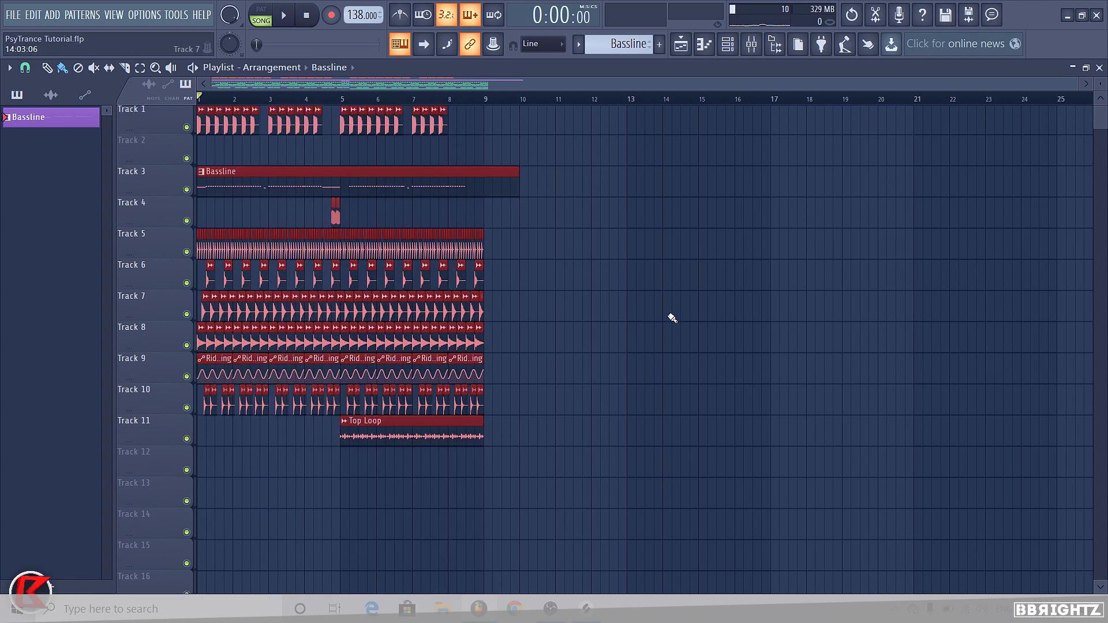
pyautogui.hotkey('shift', 'Down')
pyautogui.hotkey('shift', 'Down')
pyautogui.hotkey('shift', 'Down')
pyautogui.hotkey('ctrl', 'd')
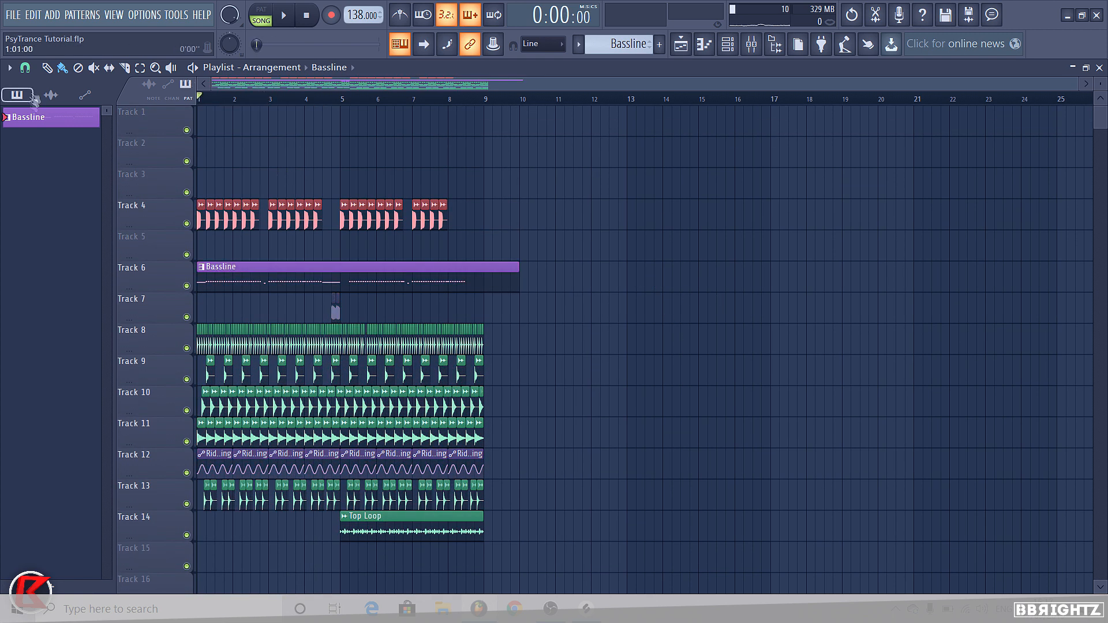
# Step: Add a time marker named "Build Up 1" at bar 1 of the playlist
pyautogui.click(8, 70)
pyautogui.moveTo(30, 175)
pyautogui.click(159, 173)
pyautogui.write('Bu')
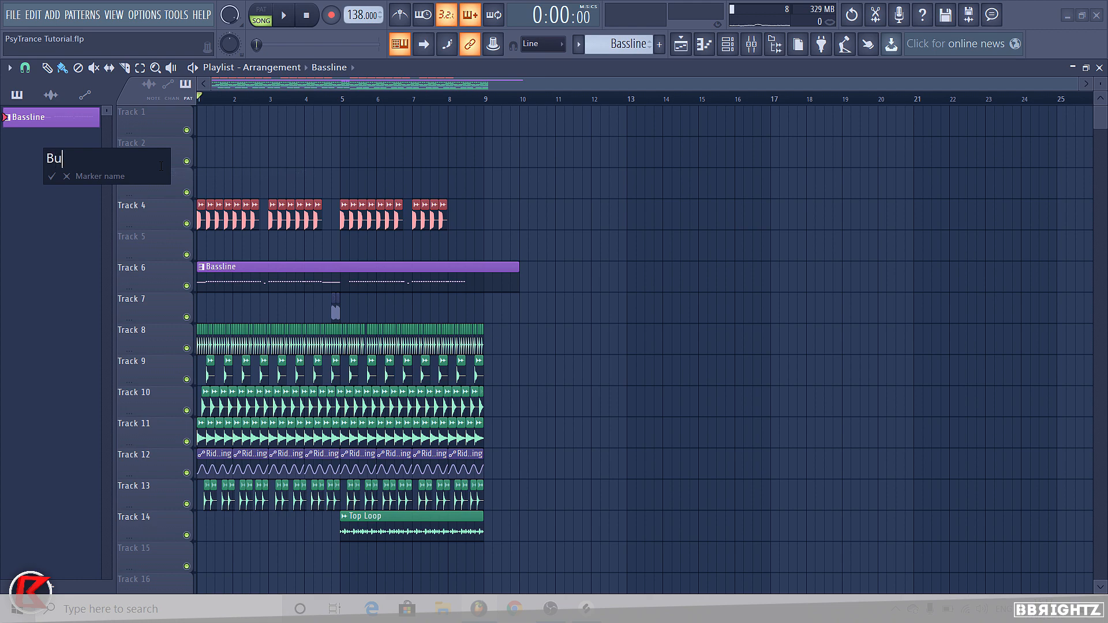
pyautogui.write('ild Up 1')
pyautogui.press('Return')
# Step: Shorten the Track 6 Bassline clip to end at bar 9 and fill Track 1 with eight-bar Bassline copies up to bar 97
pyautogui.moveTo(485, 277); pyautogui.dragTo(489, 293)
pyautogui.rightClick(489, 293)
pyautogui.moveTo(208, 137); pyautogui.dragTo(773, 138)
pyautogui.scroll(-3, 773, 139)
pyautogui.moveTo(866, 139)
pyautogui.mouseDown()
pyautogui.moveTo(260, 154)
pyautogui.moveTo(838, 136)
pyautogui.mouseUp()
pyautogui.scroll(-2, 702, 141)
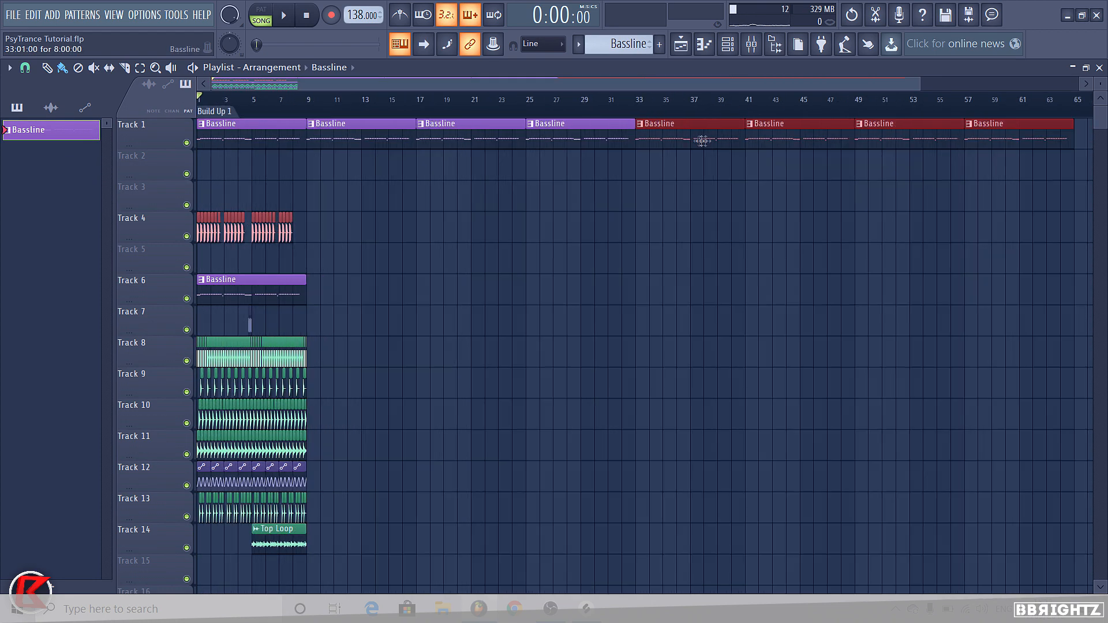
pyautogui.moveTo(702, 141)
pyautogui.mouseDown()
pyautogui.moveTo(1055, 134)
pyautogui.moveTo(1042, 135)
pyautogui.mouseUp()
pyautogui.scroll(-1, 1042, 138)
pyautogui.keyDown('ctrl'); pyautogui.click(531, 195); pyautogui.keyUp('ctrl')
# Step: Add a time marker named "Drop 1 Psy Big Room" at bar 9
pyautogui.scroll(-1, 532, 196)
pyautogui.rightClick(254, 114)
pyautogui.click(289, 120)
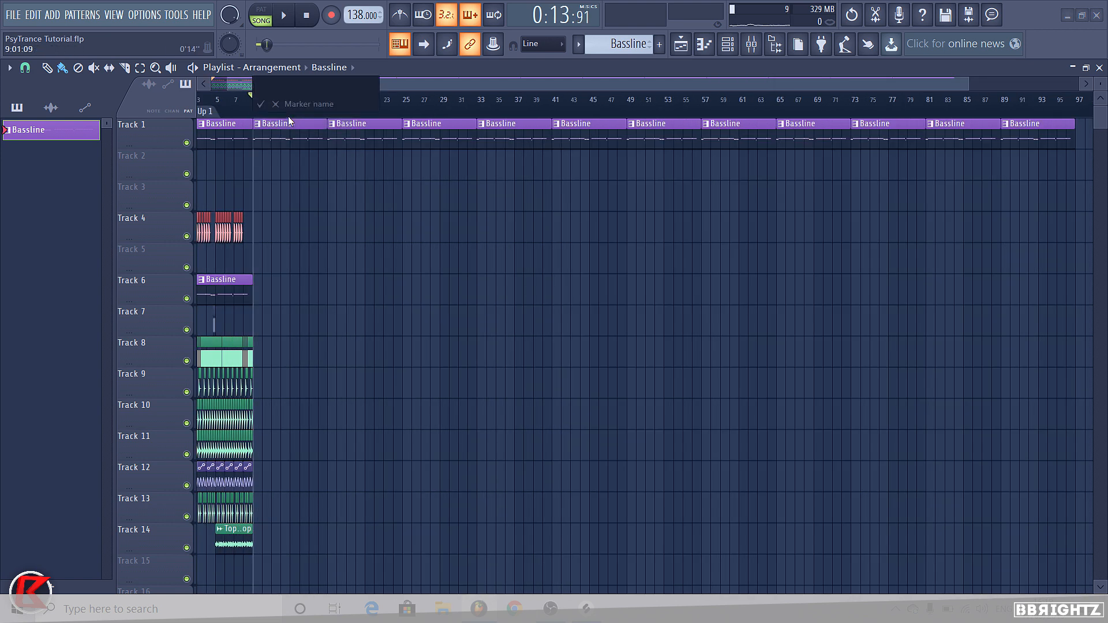
pyautogui.write('Drop 1 Psy Big Room')
pyautogui.press('Return')
# Step: Add a time marker named "Break" at bar 25
pyautogui.rightClick(403, 114)
pyautogui.click(414, 123)
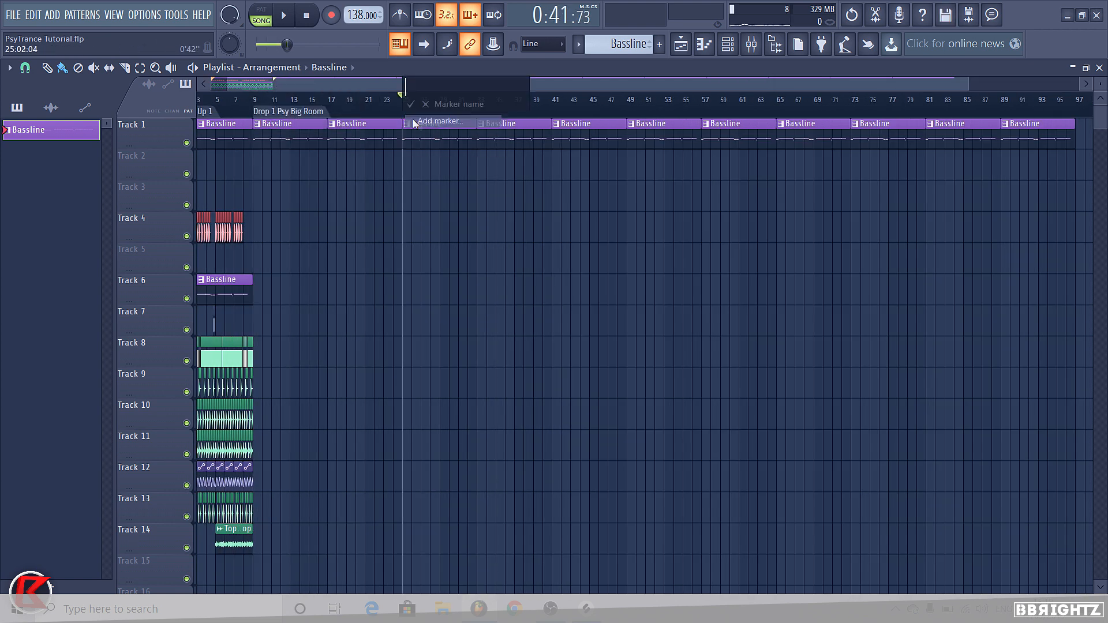
pyautogui.write('Break')
pyautogui.press('Return')
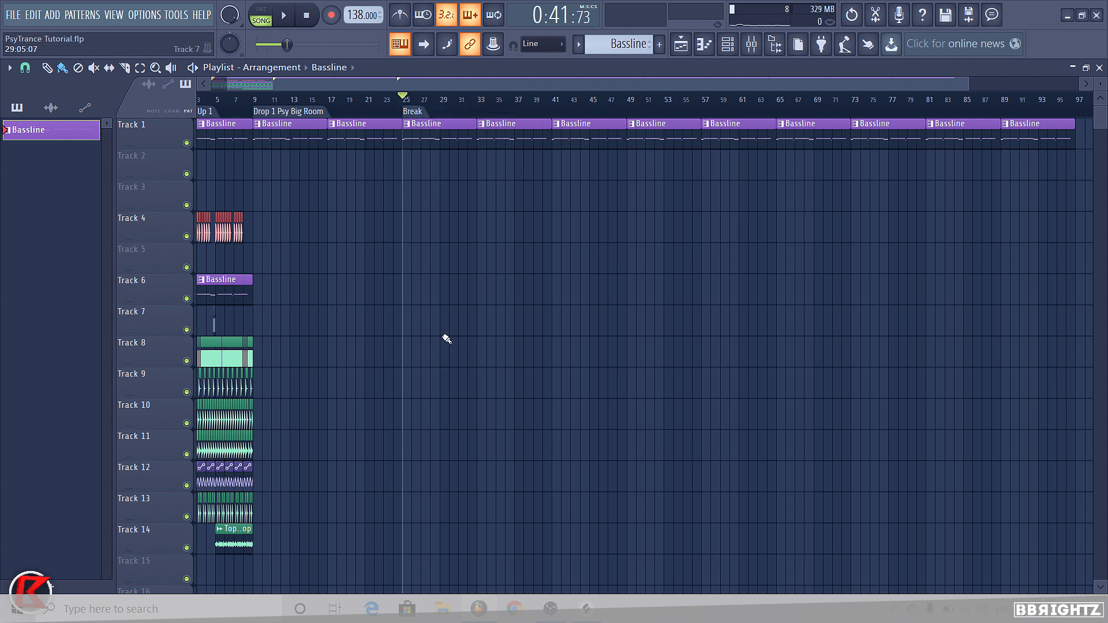
# Step: Add a time marker named "Build 2 (BPM Switch)" at bar 53
pyautogui.click(664, 114)
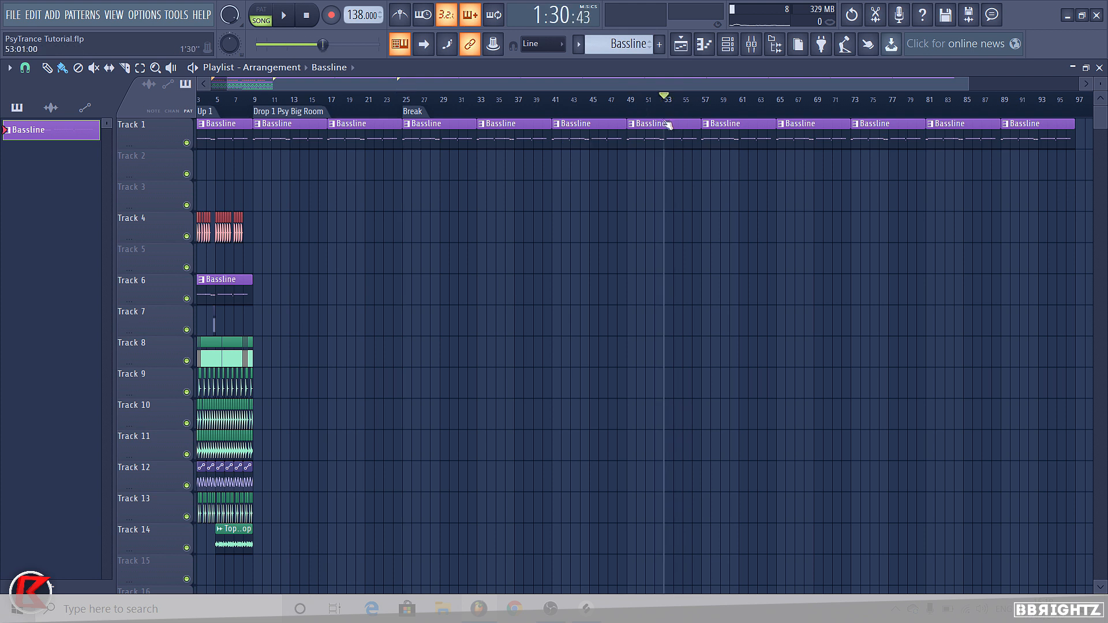
pyautogui.rightClick(664, 113)
pyautogui.click(673, 119)
pyautogui.write('Build 2 (BPM Swt')
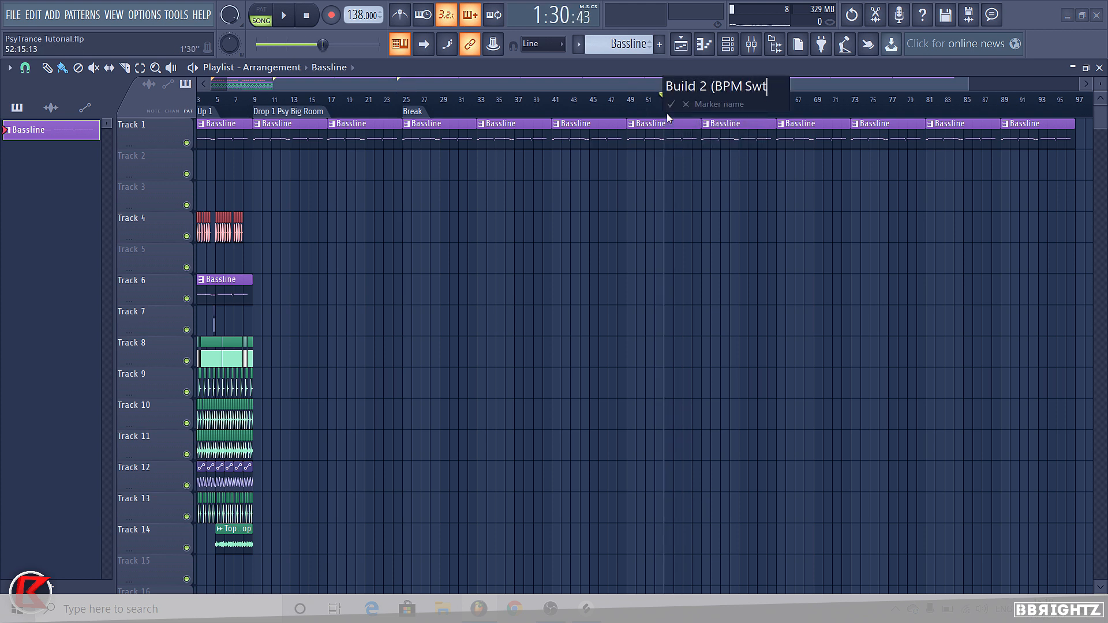
pyautogui.press('BackSpace')
pyautogui.write('itch)')
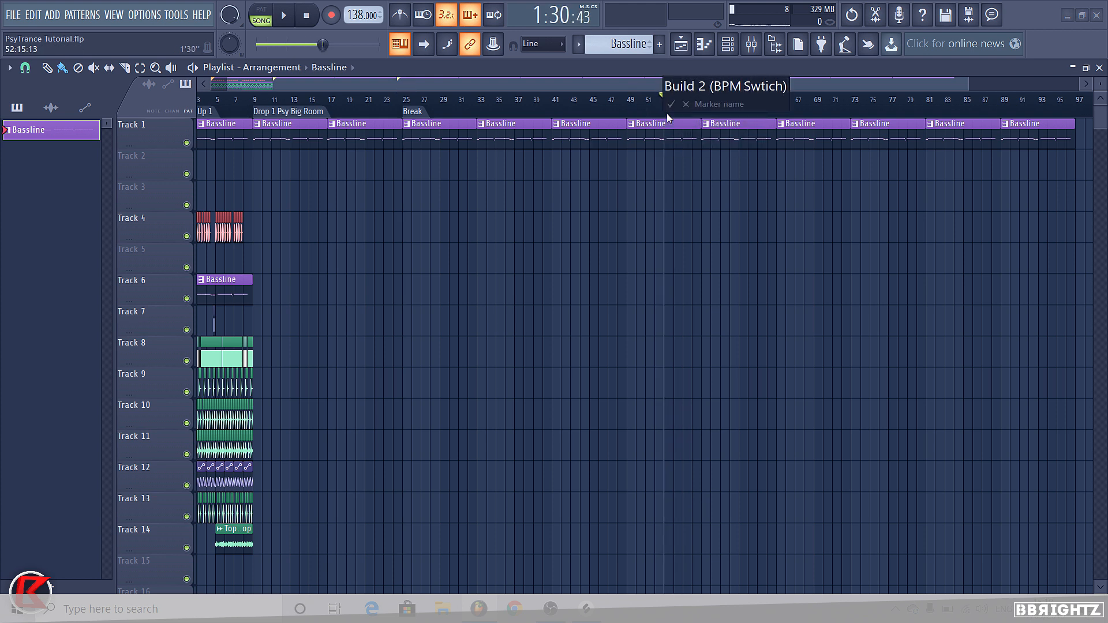
pyautogui.write('t')
pyautogui.press('Return')
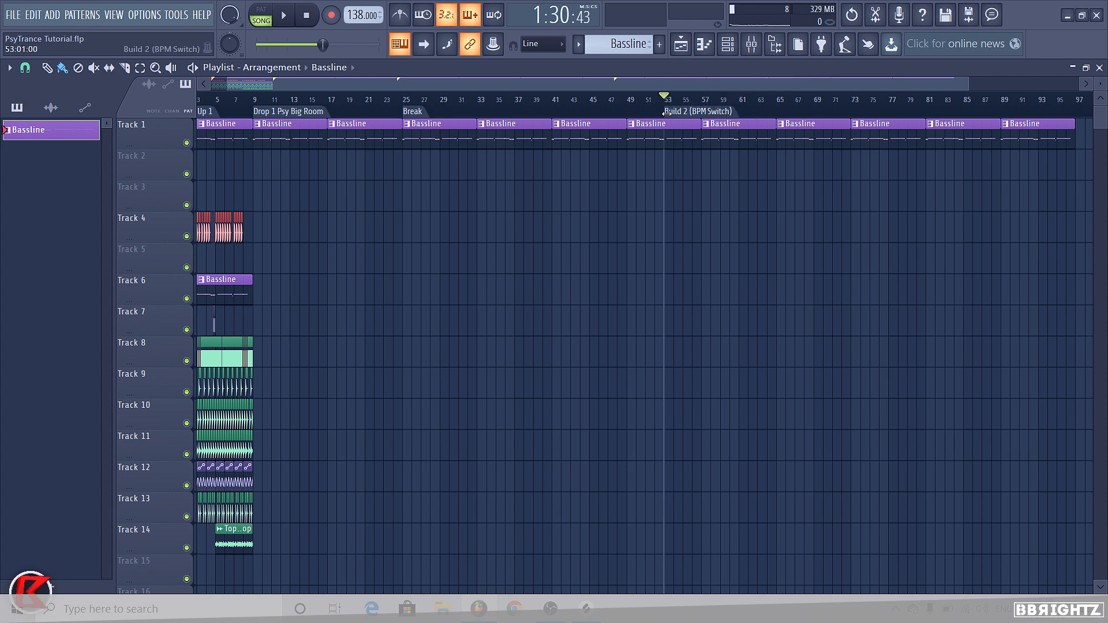
# Step: Add a time marker named "PsyTrance Drop" at bar 61
pyautogui.moveTo(702, 85); pyautogui.dragTo(727, 86)
pyautogui.click(739, 105)
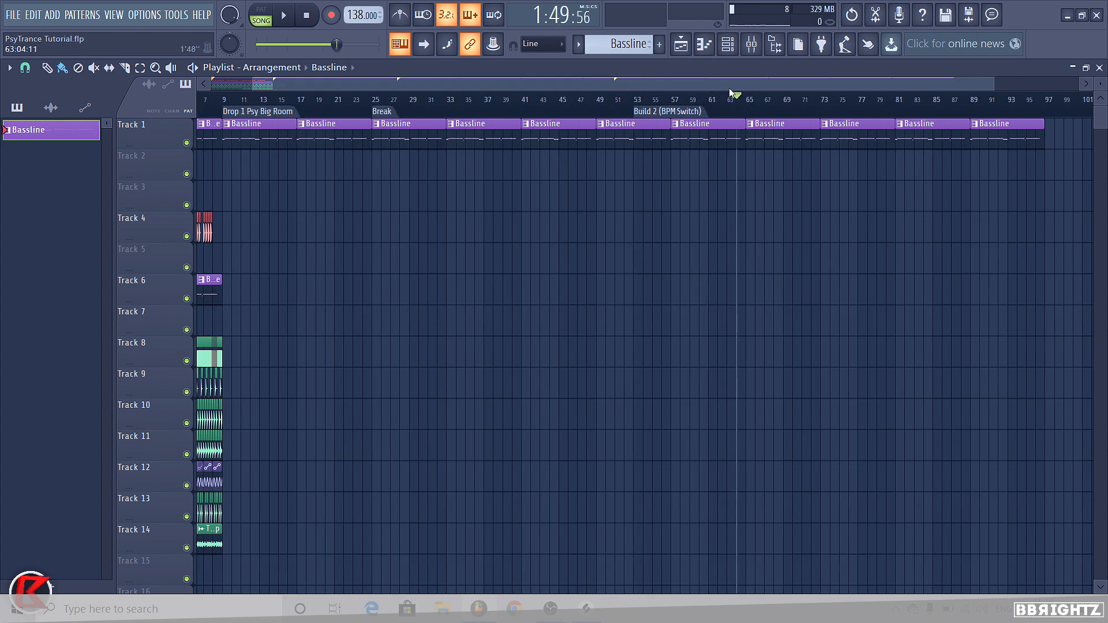
pyautogui.click(700, 102)
pyautogui.scroll(3, 648, 102)
pyautogui.click(759, 109)
pyautogui.rightClick(766, 114)
pyautogui.click(778, 110)
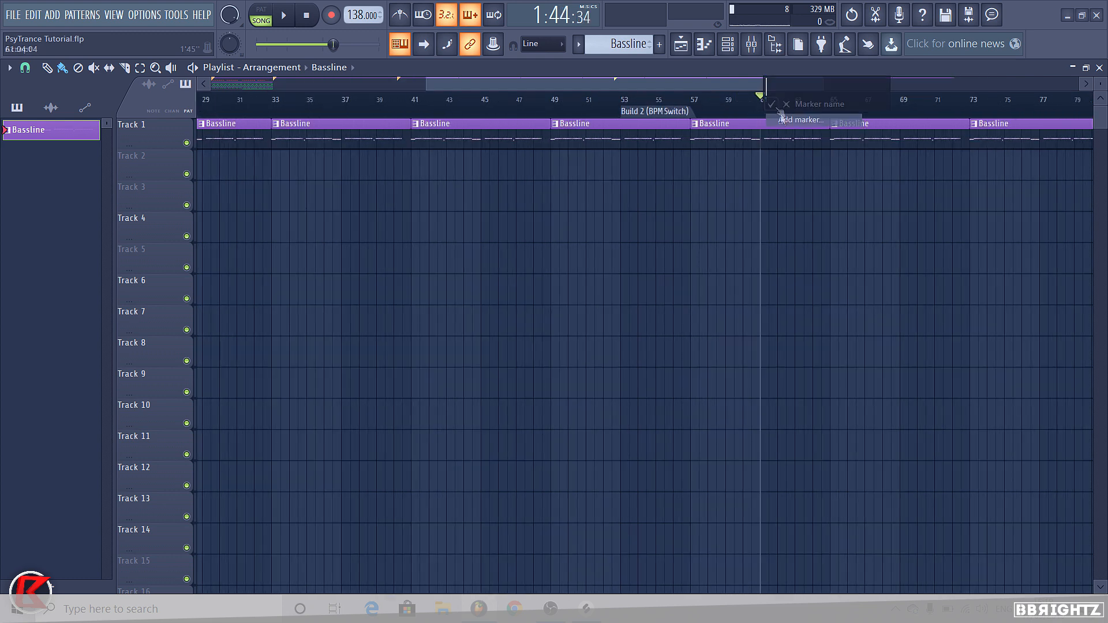
pyautogui.write('PsyTarance')
pyautogui.press('BackSpace')
pyautogui.press('BackSpace')
pyautogui.press('BackSpace')
pyautogui.press('BackSpace')
pyautogui.press('BackSpace')
pyautogui.press('BackSpace')
pyautogui.press('BackSpace')
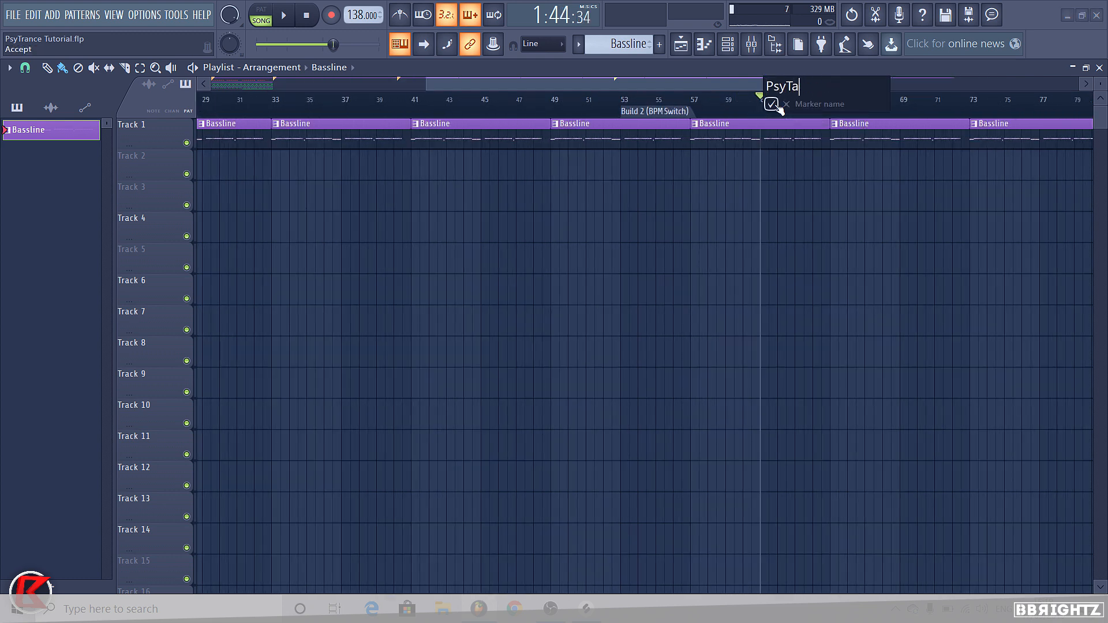
pyautogui.write('rance Drop')
pyautogui.click(772, 104)
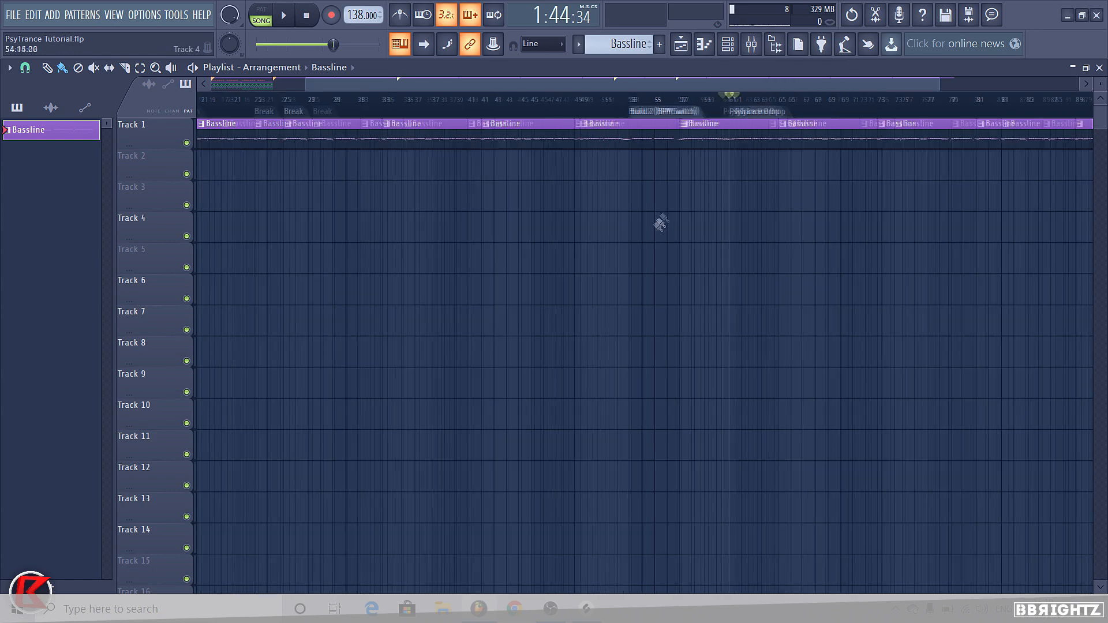
# Step: Review the Build Up 1 section from bar 1 and set the playback position to the Drop 1 Psy Big Room marker at bar 9
pyautogui.hscroll(-10, 576, 186)
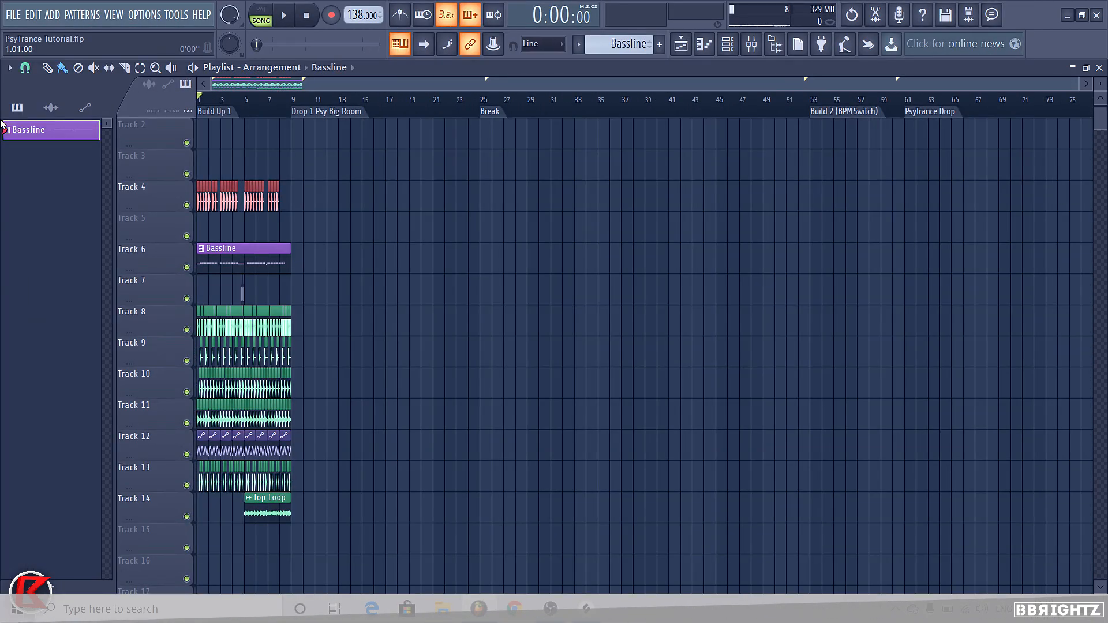
pyautogui.scroll(1, 249, 106)
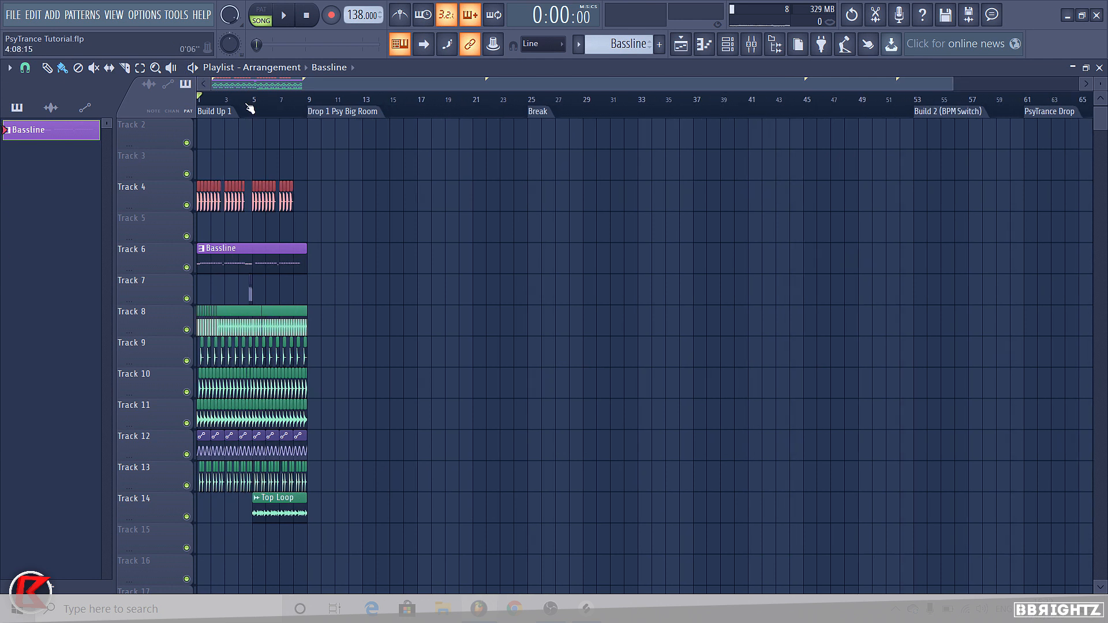
pyautogui.moveTo(308, 99); pyautogui.dragTo(199, 110)
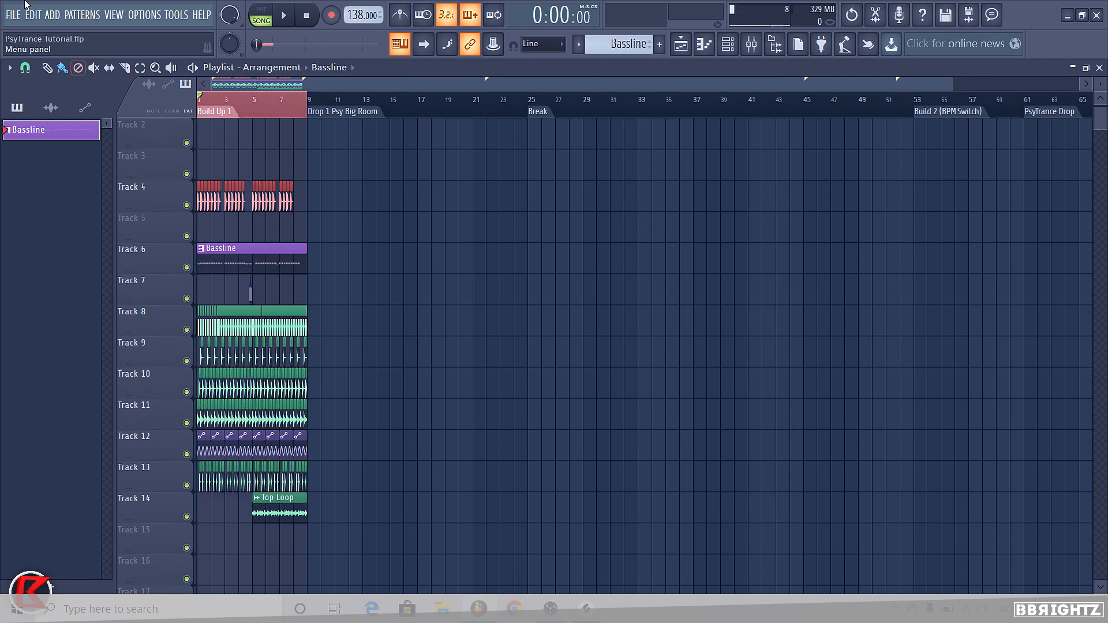
pyautogui.click(302, 102)
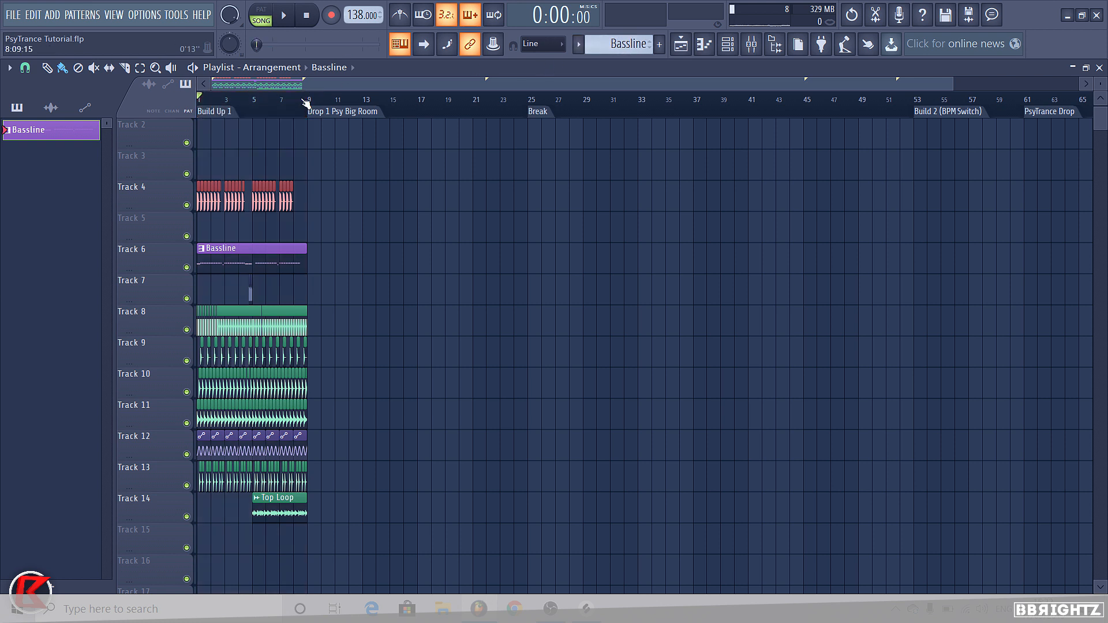
pyautogui.scroll(2, 209, 133)
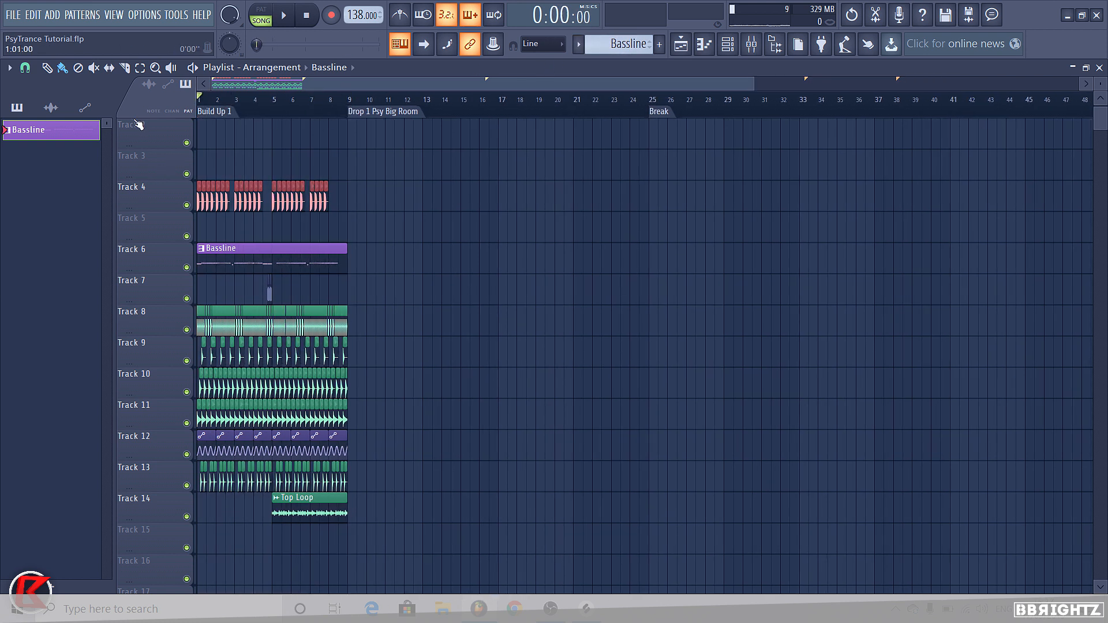
pyautogui.click(349, 101)
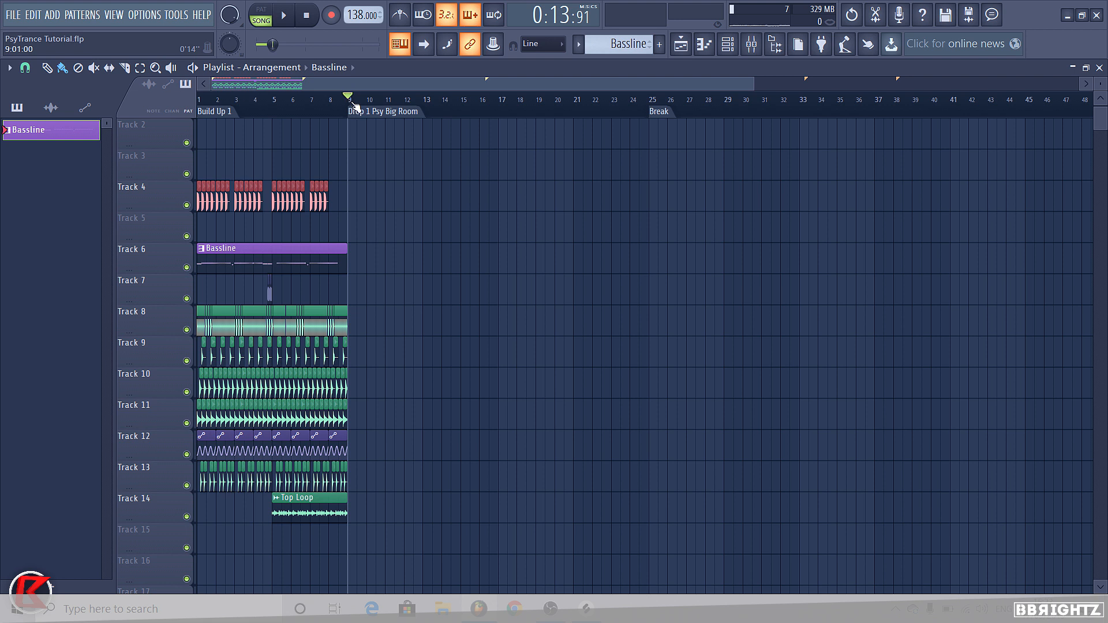
# Step: Review the Drop 1, Break, Build 2 and PsyTrance Drop sections by moving the playback position through their markers
pyautogui.moveTo(351, 102); pyautogui.dragTo(383, 102)
pyautogui.moveTo(493, 111)
pyautogui.mouseDown()
pyautogui.moveTo(366, 116)
pyautogui.moveTo(656, 112)
pyautogui.mouseUp()
pyautogui.scroll(-1, 557, 188)
pyautogui.scroll(-1, 558, 188)
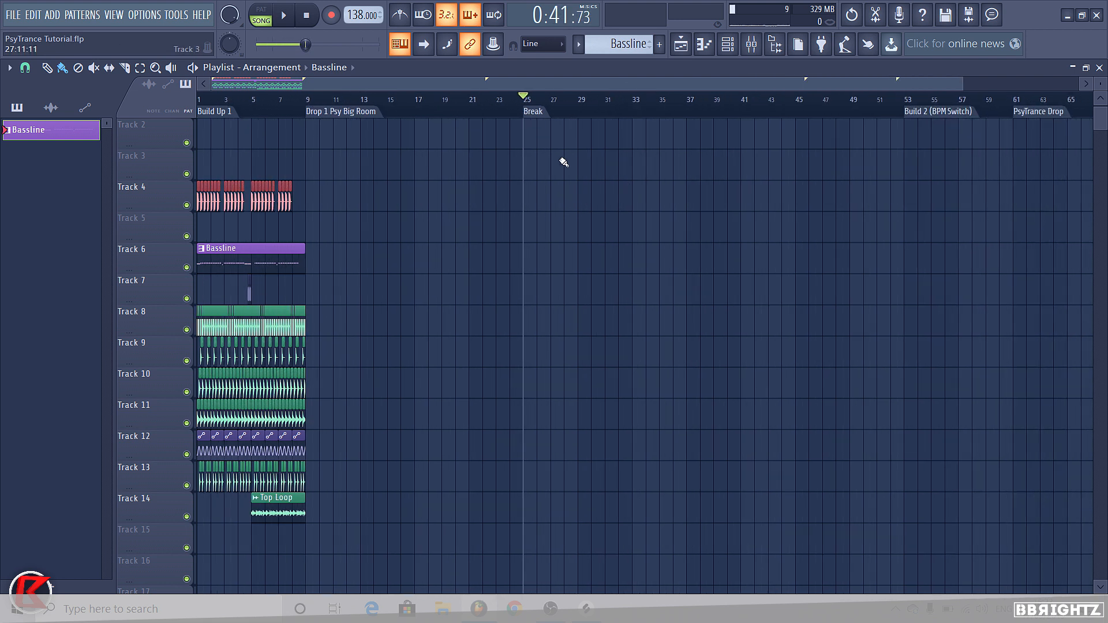
pyautogui.scroll(-1, 532, 149)
pyautogui.moveTo(487, 106)
pyautogui.mouseDown()
pyautogui.moveTo(697, 113)
pyautogui.moveTo(813, 99)
pyautogui.moveTo(918, 119)
pyautogui.mouseUp()
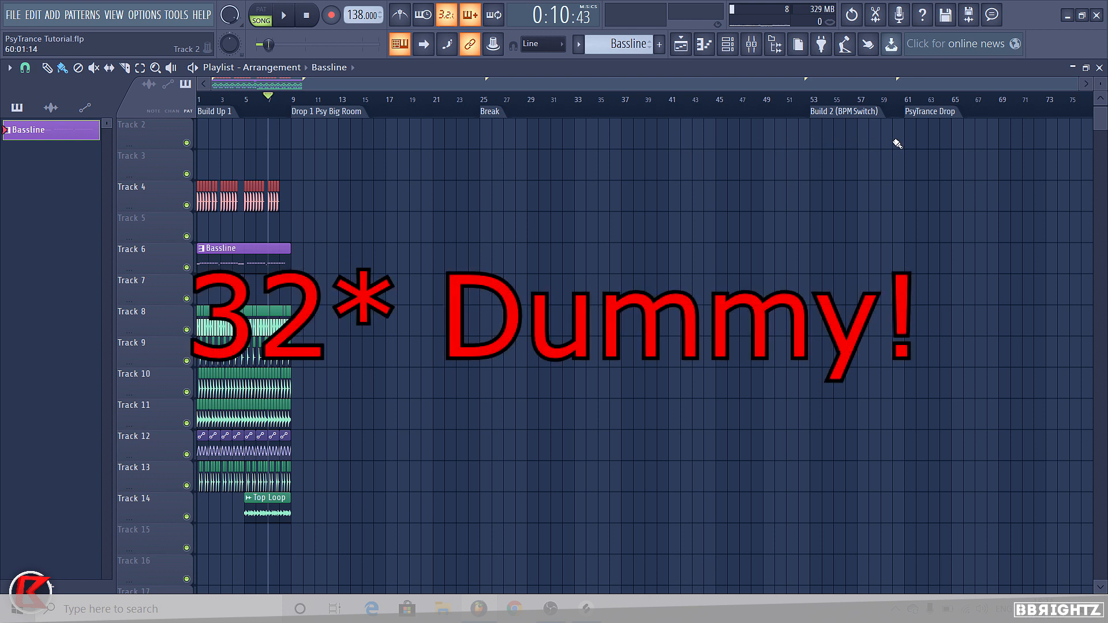
pyautogui.click(906, 102)
pyautogui.moveTo(806, 100); pyautogui.dragTo(873, 106)
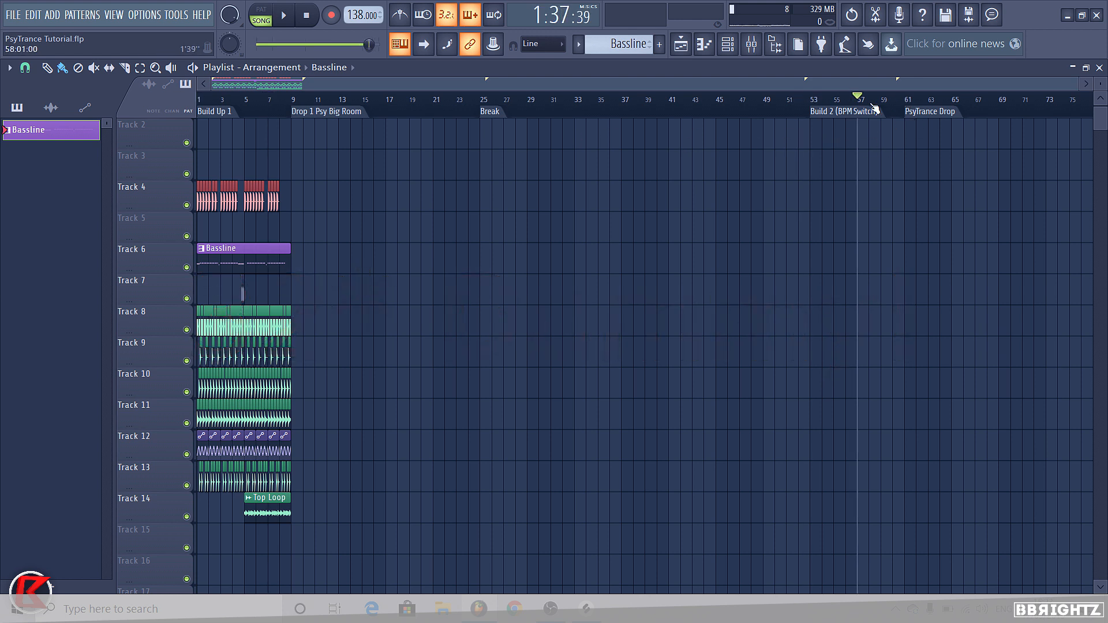
pyautogui.click(874, 106)
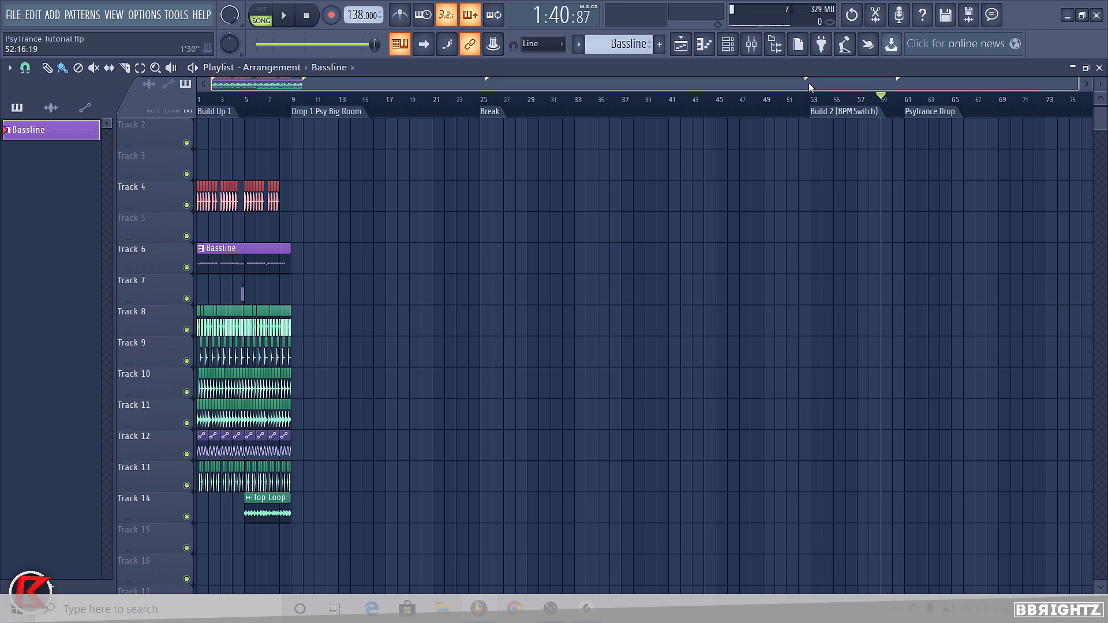
pyautogui.moveTo(809, 83); pyautogui.dragTo(901, 103)
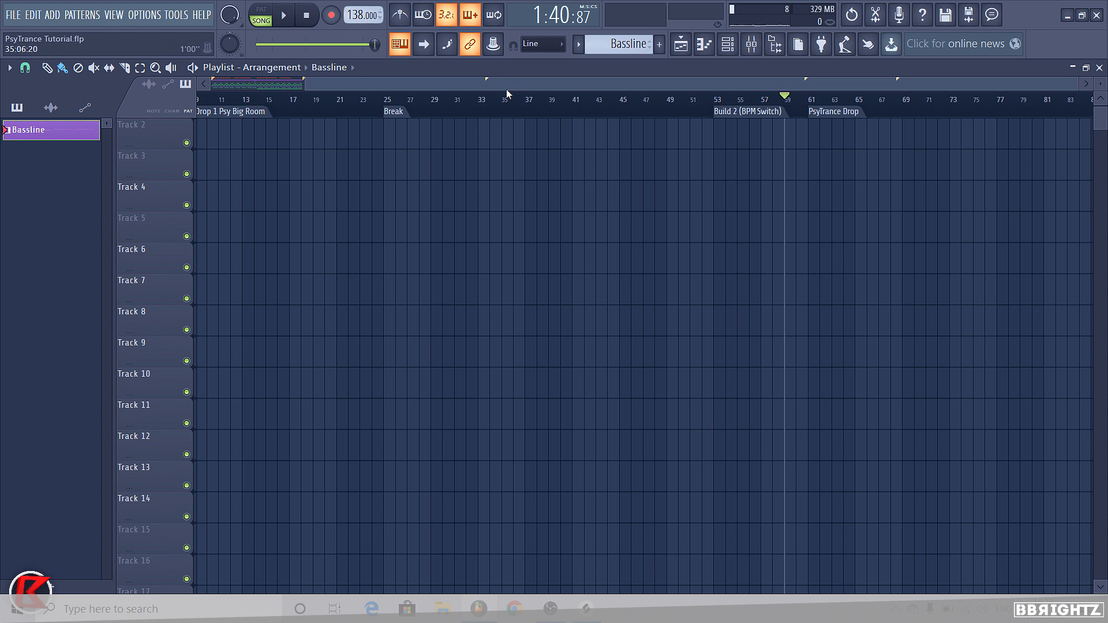
pyautogui.moveTo(507, 88); pyautogui.dragTo(705, 152)
pyautogui.scroll(2, 707, 153)
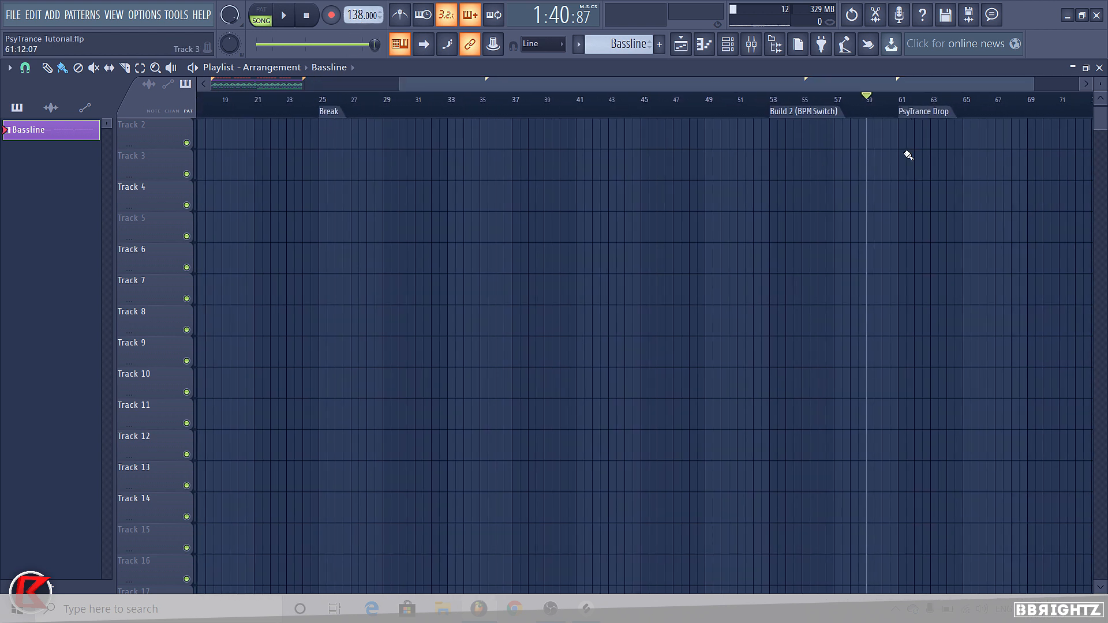
pyautogui.moveTo(853, 81); pyautogui.dragTo(921, 97)
pyautogui.press('space')
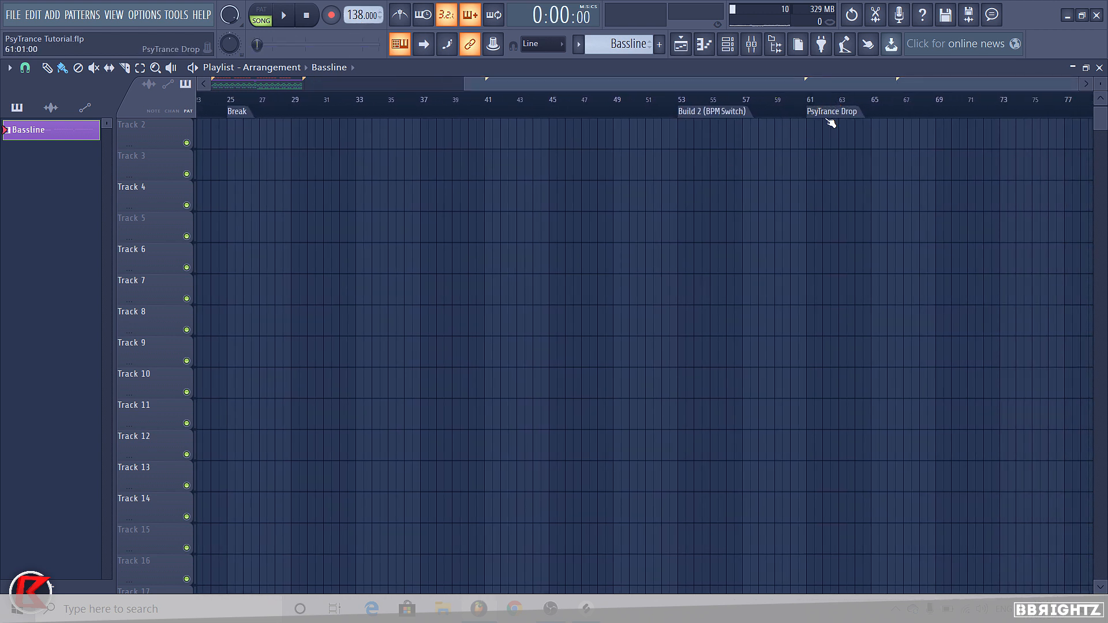
pyautogui.click(897, 168)
pyautogui.moveTo(802, 99); pyautogui.dragTo(808, 99)
pyautogui.rightClick(934, 161)
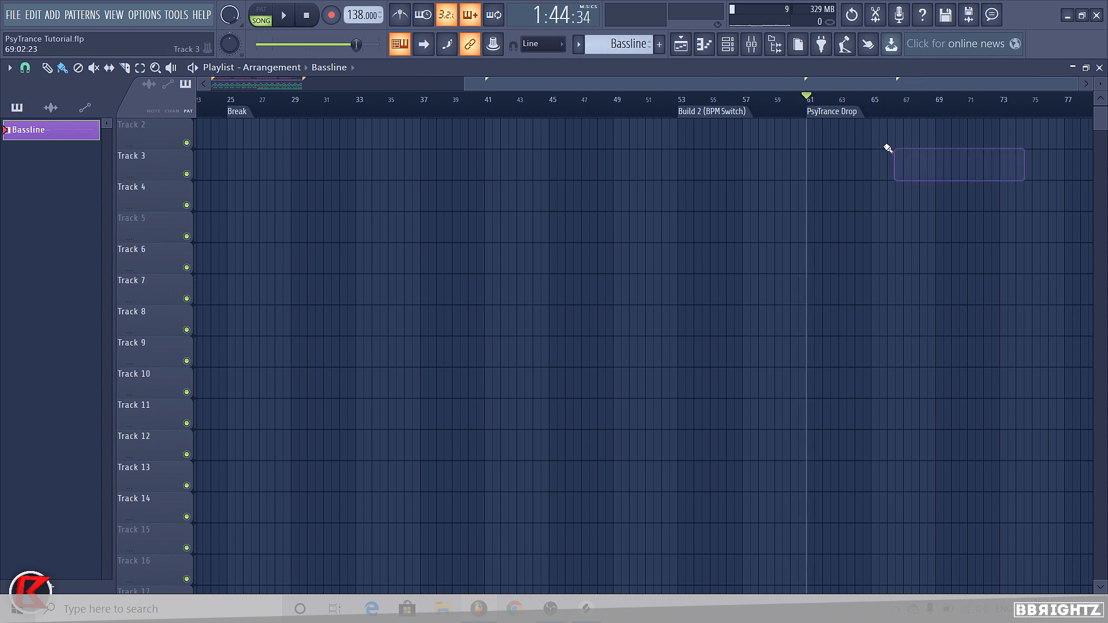
# Step: Move all the clips from bar 1 to the PsyTrance Drop marker at bar 61, with the kick clips on Track 3
pyautogui.scroll(-2, 887, 149)
pyautogui.moveTo(361, 522)
pyautogui.mouseDown()
pyautogui.moveTo(196, 241)
pyautogui.moveTo(196, 181)
pyautogui.mouseUp()
pyautogui.moveTo(214, 260)
pyautogui.mouseDown()
pyautogui.moveTo(980, 197)
pyautogui.moveTo(910, 247)
pyautogui.moveTo(918, 233)
pyautogui.mouseUp()
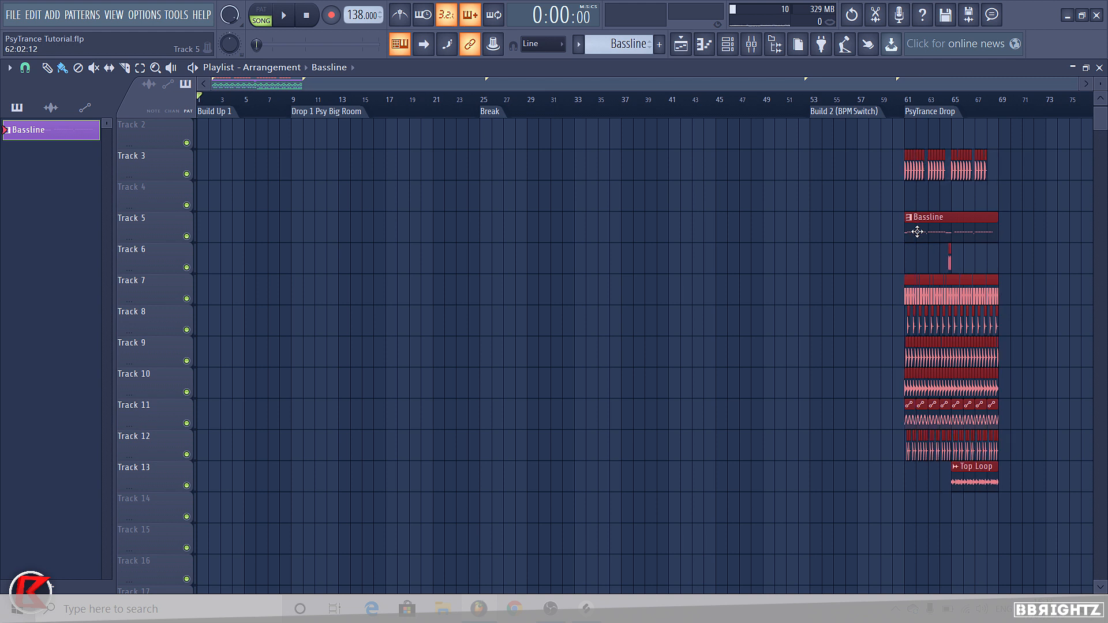
pyautogui.rightClick(785, 230)
# Step: Select the Drop 1 Psy Big Room section on the timeline, from bar 9 to bar 25
pyautogui.scroll(2, 217, 148)
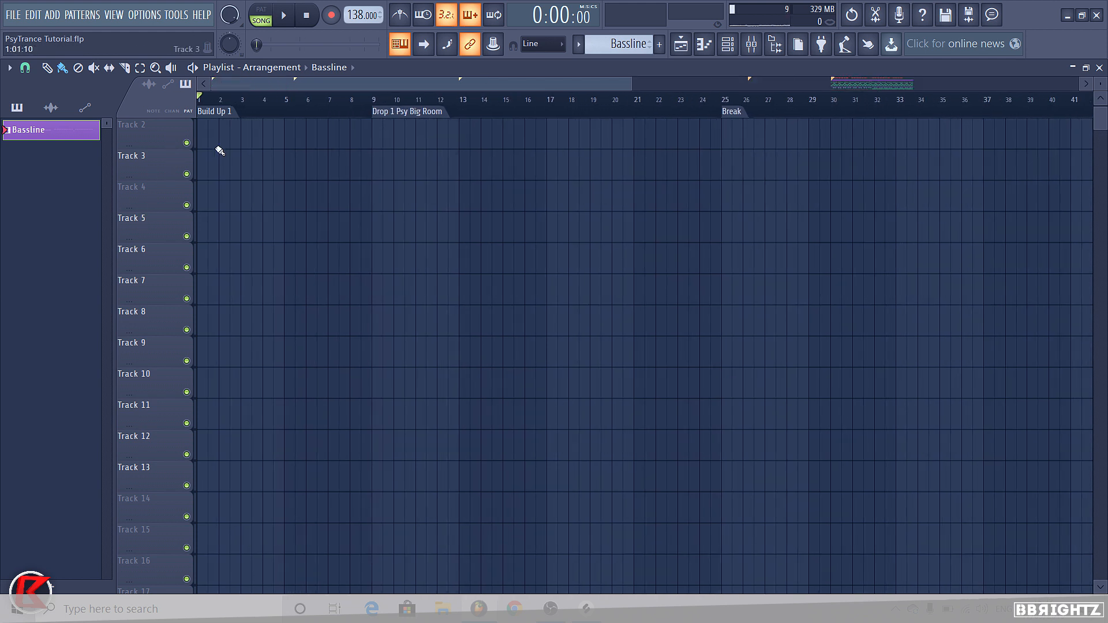
pyautogui.moveTo(375, 103); pyautogui.dragTo(459, 109)
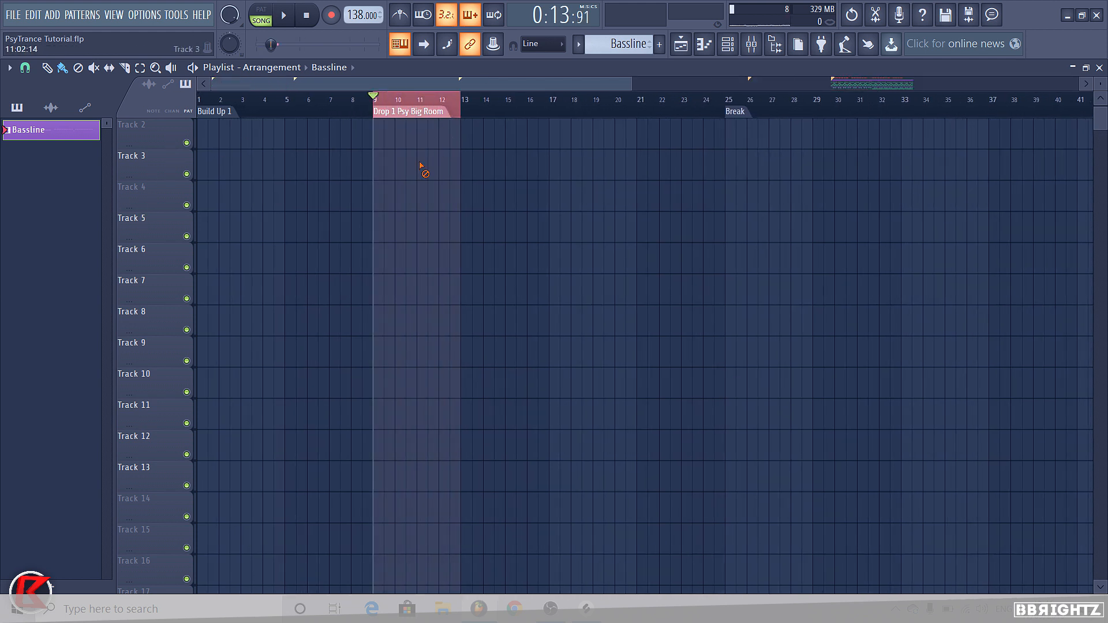
pyautogui.click(428, 114)
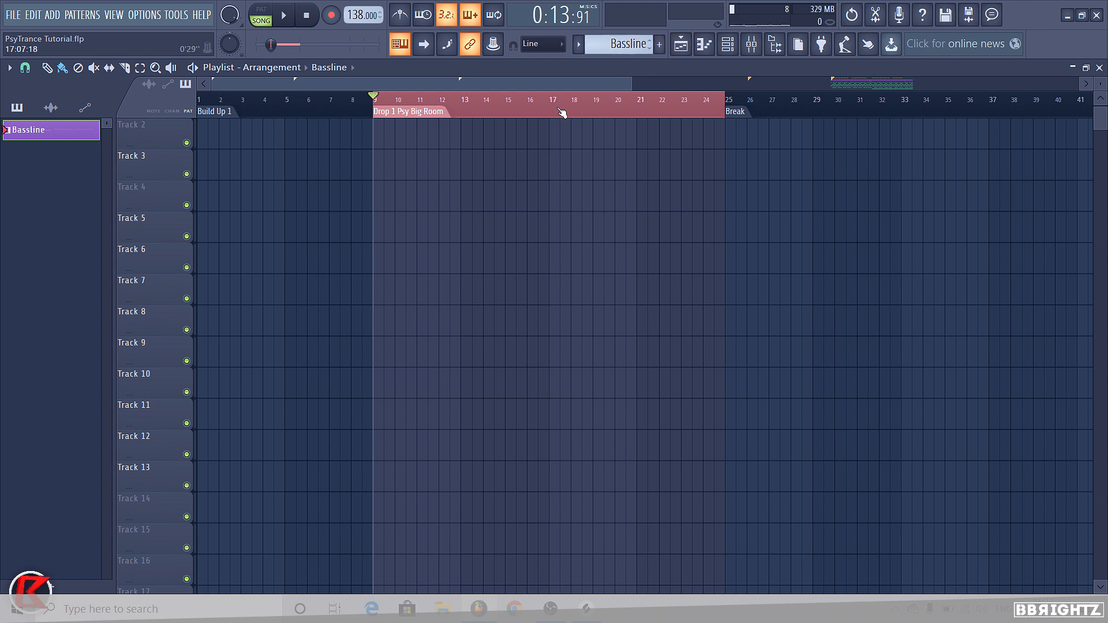
# Step: In the sample browser, open the MARNIK folder inside the KSHMR_VIP folder of Sounds Of KSHMR Vol 3
pyautogui.press('F9')
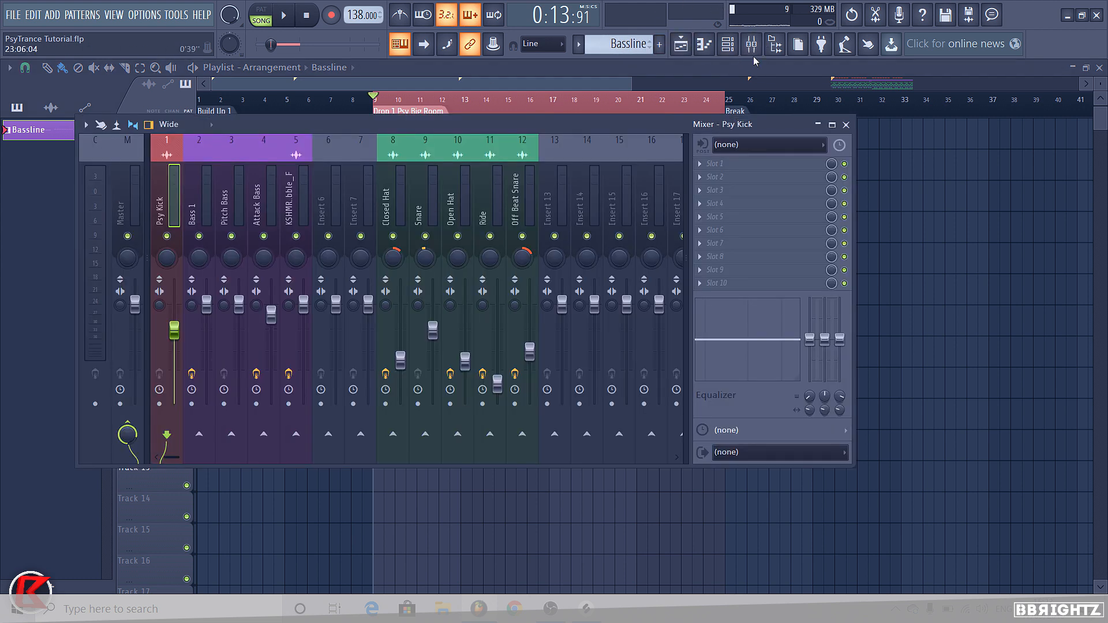
pyautogui.click(752, 44)
pyautogui.click(775, 44)
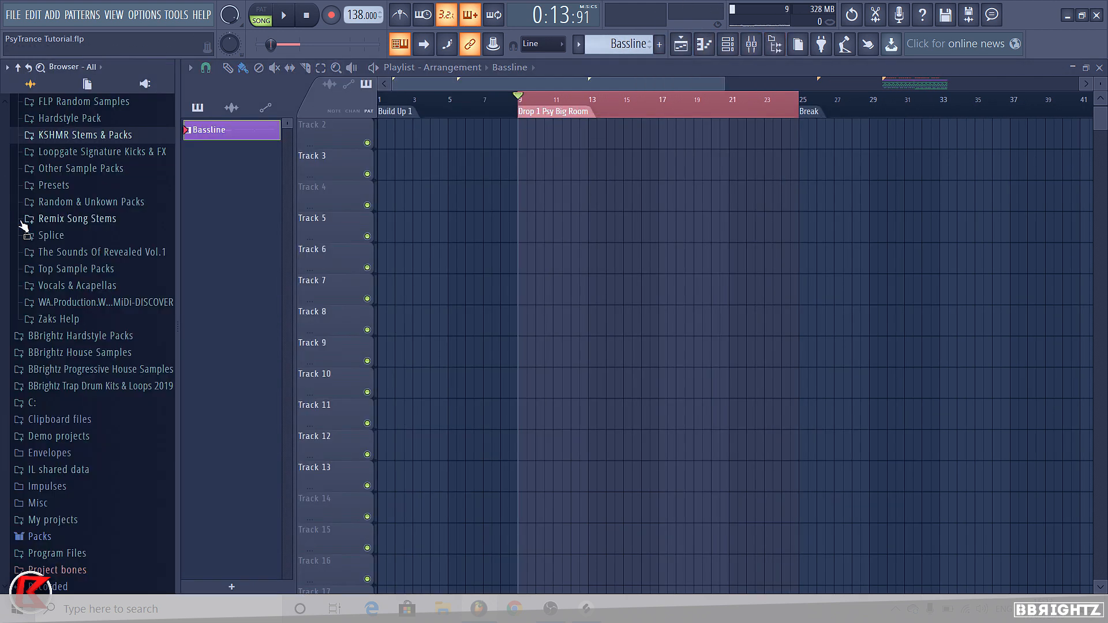
pyautogui.scroll(4, 26, 231)
pyautogui.click(56, 323)
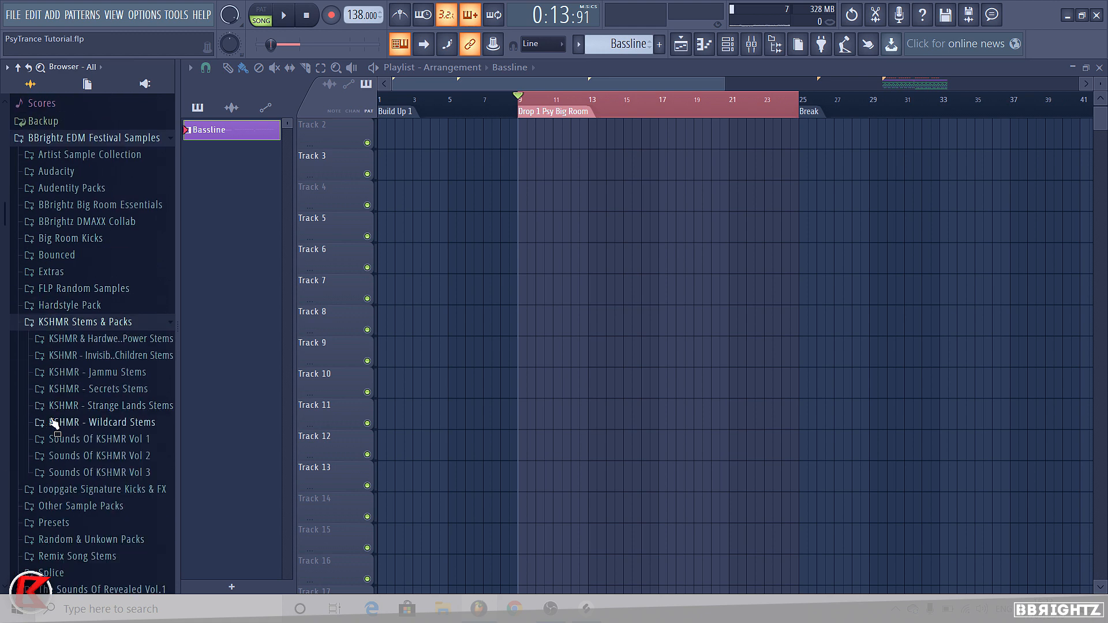
pyautogui.click(91, 473)
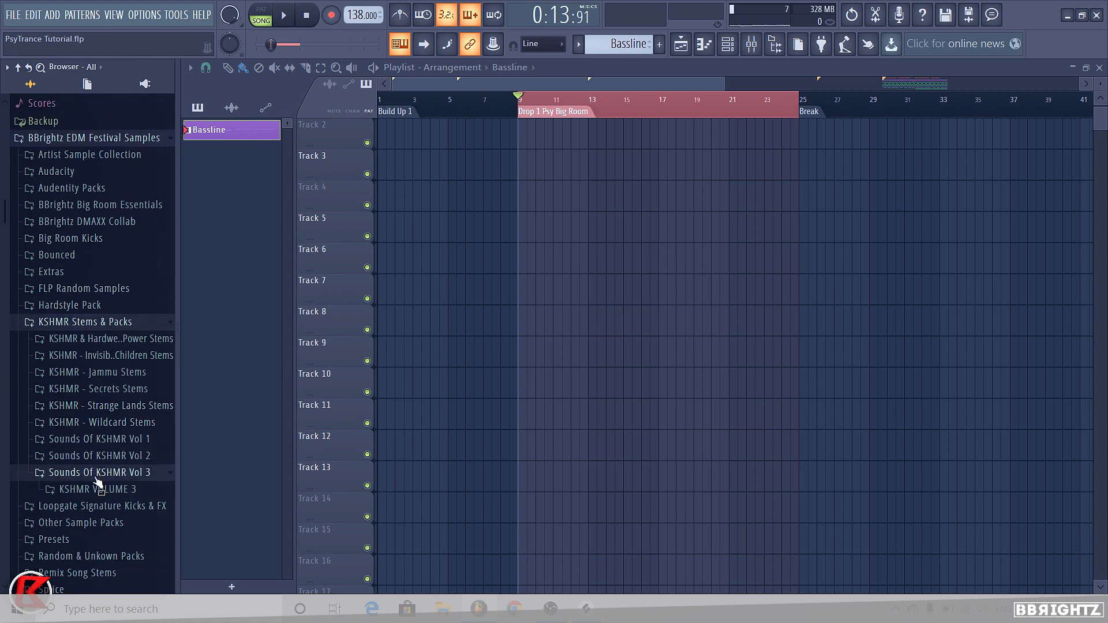
pyautogui.click(92, 490)
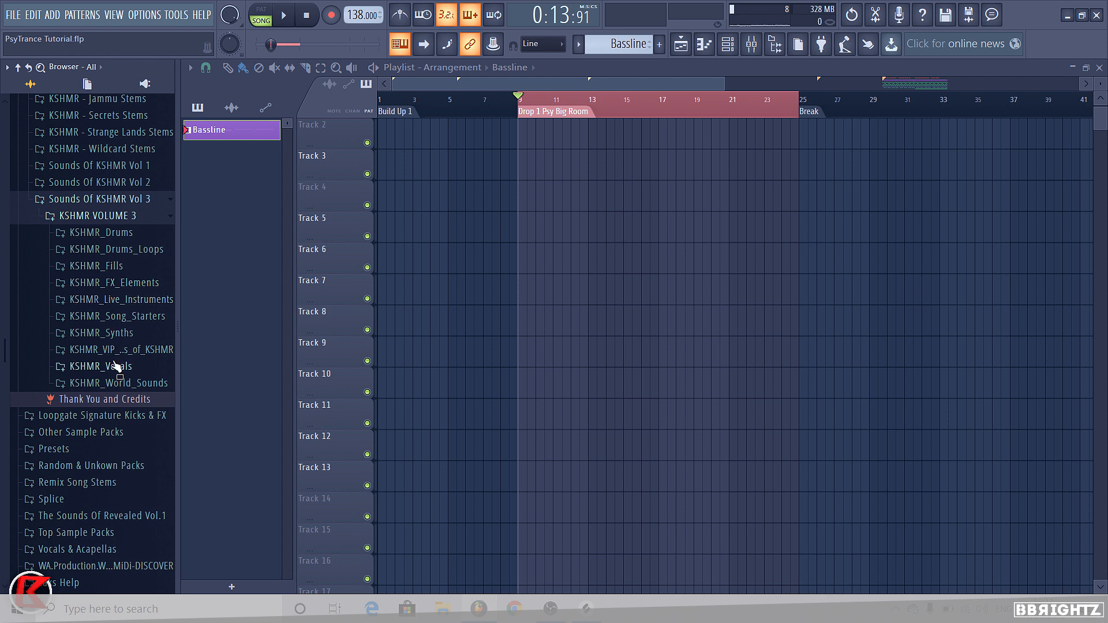
pyautogui.click(112, 350)
pyautogui.scroll(-4, 115, 352)
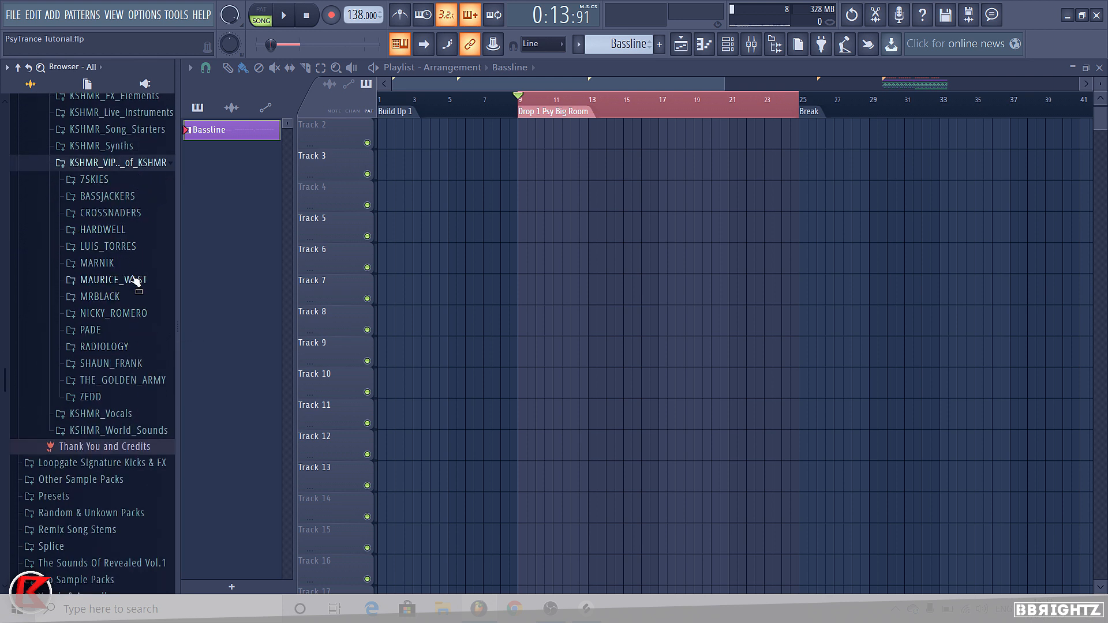
pyautogui.click(116, 263)
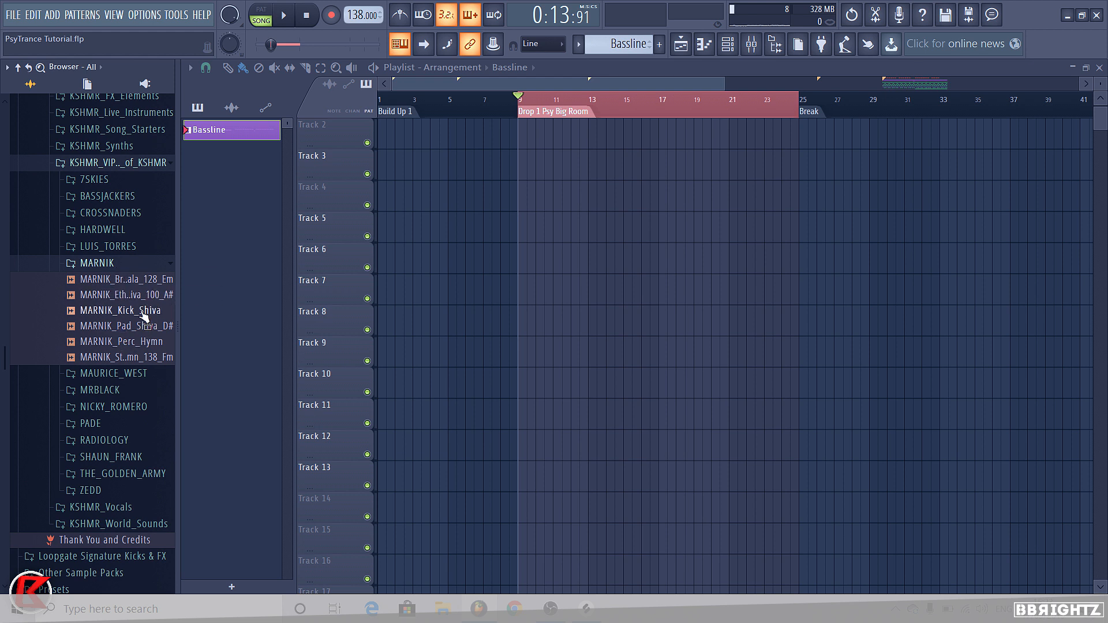
# Step: Place the MARNIK_Kick_Shiva sample on Track 2 at the start of Drop 1, bar 9
pyautogui.moveTo(144, 316); pyautogui.dragTo(519, 172)
pyautogui.scroll(4, 517, 168)
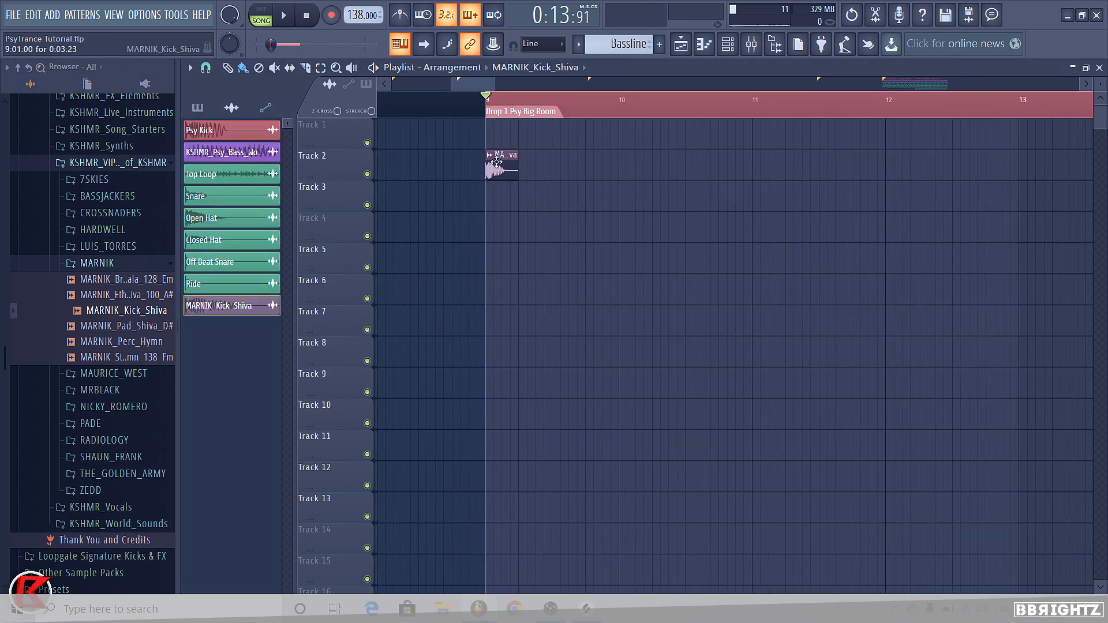
pyautogui.doubleClick(508, 168)
pyautogui.press('Escape')
pyautogui.scroll(-7, 557, 199)
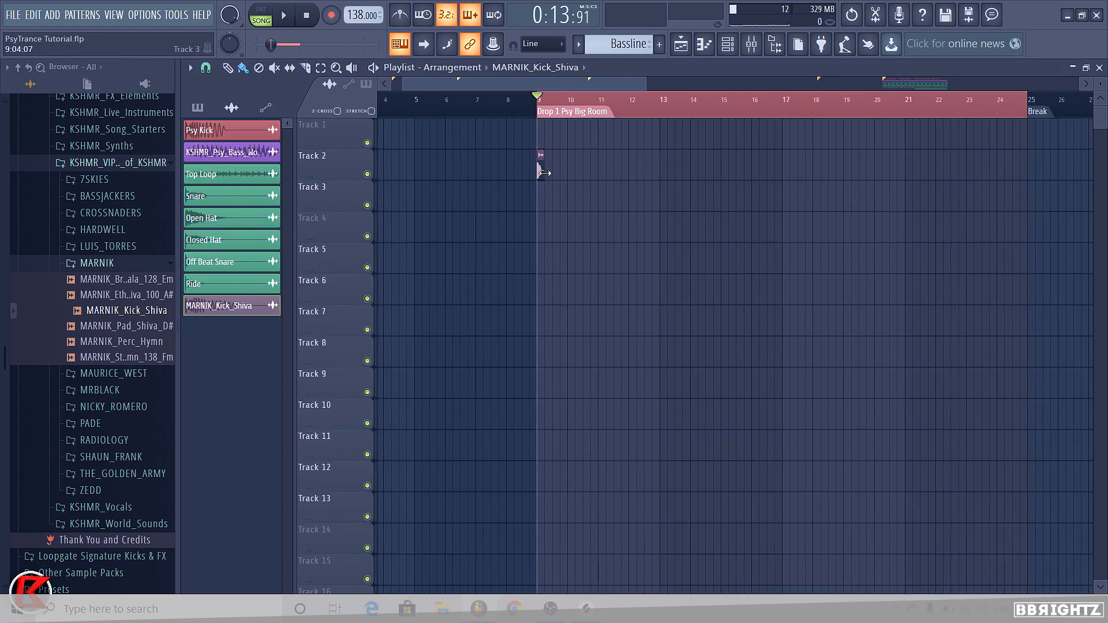
# Step: Set the project tempo to 132 BPM and restretch all channels
pyautogui.scroll(-3, 540, 163)
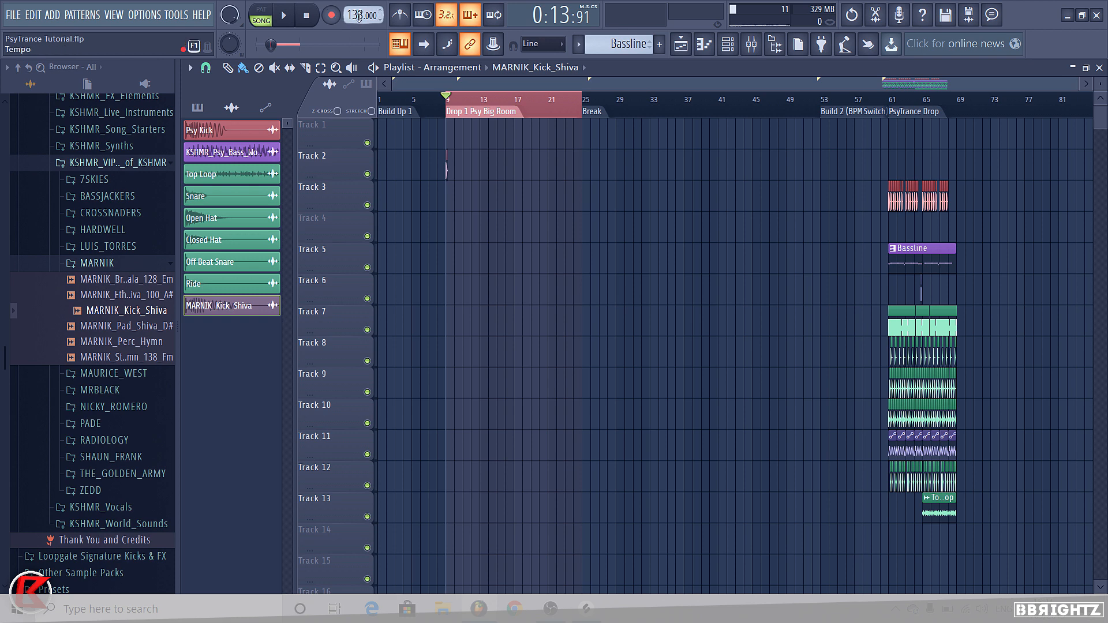
pyautogui.rightClick(359, 16)
pyautogui.press('c')
pyautogui.moveTo(355, 16); pyautogui.dragTo(367, 27)
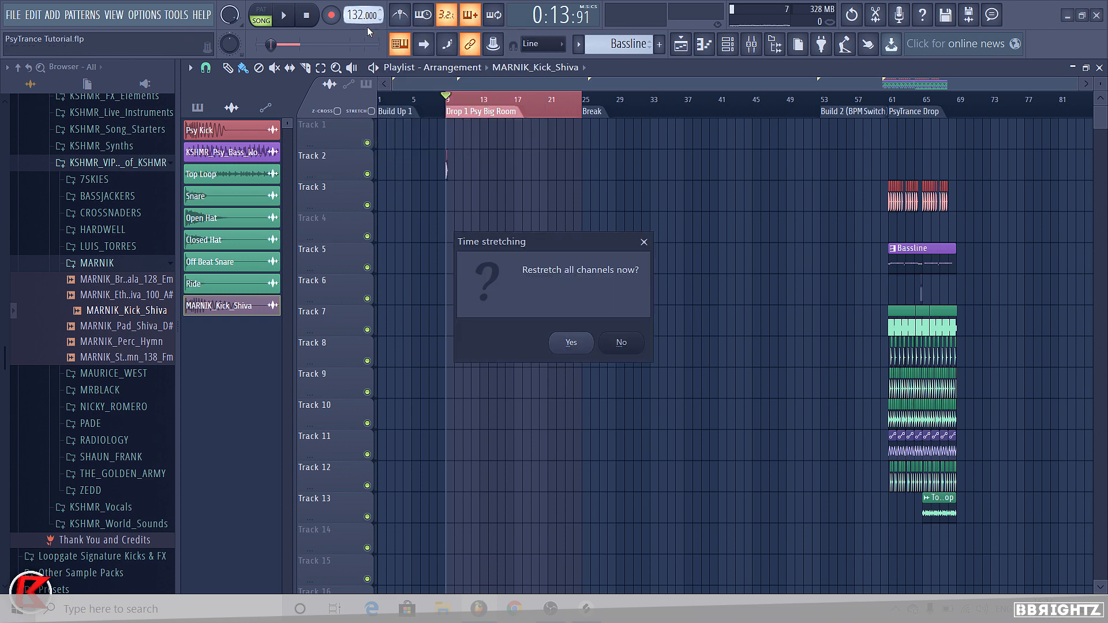
pyautogui.click(572, 343)
# Step: Create a tempo automation clip on Track 1 starting at bar 1 and extend it to bar 77
pyautogui.rightClick(359, 16)
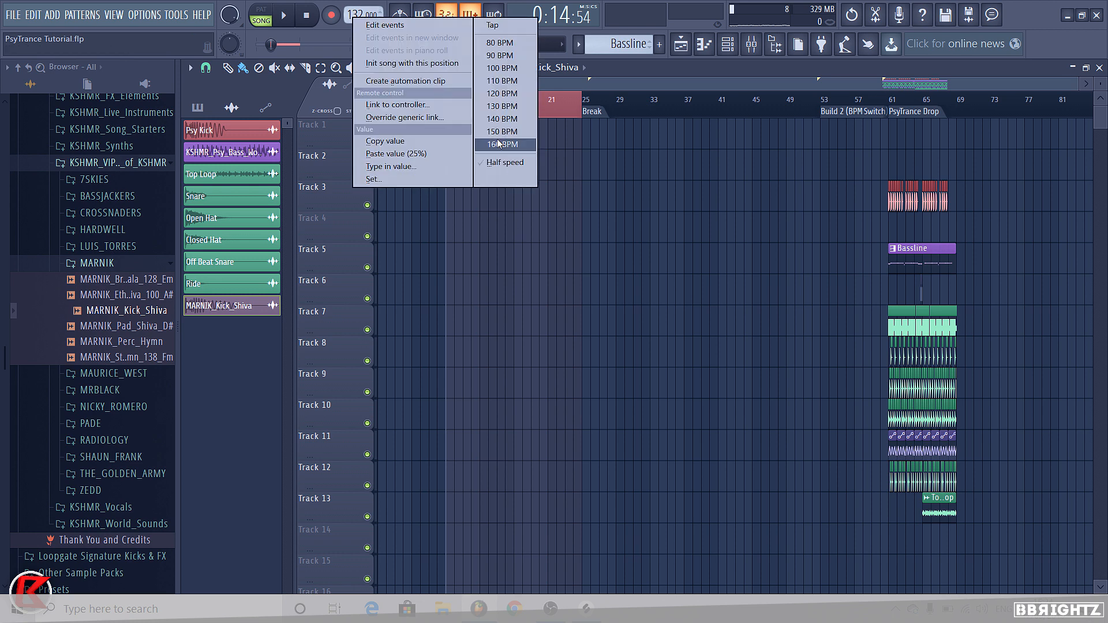
pyautogui.click(427, 82)
pyautogui.moveTo(467, 124); pyautogui.dragTo(398, 124)
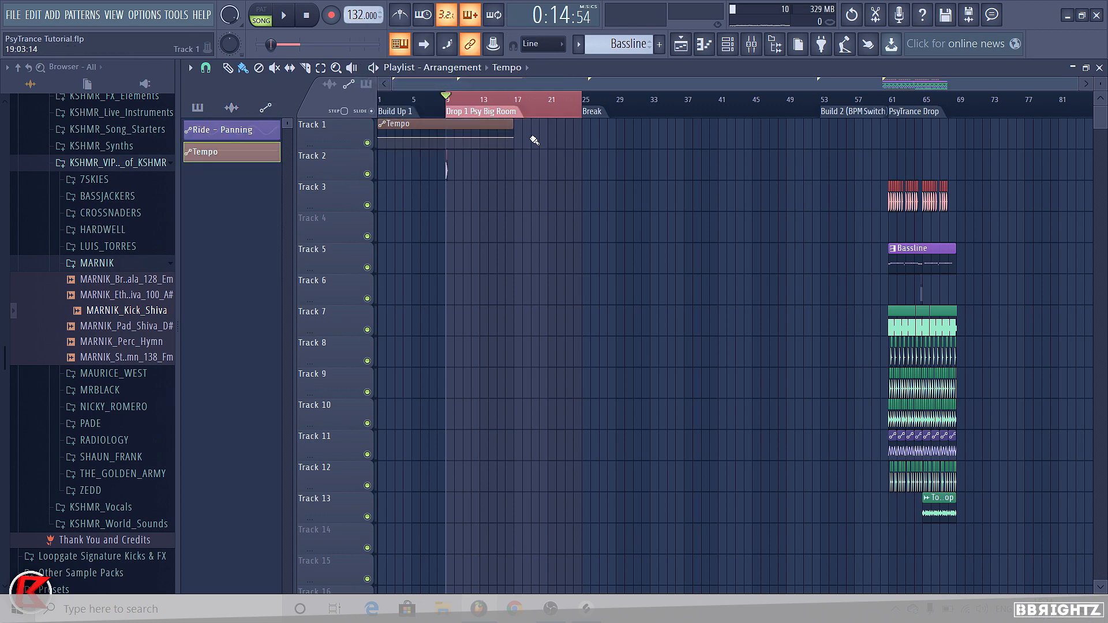
pyautogui.moveTo(525, 139); pyautogui.dragTo(968, 141)
pyautogui.scroll(-2, 427, 149)
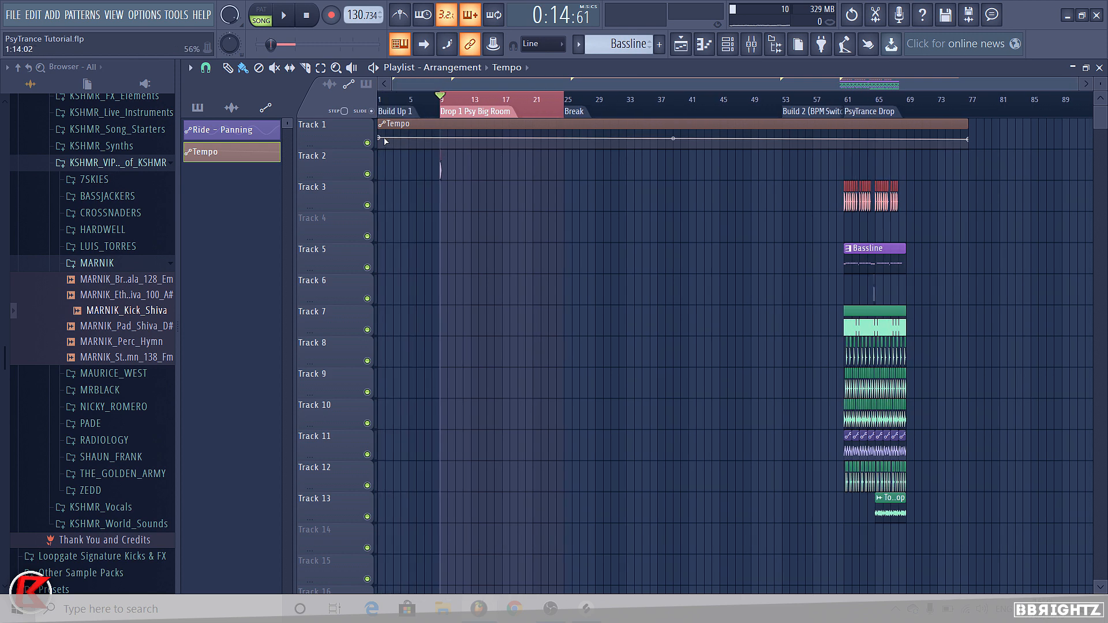
# Step: Add a control point at about bar 57 in the Tempo clip and give it the first point's value
pyautogui.rightClick(383, 139)
pyautogui.click(628, 143)
pyautogui.rightClick(812, 138)
pyautogui.press('p')
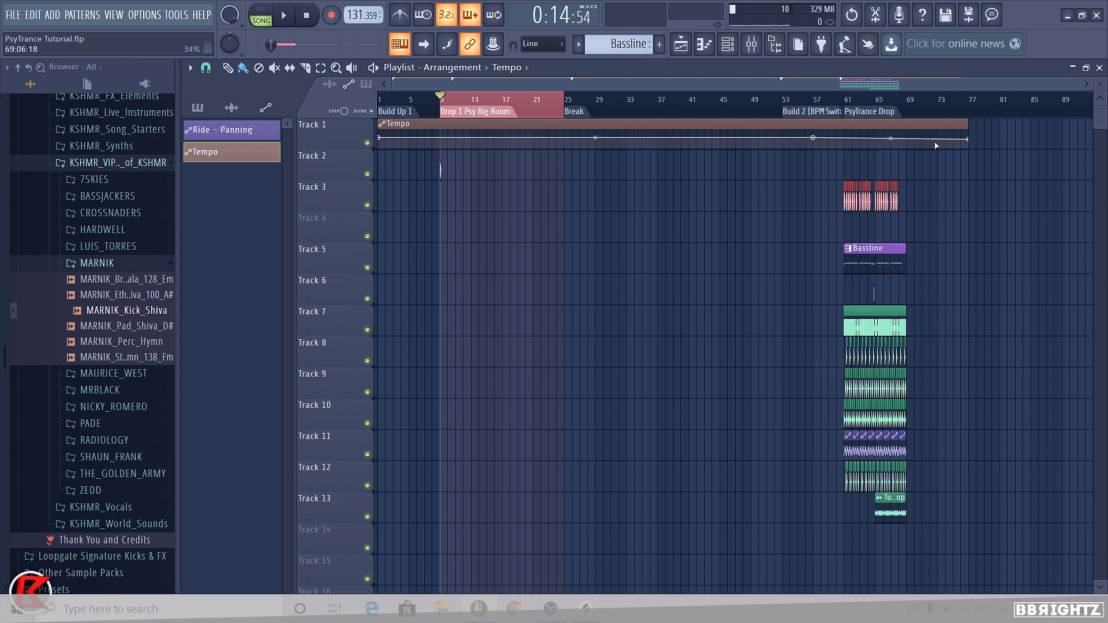
pyautogui.rightClick(969, 139)
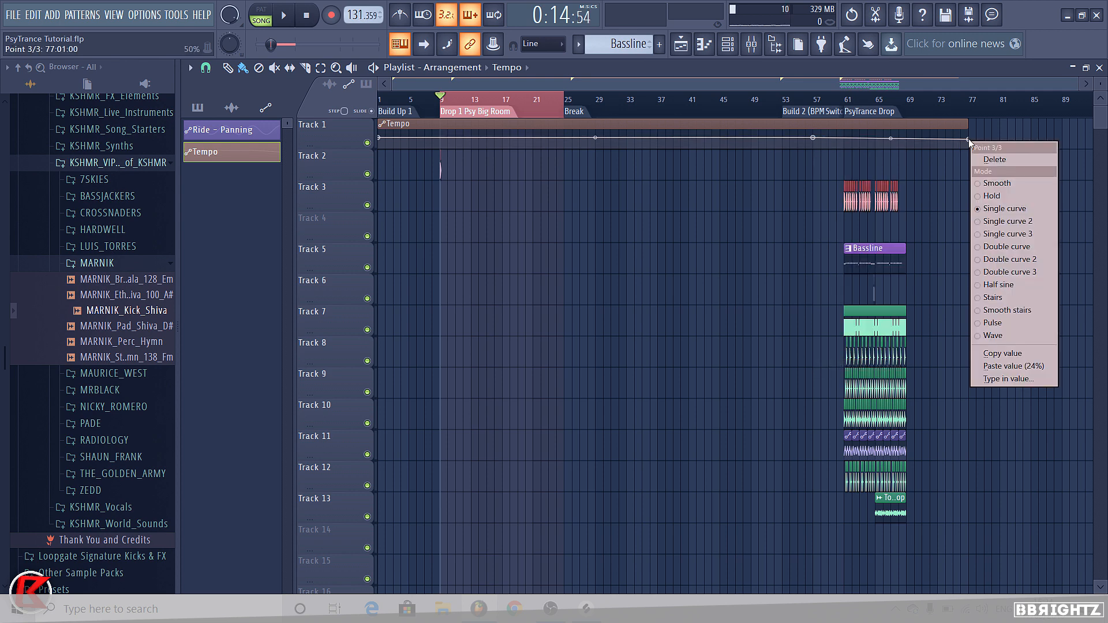
pyautogui.click(924, 145)
# Step: Try a tempo of 137 BPM at about bar 4, and return it to 132 BPM with all channels restretched
pyautogui.click(412, 100)
pyautogui.moveTo(416, 102); pyautogui.dragTo(402, 58)
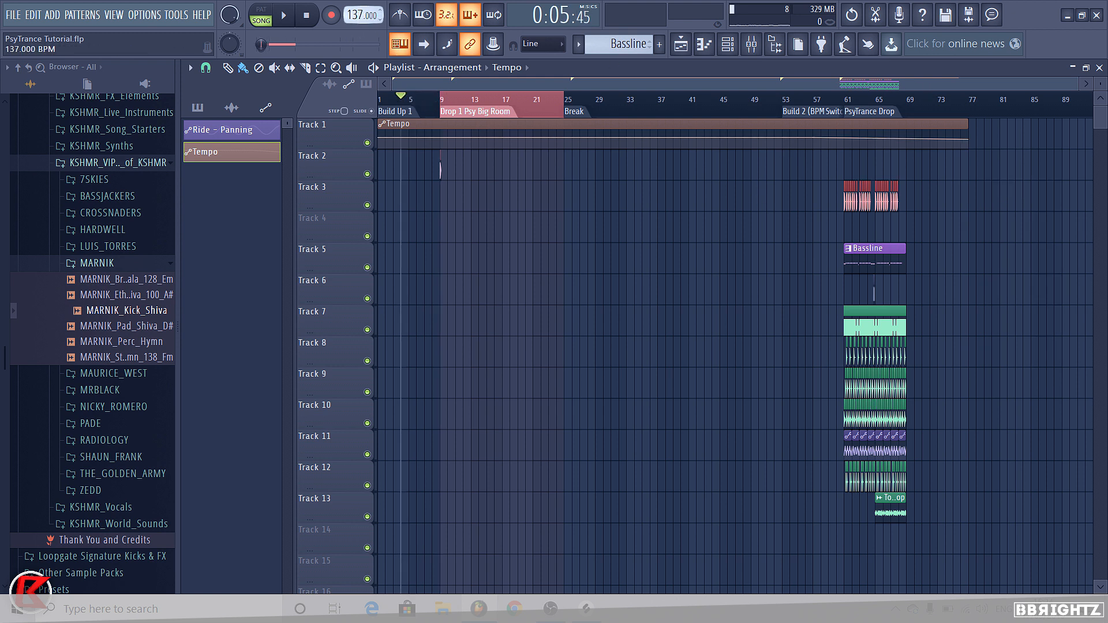
pyautogui.moveTo(362, 20); pyautogui.dragTo(362, 17)
pyautogui.click(561, 340)
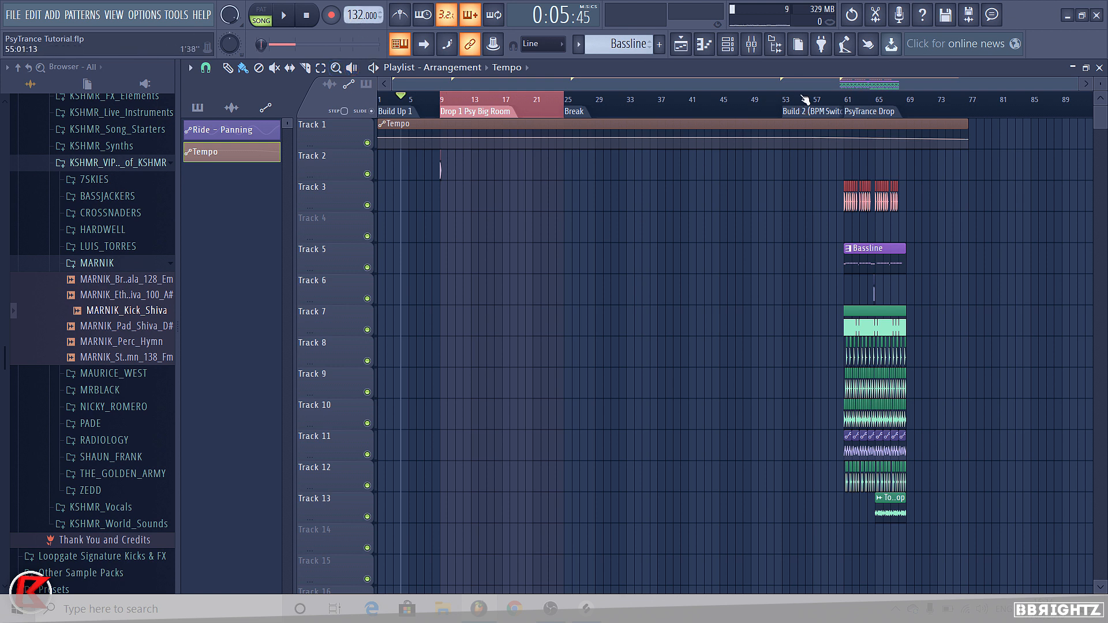
# Step: Move the playback position to bar 75 and try raising the tempo there without restretching the channels
pyautogui.moveTo(812, 99); pyautogui.dragTo(915, 100)
pyautogui.click(953, 99)
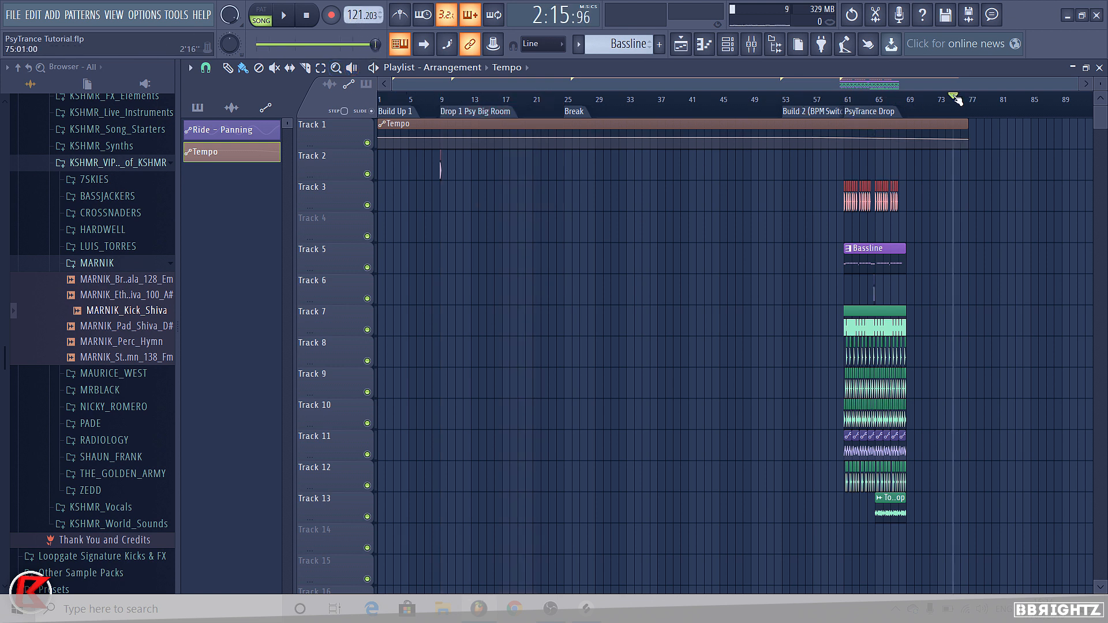
pyautogui.scroll(3, 362, 17)
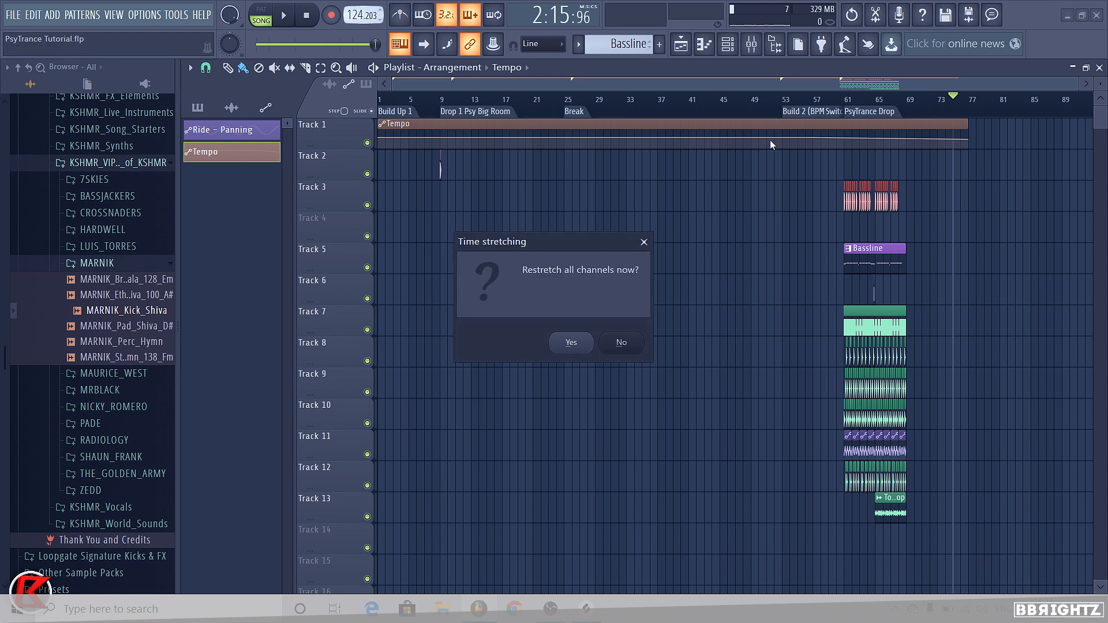
pyautogui.click(621, 342)
pyautogui.scroll(14, 362, 17)
pyautogui.click(622, 343)
# Step: Set the tempo to 138 BPM at about bar 6 without restretching the channels, and copy that tempo value
pyautogui.click(416, 99)
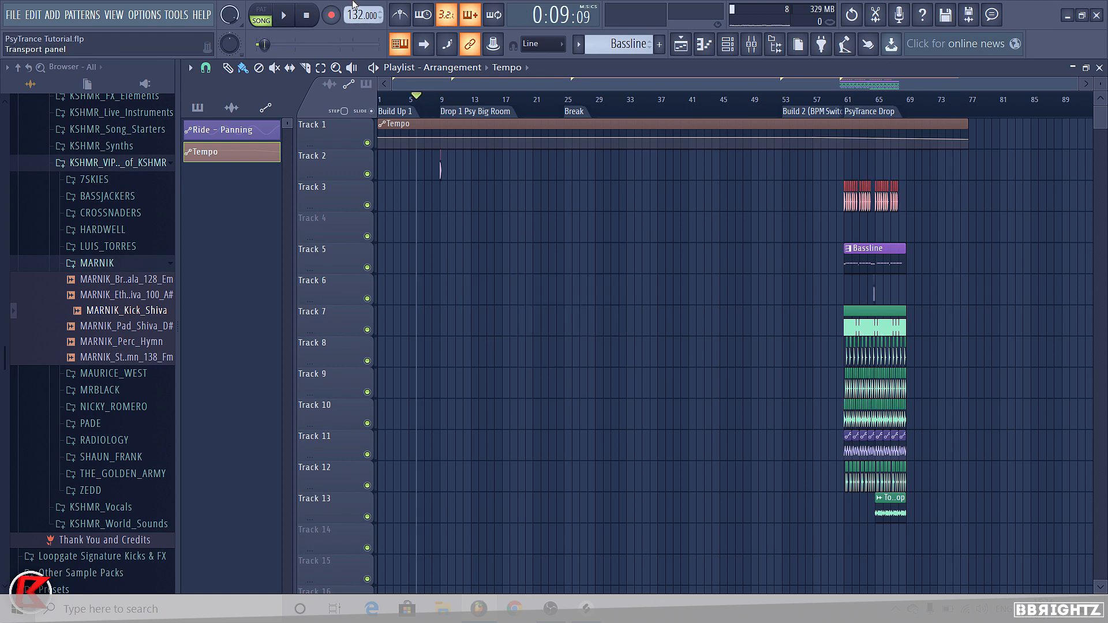
pyautogui.moveTo(362, 15); pyautogui.dragTo(359, 9)
pyautogui.click(569, 342)
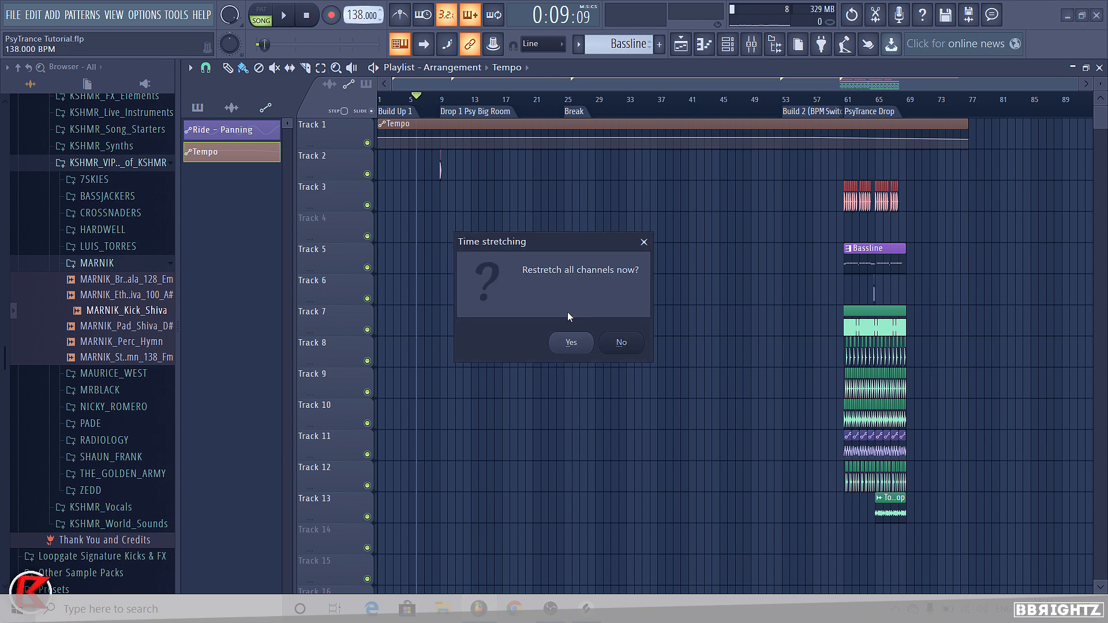
pyautogui.click(612, 343)
pyautogui.rightClick(362, 15)
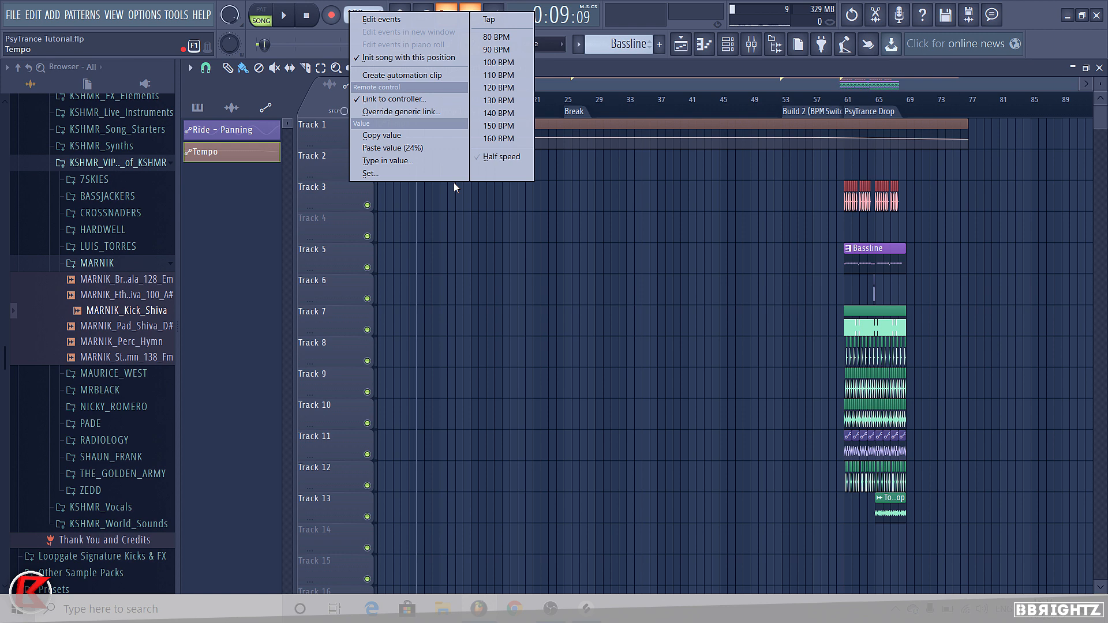
pyautogui.click(417, 133)
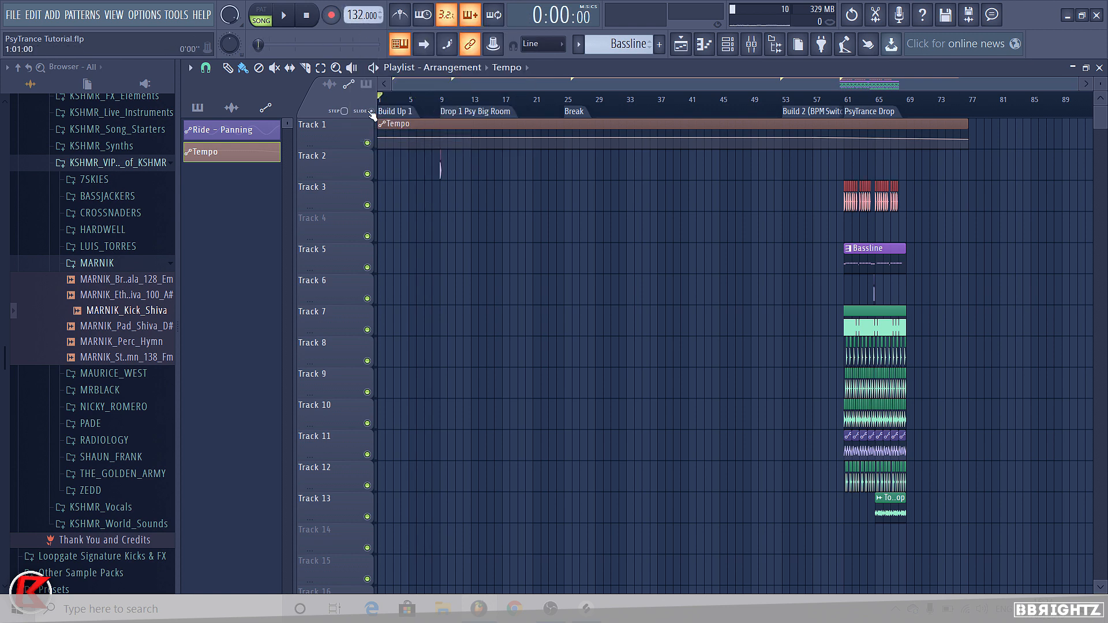
# Step: Add a control point at bar 60 in the Tempo clip and paste the copied tempo value into it
pyautogui.scroll(2, 848, 149)
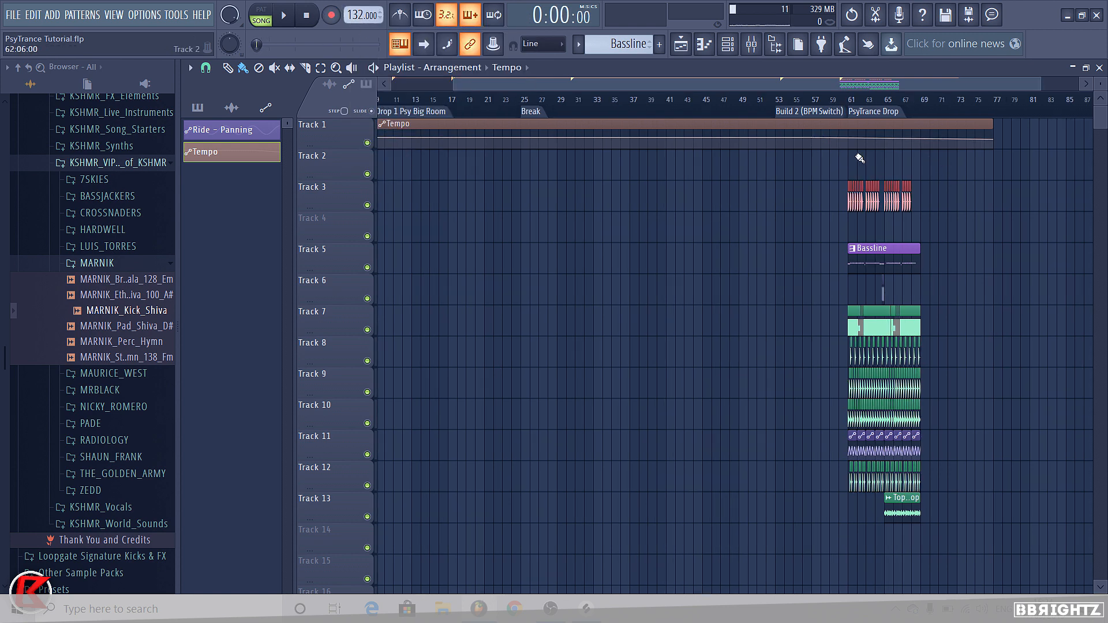
pyautogui.scroll(2, 844, 143)
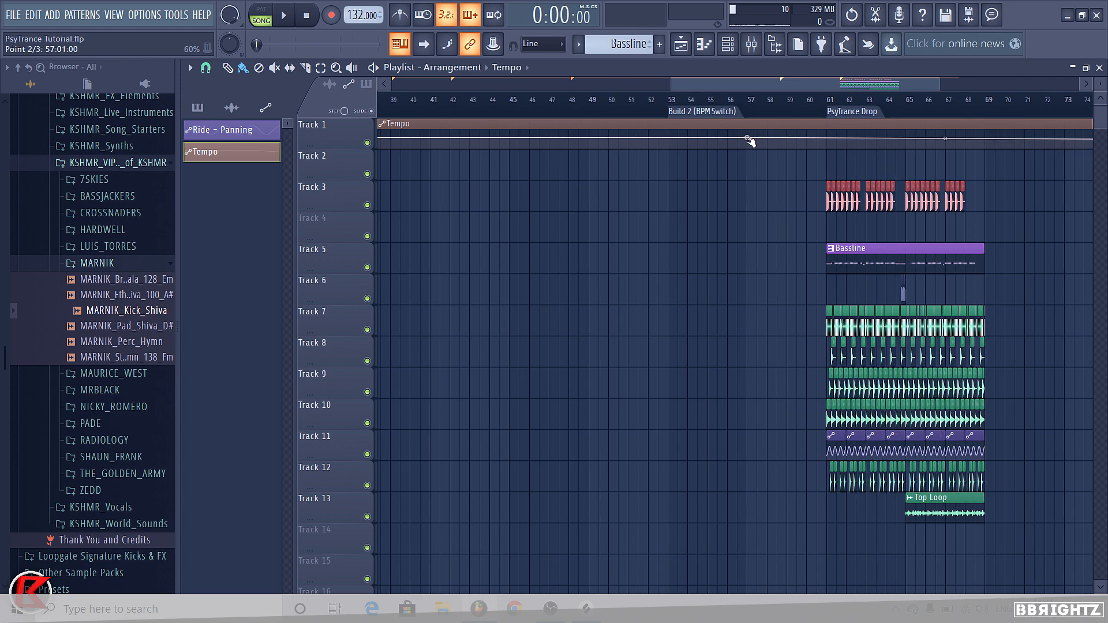
pyautogui.rightClick(808, 138)
pyautogui.click(841, 362)
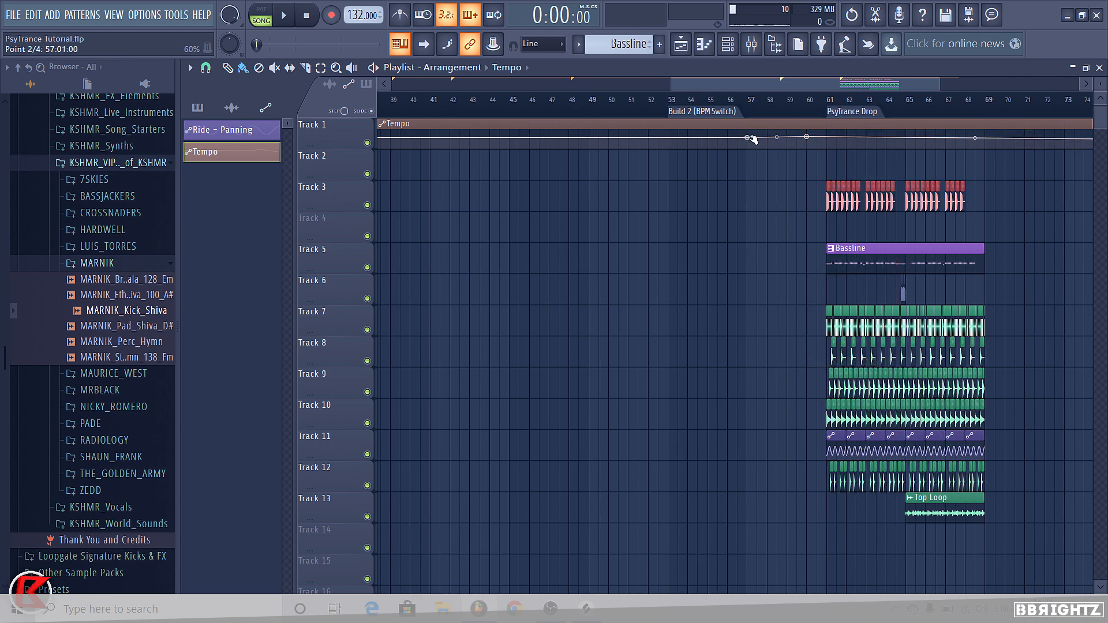
# Step: Add a control point at bar 53 in the Tempo clip and give it the bar 57 point's value
pyautogui.rightClick(748, 138)
pyautogui.click(779, 351)
pyautogui.rightClick(669, 138)
pyautogui.click(701, 364)
pyautogui.rightClick(749, 137)
pyautogui.click(779, 351)
# Step: Copy the bar 60 point's value to the bar 57 point in the Tempo clip, and delete the bar 60 point
pyautogui.rightClick(808, 138)
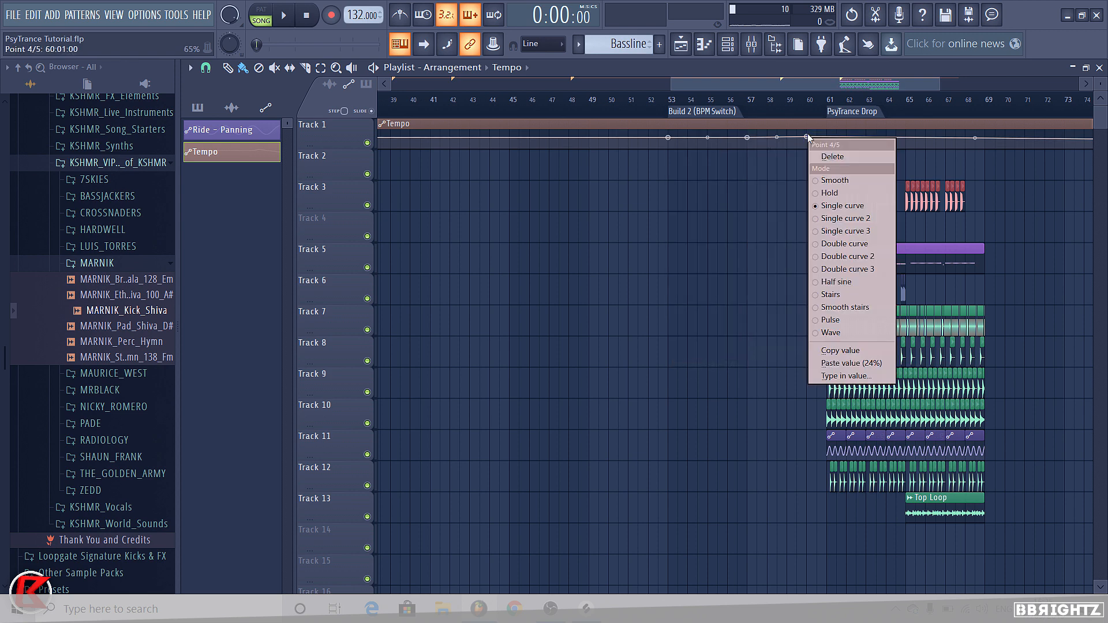
pyautogui.click(840, 350)
pyautogui.rightClick(749, 138)
pyautogui.click(779, 364)
pyautogui.rightClick(807, 137)
pyautogui.click(834, 157)
# Step: Paste the copied tempo value into the Tempo clip's end point at bar 77
pyautogui.scroll(-3, 786, 167)
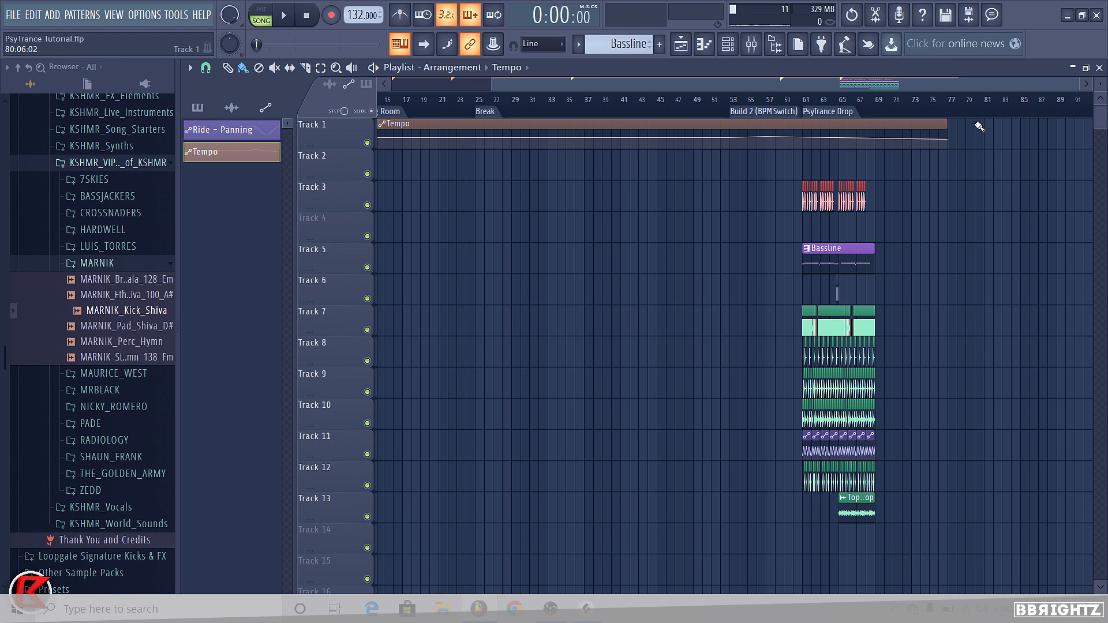
pyautogui.rightClick(945, 140)
pyautogui.press('p')
# Step: Play the arrangement from the Build 2 (BPM Switch) marker to check the tempo automation
pyautogui.moveTo(710, 85); pyautogui.dragTo(190, 115)
pyautogui.click(525, 101)
pyautogui.moveTo(731, 102); pyautogui.dragTo(852, 110)
pyautogui.press('space')
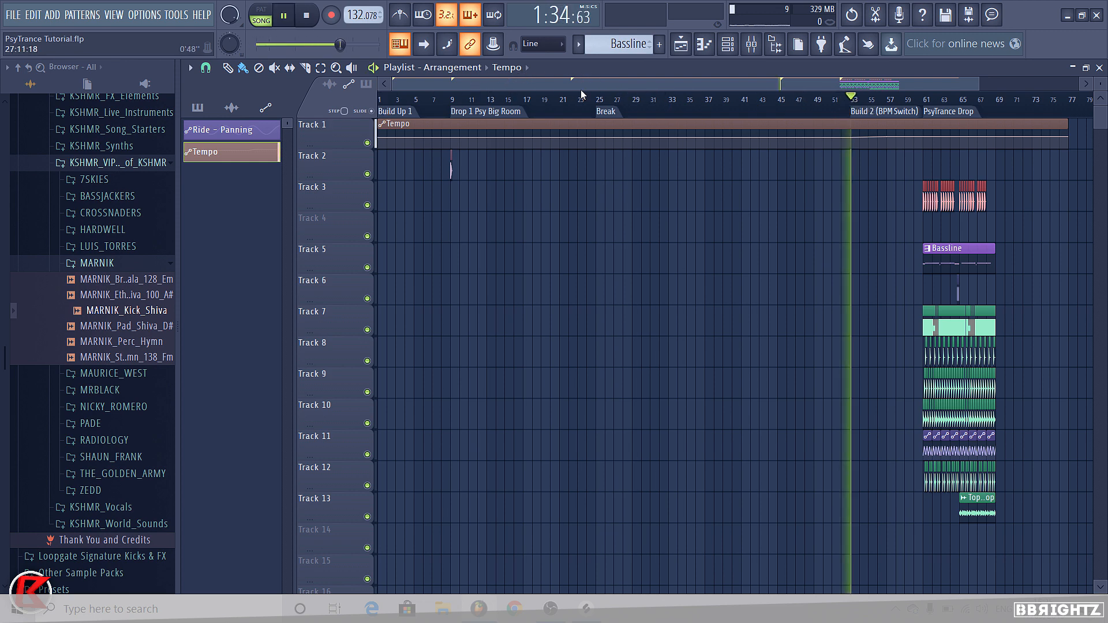
pyautogui.scroll(2, 931, 189)
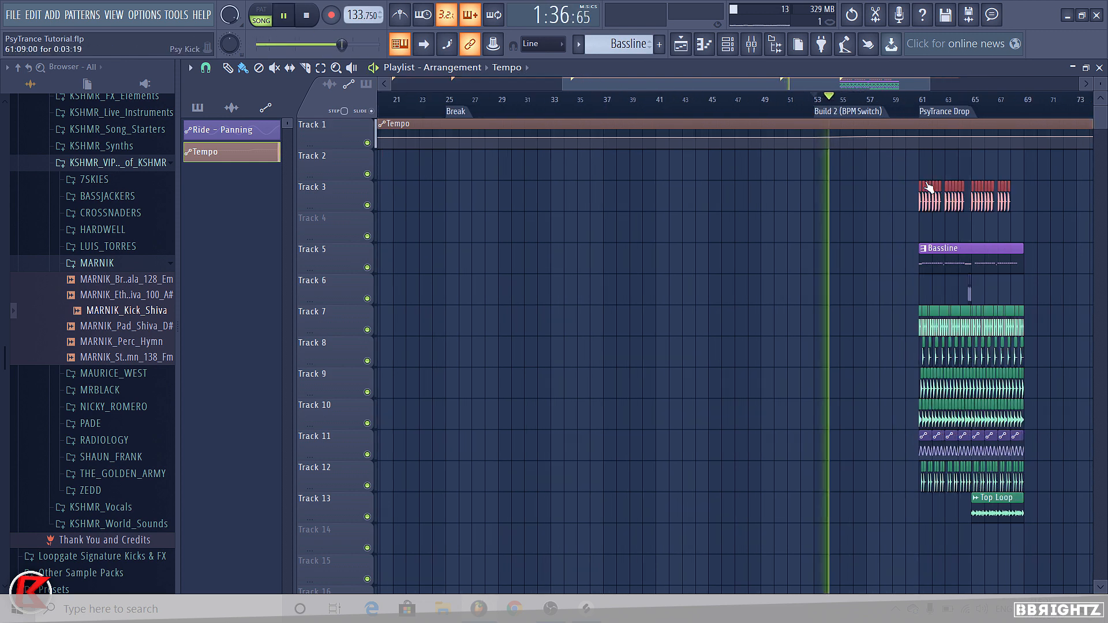
pyautogui.scroll(4, 955, 199)
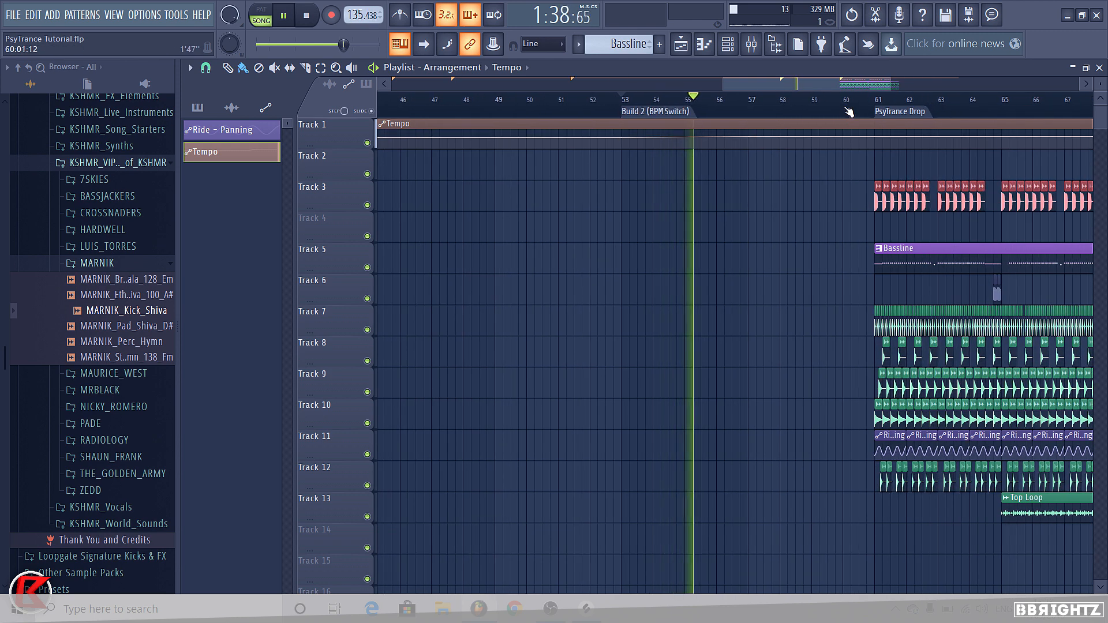
pyautogui.press('space')
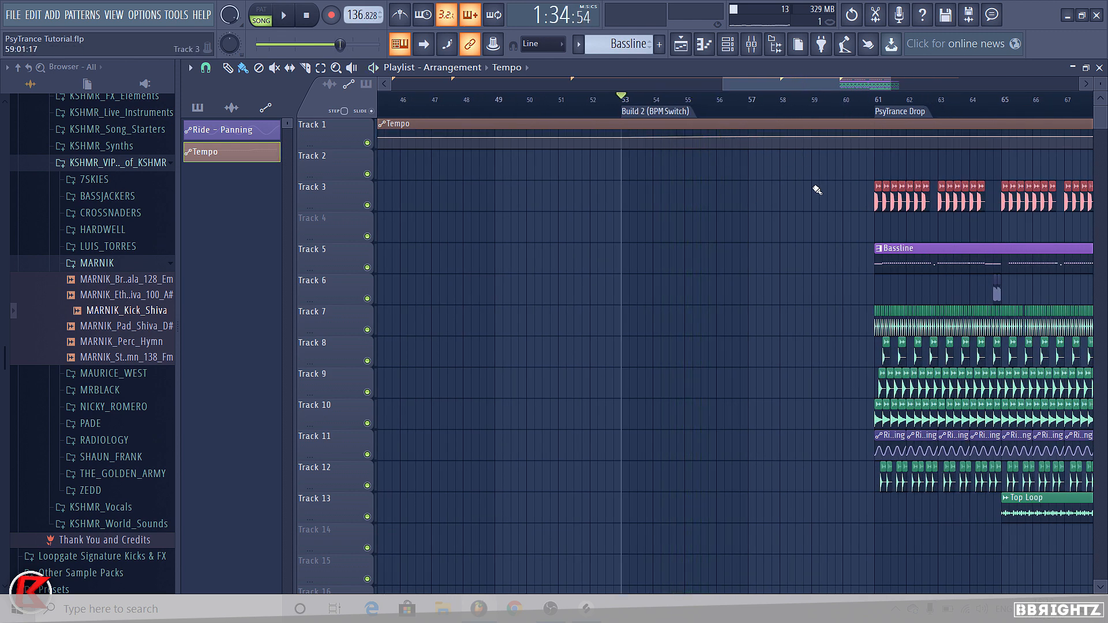
# Step: Play the start of the PsyTrance Drop section to check its tempo
pyautogui.click(875, 112)
pyautogui.press('space')
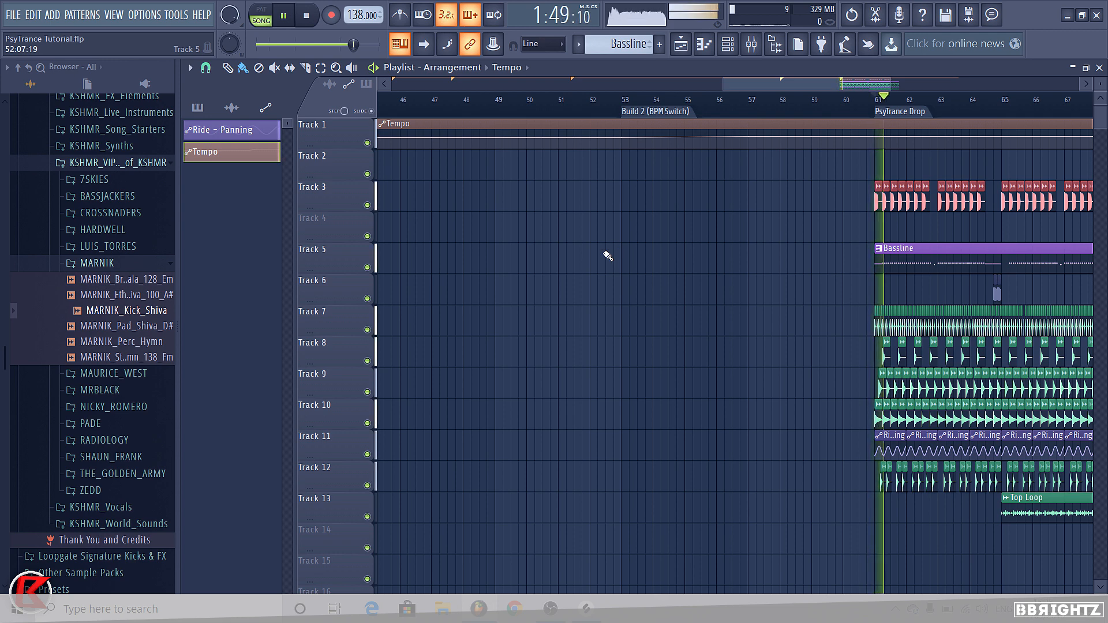
pyautogui.press('space')
# Step: Select the Drop 1 Psy Big Room section and pick up the MARNIK_Kick_Shiva clip on Track 2
pyautogui.scroll(-5, 730, 240)
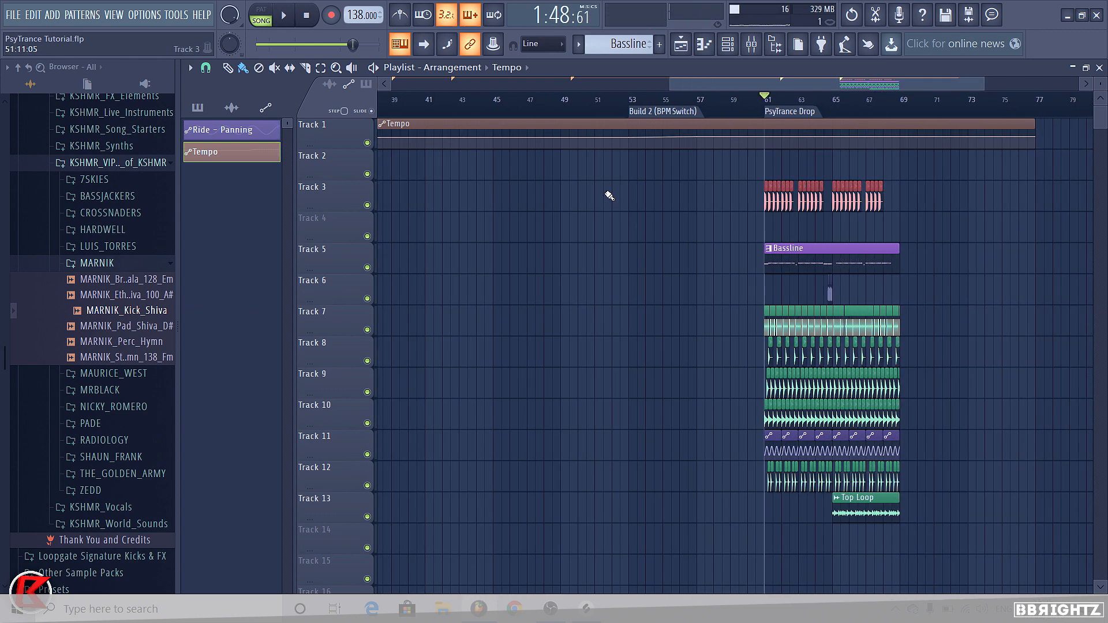
pyautogui.scroll(-2, 634, 336)
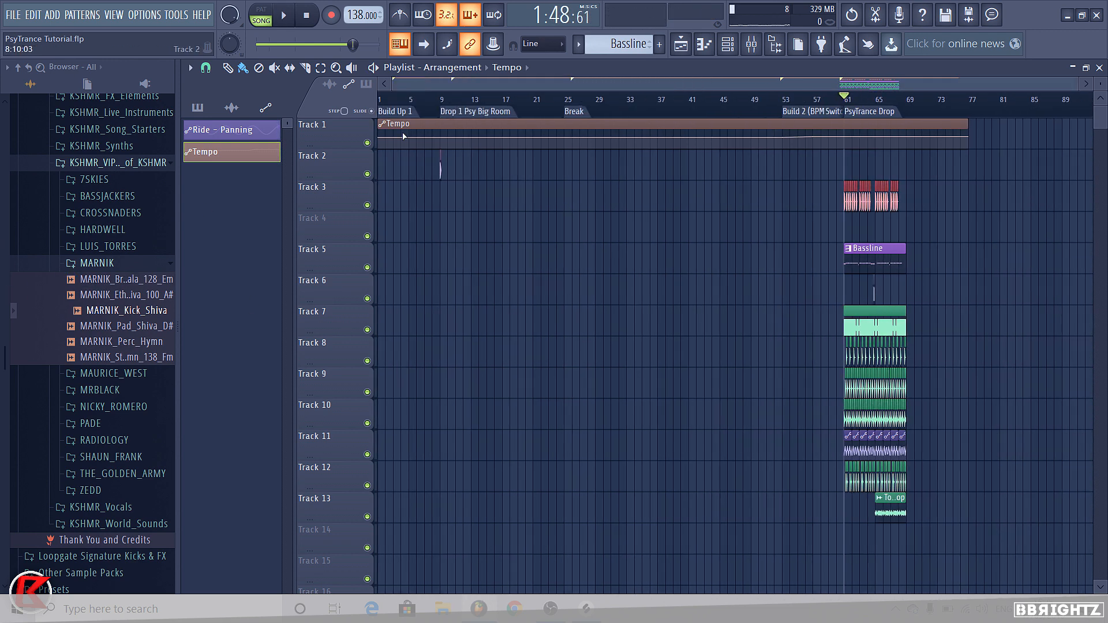
pyautogui.doubleClick(452, 113)
pyautogui.scroll(4, 445, 260)
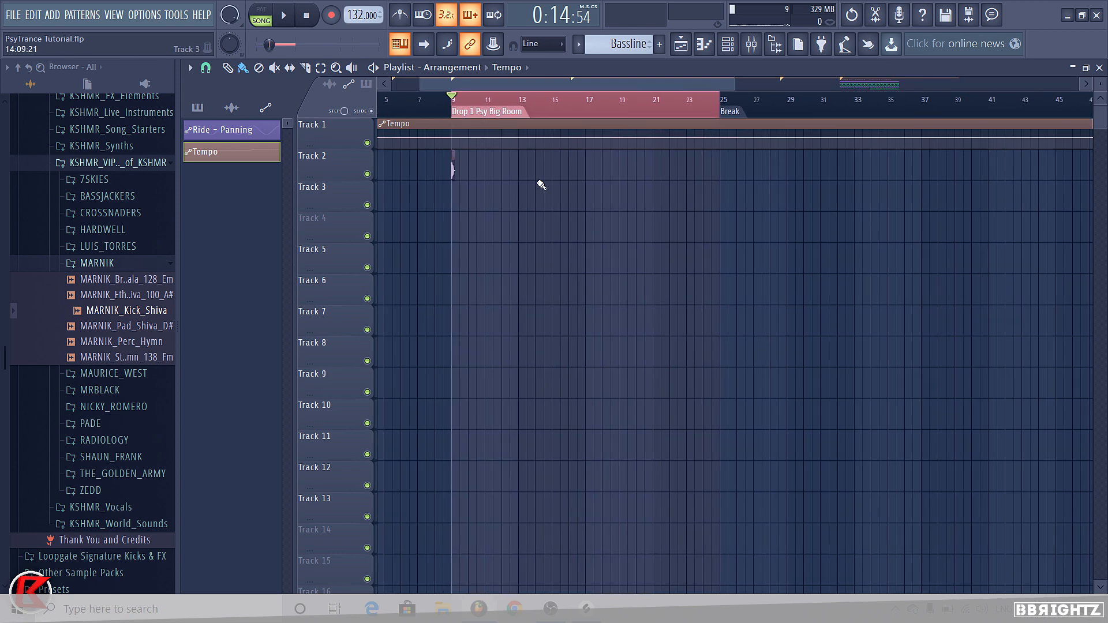
pyautogui.scroll(6, 498, 197)
pyautogui.click(390, 167)
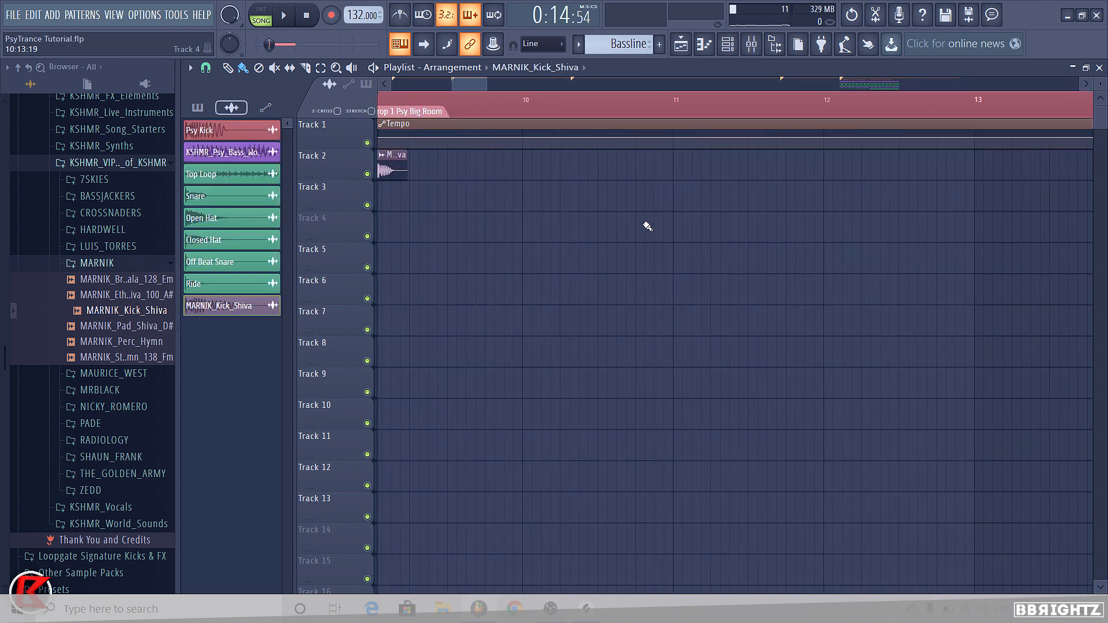
# Step: Enlarge Track 2 and set the MARNIK_Kick_Shiva sample's declicking mode to Generic (bleeding)
pyautogui.scroll(-2, 645, 224)
pyautogui.scroll(2, 416, 190)
pyautogui.scroll(3, 588, 195)
pyautogui.moveTo(583, 181); pyautogui.dragTo(570, 249)
pyautogui.doubleClick(545, 242)
pyautogui.click(448, 371)
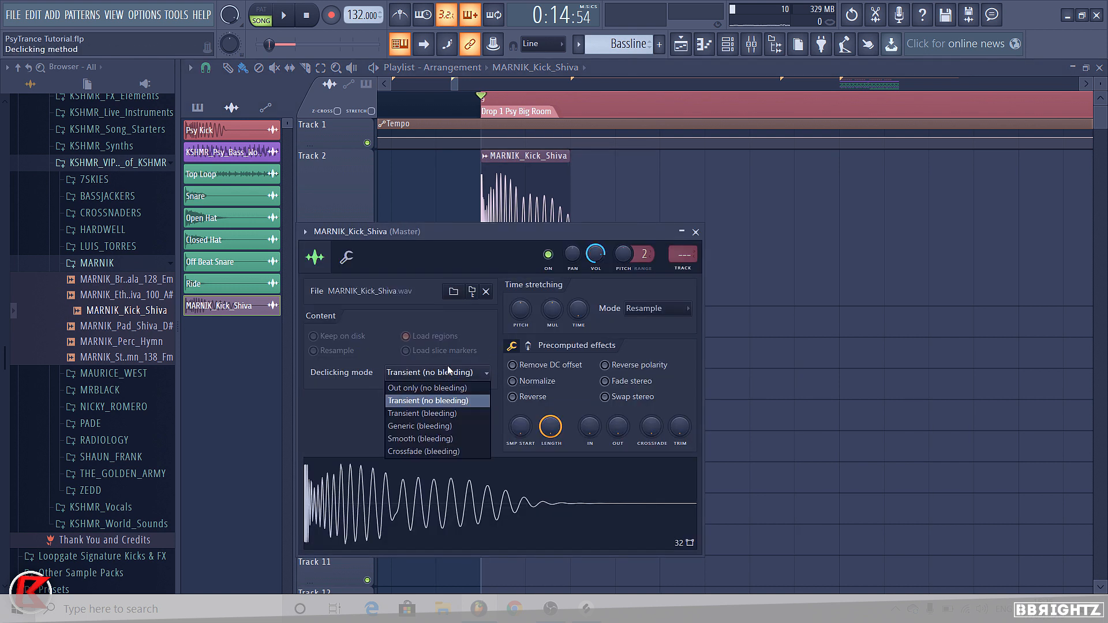
pyautogui.click(421, 428)
pyautogui.rightClick(813, 314)
pyautogui.scroll(3, 524, 266)
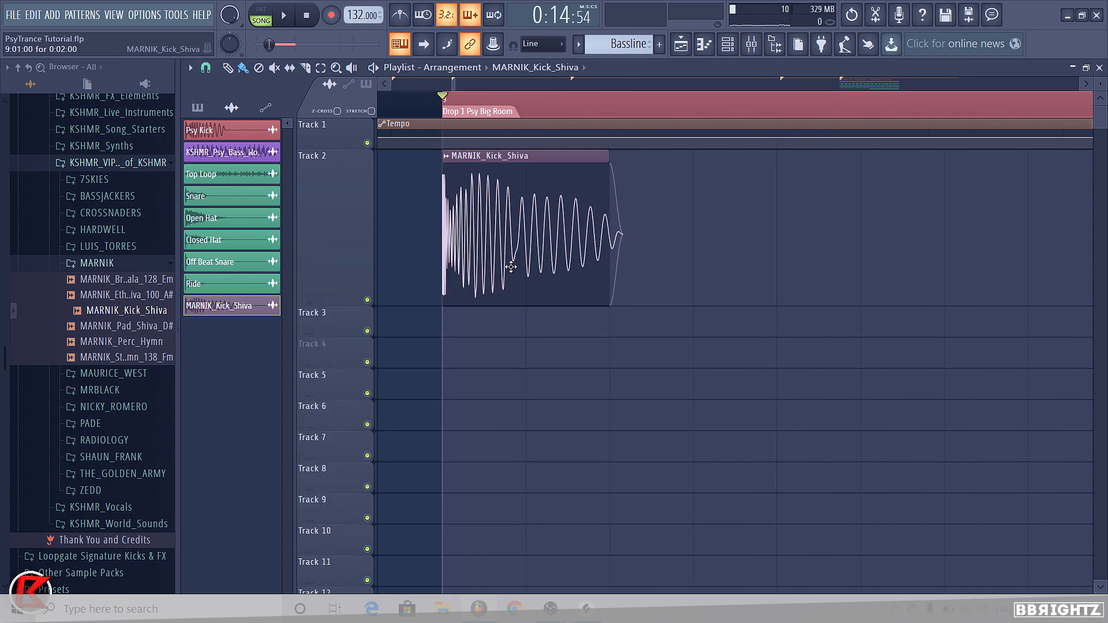
pyautogui.click(428, 331)
pyautogui.rightClick(456, 331)
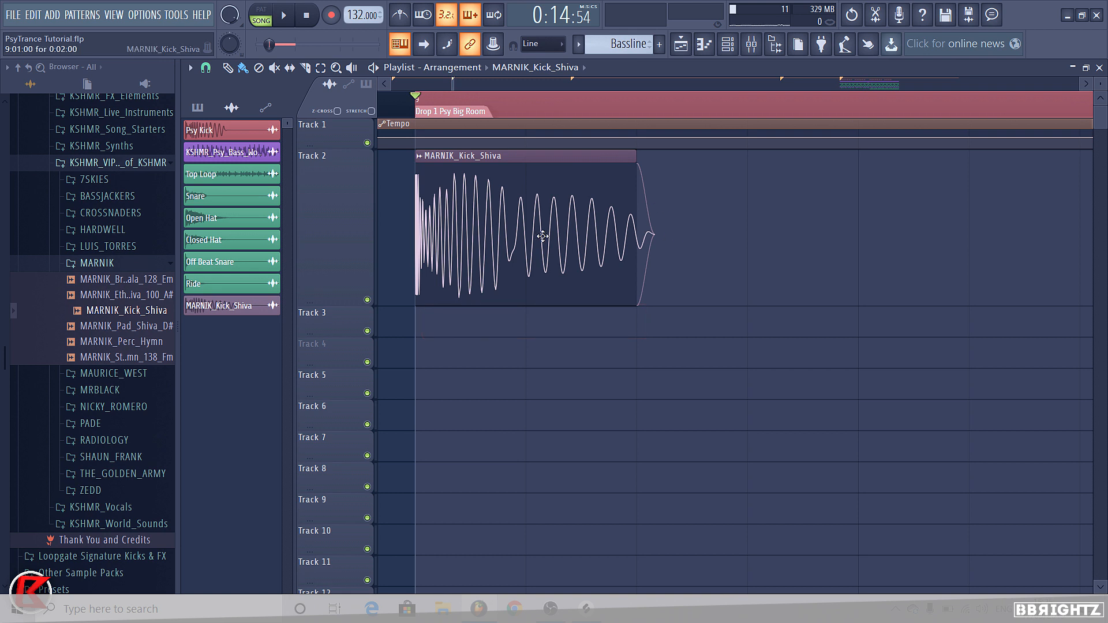
pyautogui.click(467, 239)
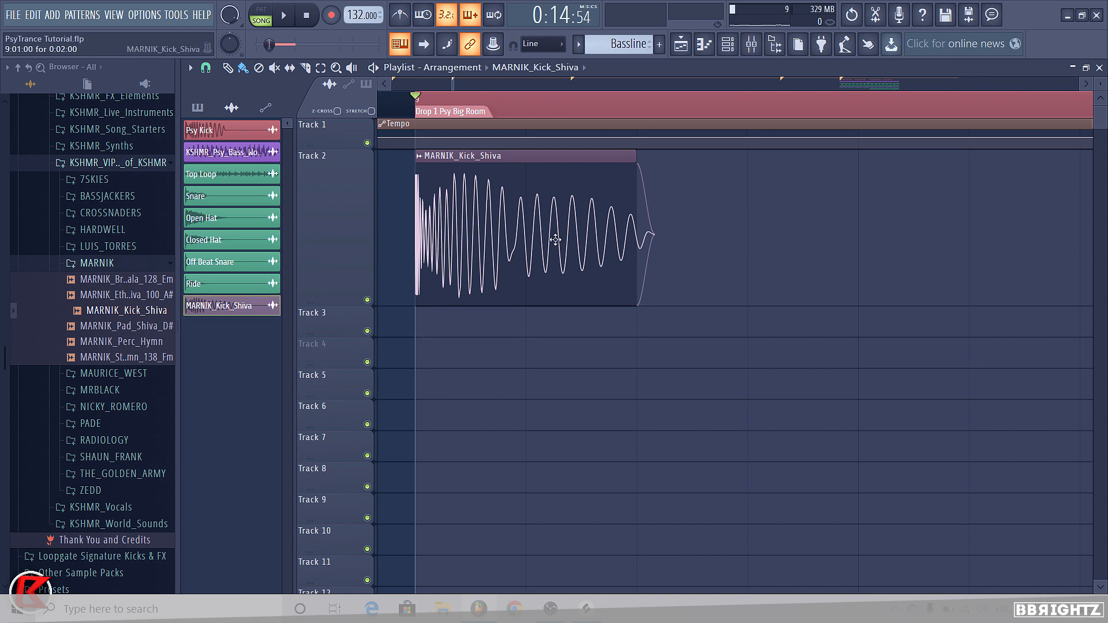
pyautogui.scroll(-2, 779, 244)
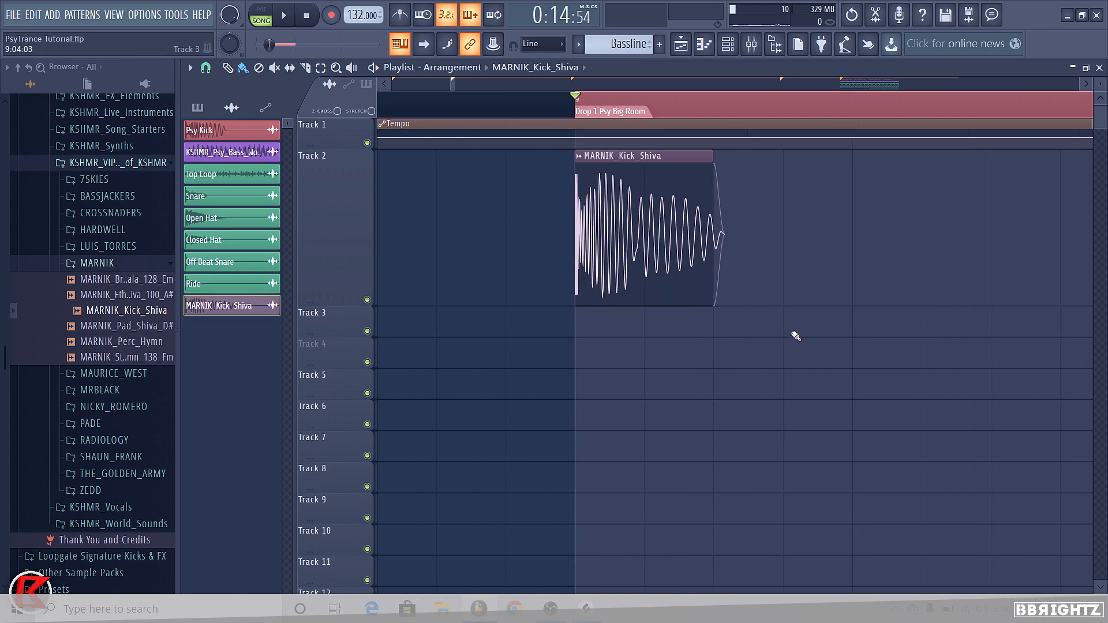
pyautogui.scroll(-2, 745, 316)
pyautogui.click(756, 323)
pyautogui.rightClick(757, 331)
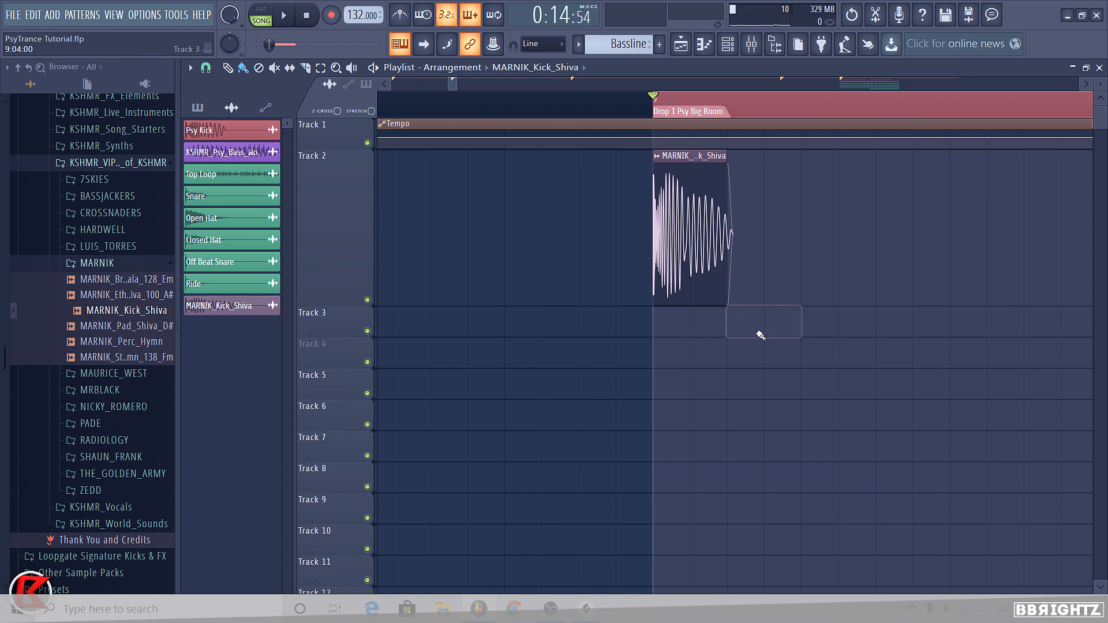
# Step: Reset the size of Track 2 to 100%
pyautogui.scroll(-1, 670, 314)
pyautogui.rightClick(346, 257)
pyautogui.moveTo(398, 255)
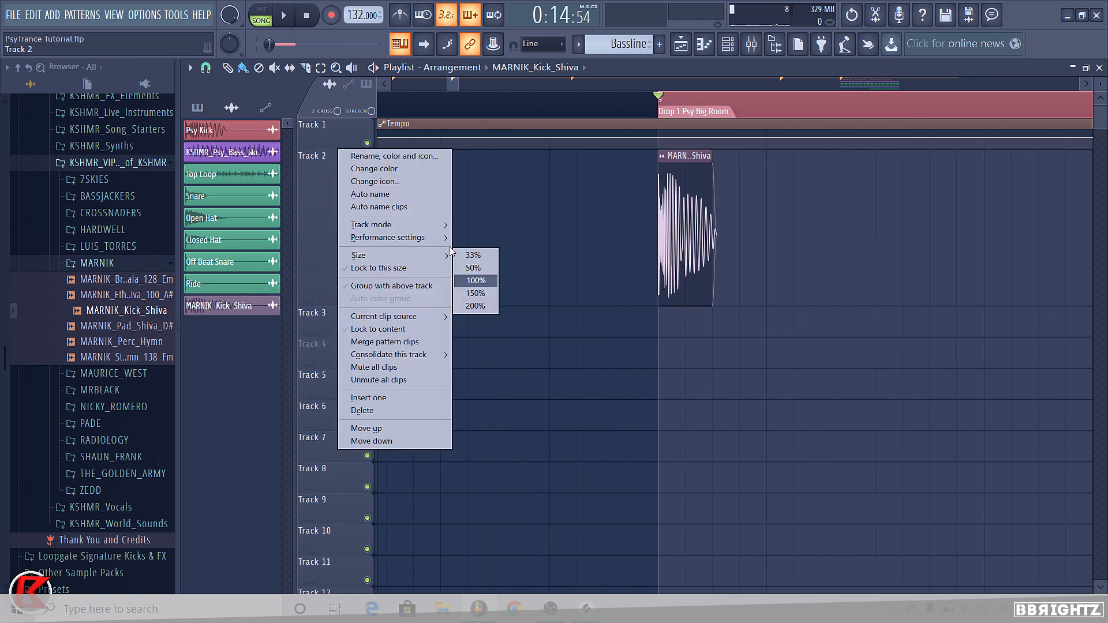
pyautogui.click(476, 280)
pyautogui.scroll(-1, 606, 216)
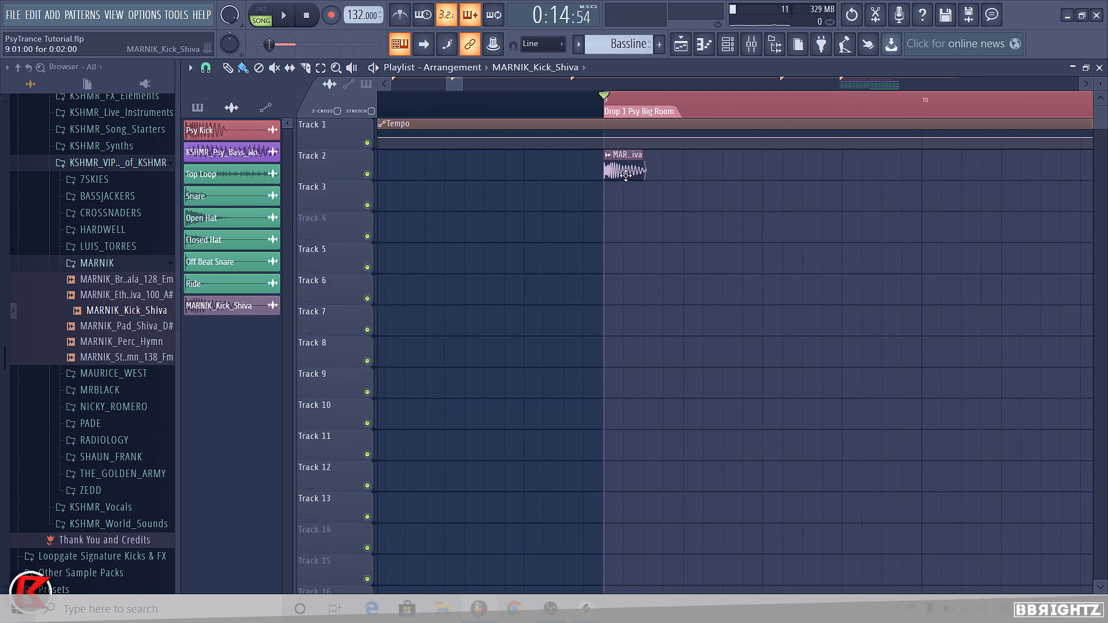
# Step: Place a MARNIK_Kick_Shiva clip at bar 9 on Track 3, shorten it to one step, and audition the track soloed
pyautogui.click(624, 198)
pyautogui.moveTo(646, 203); pyautogui.dragTo(621, 202)
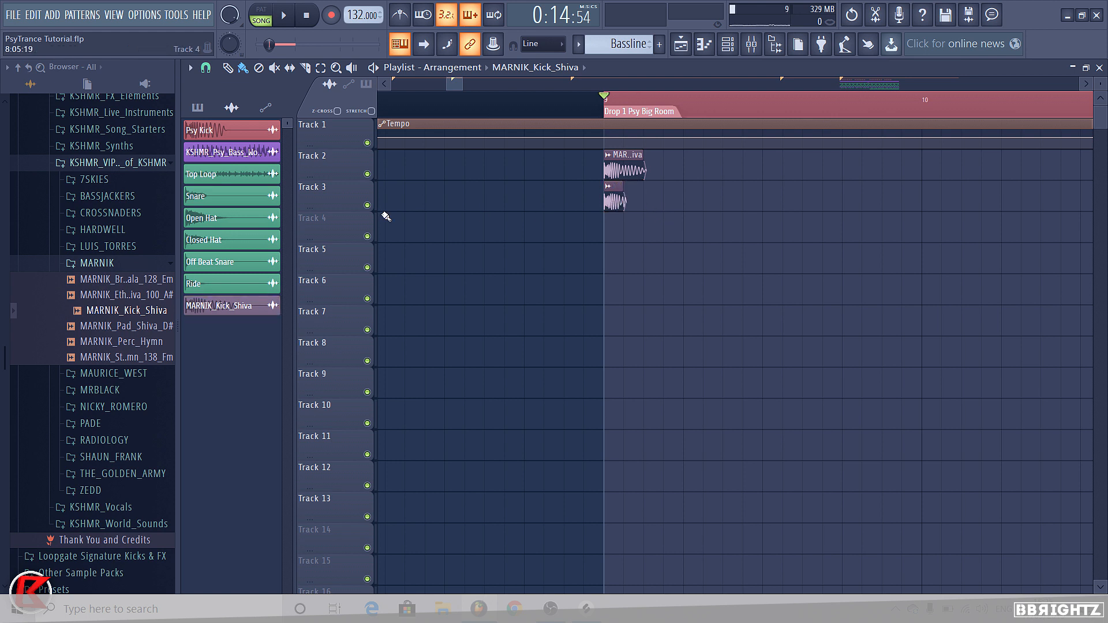
pyautogui.keyDown('ctrl'); pyautogui.click(368, 205); pyautogui.keyUp('ctrl')
pyautogui.press('space')
# Step: Lower the MARNIK_Kick_Shiva channel's volume slightly and audition the kick
pyautogui.doubleClick(610, 199)
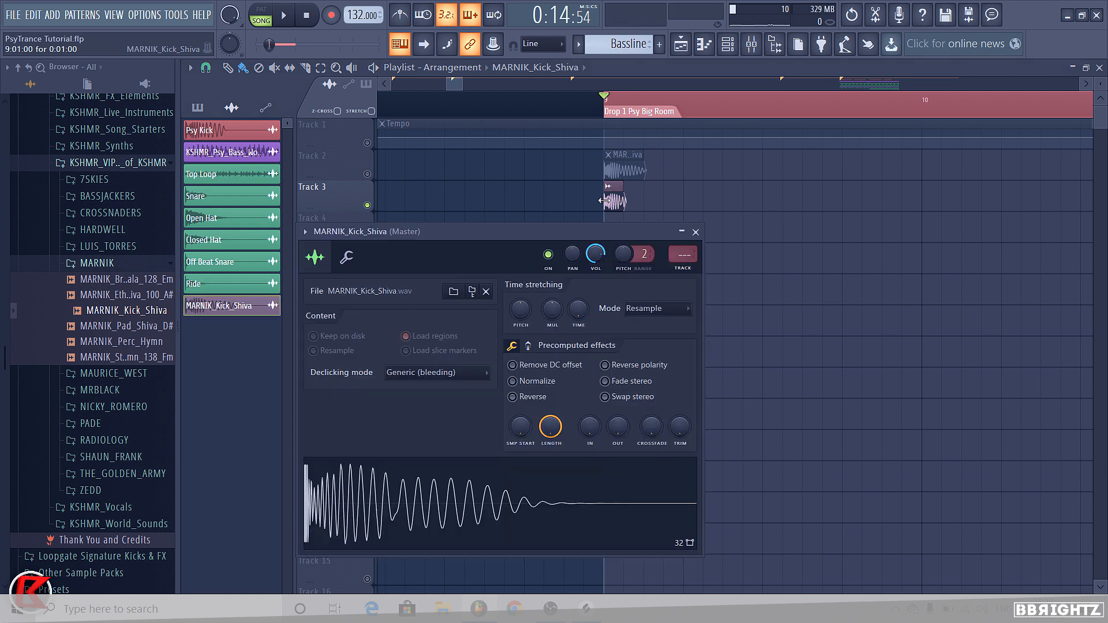
pyautogui.moveTo(588, 254); pyautogui.dragTo(588, 257)
pyautogui.press('space')
pyautogui.press('space')
pyautogui.click(690, 231)
# Step: Audition the kick's tail on Track 3, and delete that test clip with all tracks unmuted again
pyautogui.press('space')
pyautogui.press('space')
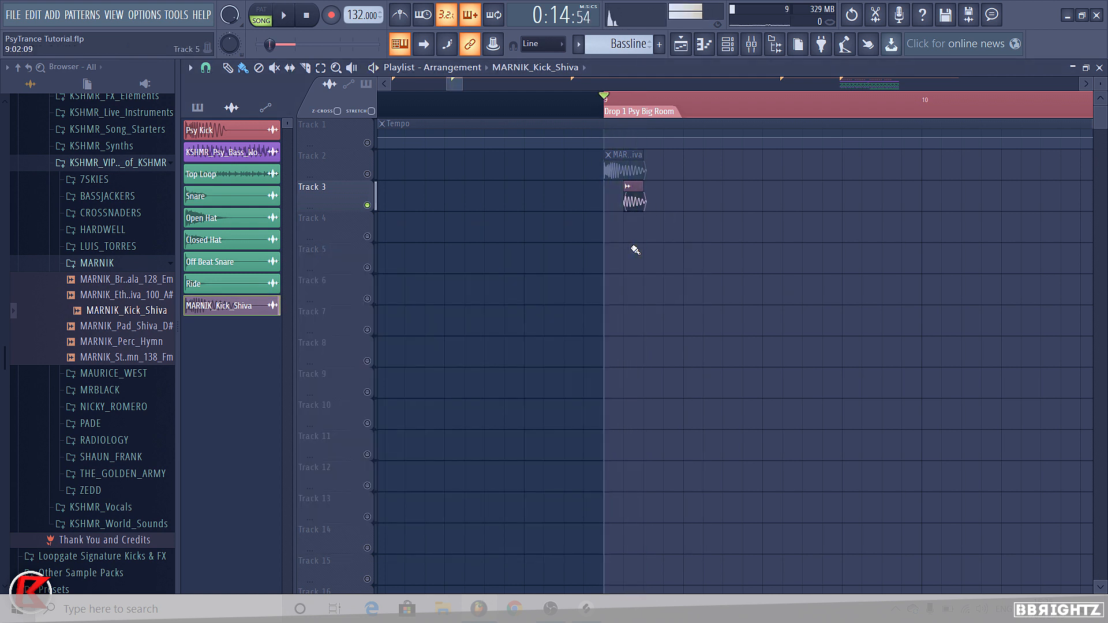
pyautogui.rightClick(634, 200)
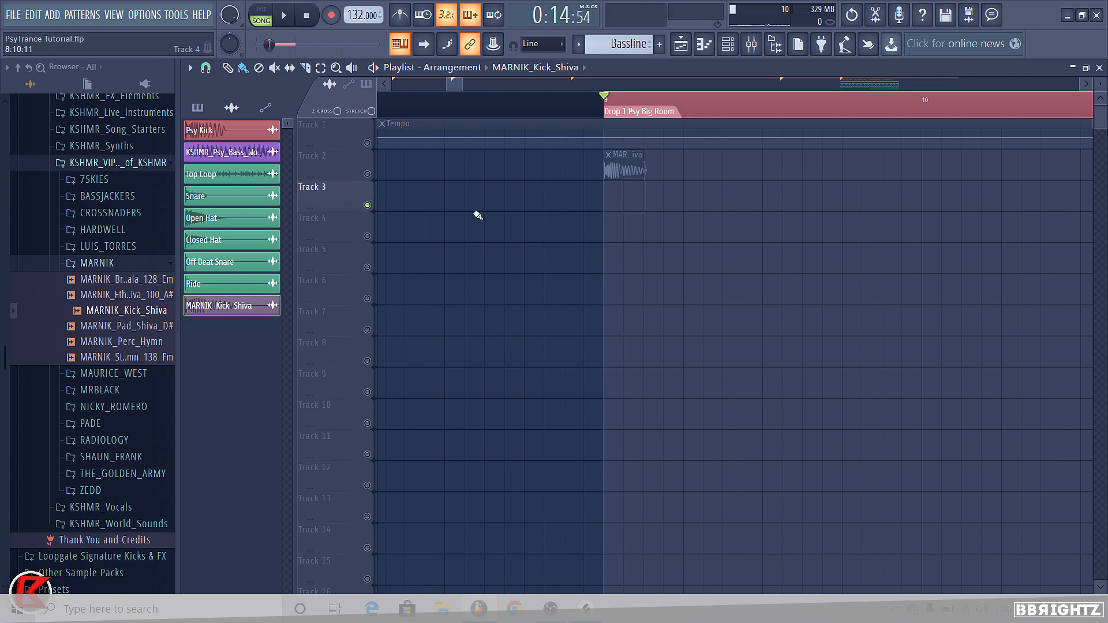
pyautogui.keyDown('ctrl'); pyautogui.click(367, 174); pyautogui.keyUp('ctrl')
pyautogui.doubleClick(656, 171)
pyautogui.rightClick(657, 171)
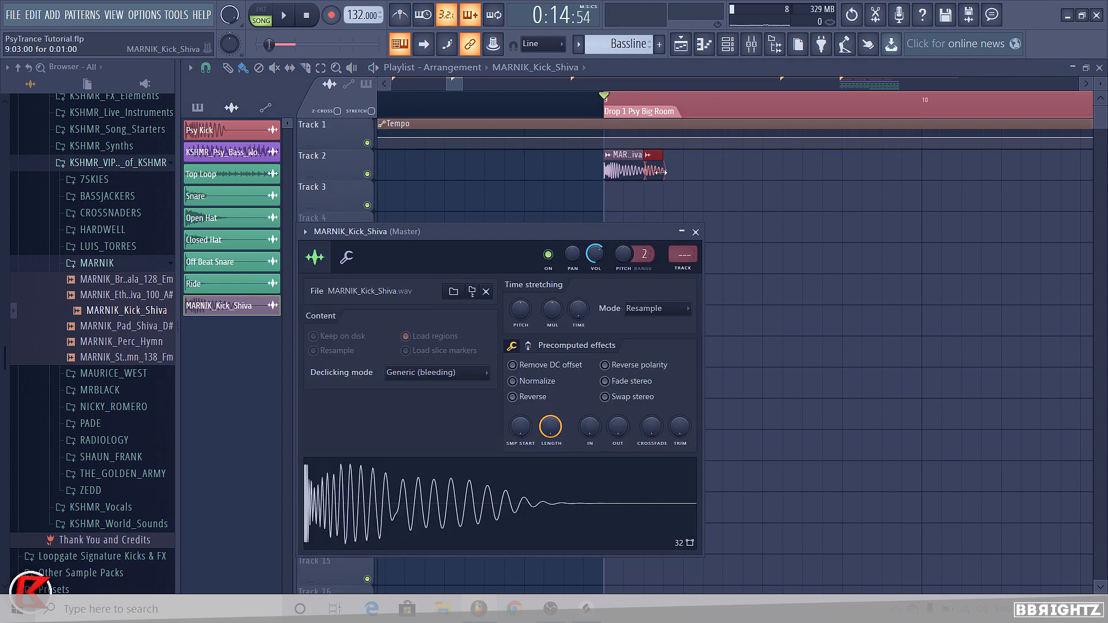
pyautogui.click(658, 196)
pyautogui.rightClick(672, 198)
# Step: Reselect the Drop 1 Psy Big Room section in the timeline
pyautogui.scroll(-3, 649, 219)
pyautogui.click(677, 111)
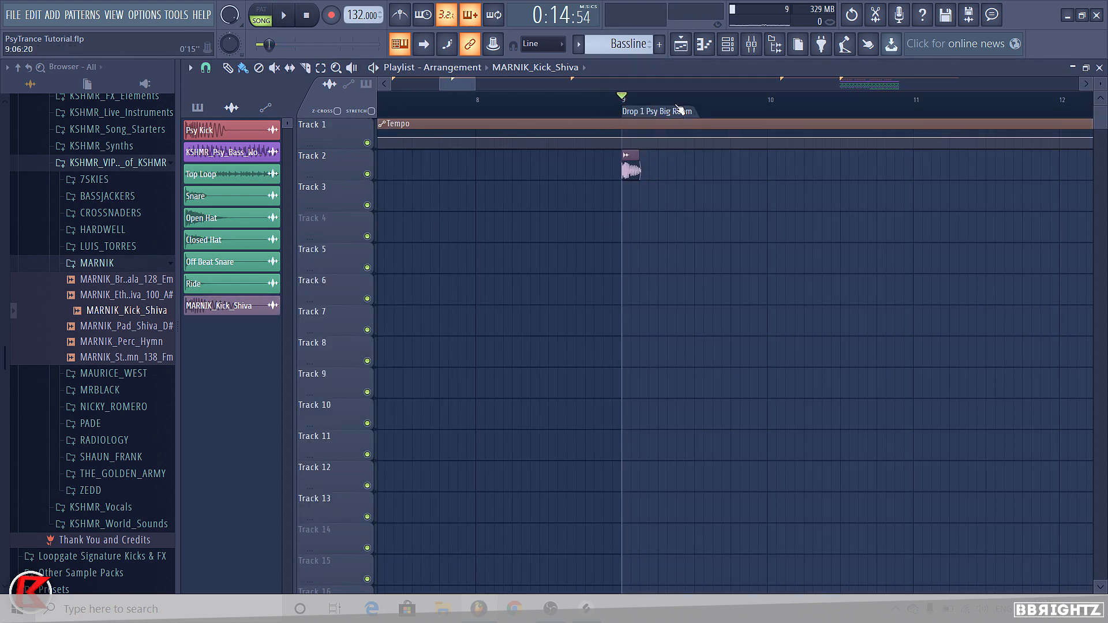
pyautogui.scroll(-1, 676, 111)
pyautogui.doubleClick(642, 115)
# Step: Try painting MARNIK_Kick_Shiva copies along Track 2 from bar 9 to about bar 17, and erase them
pyautogui.scroll(-2, 609, 169)
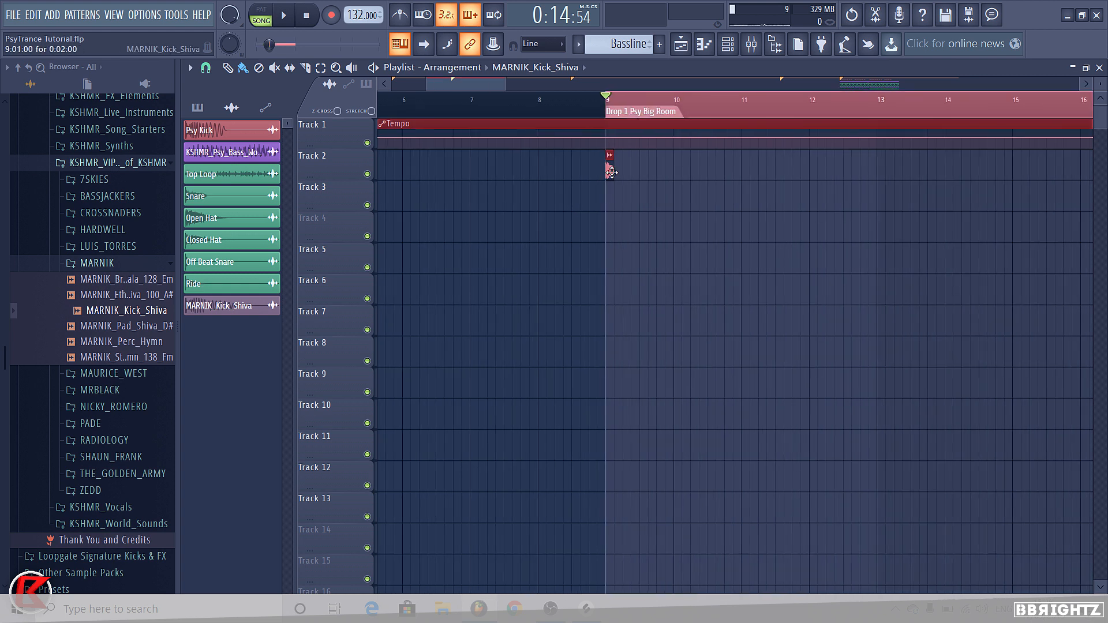
pyautogui.scroll(-1, 621, 177)
pyautogui.moveTo(622, 175)
pyautogui.mouseDown()
pyautogui.moveTo(702, 186)
pyautogui.moveTo(955, 176)
pyautogui.mouseUp()
pyautogui.moveTo(997, 193); pyautogui.dragTo(678, 194)
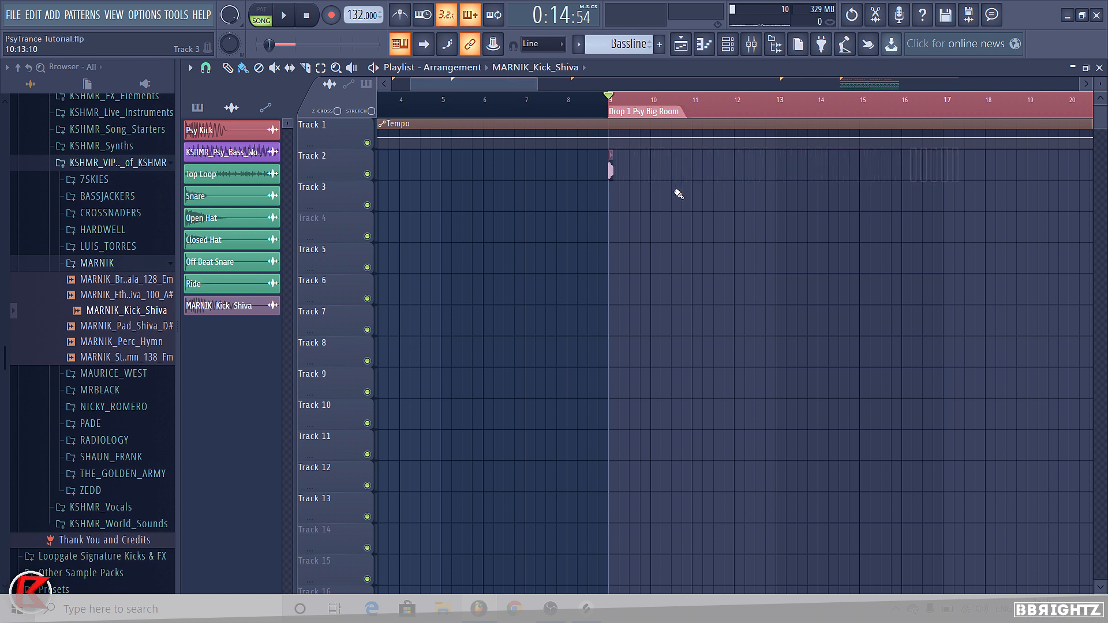
pyautogui.scroll(-3, 610, 172)
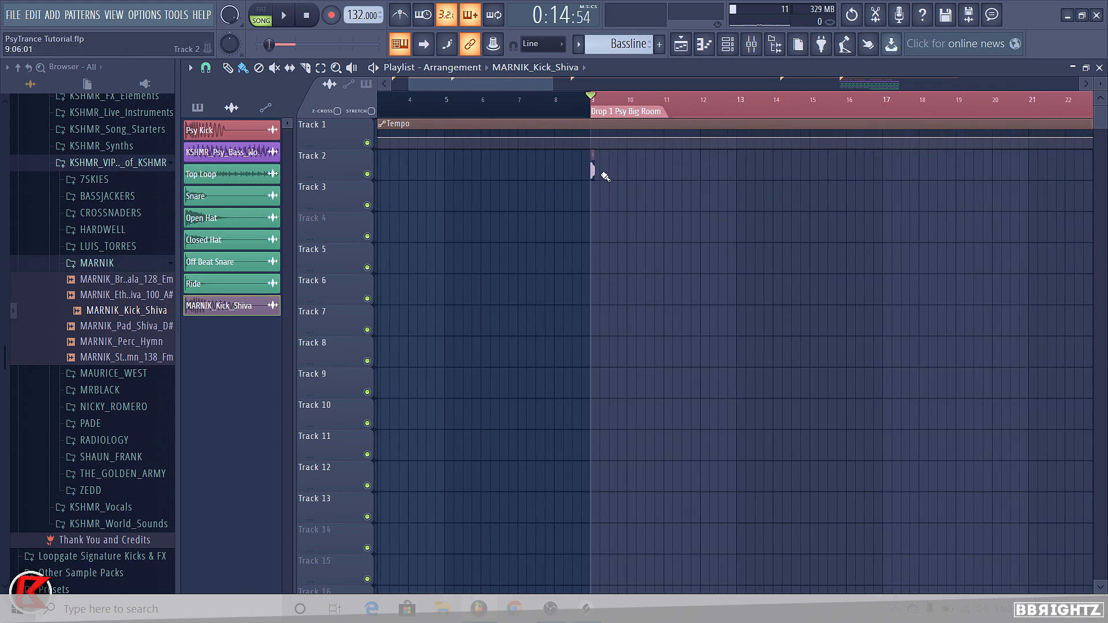
# Step: Paint MARNIK_Kick_Shiva copies along Track 2 from bar 9 to the end of the Drop 1 section at bar 25
pyautogui.moveTo(679, 172)
pyautogui.mouseDown()
pyautogui.moveTo(745, 173)
pyautogui.moveTo(814, 222)
pyautogui.moveTo(972, 223)
pyautogui.moveTo(777, 175)
pyautogui.mouseUp()
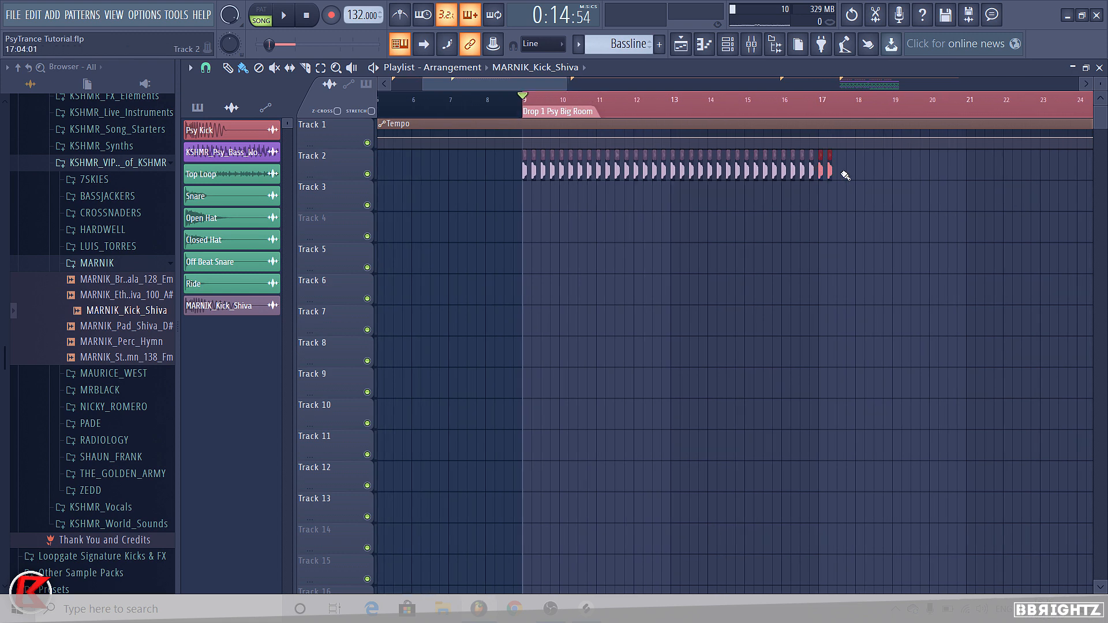
pyautogui.moveTo(845, 175); pyautogui.dragTo(1088, 179)
pyautogui.scroll(-3, 836, 188)
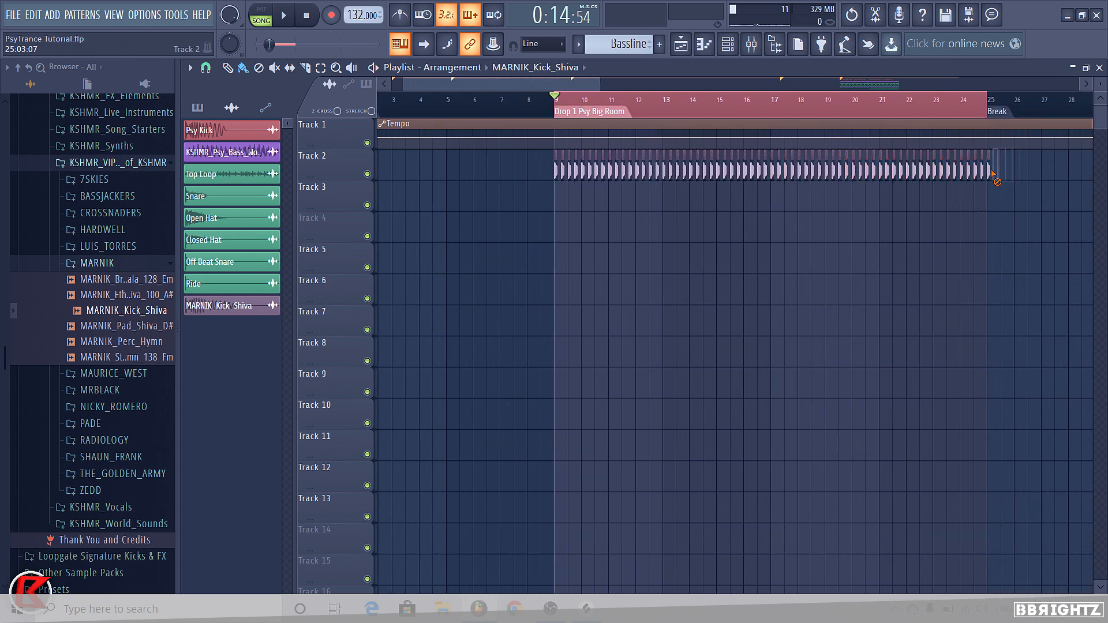
# Step: Collapse the KSHMR sample folders and open Mystery Sounds in the Loca Recordings pack under Top Sample Packs
pyautogui.click(91, 262)
pyautogui.click(110, 164)
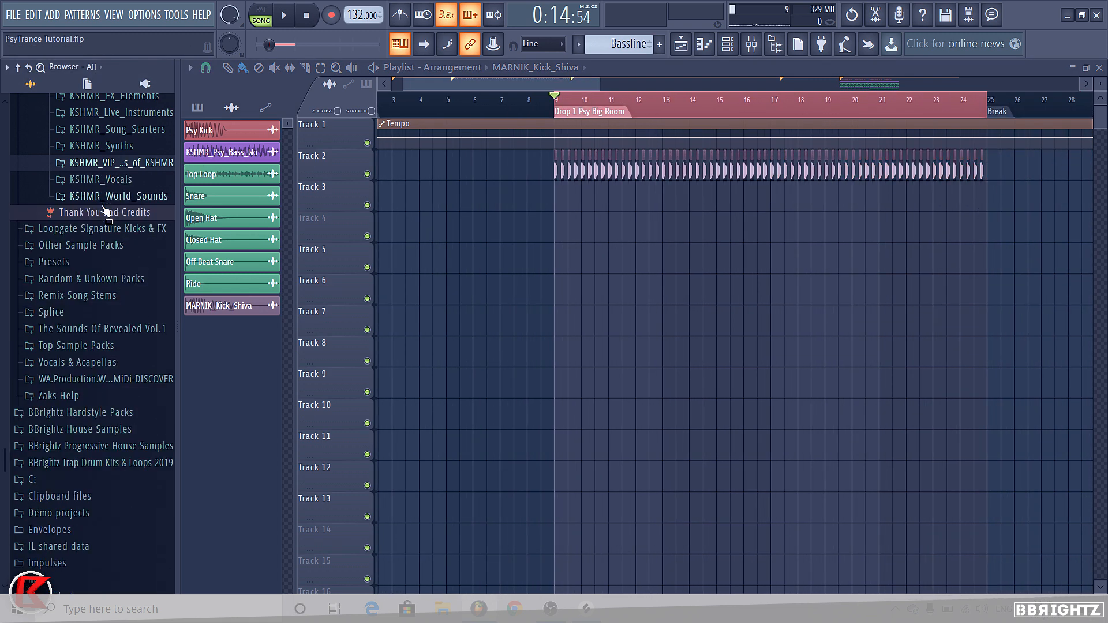
pyautogui.scroll(-2, 102, 156)
pyautogui.scroll(4, 103, 155)
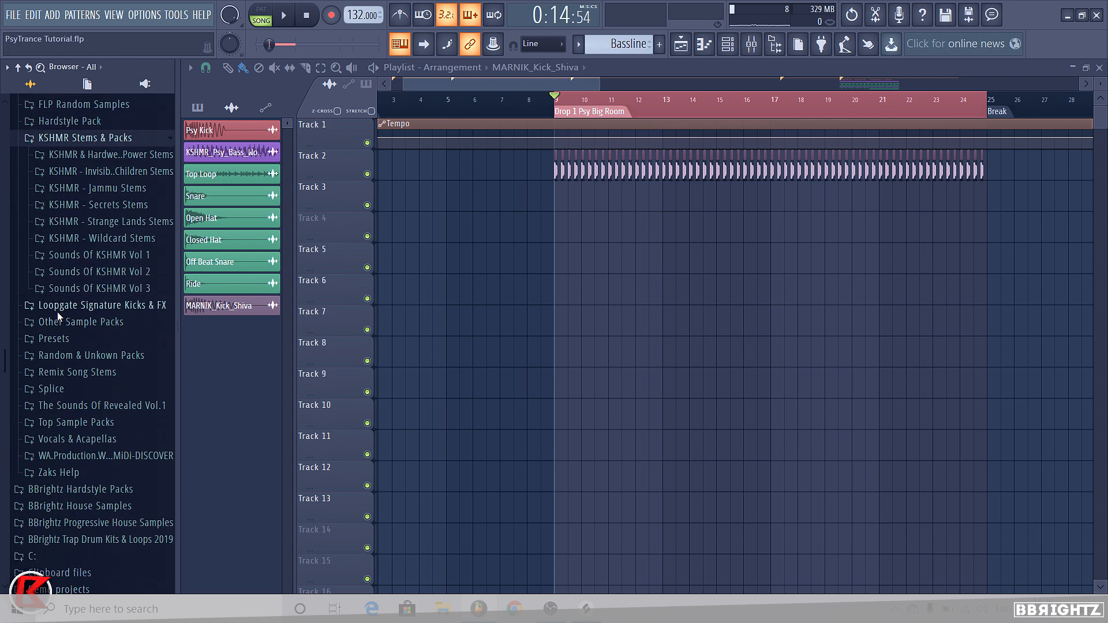
pyautogui.click(69, 137)
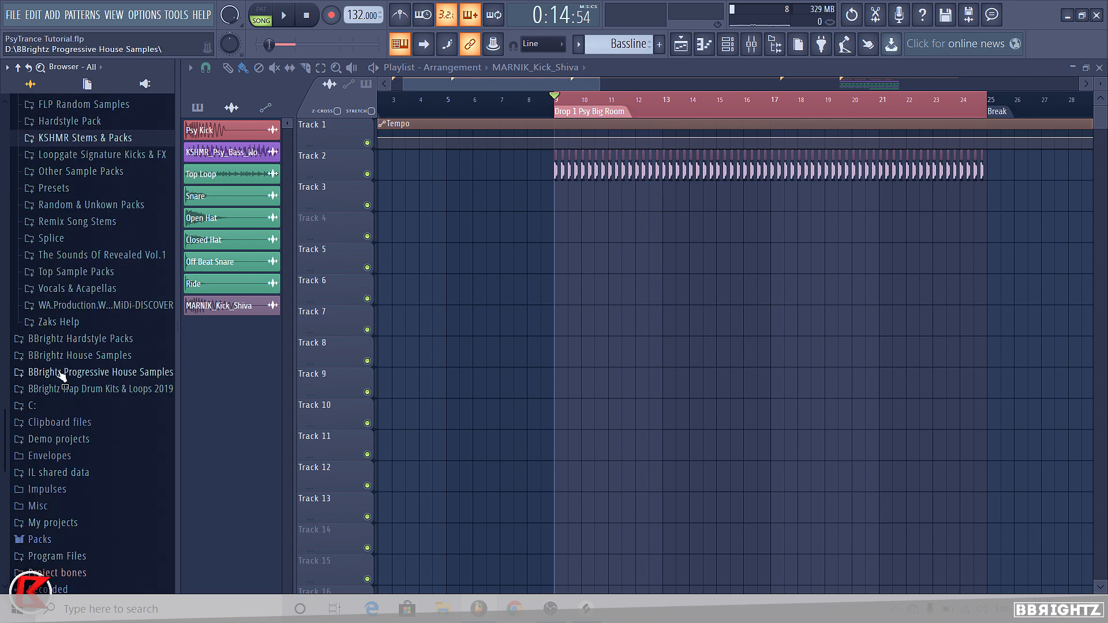
pyautogui.click(84, 270)
pyautogui.click(91, 400)
pyautogui.scroll(-2, 93, 433)
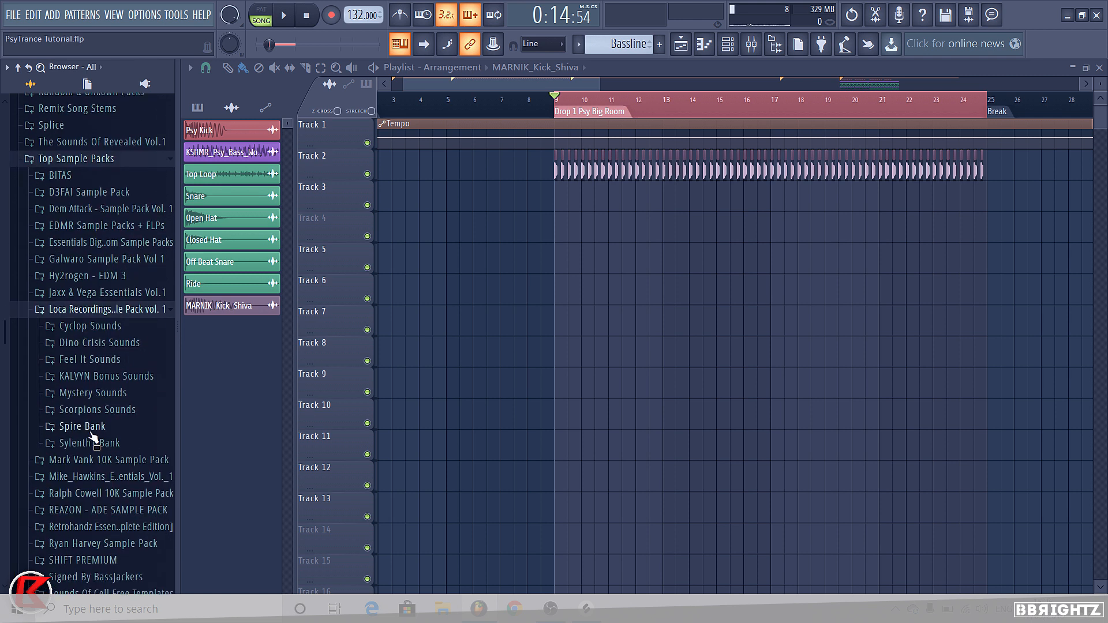
pyautogui.click(101, 393)
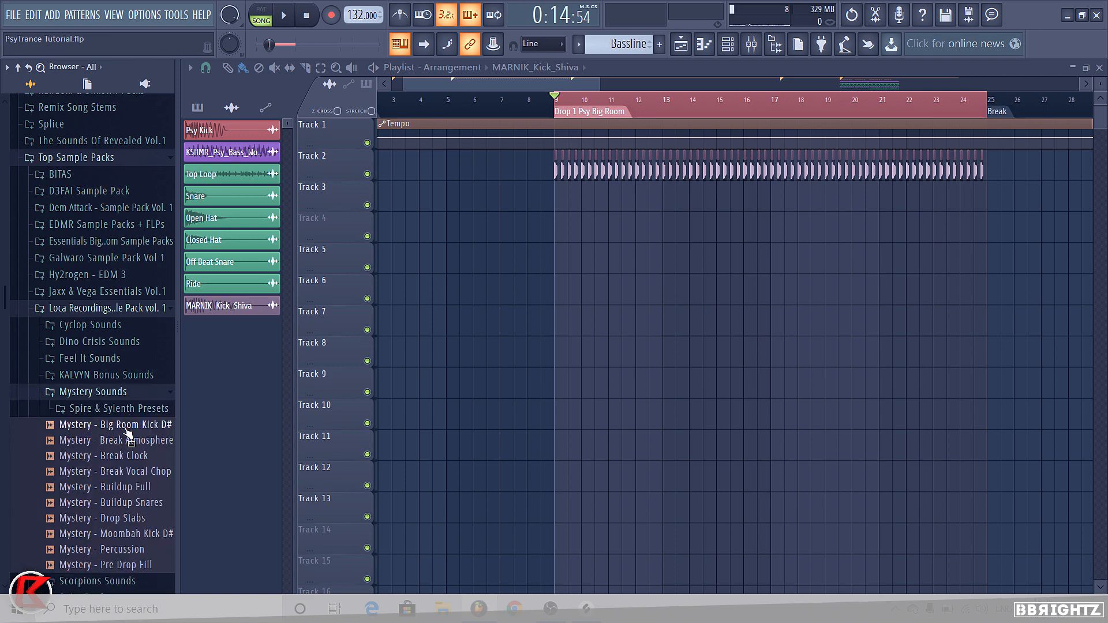
# Step: Audition the Mystery - Big Room Kick D# sample and place it on Track 3 at bar 9
pyautogui.click(128, 427)
pyautogui.moveTo(126, 431); pyautogui.dragTo(567, 248)
pyautogui.scroll(3, 567, 249)
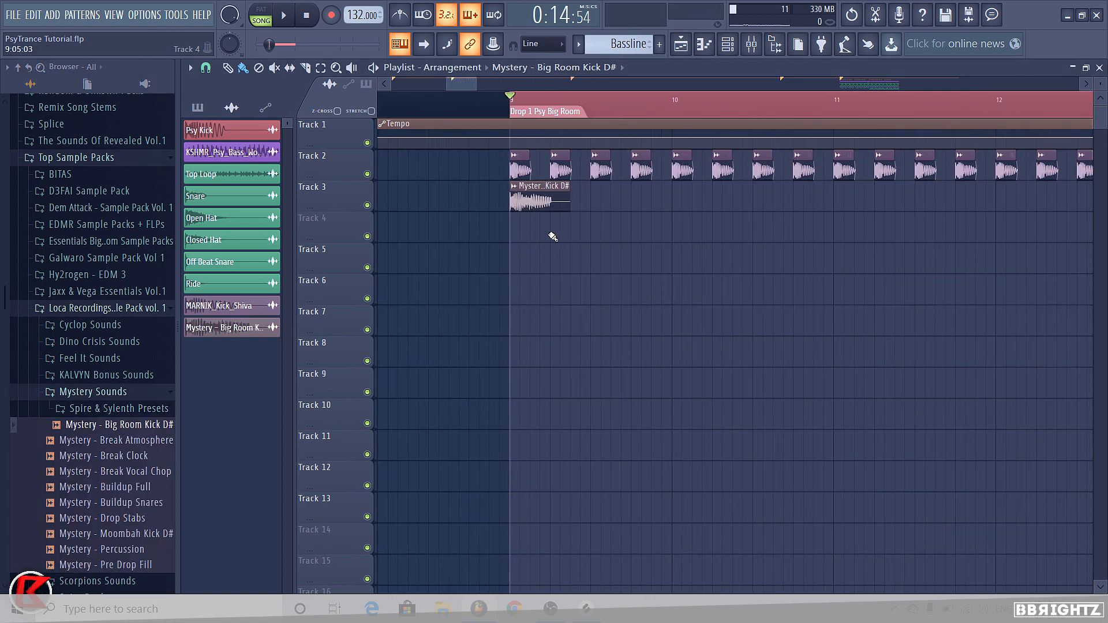
# Step: Choose a declicking mode for the Mystery - Big Room Kick D# sample and shorten its Track 3 clip to one beat
pyautogui.doubleClick(541, 211)
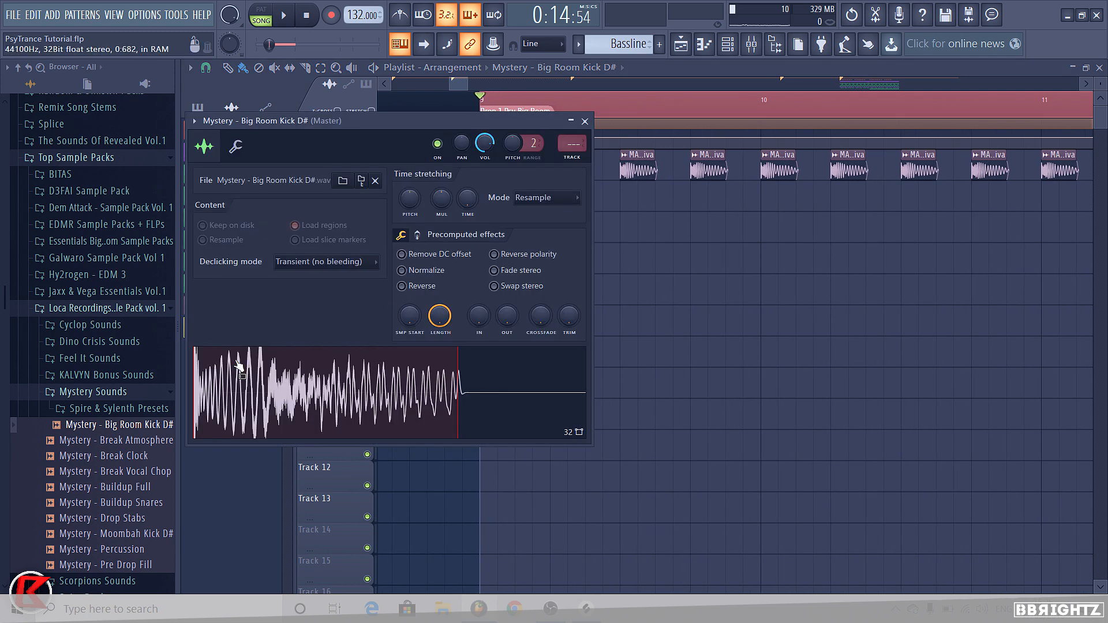
pyautogui.click(320, 262)
pyautogui.click(328, 315)
pyautogui.rightClick(694, 307)
pyautogui.scroll(-2, 534, 231)
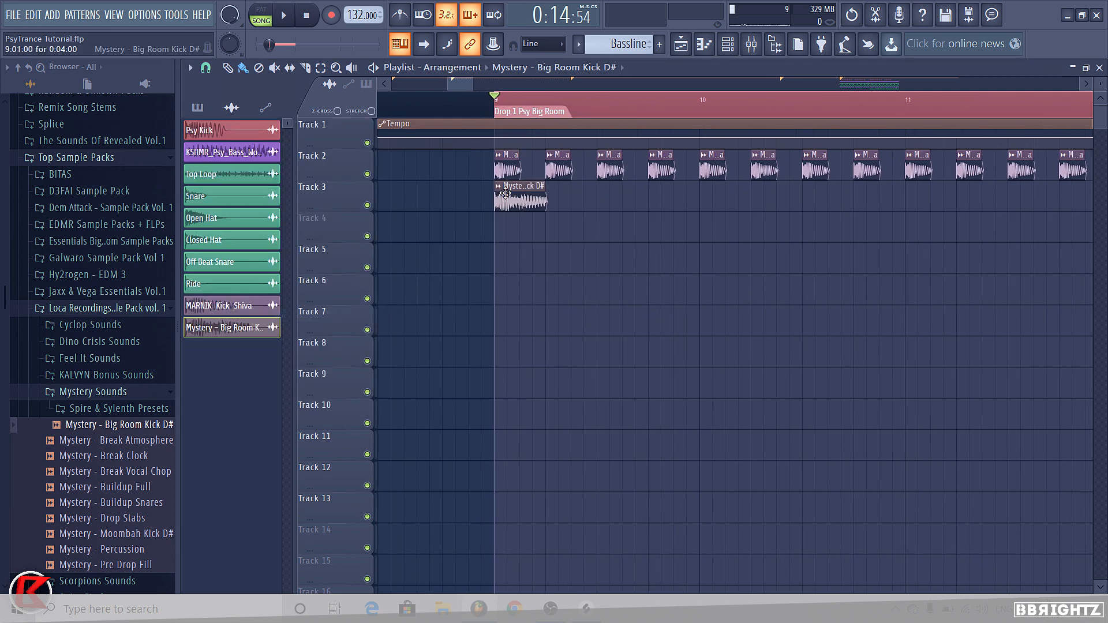
# Step: Rename the Mystery - Big Room Kick D# clip's channel to Sub D# and colour it purple
pyautogui.click(500, 187)
pyautogui.click(522, 248)
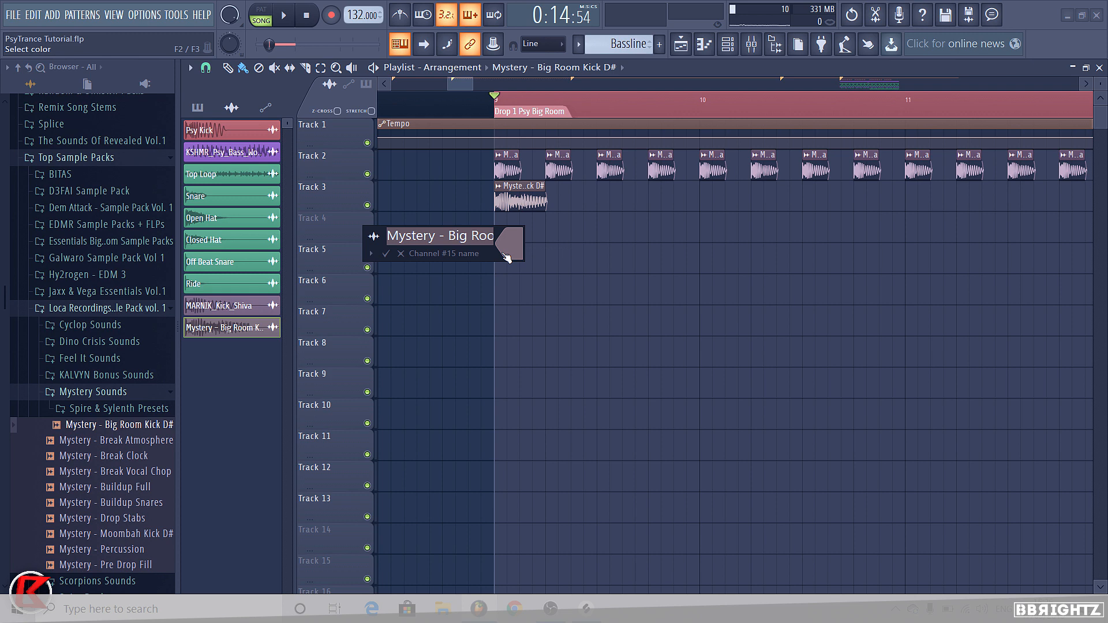
pyautogui.write('Sub D#')
pyautogui.click(505, 256)
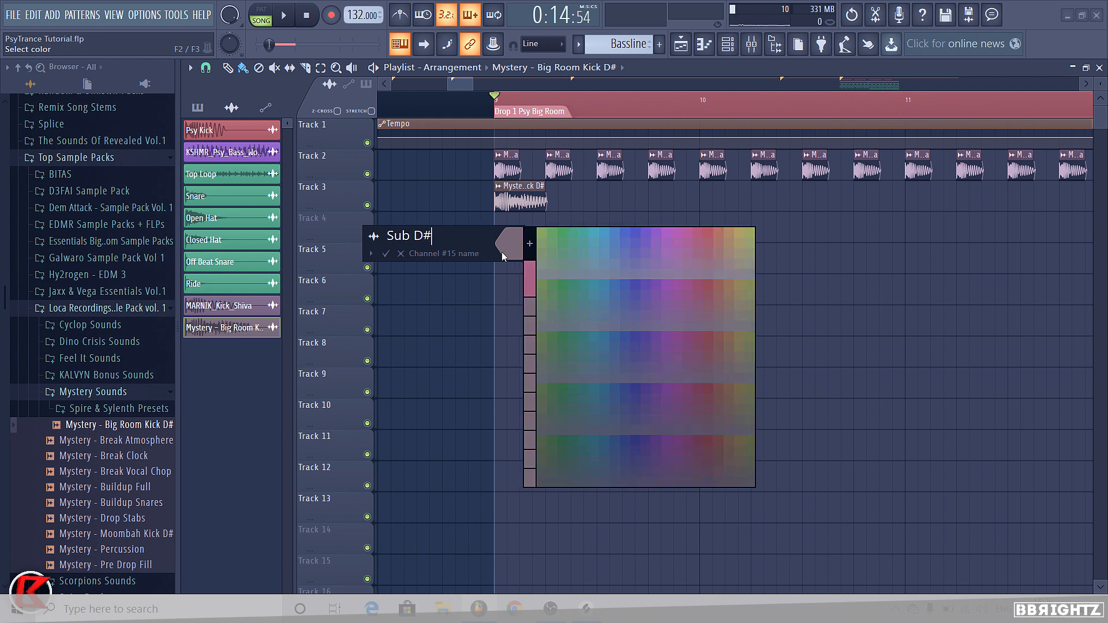
pyautogui.click(651, 231)
pyautogui.press('Return')
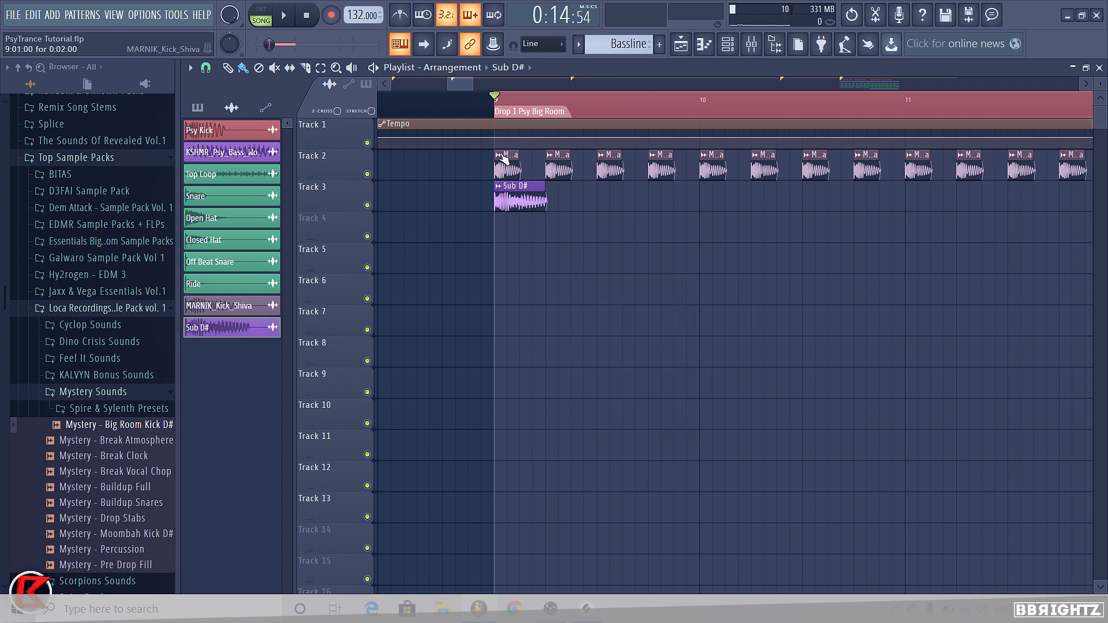
# Step: Recolour the MARNIK_Kick_Shiva channel red, keeping its name
pyautogui.click(499, 154)
pyautogui.click(528, 218)
pyautogui.click(519, 206)
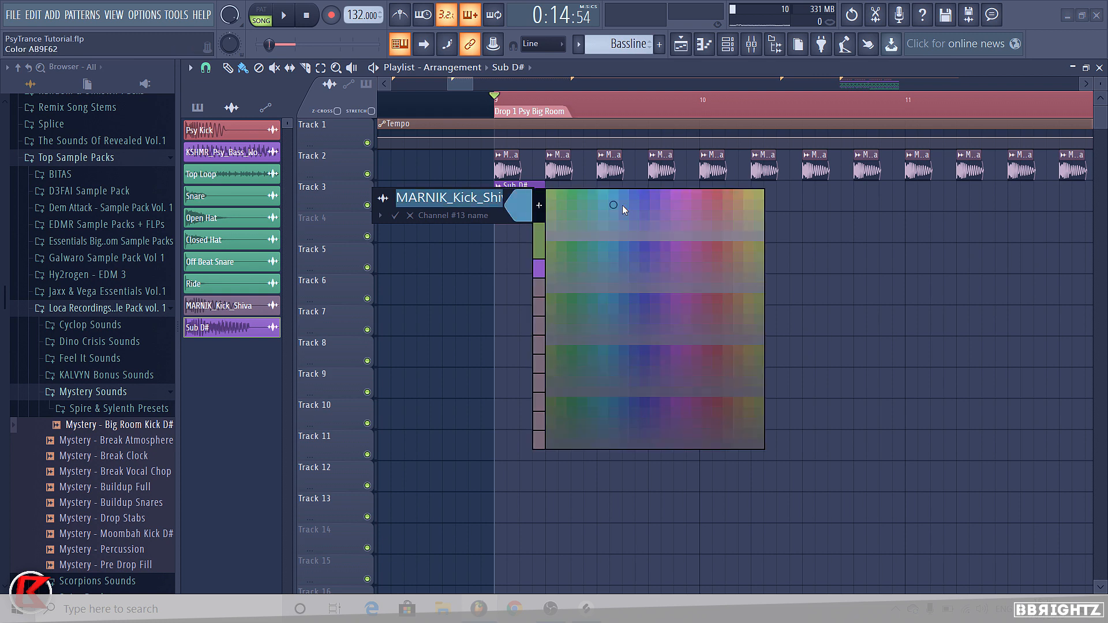
pyautogui.click(717, 195)
pyautogui.press('Return')
# Step: Paint Sub D# clips on every beat of bar 9 on Track 3 and restrict the time selection to that bar
pyautogui.scroll(-2, 503, 250)
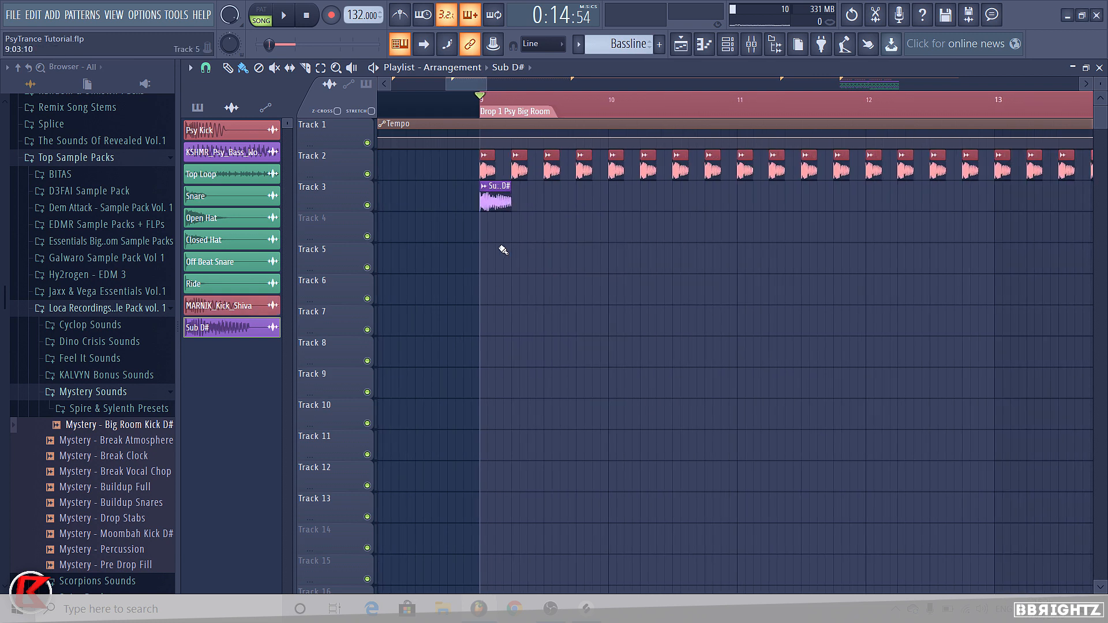
pyautogui.scroll(-2, 488, 196)
pyautogui.click(484, 188)
pyautogui.click(433, 234)
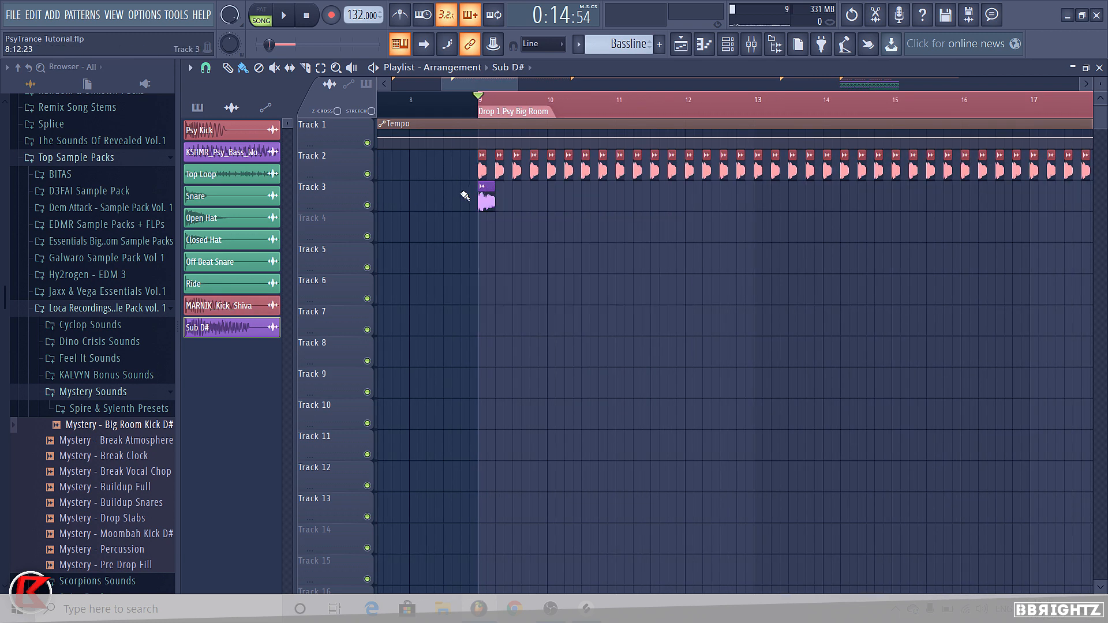
pyautogui.moveTo(486, 199); pyautogui.dragTo(519, 202)
pyautogui.moveTo(550, 102); pyautogui.dragTo(482, 104)
pyautogui.rightClick(548, 350)
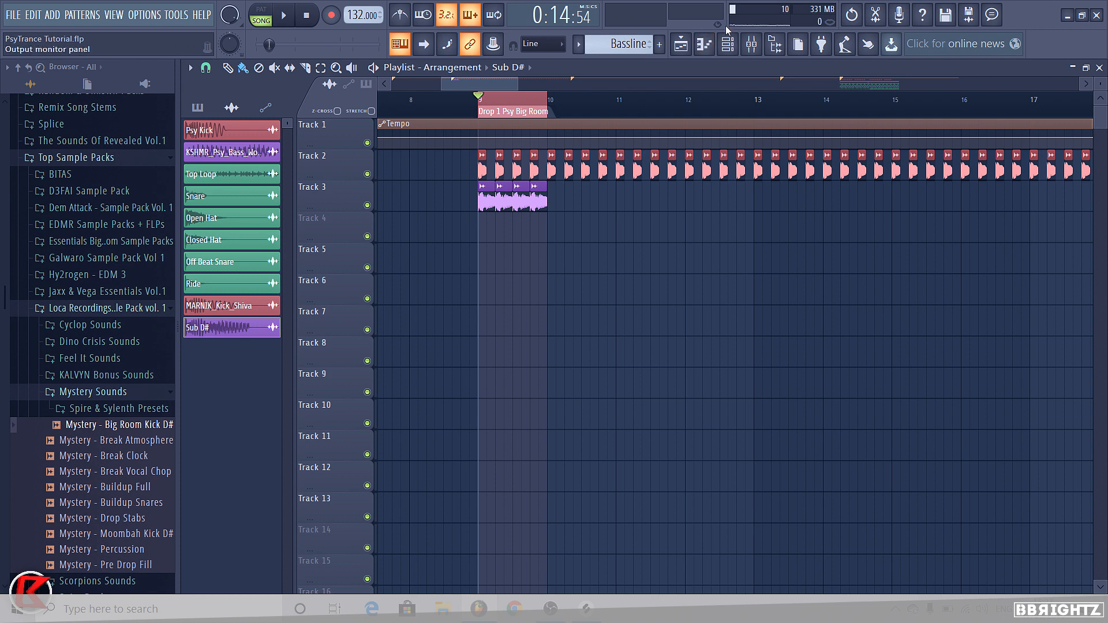
# Step: Route the MARNIK_Kick_Shiva and Sub D# channels to mixer tracks 6 and 7
pyautogui.click(735, 49)
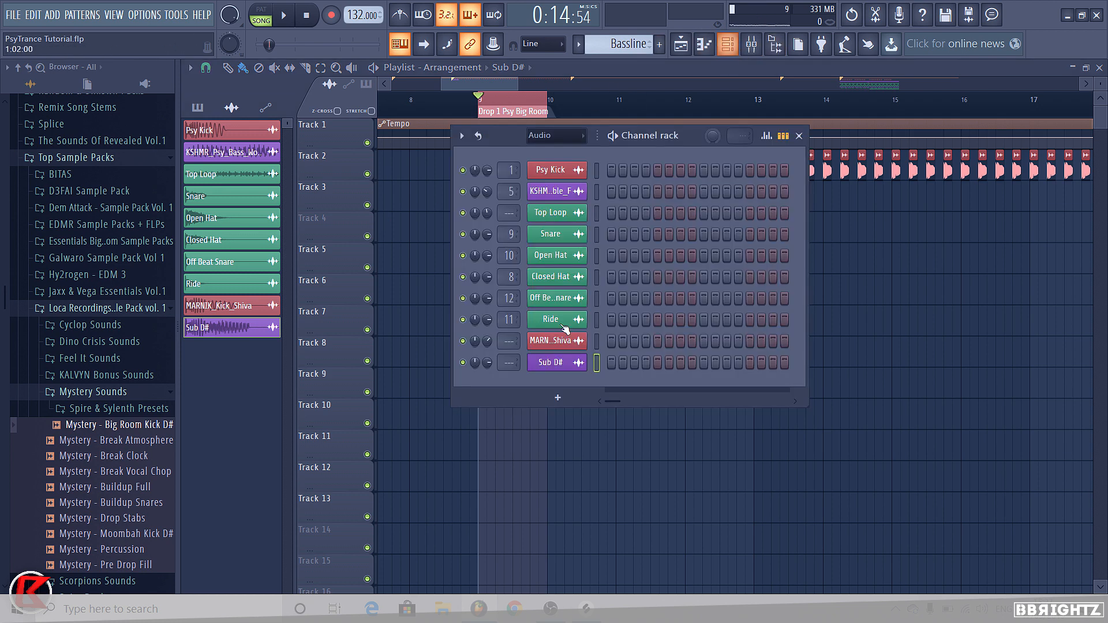
pyautogui.click(751, 51)
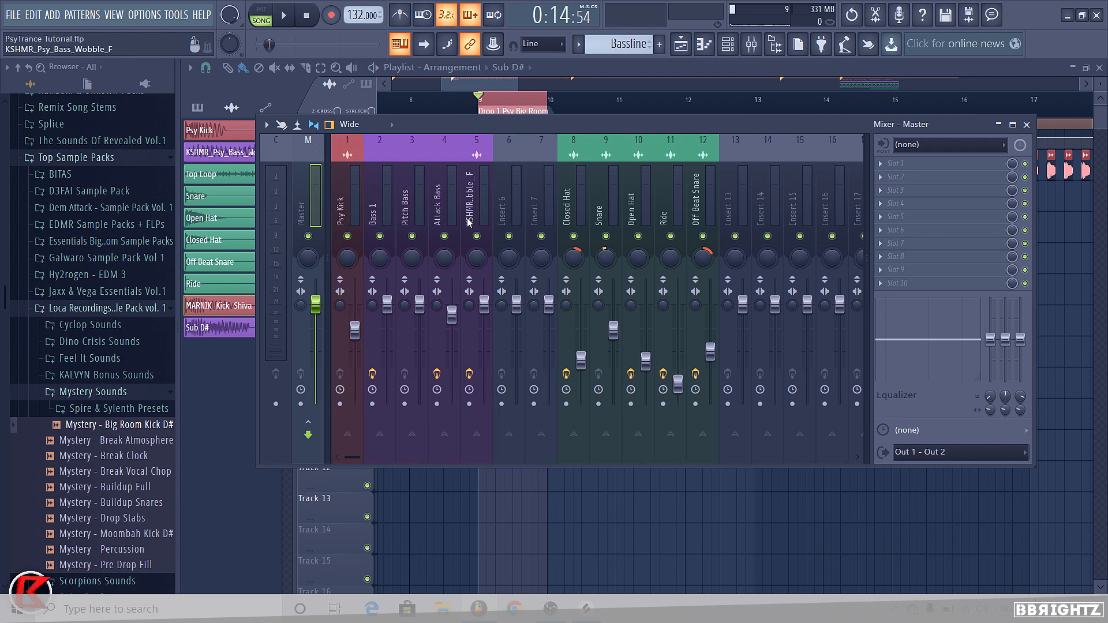
pyautogui.scroll(-3, 612, 205)
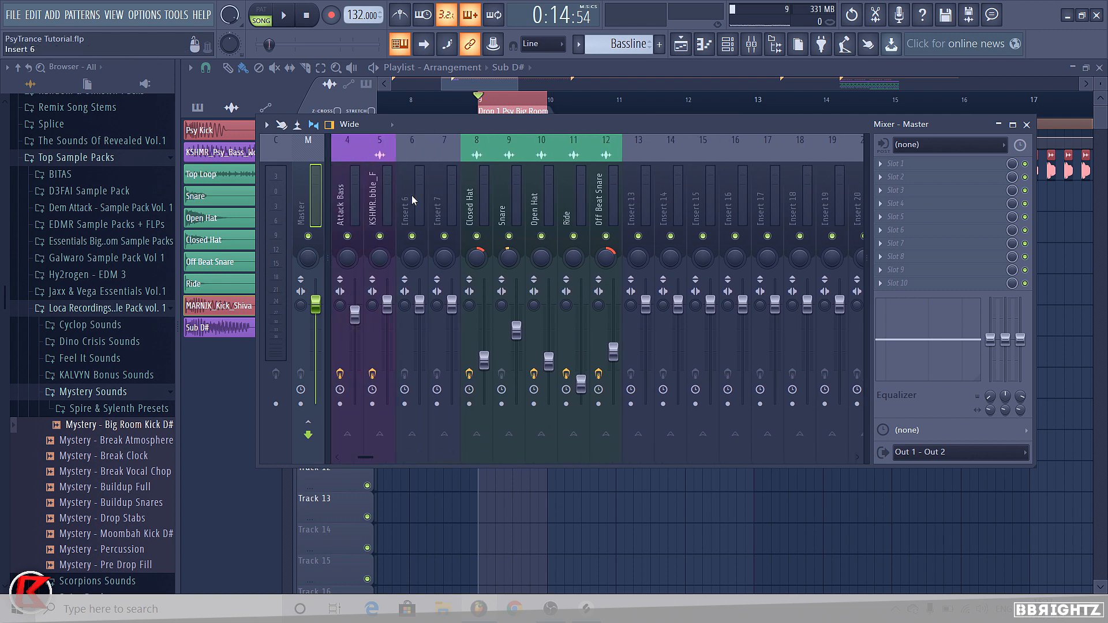
pyautogui.rightClick(411, 196)
pyautogui.click(664, 257)
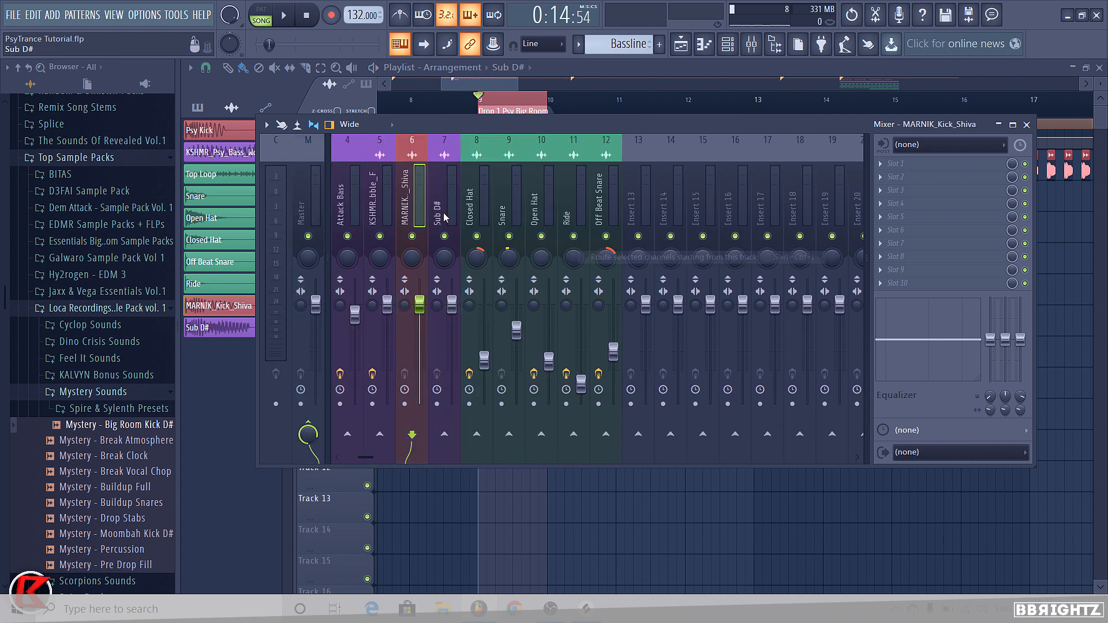
# Step: Solo the MARNIK_Kick_Shiva mixer track and lower its fader to about 94% while playing the loop
pyautogui.click(413, 209)
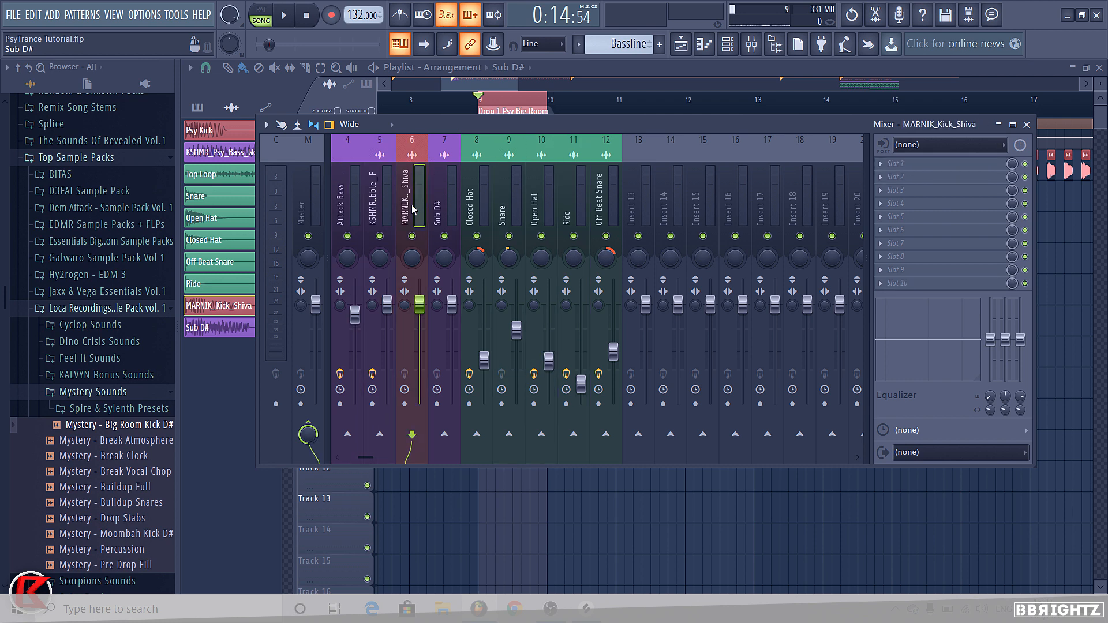
pyautogui.rightClick(411, 237)
pyautogui.press('space')
pyautogui.press('space')
pyautogui.moveTo(419, 322); pyautogui.dragTo(419, 308)
pyautogui.press('space')
pyautogui.press('space')
pyautogui.press('space')
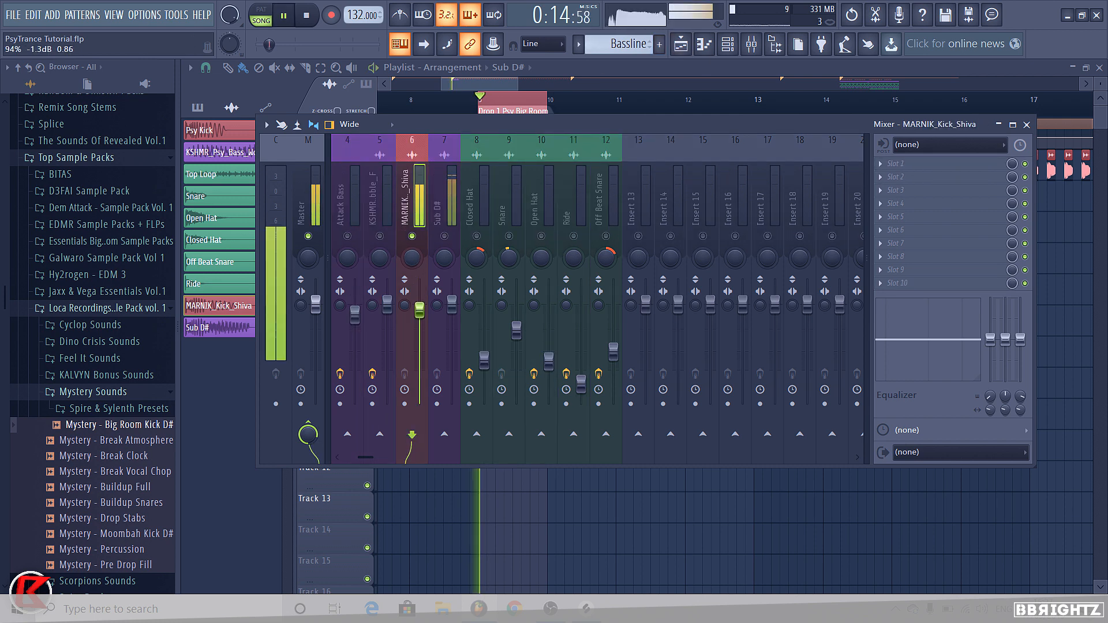
pyautogui.press('space')
pyautogui.press('space')
pyautogui.press('space')
# Step: Check the MARNIK_Kick_Shiva channel settings and lower its mixer fader to about 92%, auditioning the loop
pyautogui.press('F9')
pyautogui.doubleClick(500, 161)
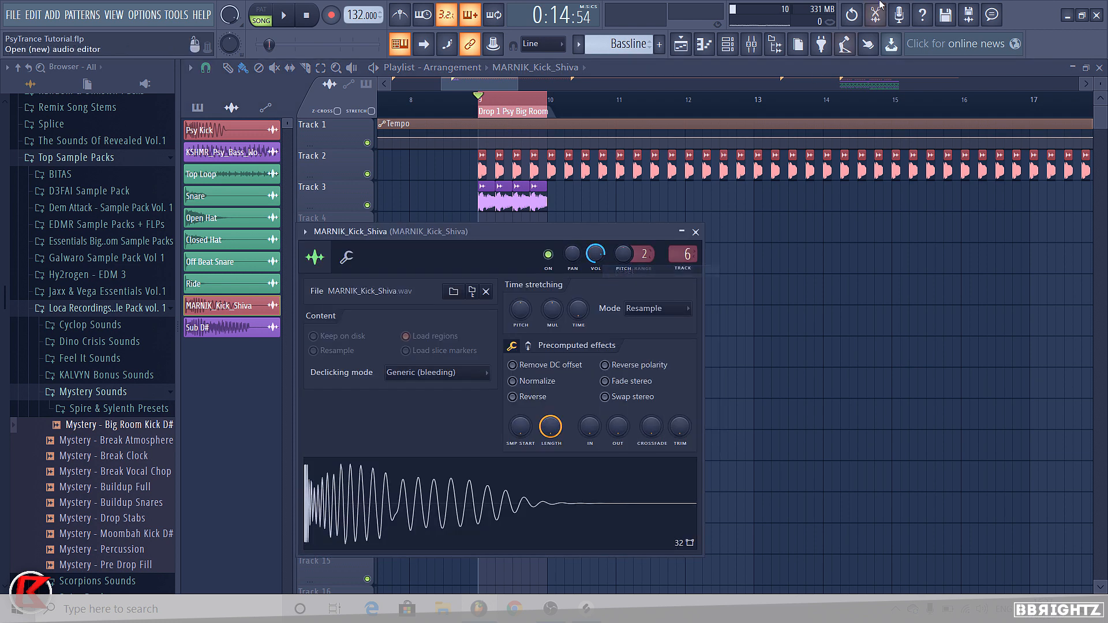
pyautogui.click(750, 49)
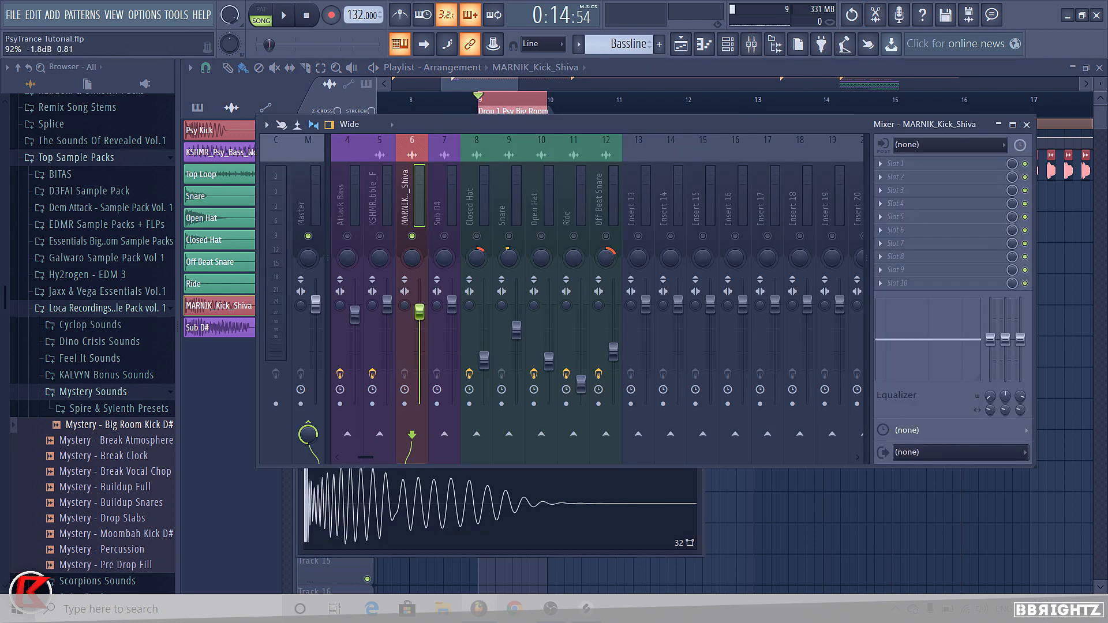
pyautogui.press('space')
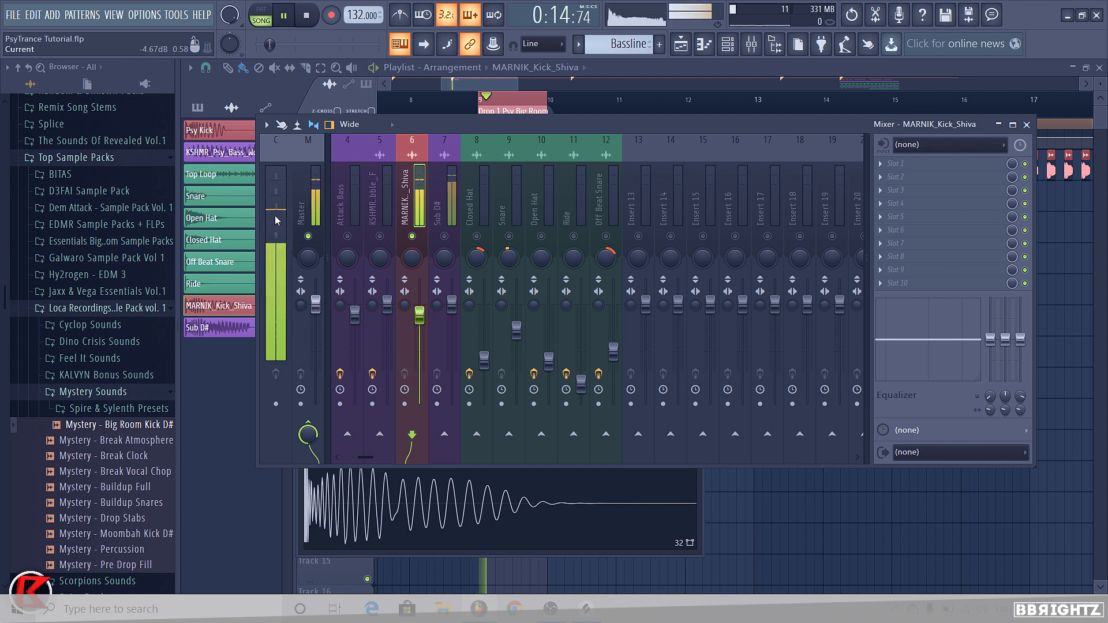
pyautogui.press('space')
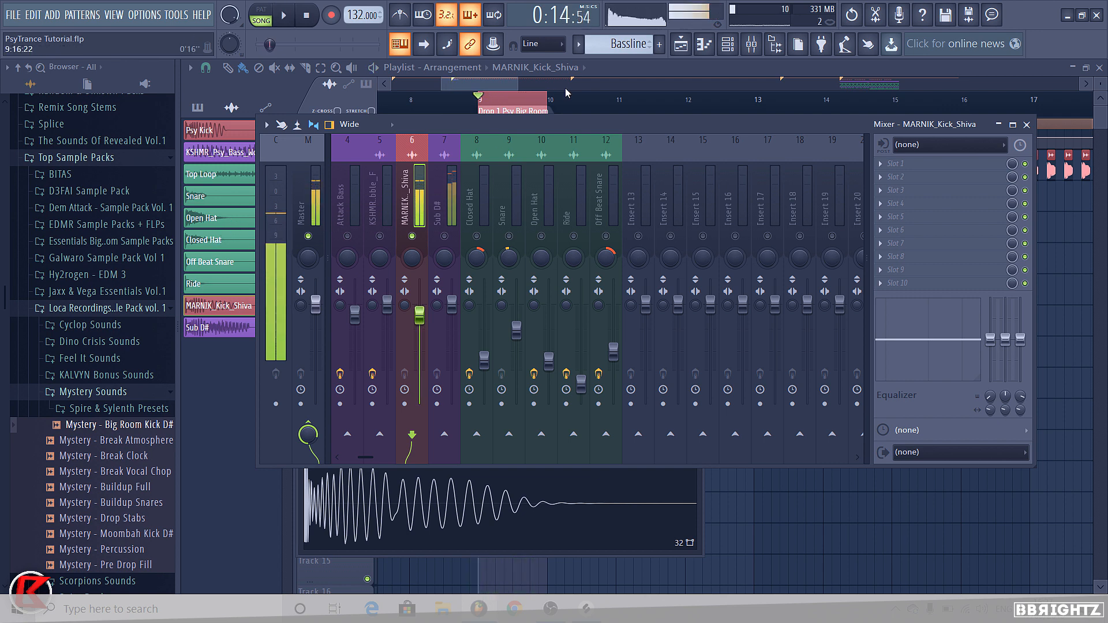
pyautogui.press('F9')
pyautogui.doubleClick(520, 160)
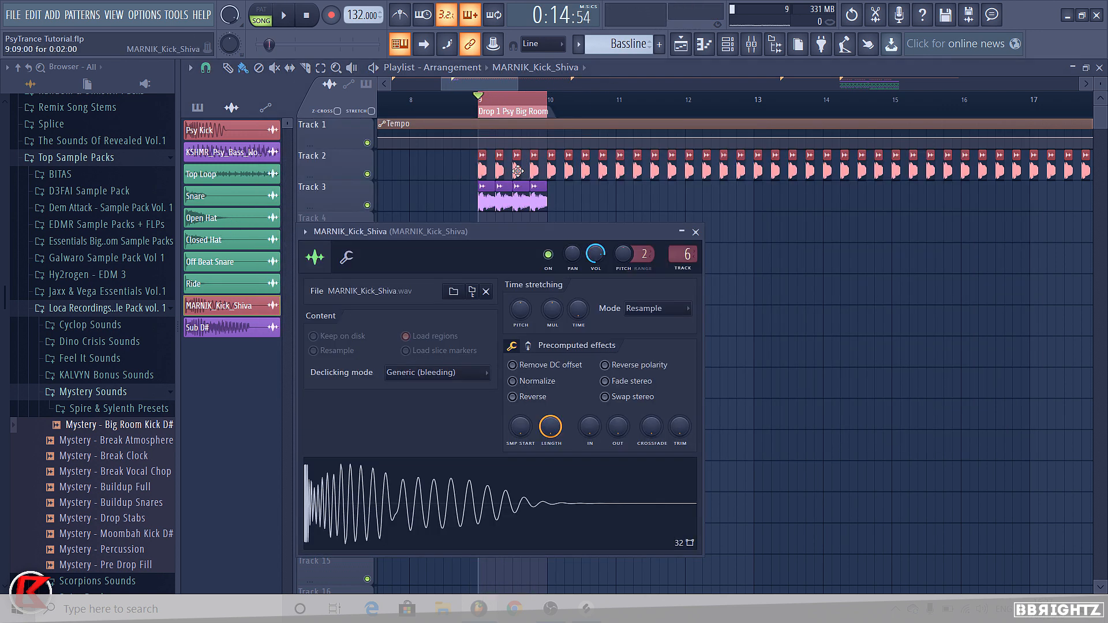
pyautogui.click(697, 232)
# Step: During playback, set the MARNIK_Kick_Shiva mixer fader to 91% and lower the Sub D# fader to about 65%
pyautogui.click(758, 46)
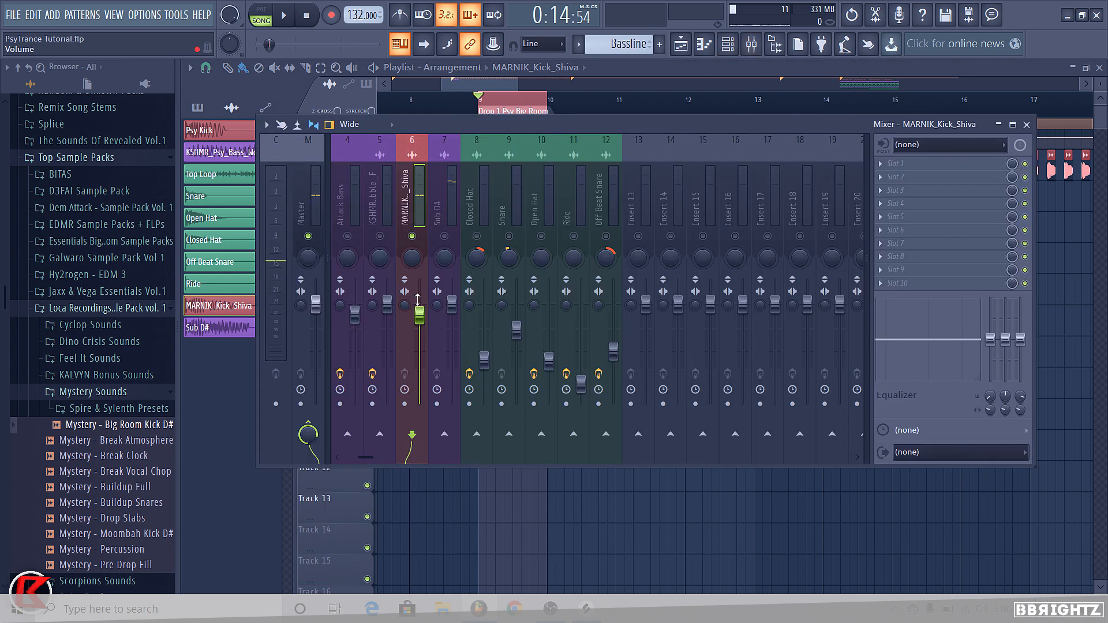
pyautogui.press('space')
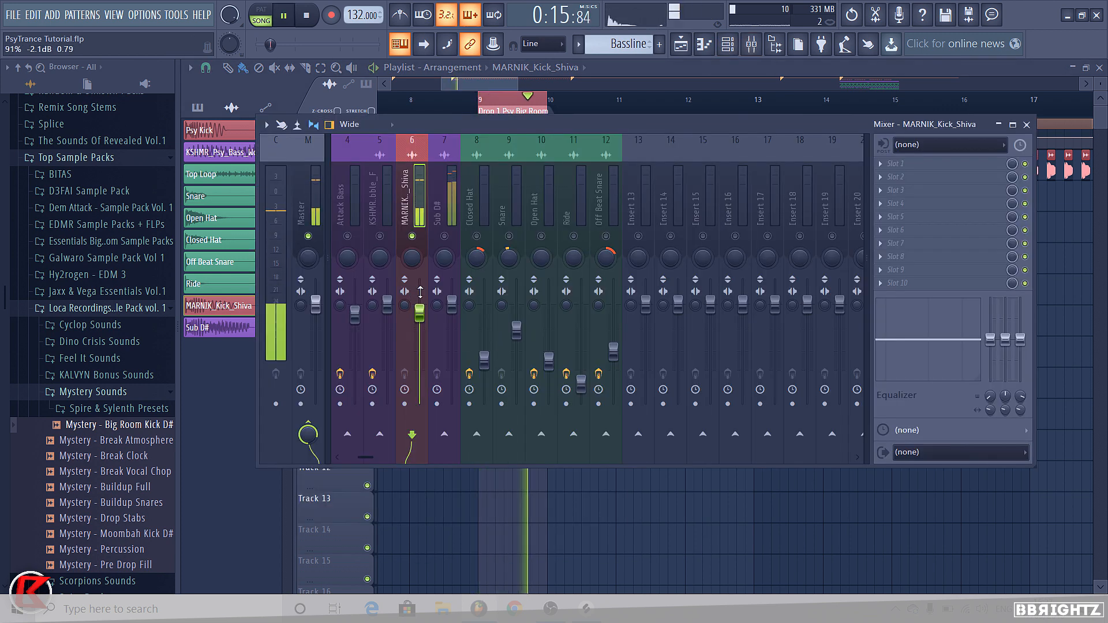
pyautogui.moveTo(454, 306); pyautogui.dragTo(454, 342)
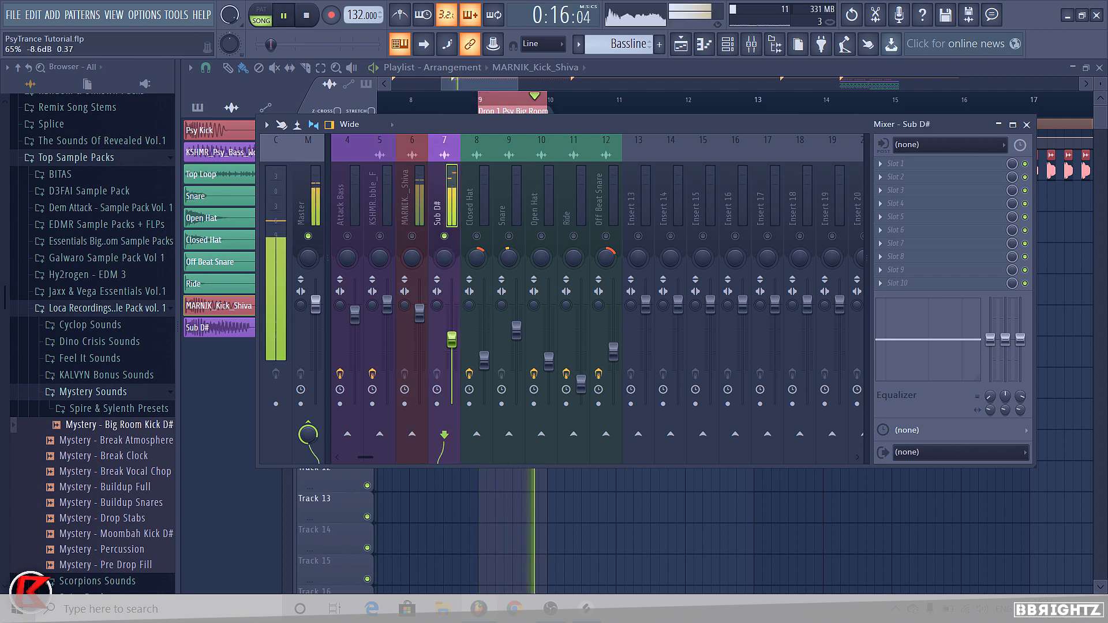
pyautogui.press('space')
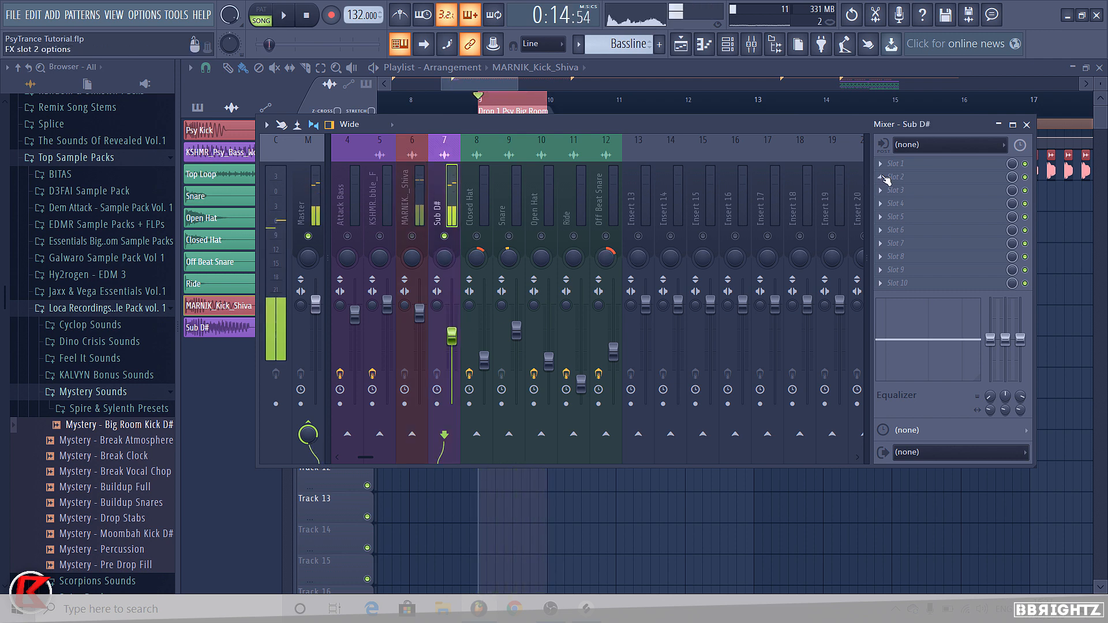
# Step: Add Fruity parametric EQ 2 to the Sub D# track with the 20Hz + 18kHz cut preset, and lower band 7's low pass to 374 Hz
pyautogui.click(882, 165)
pyautogui.click(713, 119)
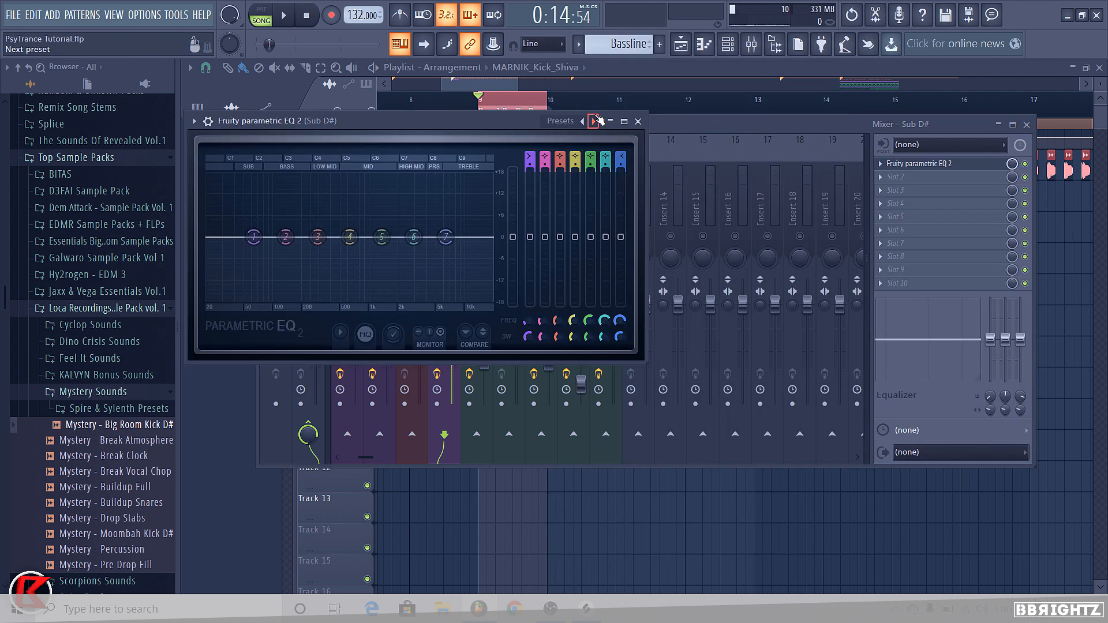
pyautogui.click(593, 122)
pyautogui.click(592, 121)
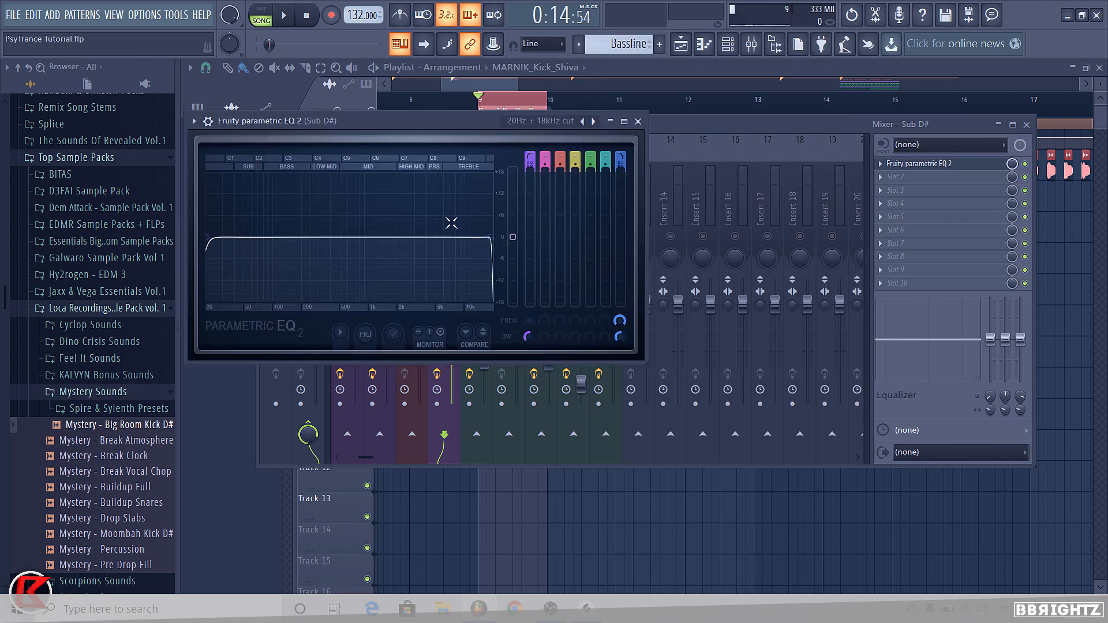
pyautogui.moveTo(490, 238); pyautogui.dragTo(328, 237)
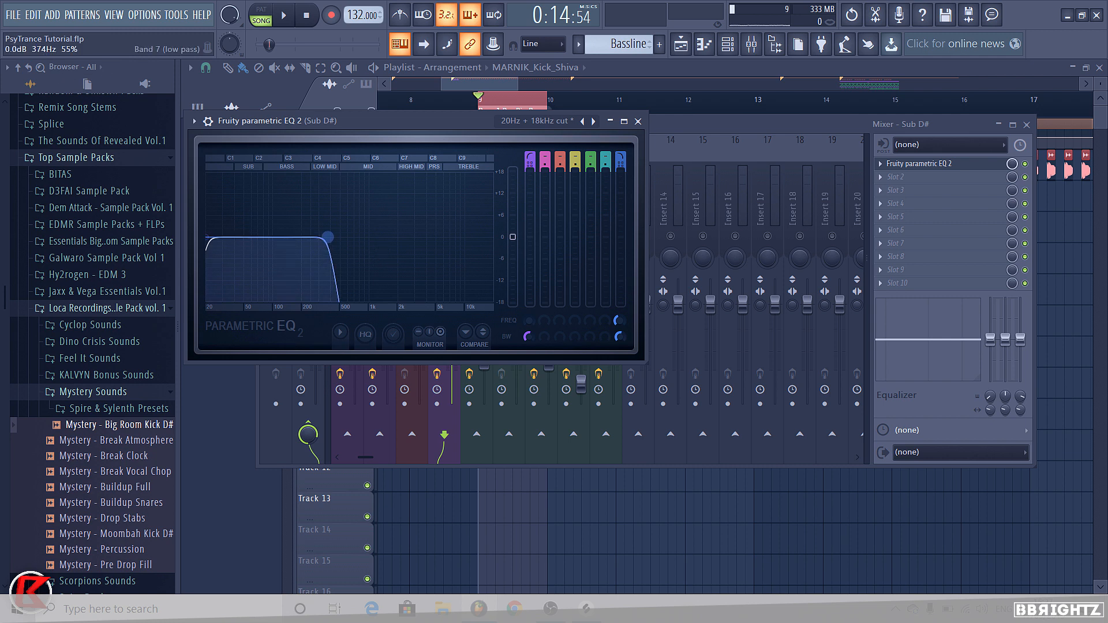
# Step: Audition the low-passed Sub D# in the loop and close its parametric EQ
pyautogui.press('space')
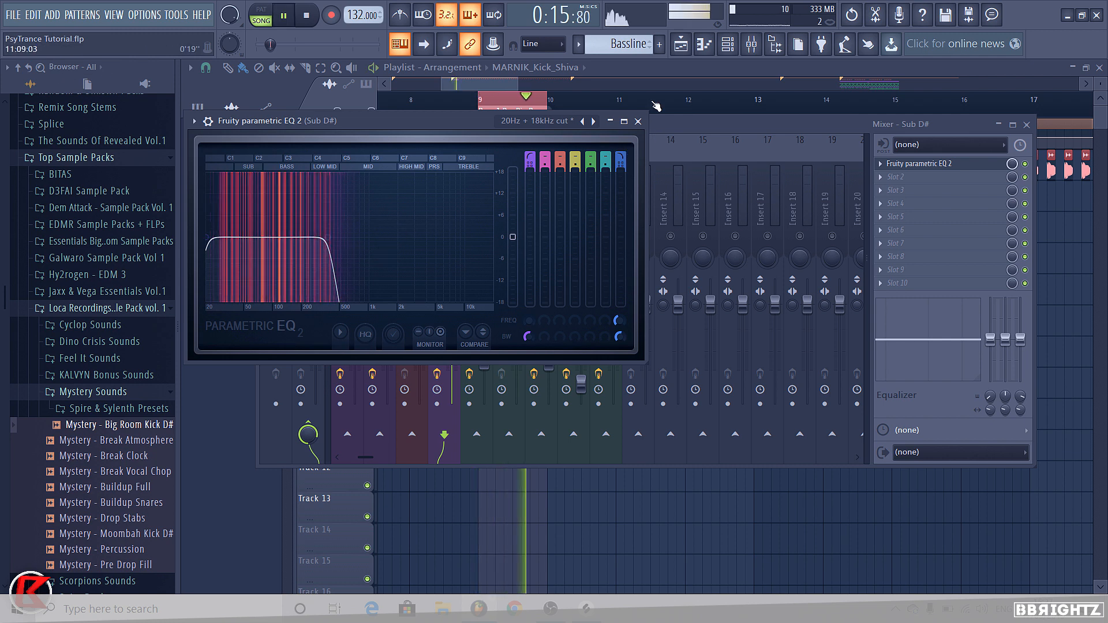
pyautogui.click(638, 122)
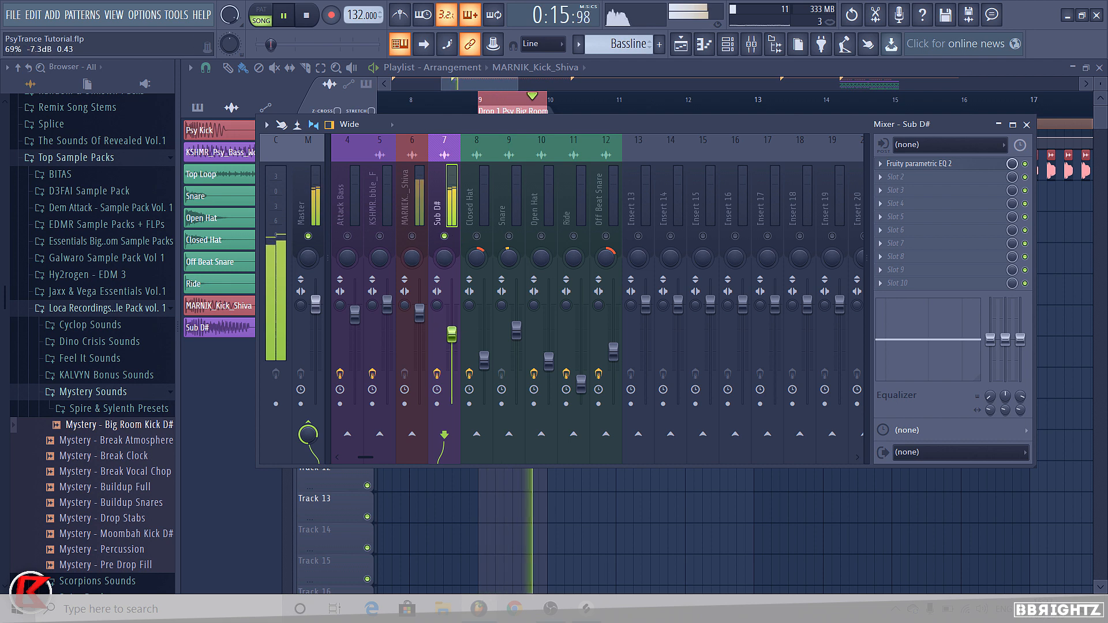
pyautogui.press('space')
# Step: Return to the playlist and solo Track 3 so only the Sub D# clips play
pyautogui.click(621, 44)
pyautogui.press('F9')
pyautogui.scroll(5, 455, 213)
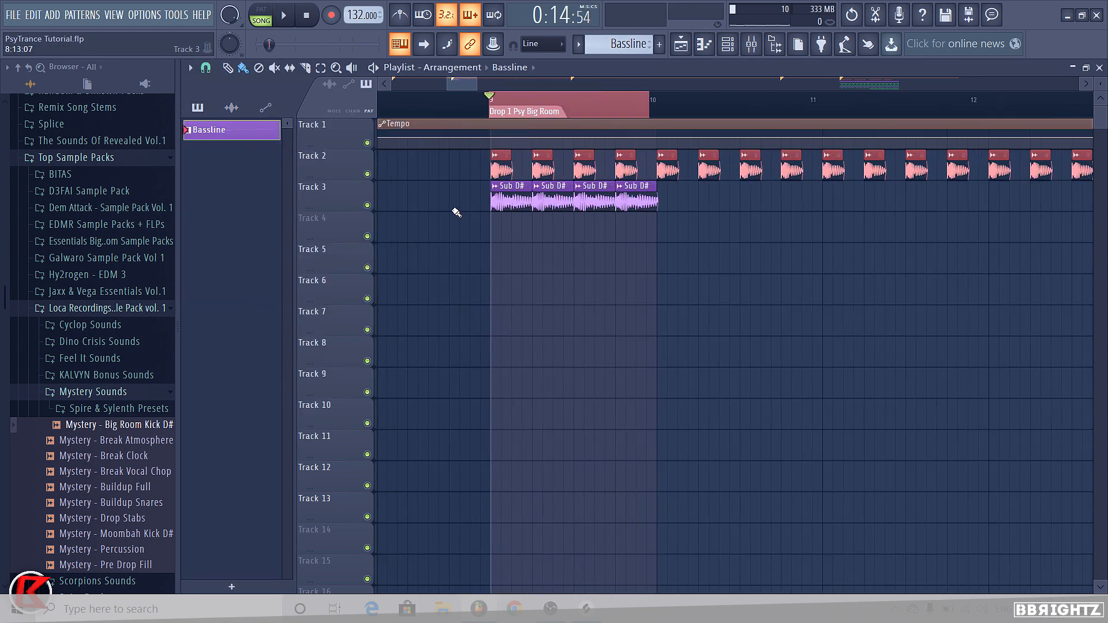
pyautogui.rightClick(367, 205)
pyautogui.moveTo(551, 198)
pyautogui.mouseDown()
pyautogui.moveTo(495, 199)
pyautogui.moveTo(545, 201)
pyautogui.mouseUp()
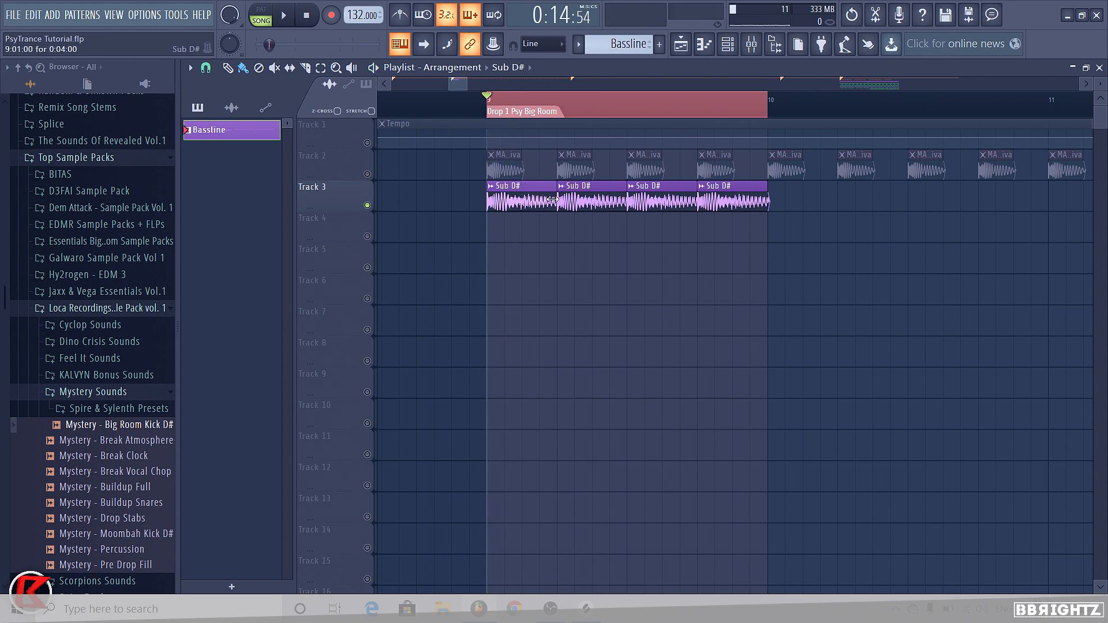
pyautogui.scroll(-6, 494, 247)
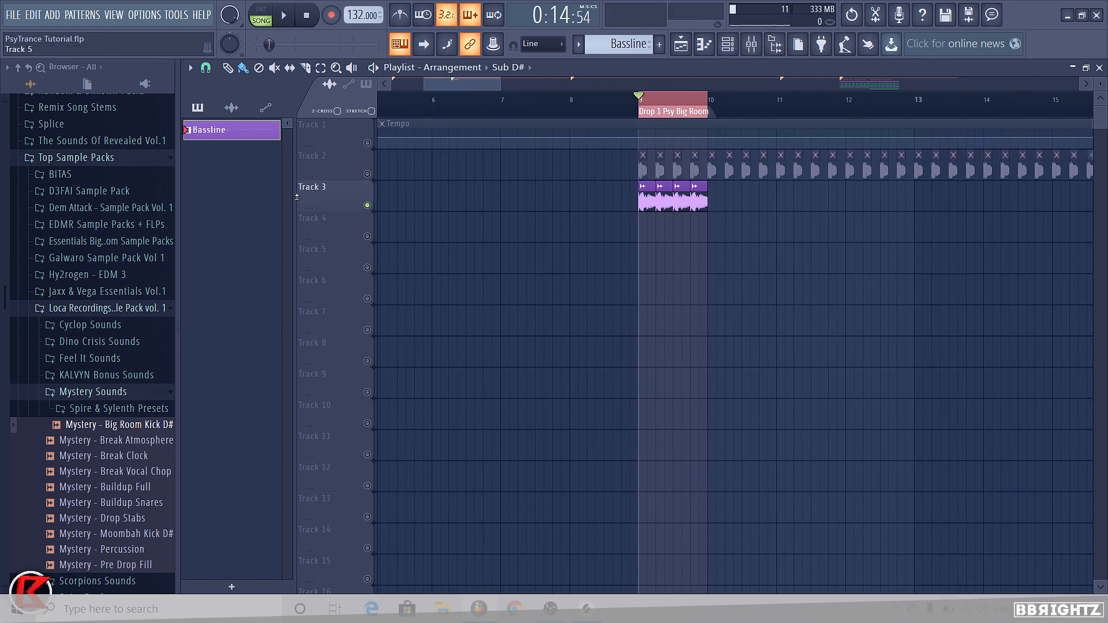
# Step: Add LFOTool to slot 10 of the Sub D# mixer track
pyautogui.click(752, 45)
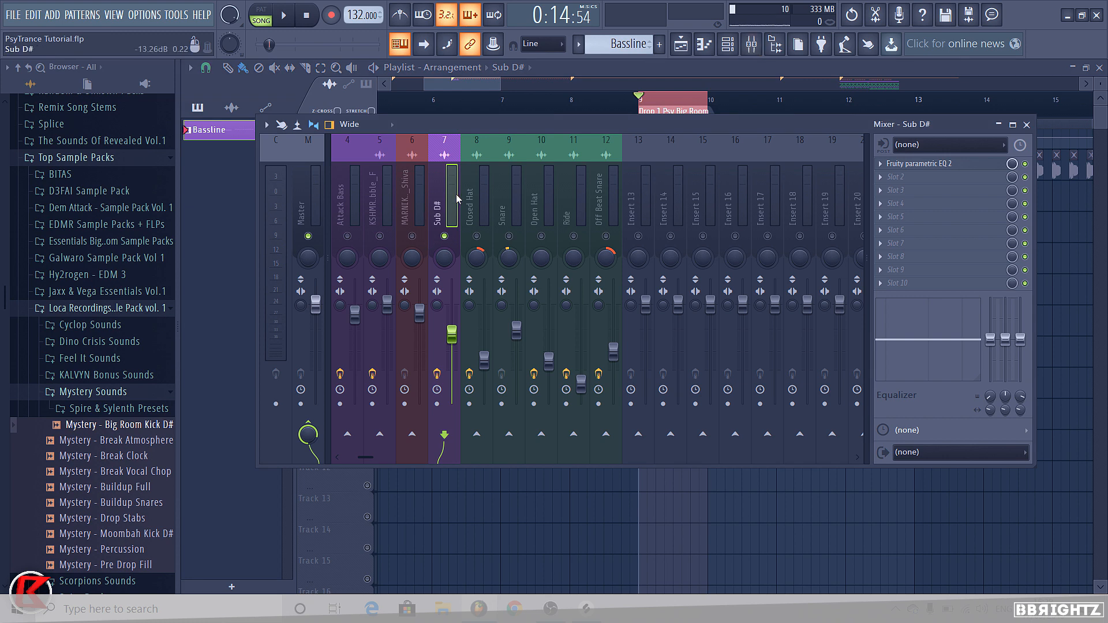
pyautogui.click(888, 284)
pyautogui.click(693, 394)
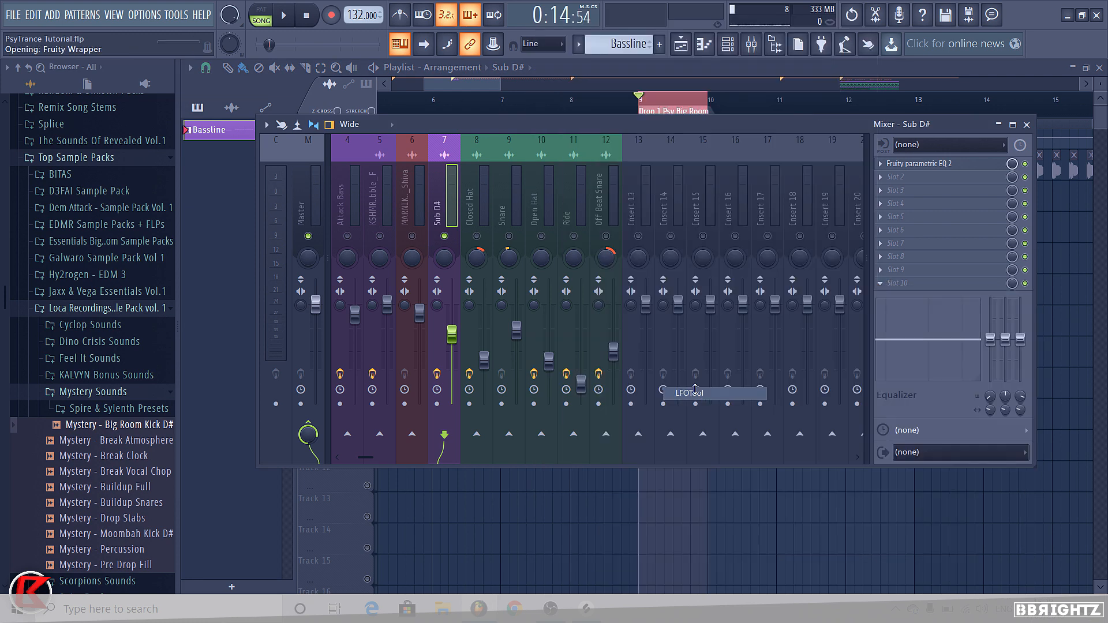
# Step: Shape the LFOTool curve with a short flat start at 0%, a gently curved rise and a steep final drop, and save the project
pyautogui.moveTo(403, 186); pyautogui.dragTo(400, 162)
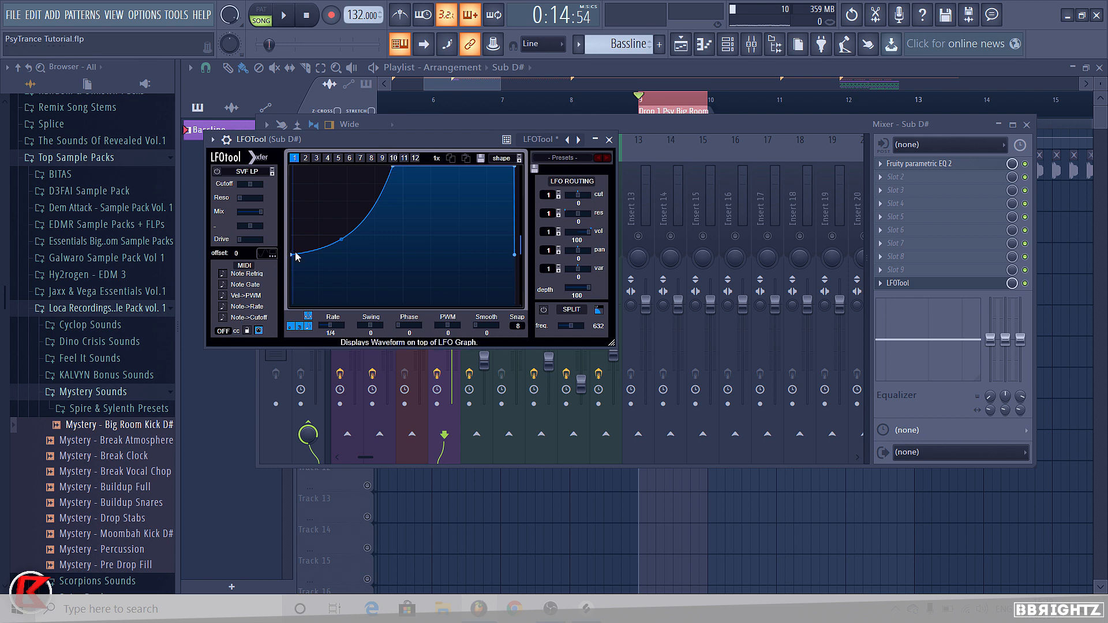
pyautogui.moveTo(291, 259); pyautogui.dragTo(331, 300)
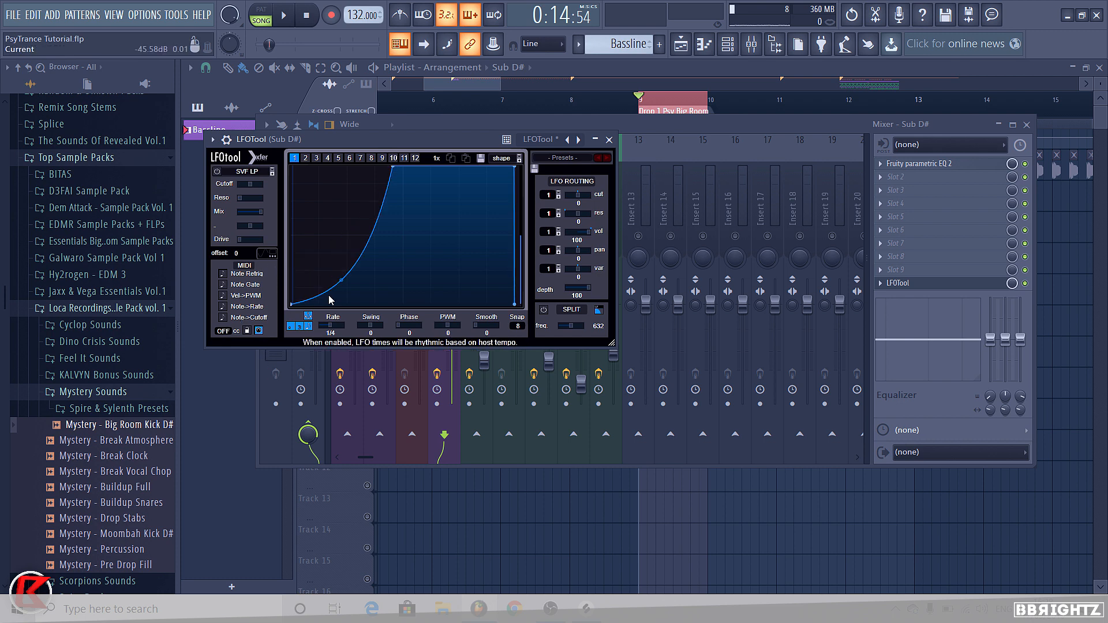
pyautogui.doubleClick(317, 305)
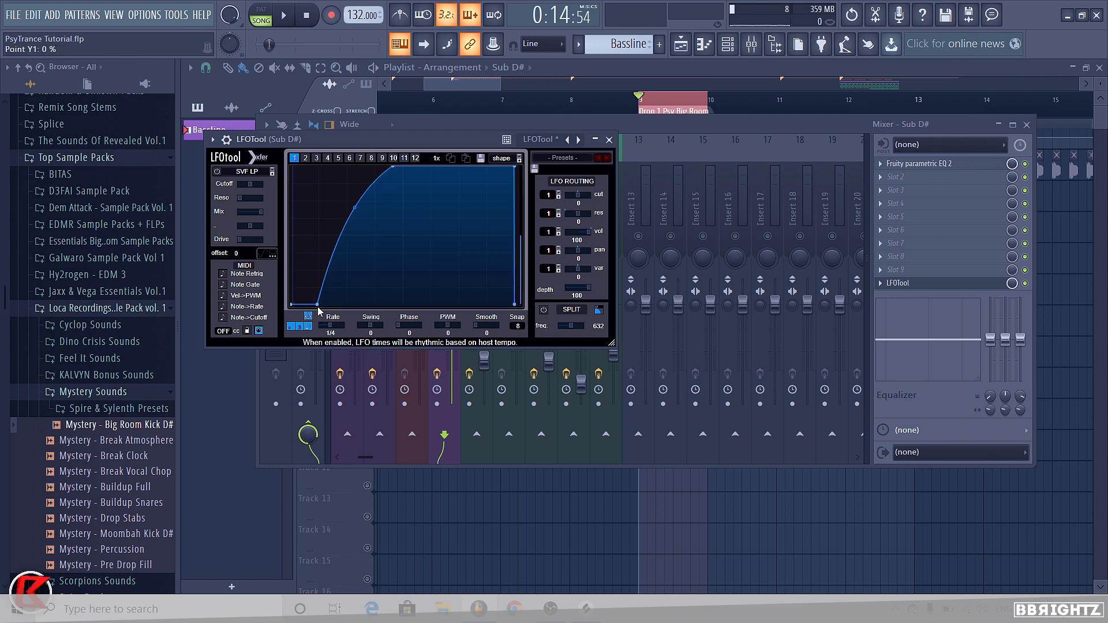
pyautogui.hotkey('ctrl', 's')
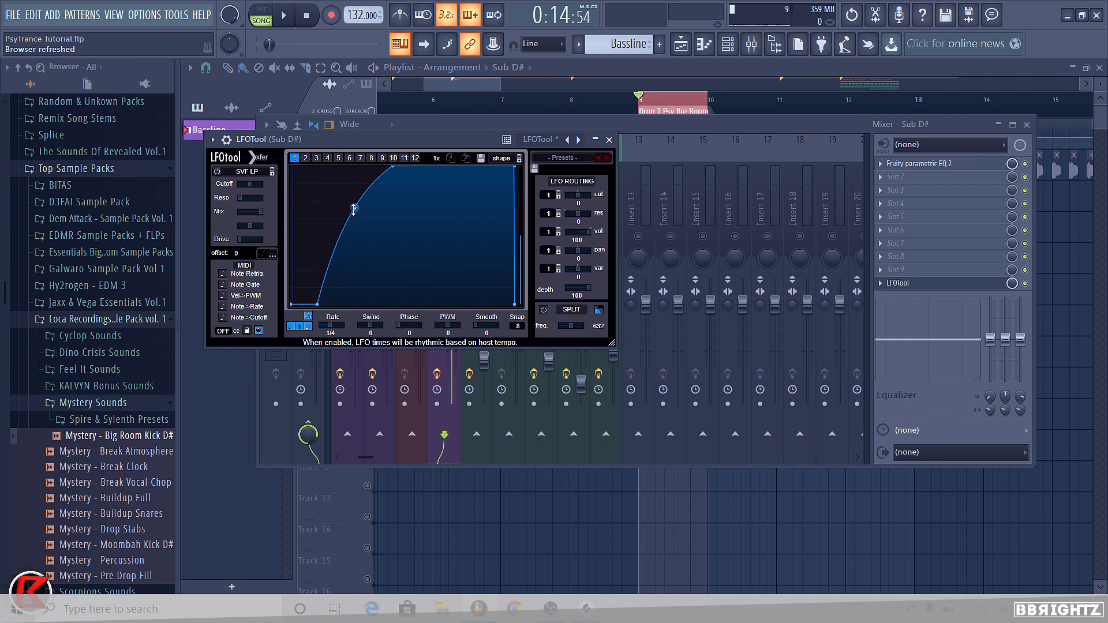
pyautogui.moveTo(354, 208); pyautogui.dragTo(345, 249)
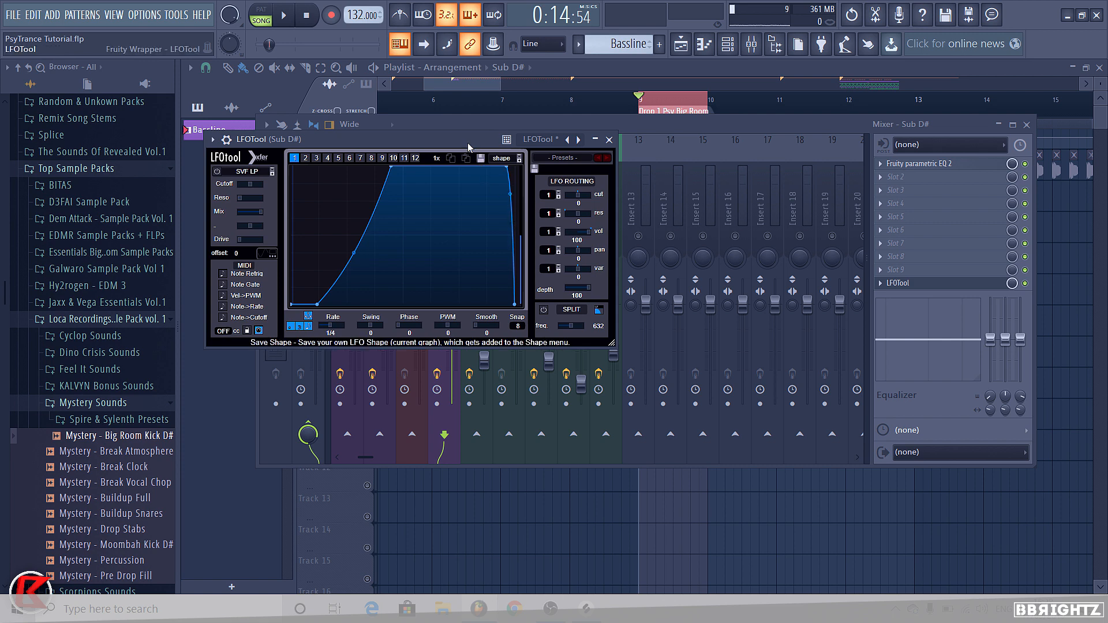
# Step: Briefly audition the ducked Sub D#, close LFOTool and examine the sub clips in the playlist
pyautogui.press('space')
pyautogui.click(610, 140)
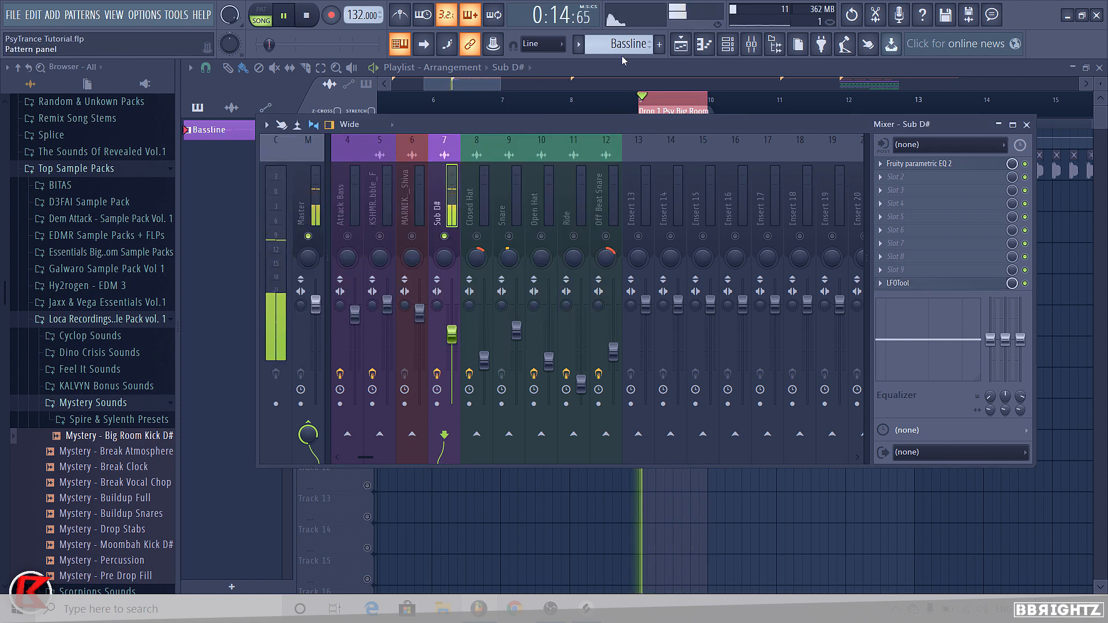
pyautogui.press('space')
pyautogui.press('F9')
pyautogui.scroll(5, 664, 227)
pyautogui.scroll(1, 670, 205)
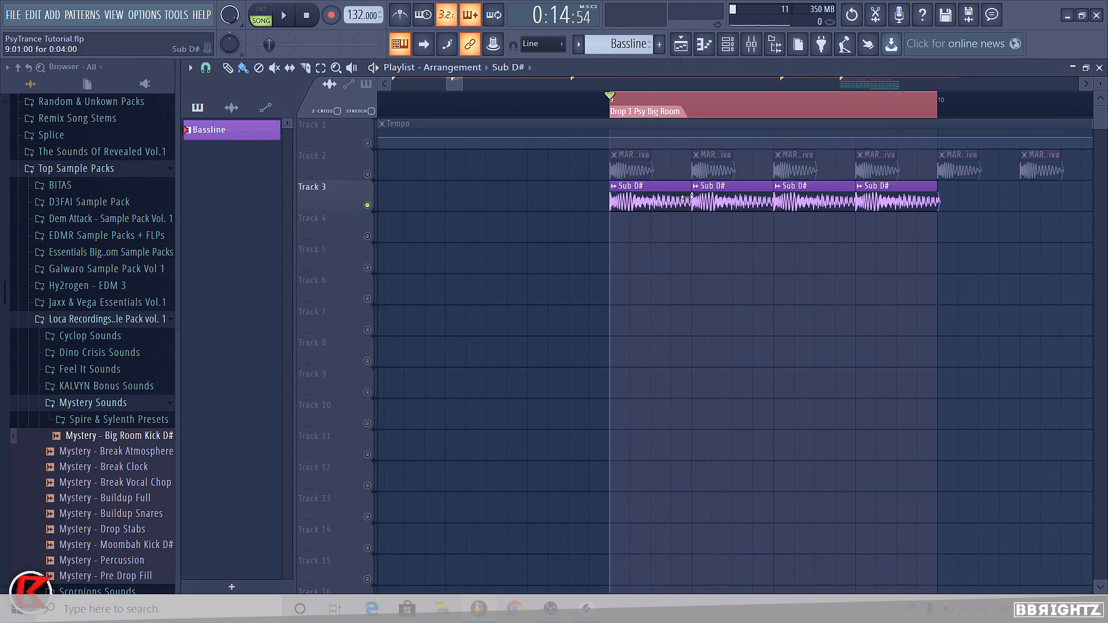
# Step: Shorten the first Sub D# clip on Track 3 to a length of 0:01:00 and audition its opening
pyautogui.moveTo(690, 203); pyautogui.dragTo(629, 204)
pyautogui.press('space')
pyautogui.press('space')
pyautogui.press('space')
pyautogui.press('space')
pyautogui.press('space')
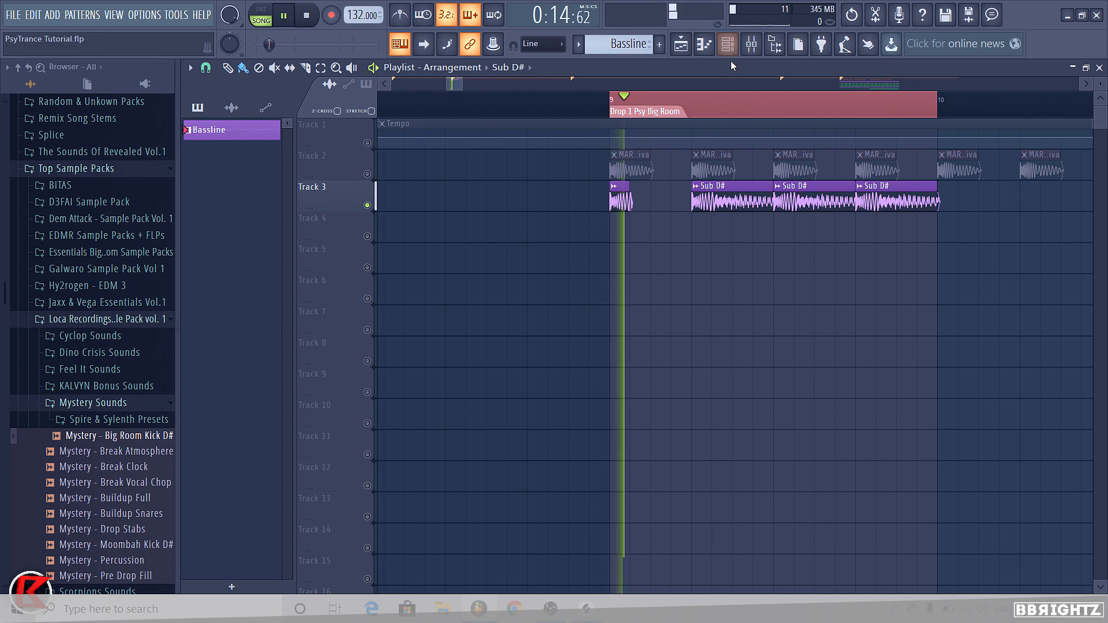
# Step: Lengthen the flat silent start of the Sub D# track's LFOTool curve slightly and audition the trimmed clip
pyautogui.press('space')
pyautogui.press('F9')
pyautogui.click(929, 165)
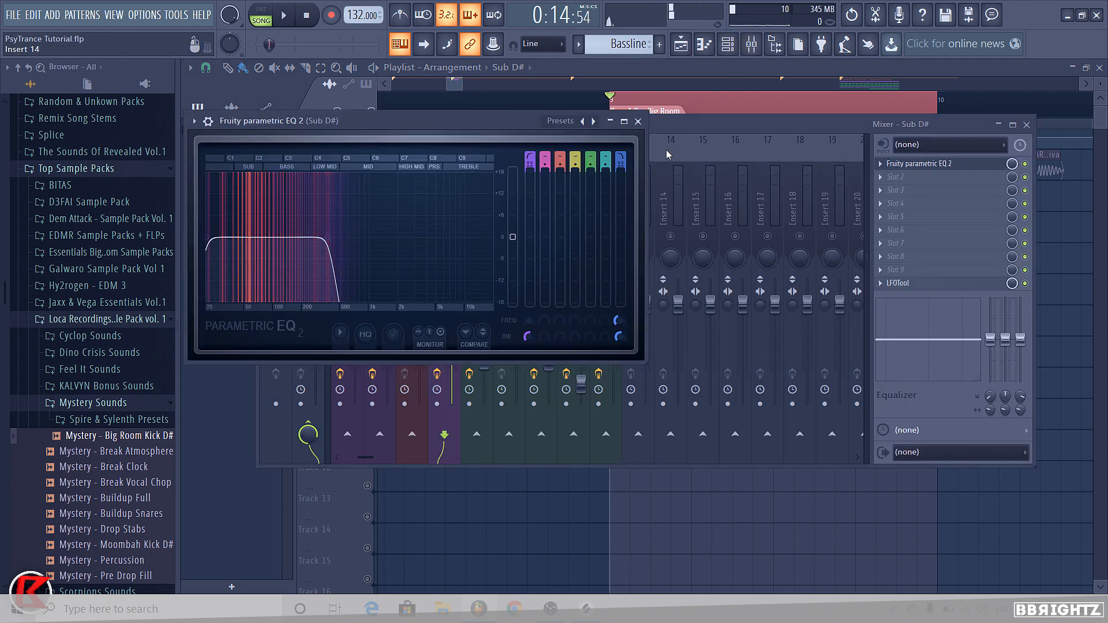
pyautogui.click(642, 123)
pyautogui.click(862, 285)
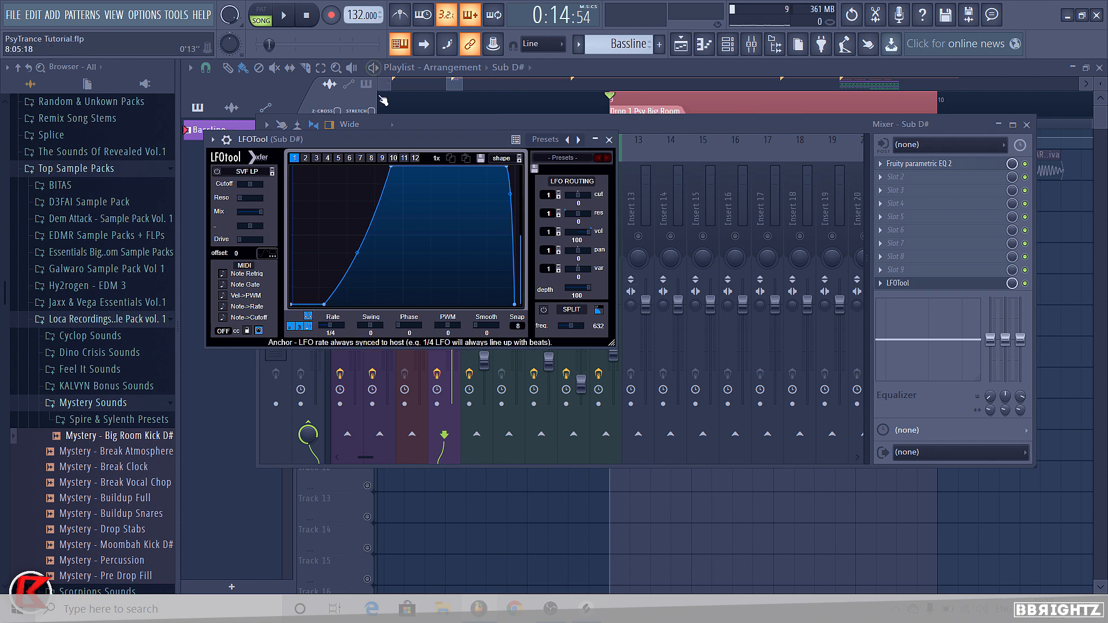
pyautogui.press('space')
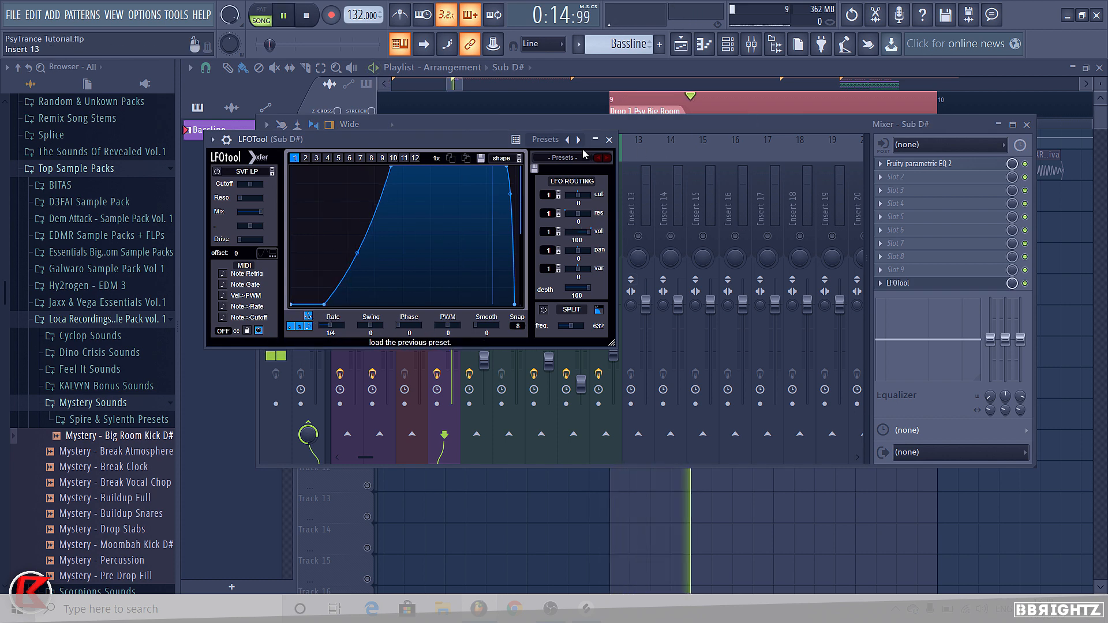
pyautogui.click(610, 140)
pyautogui.press('F9')
pyautogui.press('space')
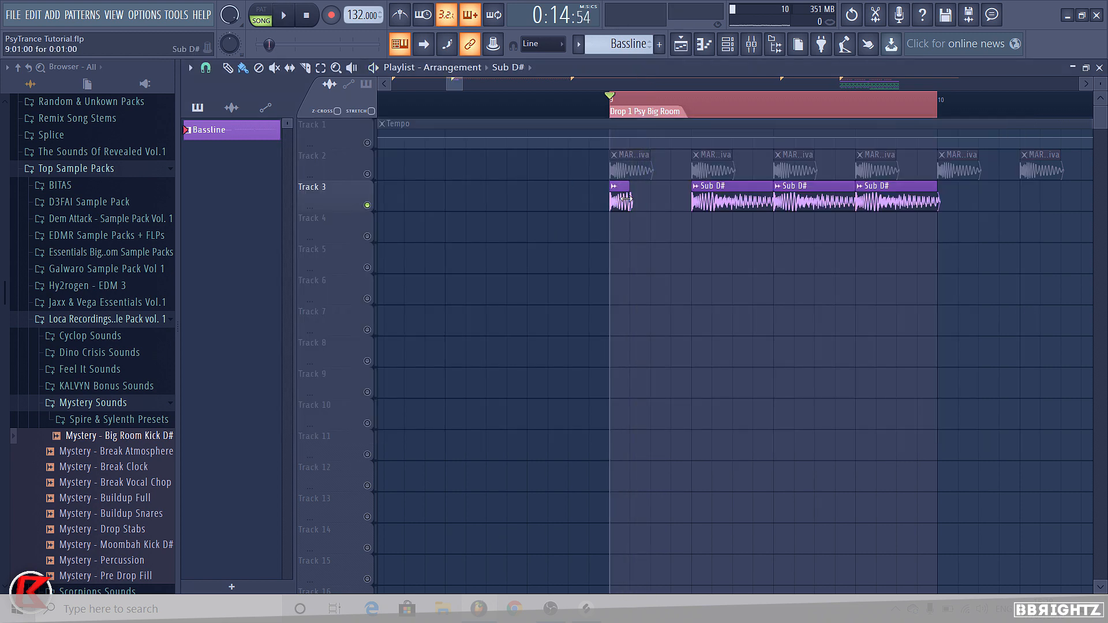
# Step: Restore the first Sub D# clip to its full length and unmute Track 2 to play the kick with it
pyautogui.press('space')
pyautogui.scroll(-6, 458, 227)
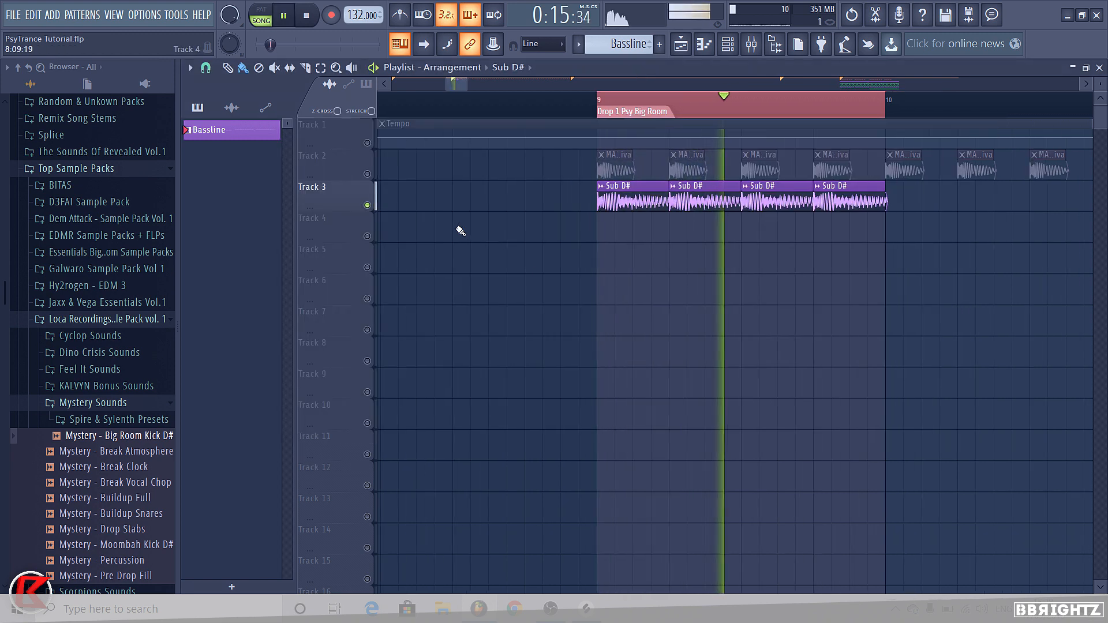
pyautogui.press('space')
pyautogui.click(367, 174)
pyautogui.press('space')
pyautogui.press('space')
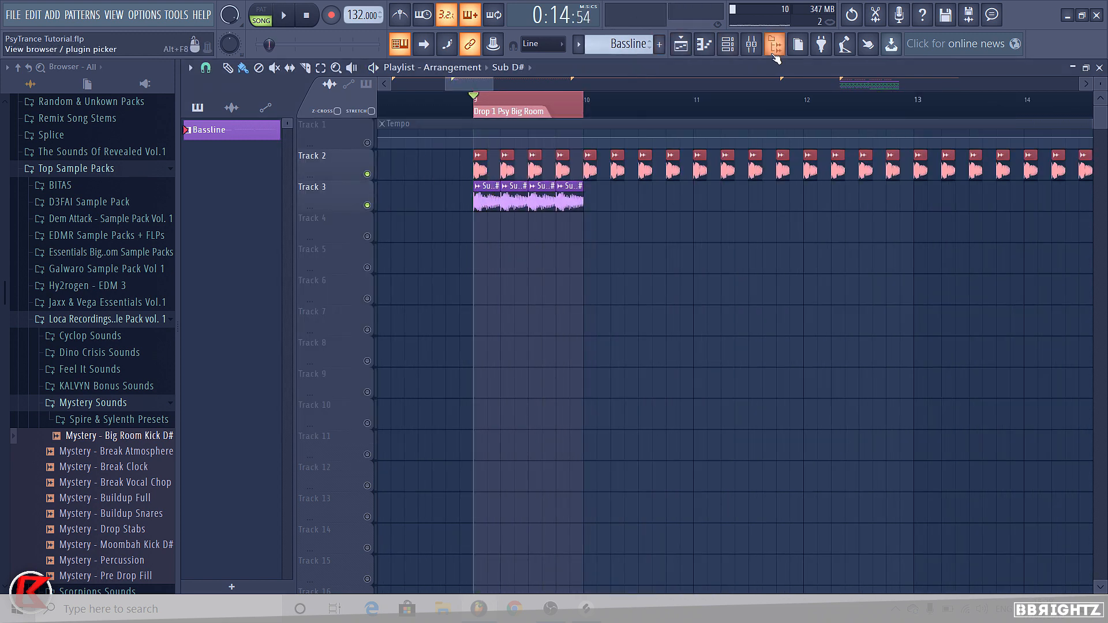
# Step: Unmute the MARNIK_Kick_Shiva mixer track and, during playback, set the Sub D# fader to 72% and the kick fader to 88%
pyautogui.press('F9')
pyautogui.click(413, 236)
pyautogui.press('space')
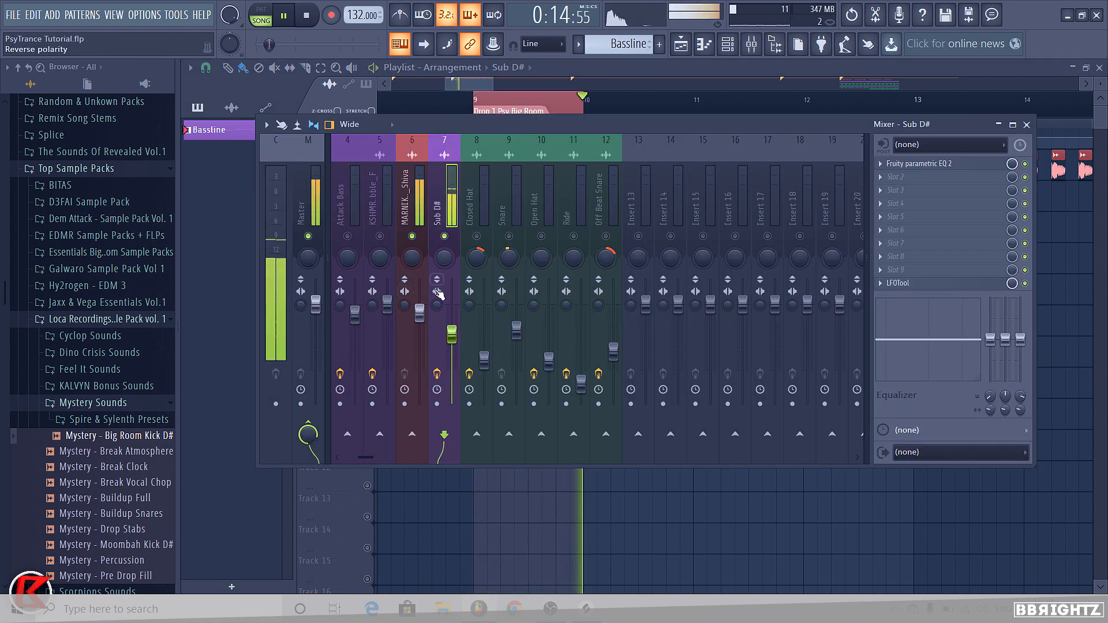
pyautogui.click(420, 313)
pyautogui.click(452, 331)
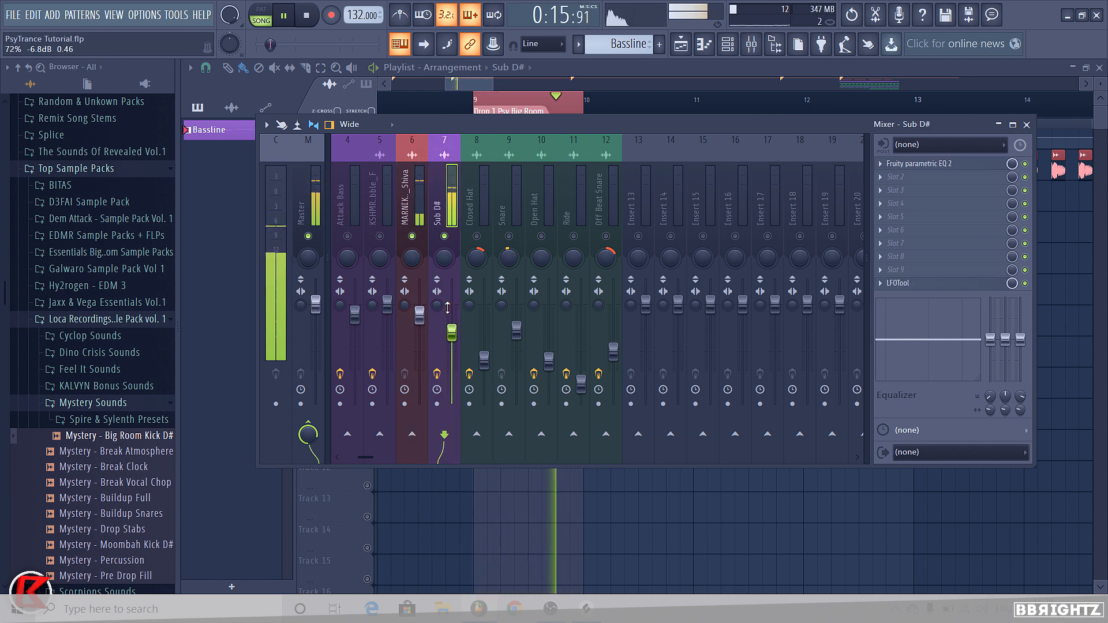
pyautogui.click(420, 314)
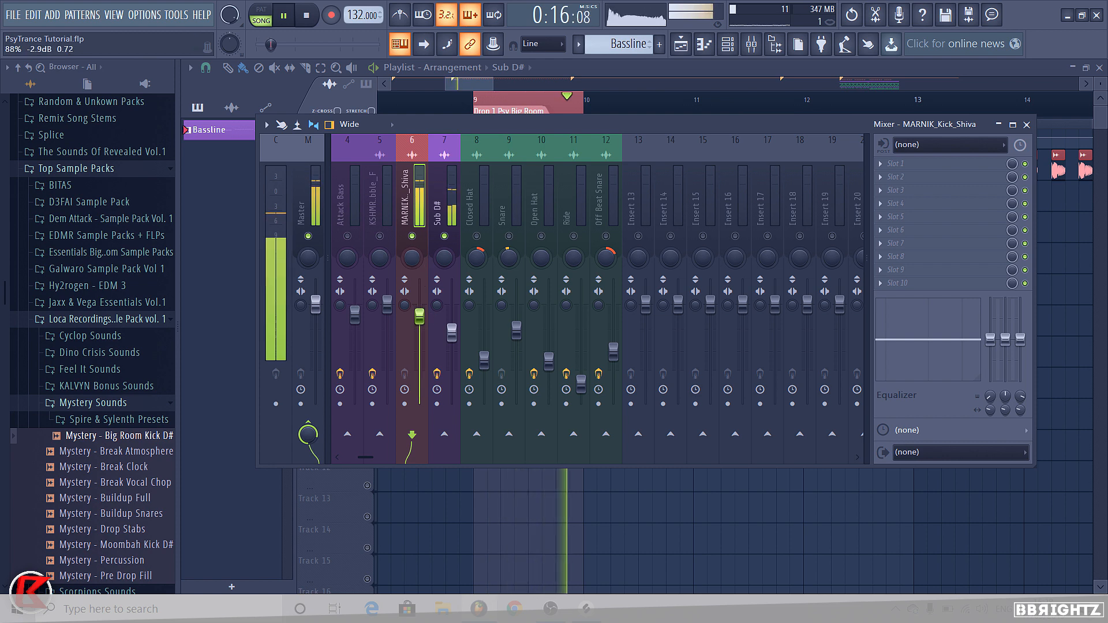
pyautogui.press('F9')
pyautogui.press('space')
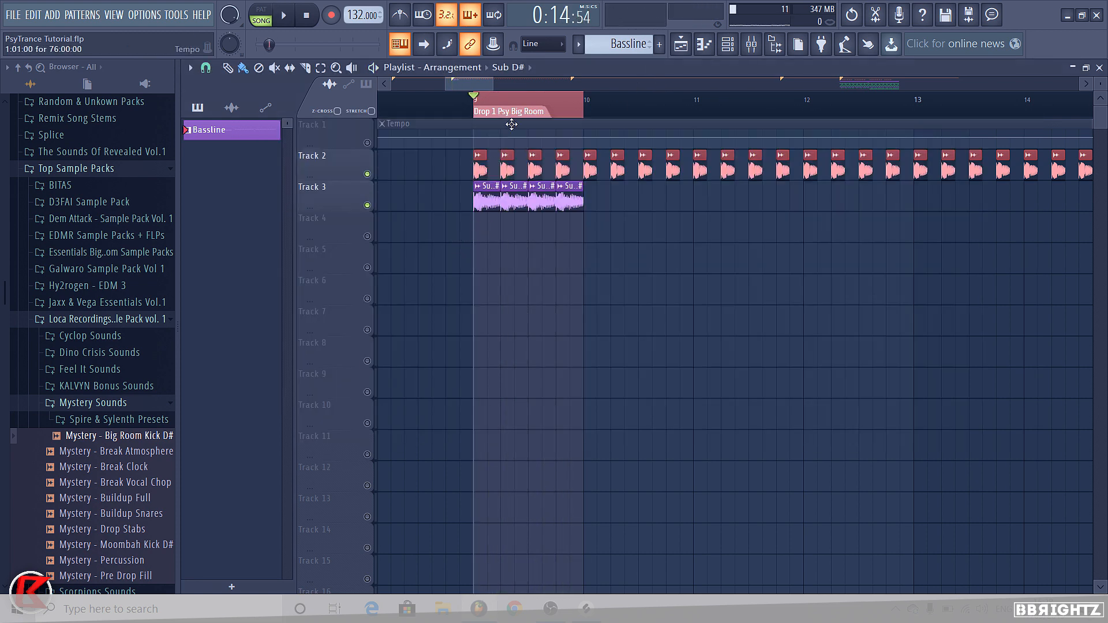
# Step: Clear the loop selection and duplicate the four Sub D# clips along Track 3 from bar 9 up to the Break marker at bar 25
pyautogui.hotkey('ctrl', 'd')
pyautogui.scroll(-2, 541, 199)
pyautogui.moveTo(583, 224); pyautogui.dragTo(433, 201)
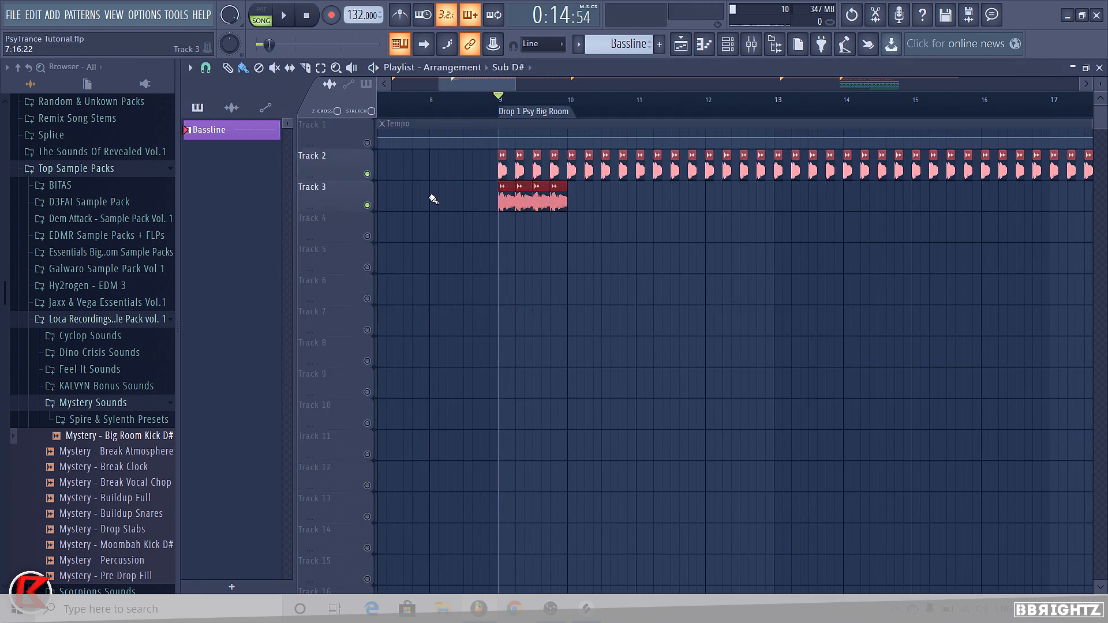
pyautogui.hotkey('ctrl', 'b')
pyautogui.hotkey('ctrl', 'b')
pyautogui.hotkey('ctrl', 'b')
pyautogui.hotkey('ctrl', 'b')
pyautogui.hotkey('ctrl', 'b')
pyautogui.hotkey('ctrl', 'b')
pyautogui.hotkey('ctrl', 'b')
pyautogui.hotkey('ctrl', 'b')
pyautogui.hotkey('ctrl', 'b')
pyautogui.hotkey('ctrl', 'b')
pyautogui.hotkey('ctrl', 'b')
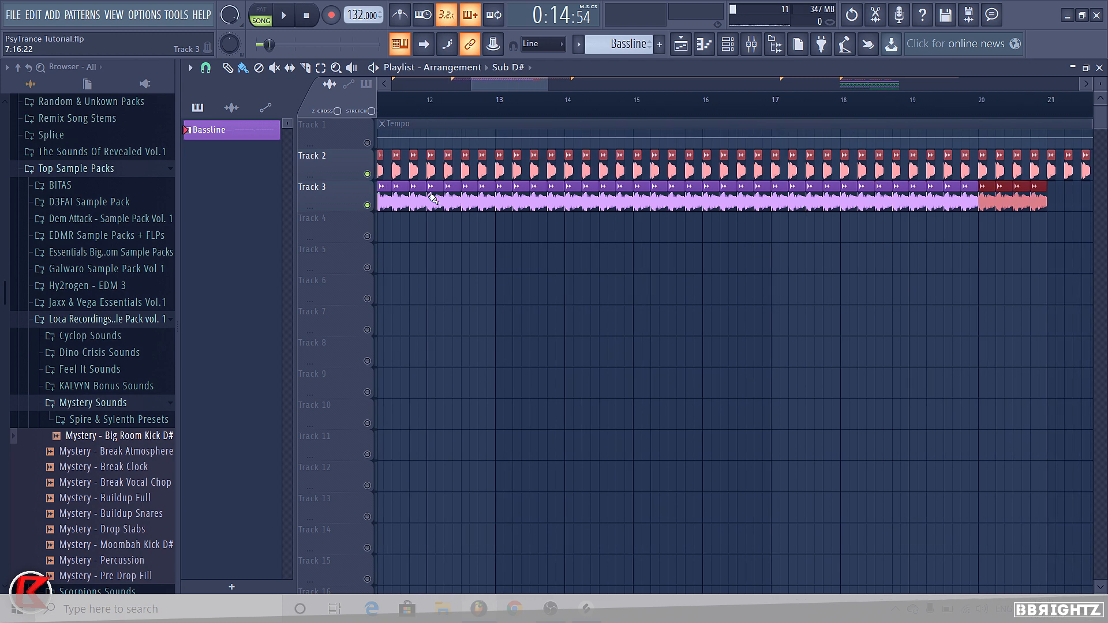
pyautogui.hotkey('ctrl', 'b')
pyautogui.hotkey('ctrl', 'b')
pyautogui.hotkey('ctrl', 'b')
pyautogui.hotkey('ctrl', 'b')
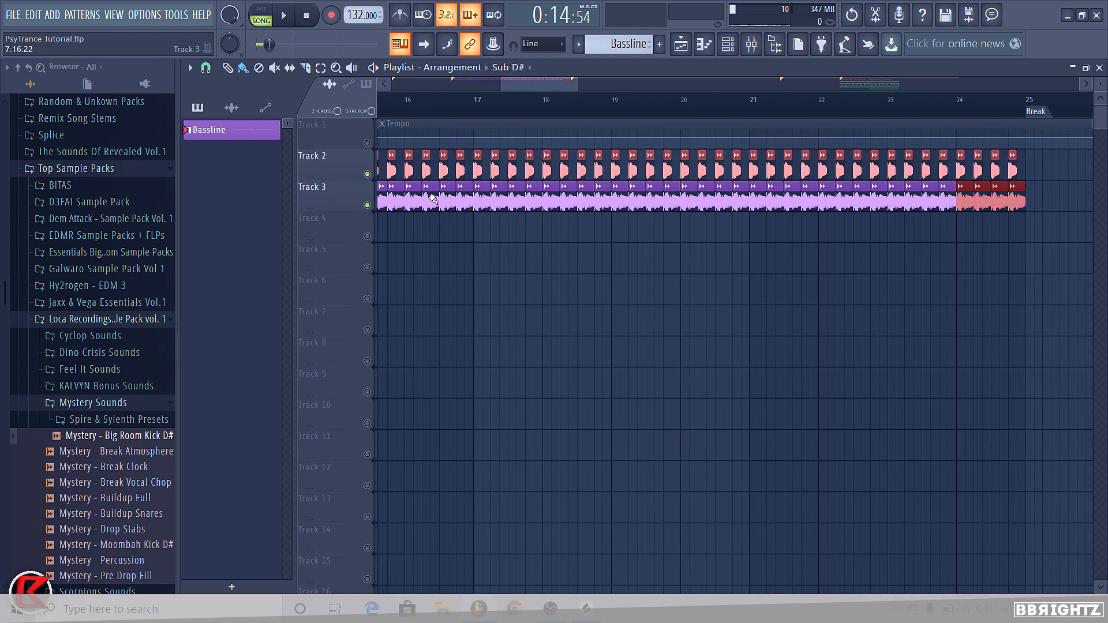
# Step: Delete all kick and Sub D# clips in bars 16 and 24 of the first drop
pyautogui.scroll(-1, 491, 240)
pyautogui.scroll(-2, 714, 195)
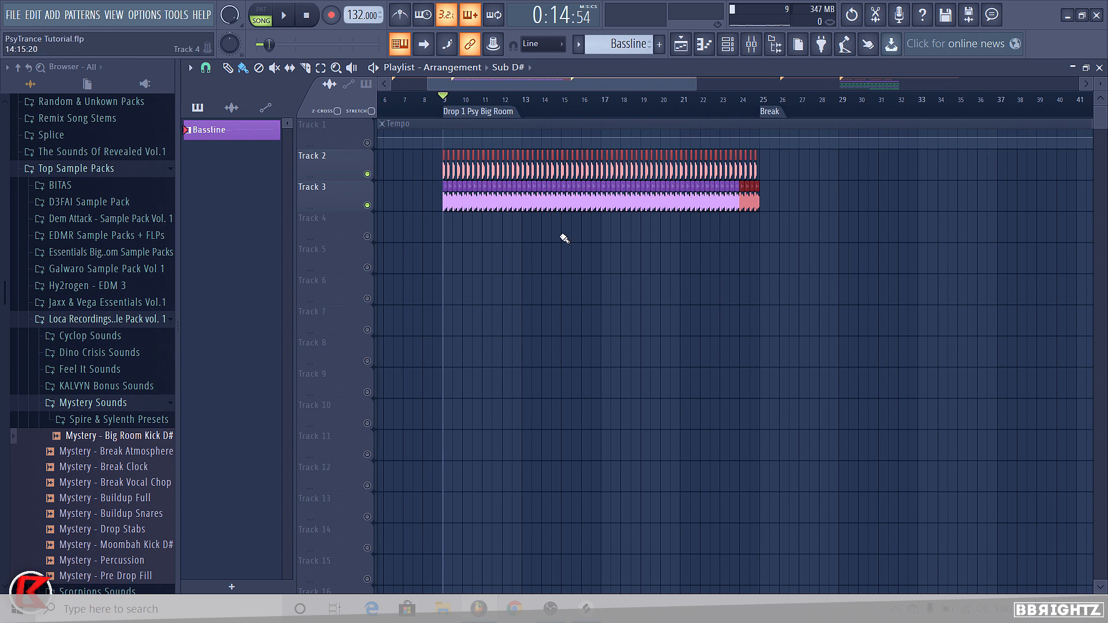
pyautogui.scroll(2, 564, 237)
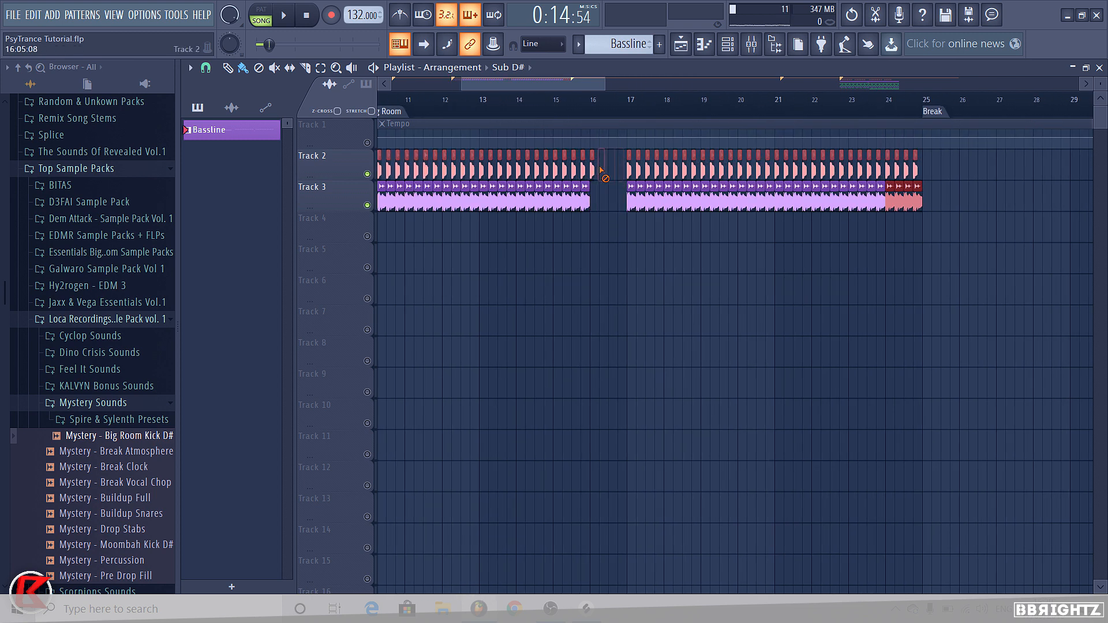
pyautogui.click(928, 198)
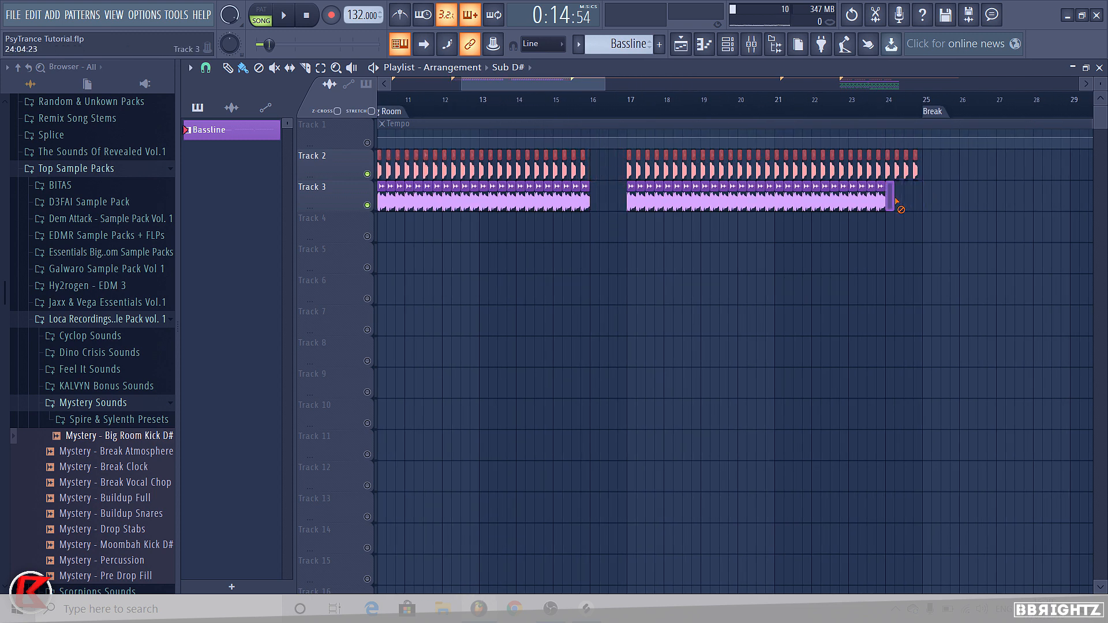
pyautogui.moveTo(885, 176); pyautogui.dragTo(919, 184)
pyautogui.scroll(-2, 421, 206)
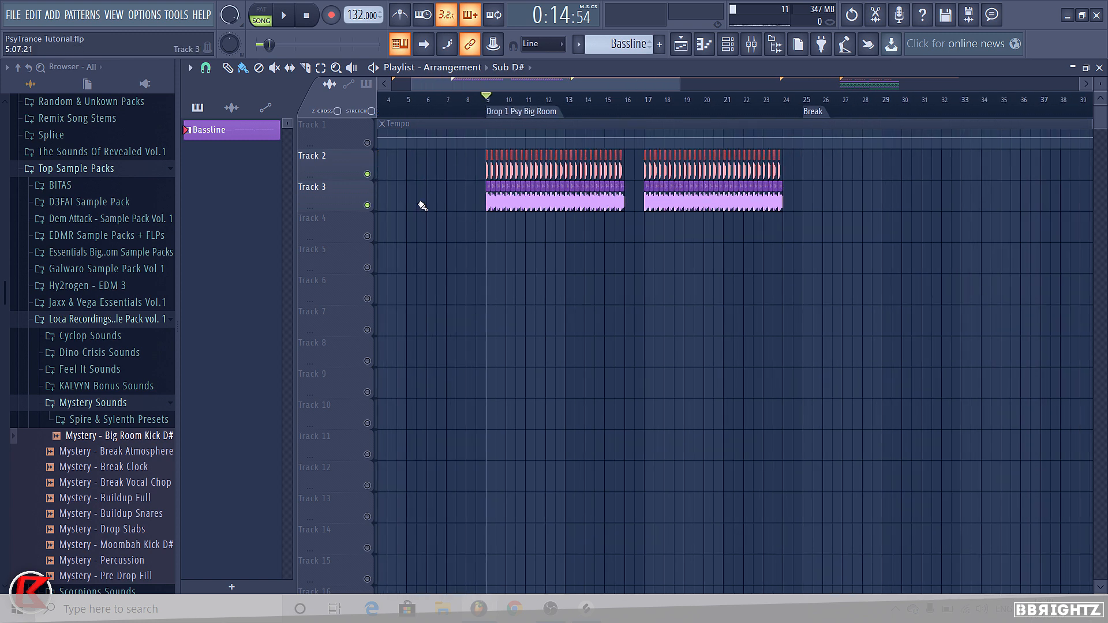
# Step: Delete the kick and Sub D# clips on the last beat of bars 12 and 20, and play the drop with the Tempo track unmuted
pyautogui.scroll(3, 634, 215)
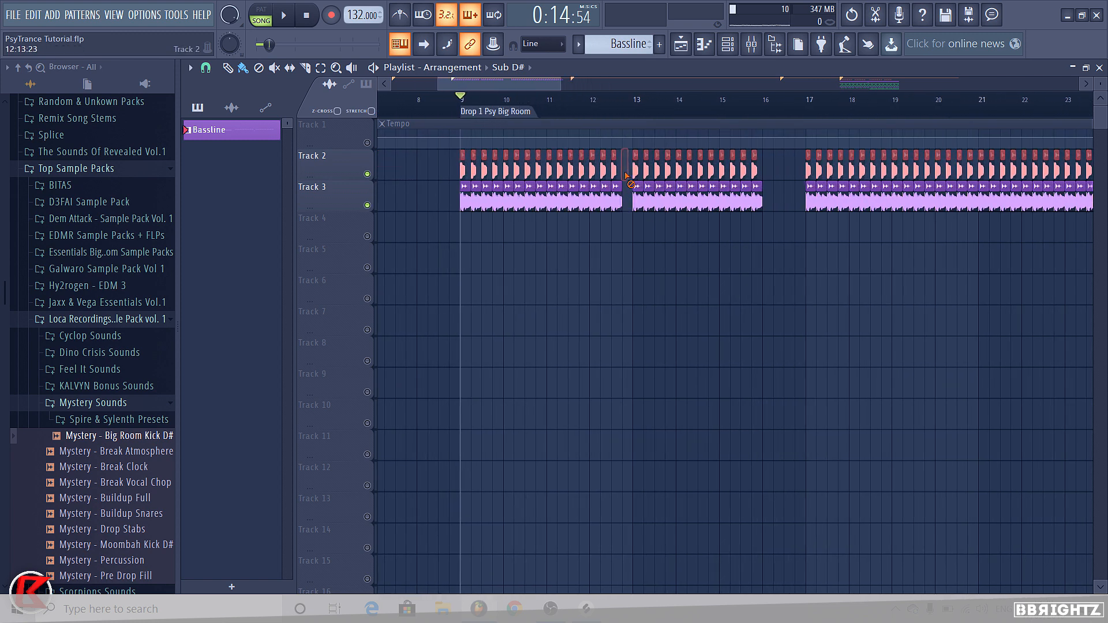
pyautogui.scroll(-2, 836, 231)
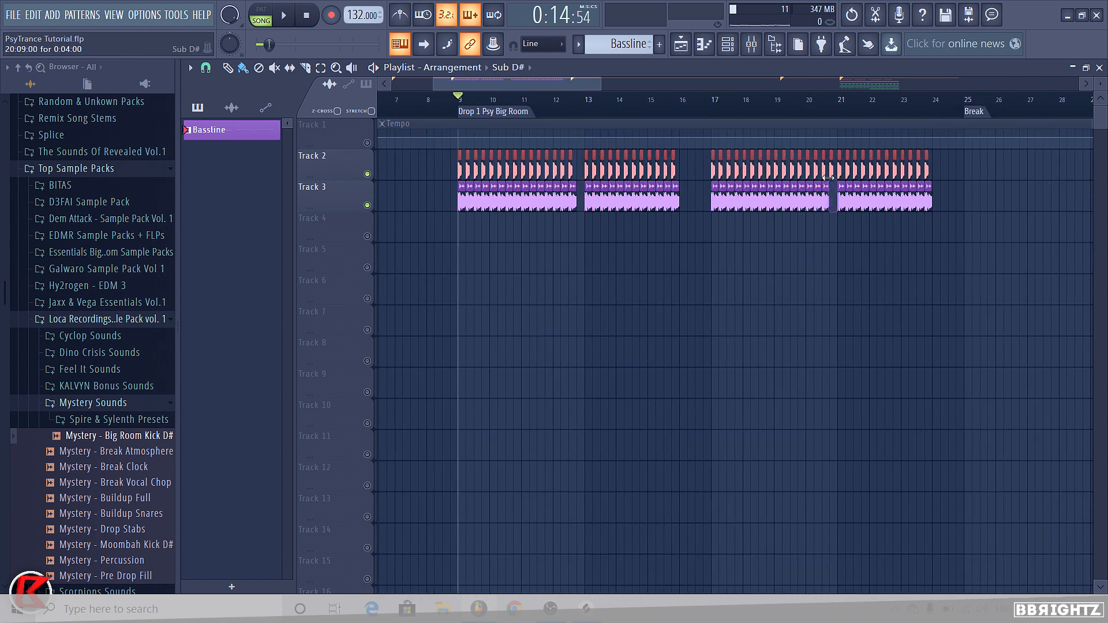
pyautogui.press('space')
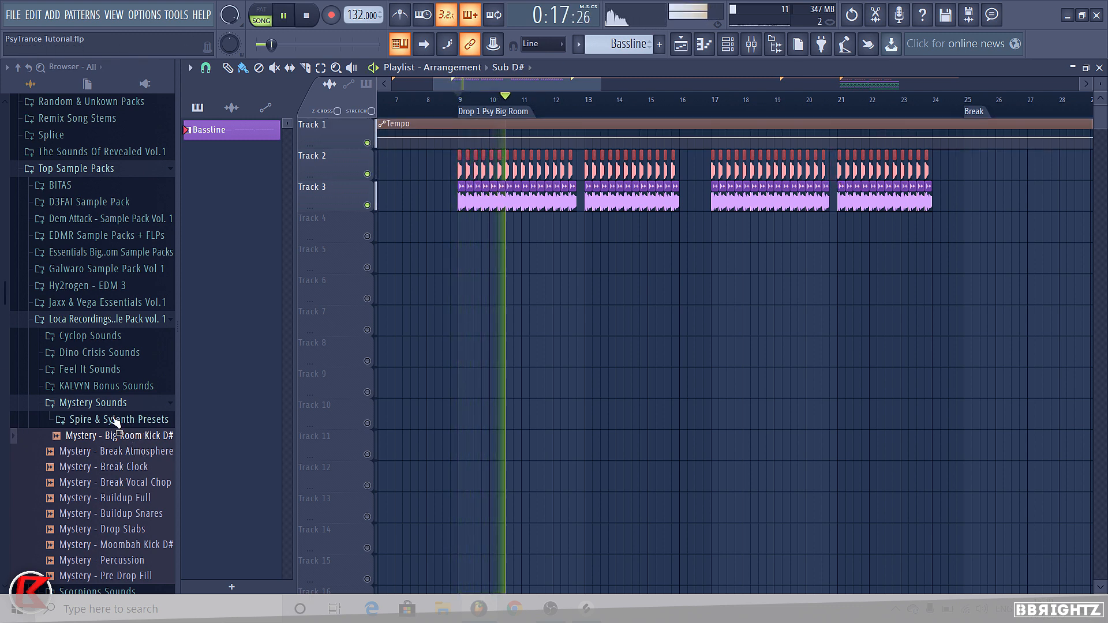
# Step: Stop playback and collapse the Mystery Sounds, Loca Recordings and Top Sample Packs folders in the Browser
pyautogui.click(115, 406)
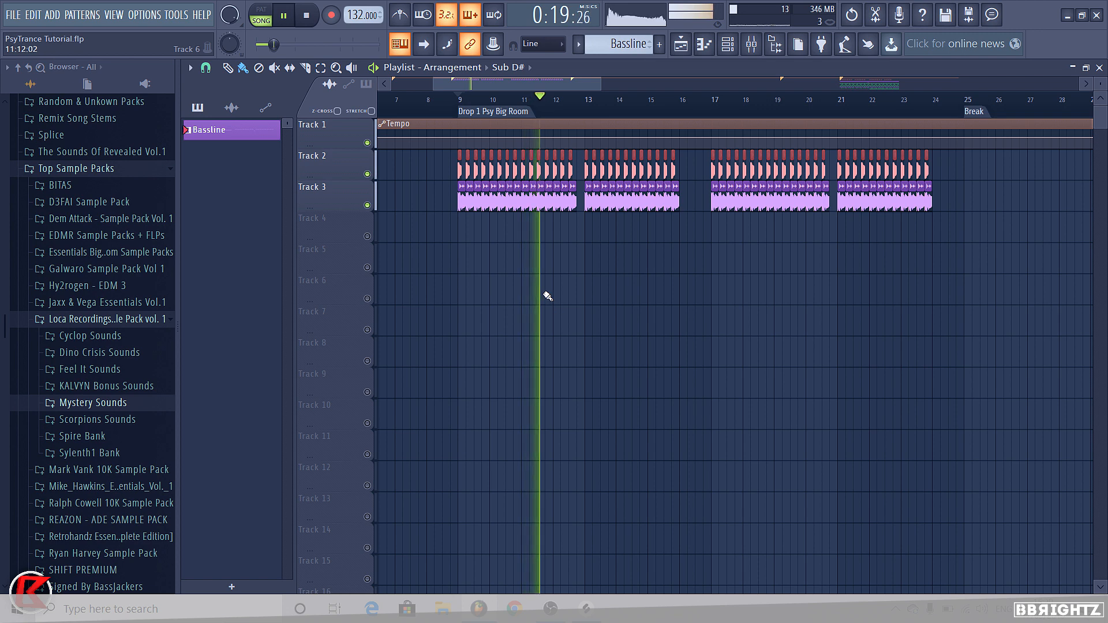
pyautogui.press('space')
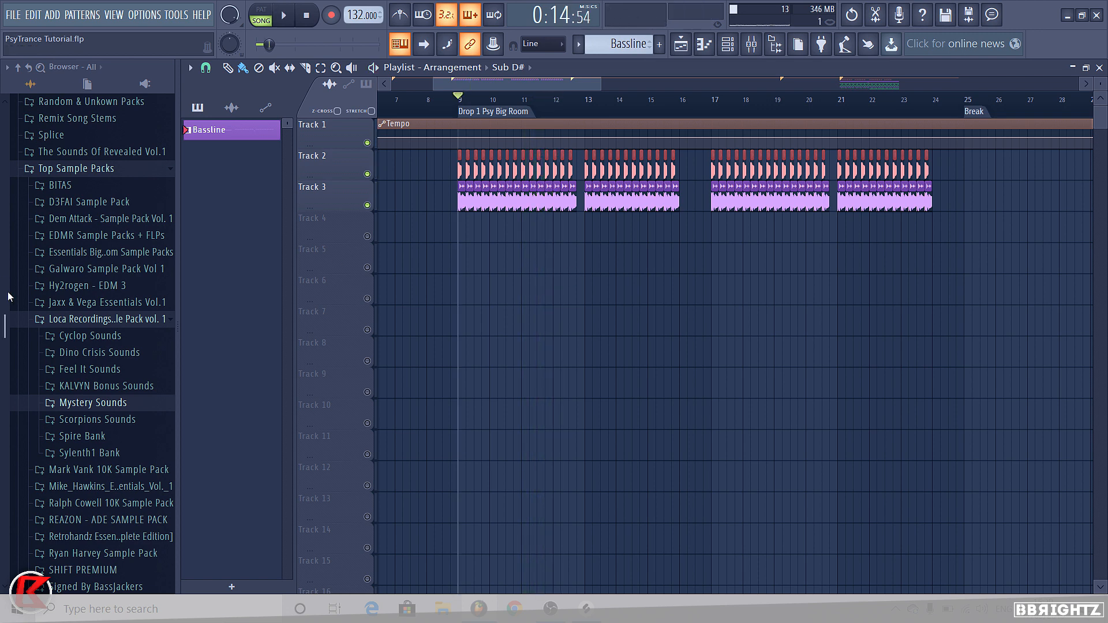
pyautogui.click(87, 319)
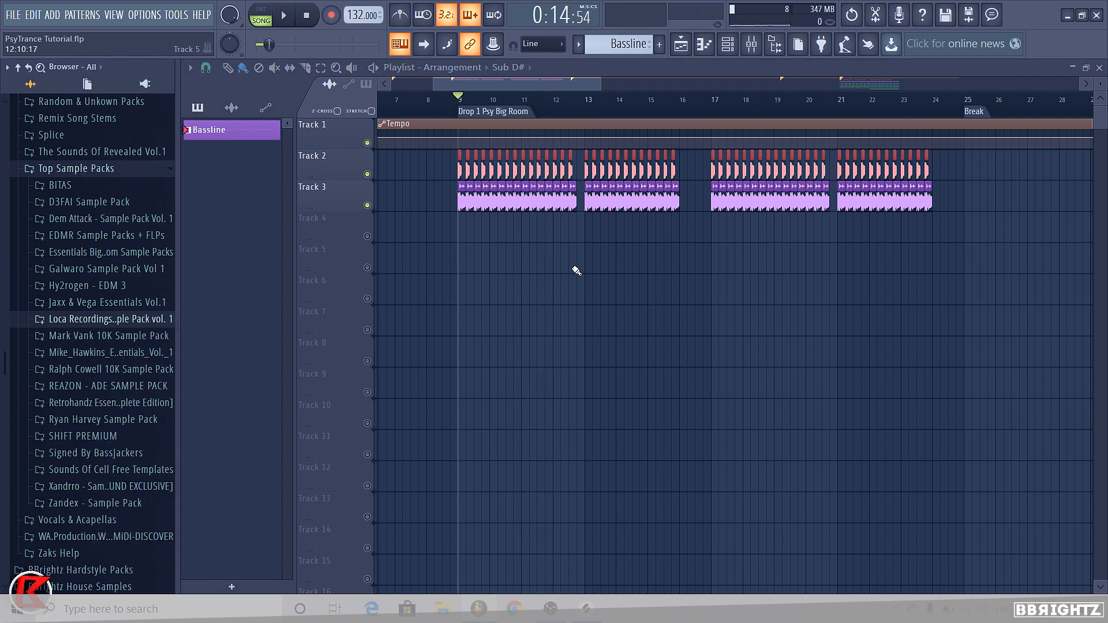
pyautogui.scroll(-5, 576, 270)
pyautogui.click(867, 266)
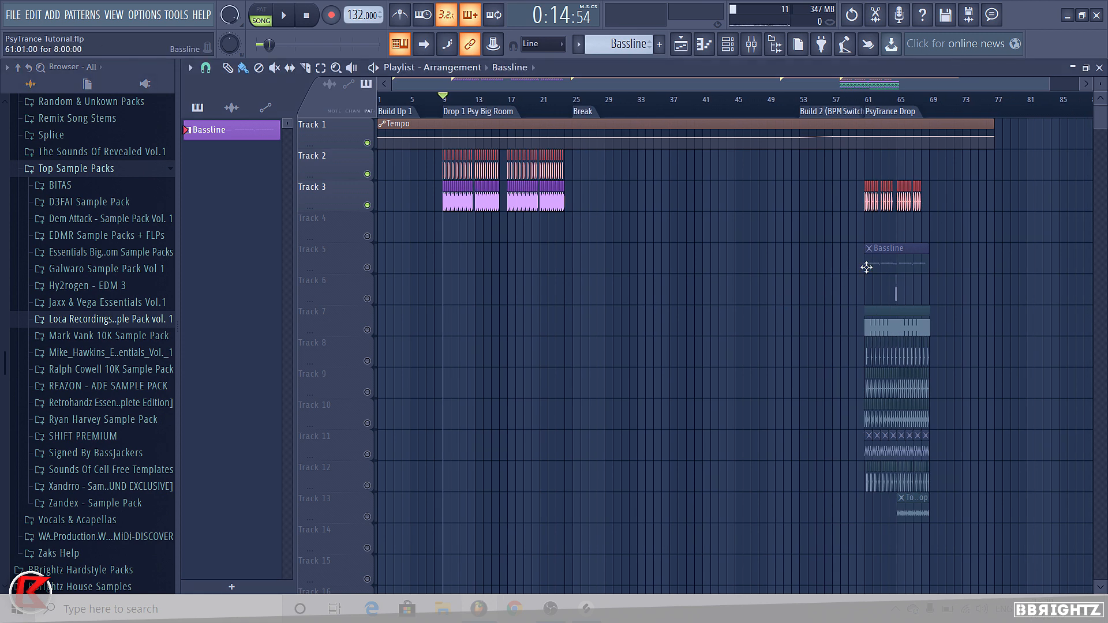
pyautogui.moveTo(24, 243); pyautogui.dragTo(51, 242)
pyautogui.click(85, 169)
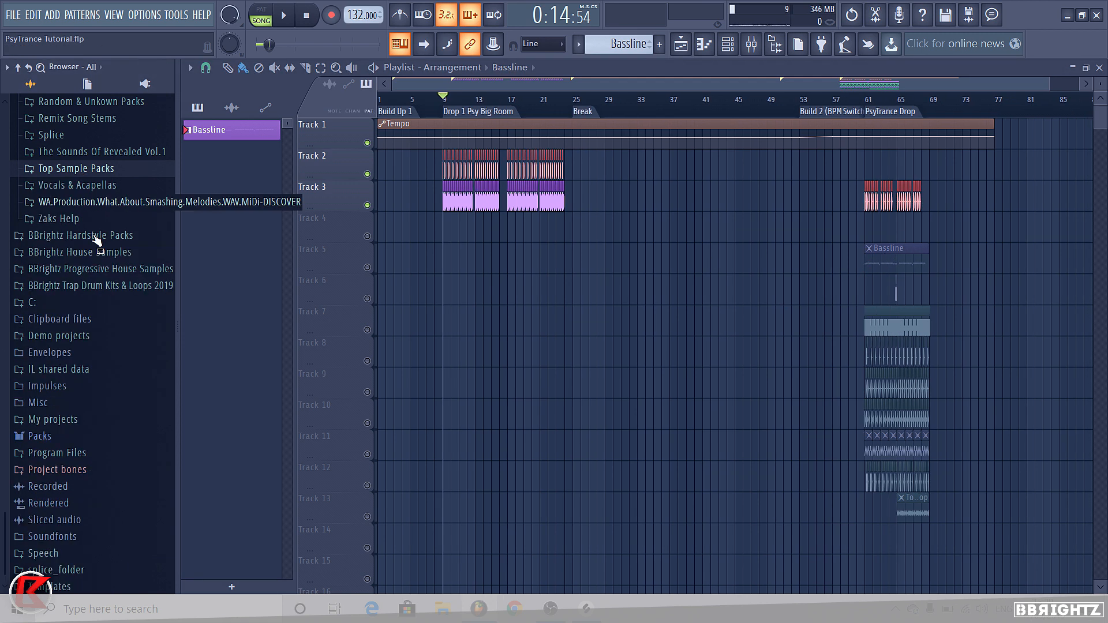
# Step: Open the psy bass one-shots folder under KSHMR Stems & Packs, Sounds Of KSHMR Vol 3, KSHMR VOLUME 3, KSHMR_Synths
pyautogui.scroll(5, 106, 313)
pyautogui.click(87, 221)
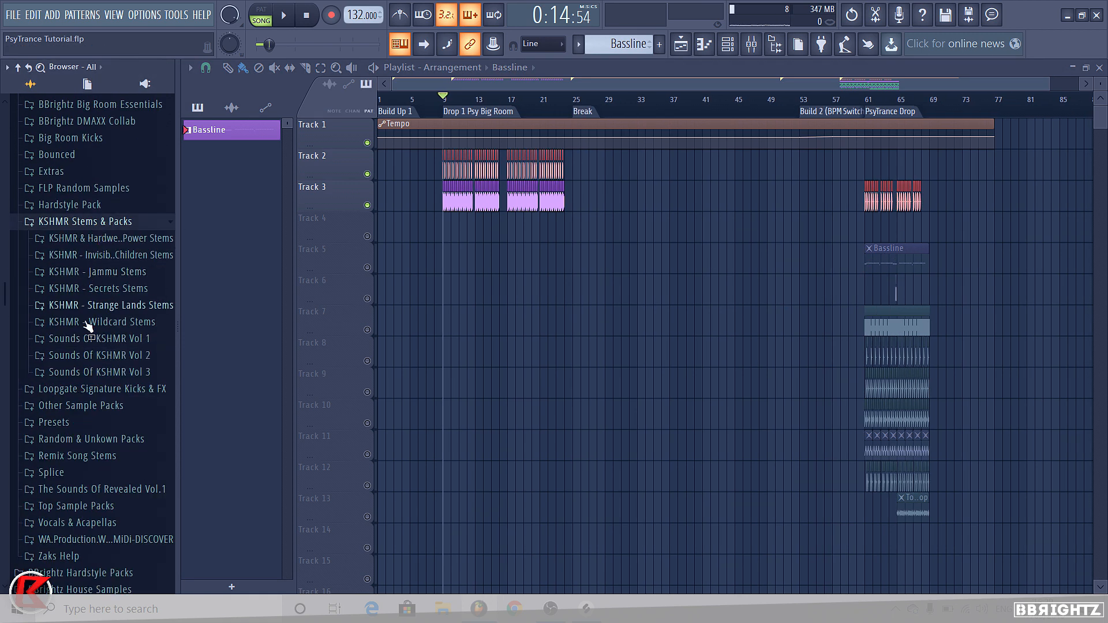
pyautogui.click(95, 361)
pyautogui.scroll(-3, 101, 320)
pyautogui.click(99, 295)
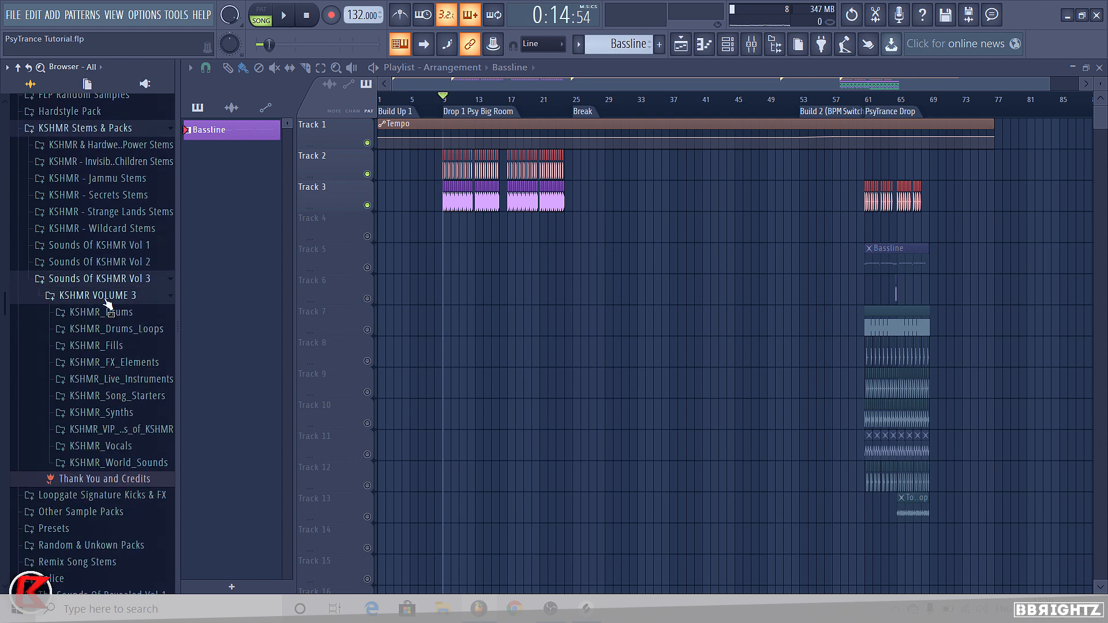
pyautogui.scroll(-4, 139, 312)
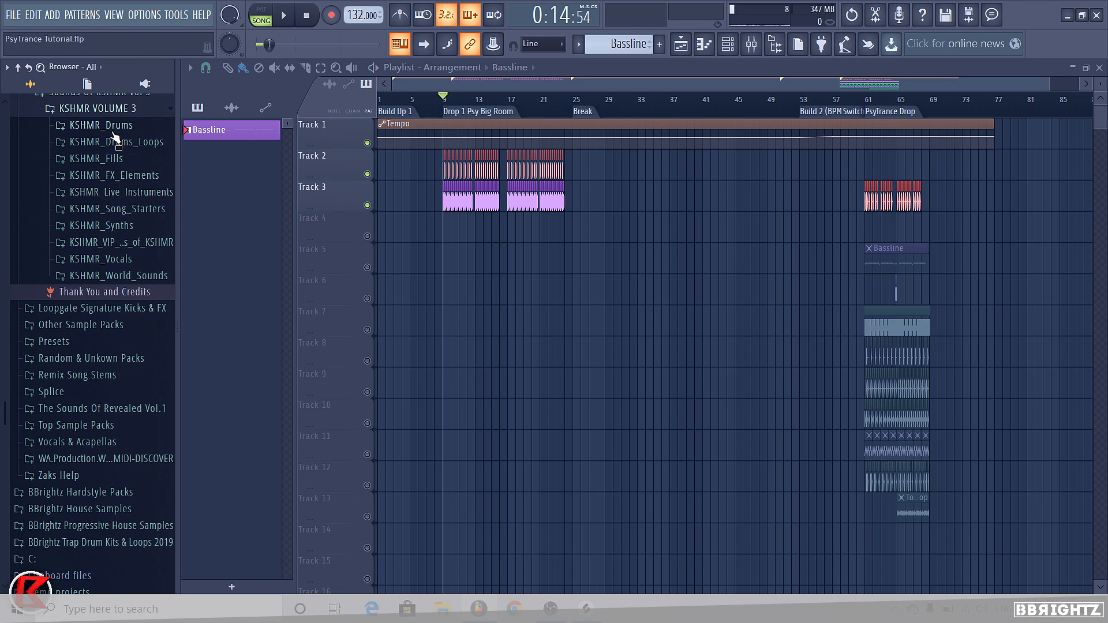
pyautogui.scroll(-3, 77, 179)
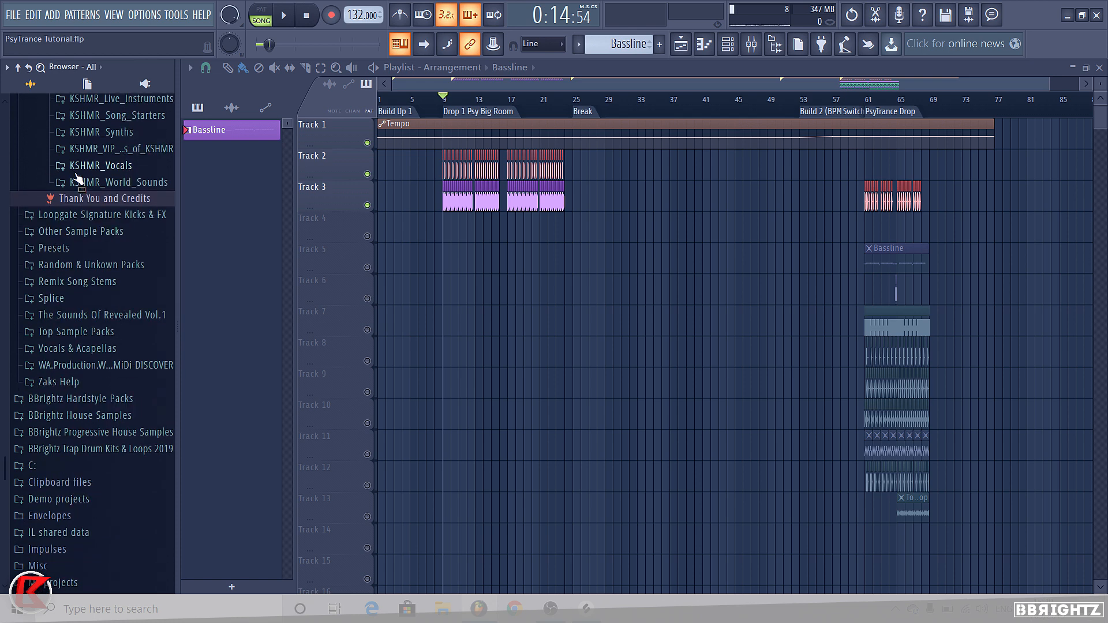
pyautogui.scroll(3, 77, 179)
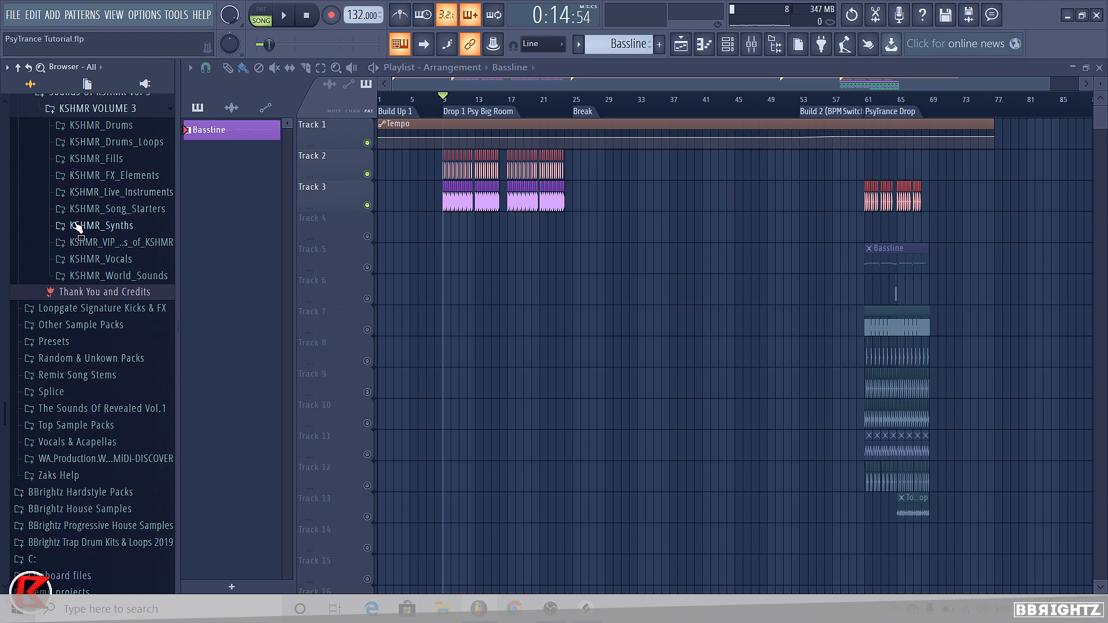
pyautogui.click(128, 225)
pyautogui.click(127, 243)
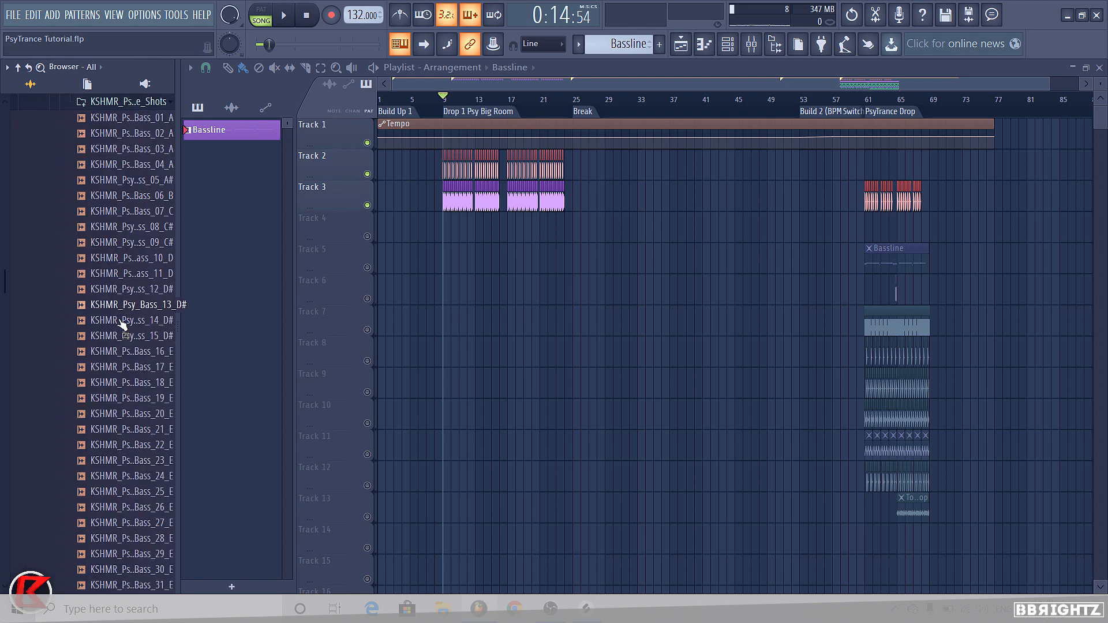
# Step: Audition the D# psy bass one-shots from number 12 onward and select KSHMR_Psy_Bass_14_D#
pyautogui.click(132, 292)
pyautogui.press('Down')
pyautogui.press('Down')
pyautogui.press('Down')
pyautogui.press('Down')
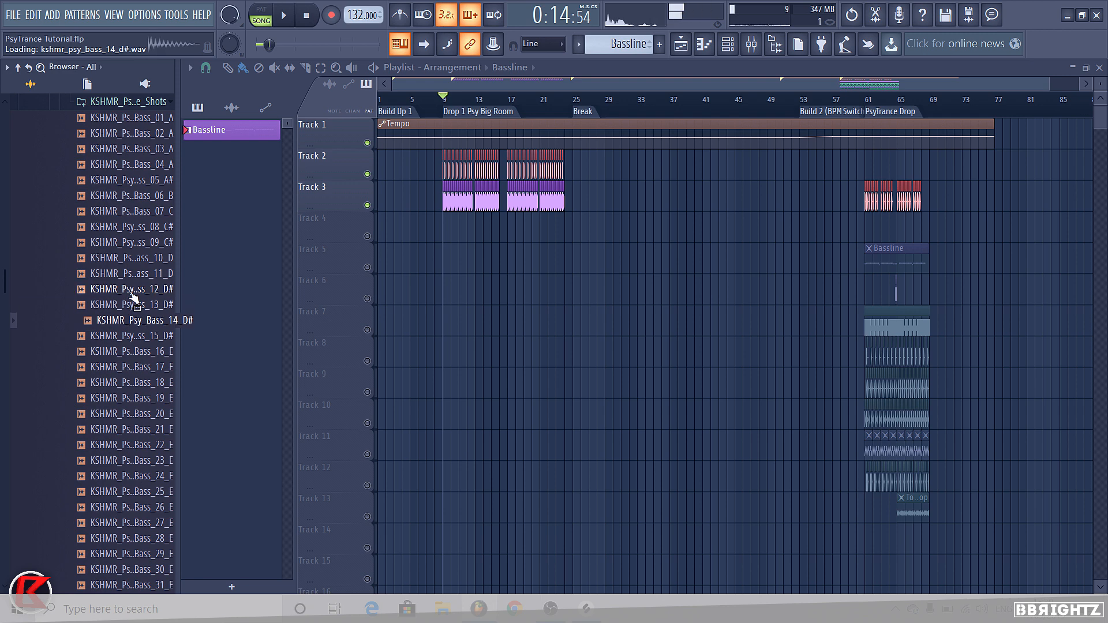
pyautogui.press('Up')
pyautogui.press('Up')
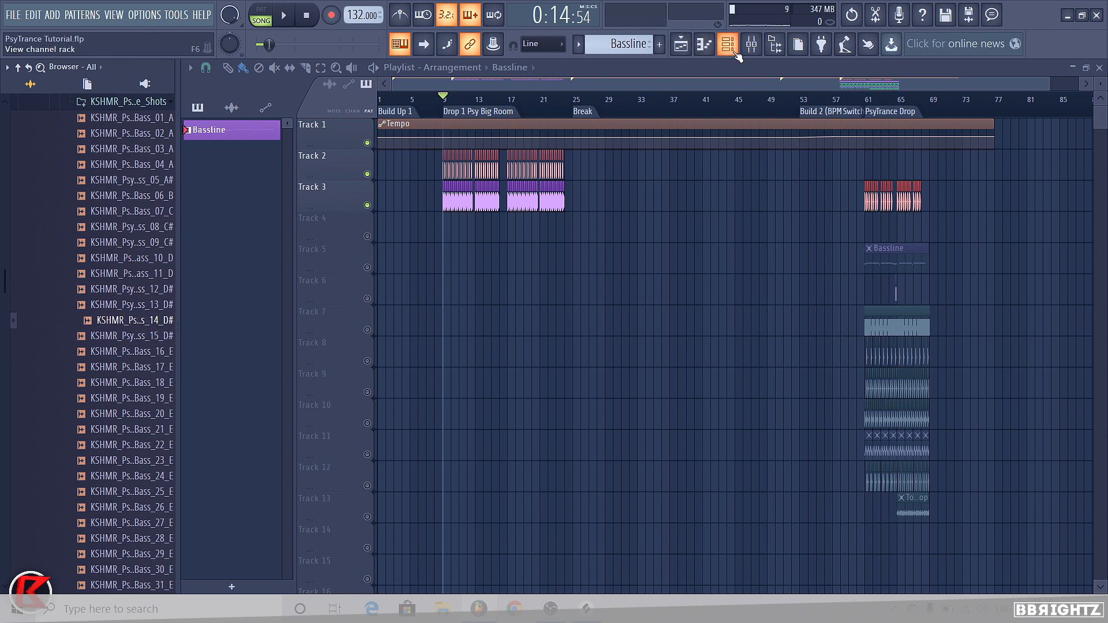
# Step: Show all channels in the Channel rack and add KSHMR_Psy_Bass_14_D# as a new channel below Sub D#
pyautogui.press('F6')
pyautogui.click(554, 135)
pyautogui.click(540, 154)
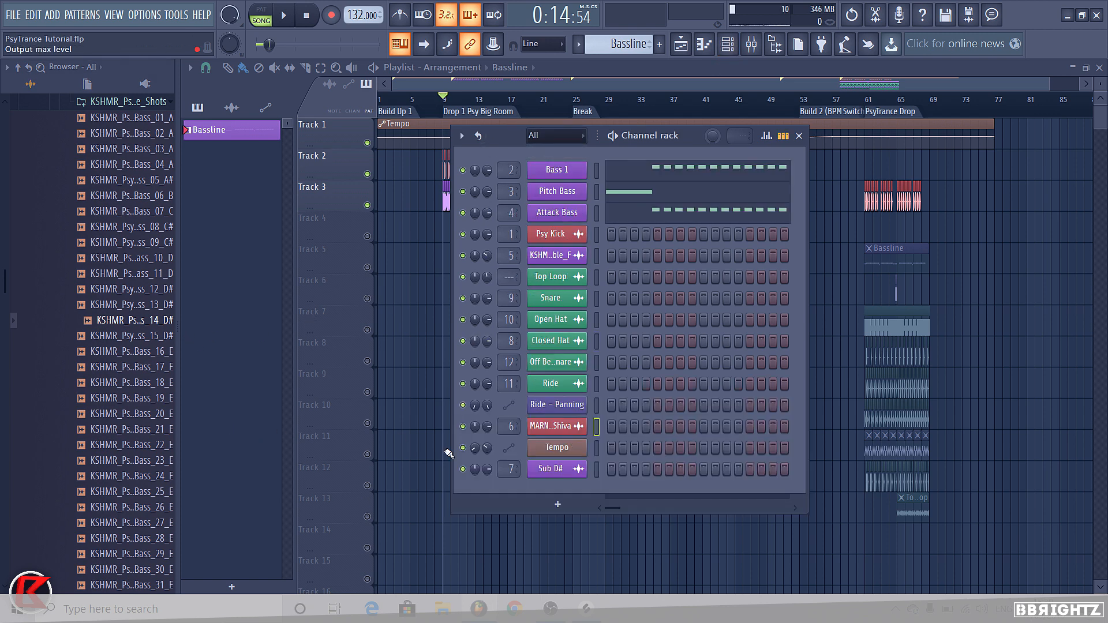
pyautogui.moveTo(134, 320); pyautogui.dragTo(563, 490)
# Step: Rename the new sampler channel to KSHMR Psy Bass D# and colour it the same purple as the other basses
pyautogui.rightClick(563, 491)
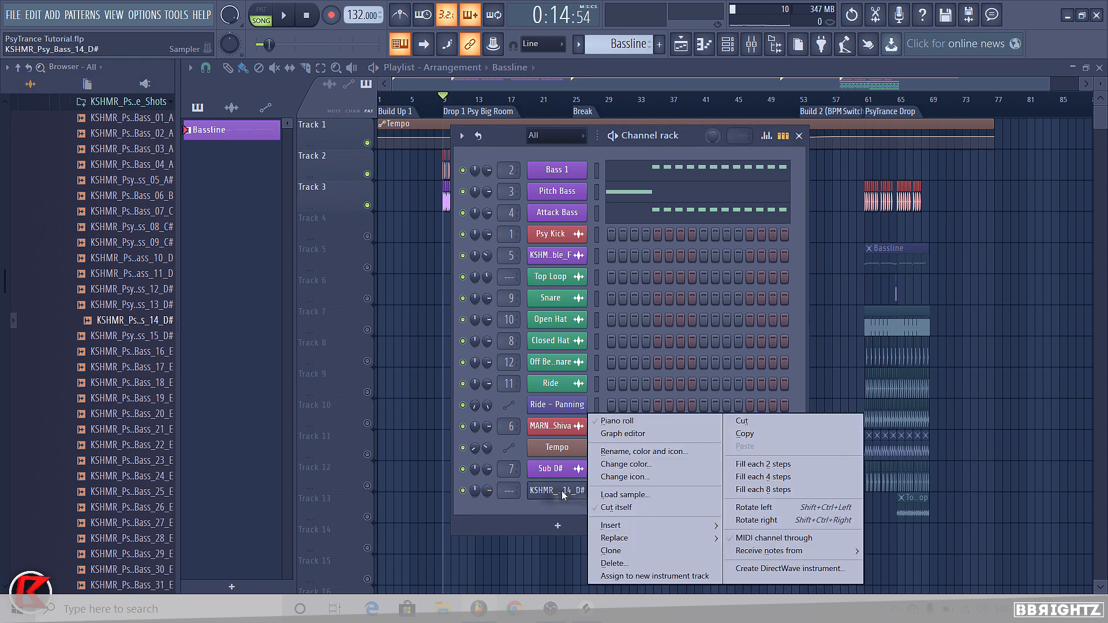
pyautogui.click(630, 450)
pyautogui.write('KSH')
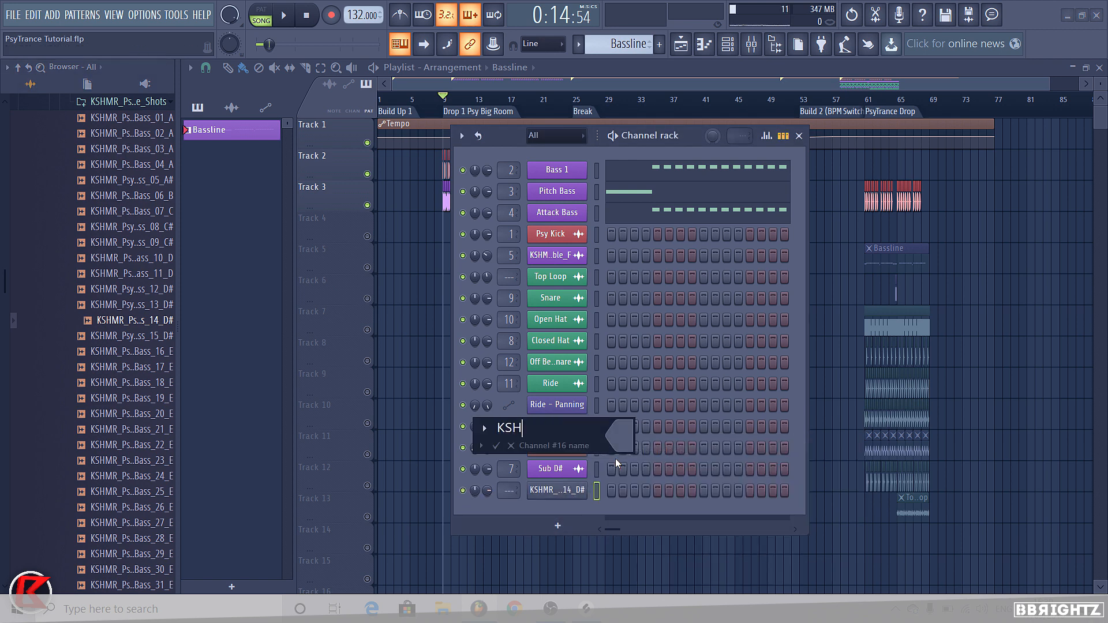
pyautogui.write('MR Psy Bass #')
pyautogui.press('BackSpace')
pyautogui.write('D#')
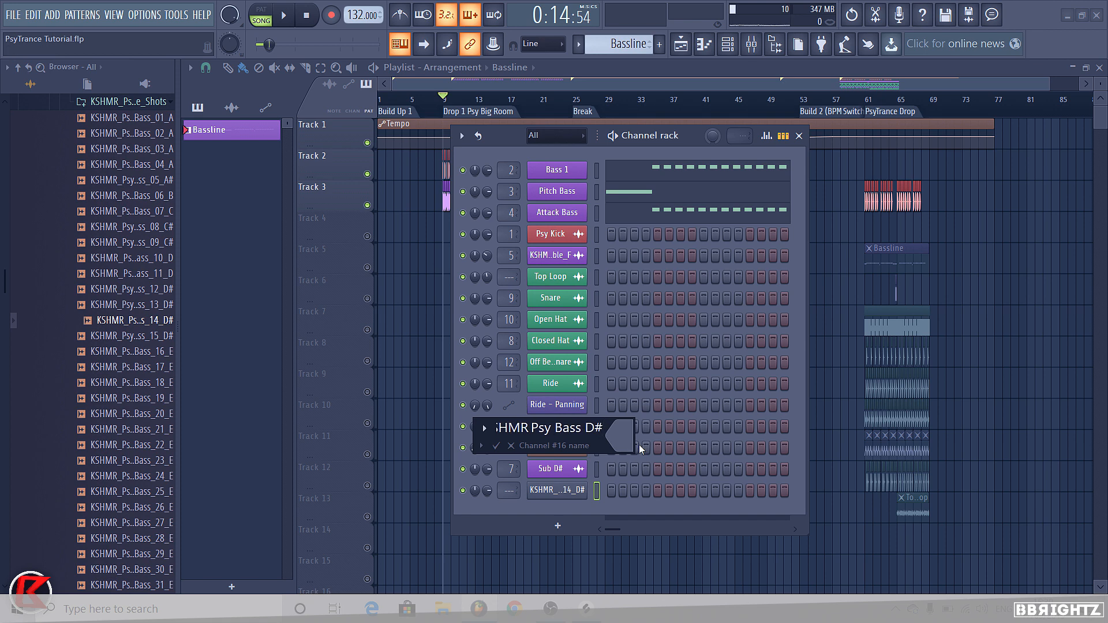
pyautogui.click(618, 440)
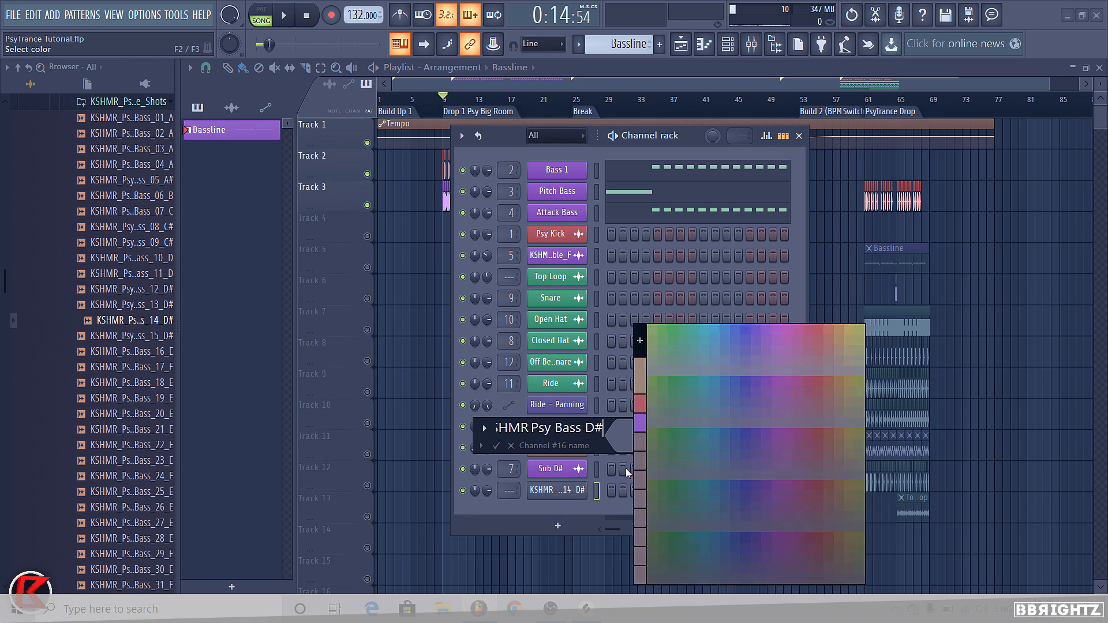
pyautogui.click(641, 423)
pyautogui.press('Return')
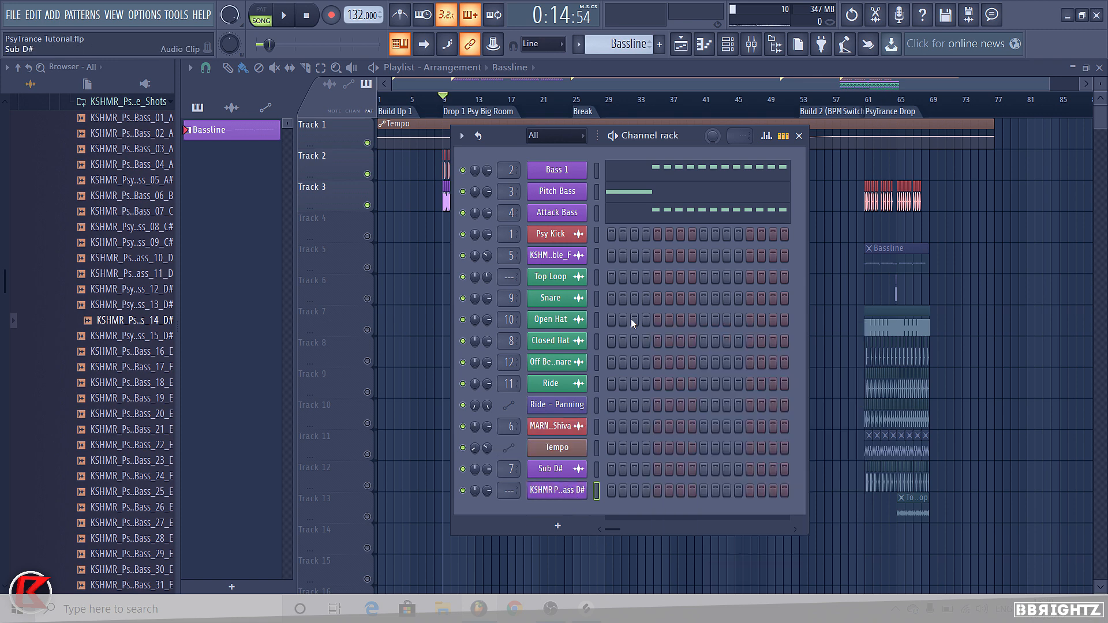
# Step: Move the Closed Hat, Snare, Open Hat, Ride and Off Beat Snare mixer tracks to inserts 16 through 20
pyautogui.click(751, 44)
pyautogui.click(612, 194)
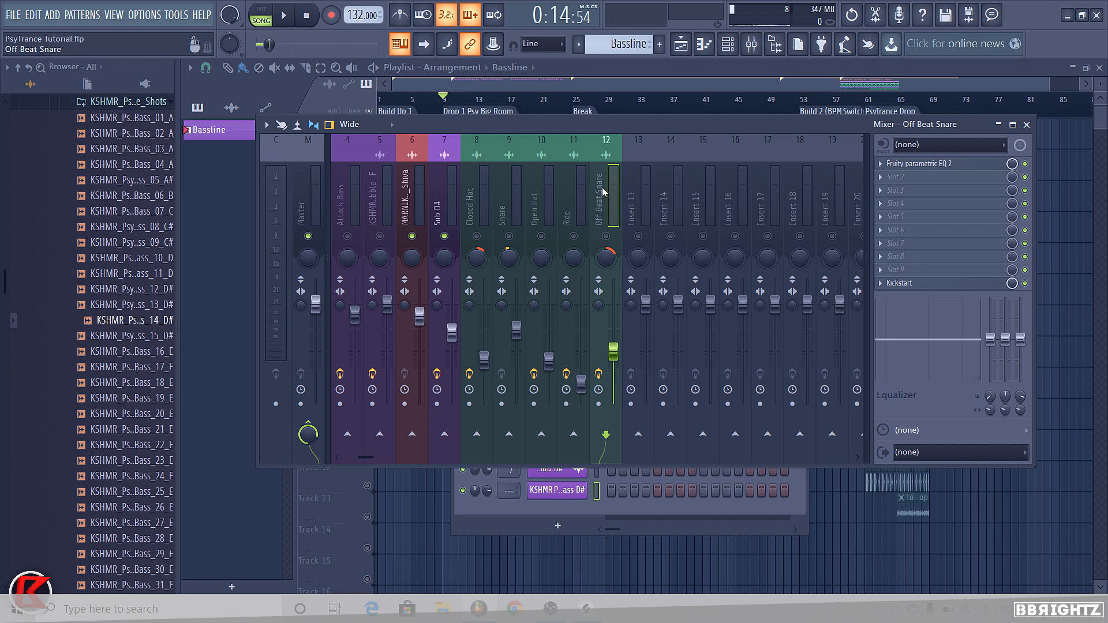
pyautogui.moveTo(603, 191); pyautogui.dragTo(843, 186)
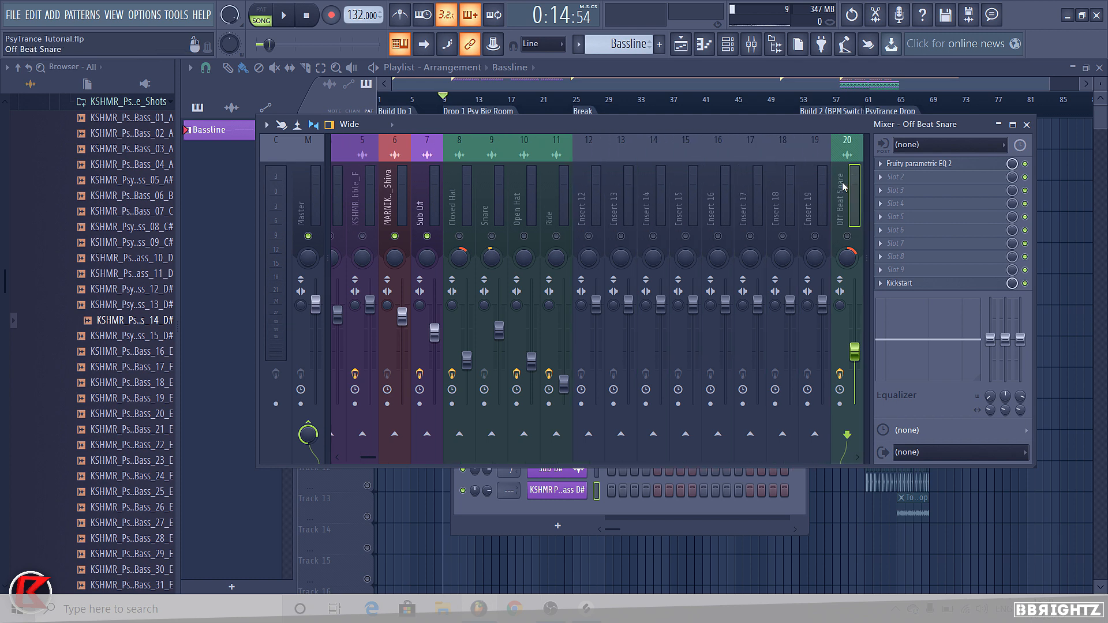
pyautogui.moveTo(554, 201); pyautogui.dragTo(816, 206)
pyautogui.moveTo(519, 206); pyautogui.dragTo(785, 206)
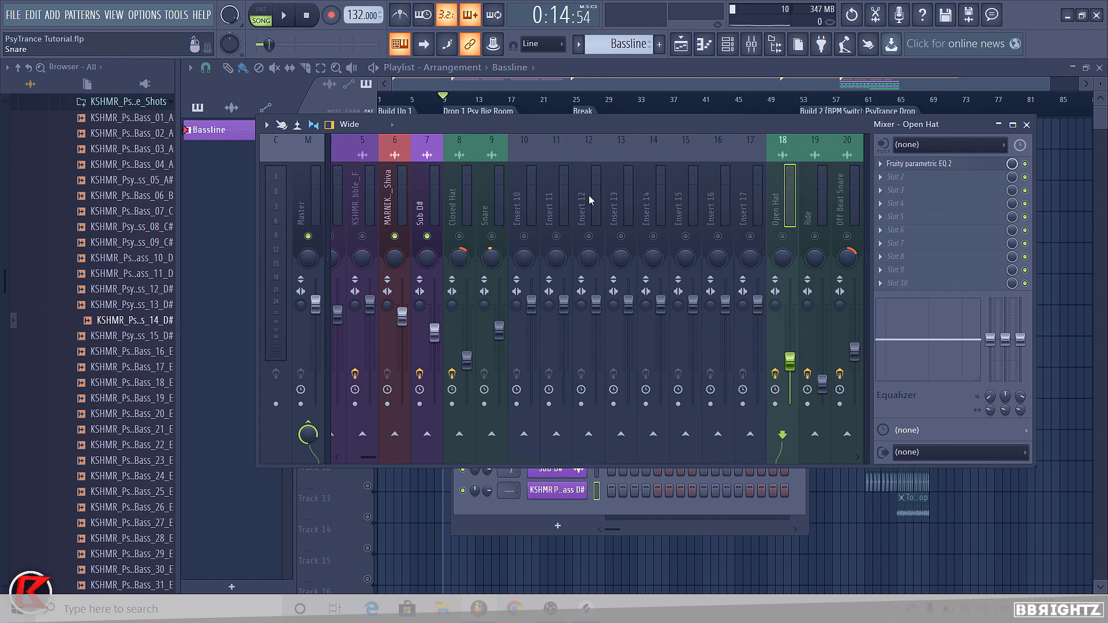
pyautogui.moveTo(590, 201); pyautogui.dragTo(773, 274)
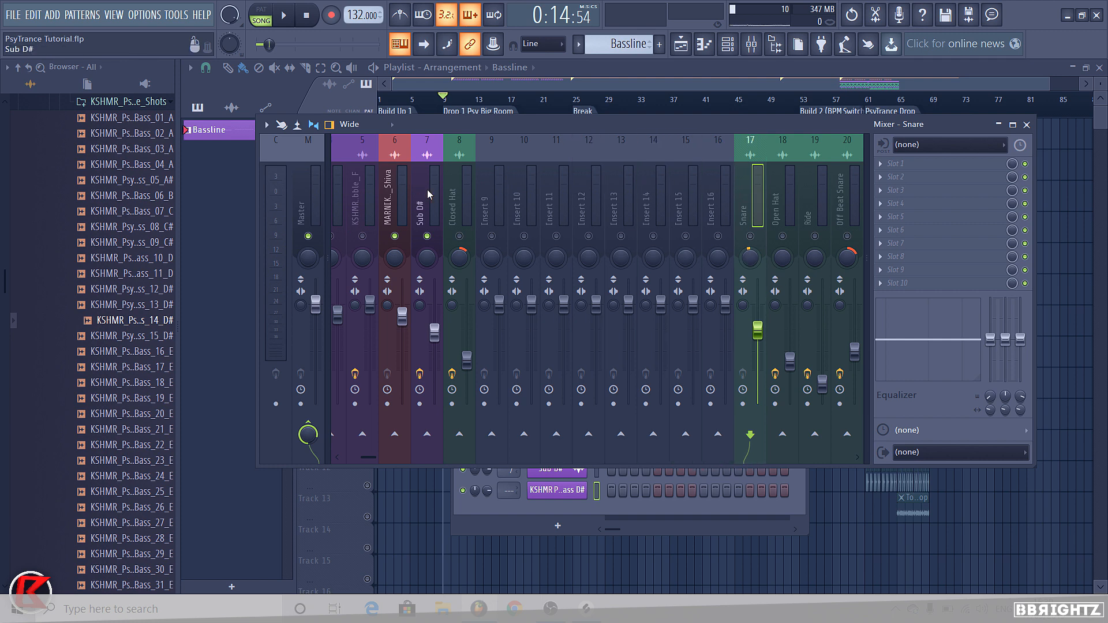
pyautogui.moveTo(463, 199); pyautogui.dragTo(696, 201)
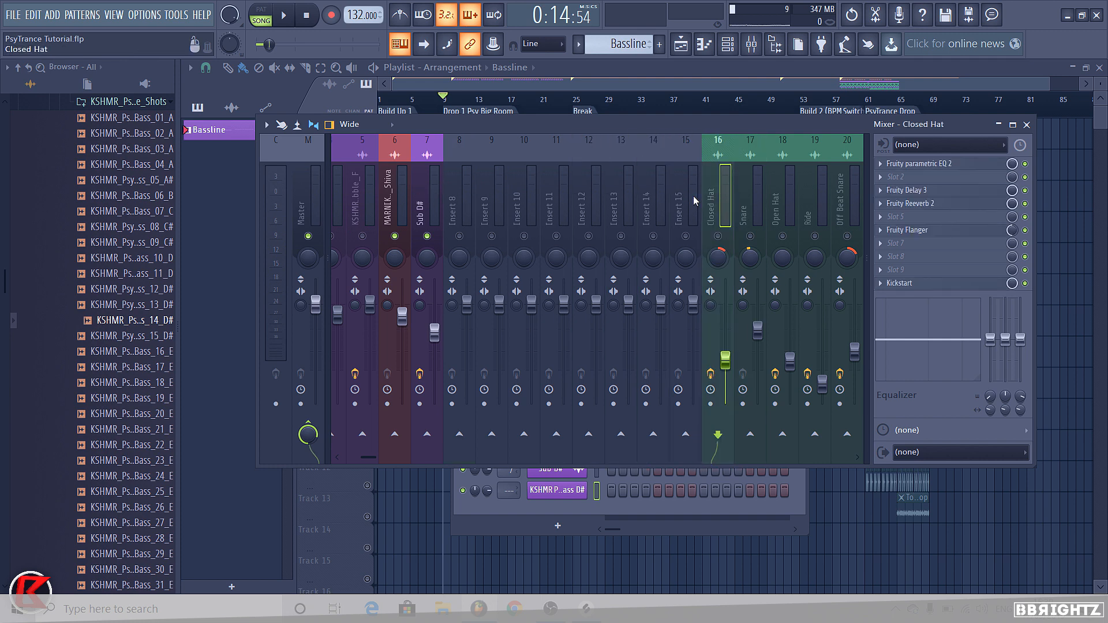
# Step: Route the KSHMR Psy Bass D# channel to mixer track 8 and return to the Channel rack
pyautogui.click(459, 195)
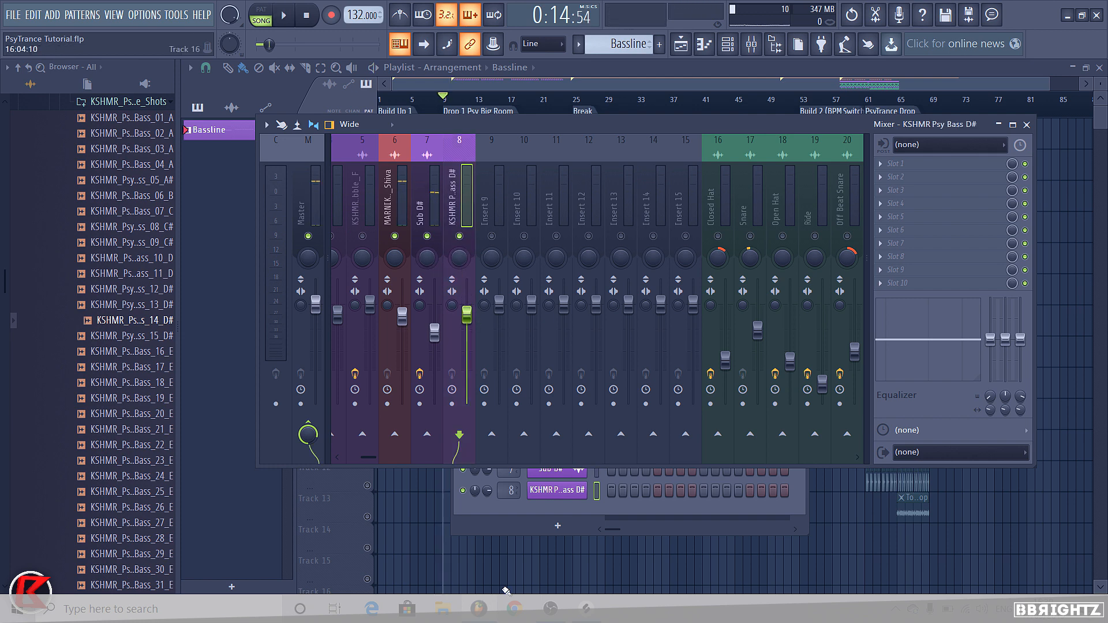
pyautogui.press('F9')
pyautogui.press('F6')
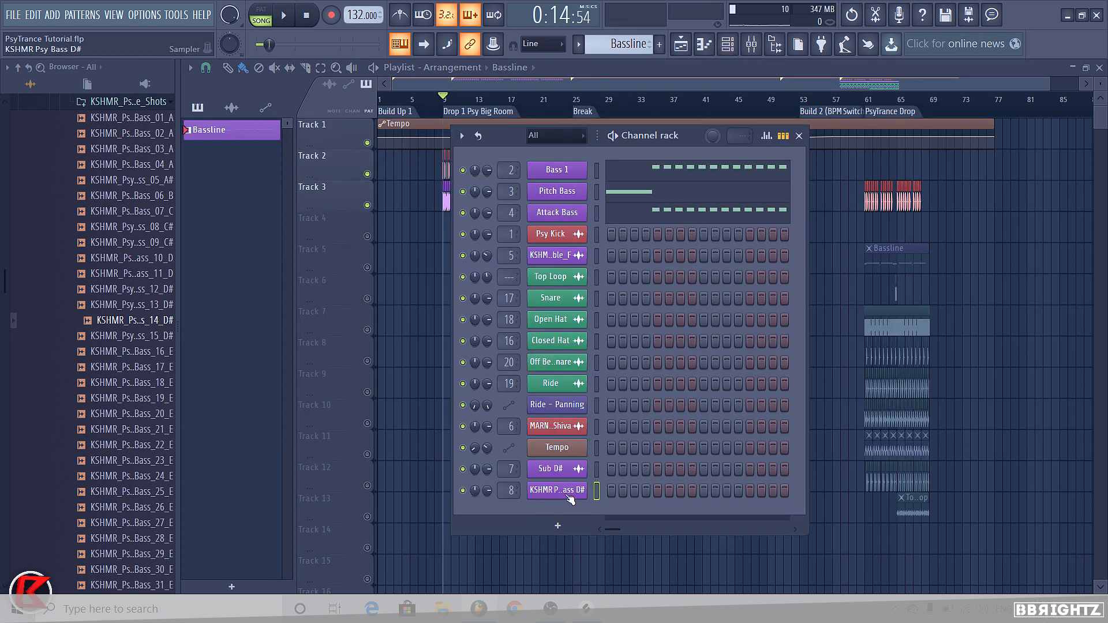
# Step: Place the KSHMR Psy Bass D# channel's sample in the Playlist as an audio clip on Track 5 at bar 57
pyautogui.click(568, 496)
pyautogui.click(558, 572)
pyautogui.rightClick(559, 572)
pyautogui.click(736, 52)
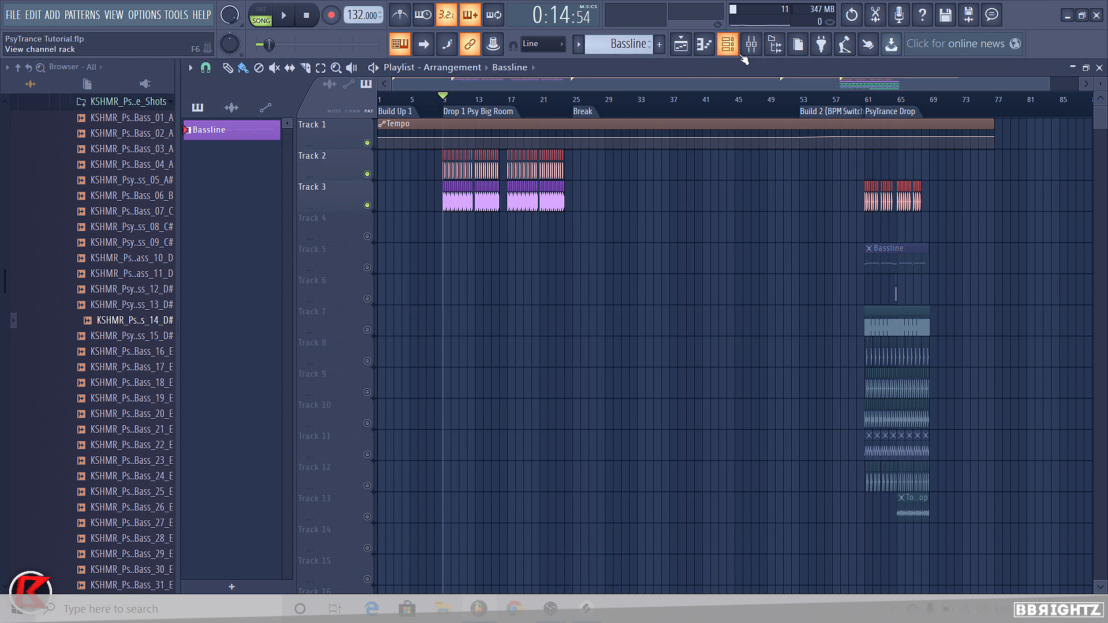
pyautogui.click(556, 496)
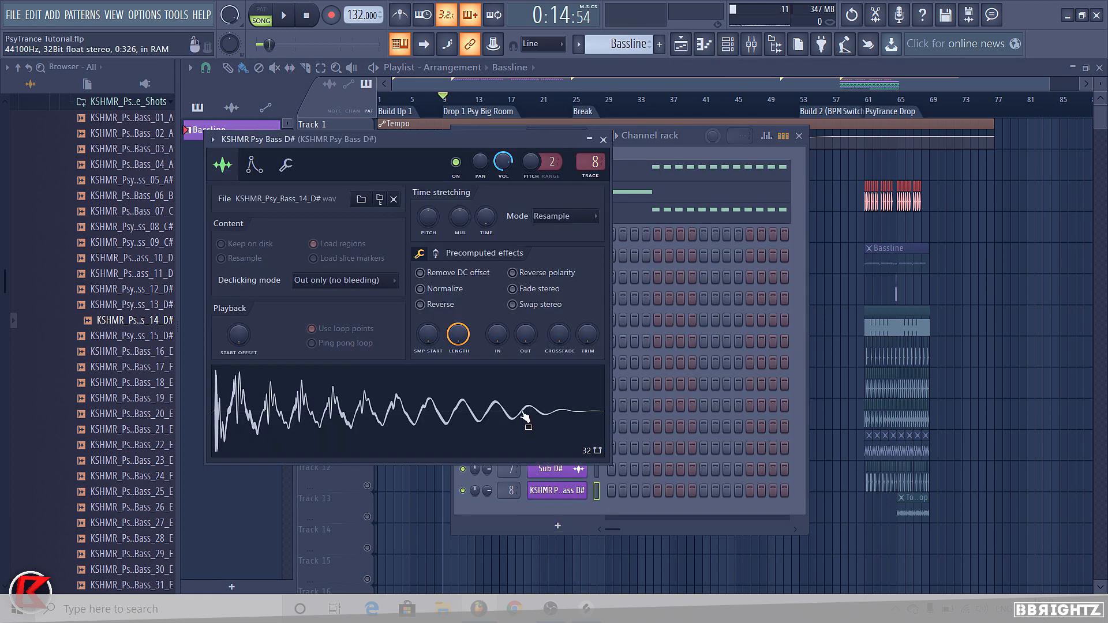
pyautogui.moveTo(525, 418); pyautogui.dragTo(833, 261)
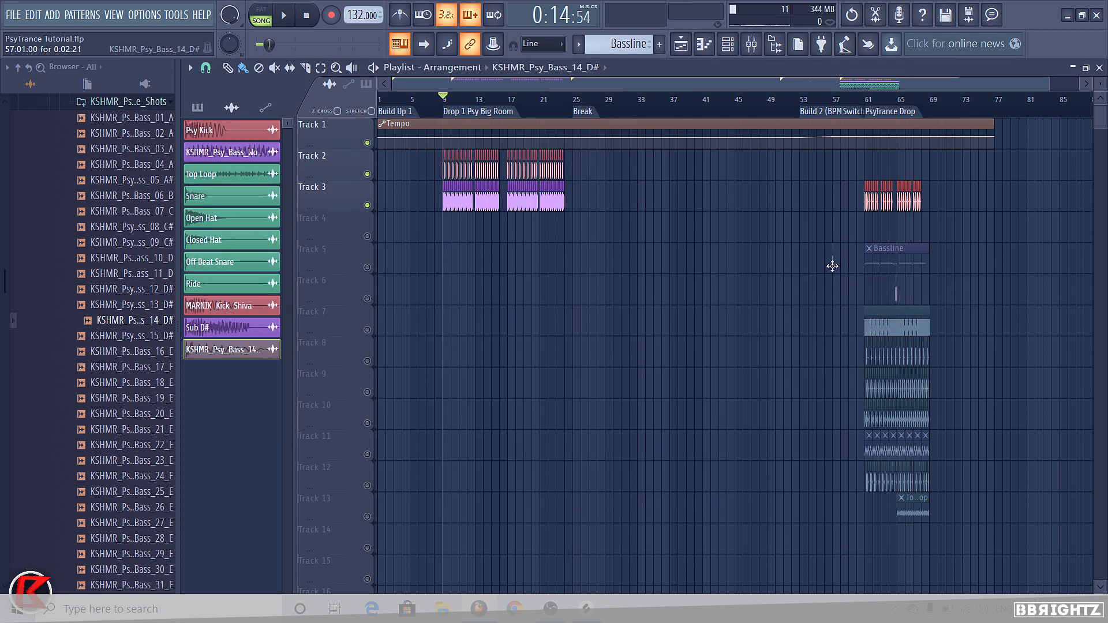
# Step: Show all channels in the Channel rack and route the KSHMR_Psy_Bass_14_D# audio clip channel to mixer track 8
pyautogui.click(728, 43)
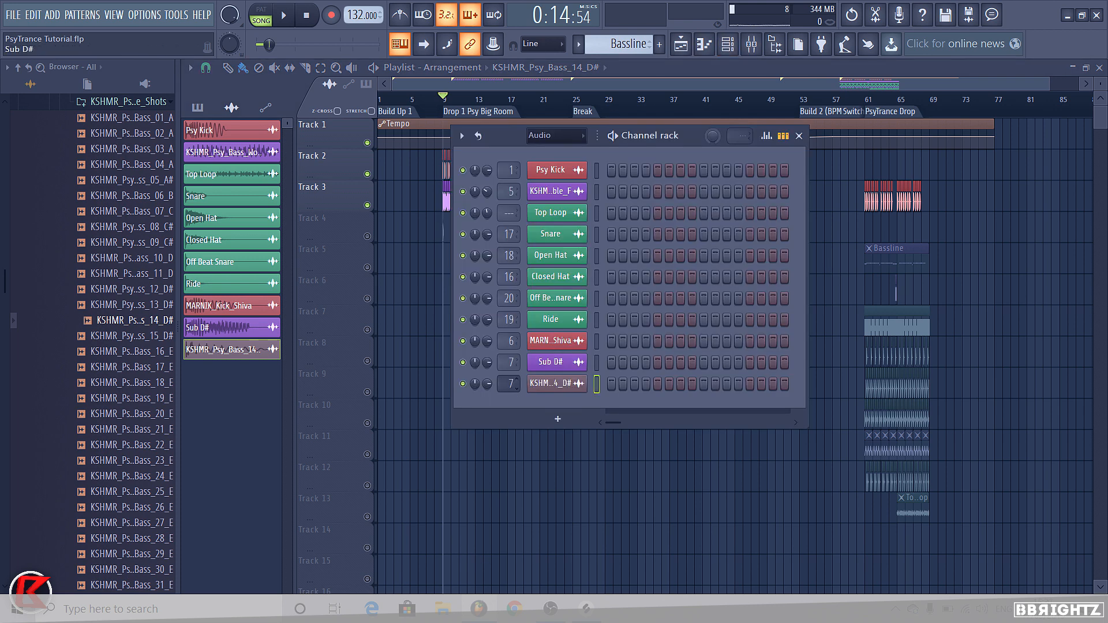
pyautogui.rightClick(555, 389)
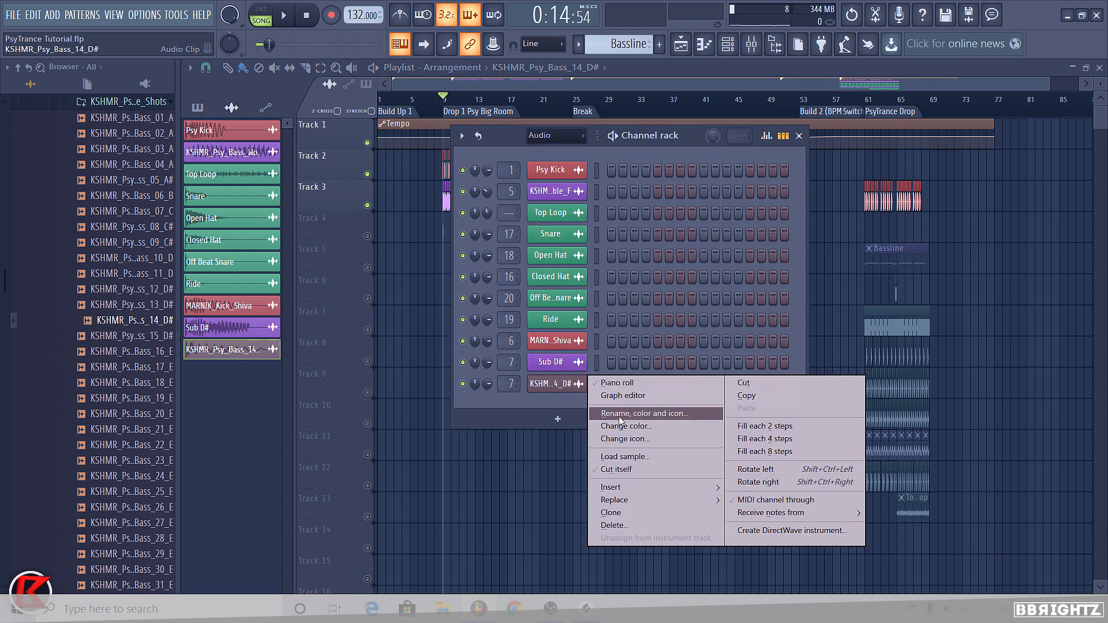
pyautogui.click(483, 401)
pyautogui.click(554, 135)
pyautogui.click(536, 151)
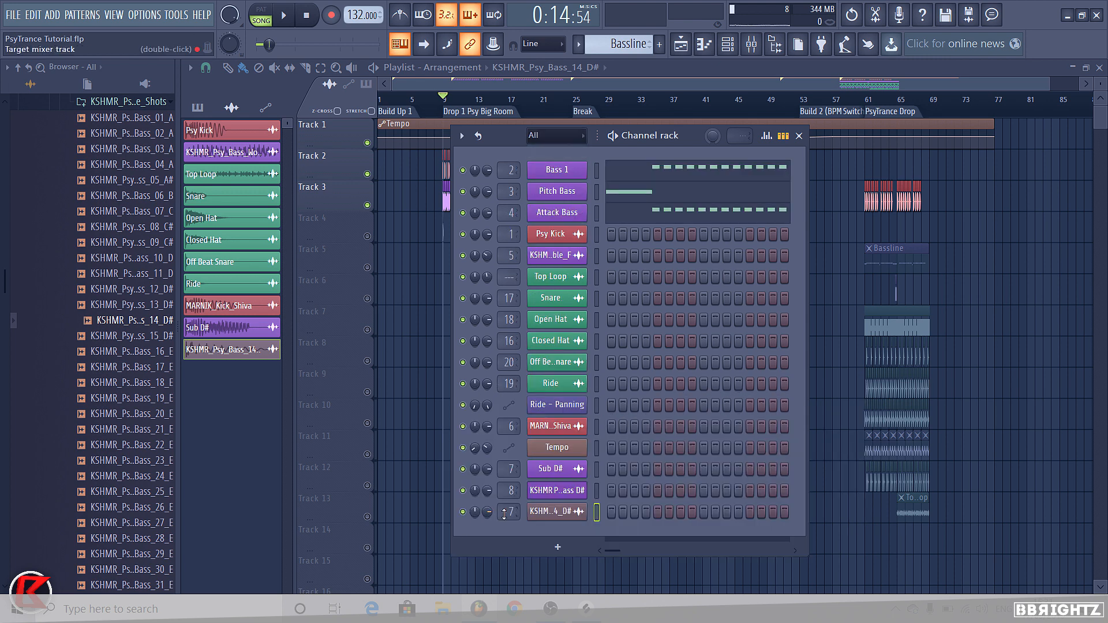
# Step: Rename the audio clip channel to KSHMR Psy Bass D# and colour it purple
pyautogui.rightClick(531, 517)
pyautogui.click(594, 449)
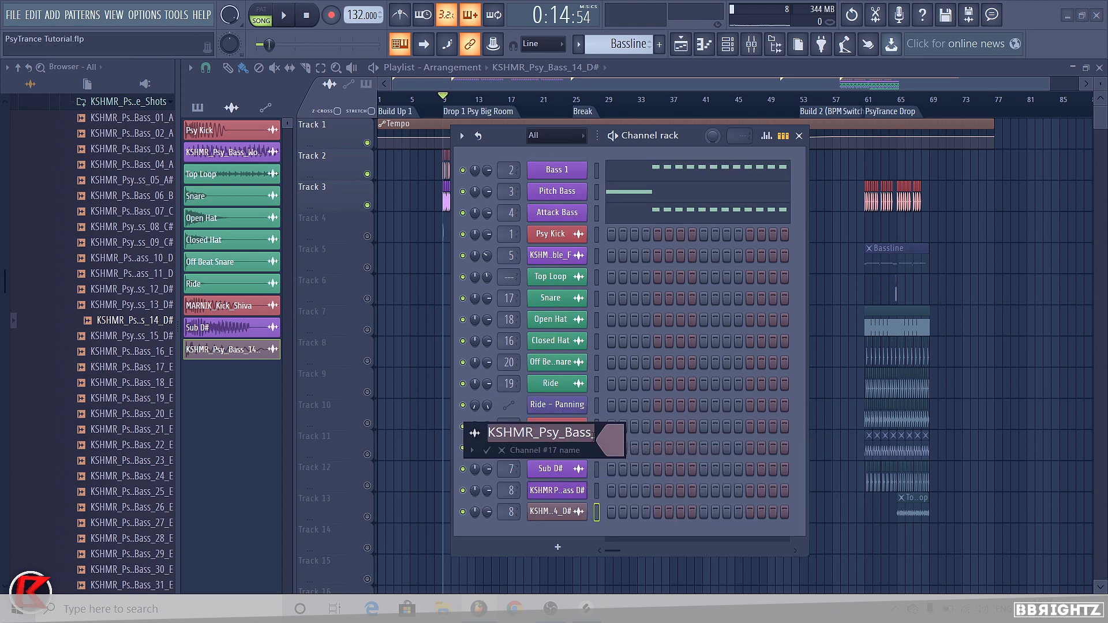
pyautogui.write('K')
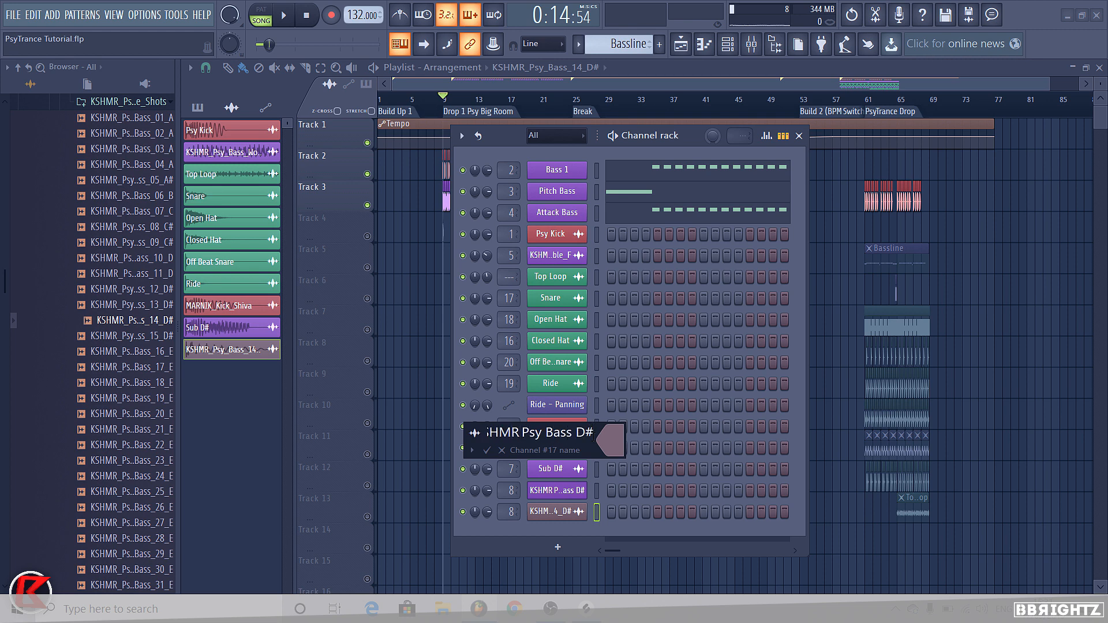
pyautogui.click(615, 454)
pyautogui.click(629, 412)
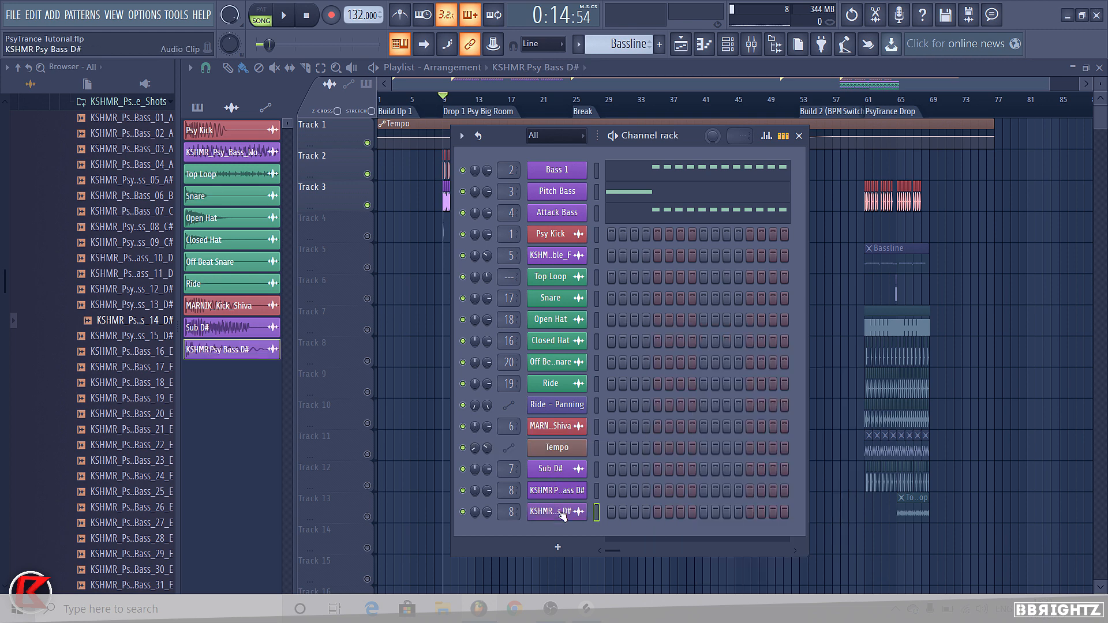
# Step: Close the Channel rack and examine the KSHMR Psy Bass D# clip on Track 4 at bar 9 in the Playlist
pyautogui.rightClick(578, 509)
pyautogui.click(620, 570)
pyautogui.press('F6')
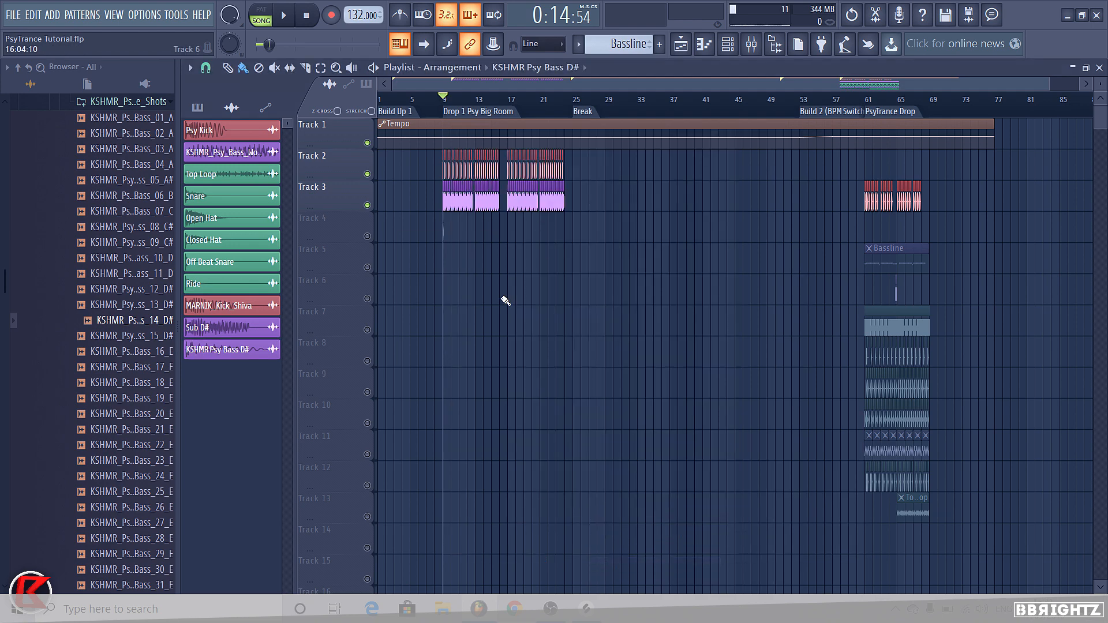
pyautogui.scroll(5, 404, 265)
pyautogui.scroll(10, 485, 260)
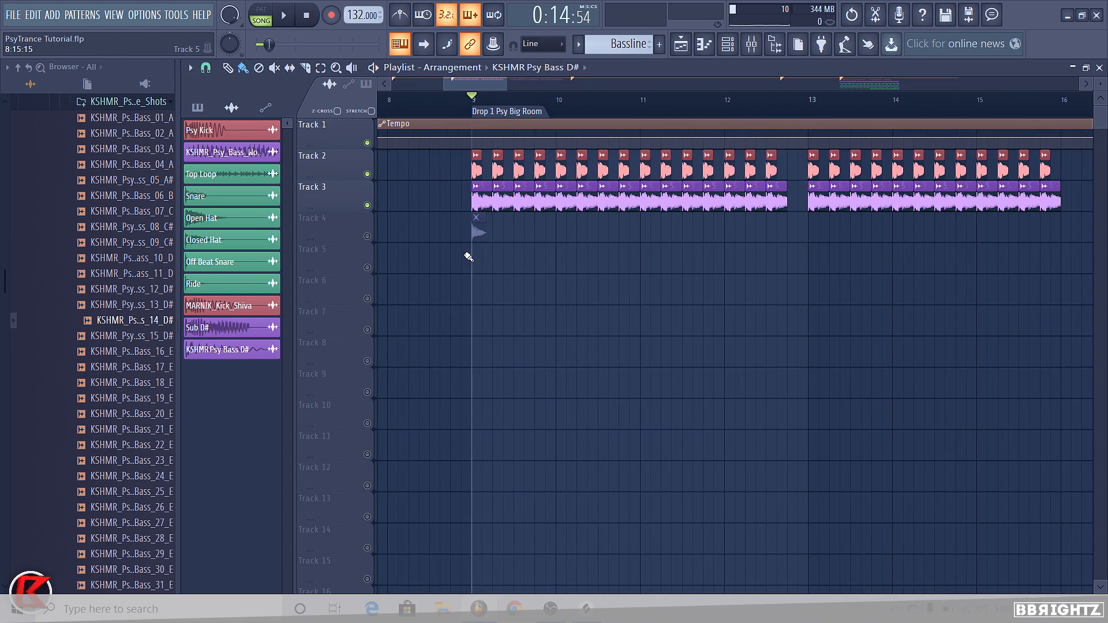
pyautogui.scroll(-10, 456, 226)
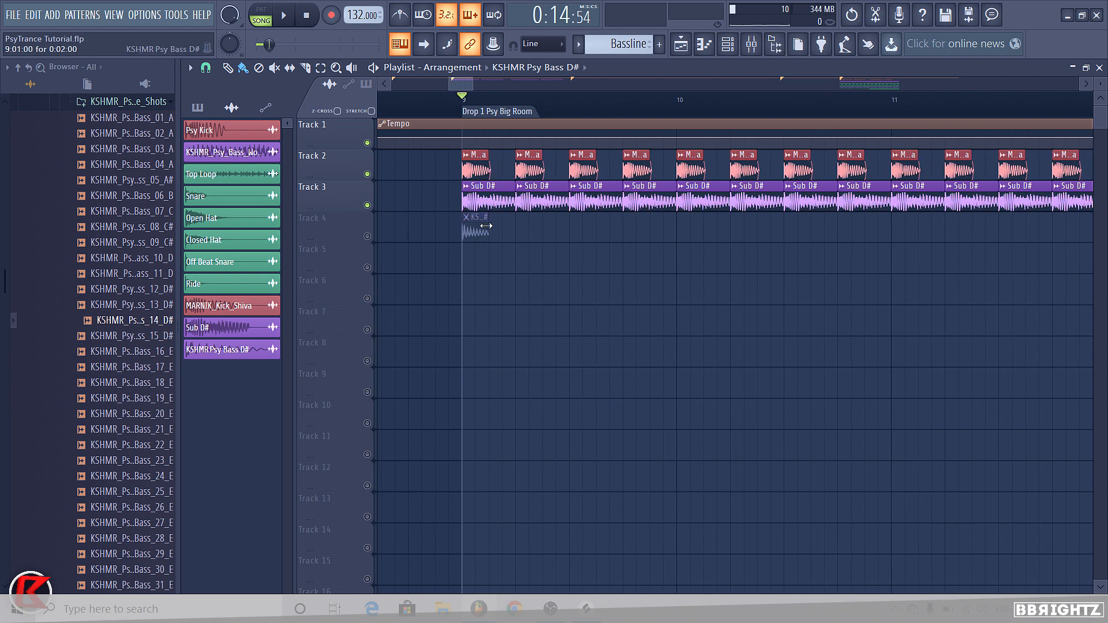
pyautogui.scroll(-10, 585, 326)
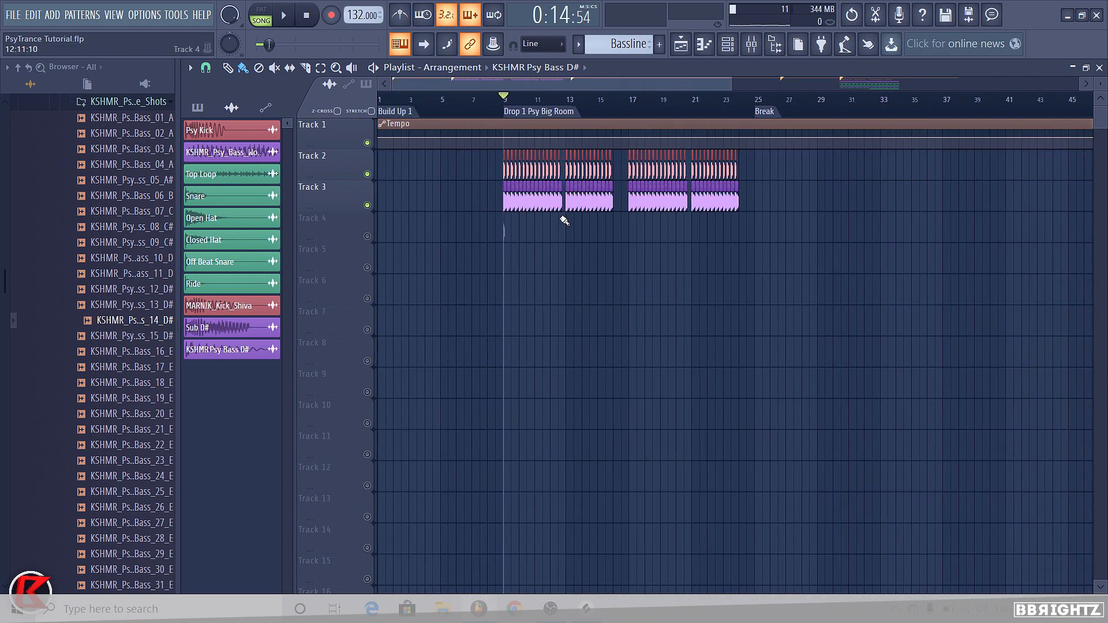
# Step: Enable all mixer tracks again and audition the PsyTrance Drop from bar 61
pyautogui.click(1019, 112)
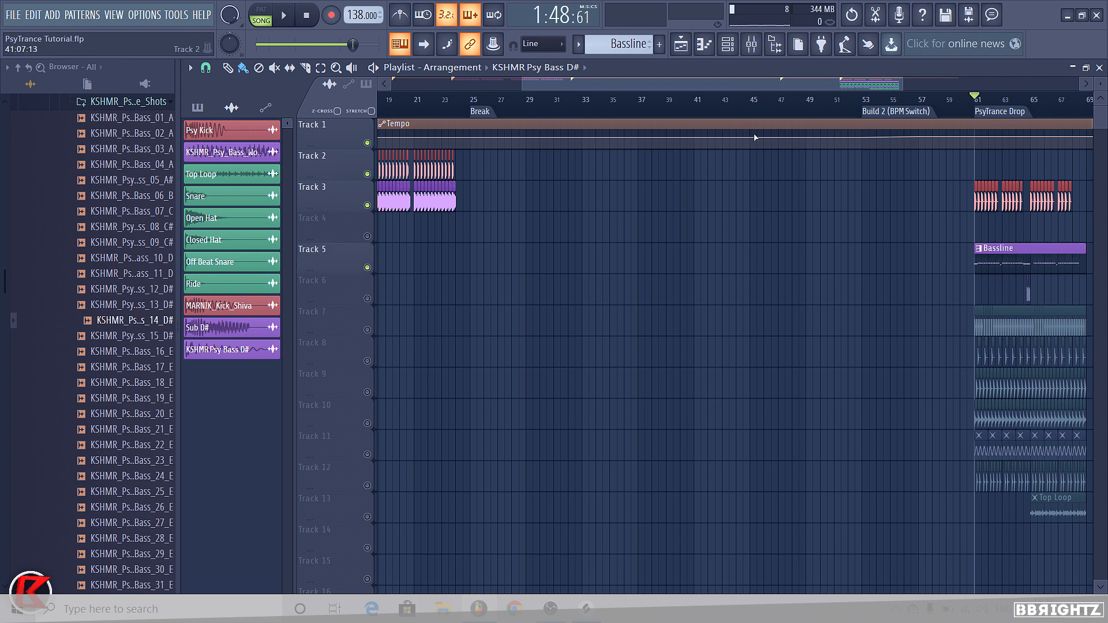
pyautogui.click(751, 44)
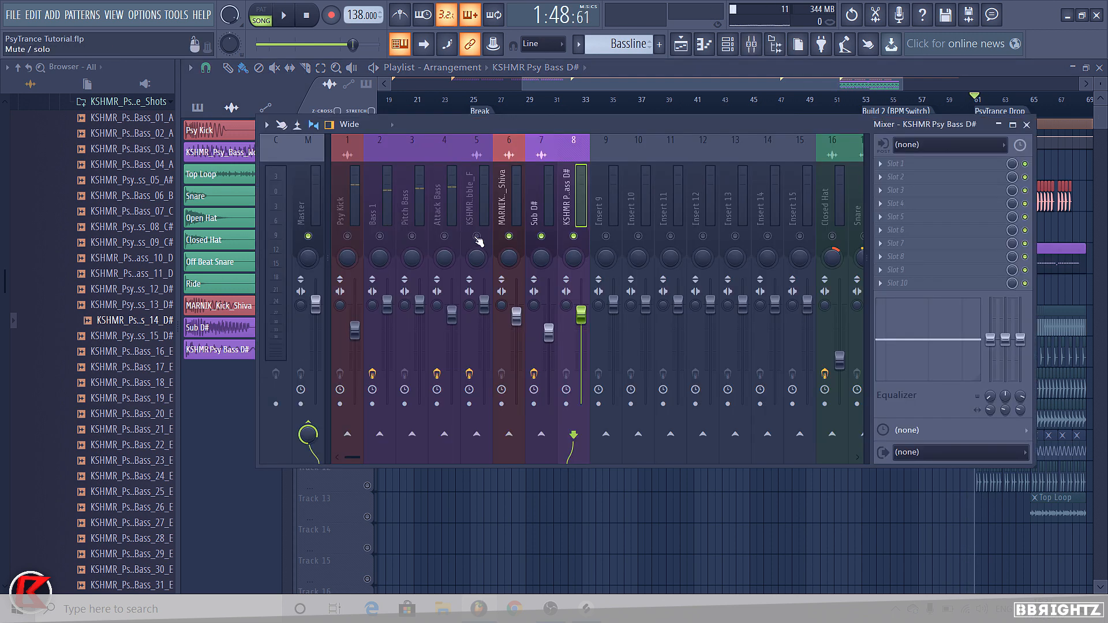
pyautogui.press('space')
pyautogui.press('F9')
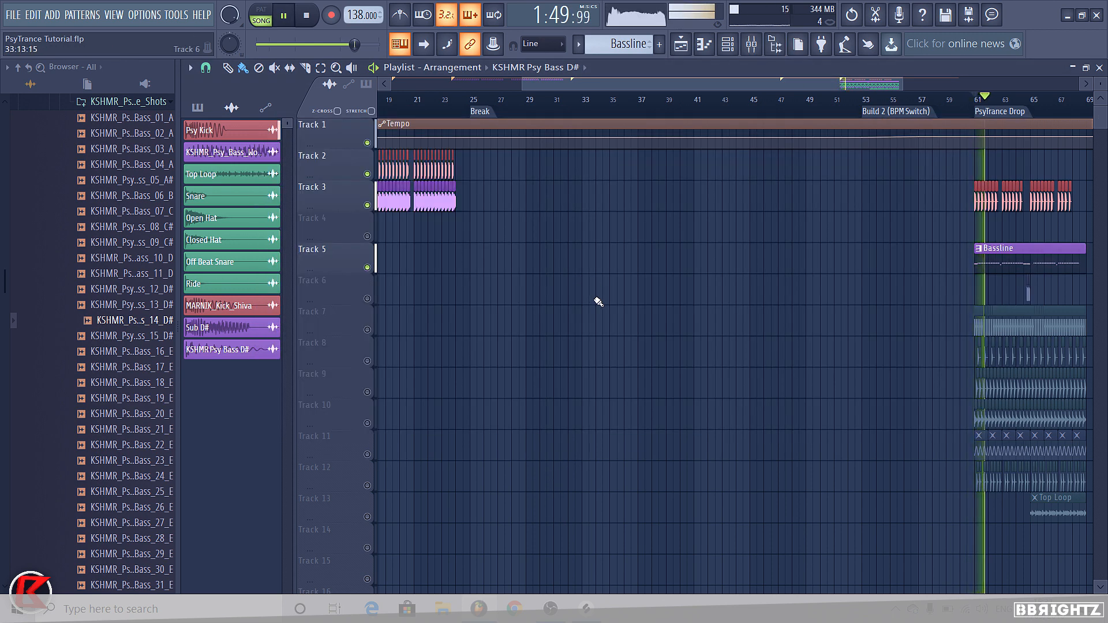
pyautogui.press('space')
# Step: Solo Playlist Track 4, which holds the KSHMR Psy Bass D# clip at the start of Drop 1
pyautogui.scroll(-3, 634, 268)
pyautogui.scroll(5, 441, 247)
pyautogui.scroll(4, 444, 233)
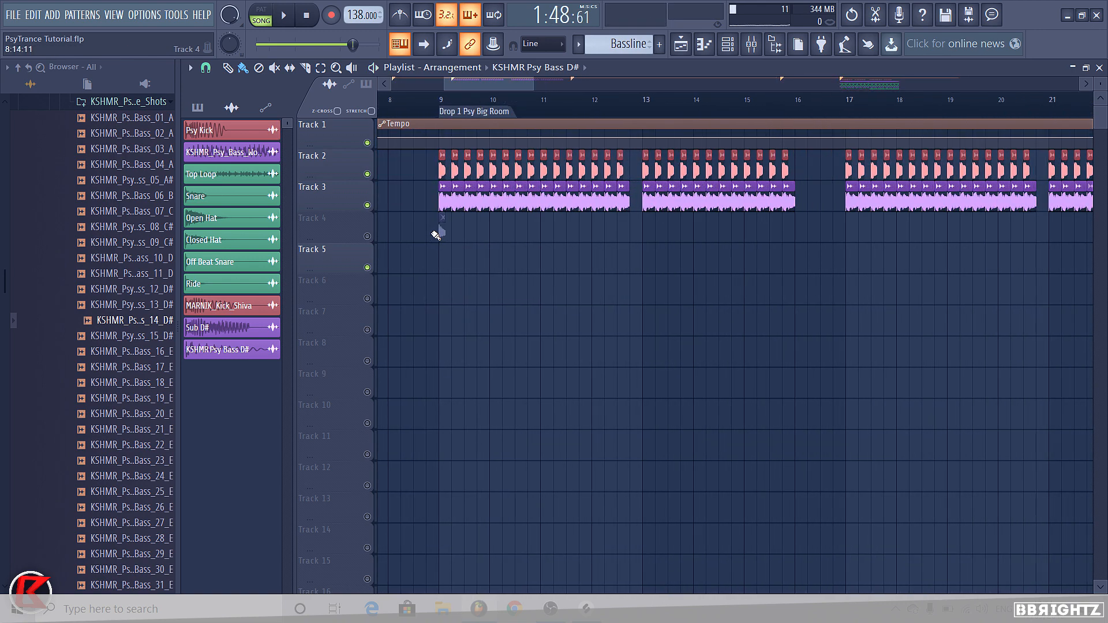
pyautogui.scroll(4, 443, 234)
pyautogui.keyDown('ctrl'); pyautogui.click(370, 239); pyautogui.keyUp('ctrl')
pyautogui.scroll(4, 460, 241)
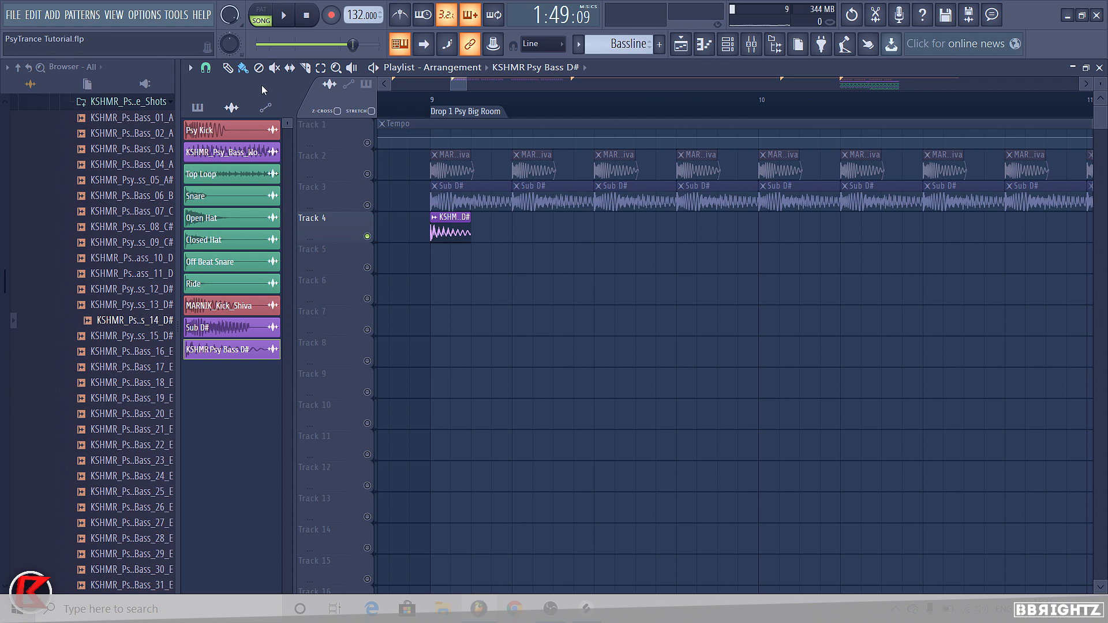
# Step: Set the Playlist snap to 1/3 beat
pyautogui.click(190, 68)
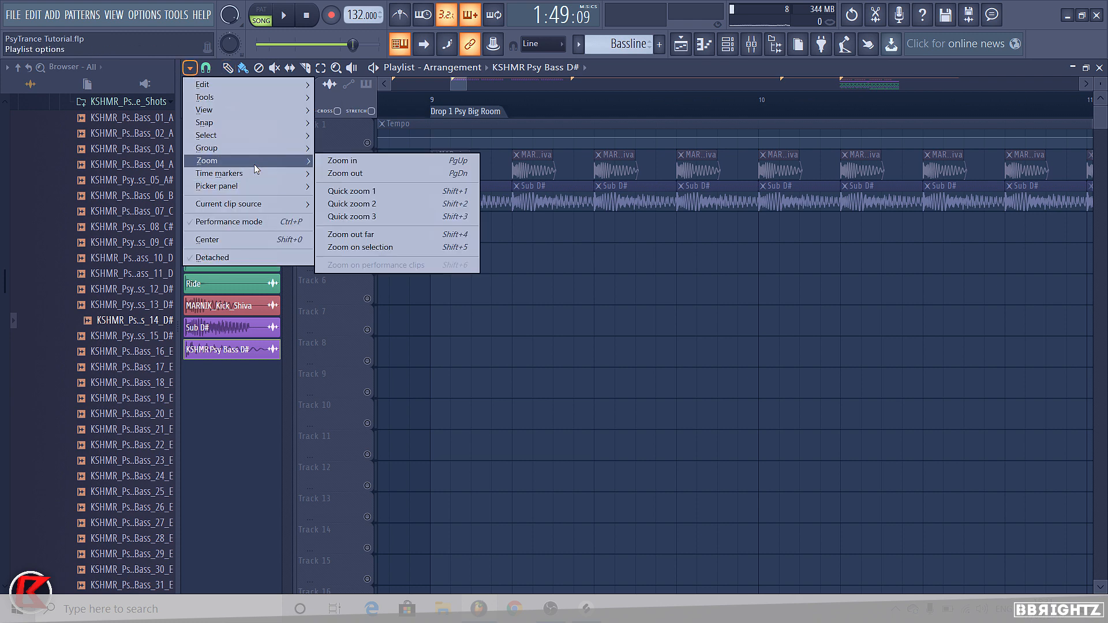
pyautogui.moveTo(242, 127)
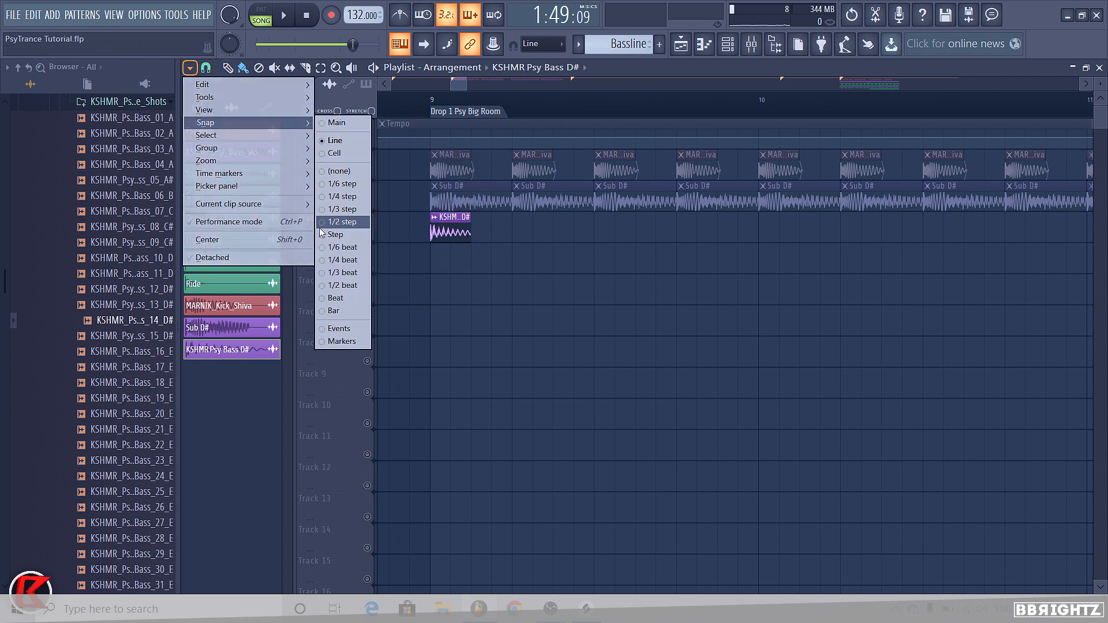
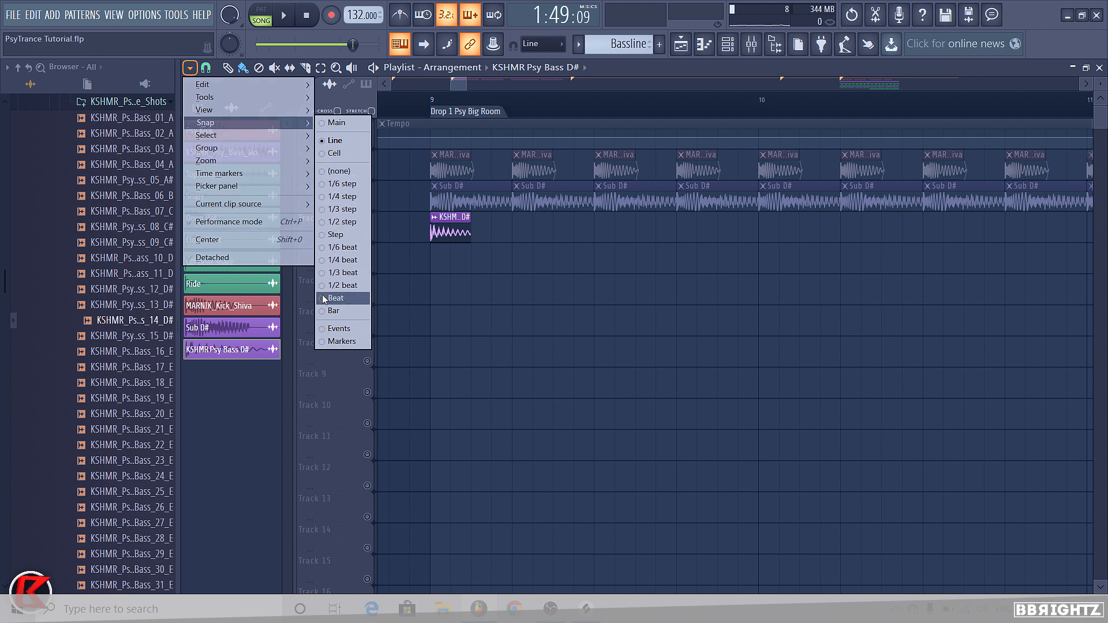
pyautogui.click(343, 273)
# Step: Trim the KSHMR Psy Bass D# clip to a third of a beat and repeat it along Track 4 from bar 9 through the start of bar 17
pyautogui.rightClick(467, 238)
pyautogui.moveTo(463, 236); pyautogui.dragTo(955, 269)
pyautogui.scroll(-3, 580, 230)
pyautogui.moveTo(868, 273); pyautogui.dragTo(813, 213)
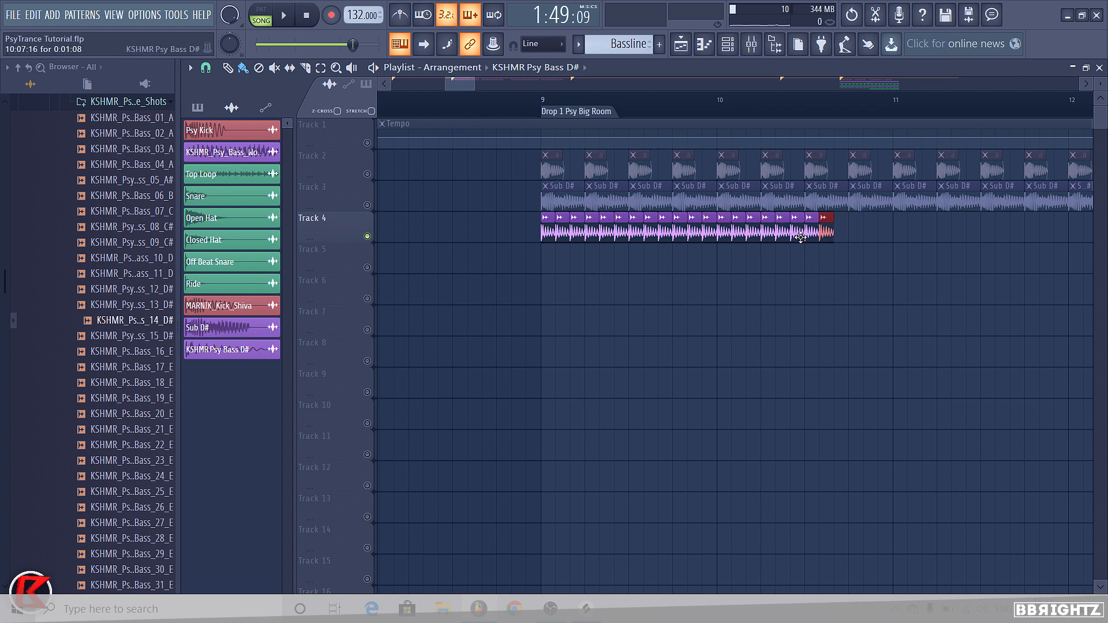
pyautogui.hotkey('ctrl', 'b')
pyautogui.hotkey('ctrl', 'b')
pyautogui.hotkey('ctrl', 'b')
pyautogui.hotkey('ctrl', 'b')
pyautogui.hotkey('ctrl', 'b')
pyautogui.hotkey('ctrl', 'b')
pyautogui.hotkey('ctrl', 'b')
pyautogui.hotkey('ctrl', 'b')
pyautogui.hotkey('ctrl', 'b')
pyautogui.hotkey('ctrl', 'b')
pyautogui.hotkey('ctrl', 'b')
pyautogui.hotkey('ctrl', 'b')
pyautogui.hotkey('ctrl', 'b')
pyautogui.hotkey('ctrl', 'b')
pyautogui.hotkey('ctrl', 'b')
pyautogui.hotkey('ctrl', 'b')
pyautogui.hotkey('ctrl', 'b')
pyautogui.hotkey('ctrl', 'b')
pyautogui.hotkey('ctrl', 'b')
pyautogui.hotkey('ctrl', 'b')
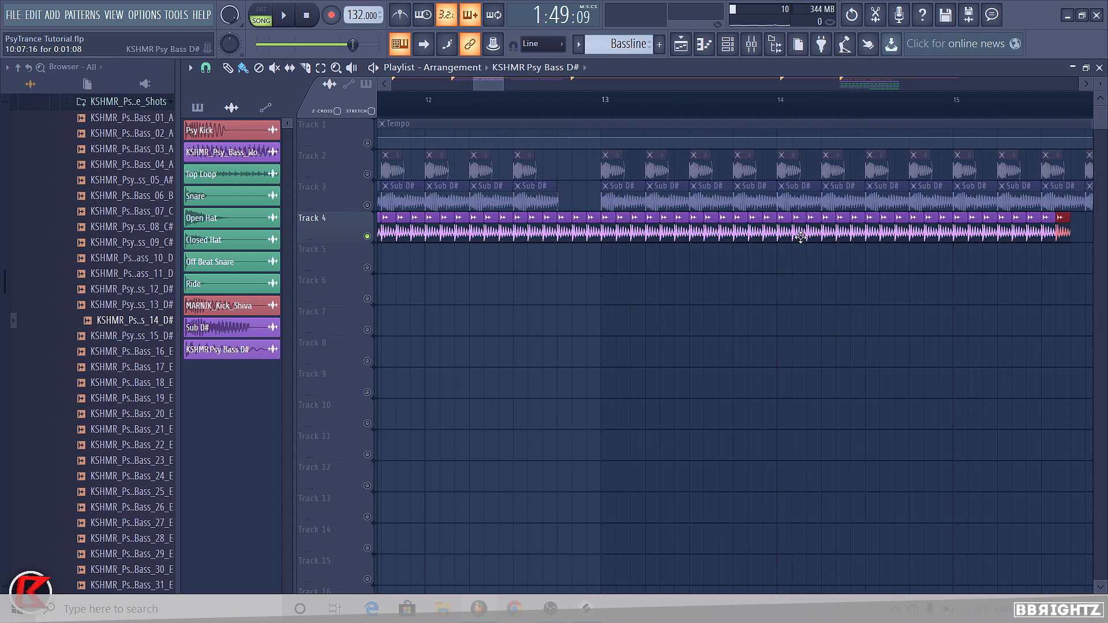
pyautogui.hotkey('ctrl', 'b')
pyautogui.hotkey('ctrl', 'b')
pyautogui.hotkey('ctrl', 'b')
pyautogui.hotkey('ctrl', 'b')
pyautogui.hotkey('ctrl', 'b')
pyautogui.hotkey('ctrl', 'b')
pyautogui.hotkey('ctrl', 'b')
pyautogui.hotkey('ctrl', 'b')
pyautogui.hotkey('ctrl', 'b')
pyautogui.hotkey('ctrl', 'b')
pyautogui.hotkey('ctrl', 'b')
pyautogui.hotkey('ctrl', 'b')
pyautogui.hotkey('ctrl', 'b')
pyautogui.hotkey('ctrl', 'b')
pyautogui.hotkey('ctrl', 'b')
pyautogui.hotkey('ctrl', 'b')
pyautogui.hotkey('ctrl', 'b')
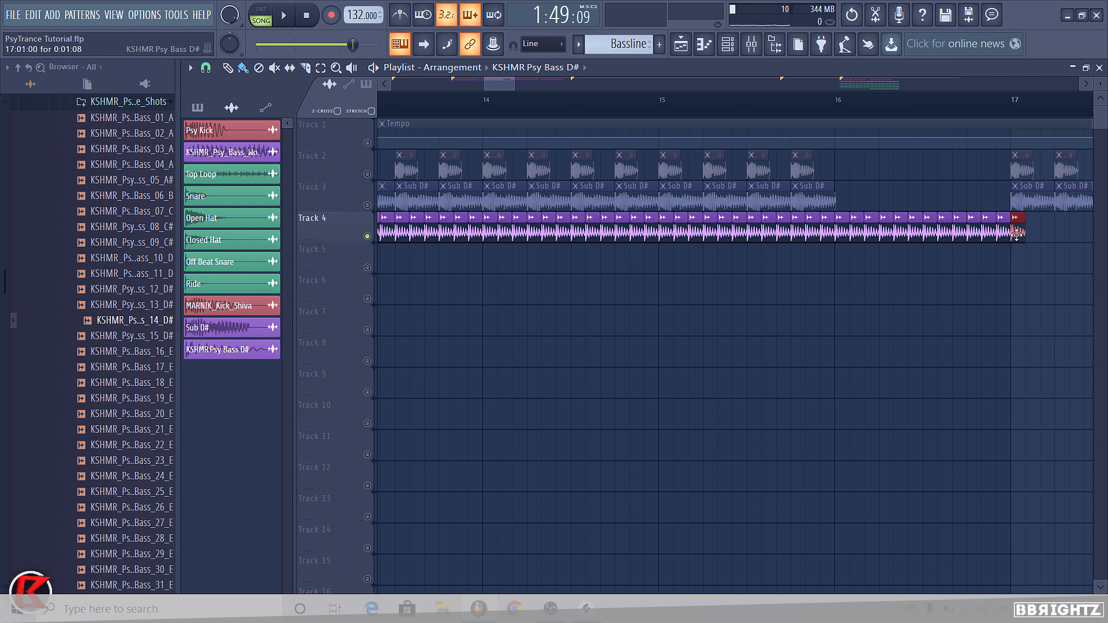
# Step: Delete the Track 4 bass clips from bar 16 onward and in the short gap before bar 13, matching the Sub D# gaps
pyautogui.moveTo(1016, 235); pyautogui.dragTo(849, 223)
pyautogui.scroll(-7, 803, 247)
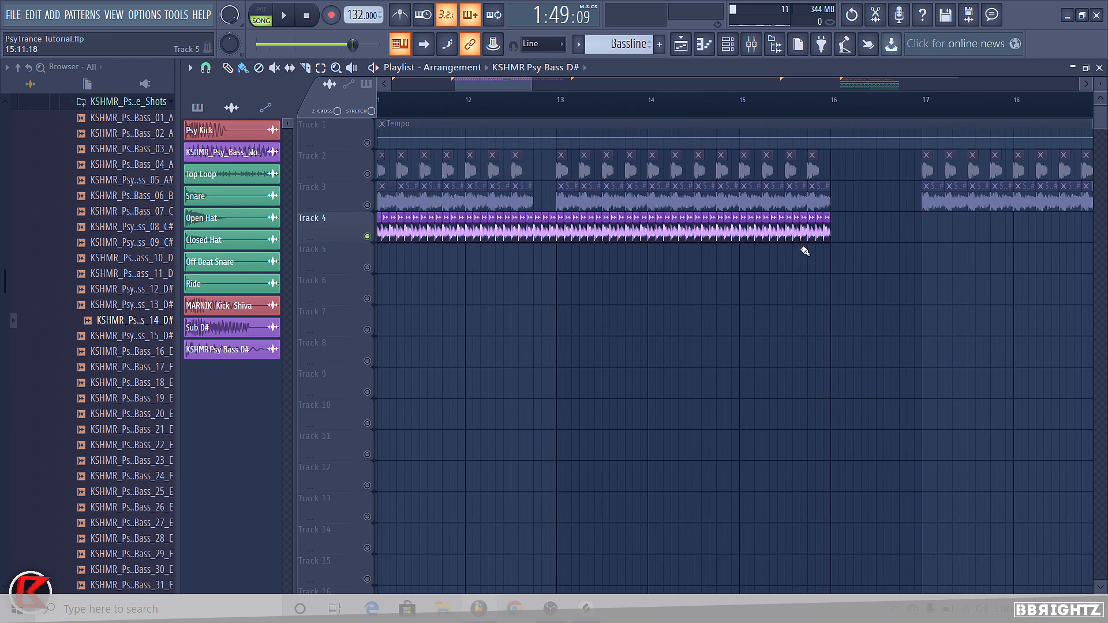
pyautogui.scroll(7, 669, 233)
pyautogui.moveTo(707, 233); pyautogui.dragTo(737, 235)
pyautogui.scroll(-6, 658, 258)
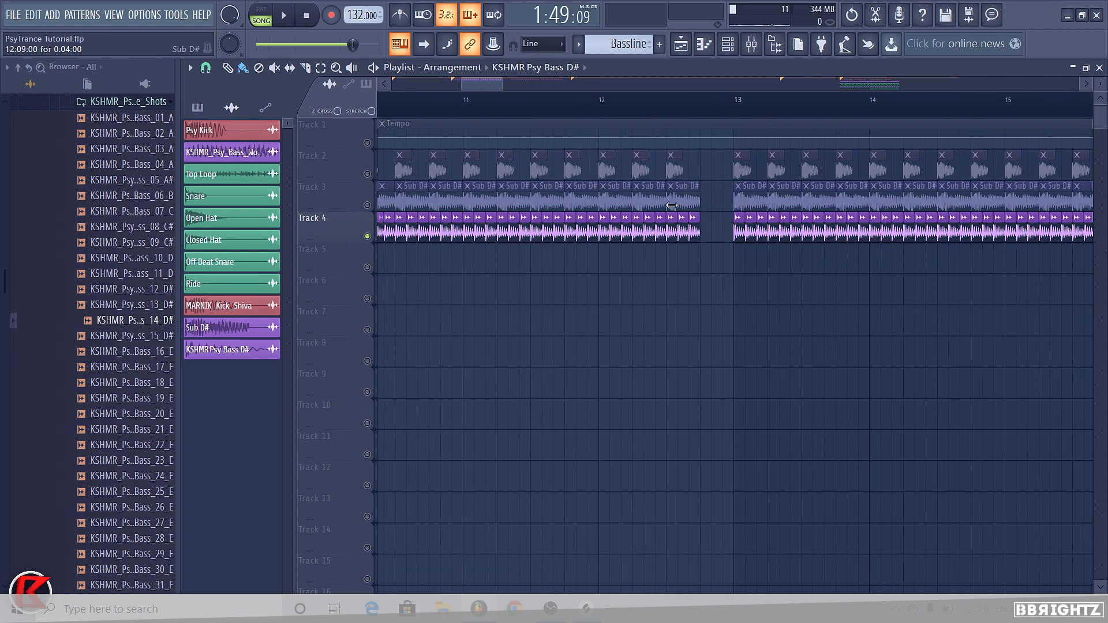
# Step: Duplicate the Track 4 bass clips of bars 9 to 15 so that the copy starts at bar 17
pyautogui.moveTo(677, 258); pyautogui.dragTo(331, 236)
pyautogui.moveTo(633, 230); pyautogui.dragTo(934, 223)
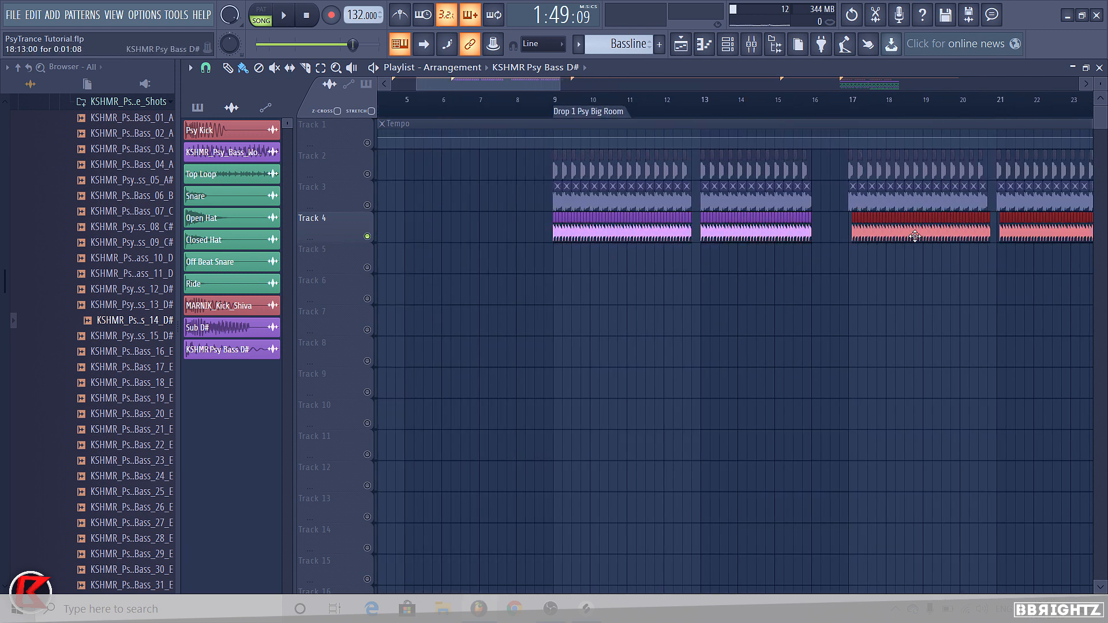
pyautogui.hotkey('ctrl', 'd')
# Step: Set the Playlist snap back to Line
pyautogui.click(189, 67)
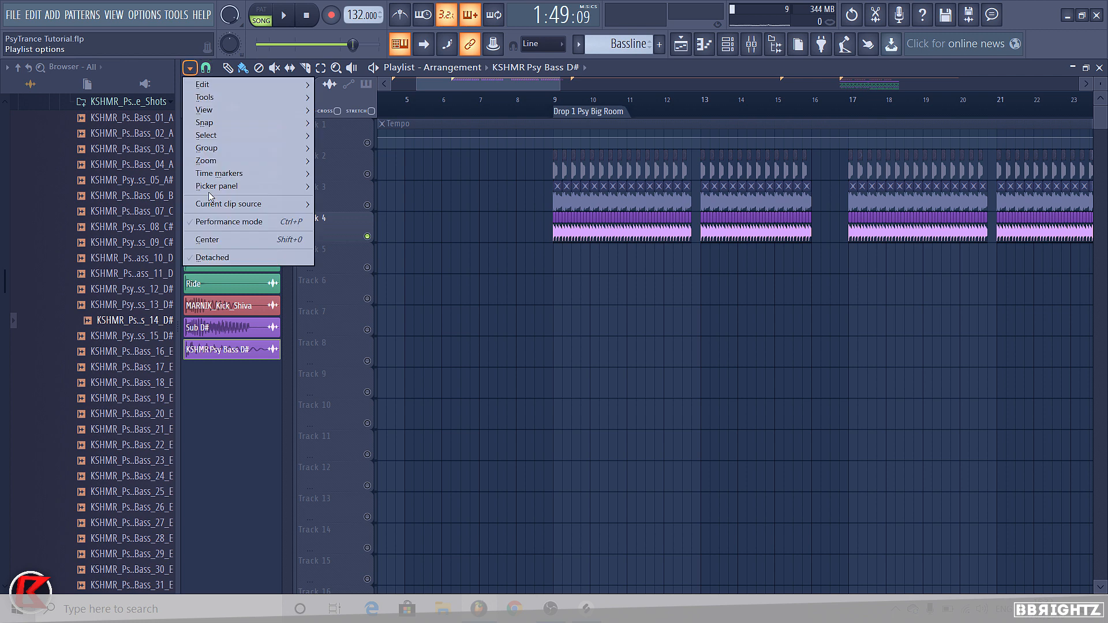
pyautogui.click(338, 140)
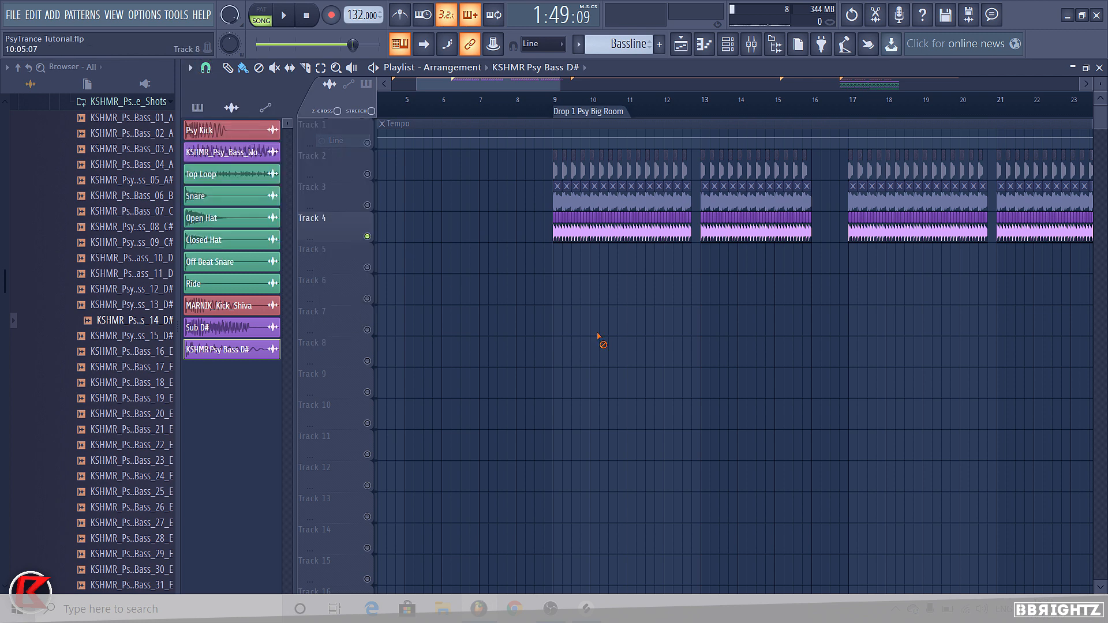
pyautogui.click(644, 223)
# Step: Play the drop from bar 9 and lower the level of the KSHMR Psy Bass D# mixer track
pyautogui.click(577, 115)
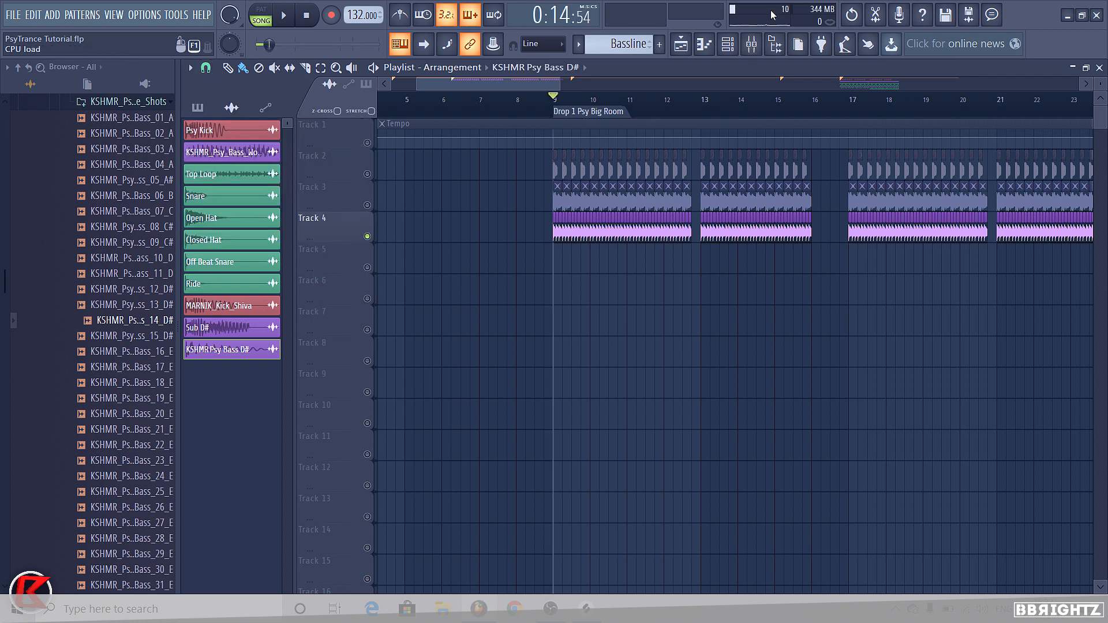
pyautogui.press('F9')
pyautogui.moveTo(583, 333); pyautogui.dragTo(582, 337)
pyautogui.press('space')
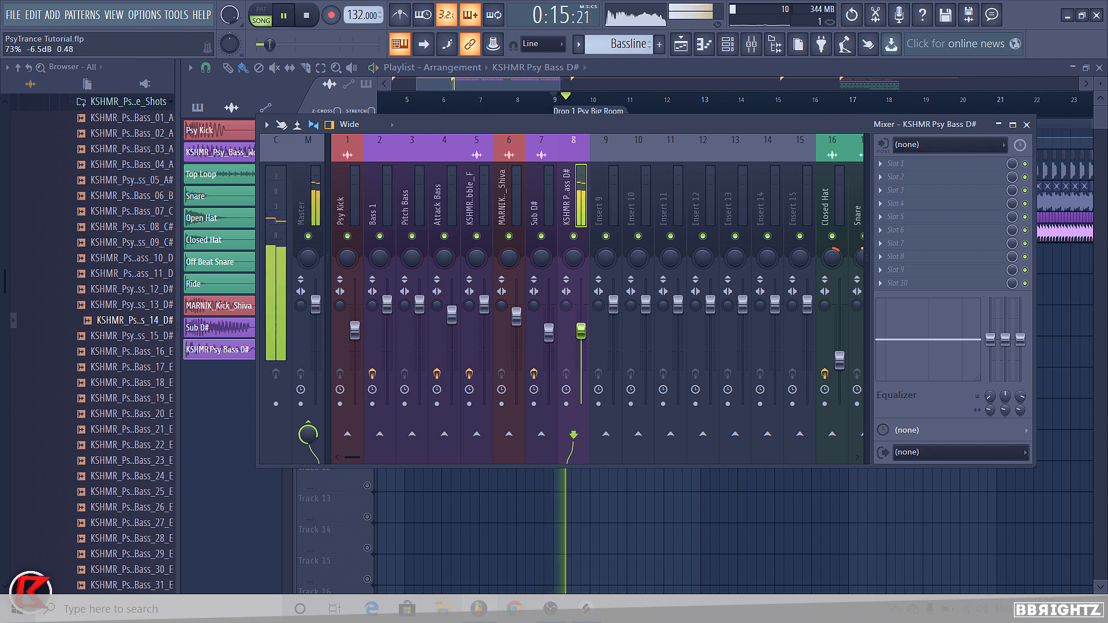
pyautogui.press('space')
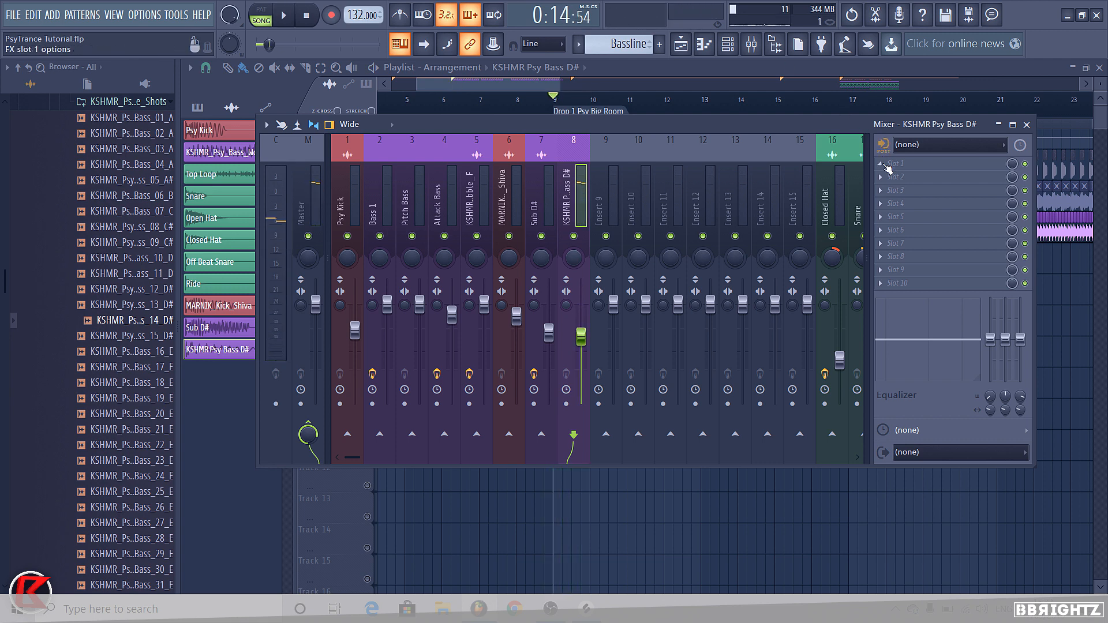
# Step: Load Fruity Parametric EQ 2 in slot 1 of the KSHMR Psy Bass D# mixer track and play the bass to check its spectrum
pyautogui.click(888, 167)
pyautogui.click(571, 166)
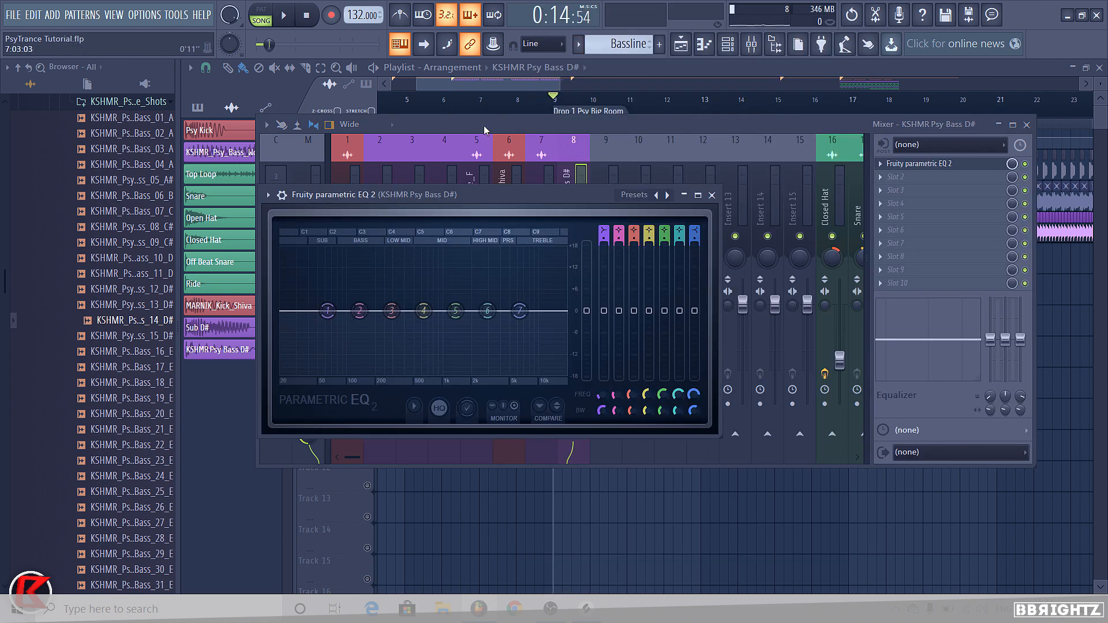
pyautogui.press('space')
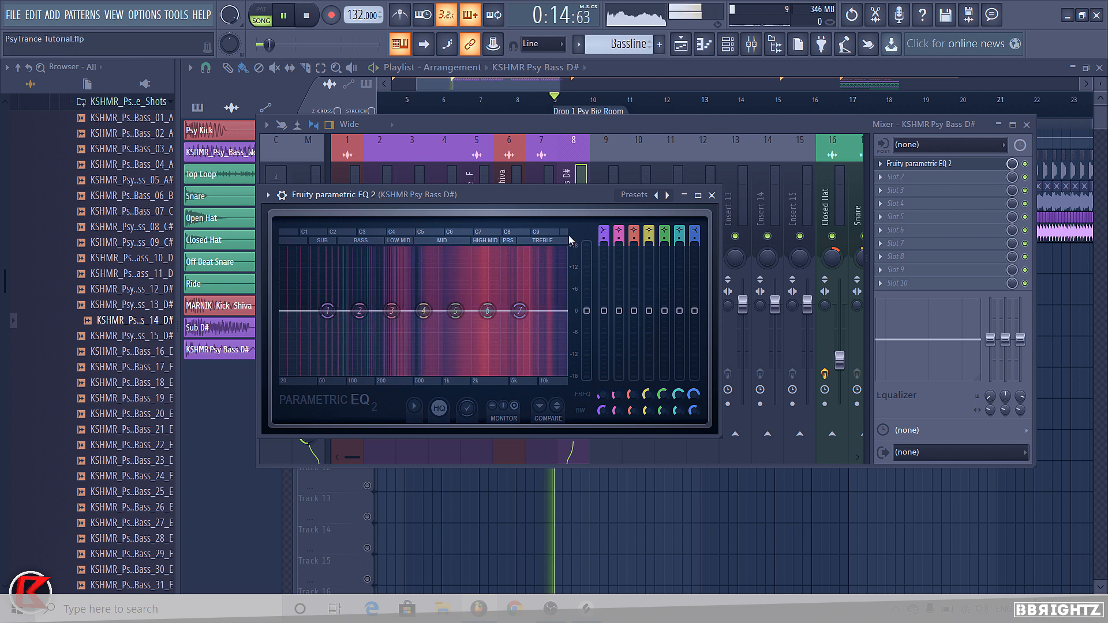
pyautogui.press('space')
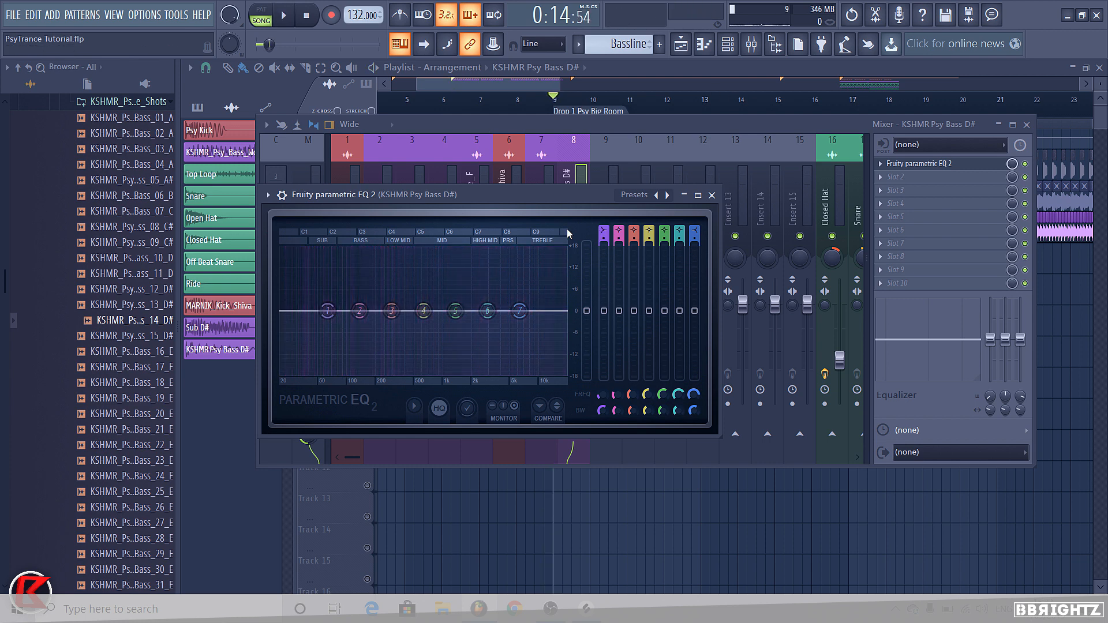
# Step: Load the 20Hz + 18kHz cut preset in the EQ and raise the band 1 high-pass cutoff to slightly above 100 Hz during playback
pyautogui.click(657, 198)
pyautogui.press('space')
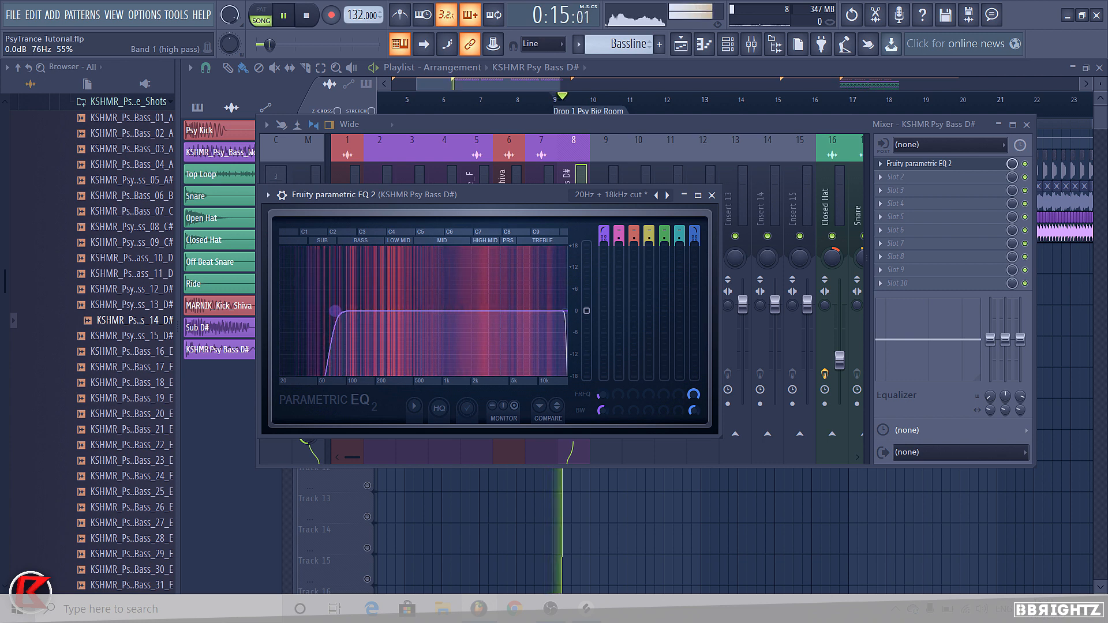
pyautogui.moveTo(335, 312); pyautogui.dragTo(362, 316)
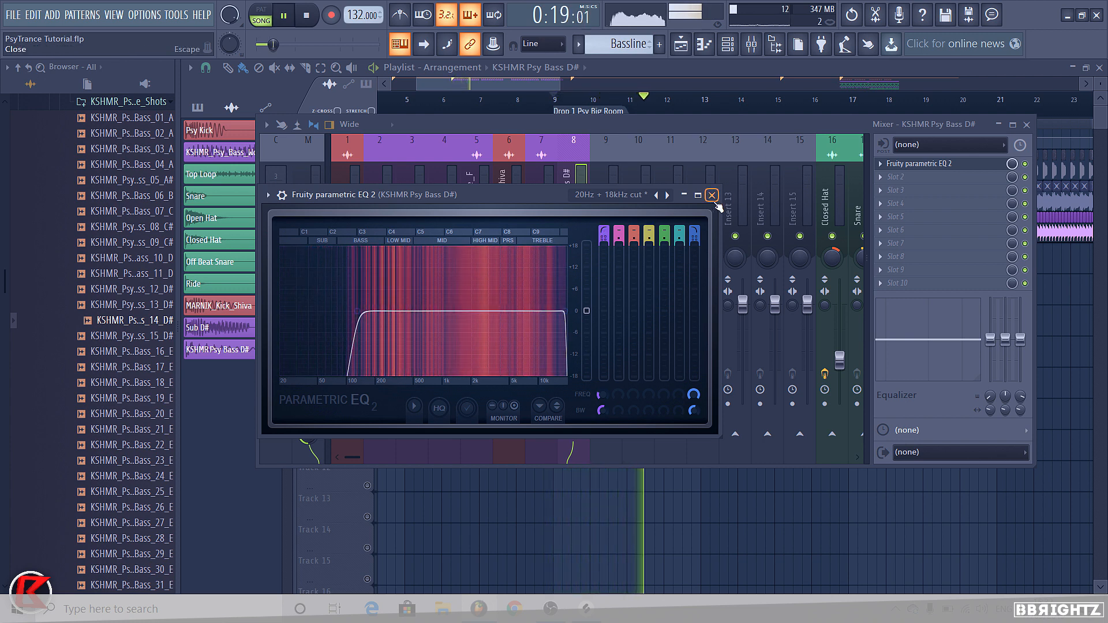
pyautogui.click(712, 195)
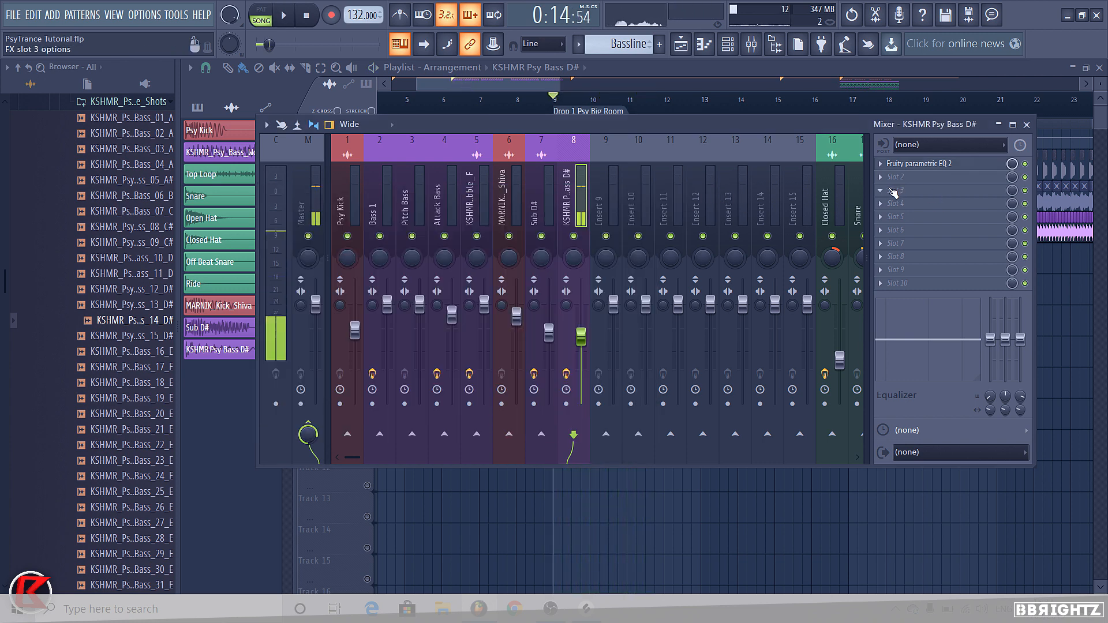
# Step: Add a second Fruity Parametric EQ 2 in slot 2 and pull down its band 7 high shelf while auditioning the bass
pyautogui.click(897, 176)
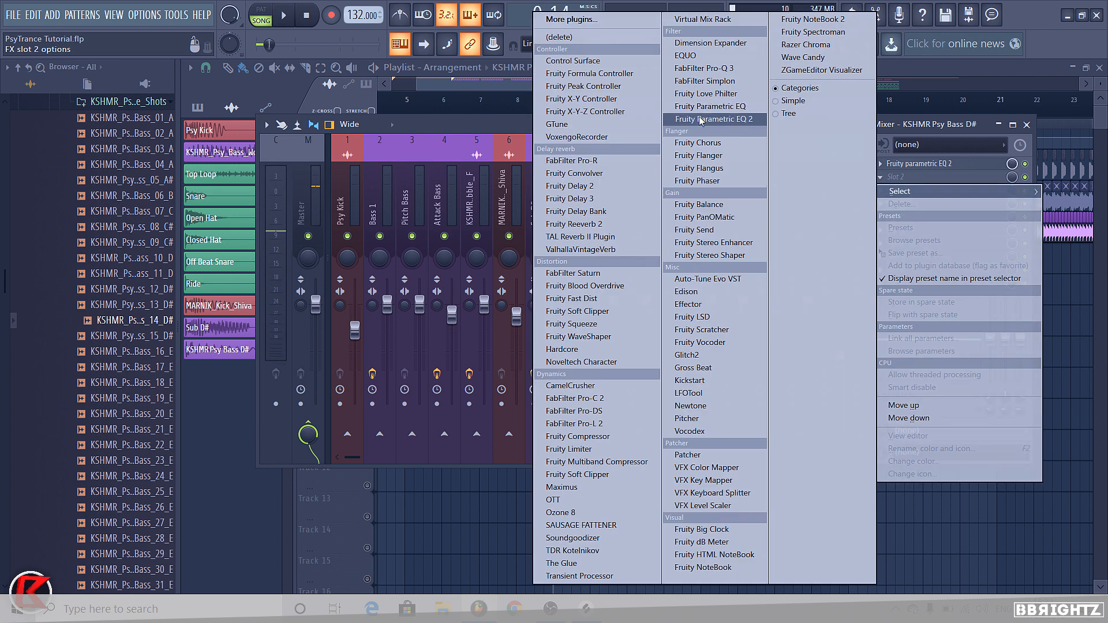
pyautogui.click(704, 120)
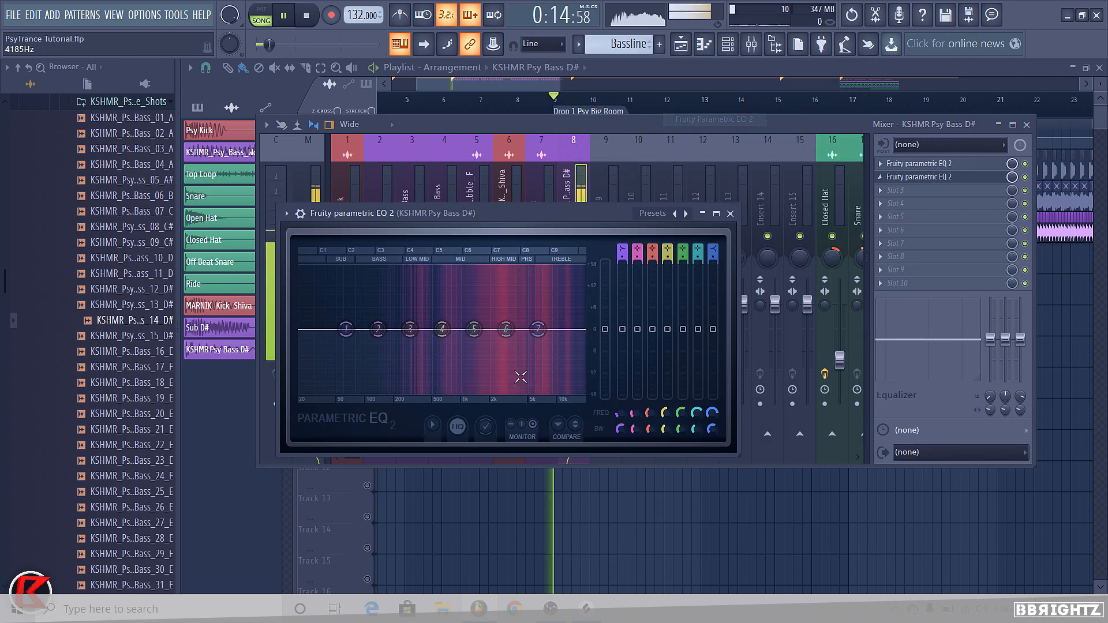
pyautogui.press('space')
pyautogui.moveTo(538, 329); pyautogui.dragTo(521, 354)
pyautogui.press('space')
pyautogui.press('space')
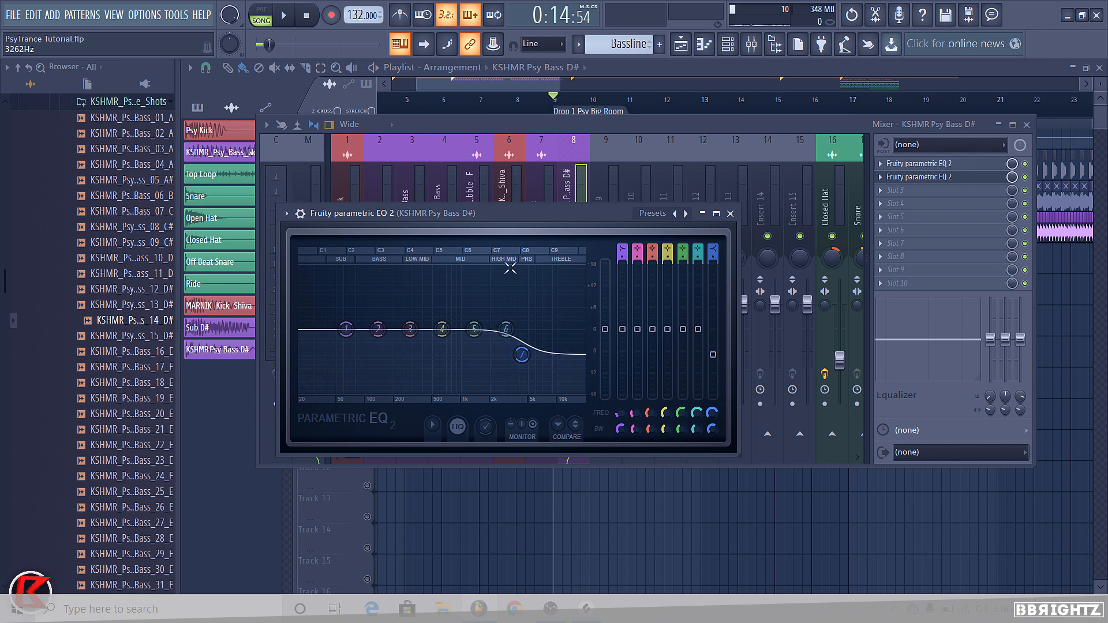
# Step: Deepen the band 7 shelf cut, add a dip with band 6 just below it, and close the second EQ
pyautogui.moveTo(522, 355)
pyautogui.mouseDown()
pyautogui.moveTo(505, 341)
pyautogui.moveTo(520, 362)
pyautogui.mouseUp()
pyautogui.press('space')
pyautogui.press('space')
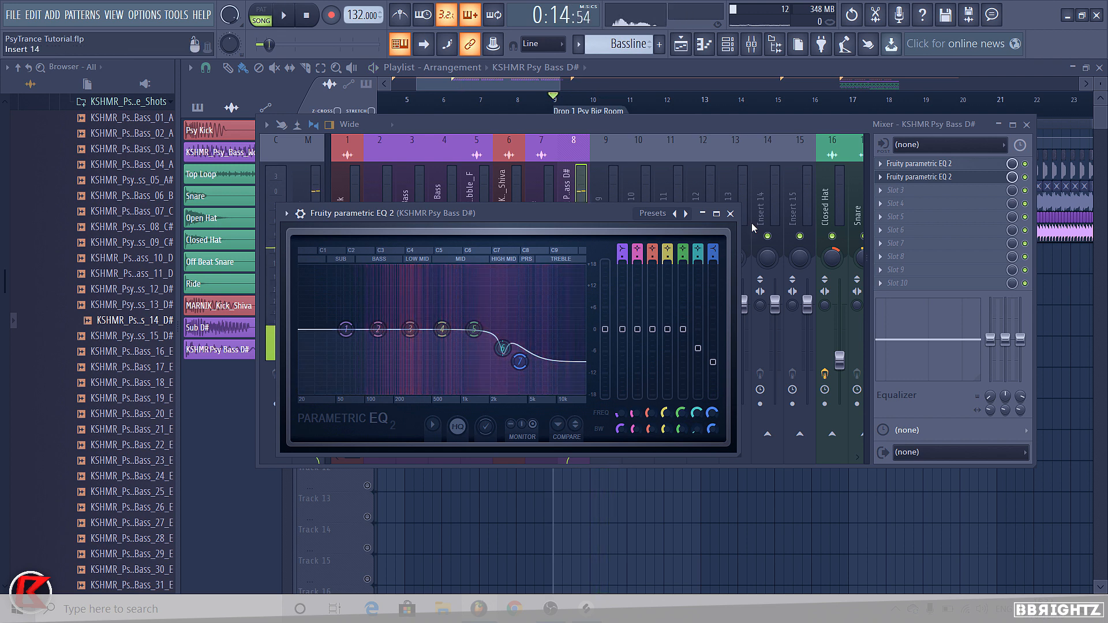
pyautogui.click(730, 214)
# Step: Audition the equalized bass from bar 9 and raise the KSHMR Psy Bass D# mixer track level slightly
pyautogui.press('space')
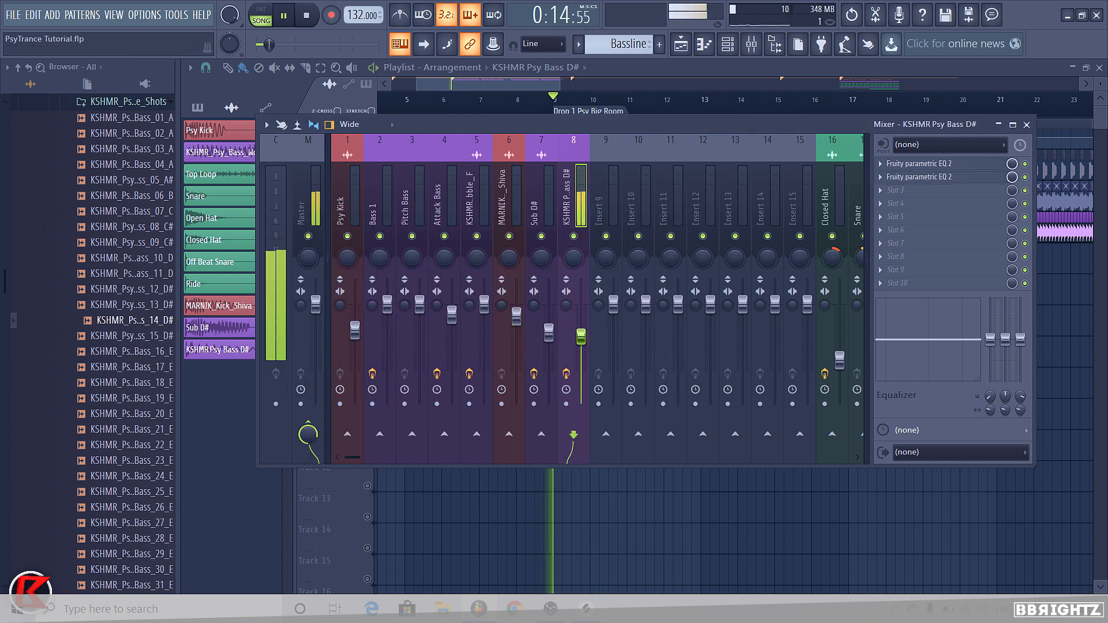
pyautogui.press('space')
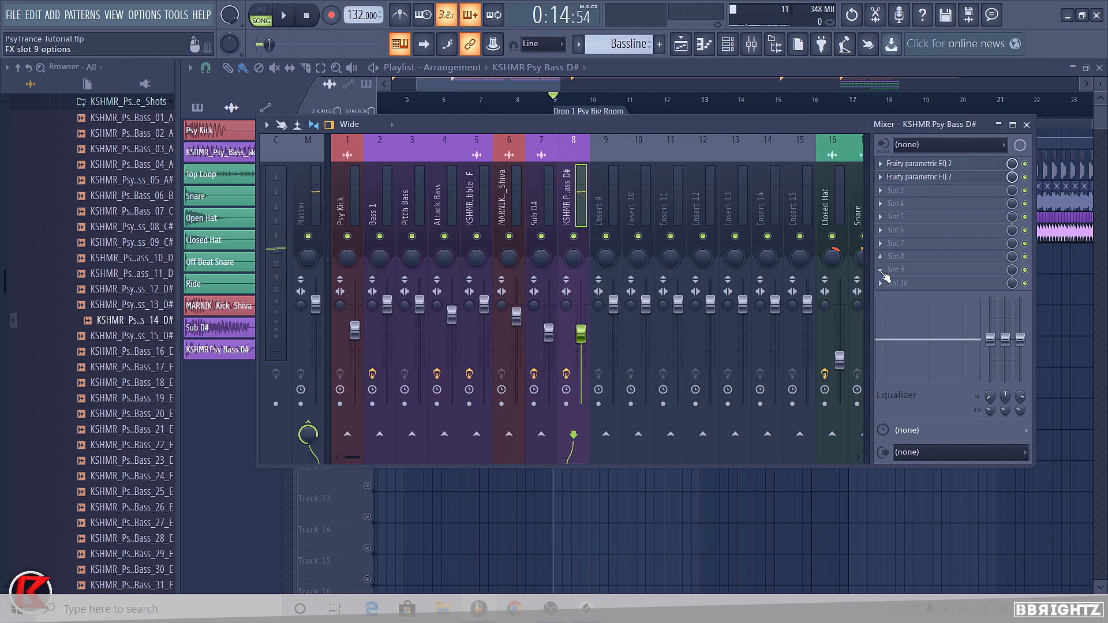
# Step: Load Kickstart in slot 10 of the KSHMR Psy Bass D# mixer track, audition the ducking, and close the plugin and mixer
pyautogui.click(889, 283)
pyautogui.click(696, 378)
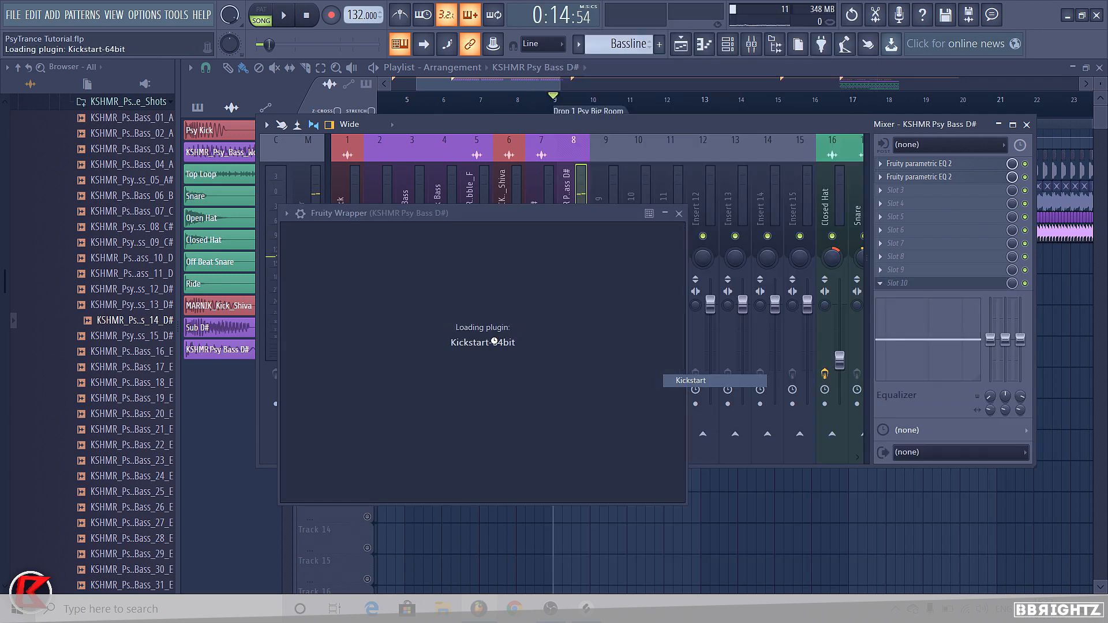
pyautogui.press('space')
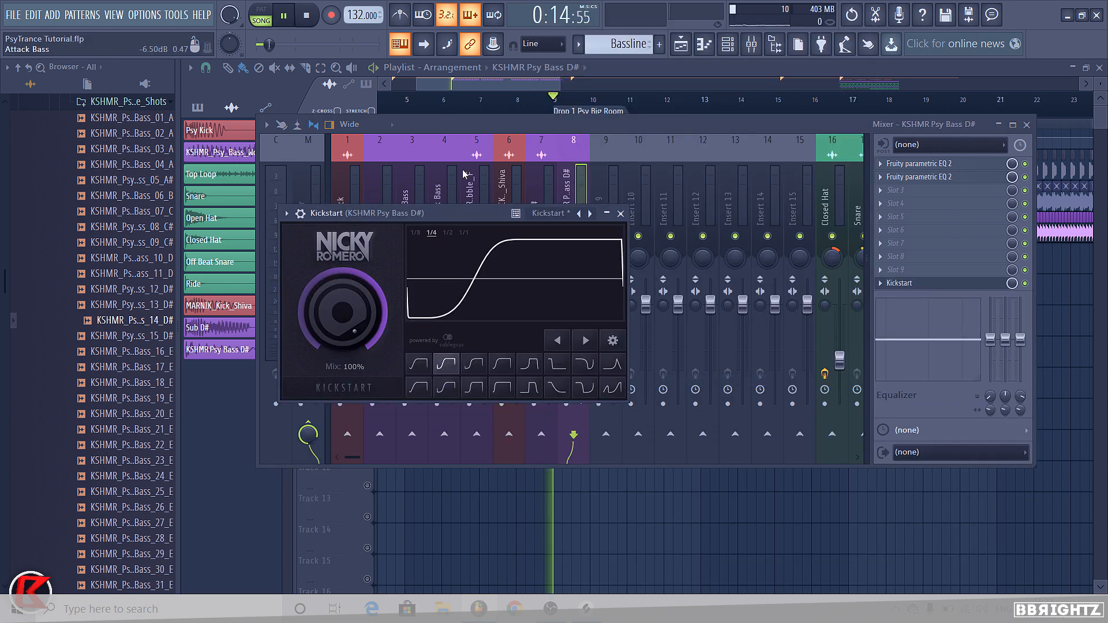
pyautogui.click(621, 213)
pyautogui.click(545, 85)
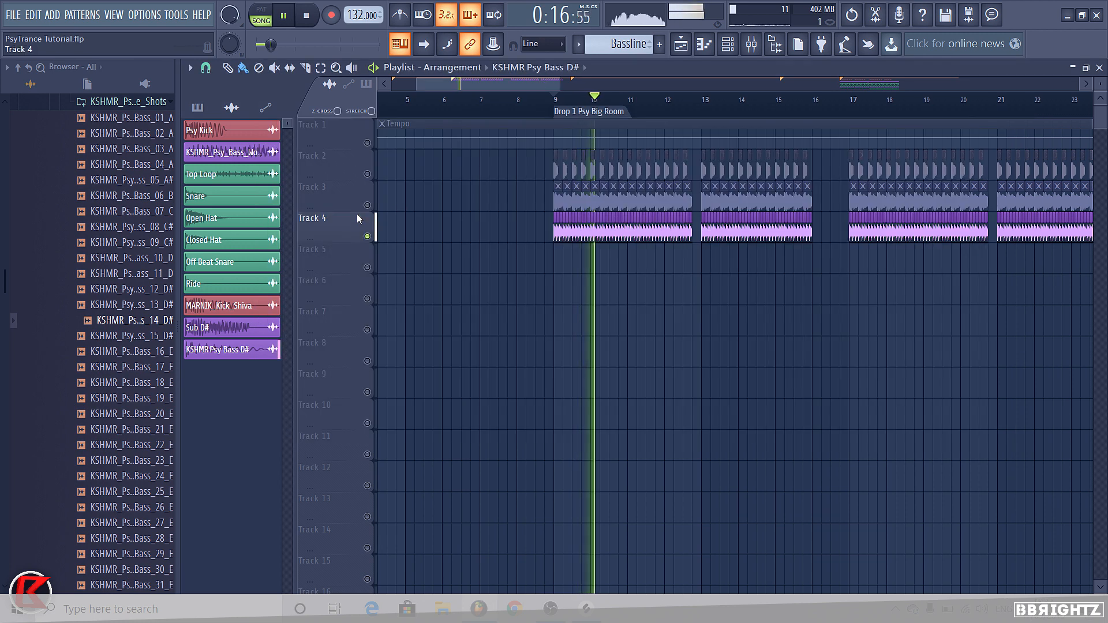
# Step: Unmute Track 2 and Track 3 and audition the first drop with kick, sub and psy bass together
pyautogui.press('space')
pyautogui.click(367, 205)
pyautogui.click(367, 175)
pyautogui.press('space')
pyautogui.click(755, 40)
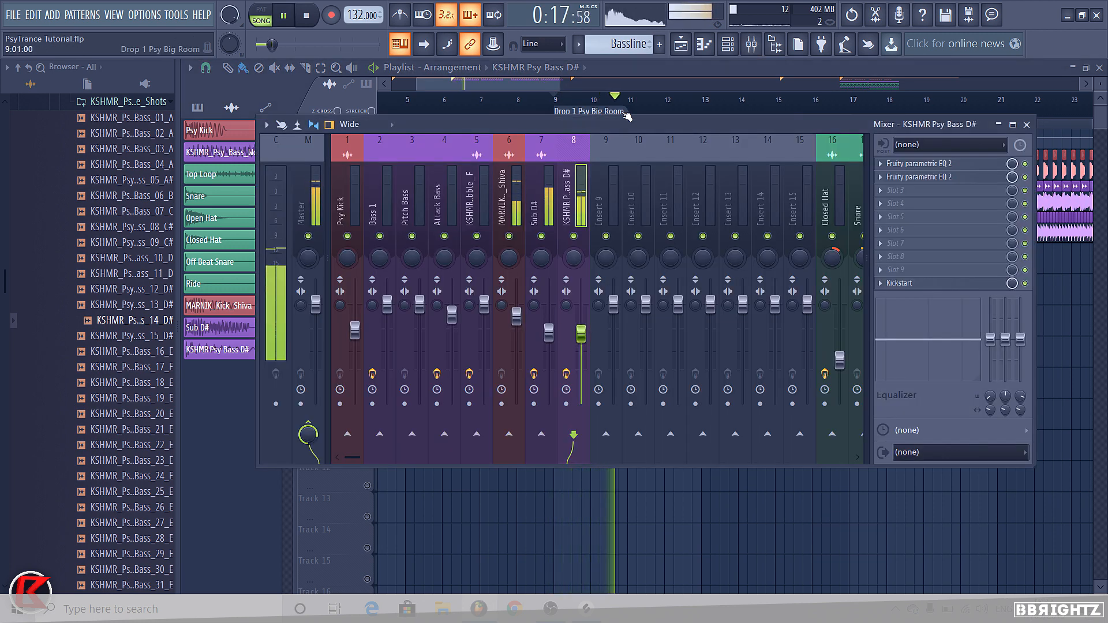
pyautogui.click(635, 71)
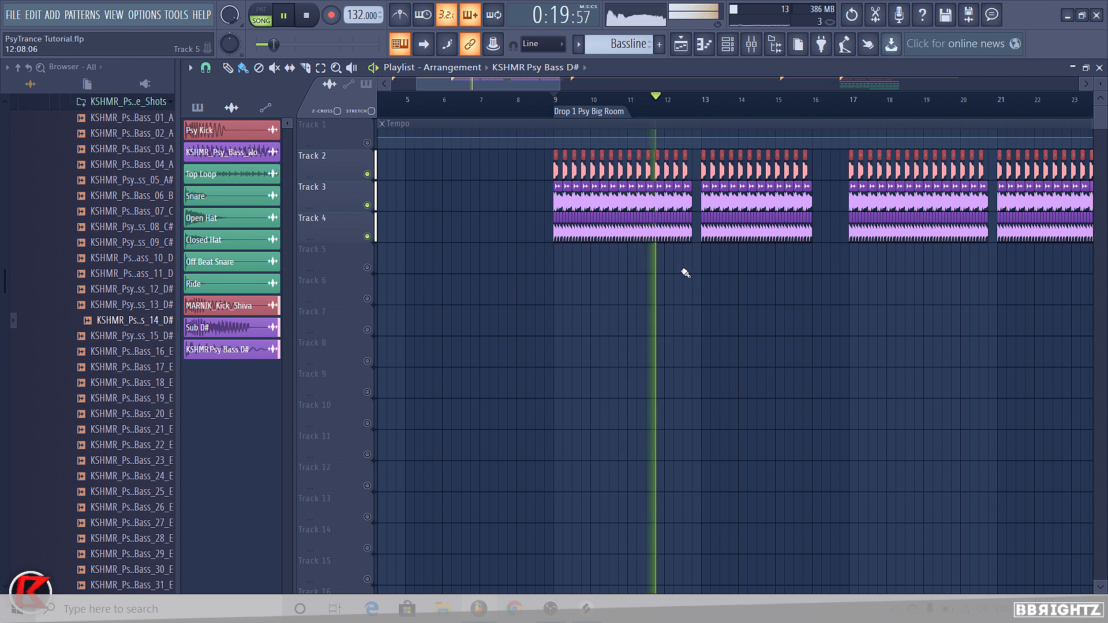
pyautogui.press('space')
pyautogui.moveTo(693, 222); pyautogui.dragTo(667, 271)
pyautogui.click(800, 275)
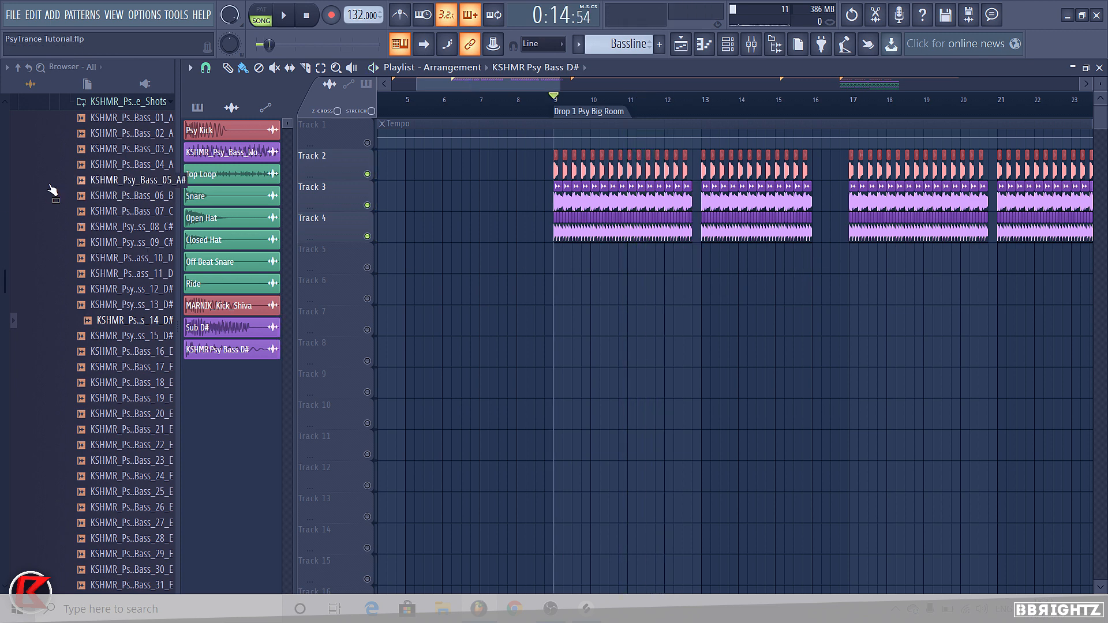
# Step: Collapse the KSHMR_Bass_PsyTrance and KSHMR_Synths folders in the sample browser
pyautogui.scroll(3, 95, 185)
pyautogui.click(121, 144)
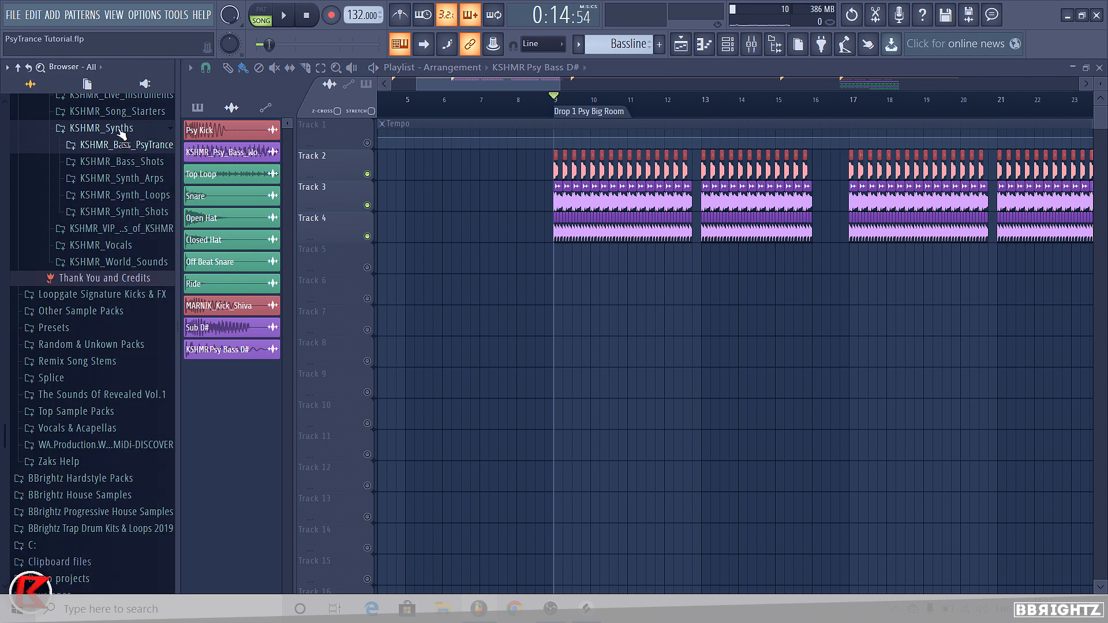
pyautogui.click(122, 133)
pyautogui.scroll(-5, 577, 173)
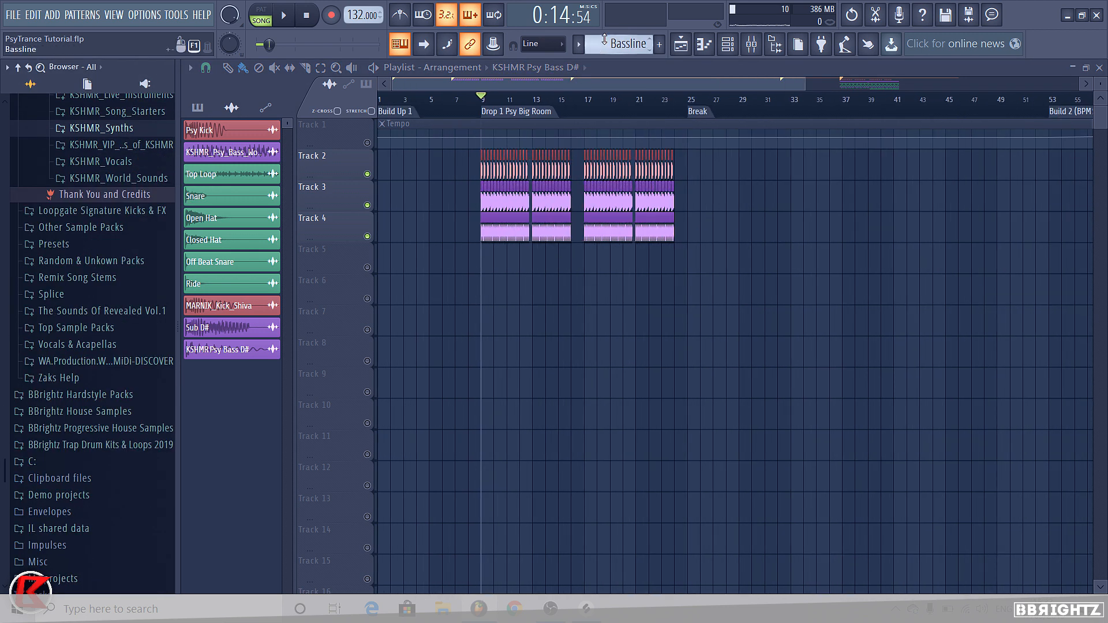
# Step: Select the Bassline pattern and re-enable every muted playlist track
pyautogui.click(605, 39)
pyautogui.scroll(-3, 507, 210)
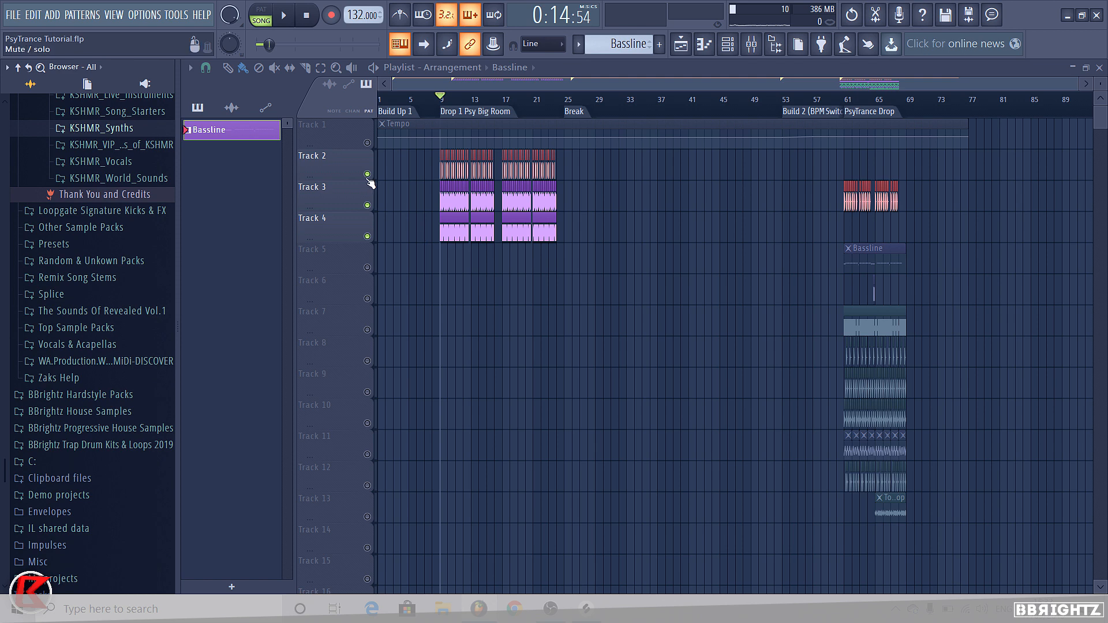
pyautogui.rightClick(368, 175)
pyautogui.scroll(-3, 444, 245)
pyautogui.scroll(3, 55, 216)
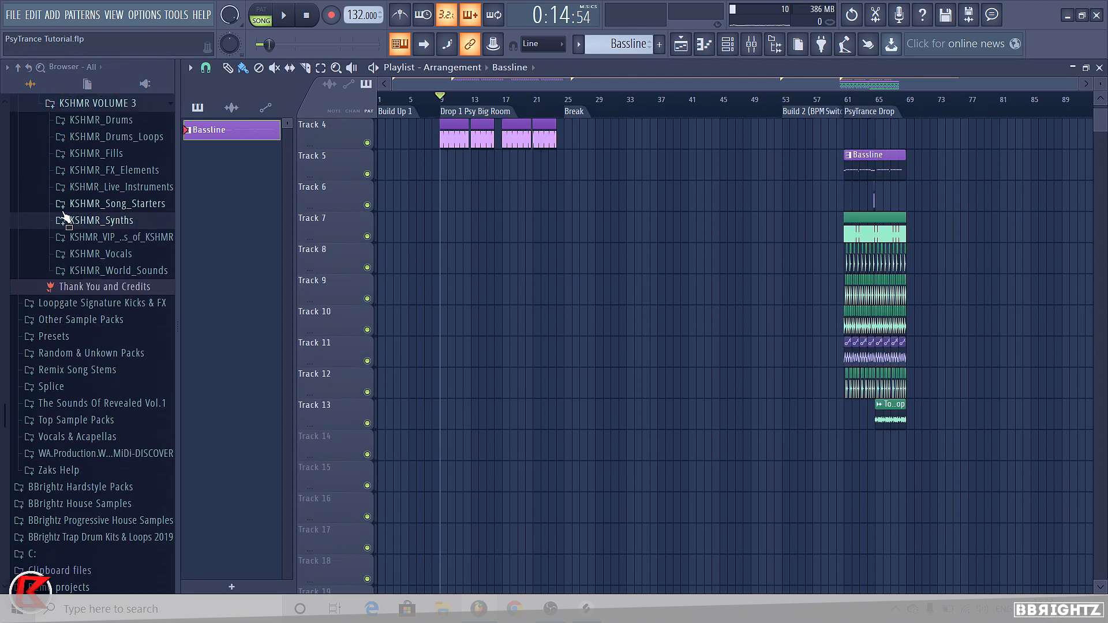
pyautogui.scroll(3, 406, 255)
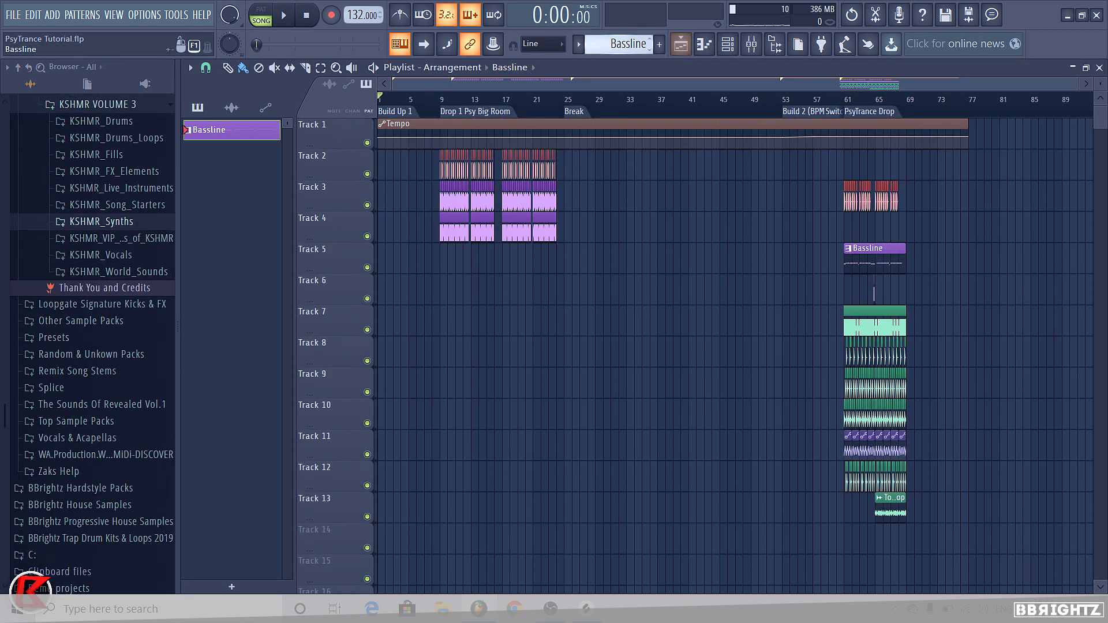
pyautogui.scroll(3, 462, 105)
# Step: Play the first drop while collapsing the KSHMR Vol 3 folders and expanding the Sounds Of KSHMR Vol 1 pack
pyautogui.press('space')
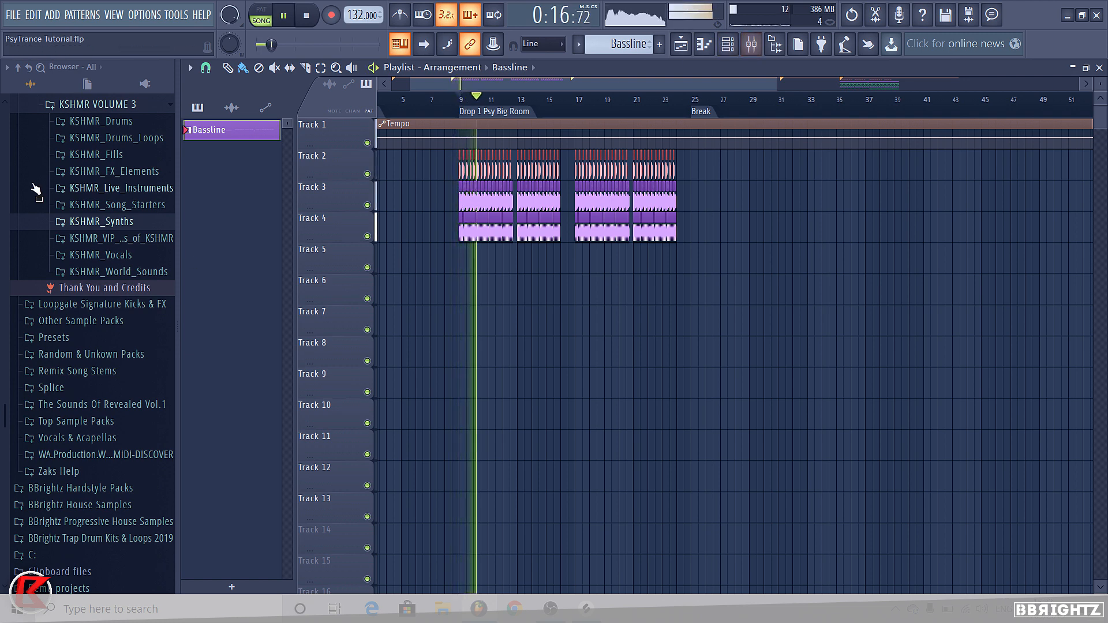
pyautogui.click(91, 105)
pyautogui.scroll(4, 68, 260)
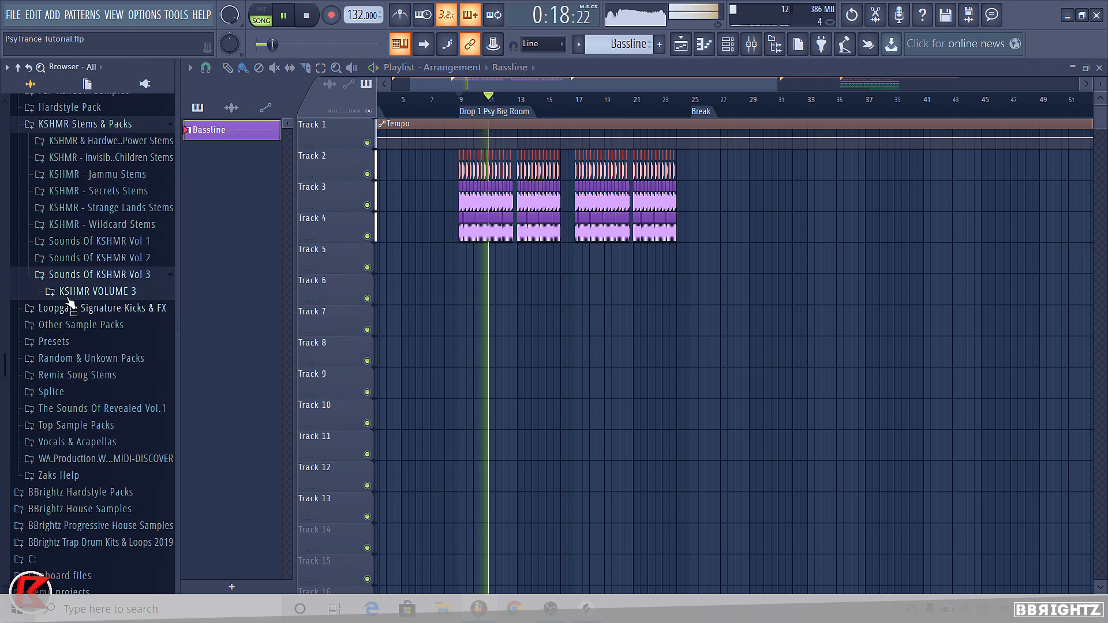
pyautogui.click(89, 274)
pyautogui.click(99, 243)
pyautogui.click(105, 260)
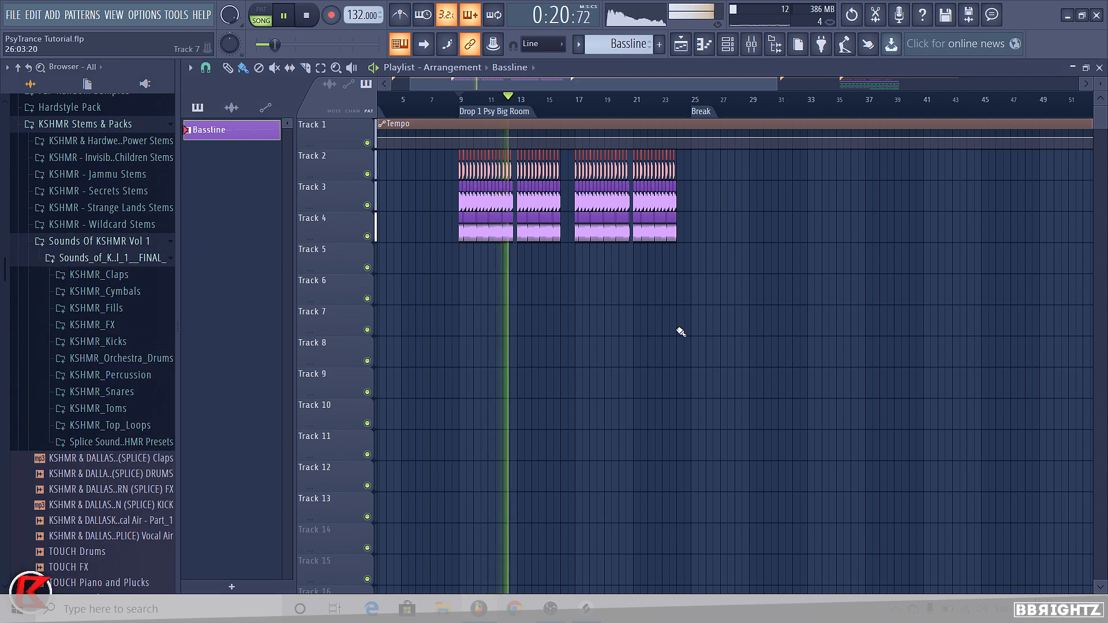
pyautogui.press('space')
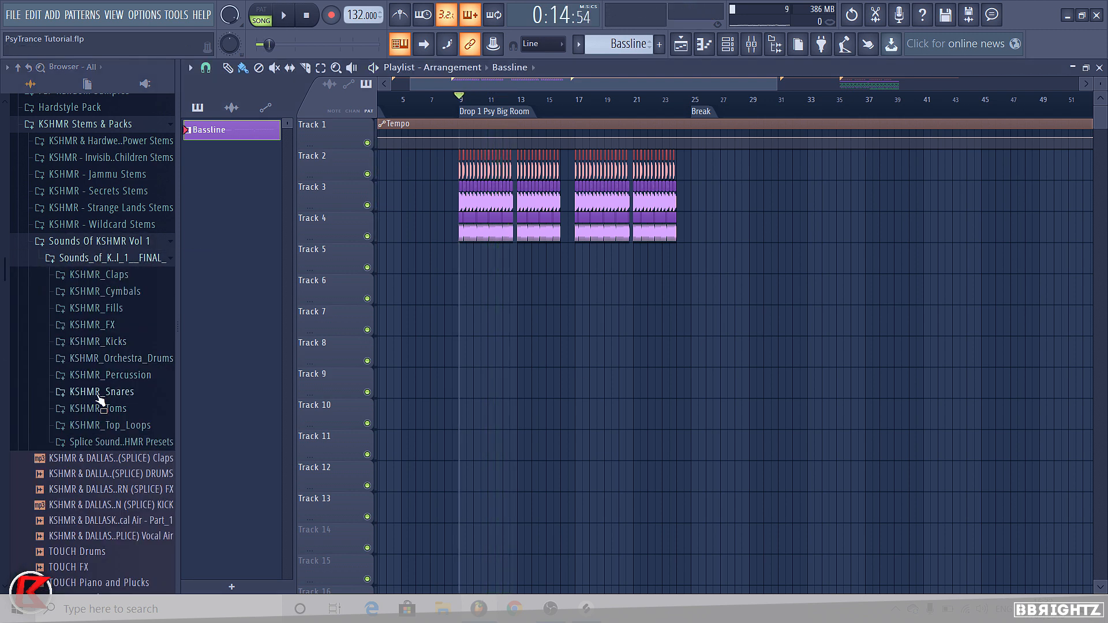
# Step: Preview KSHMR_Big_Snares_09 from the Big_Snares folder and place it on Track 5 in the gap just before bar 13
pyautogui.click(100, 392)
pyautogui.click(105, 411)
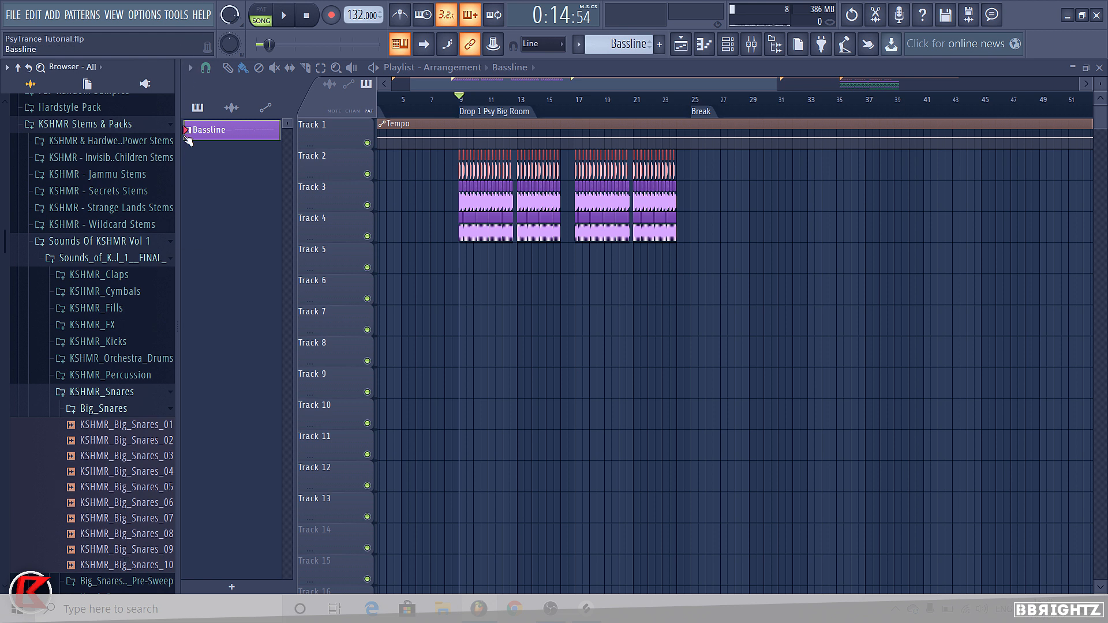
pyautogui.click(134, 550)
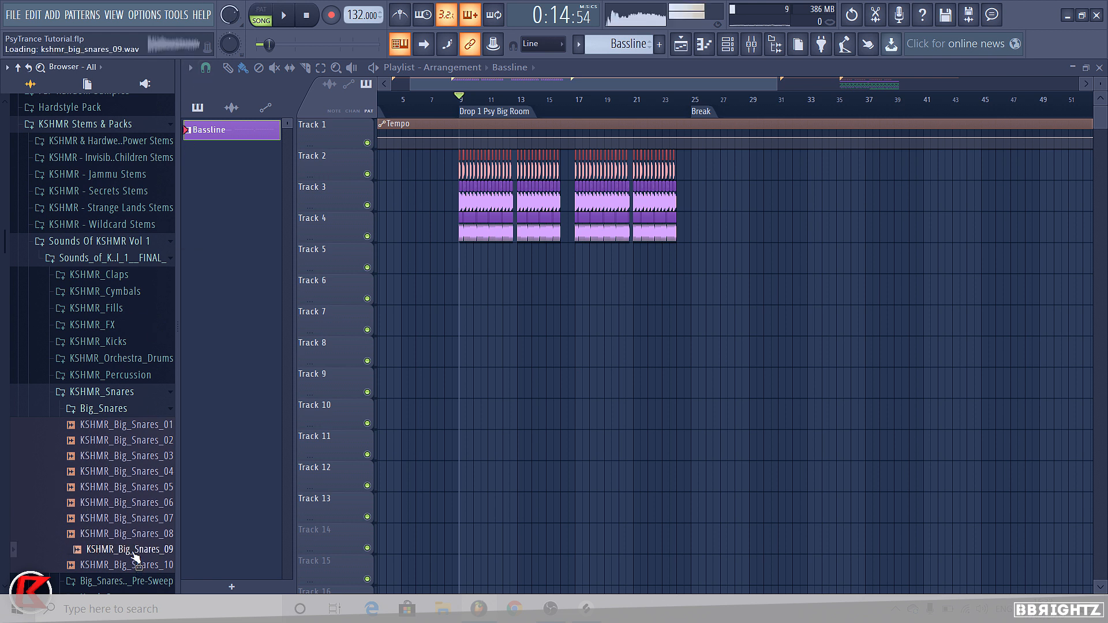
pyautogui.moveTo(133, 553); pyautogui.dragTo(538, 326)
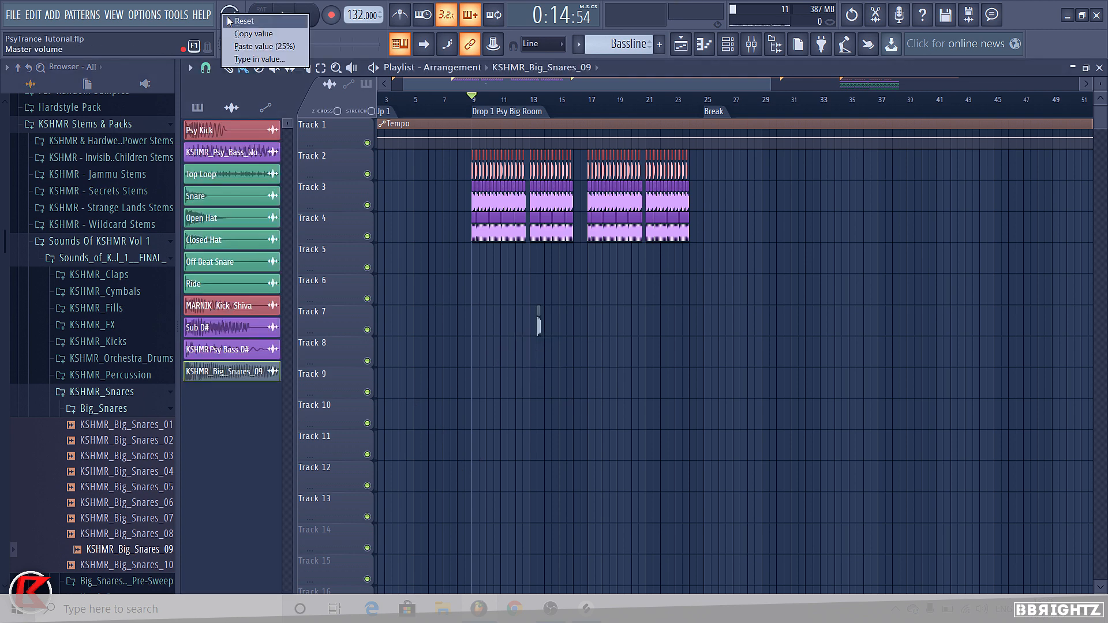
pyautogui.scroll(6, 593, 321)
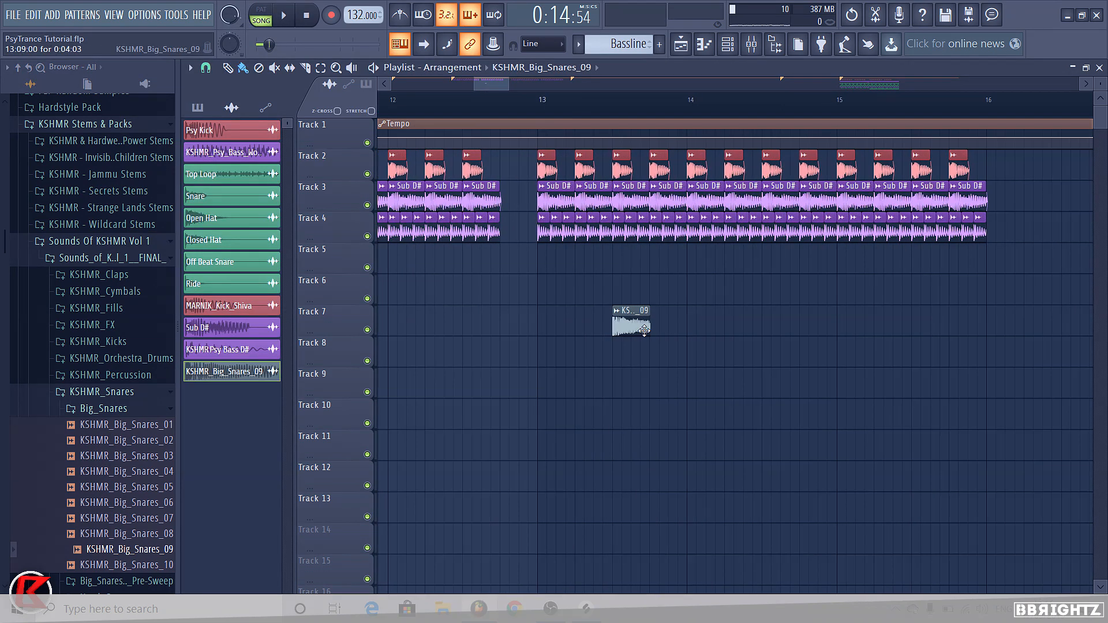
pyautogui.moveTo(635, 322); pyautogui.dragTo(528, 260)
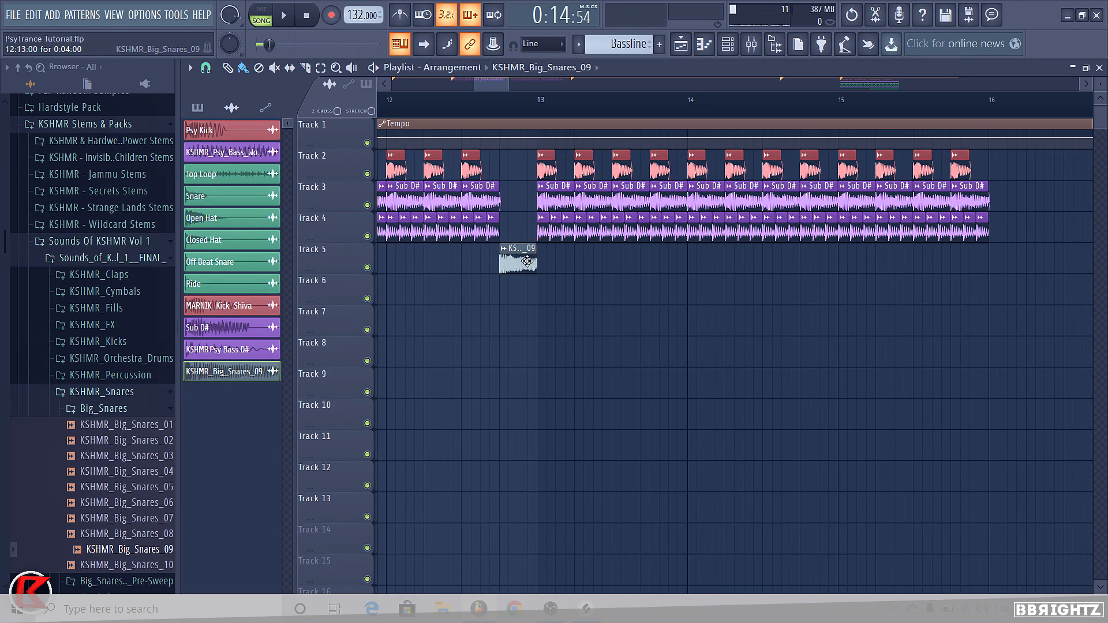
pyautogui.doubleClick(519, 263)
pyautogui.click(381, 317)
pyautogui.click(362, 372)
pyautogui.press('Escape')
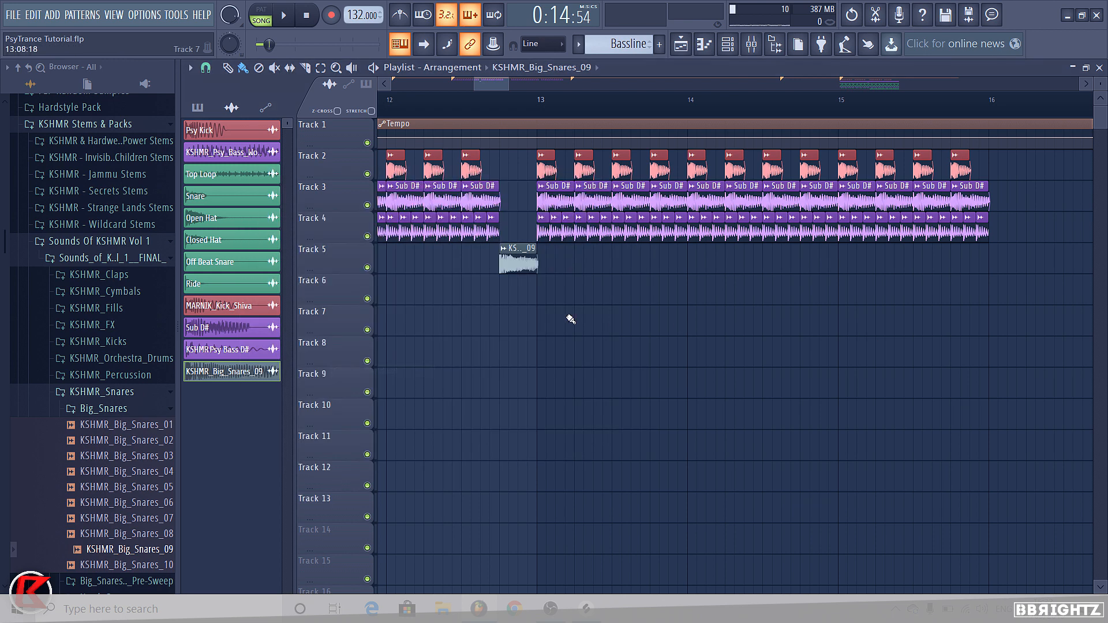
pyautogui.rightClick(503, 255)
pyautogui.click(554, 312)
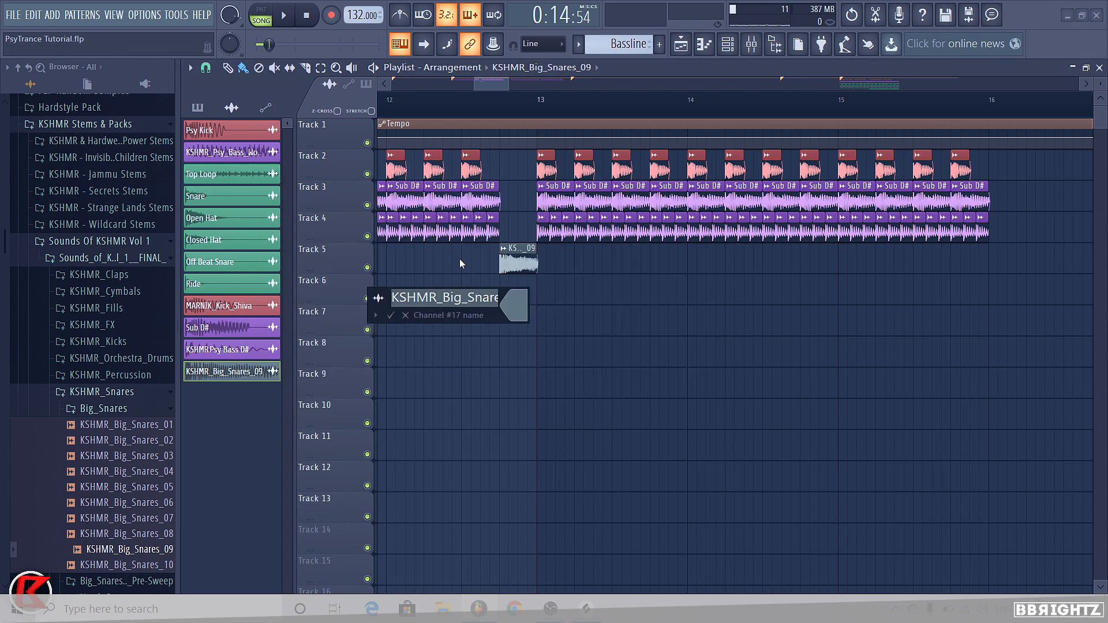
pyautogui.write('KSHMR Big S')
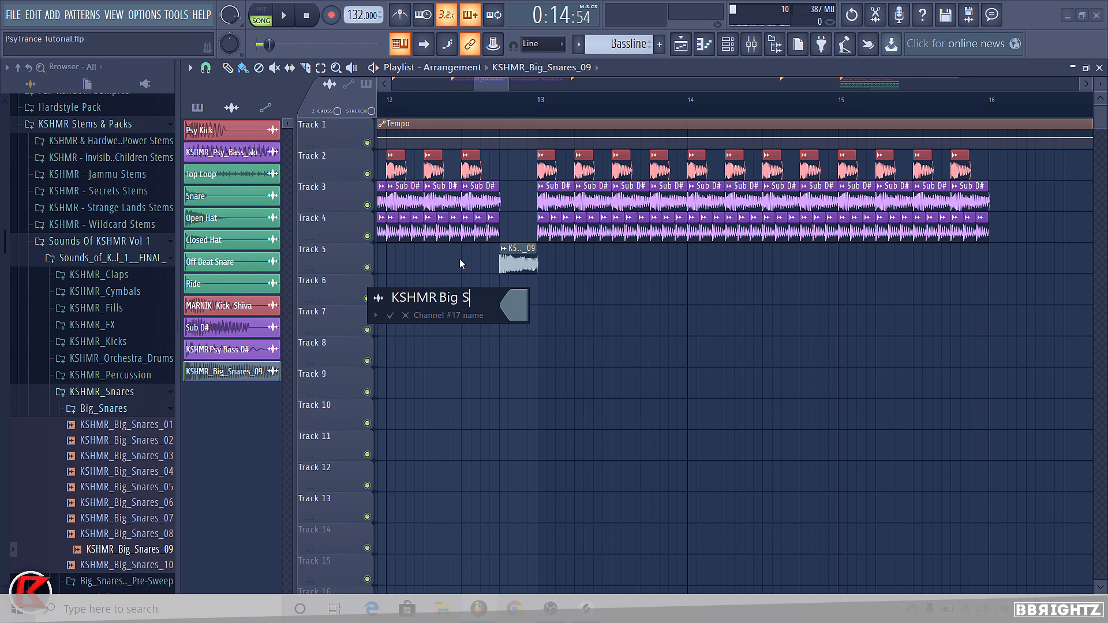
pyautogui.write('nare')
pyautogui.click(512, 317)
pyautogui.click(573, 293)
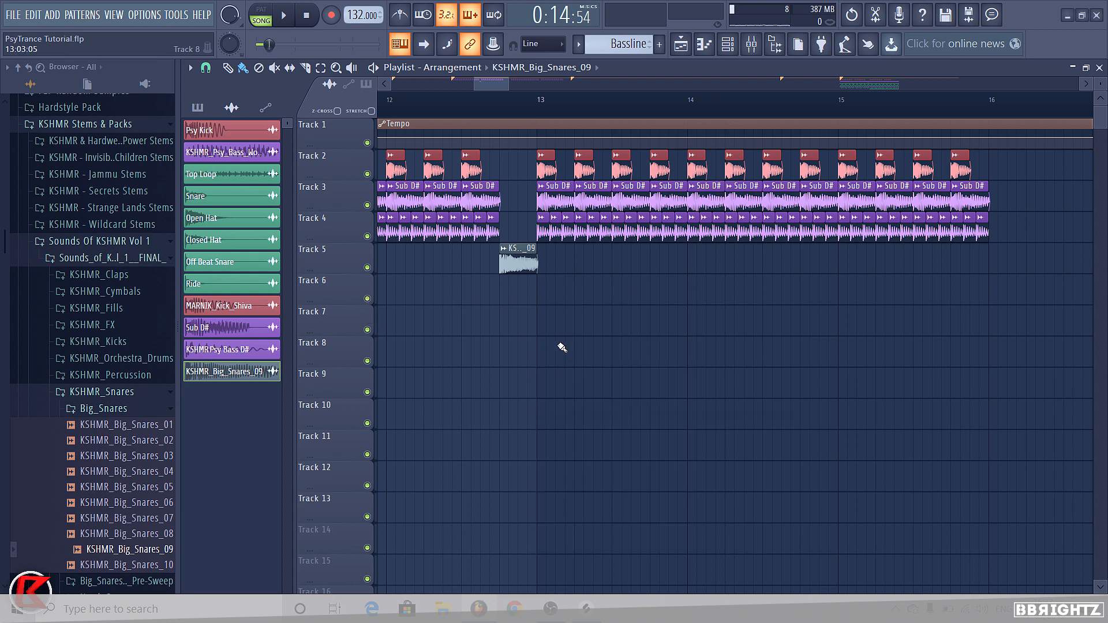
pyautogui.click(504, 248)
pyautogui.click(524, 321)
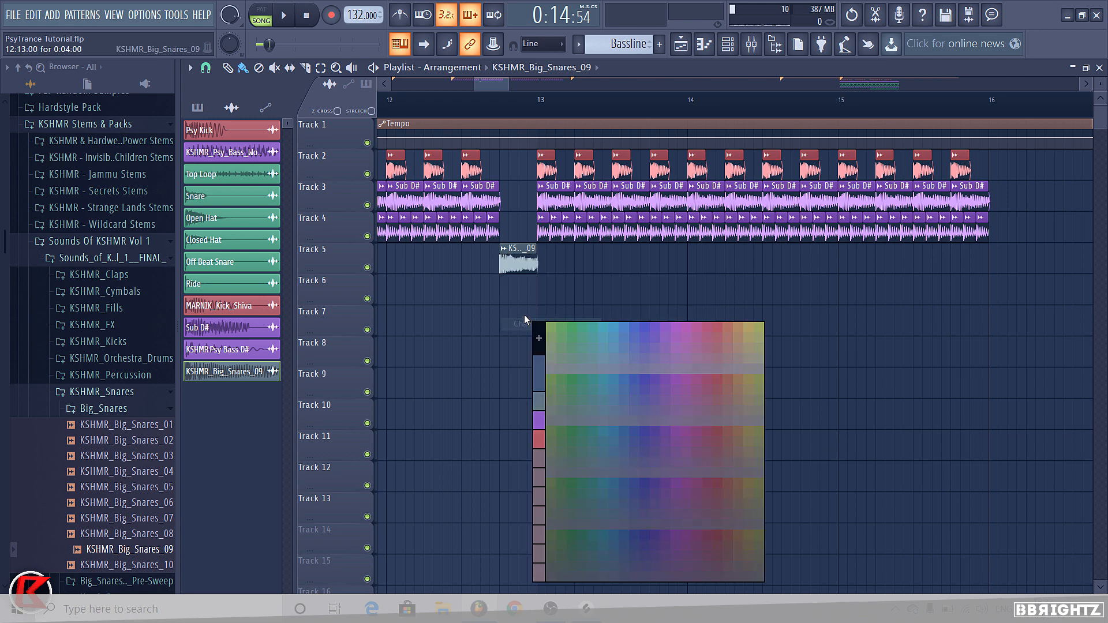
pyautogui.click(505, 250)
# Step: Rename the snare channel KSHMR Big Snare, color it green, and copy its clip into the Track 5 gap before bar 21
pyautogui.click(507, 251)
pyautogui.click(522, 311)
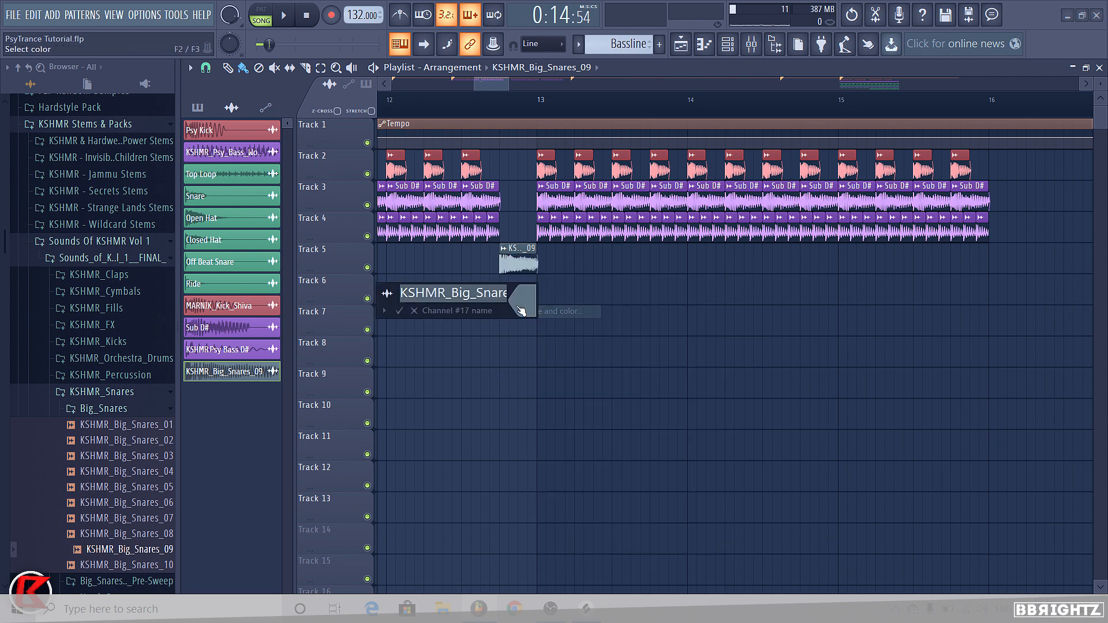
pyautogui.write('K')
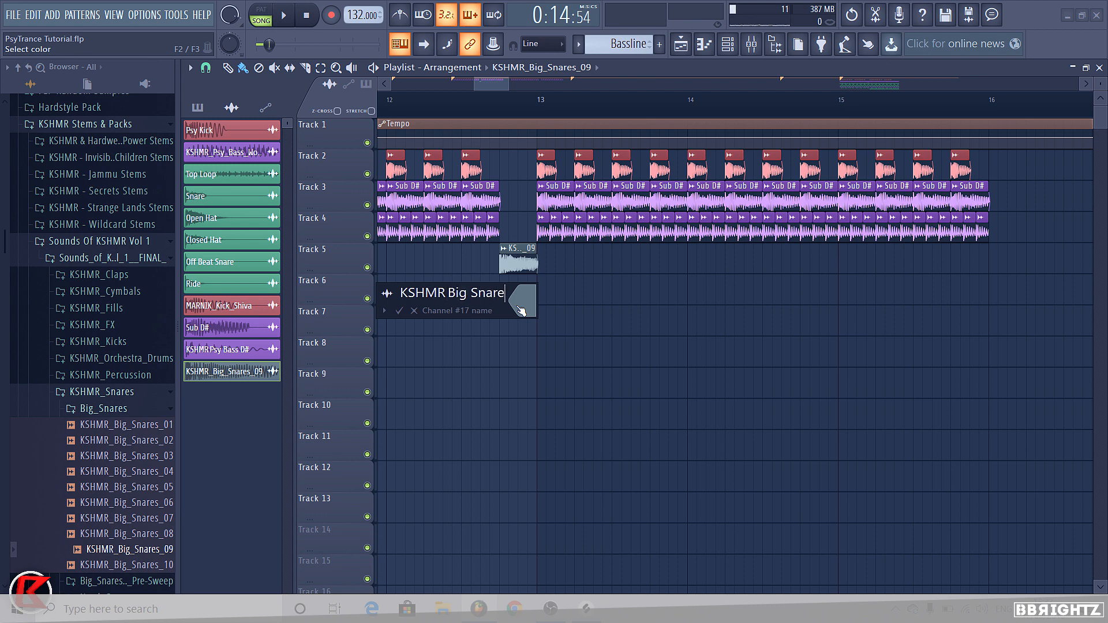
pyautogui.write('SHMR Big Snare')
pyautogui.click(521, 310)
pyautogui.click(587, 293)
pyautogui.press('Return')
pyautogui.scroll(-3, 548, 341)
pyautogui.scroll(-2, 548, 335)
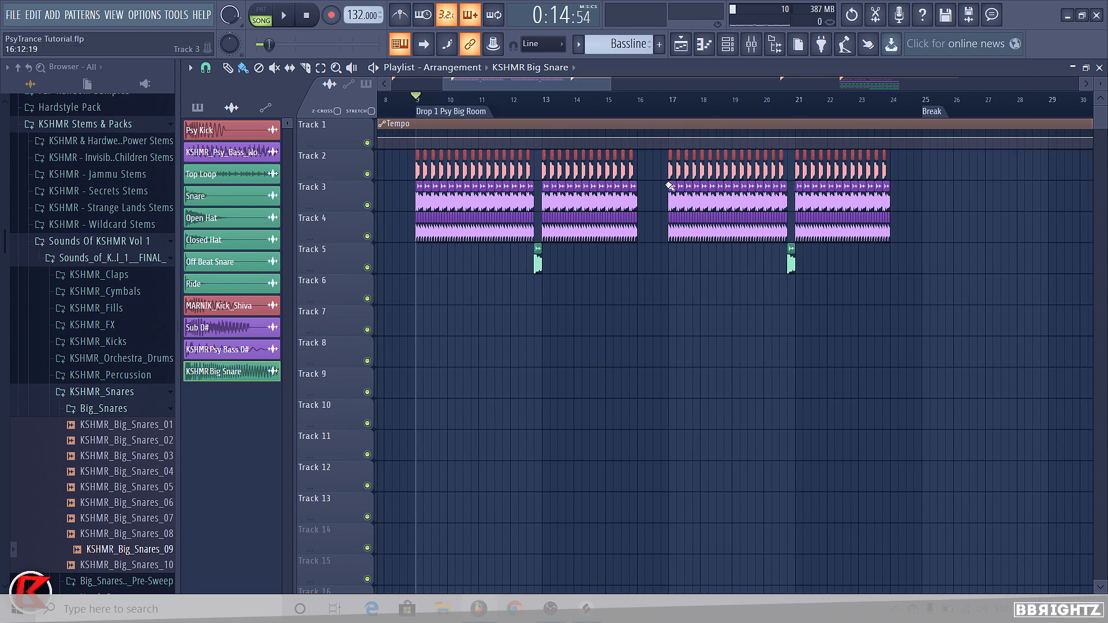
# Step: Route KSHMR Big Snare to mixer track 15, lower its level to about -9 dB, and start playback
pyautogui.click(752, 46)
pyautogui.scroll(-3, 635, 199)
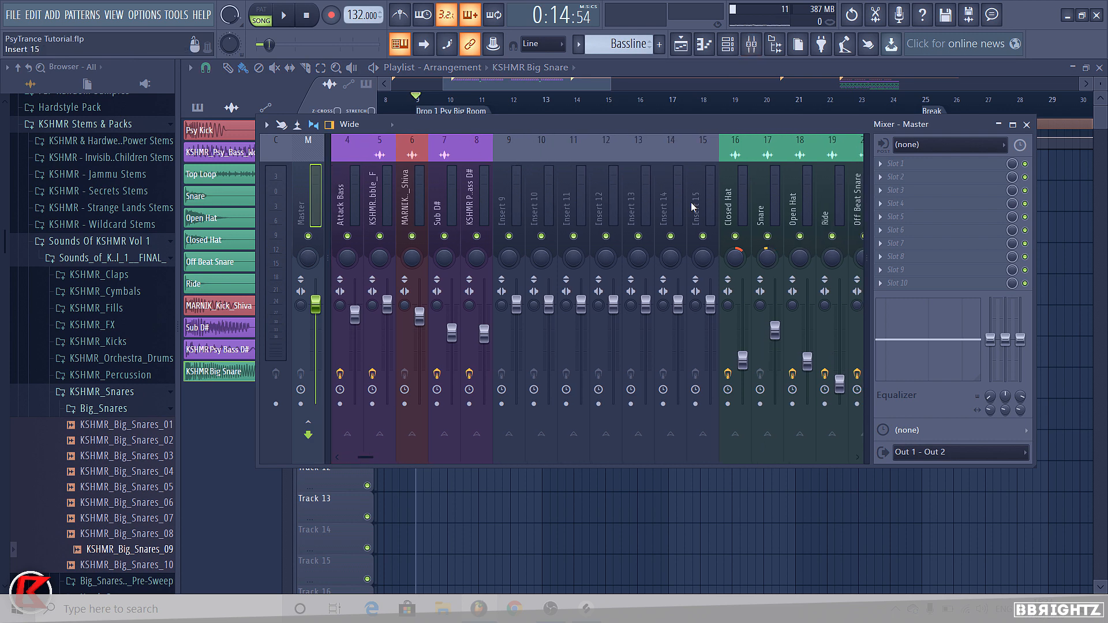
pyautogui.click(697, 208)
pyautogui.hotkey('ctrl', 'l')
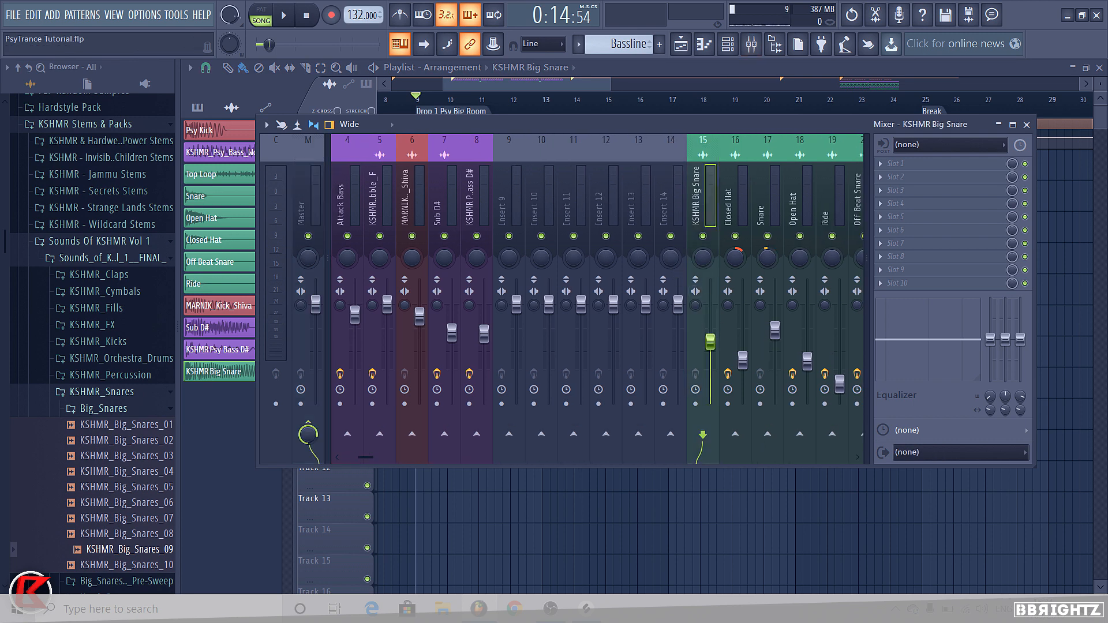
pyautogui.press('space')
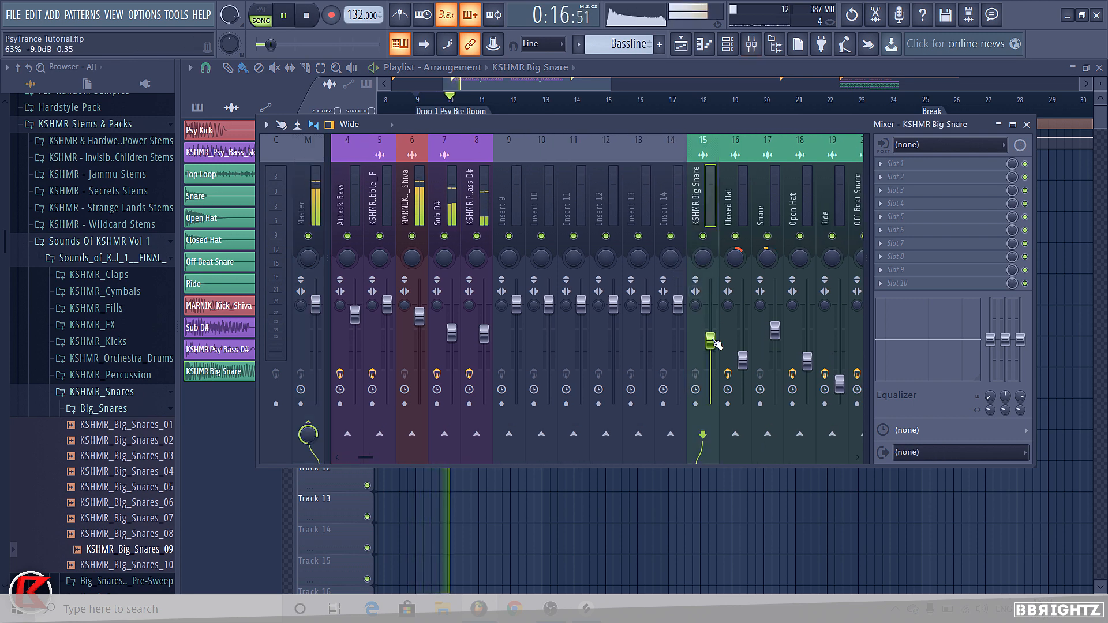
# Step: Add Fruity Parametric EQ 2 in slot 1 of the snare track, boost its band 7 high shelf, and lower the track level
pyautogui.click(897, 164)
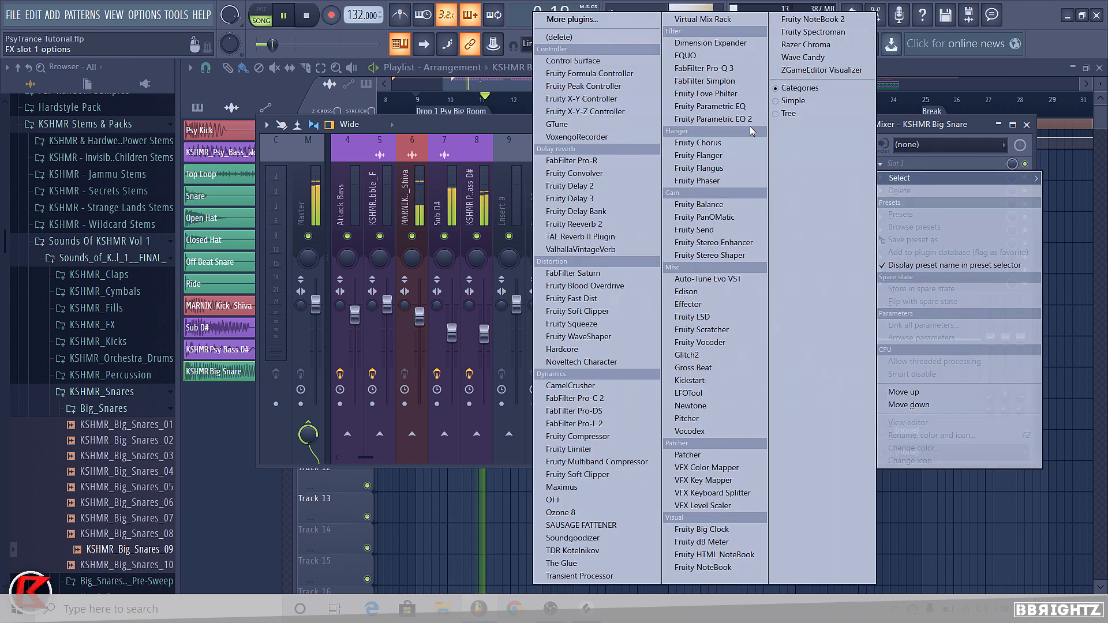
pyautogui.click(745, 119)
pyautogui.moveTo(482, 274); pyautogui.dragTo(482, 261)
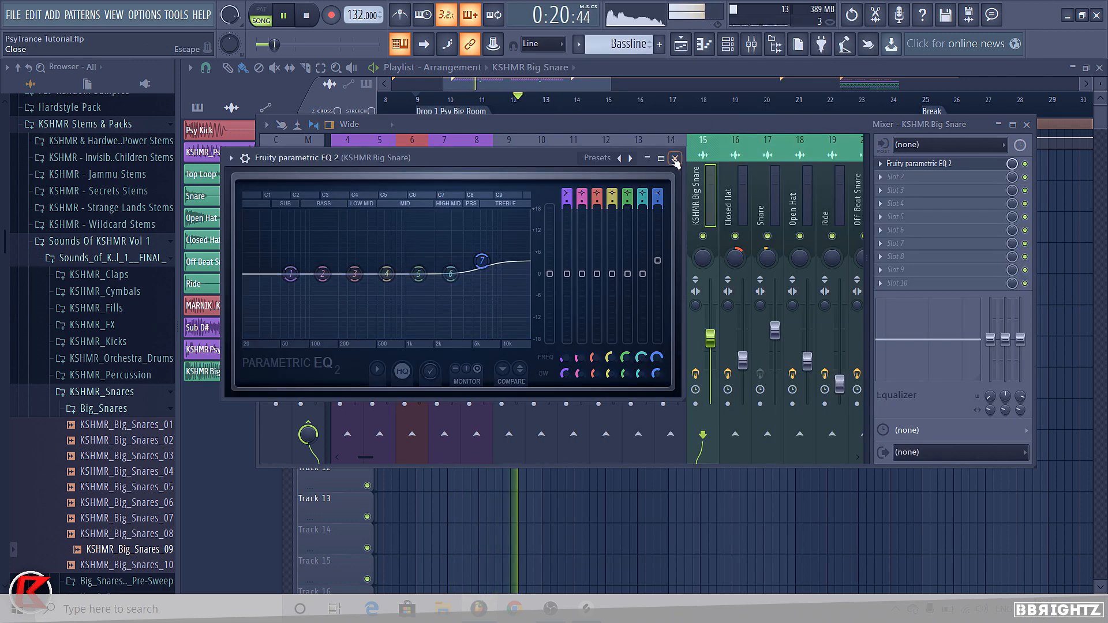
pyautogui.click(675, 158)
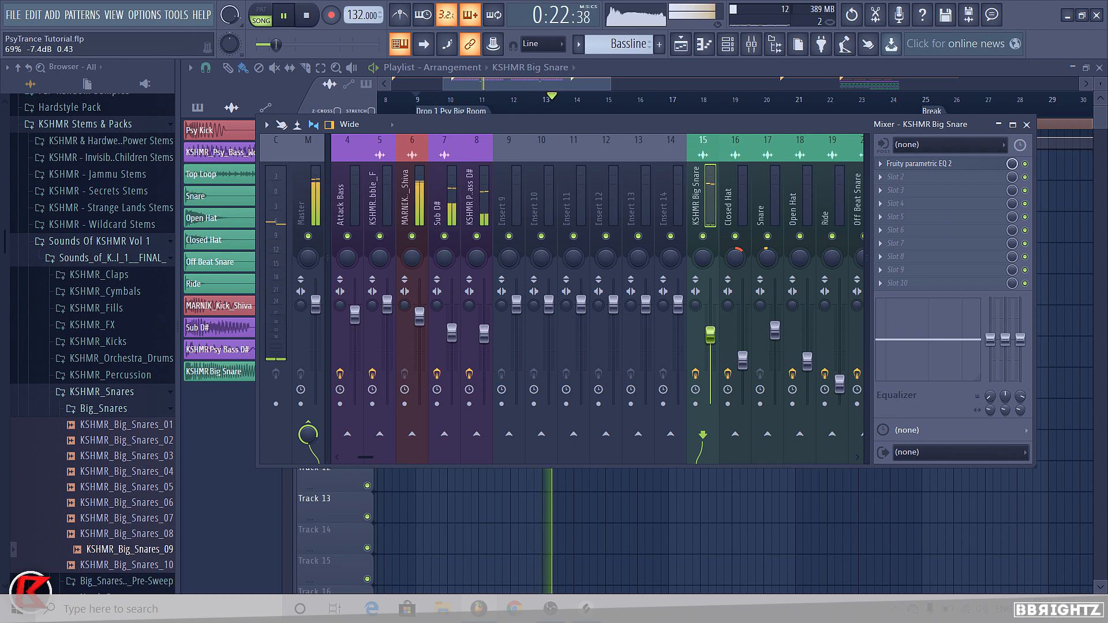
pyautogui.moveTo(710, 335); pyautogui.dragTo(710, 347)
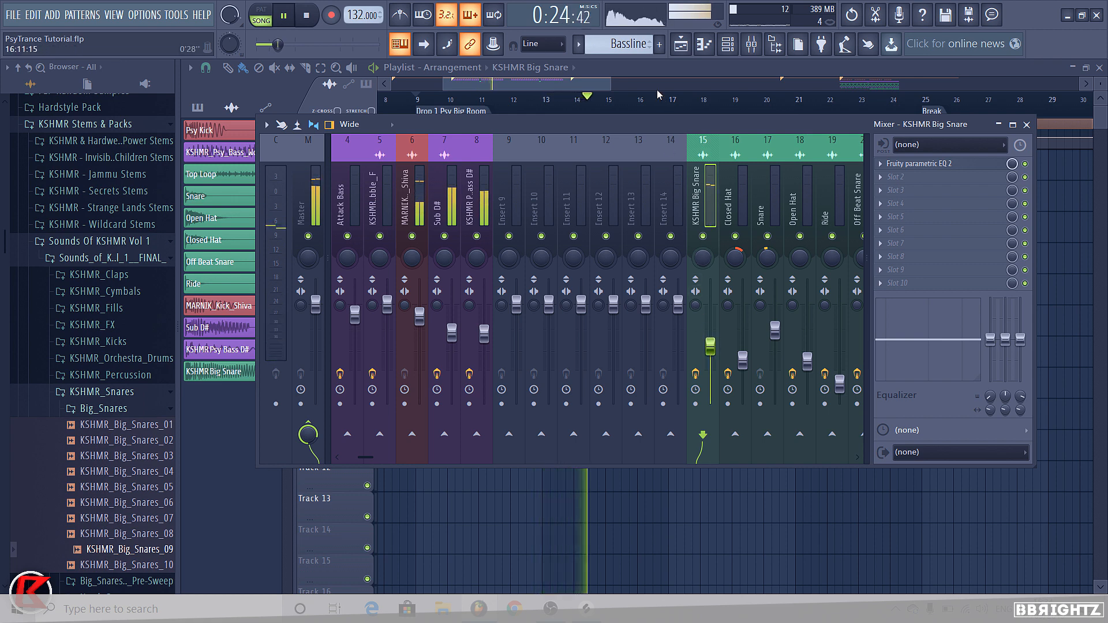
# Step: Stop playback, preview the samples in the Drop_Claps folder, and place KSHMR_Drop_Claps_03 on Track 7 at bar 13
pyautogui.press('F9')
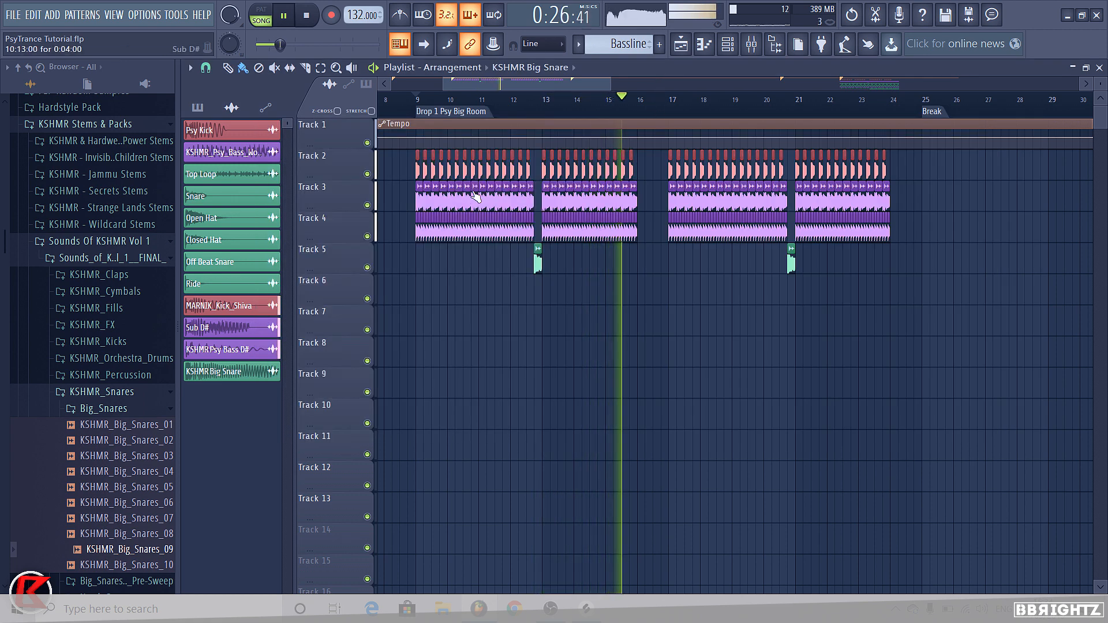
pyautogui.press('space')
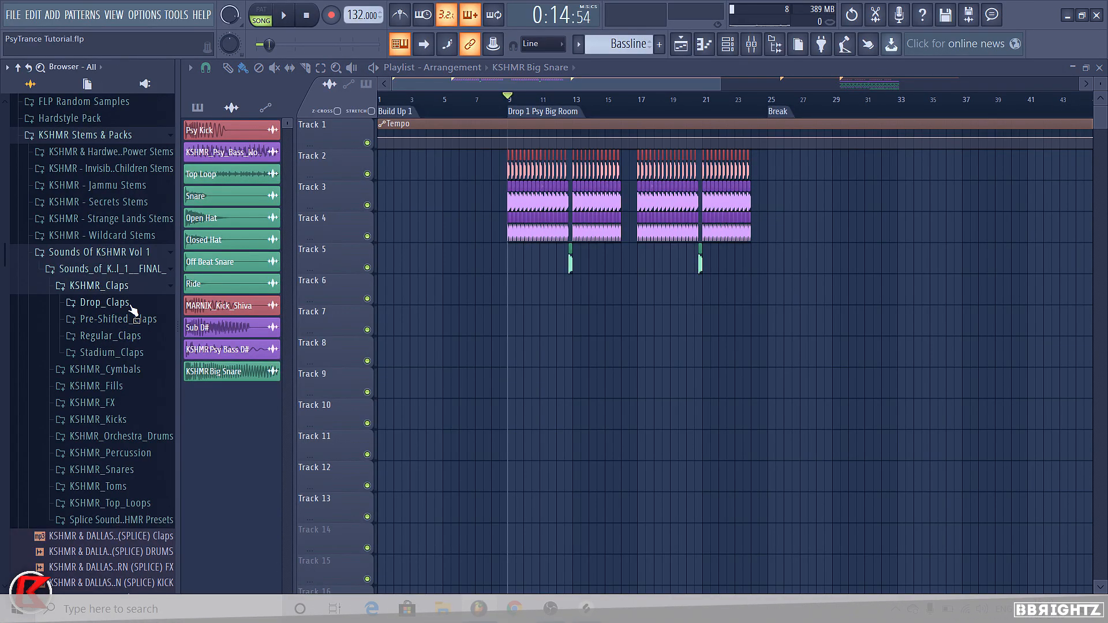
pyautogui.click(104, 302)
pyautogui.click(142, 336)
pyautogui.click(140, 349)
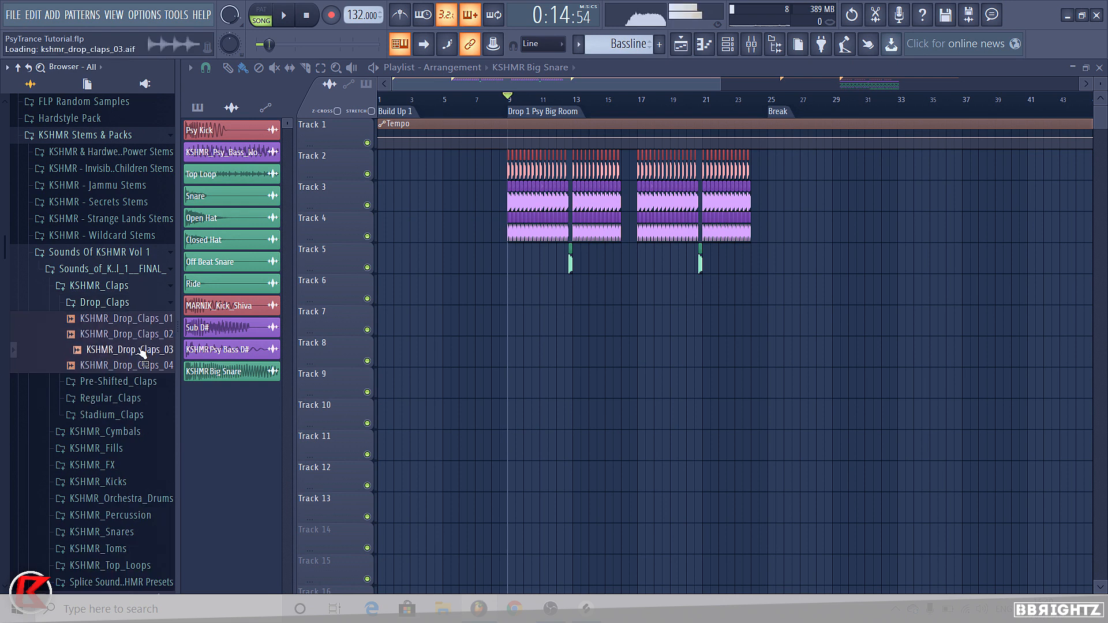
pyautogui.click(140, 337)
pyautogui.moveTo(143, 350); pyautogui.dragTo(579, 324)
# Step: Time-stretch the KSHMR_Drop_Claps_03 sample to a length of 1 bar
pyautogui.rightClick(542, 282)
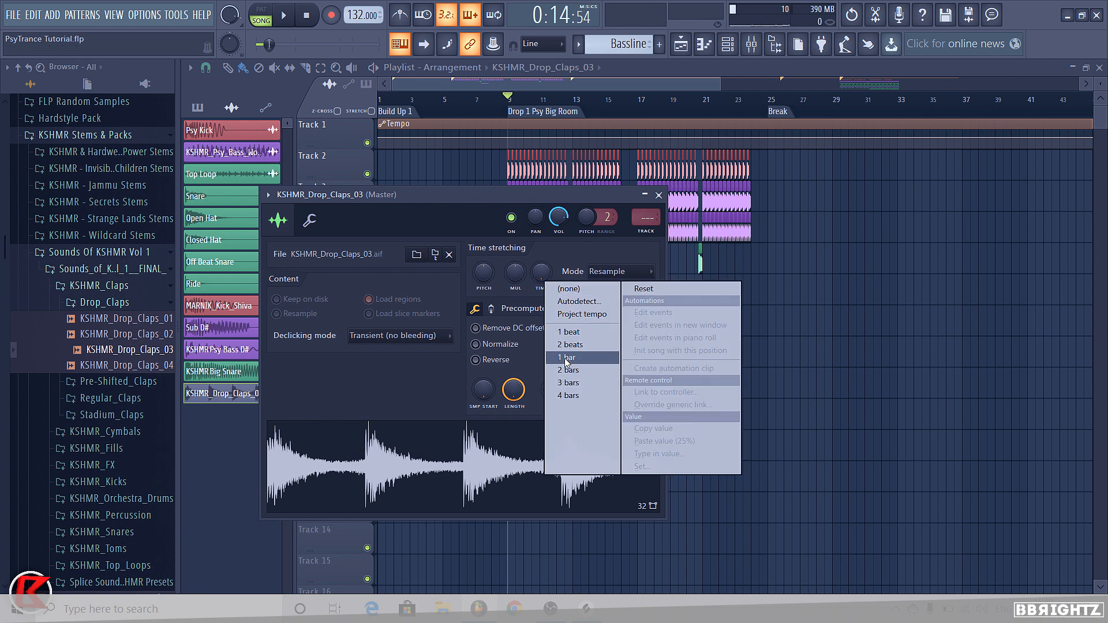
pyautogui.click(570, 358)
pyautogui.press('Escape')
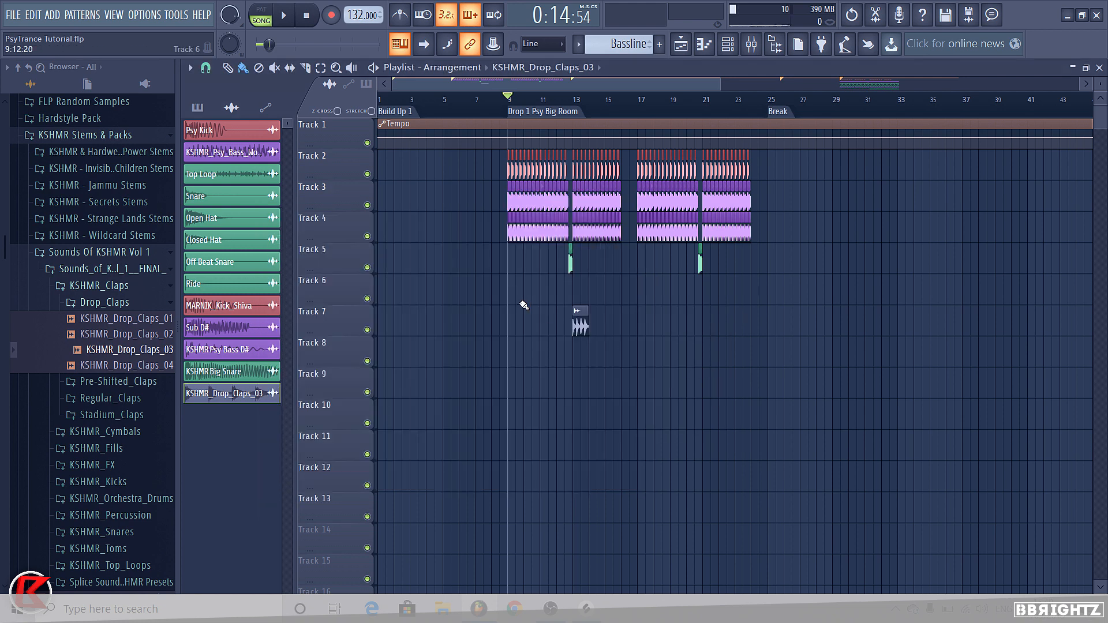
# Step: Move the clap loop clip to Track 6 at bar 12 and collapse the Drop_Claps folder
pyautogui.scroll(5, 583, 332)
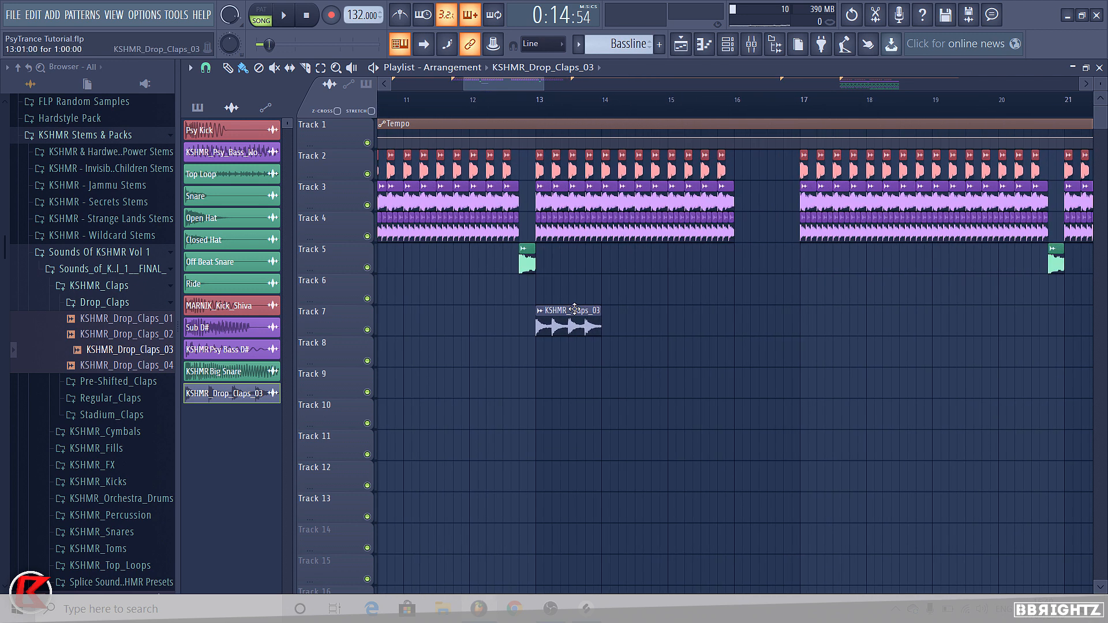
pyautogui.scroll(-6, 541, 236)
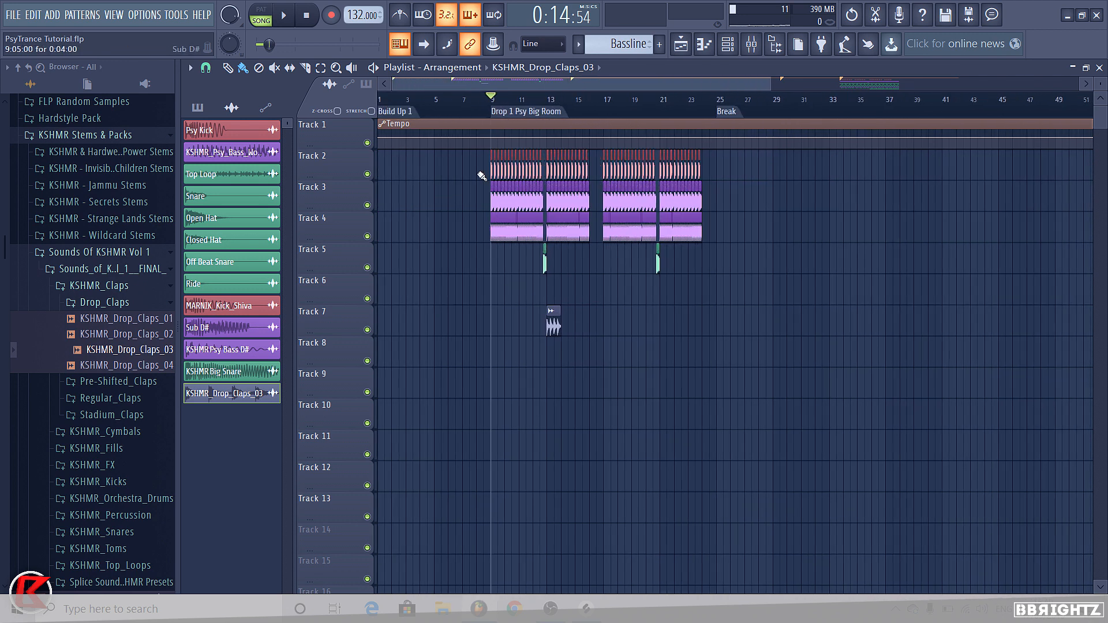
pyautogui.scroll(2, 544, 289)
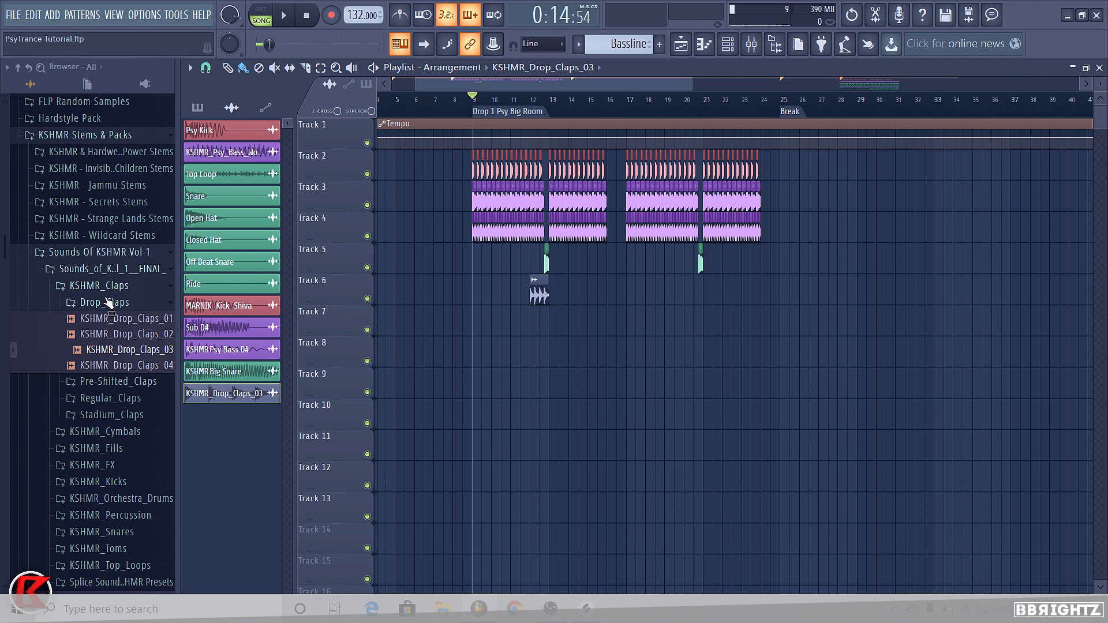
pyautogui.click(112, 300)
pyautogui.scroll(3, 595, 292)
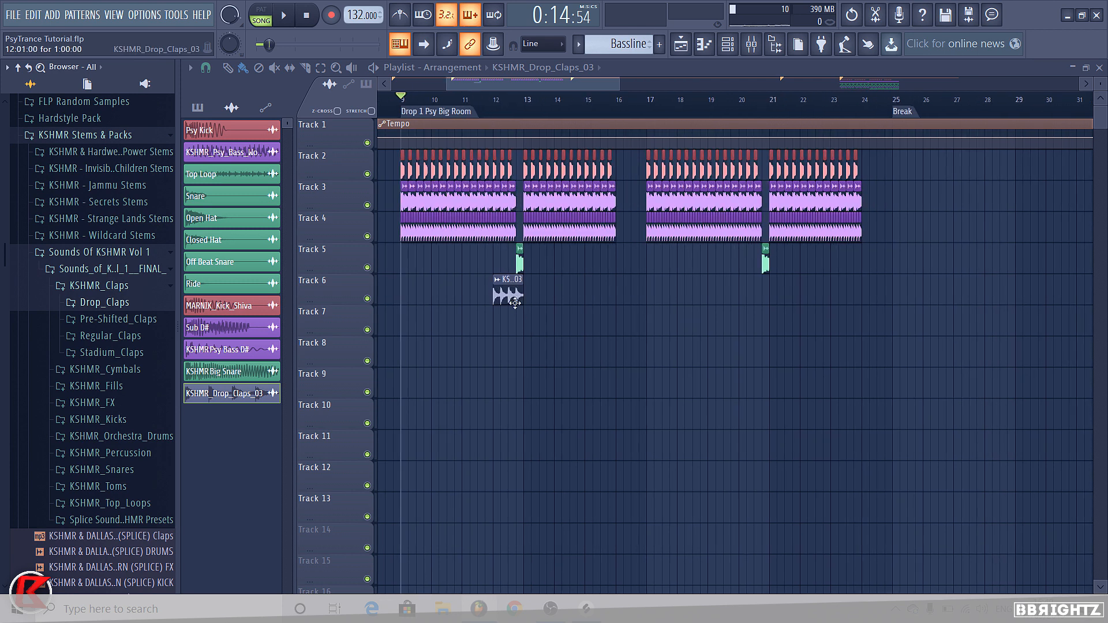
pyautogui.doubleClick(507, 292)
pyautogui.click(661, 195)
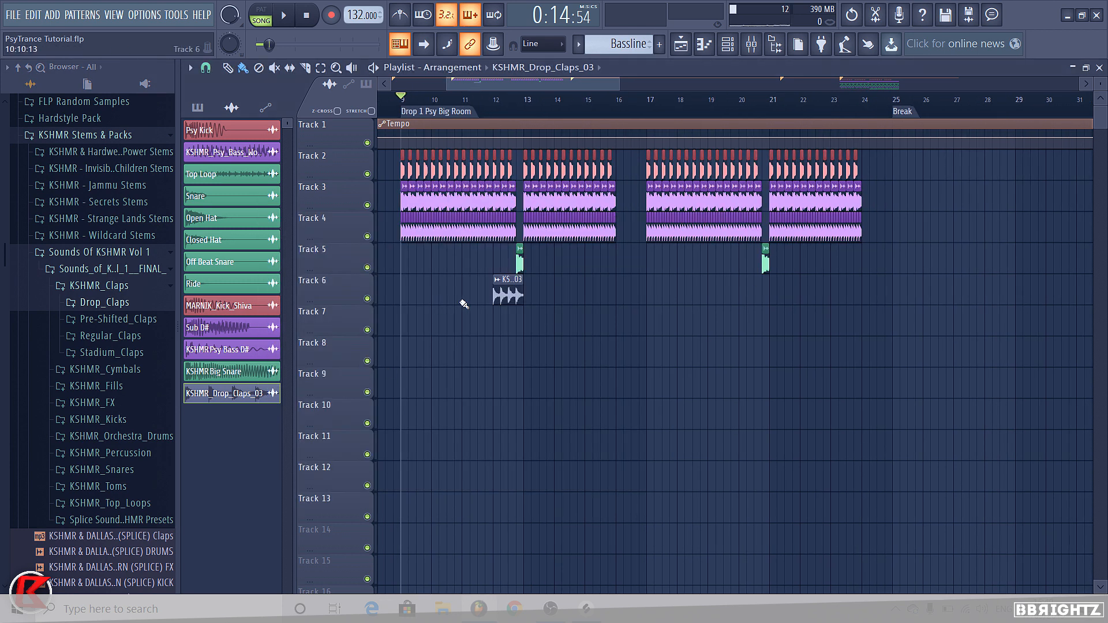
# Step: Collapse the open KSHMR sample folders and the BBrightz EDM Festival Samples folder in the browser
pyautogui.click(624, 43)
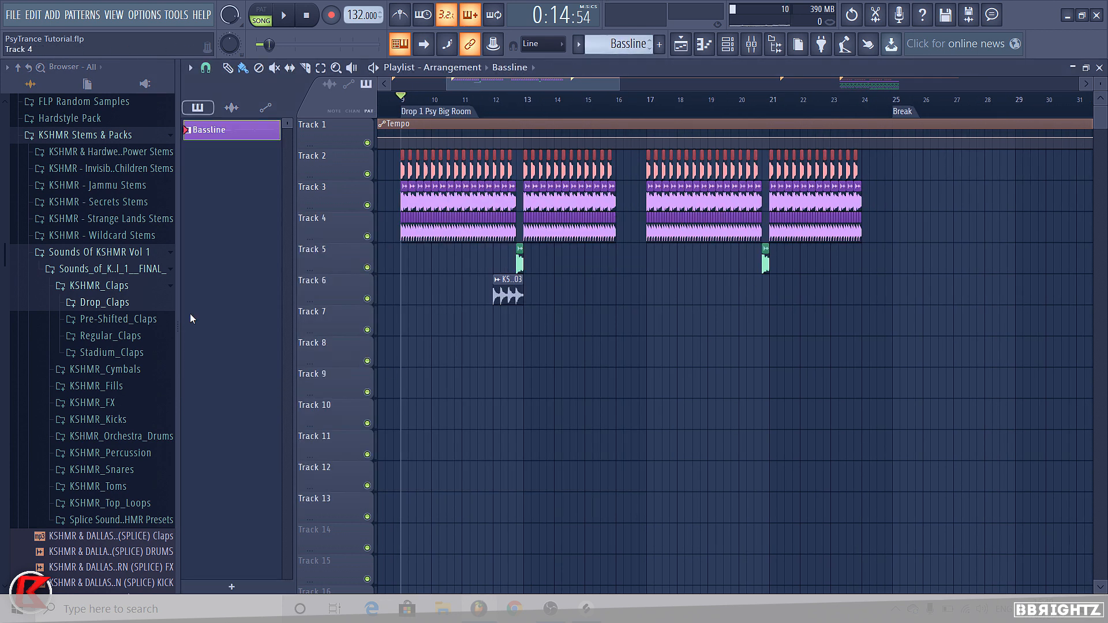
pyautogui.click(101, 285)
pyautogui.click(112, 268)
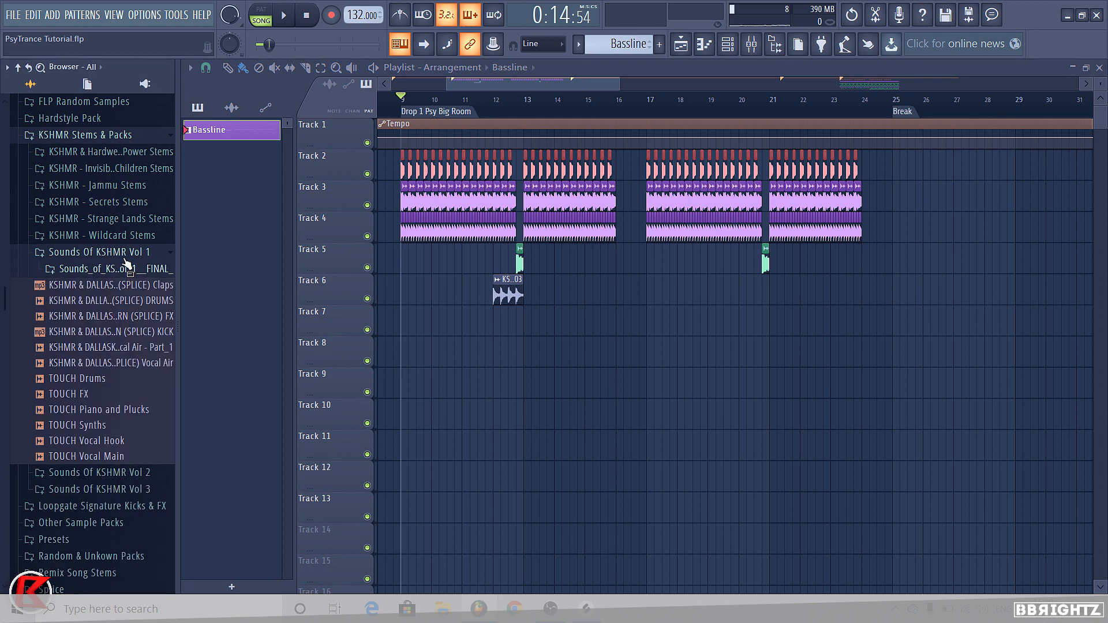
pyautogui.click(101, 253)
pyautogui.scroll(2, 489, 309)
pyautogui.scroll(2, 488, 309)
pyautogui.click(231, 108)
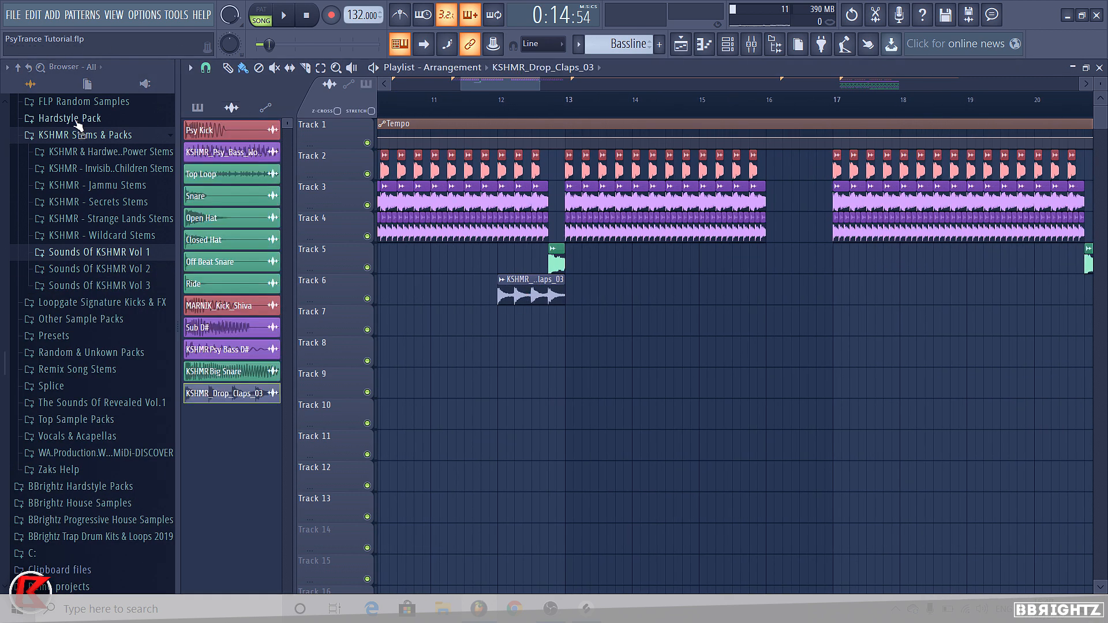
pyautogui.click(81, 136)
pyautogui.scroll(6, 73, 411)
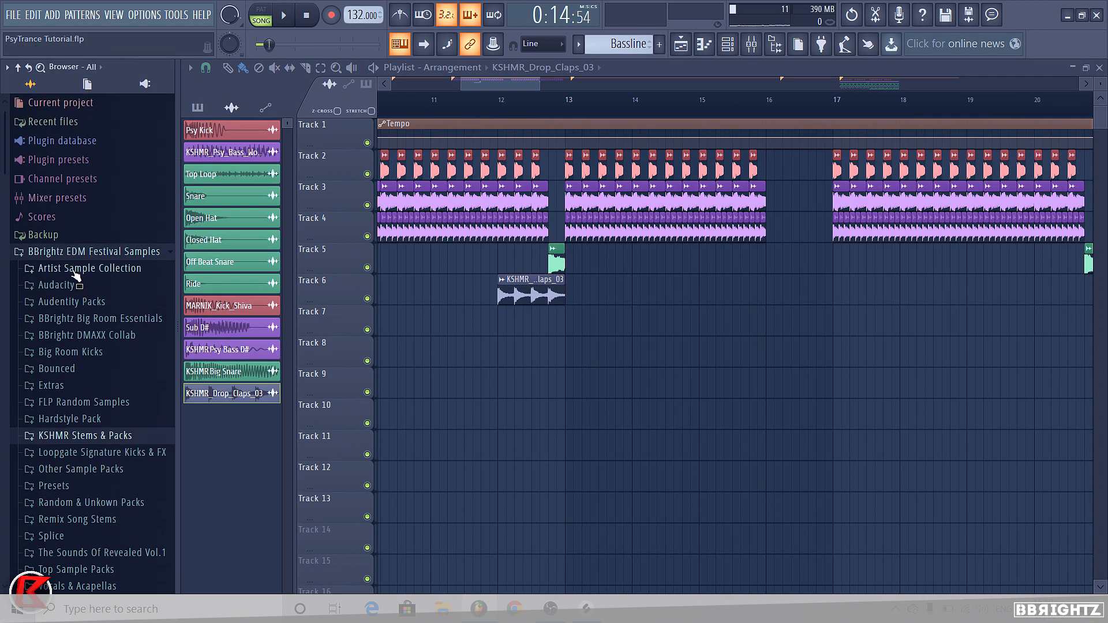
pyautogui.click(72, 251)
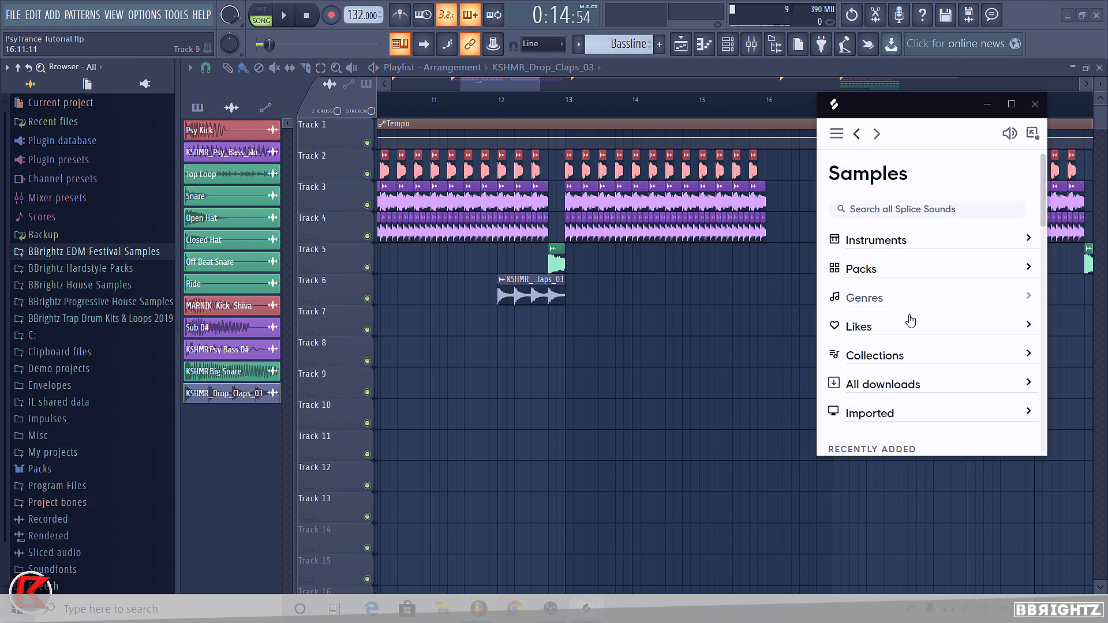
# Step: Switch to Splice, look through the recently added samples, and open the full list of downloads
pyautogui.scroll(-10, 911, 321)
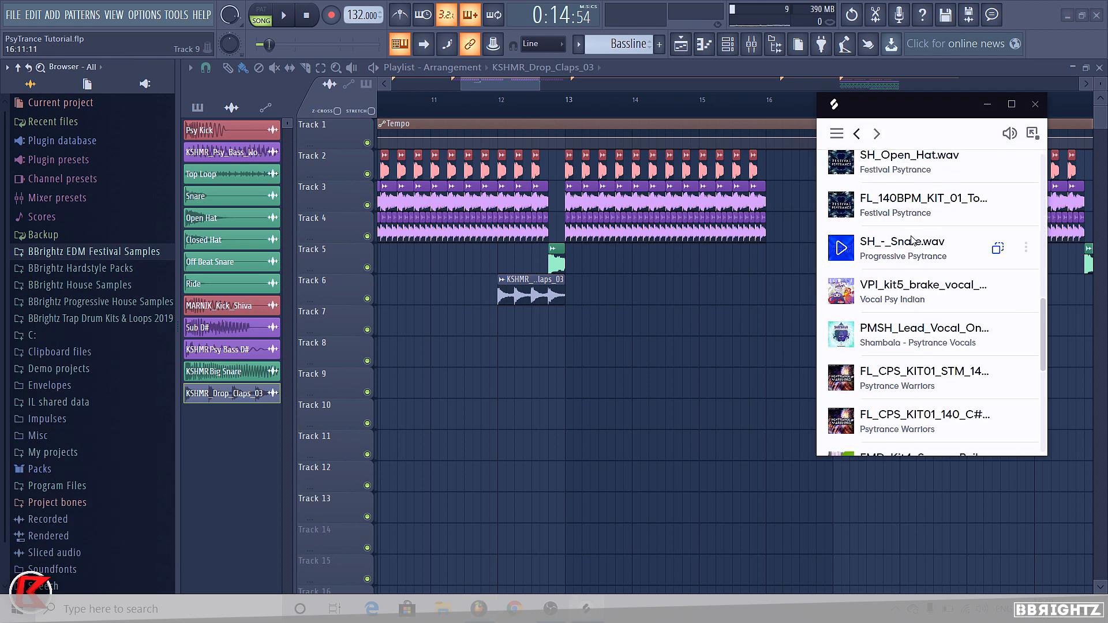
pyautogui.scroll(-3, 912, 240)
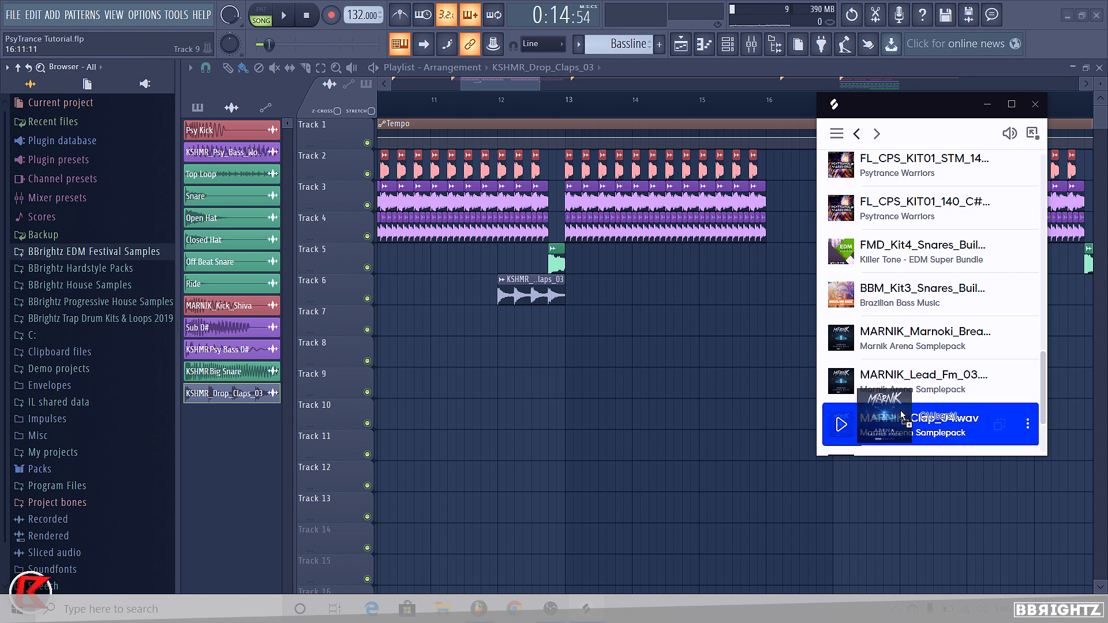
pyautogui.scroll(-1, 928, 404)
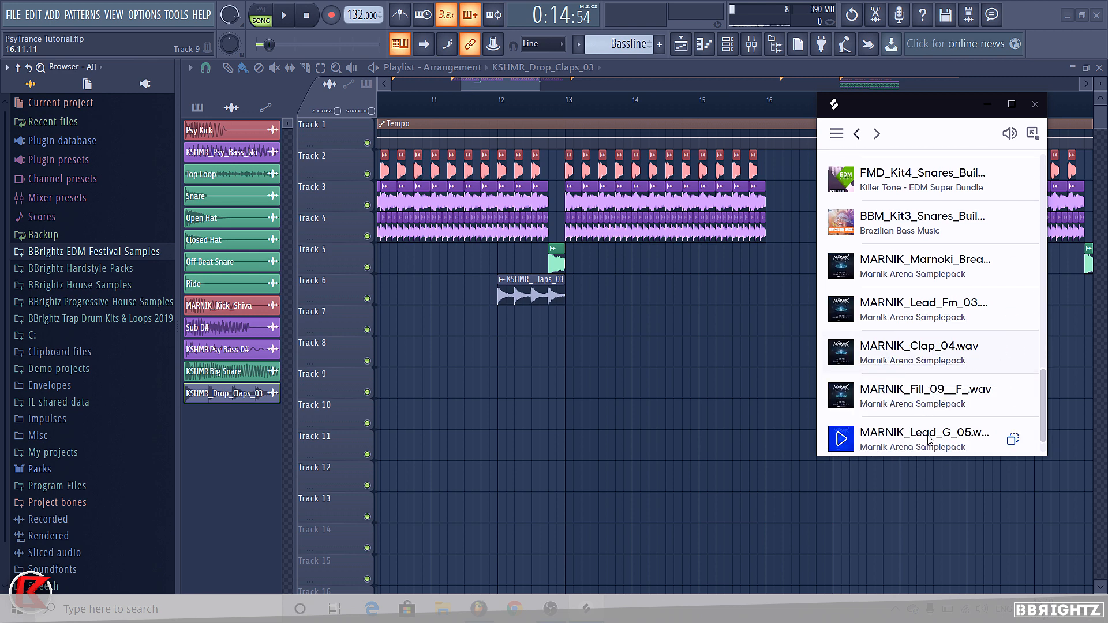
pyautogui.scroll(-1, 929, 440)
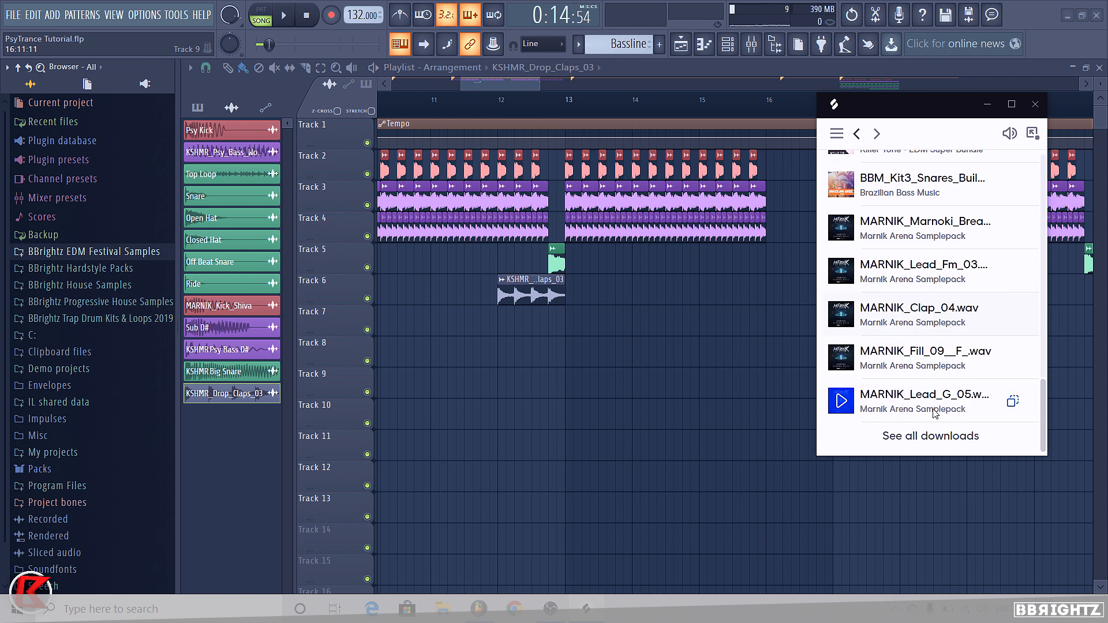
pyautogui.click(931, 436)
# Step: Place MARNIK_Loop_01_ from the Splice downloads on Track 7 at bar 12, beneath the clap loop
pyautogui.scroll(-3, 905, 314)
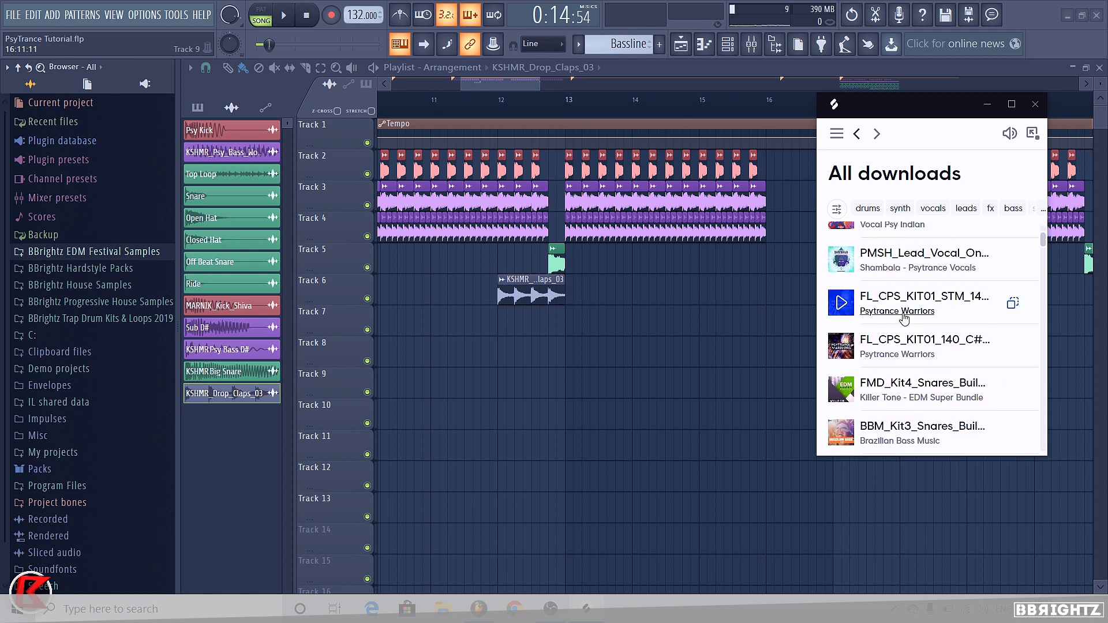
pyautogui.scroll(-5, 909, 346)
pyautogui.moveTo(920, 408); pyautogui.dragTo(524, 323)
pyautogui.doubleClick(621, 359)
pyautogui.click(674, 213)
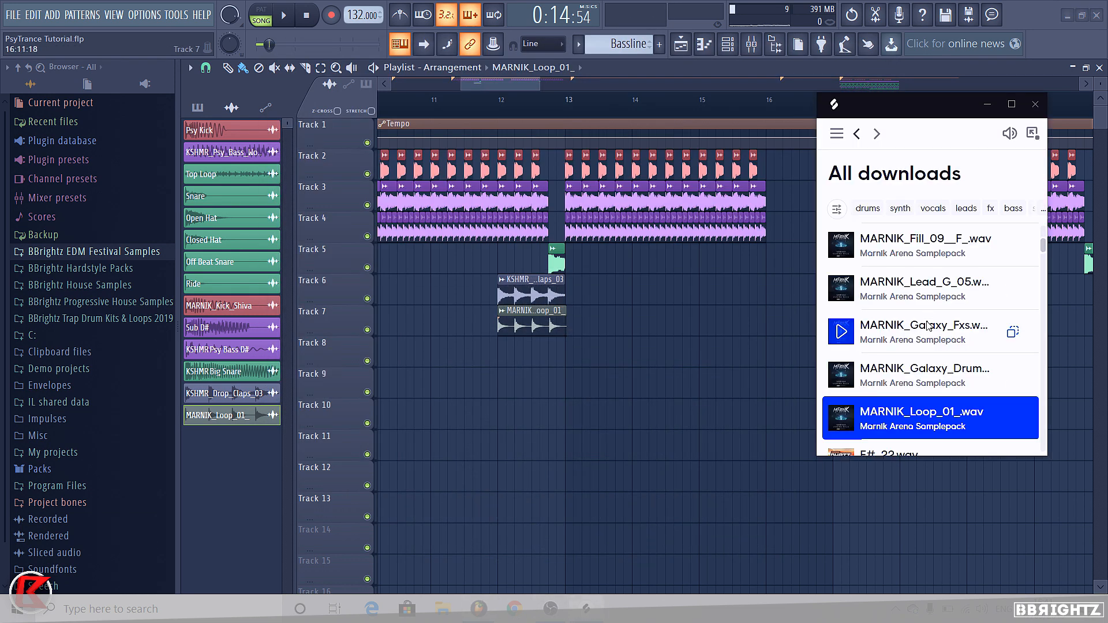
# Step: Place the MARNIK_Galaxy_Drums sample from the Splice downloads on Track 8 just before bar 13
pyautogui.moveTo(922, 378); pyautogui.dragTo(572, 379)
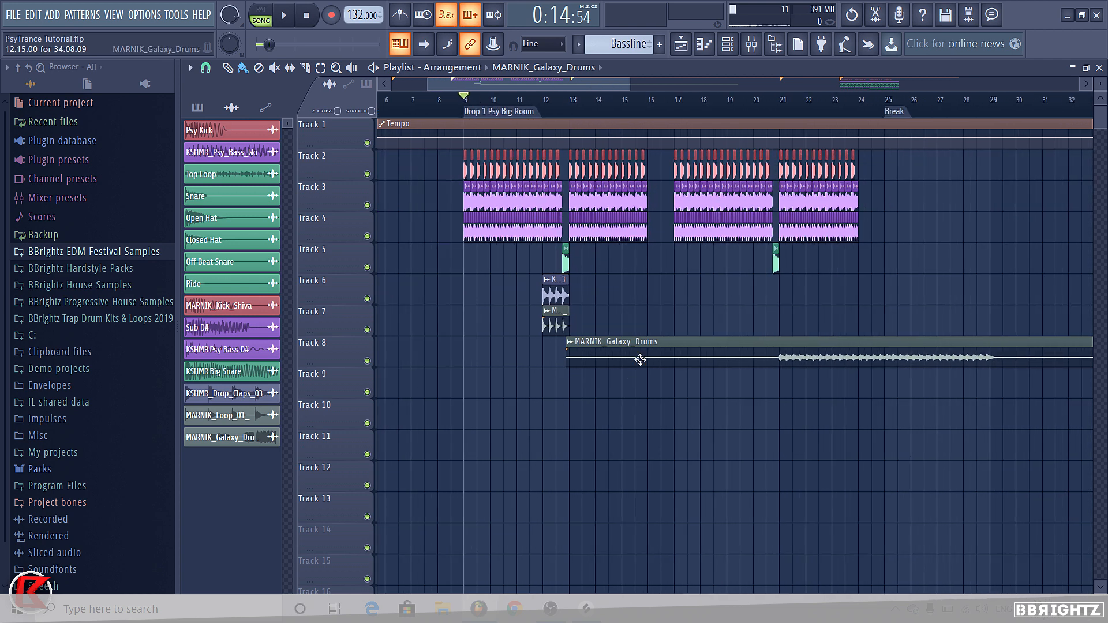
# Step: Move the MARNIK_Galaxy_Drums clip on Track 8 to start at bar 1, lining its first drum section up with bar 9
pyautogui.scroll(-3, 640, 360)
pyautogui.moveTo(640, 359); pyautogui.dragTo(457, 360)
pyautogui.scroll(5, 495, 376)
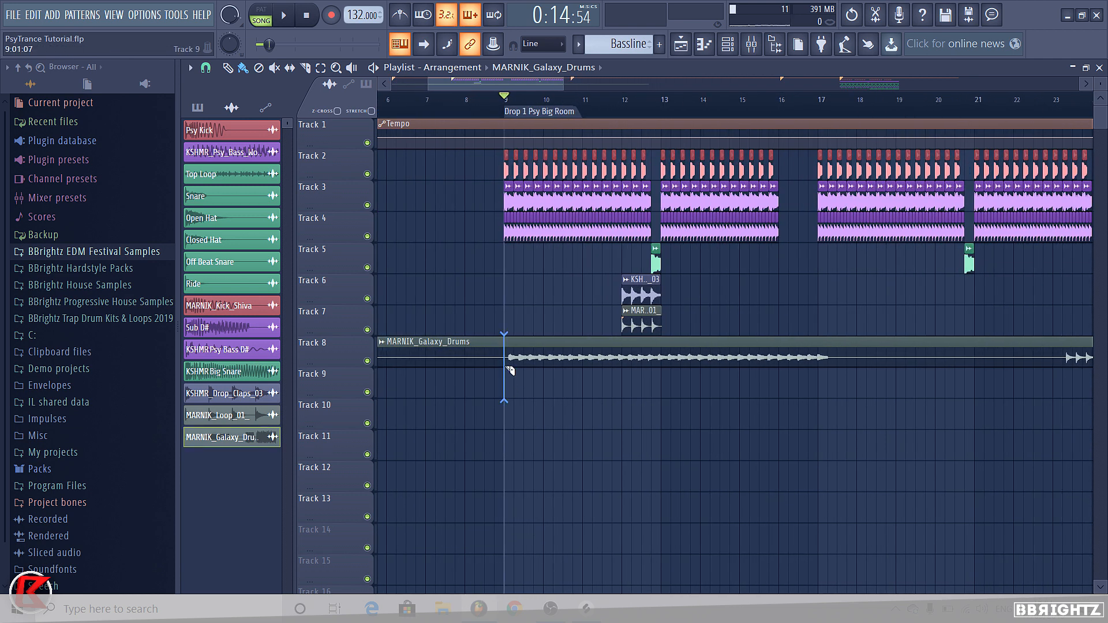
# Step: Fit the MARNIK_Galaxy_Drums sample to the project tempo and set its time-stretching mode to Stretch
pyautogui.click(387, 343)
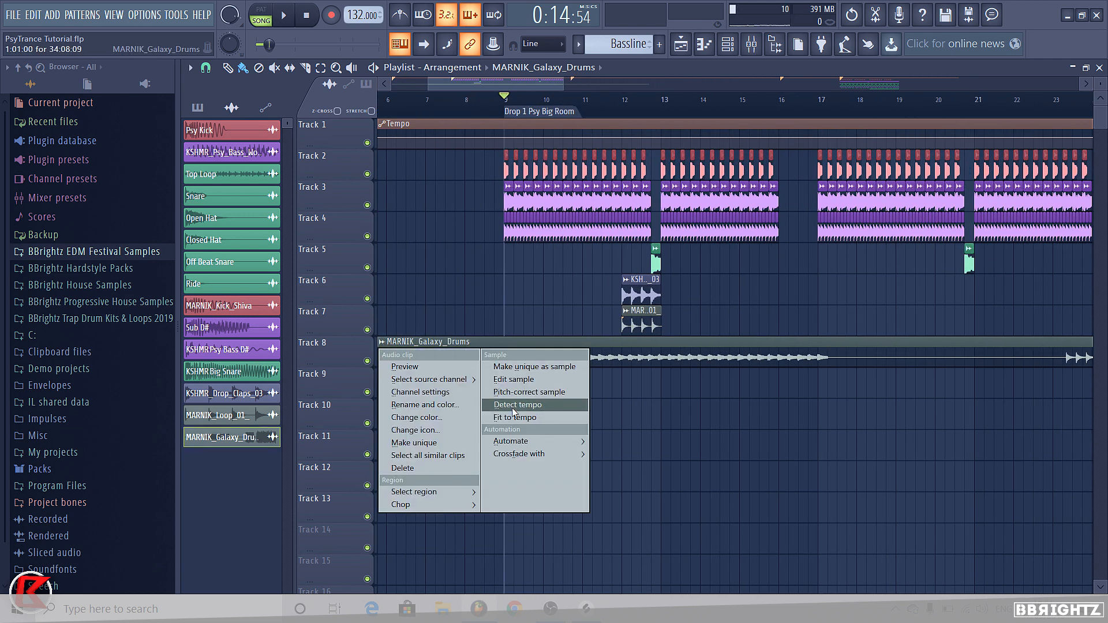
pyautogui.click(537, 415)
pyautogui.click(597, 410)
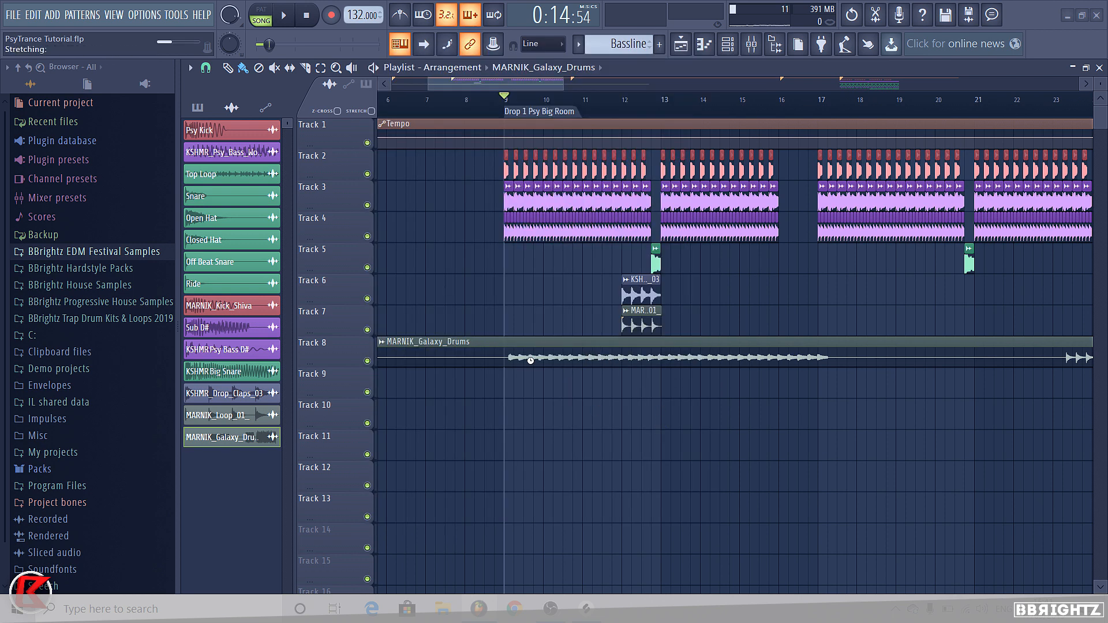
pyautogui.doubleClick(550, 349)
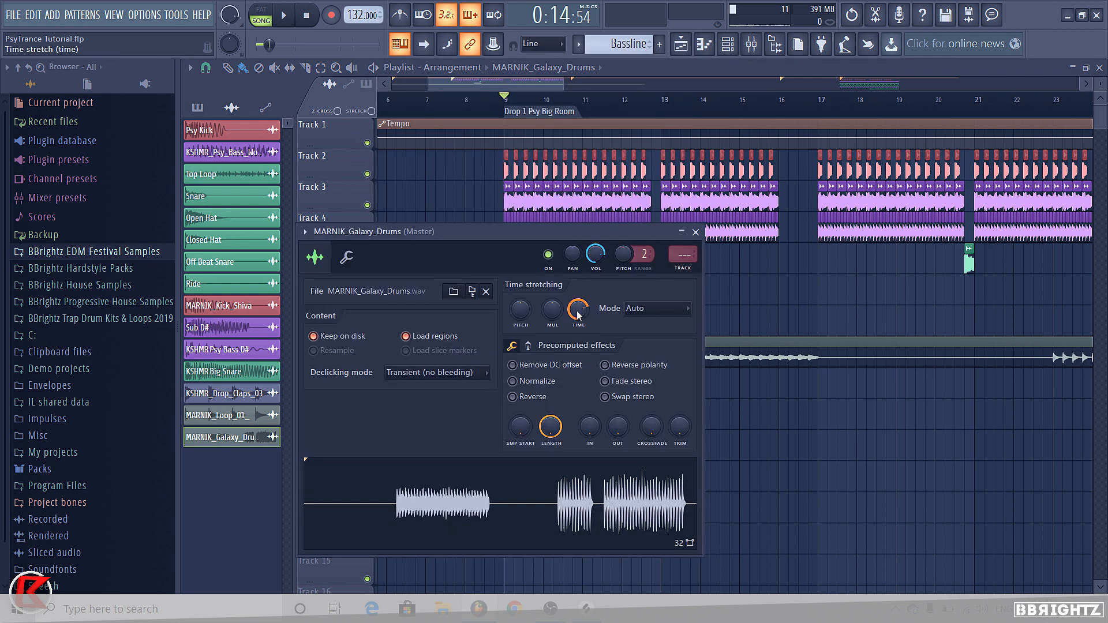
pyautogui.click(654, 309)
pyautogui.click(651, 347)
pyautogui.rightClick(847, 465)
# Step: Set the time-stretch time of the MARNIK_Loop_01_ sample on Track 7 to 1 bar
pyautogui.scroll(-5, 488, 316)
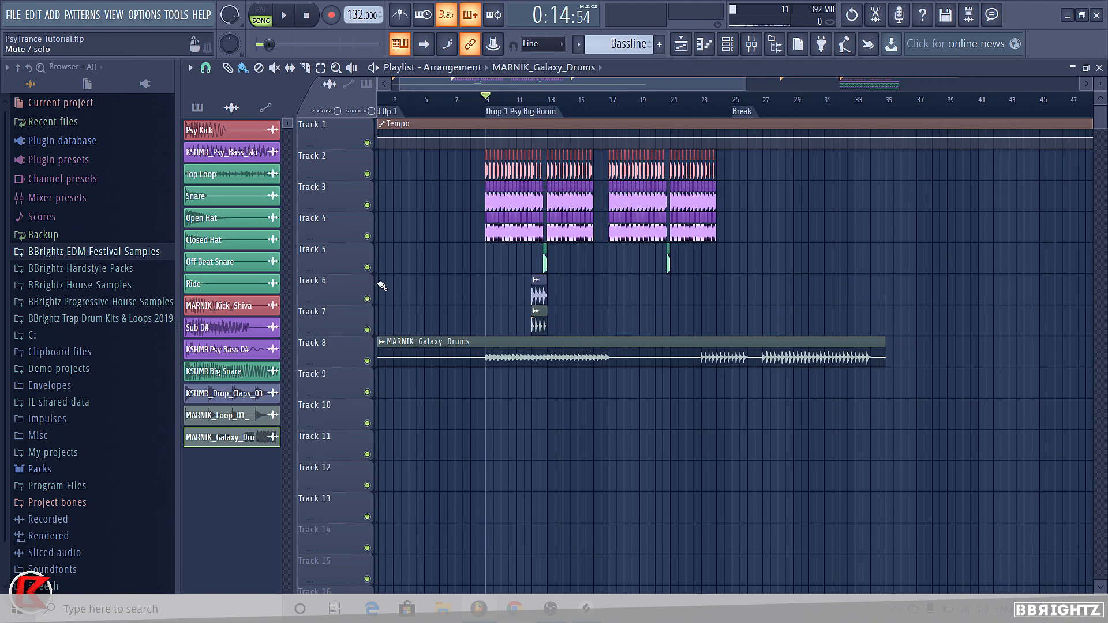
pyautogui.scroll(-2, 651, 219)
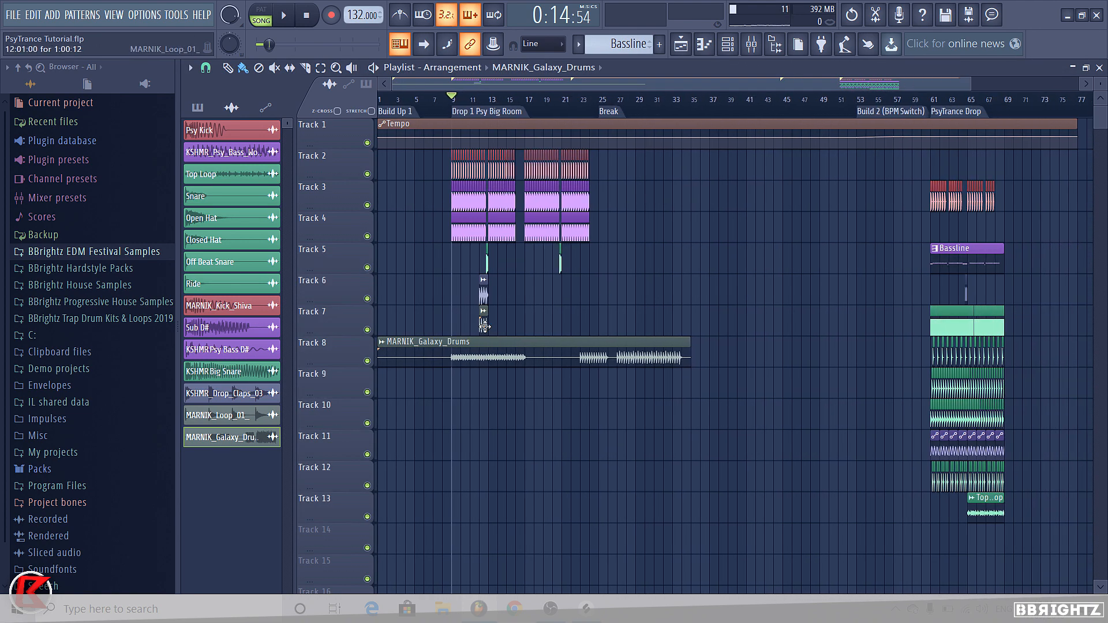
pyautogui.click(484, 327)
pyautogui.scroll(8, 482, 328)
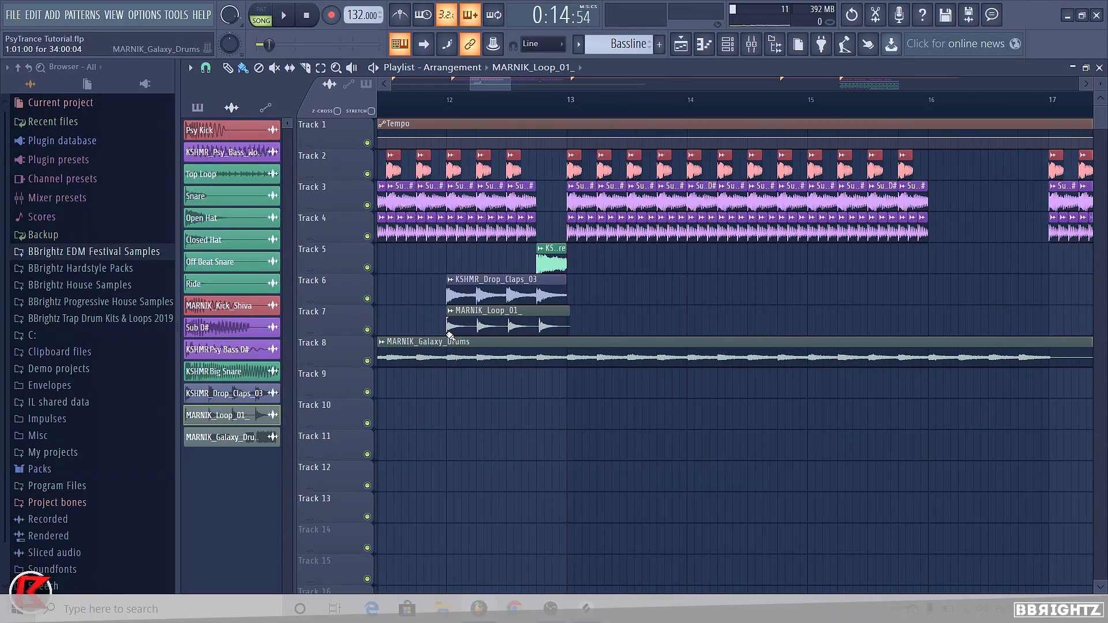
pyautogui.scroll(3, 449, 335)
pyautogui.doubleClick(543, 315)
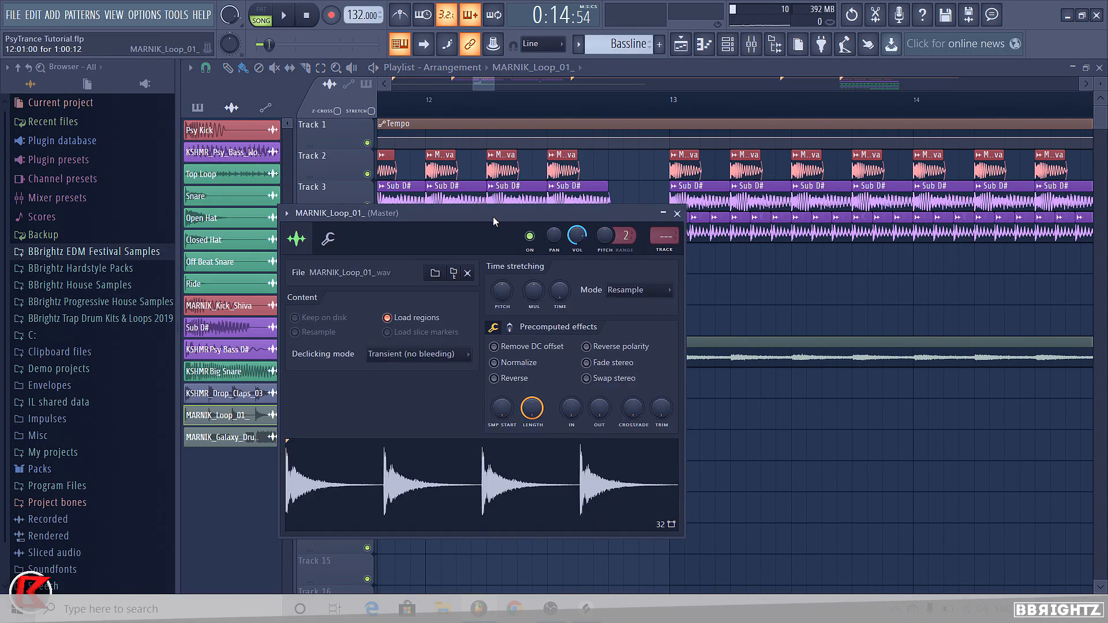
pyautogui.moveTo(493, 217); pyautogui.dragTo(883, 181)
pyautogui.doubleClick(556, 329)
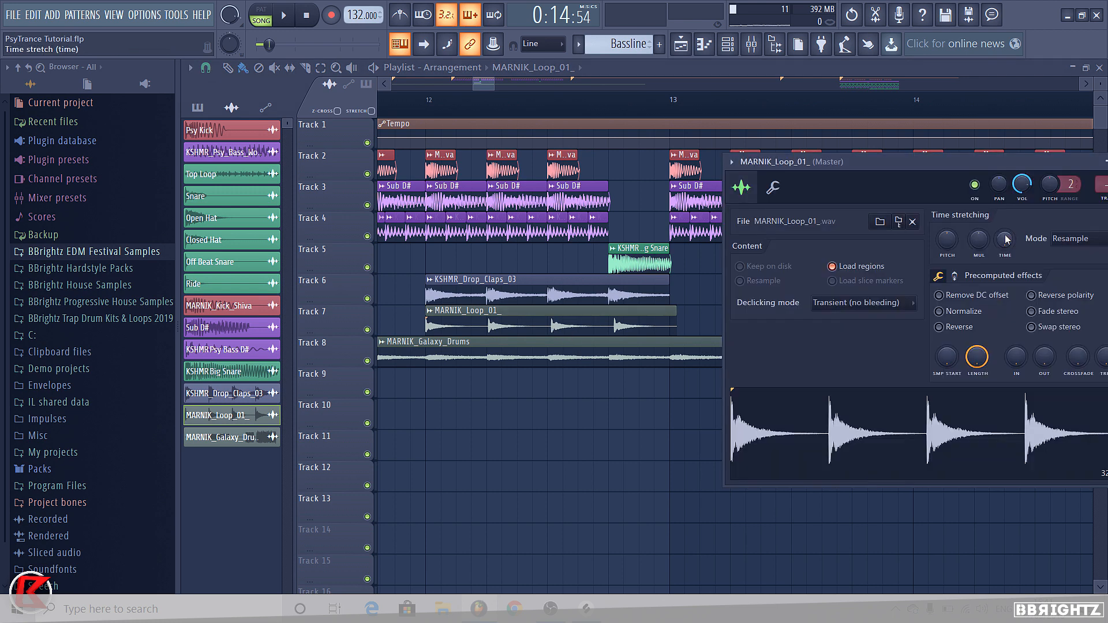
pyautogui.rightClick(1005, 239)
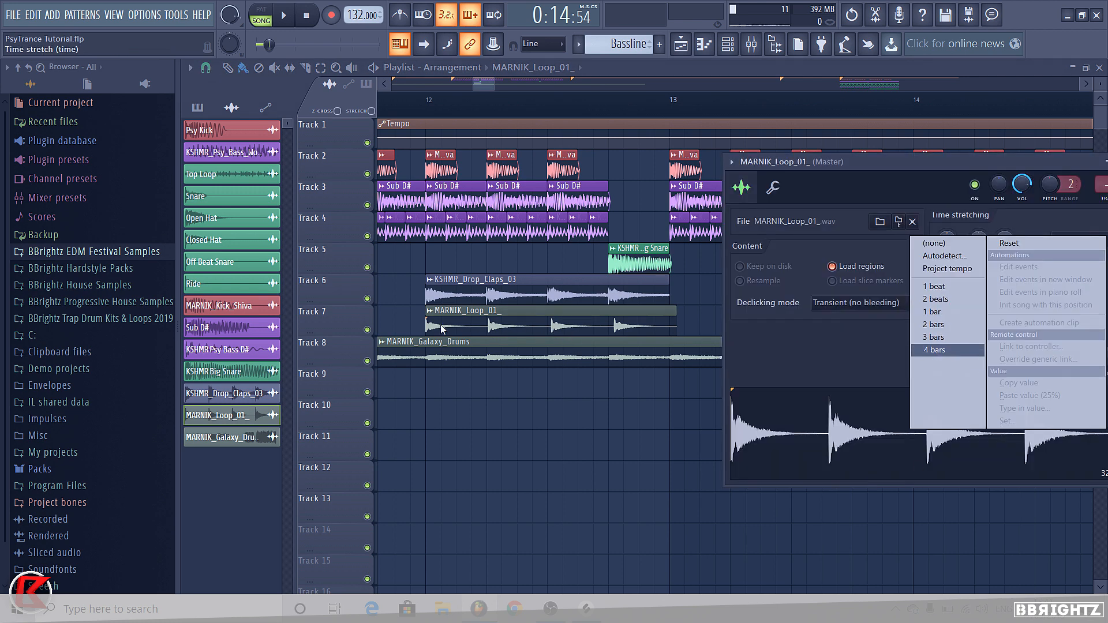
pyautogui.click(934, 311)
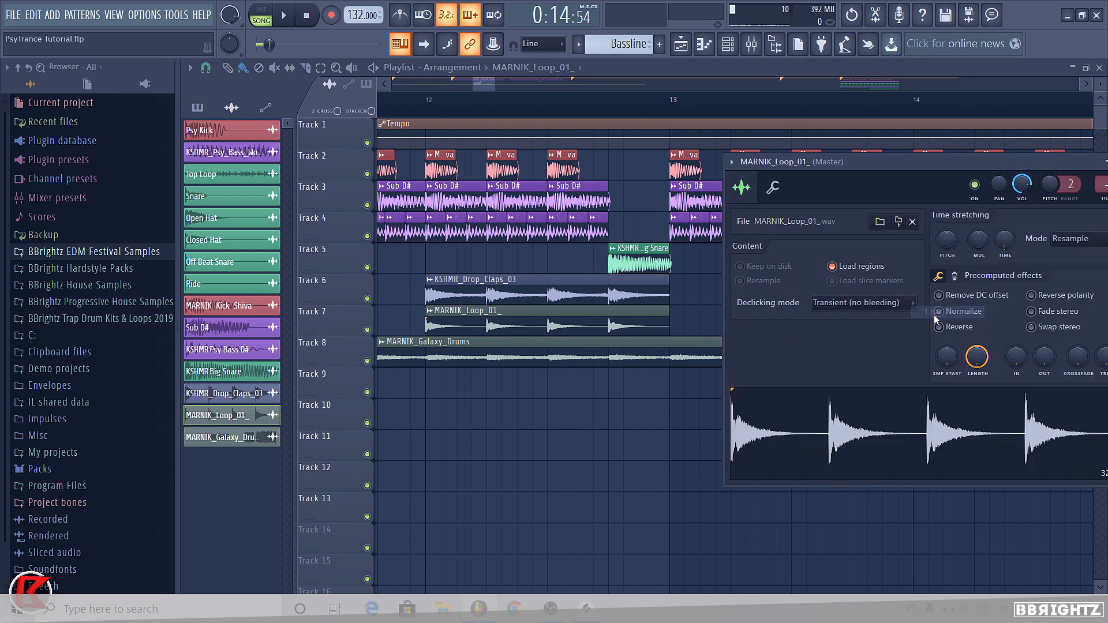
# Step: Set the time-stretching mode of the MARNIK_Loop_01_ sample to Stretch and close its channel settings
pyautogui.rightClick(950, 236)
pyautogui.click(966, 242)
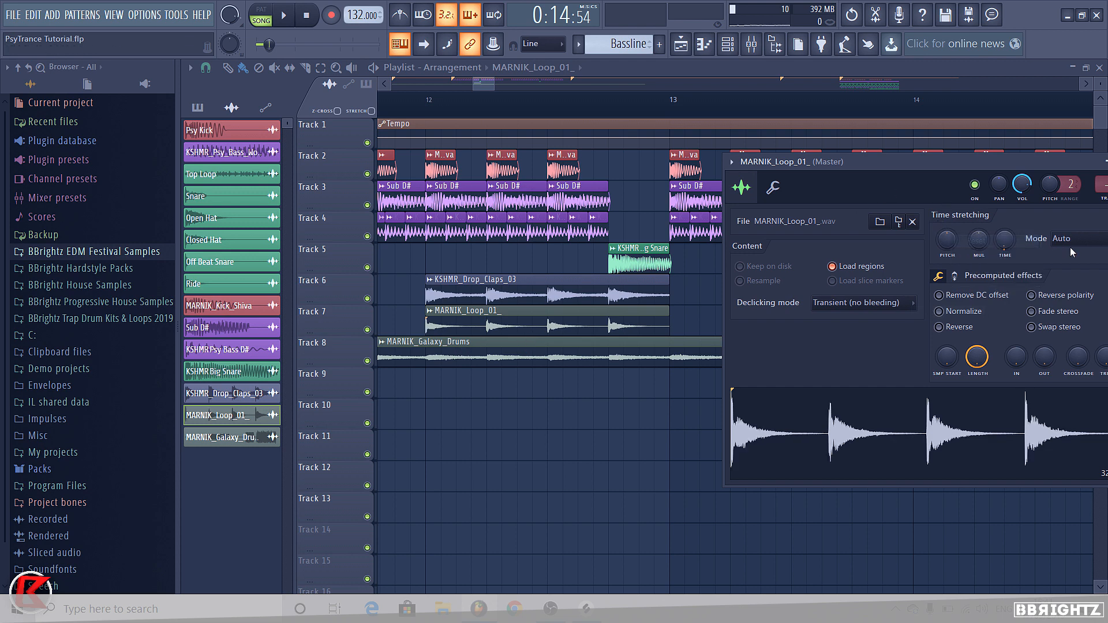
pyautogui.click(1067, 240)
pyautogui.click(1019, 277)
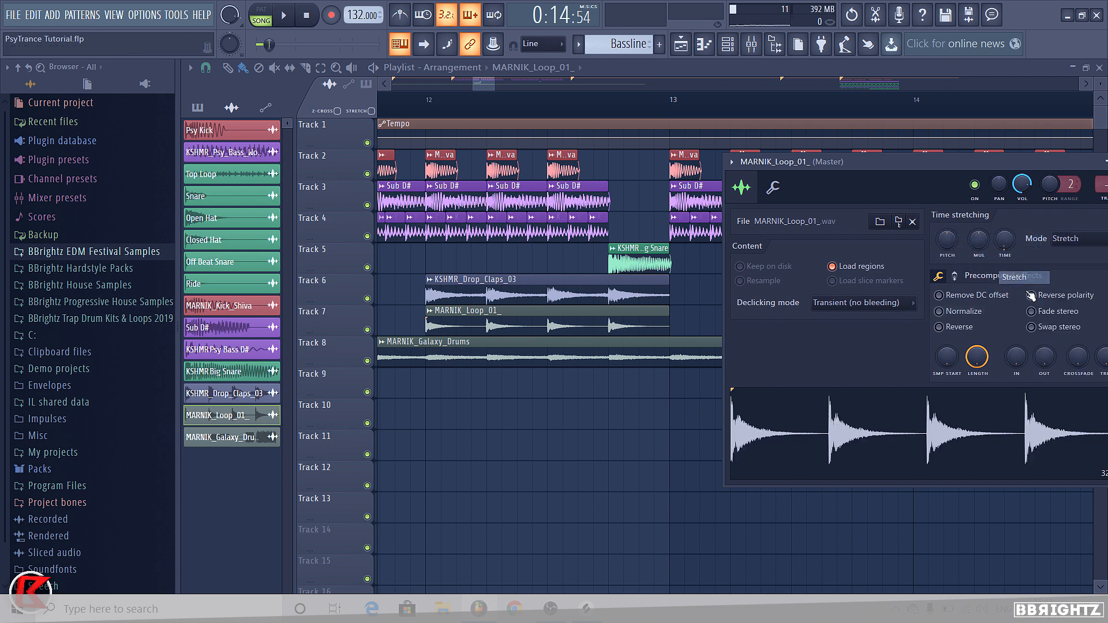
pyautogui.rightClick(487, 459)
# Step: Set the time-stretching mode of the KSHMR_Drop_Claps_03 sample on Track 6 to Stretch and close its channel settings
pyautogui.doubleClick(541, 281)
pyautogui.click(602, 272)
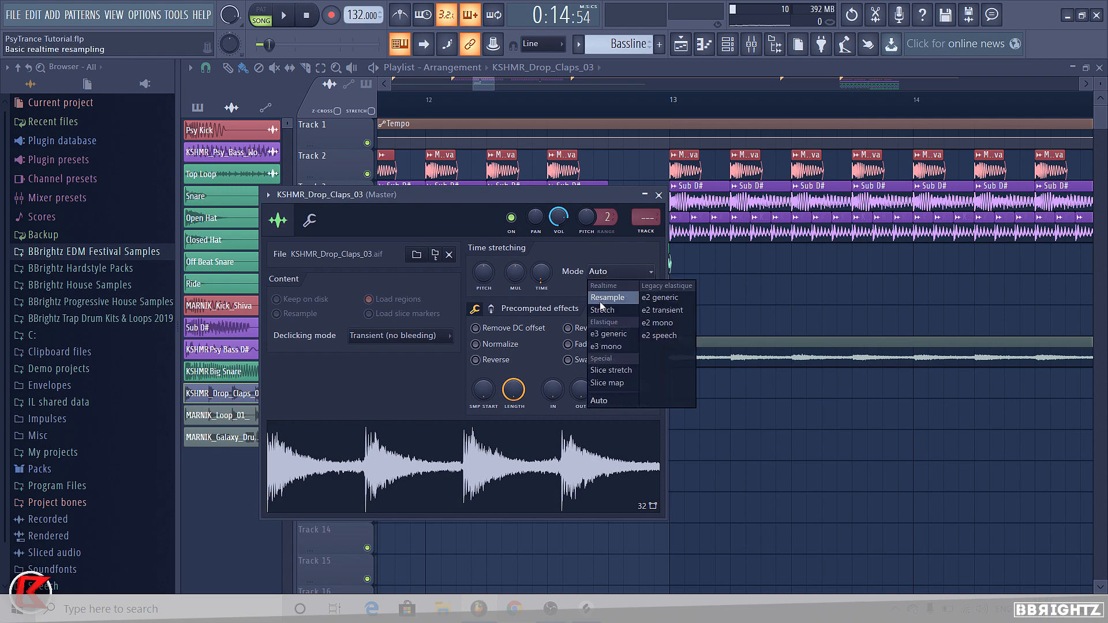
pyautogui.click(601, 309)
pyautogui.rightClick(700, 403)
pyautogui.scroll(-3, 541, 327)
pyautogui.scroll(-5, 540, 326)
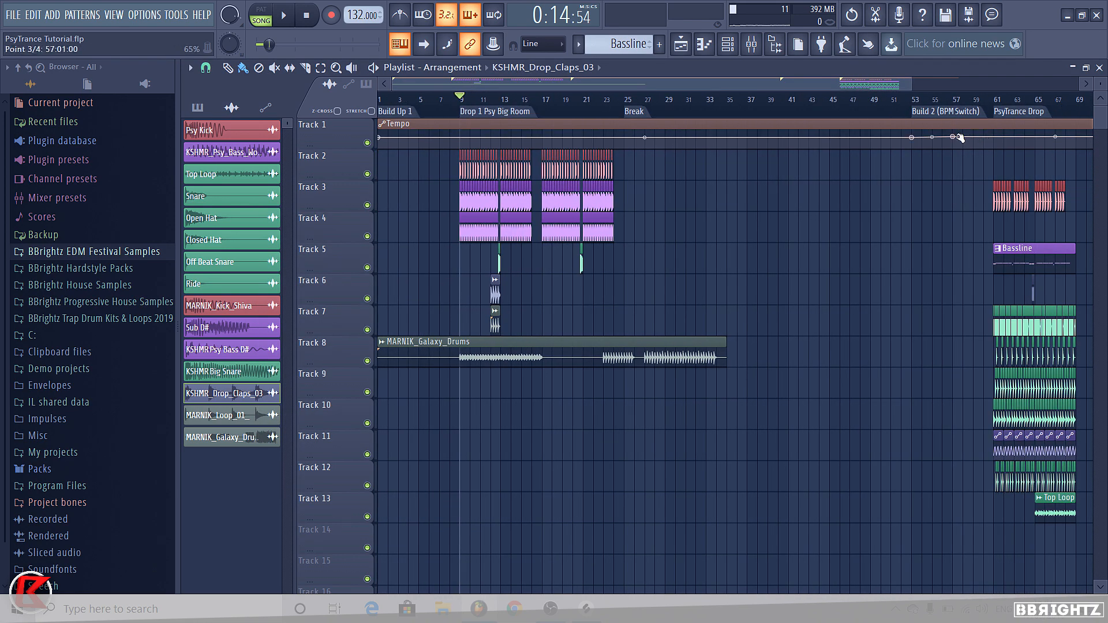
pyautogui.scroll(2, 506, 300)
pyautogui.moveTo(469, 289); pyautogui.dragTo(515, 382)
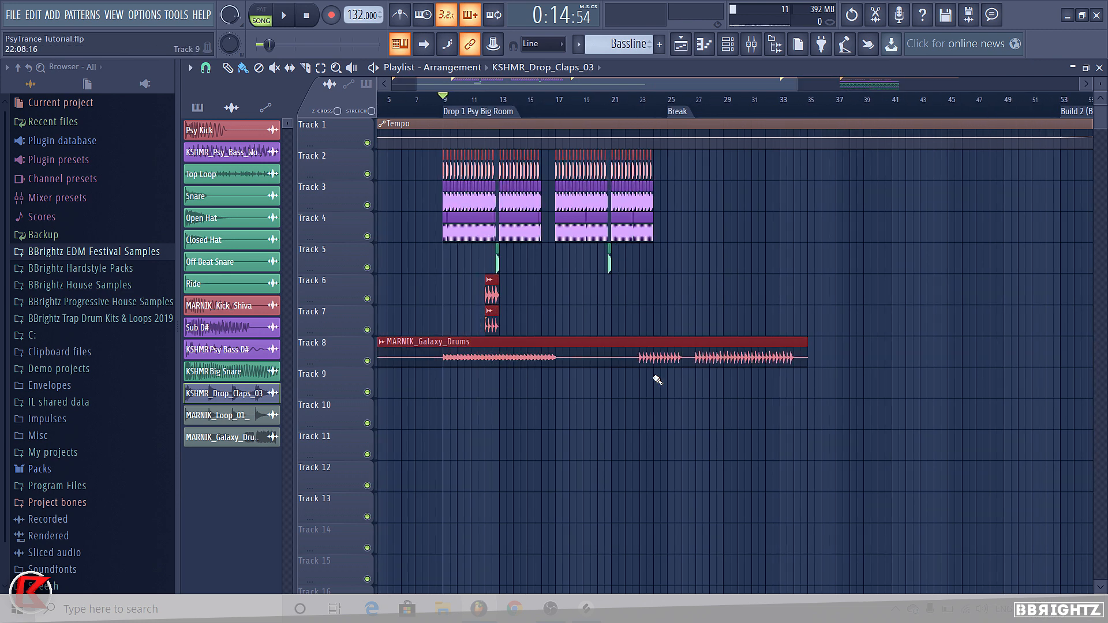
pyautogui.keyDown('ctrl'); pyautogui.click(656, 379); pyautogui.keyUp('ctrl')
# Step: Slice the MARNIK_Galaxy_Drums clip at bars 9 and 17, delete the outer pieces, and move the remaining piece to bar 17
pyautogui.scroll(4, 432, 398)
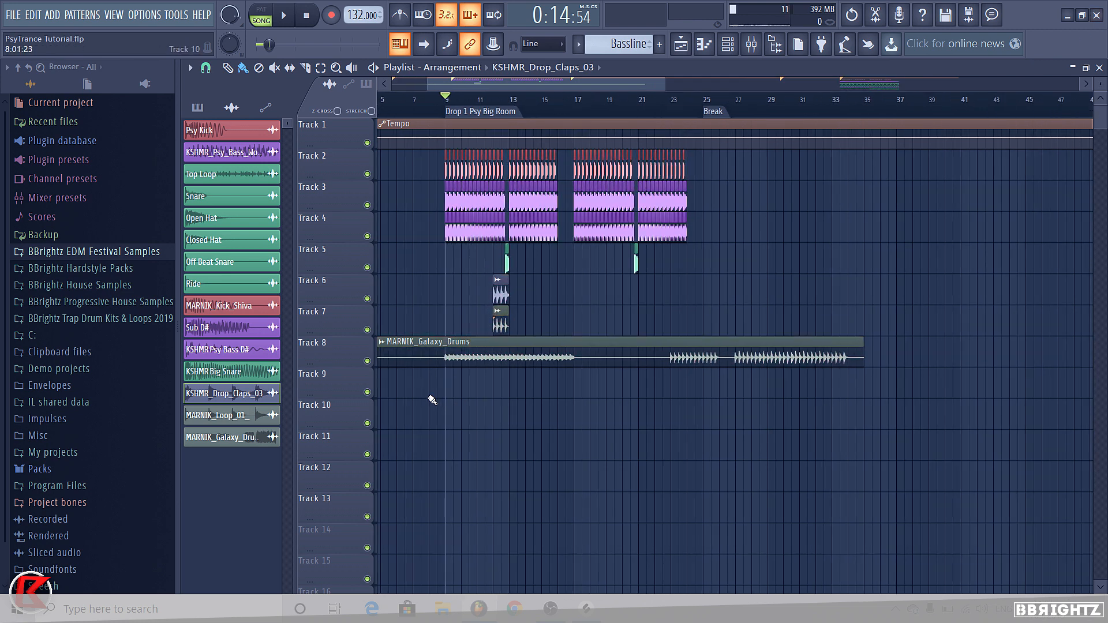
pyautogui.moveTo(462, 386); pyautogui.dragTo(463, 361)
pyautogui.rightClick(440, 362)
pyautogui.moveTo(808, 448); pyautogui.dragTo(808, 362)
pyautogui.rightClick(814, 359)
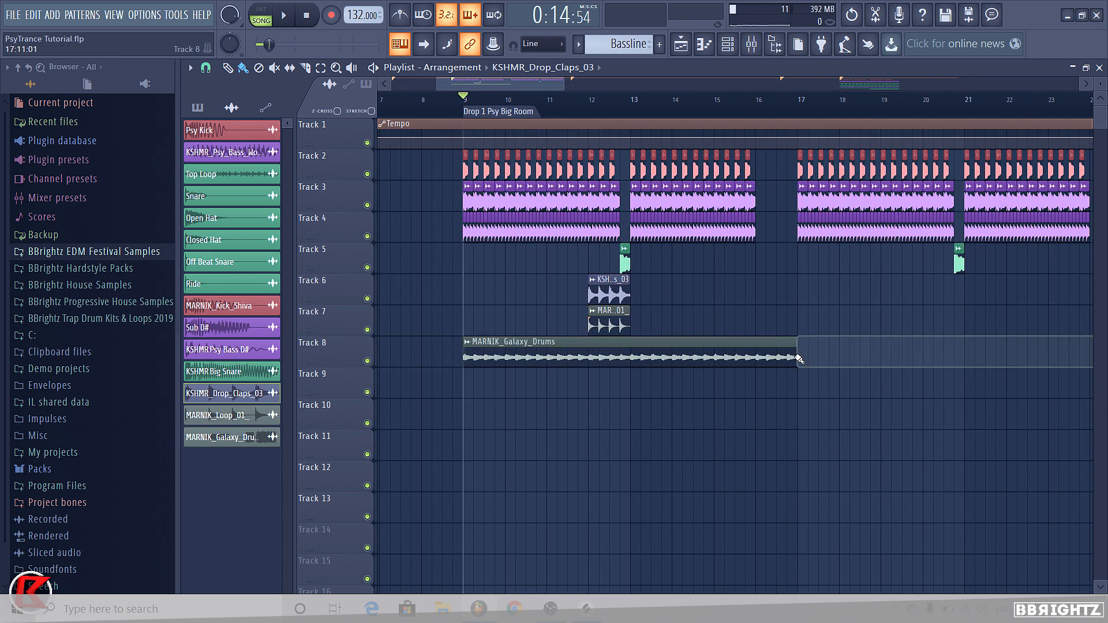
pyautogui.scroll(-5, 574, 379)
pyautogui.moveTo(532, 358); pyautogui.dragTo(645, 358)
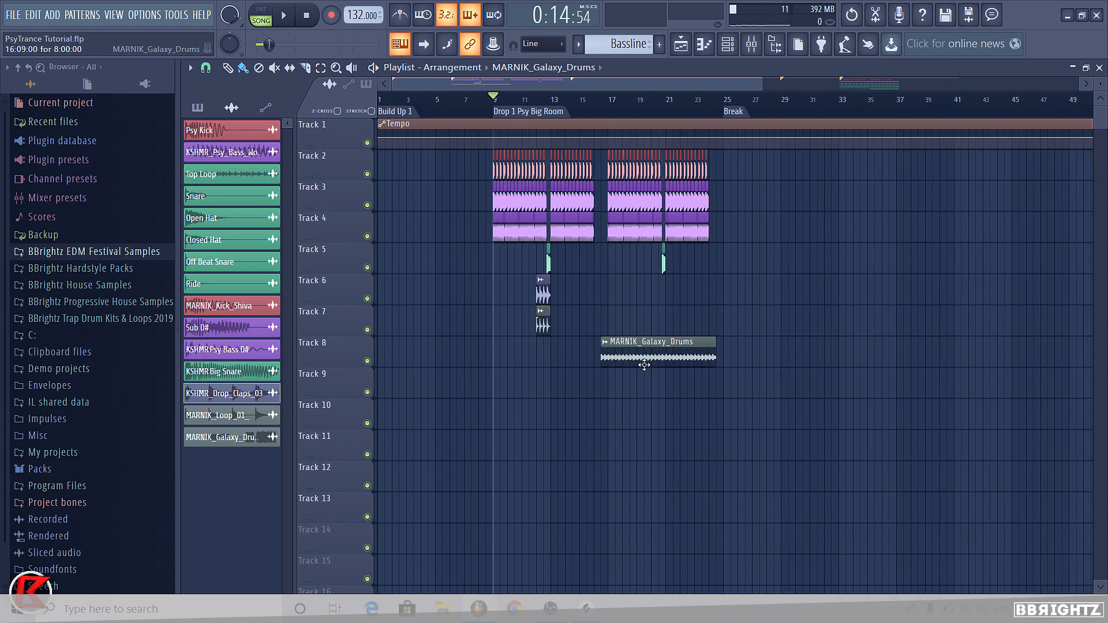
# Step: Rename the MARNIK_Galaxy_Drums channel to MARNIK Crowd Claps and colour it green
pyautogui.rightClick(611, 352)
pyautogui.click(641, 405)
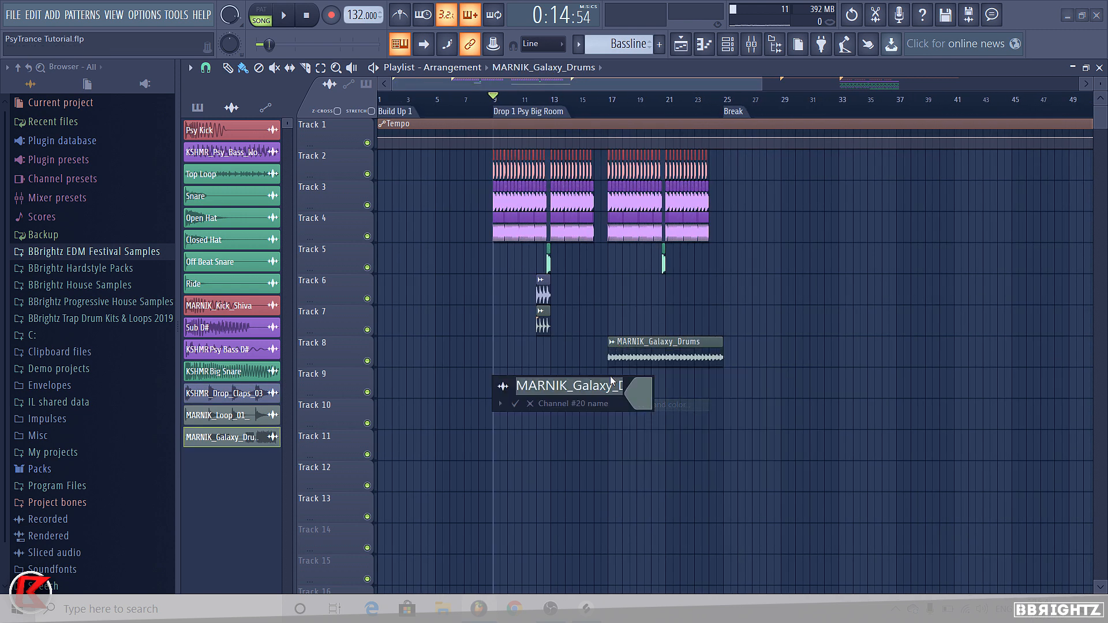
pyautogui.press('BackSpace')
pyautogui.press('BackSpace')
pyautogui.press('BackSpace')
pyautogui.press('BackSpace')
pyautogui.press('BackSpace')
pyautogui.press('BackSpace')
pyautogui.press('BackSpace')
pyautogui.press('BackSpace')
pyautogui.press('BackSpace')
pyautogui.press('BackSpace')
pyautogui.press('BackSpace')
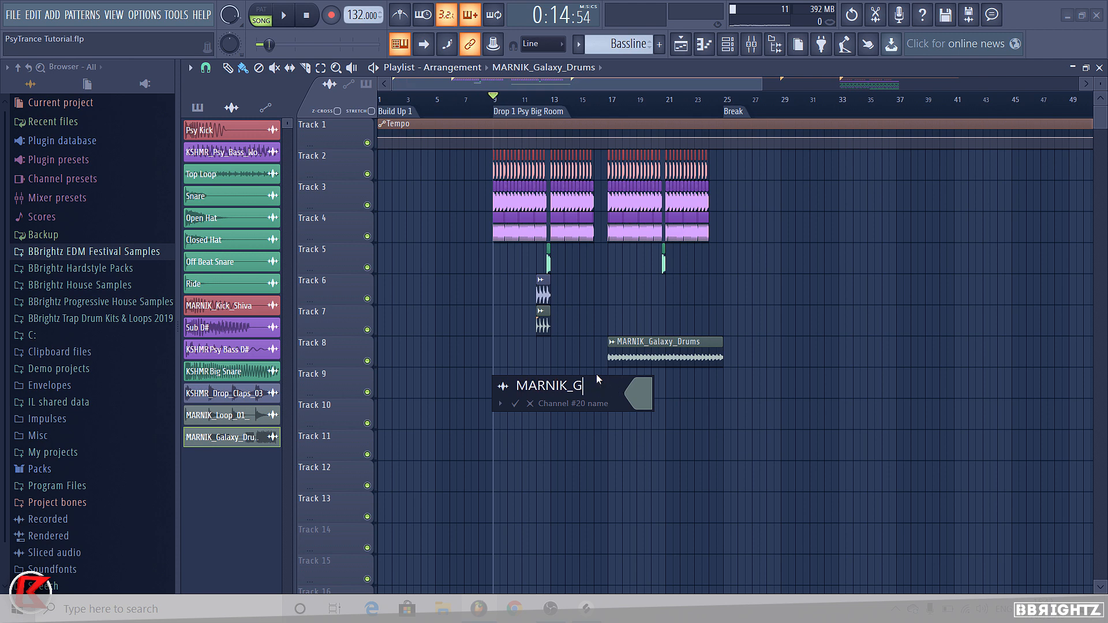
pyautogui.write('Crowd Claps')
pyautogui.click(640, 397)
pyautogui.click(660, 403)
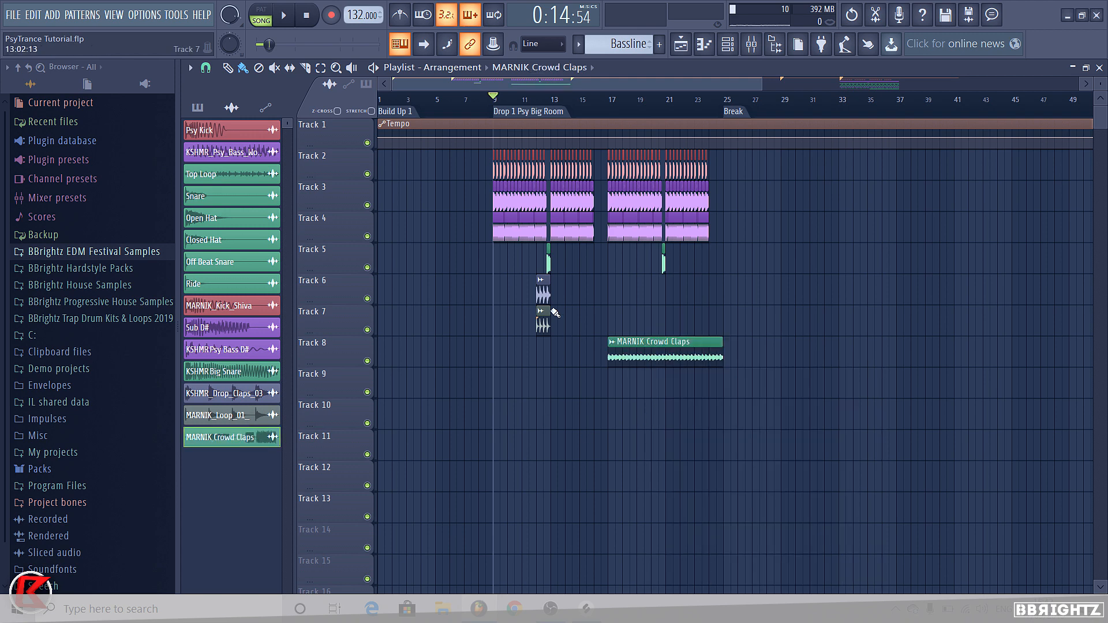
# Step: Rename the MARNIK_Loop_01_ channel to Marnik Claps and colour it green
pyautogui.click(541, 310)
pyautogui.click(558, 374)
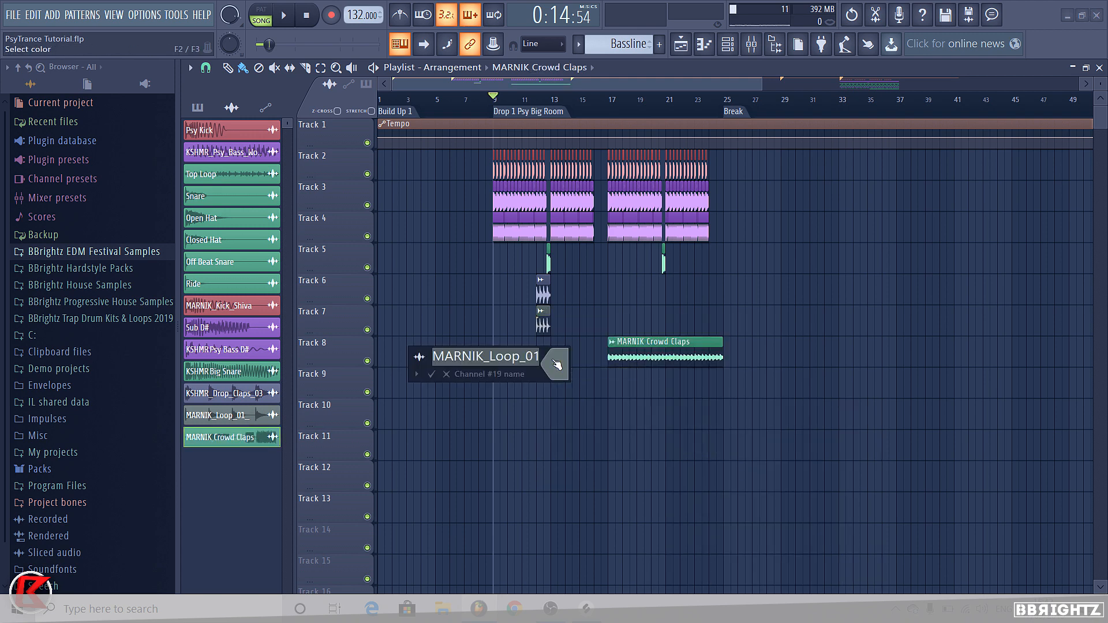
pyautogui.write('Marnik Claps')
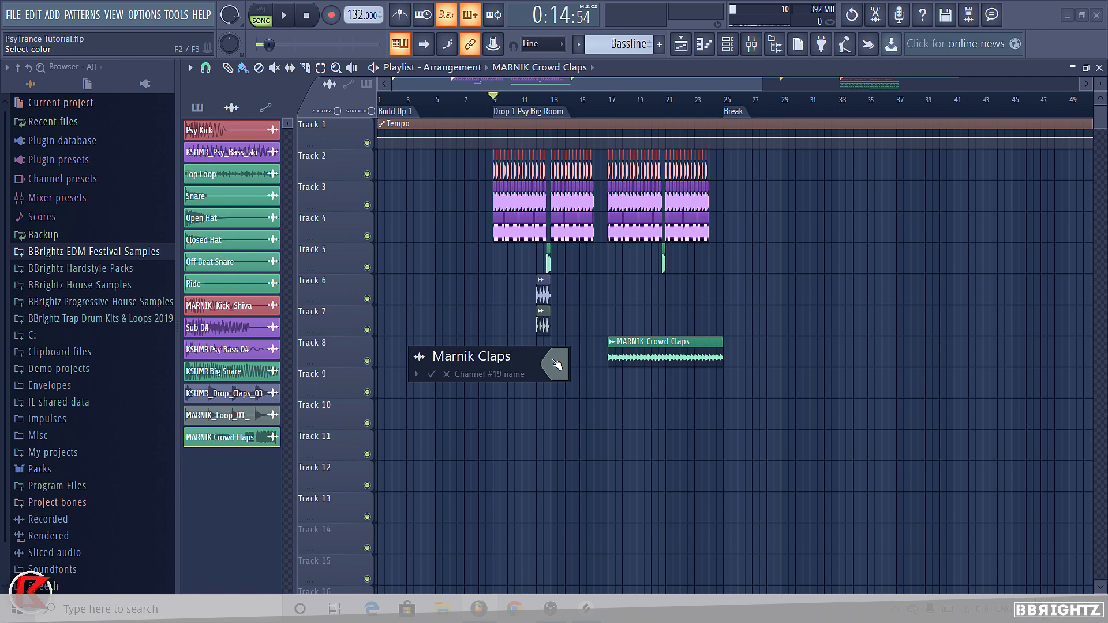
pyautogui.click(556, 365)
pyautogui.click(573, 406)
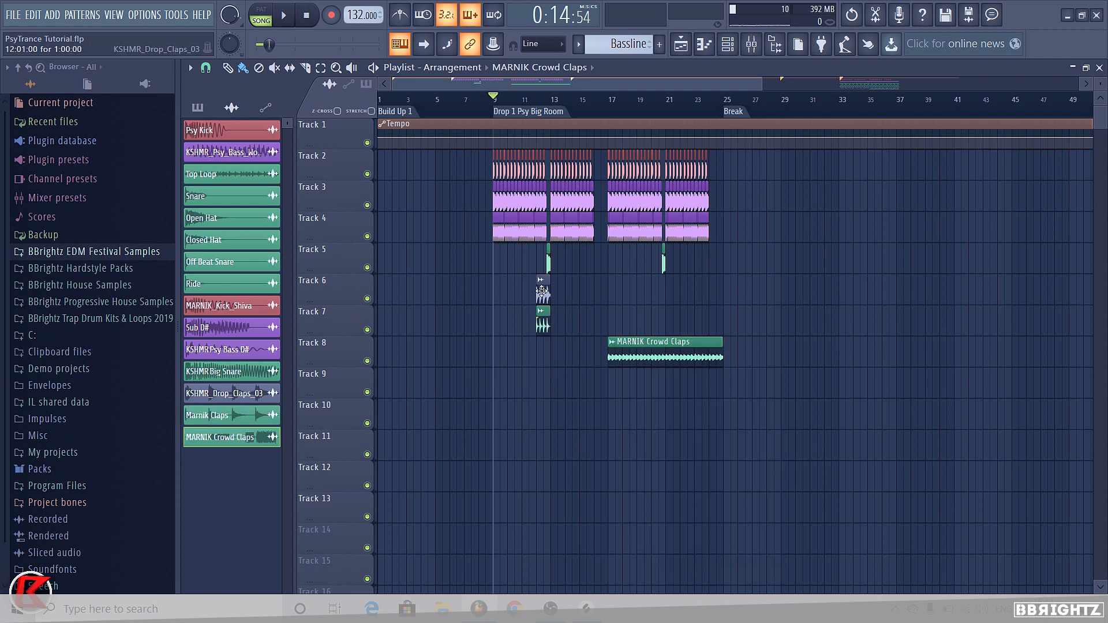
# Step: Rename the KSHMR_Drop_Claps_03 channel to KSHMR Drop Claps and colour it green
pyautogui.click(540, 279)
pyautogui.click(568, 342)
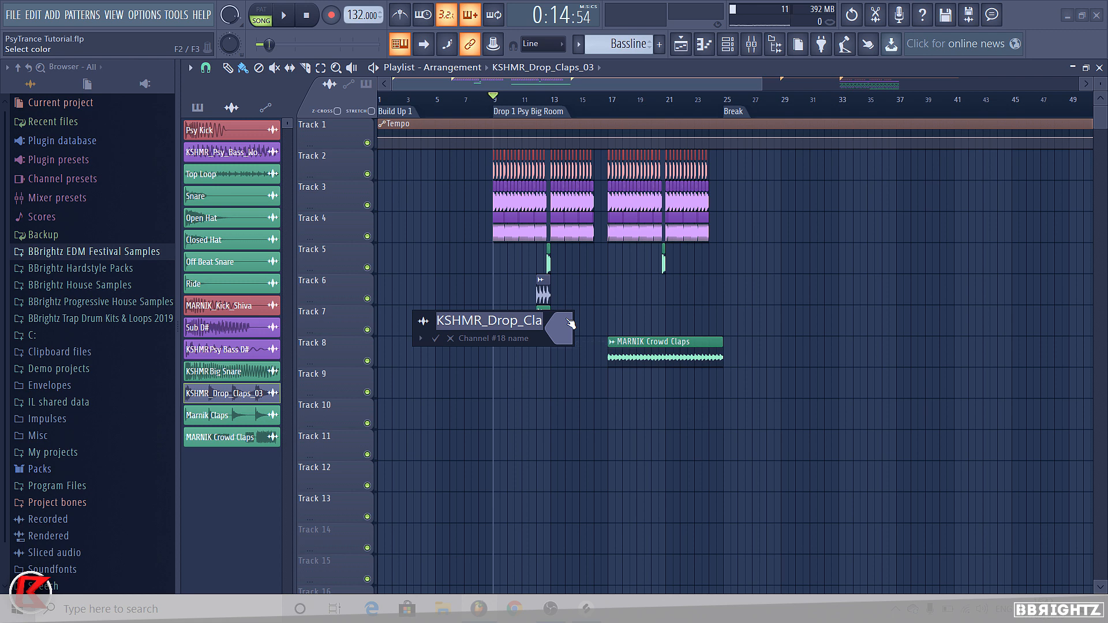
pyautogui.write('K')
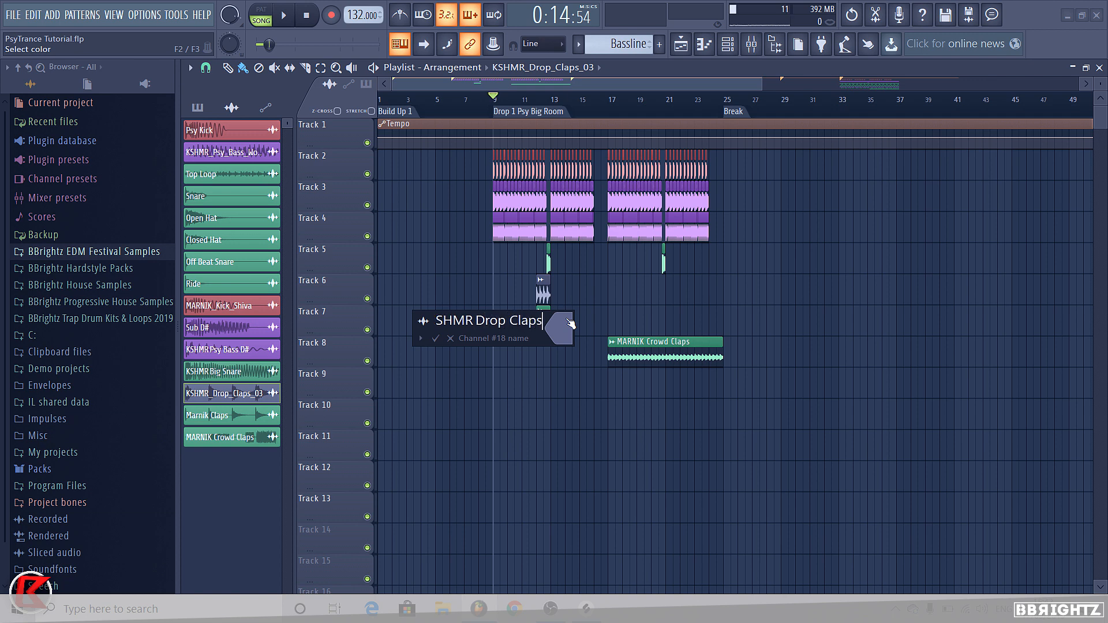
pyautogui.click(564, 338)
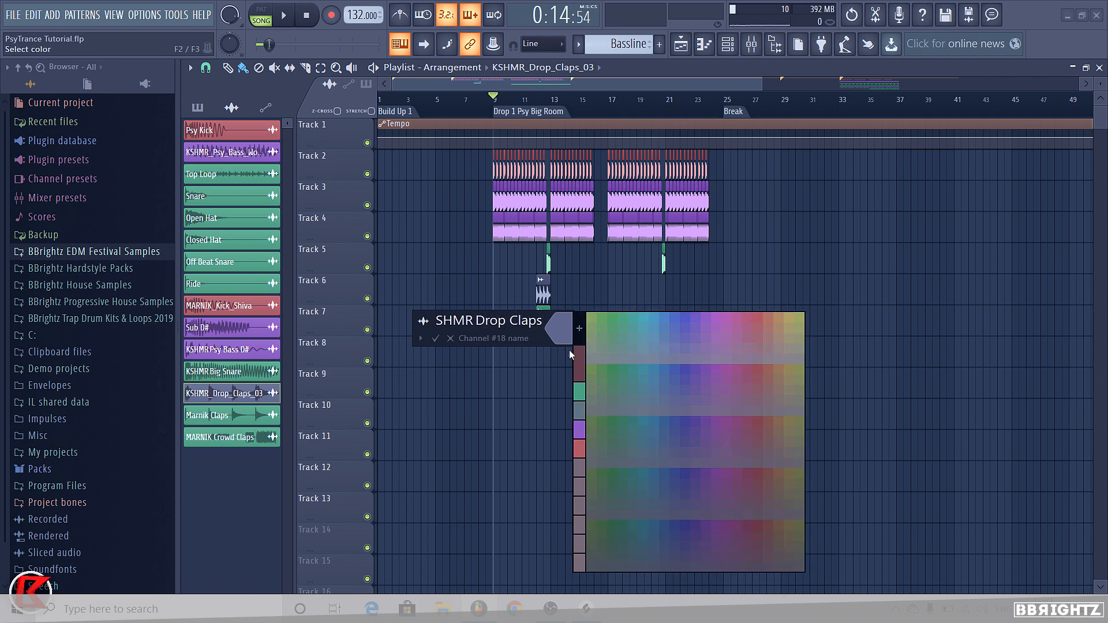
pyautogui.click(582, 400)
pyautogui.press('BackSpace')
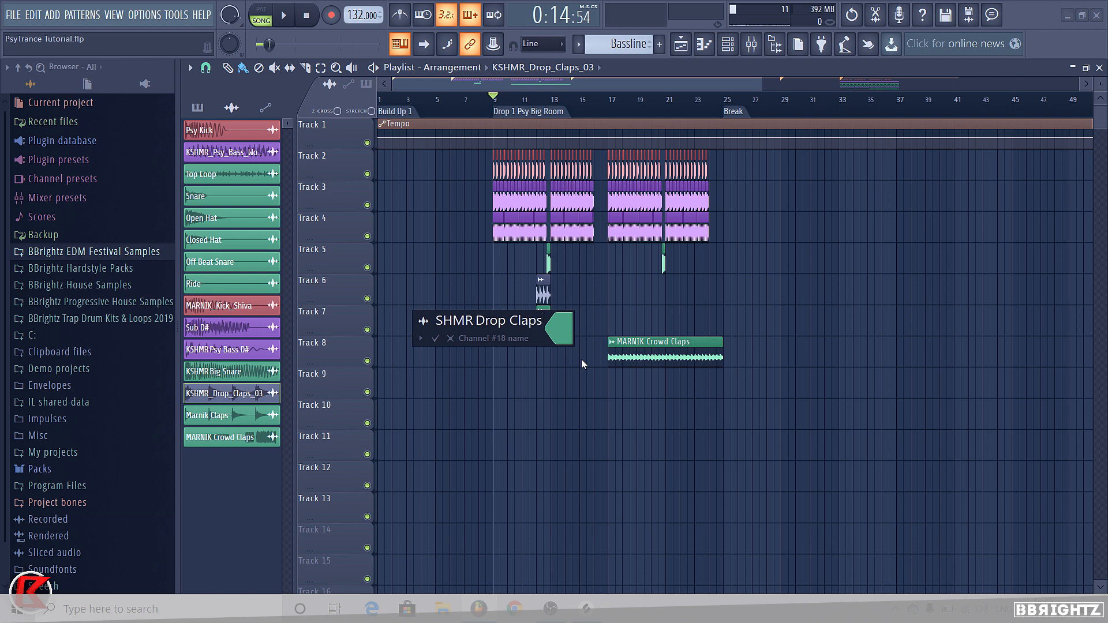
pyautogui.press('Return')
# Step: Move the KSHMR Drop Claps clip on Track 6 and the Marnik Claps clip on Track 7 to start at bar 13
pyautogui.click(641, 361)
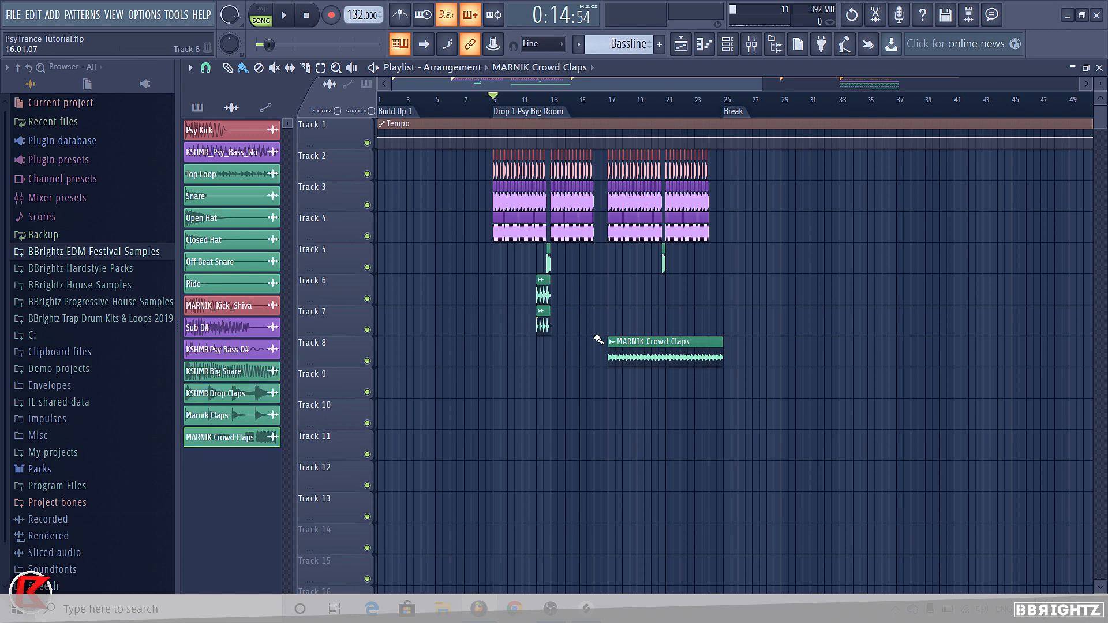
pyautogui.scroll(3, 516, 309)
pyautogui.moveTo(560, 283); pyautogui.dragTo(587, 284)
pyautogui.click(720, 346)
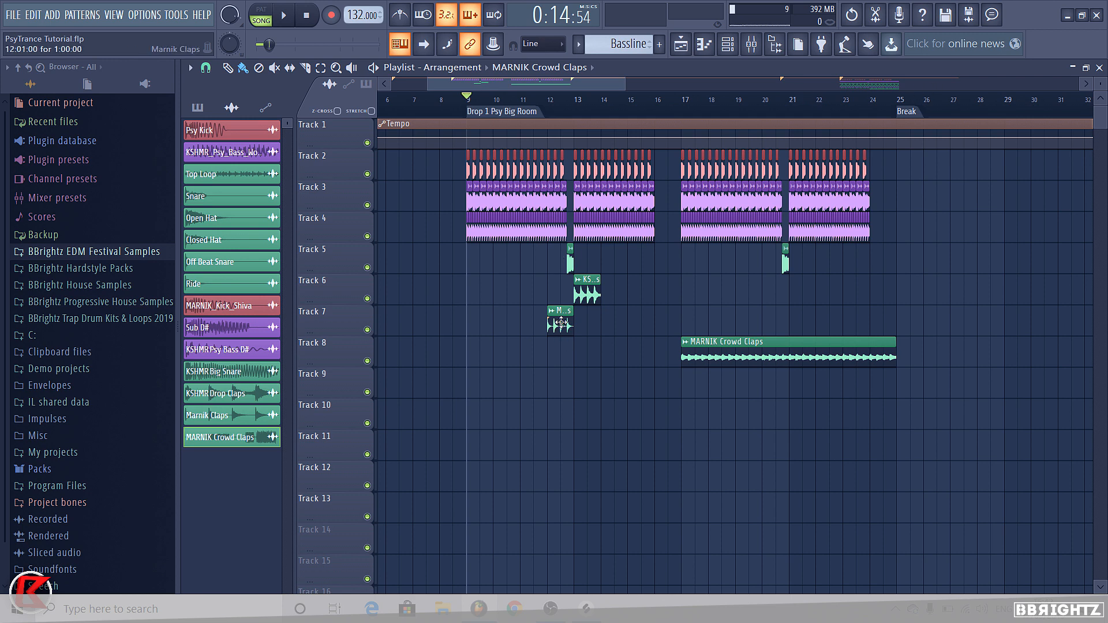
pyautogui.moveTo(561, 322); pyautogui.dragTo(587, 323)
# Step: Duplicate both clap clips on Tracks 6 and 7 across bars 13 to 15 and in a continuous run from bar 17 past bar 24
pyautogui.moveTo(617, 325); pyautogui.dragTo(585, 294)
pyautogui.moveTo(587, 295); pyautogui.dragTo(689, 303)
pyautogui.hotkey('ctrl', 'b')
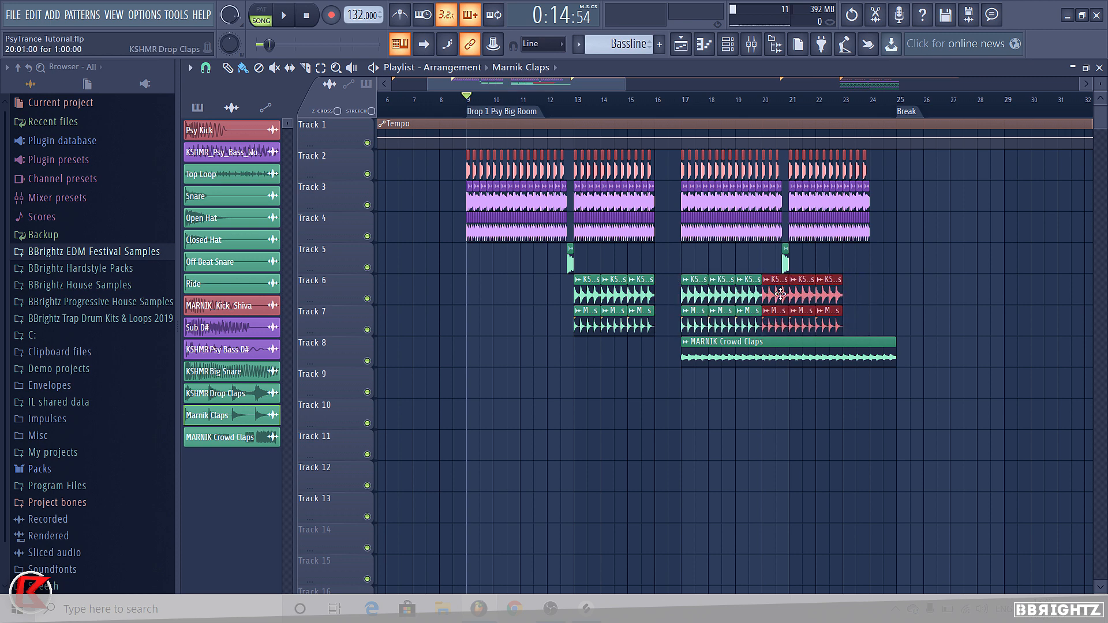
pyautogui.moveTo(780, 295); pyautogui.dragTo(856, 312)
# Step: Delete the surplus clap clips on Tracks 6 and 7 from bar 24 onward
pyautogui.rightClick(911, 293)
pyautogui.rightClick(912, 322)
pyautogui.rightClick(890, 295)
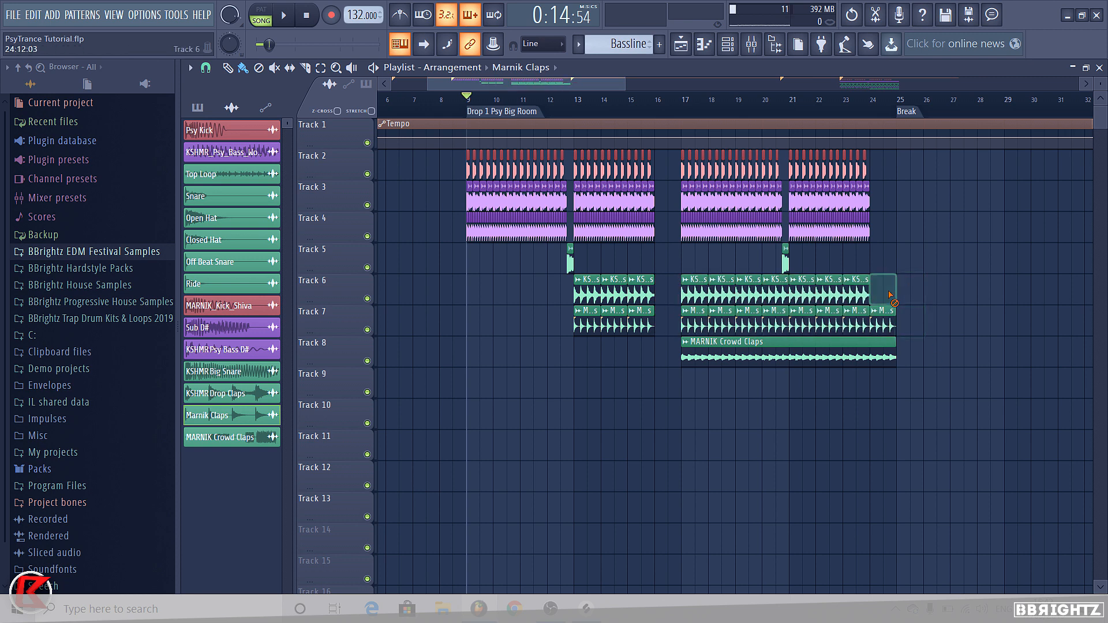
pyautogui.rightClick(888, 321)
pyautogui.scroll(3, 557, 293)
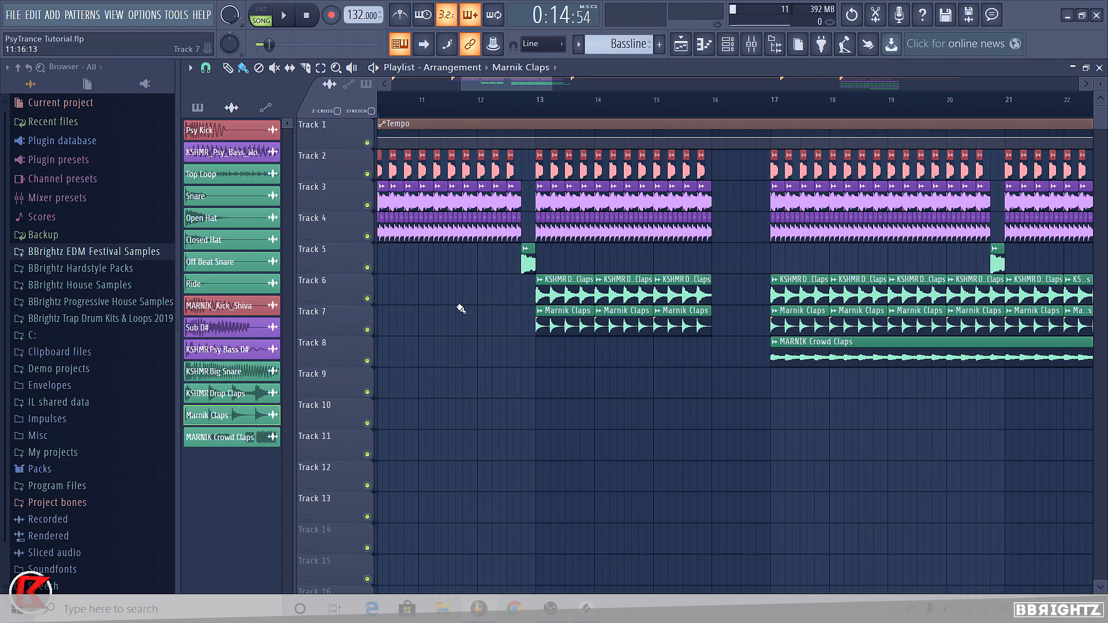
pyautogui.scroll(1, 822, 282)
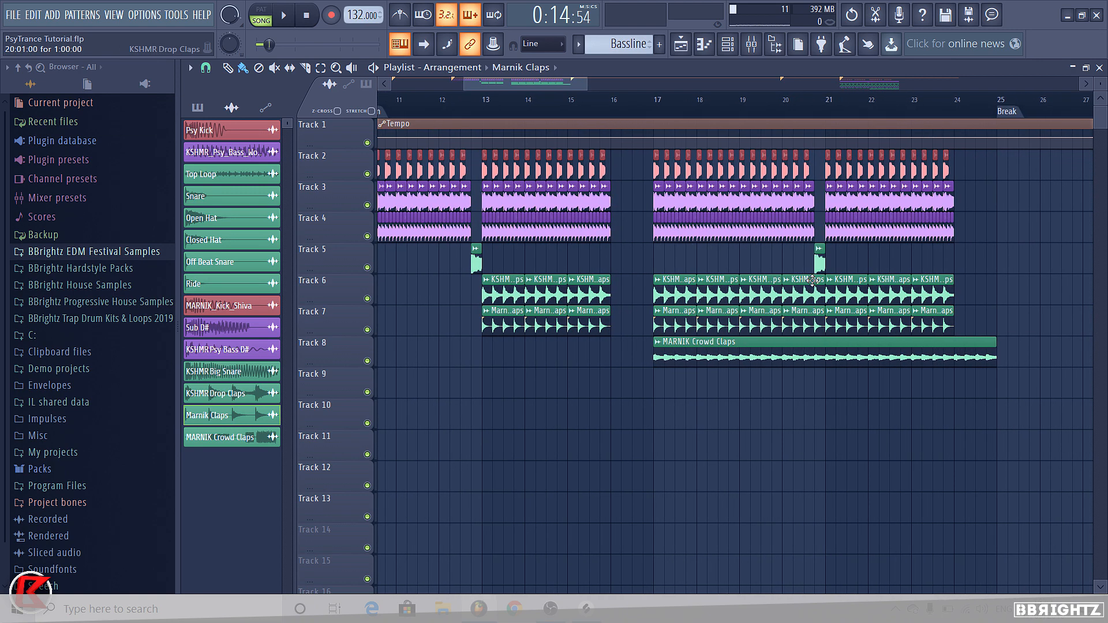
# Step: Remove the Track 6 and 7 clap segments under the fill before bar 21, and mute all Marnik Claps and MARNIK Crowd Claps clips
pyautogui.moveTo(815, 283); pyautogui.dragTo(819, 318)
pyautogui.keyDown('ctrl'); pyautogui.click(826, 454); pyautogui.keyUp('ctrl')
pyautogui.scroll(-4, 624, 389)
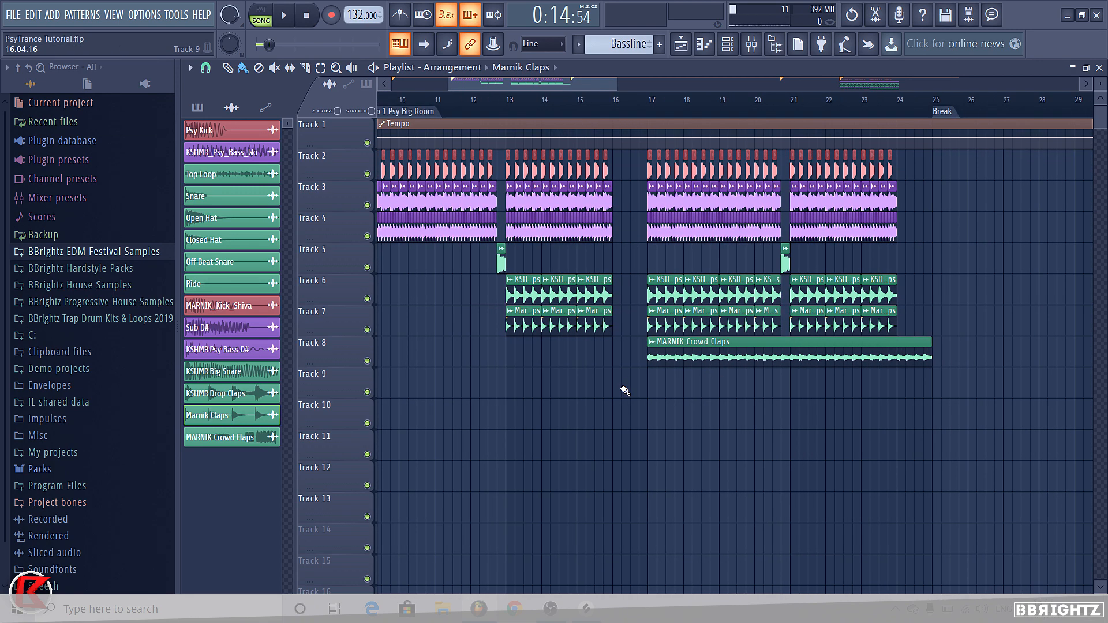
pyautogui.moveTo(539, 325); pyautogui.dragTo(684, 350)
# Step: Link the KSHMR Drop Claps channel to mixer insert 14
pyautogui.click(573, 290)
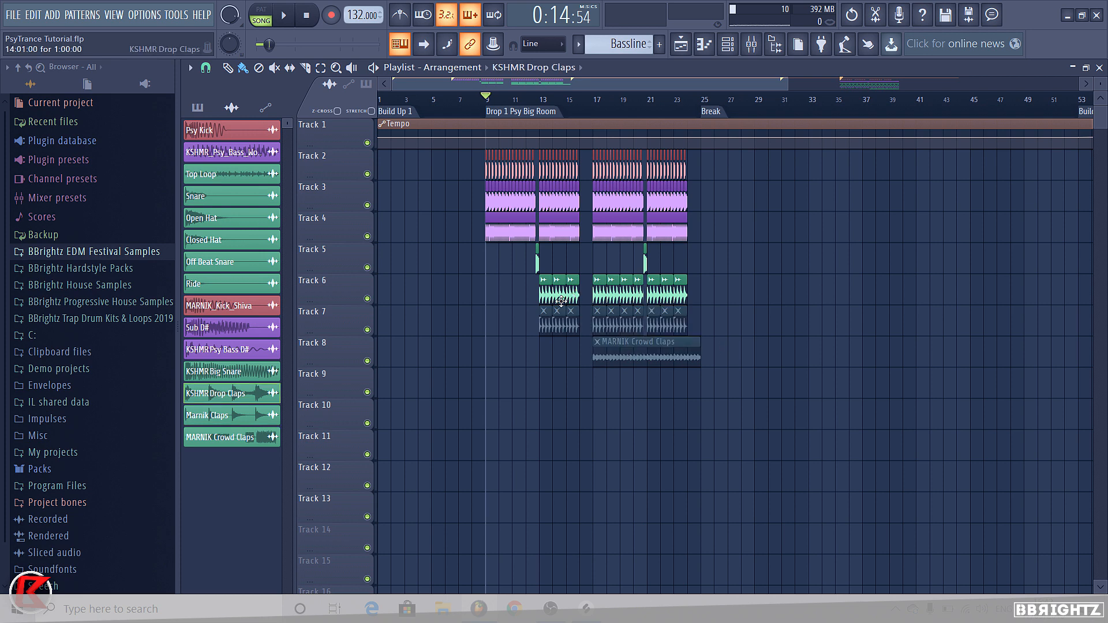
pyautogui.click(751, 44)
pyautogui.scroll(5, 686, 199)
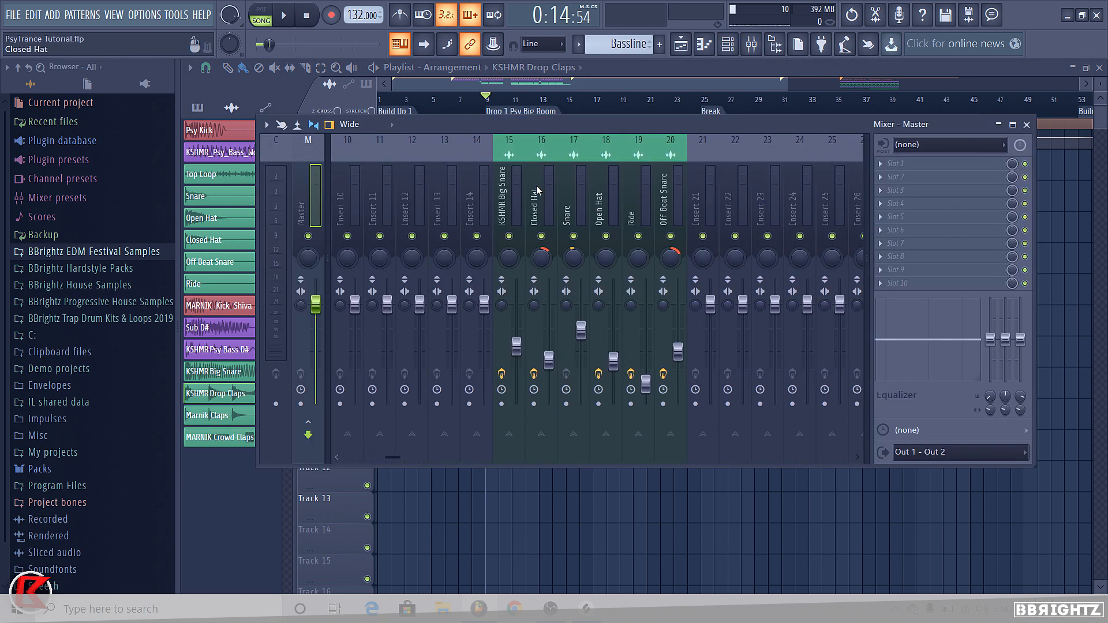
pyautogui.click(659, 200)
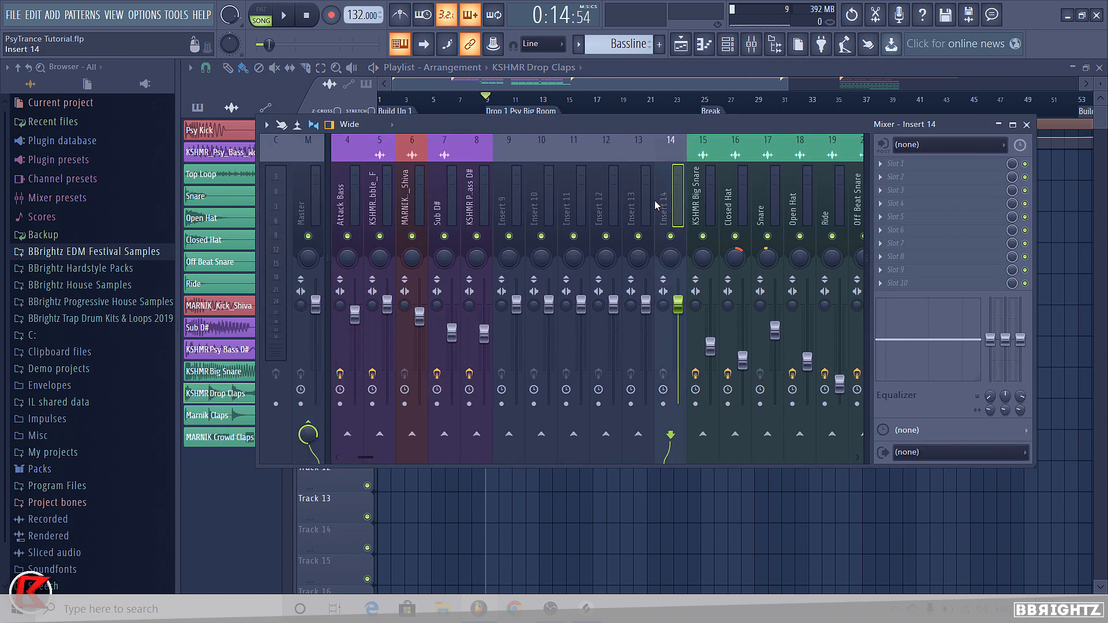
pyautogui.hotkey('ctrl', 'l')
# Step: Play the drop from bar 12 and lower the KSHMR Drop Claps mixer level to about 33%
pyautogui.click(752, 44)
pyautogui.click(532, 105)
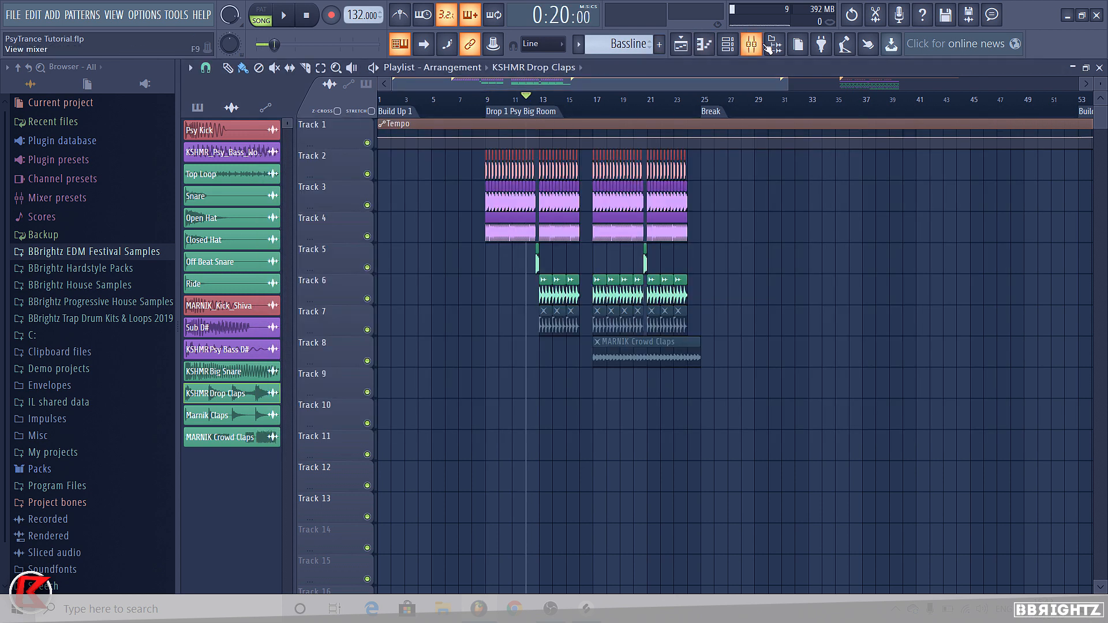
pyautogui.click(752, 44)
pyautogui.press('space')
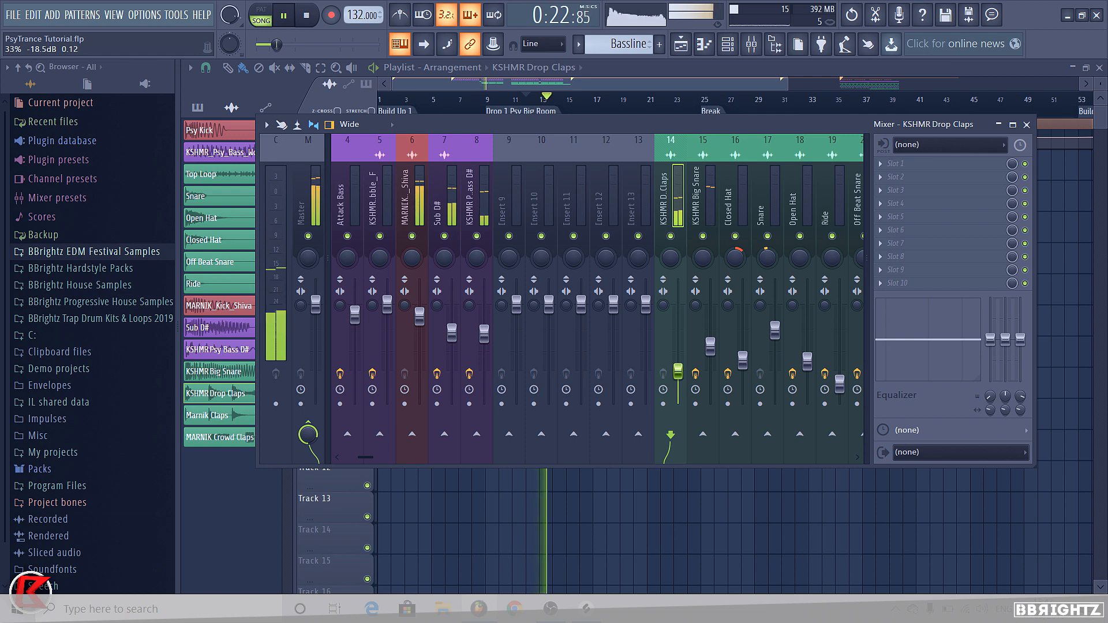
pyautogui.press('space')
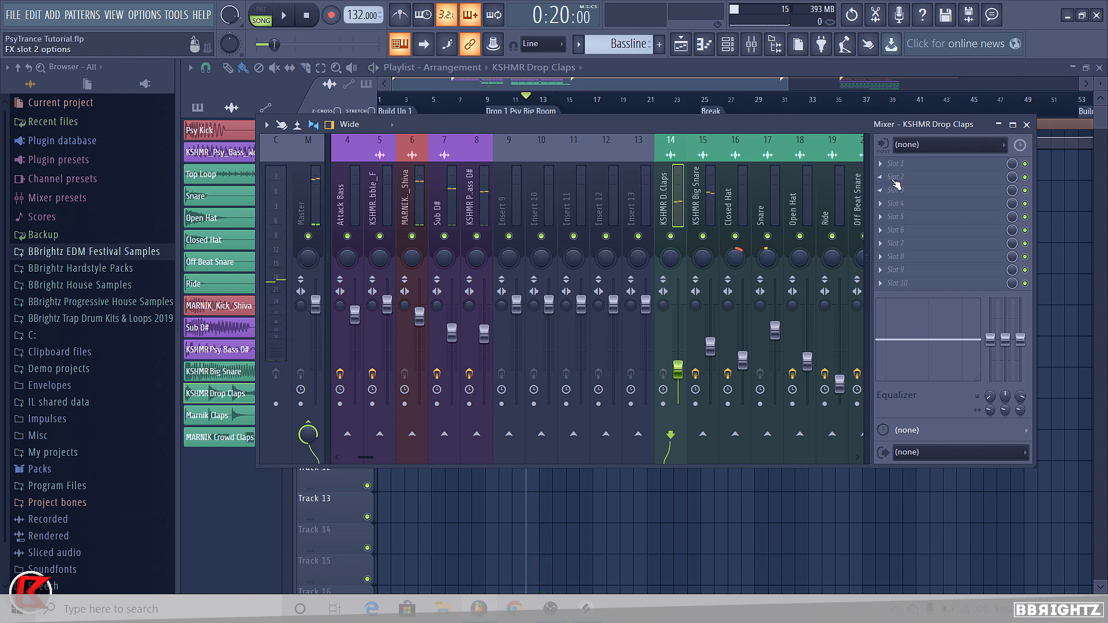
# Step: Add Fruity Stereo Shaper in slot 2 of the KSHMR Drop Claps mixer track and turn its delay slightly counterclockwise
pyautogui.click(896, 177)
pyautogui.click(710, 255)
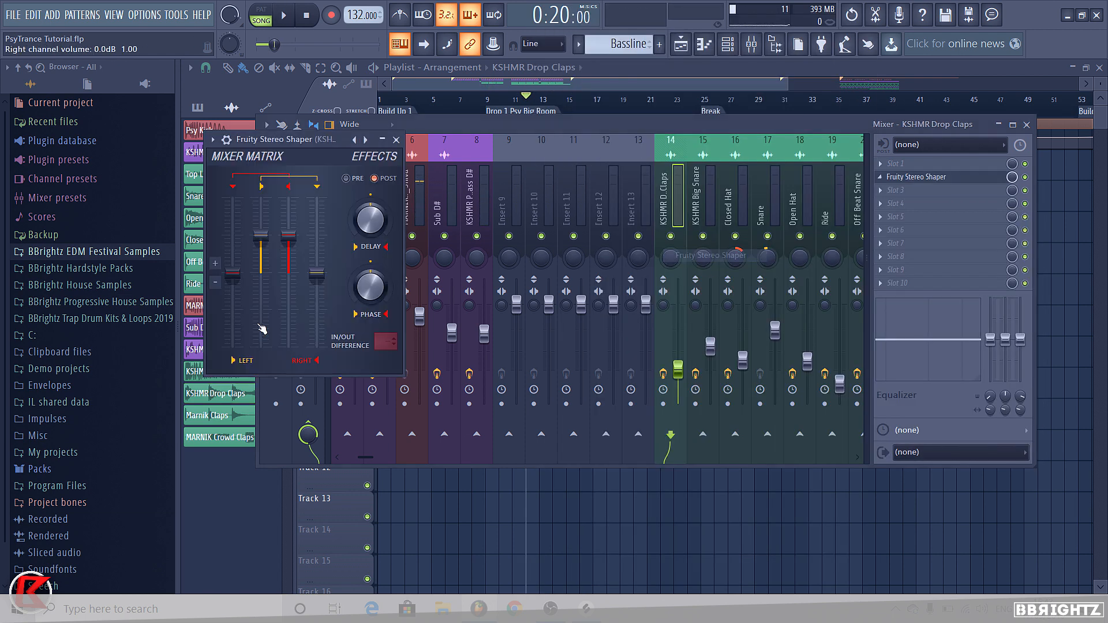
pyautogui.press('space')
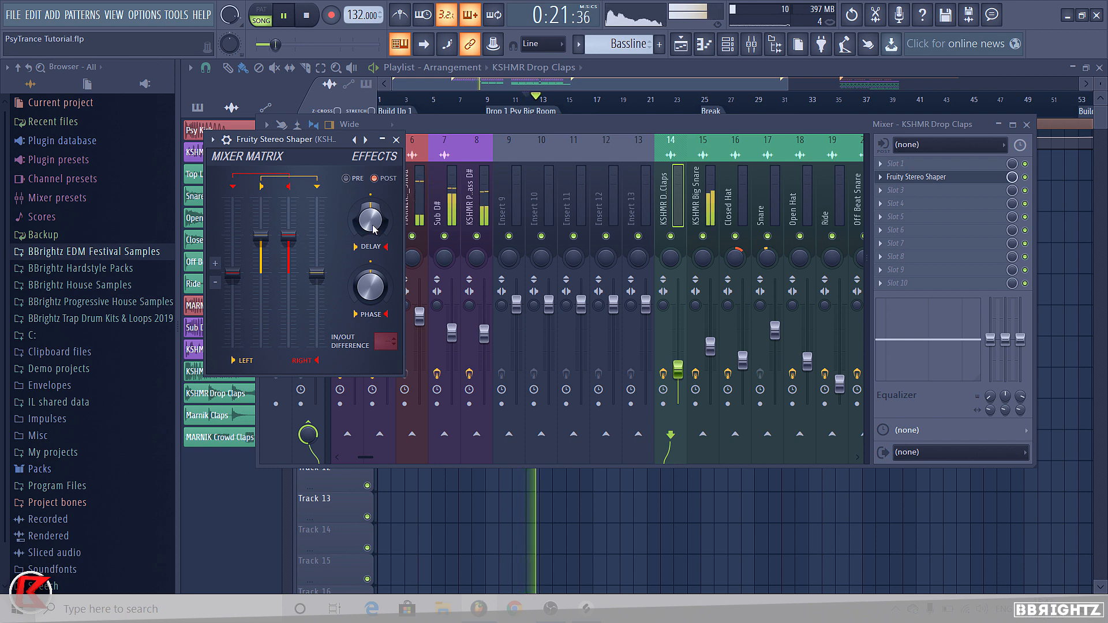
pyautogui.moveTo(375, 231); pyautogui.dragTo(375, 243)
pyautogui.press('space')
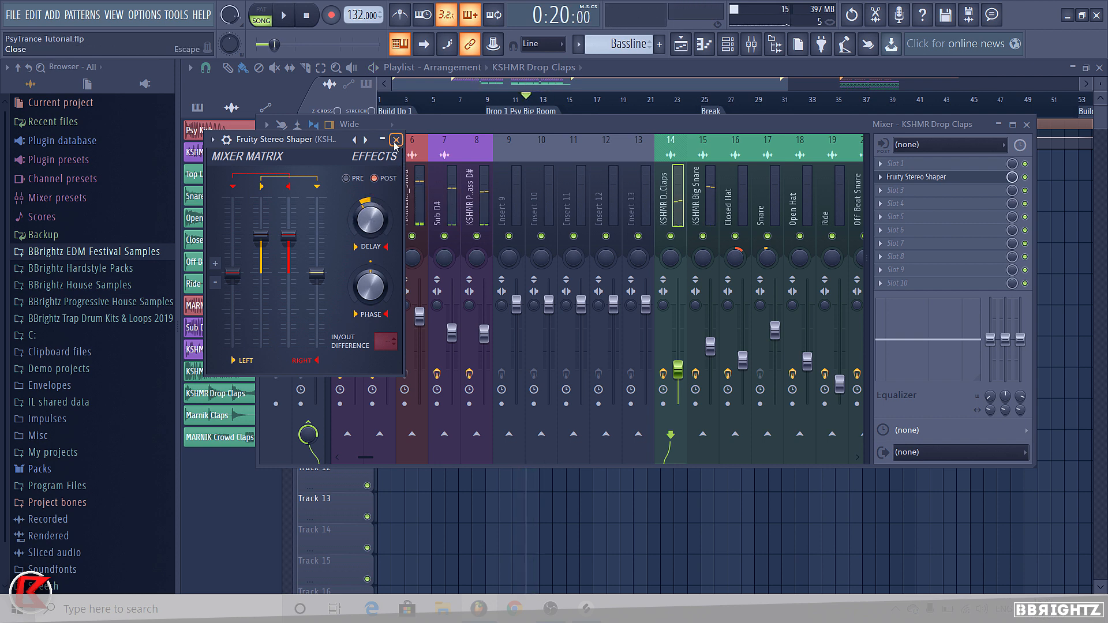
pyautogui.click(396, 139)
pyautogui.click(659, 72)
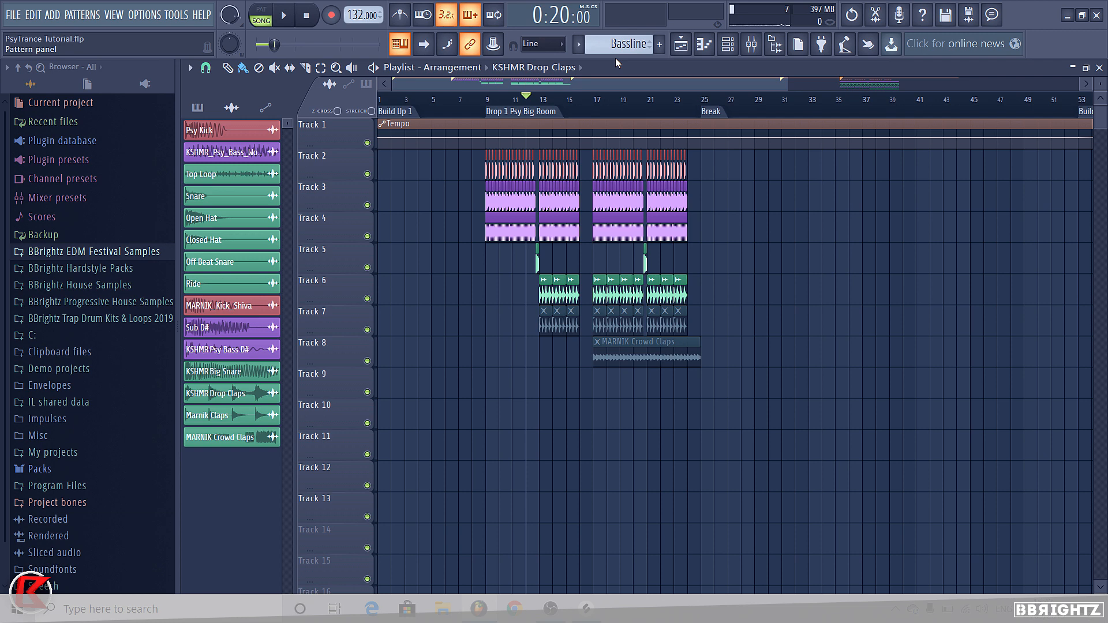
# Step: Examine the Fruity Stereo Shaper settings on the KSHMR Drop Claps mixer track
pyautogui.click(752, 44)
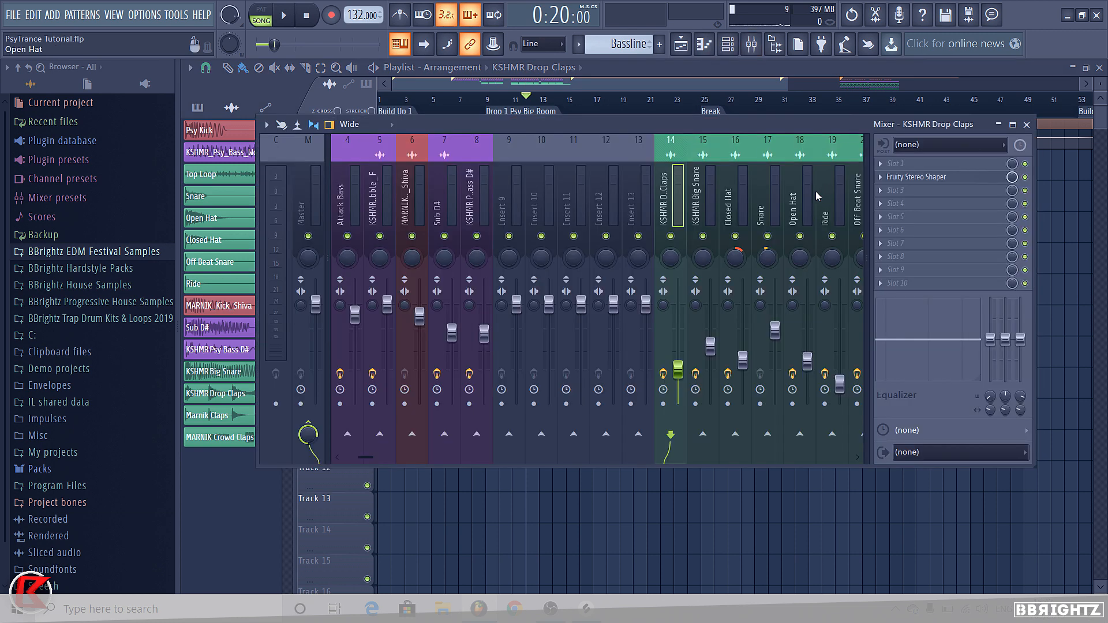
pyautogui.click(925, 178)
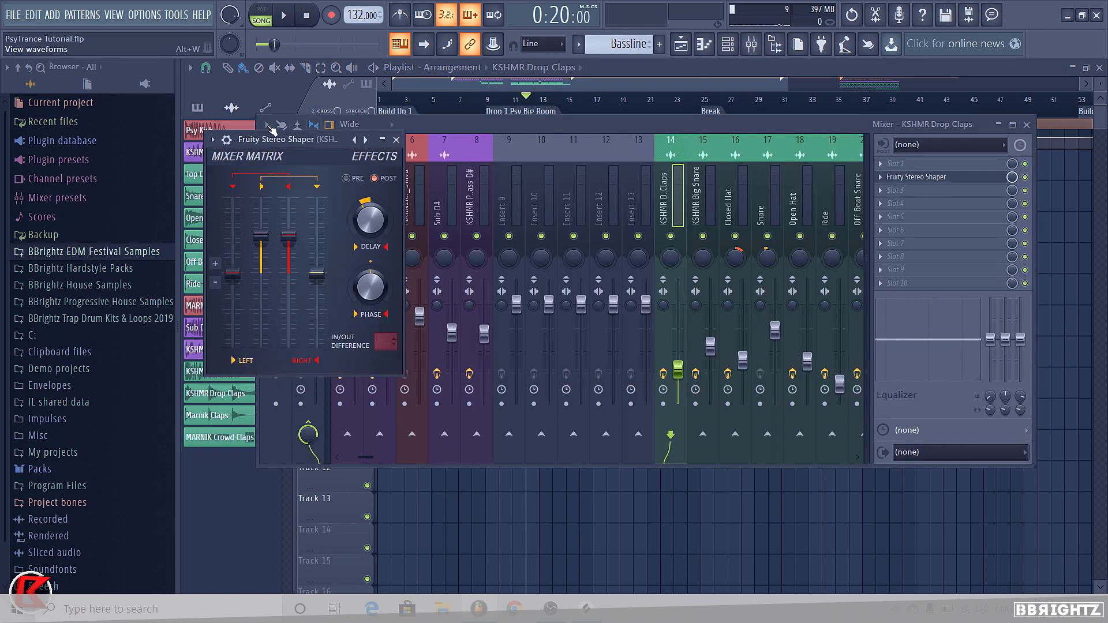
pyautogui.click(396, 140)
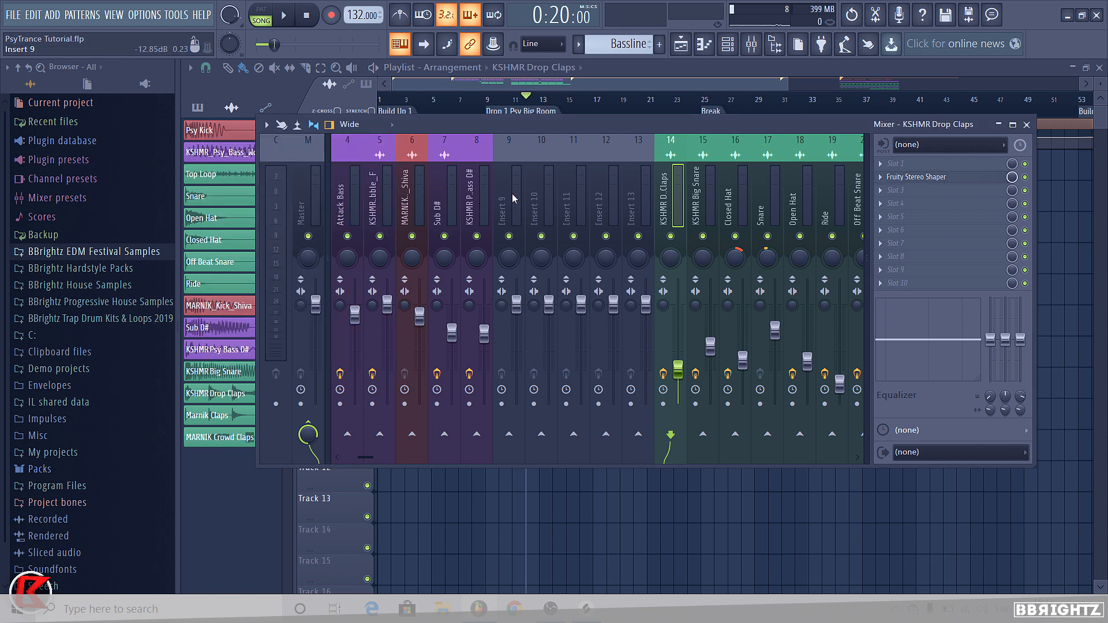
pyautogui.click(918, 177)
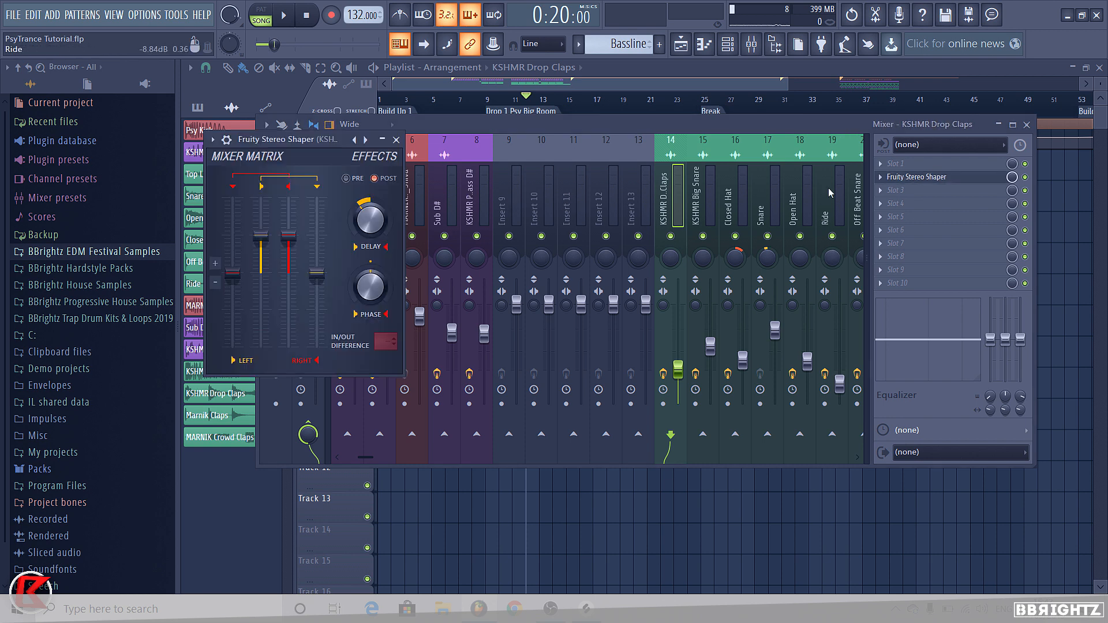
pyautogui.click(396, 141)
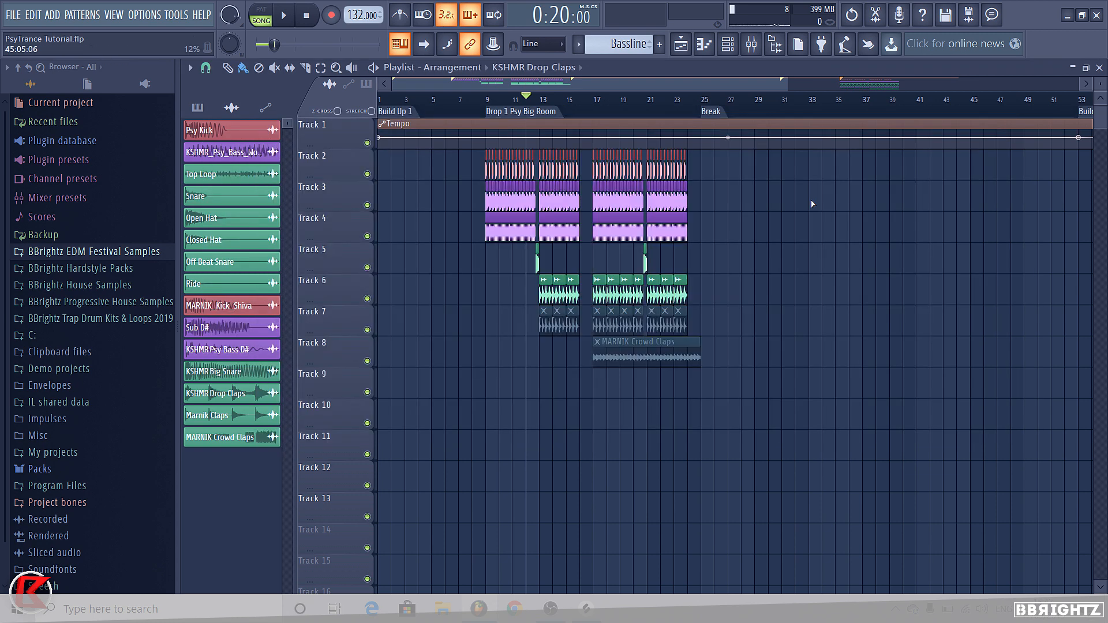
pyautogui.click(1026, 125)
pyautogui.click(746, 46)
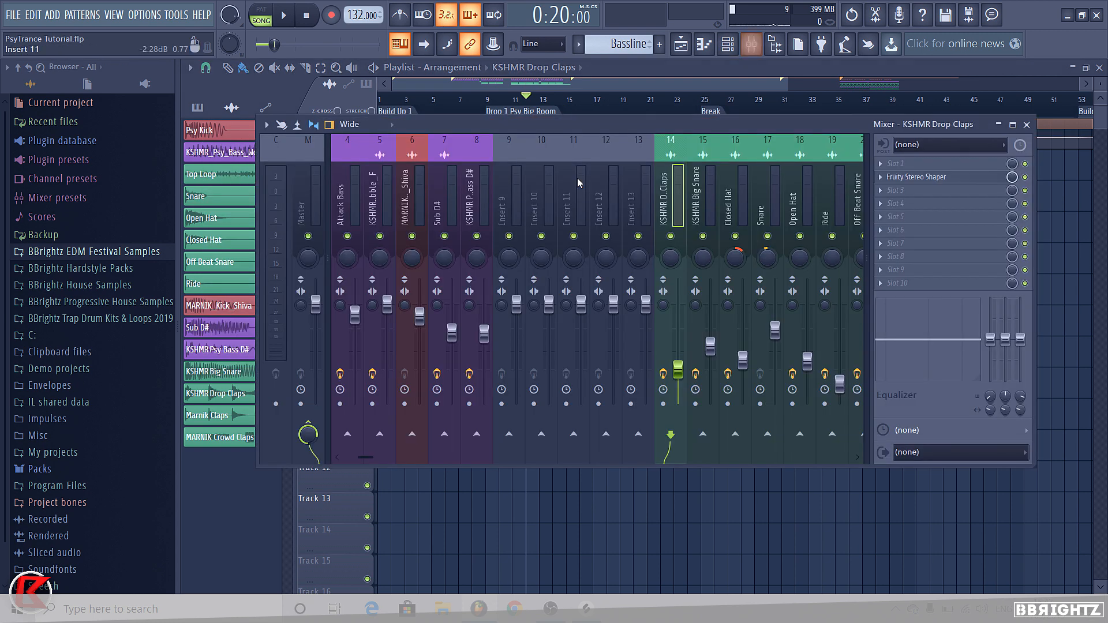
pyautogui.rightClick(697, 538)
# Step: Play the drop from bar 12 and check the KSHMR Drop Claps level in the mixer
pyautogui.press('space')
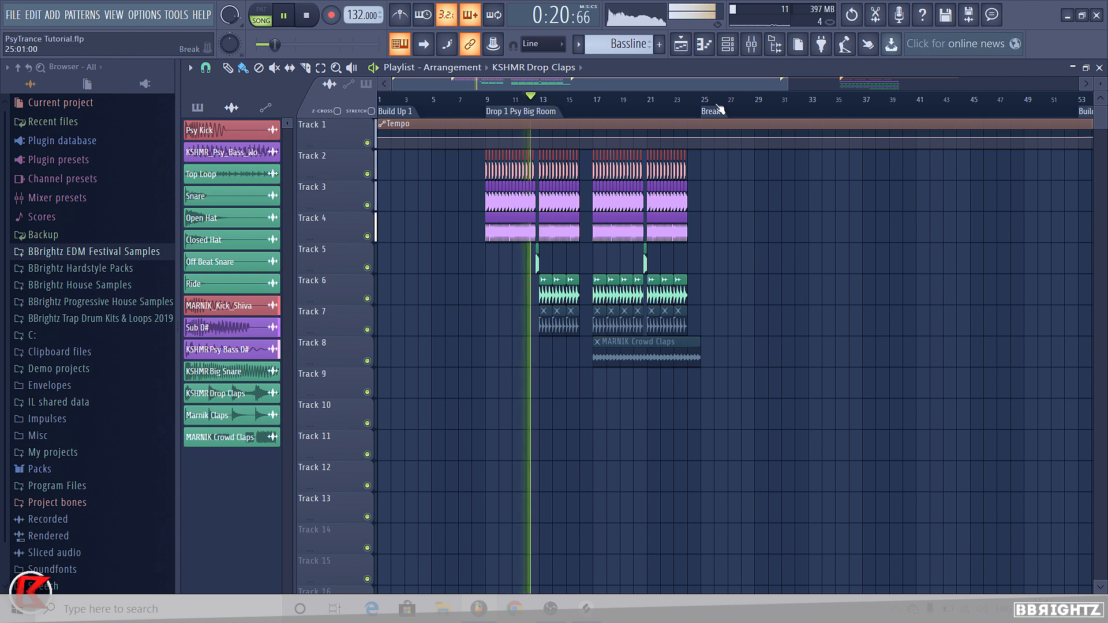
pyautogui.click(751, 45)
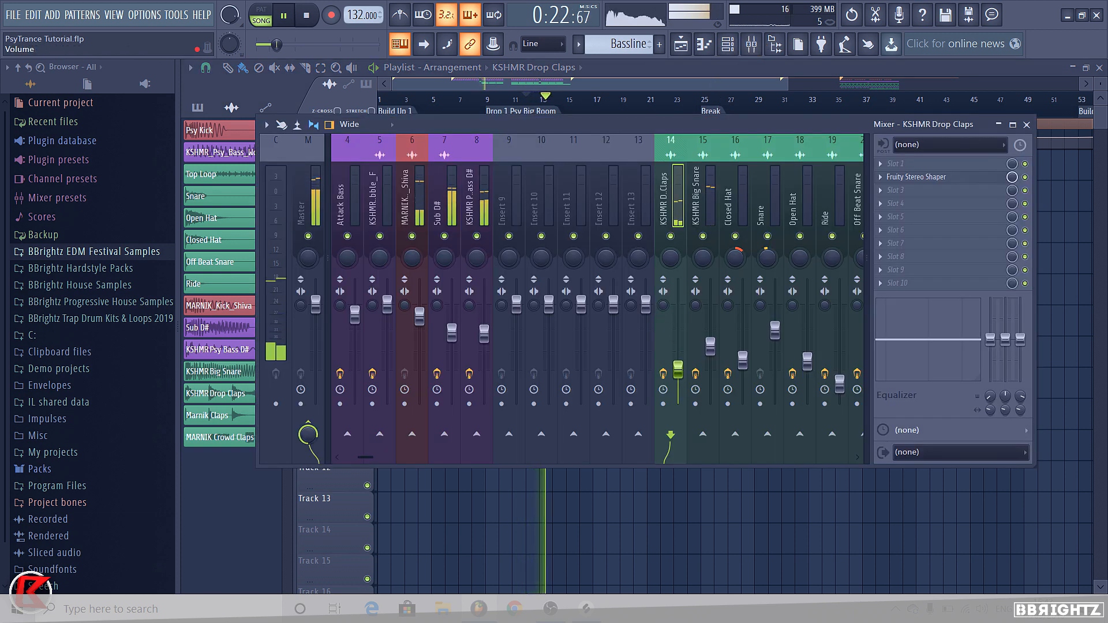
pyautogui.rightClick(695, 504)
pyautogui.press('space')
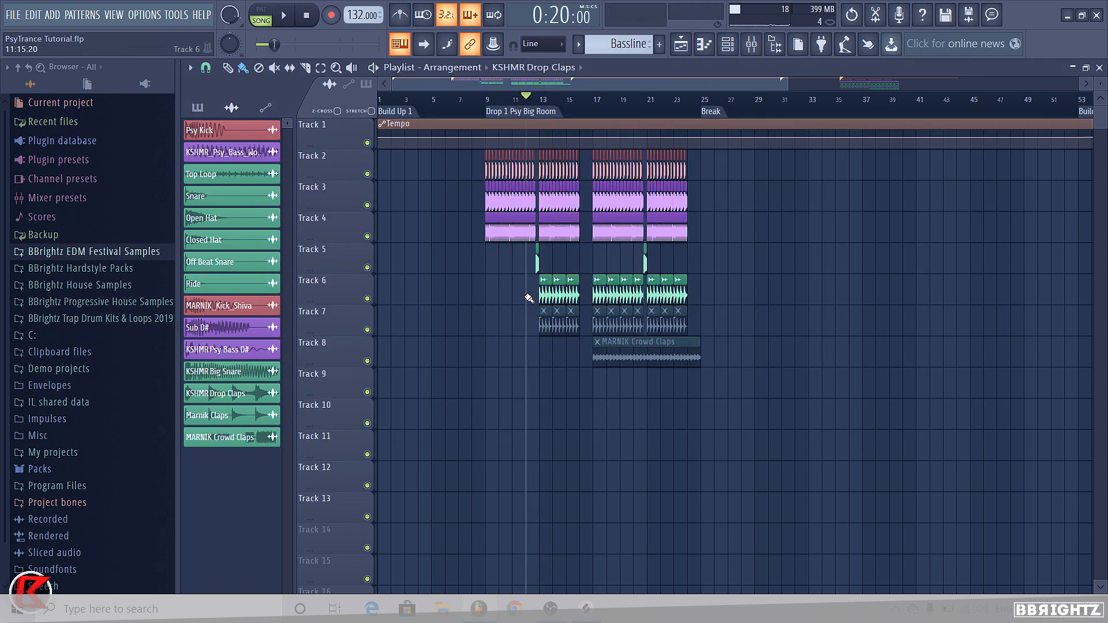
# Step: Solo Track 7 and unmute all of its Marnik Claps clips
pyautogui.rightClick(367, 299)
pyautogui.scroll(10, 577, 324)
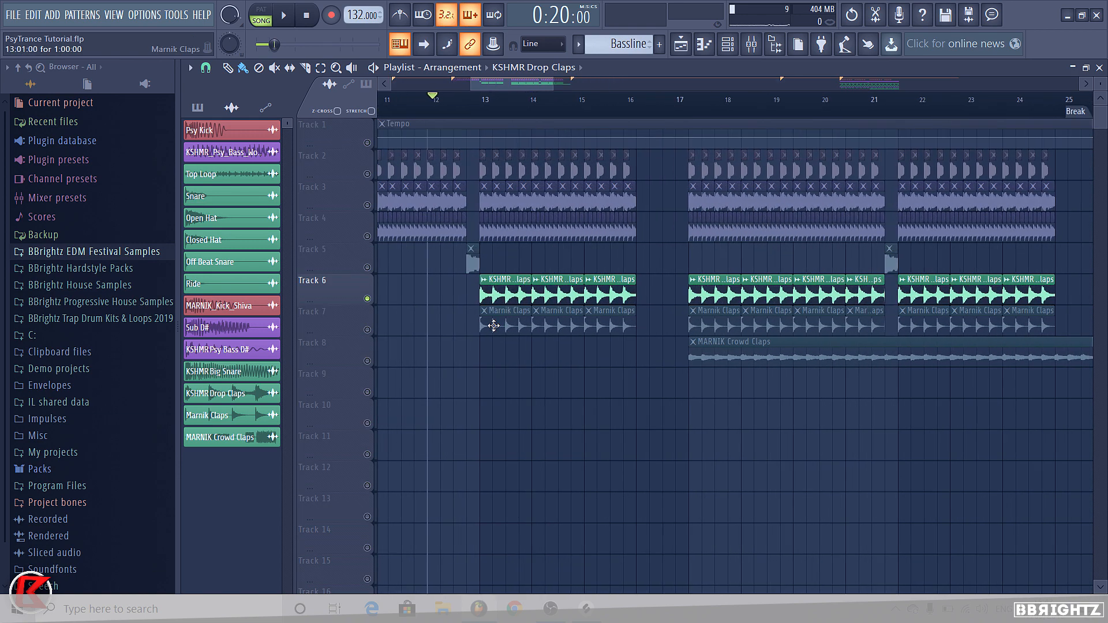
pyautogui.scroll(-8, 392, 323)
pyautogui.rightClick(367, 330)
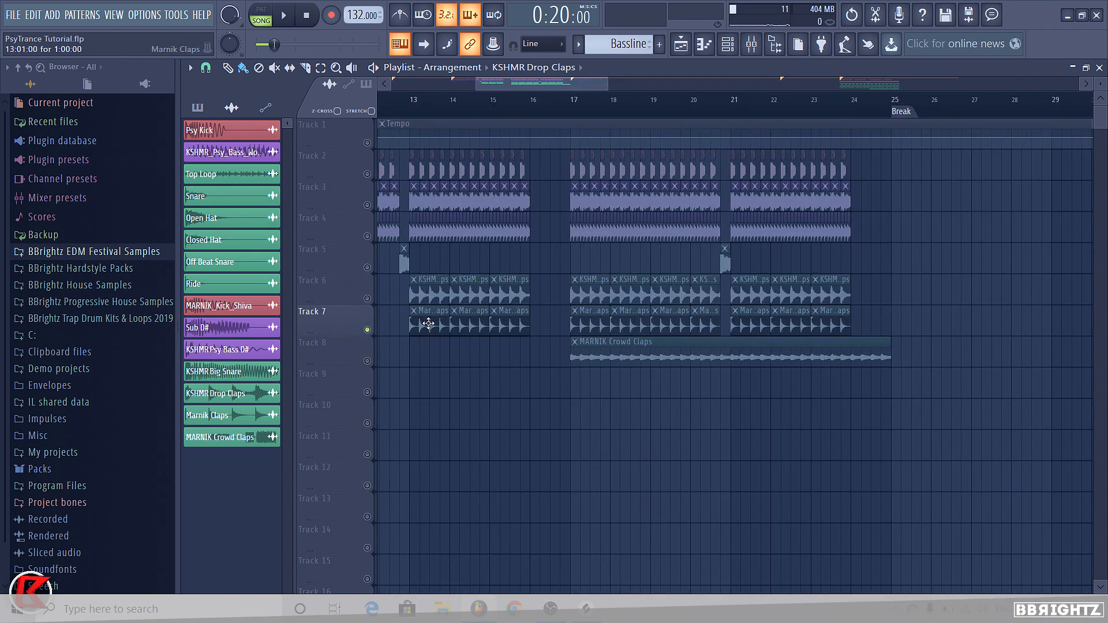
pyautogui.click(411, 328)
pyautogui.scroll(-4, 410, 327)
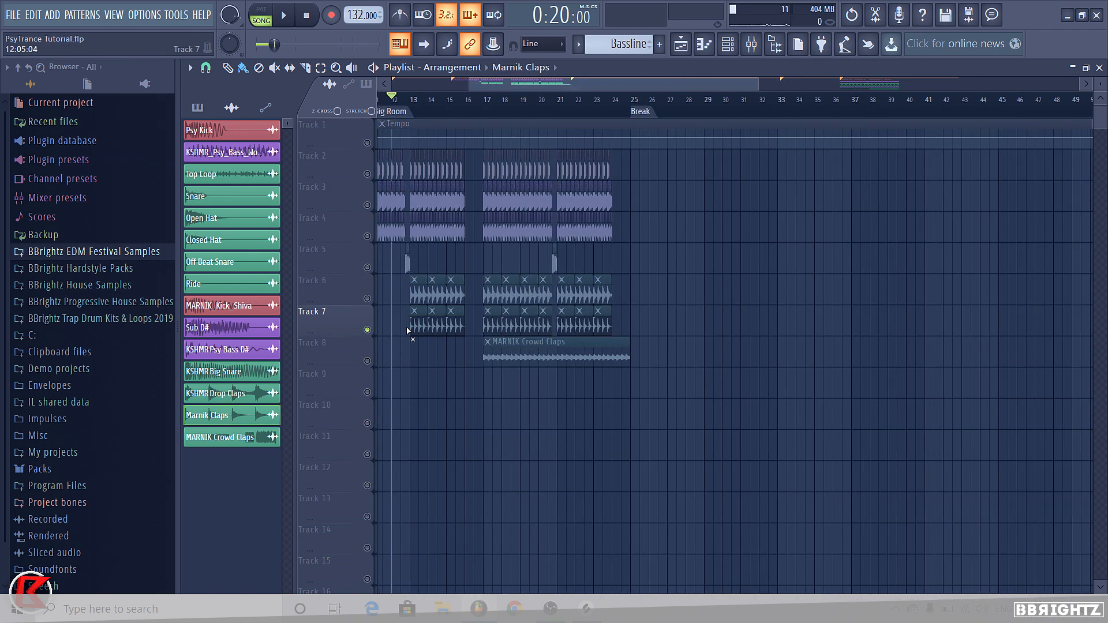
pyautogui.moveTo(408, 330); pyautogui.dragTo(602, 336)
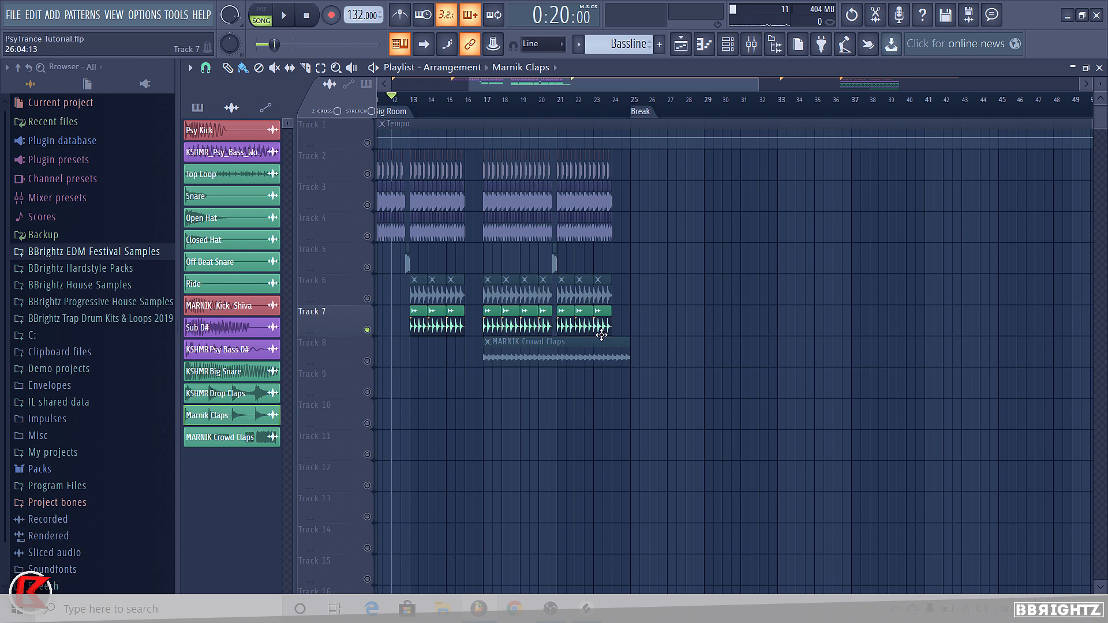
# Step: Link the Marnik Claps channel to mixer insert 13
pyautogui.click(751, 46)
pyautogui.click(638, 196)
pyautogui.hotkey('ctrl', 'l')
# Step: Lower the Marnik Claps mixer level during playback and pan the track slightly left
pyautogui.press('space')
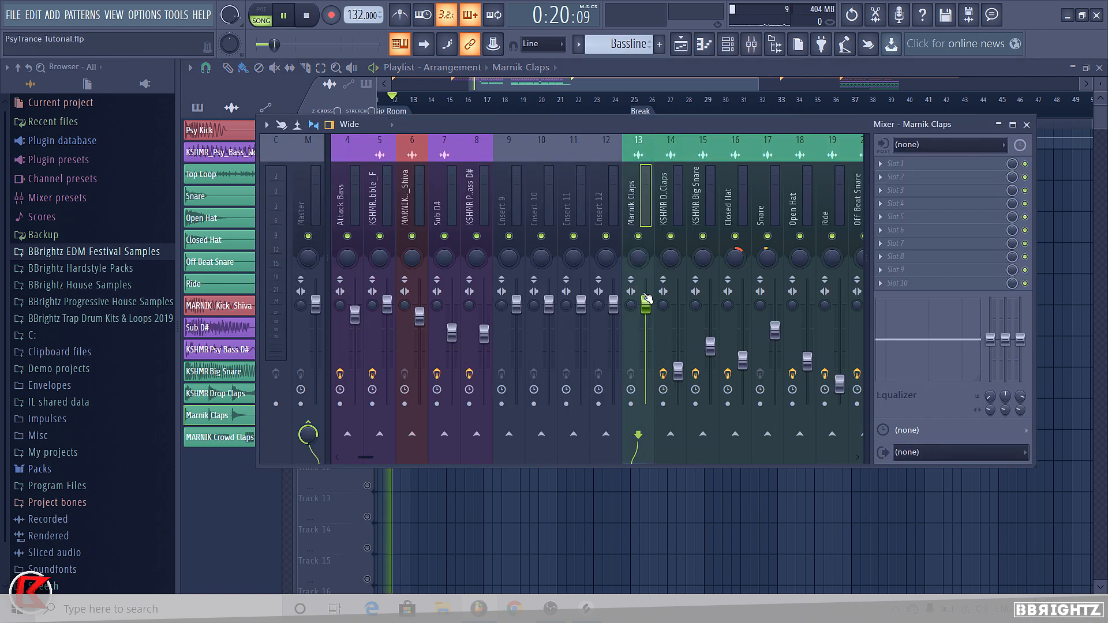
pyautogui.moveTo(646, 299); pyautogui.dragTo(648, 336)
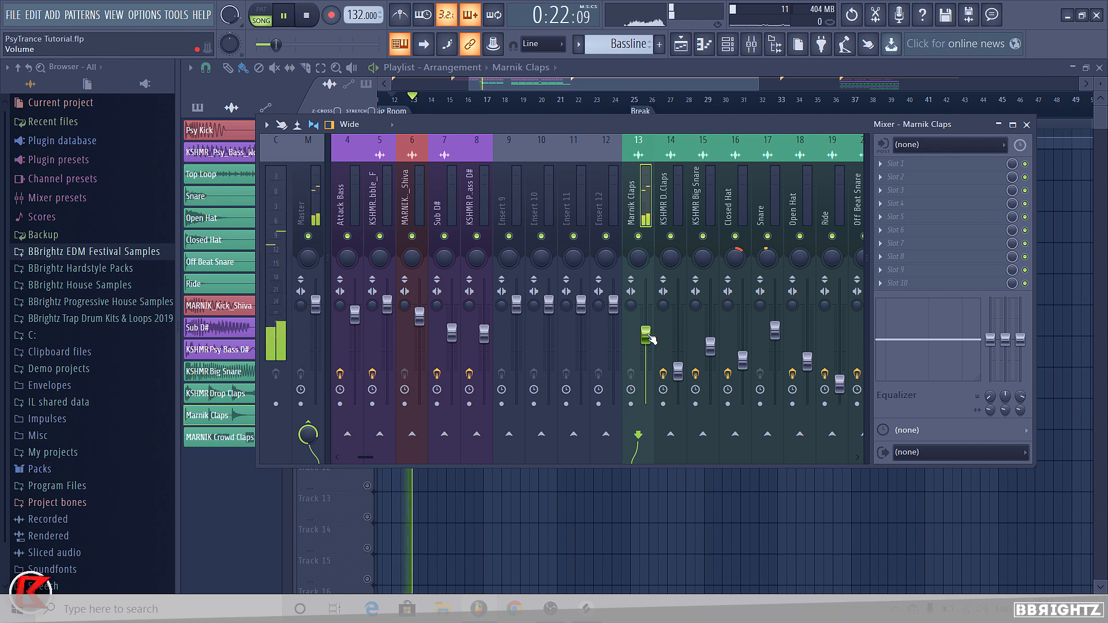
pyautogui.moveTo(638, 258); pyautogui.dragTo(639, 264)
pyautogui.press('space')
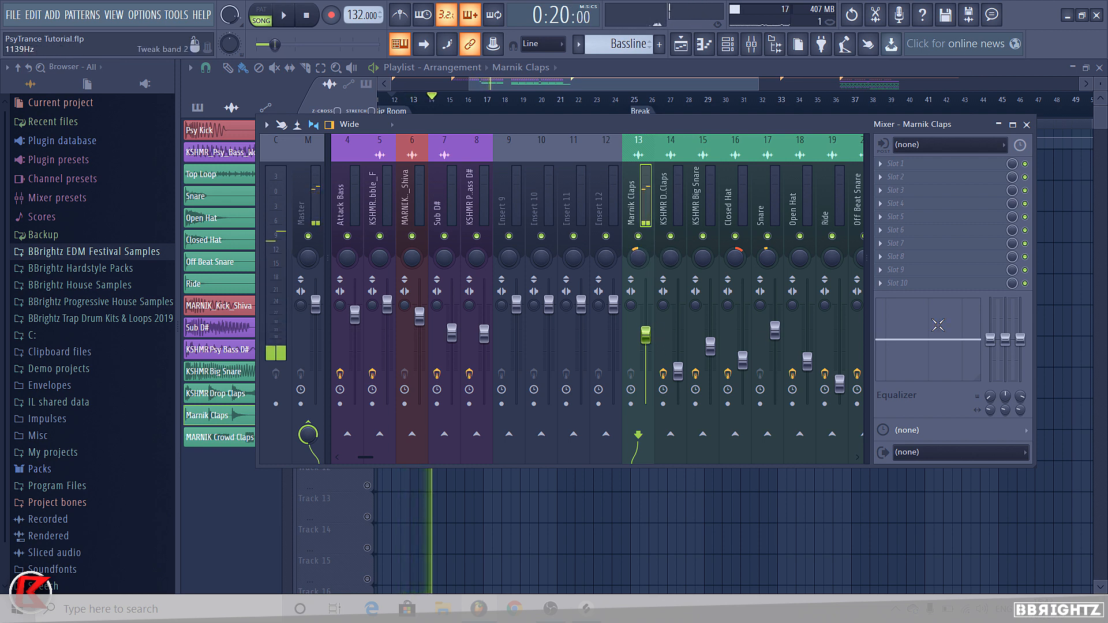
# Step: Rename mixer insert 24 as Drum SC Bus and colour it green
pyautogui.click(887, 285)
pyautogui.click(454, 122)
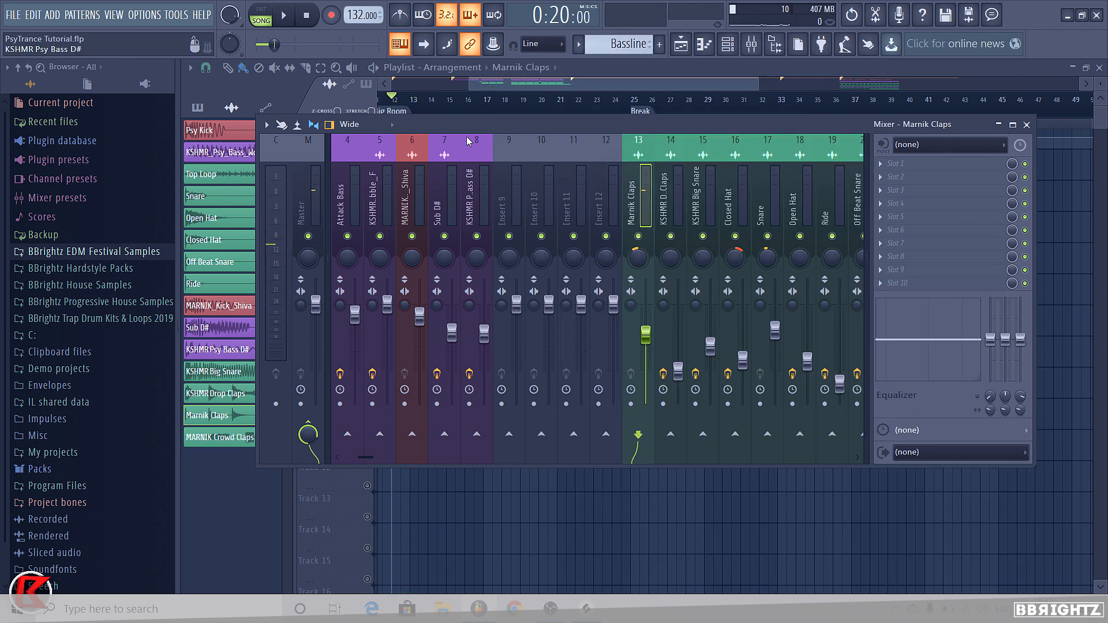
pyautogui.scroll(-4, 516, 194)
pyautogui.click(511, 202)
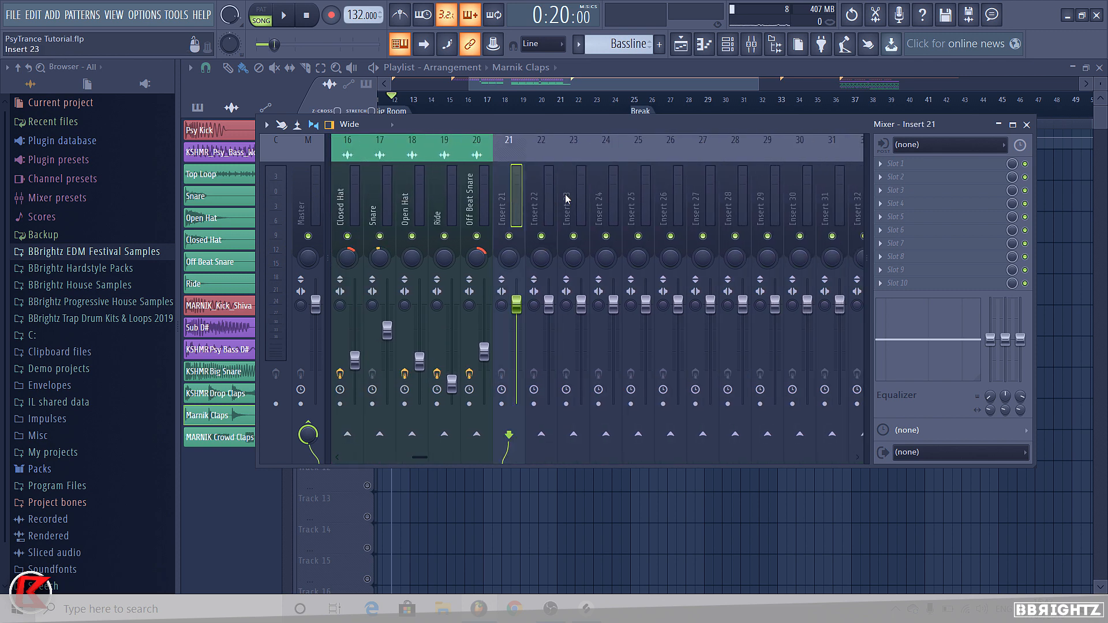
pyautogui.click(613, 196)
pyautogui.rightClick(613, 196)
pyautogui.click(655, 149)
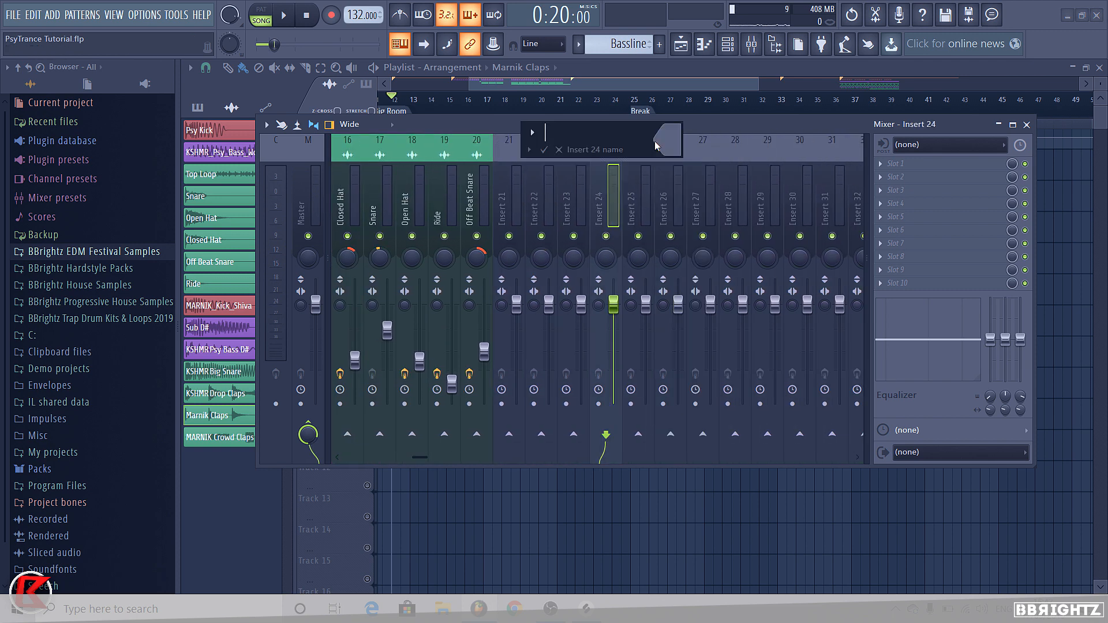
pyautogui.write('Drum SC Bus')
pyautogui.click(652, 141)
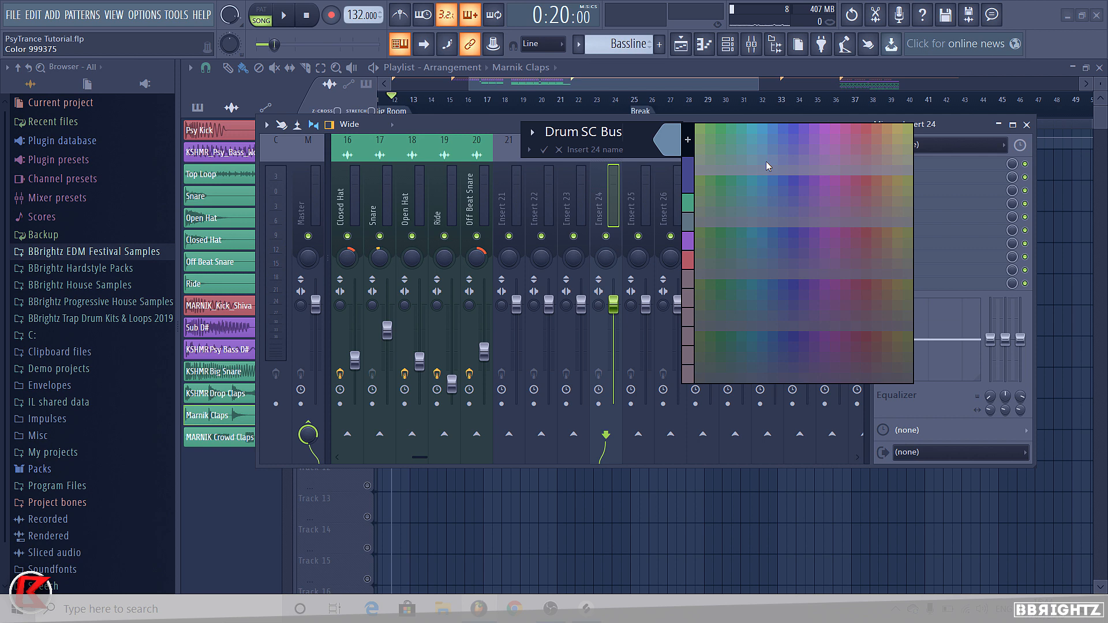
pyautogui.click(726, 132)
# Step: Recolour the Drum SC Bus mixer track with a custom darker green
pyautogui.rightClick(616, 139)
pyautogui.click(653, 166)
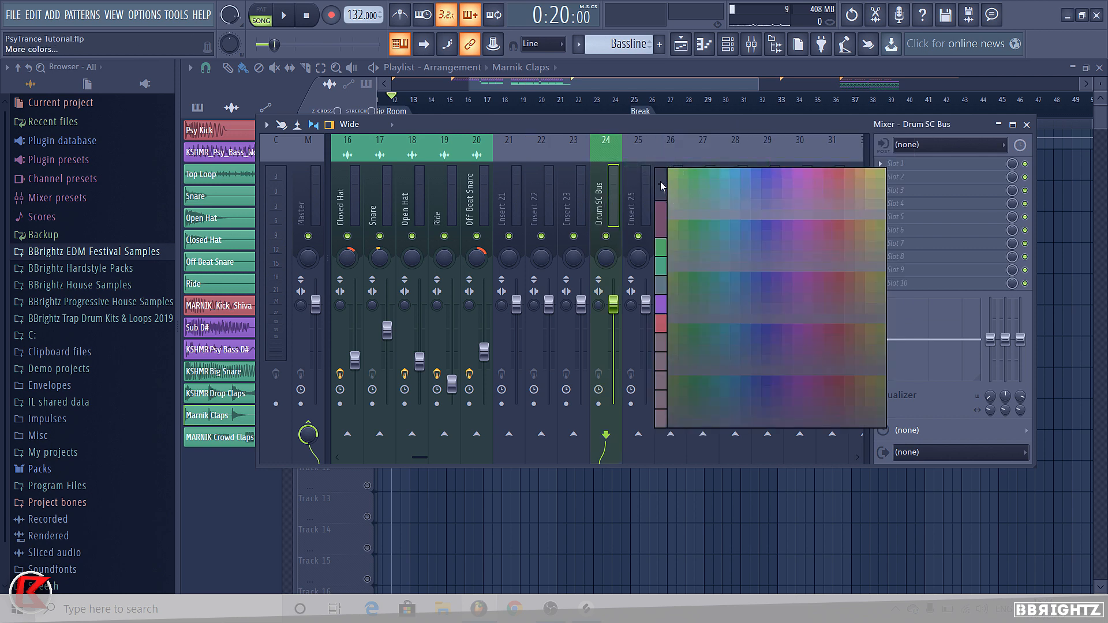
pyautogui.click(660, 182)
pyautogui.click(457, 220)
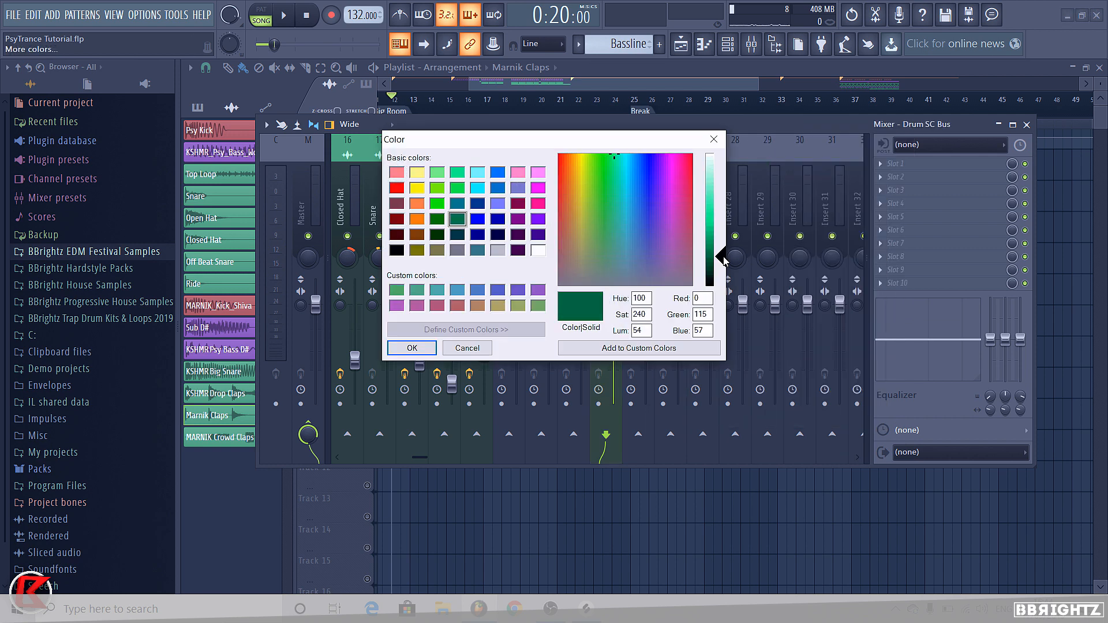
pyautogui.press('Return')
# Step: Route the KSHMR Drop Claps mixer track to the Drum SC Bus only
pyautogui.scroll(14, 553, 203)
pyautogui.moveTo(553, 203); pyautogui.dragTo(736, 202)
pyautogui.scroll(-9, 587, 192)
pyautogui.rightClick(767, 435)
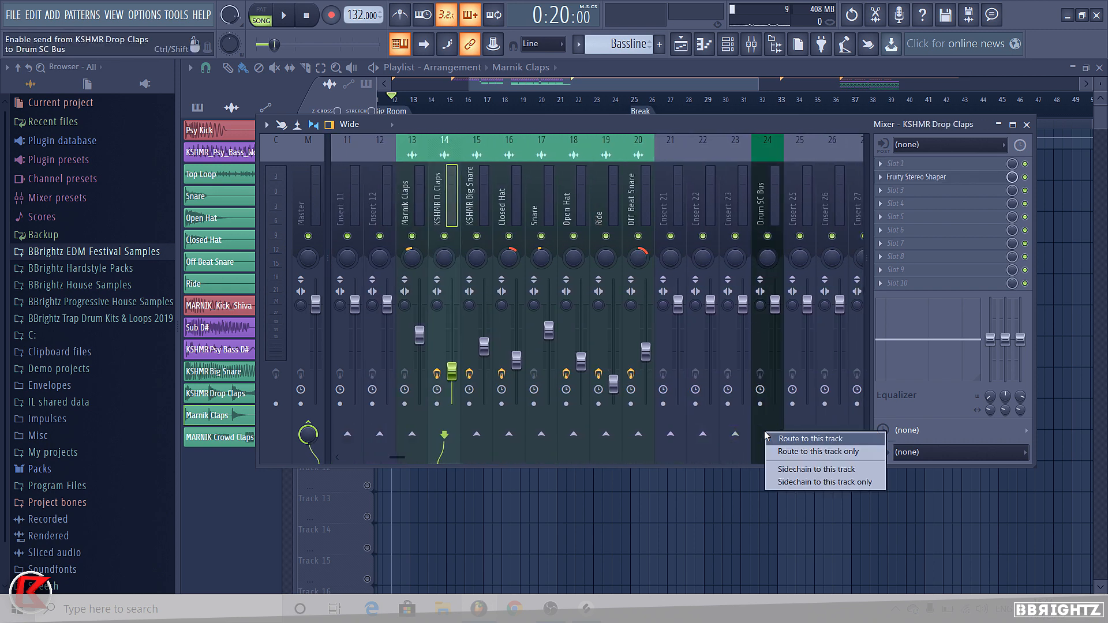
pyautogui.click(818, 451)
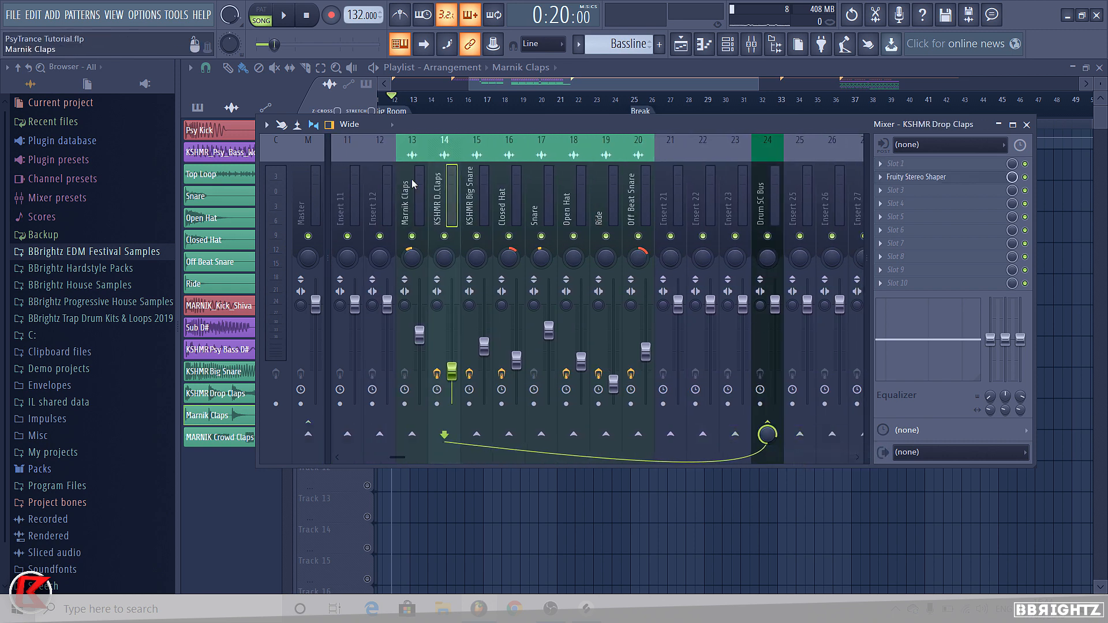
# Step: Route the Marnik Claps mixer track to the Drum SC Bus only and start playback
pyautogui.click(411, 216)
pyautogui.rightClick(767, 434)
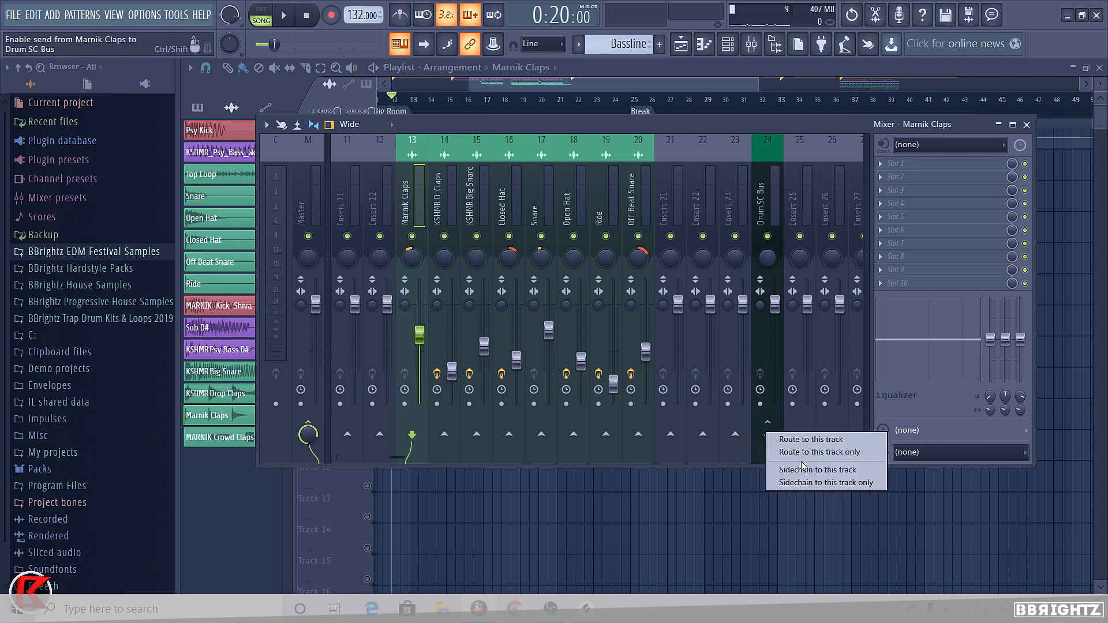
pyautogui.click(802, 454)
pyautogui.press('space')
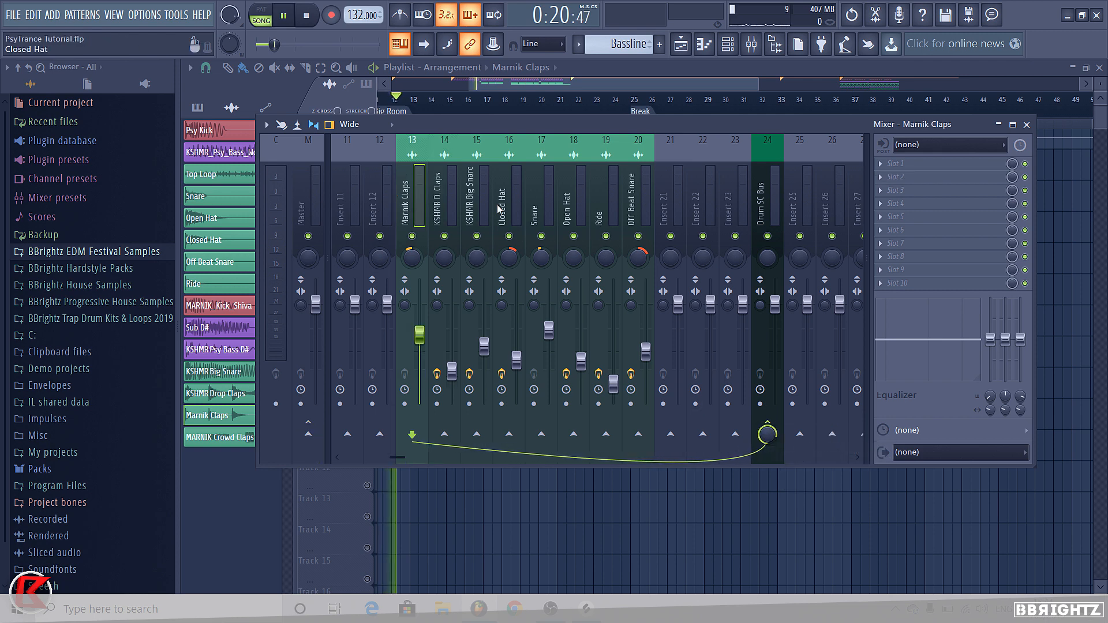
# Step: Load Kickstart in slot 10 of the Drum SC Bus with the fourth upper-row curve shape and a 60% mix
pyautogui.click(756, 209)
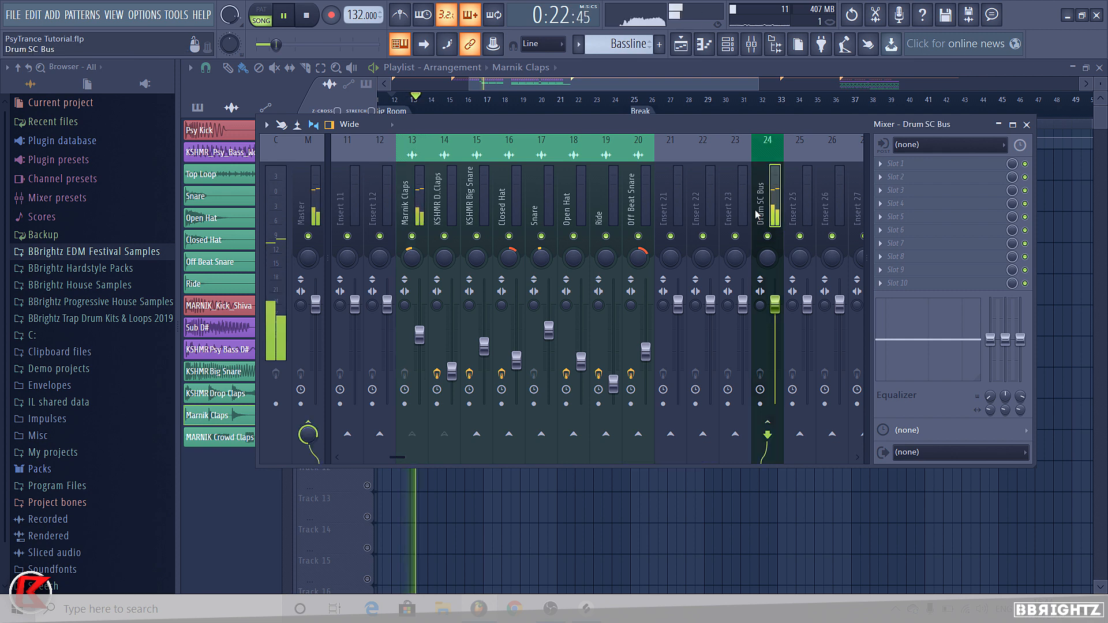
pyautogui.press('space')
pyautogui.click(894, 282)
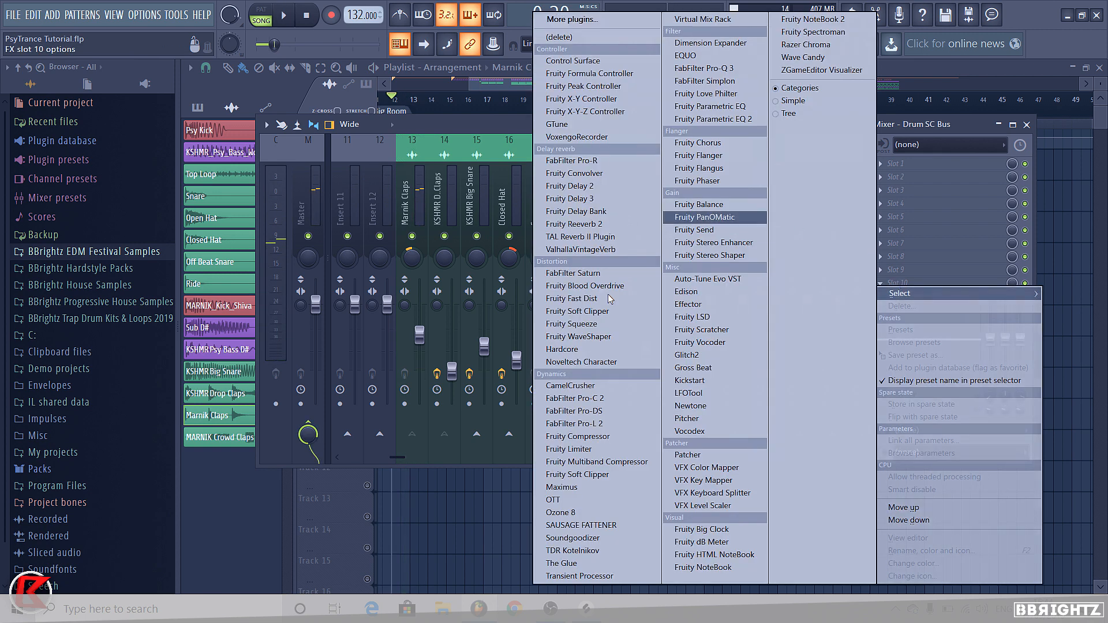
pyautogui.click(721, 382)
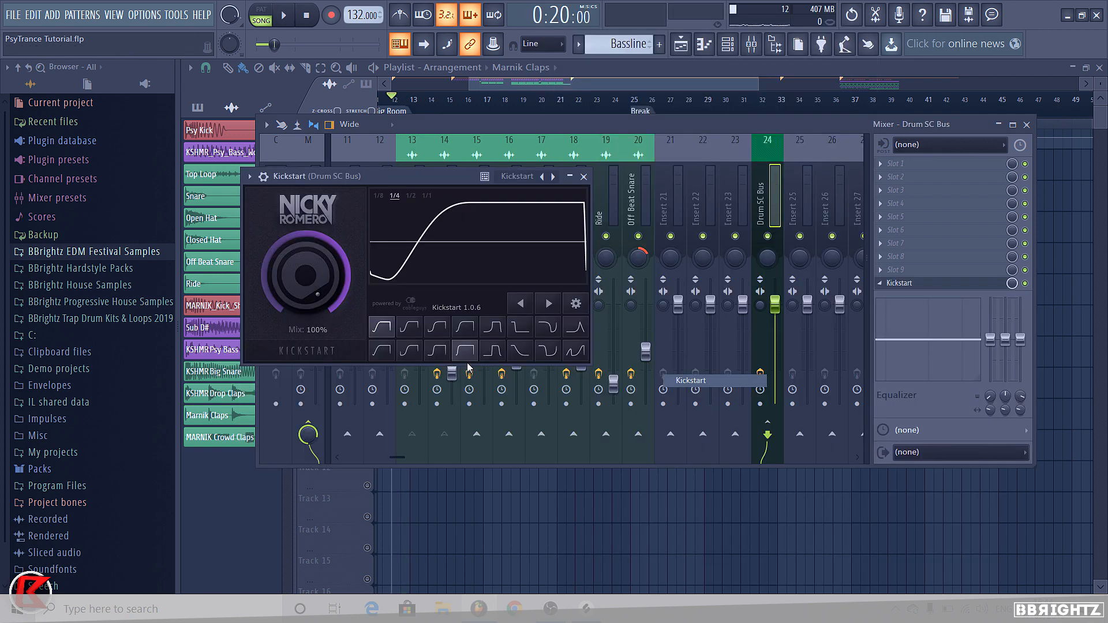
pyautogui.click(465, 327)
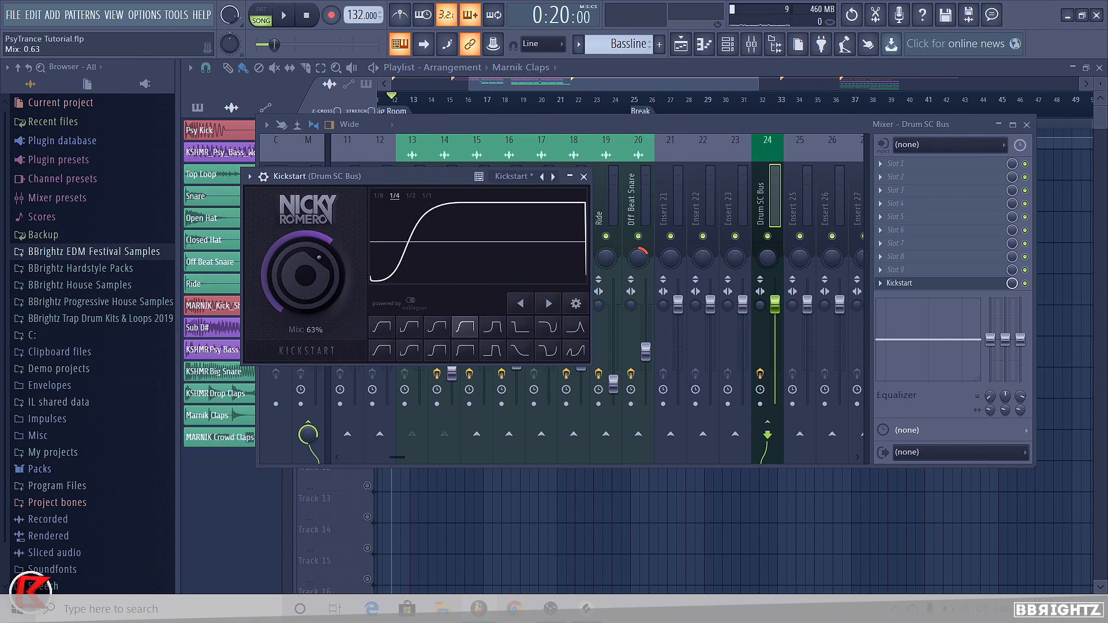
pyautogui.press('space')
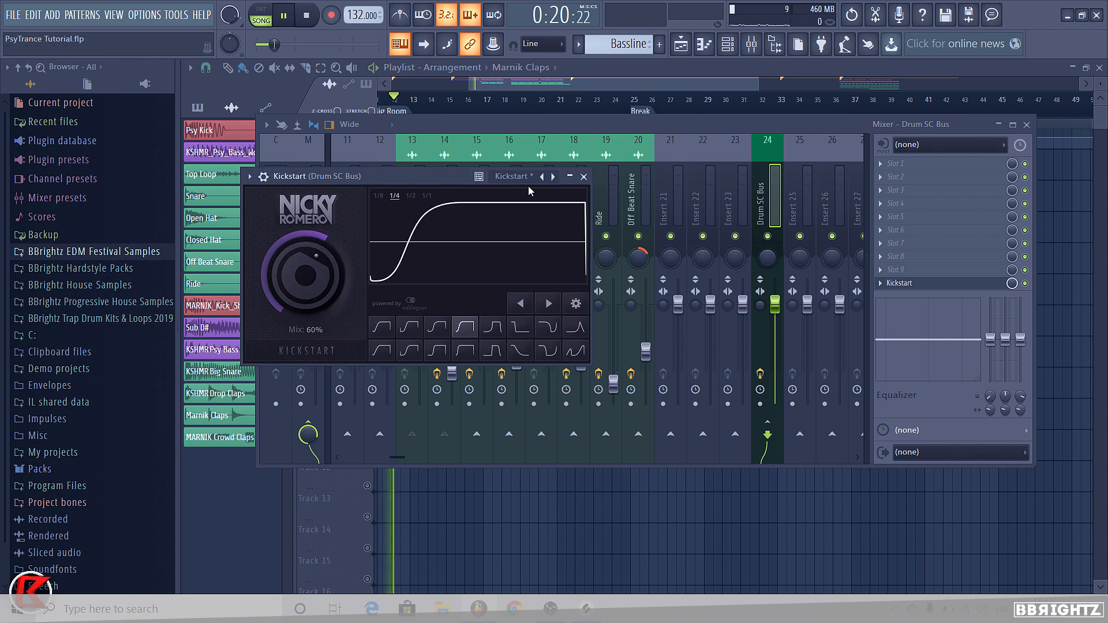
# Step: Close Kickstart, enable playlist tracks 2 and 6 alongside track 7, and restart playback with the mixer open
pyautogui.click(585, 177)
pyautogui.click(541, 72)
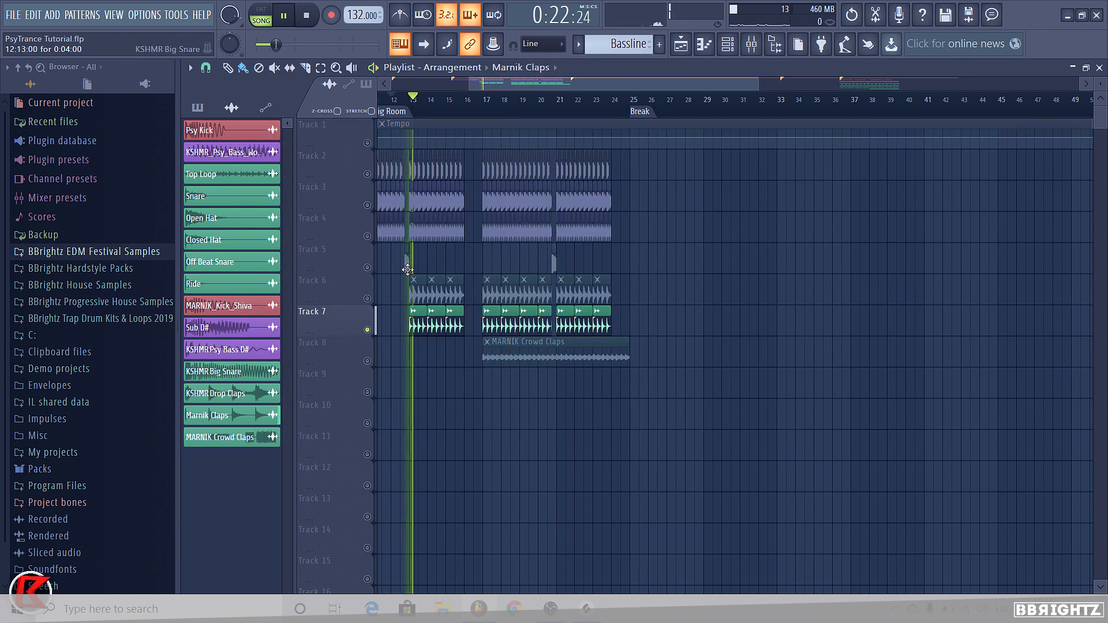
pyautogui.click(368, 299)
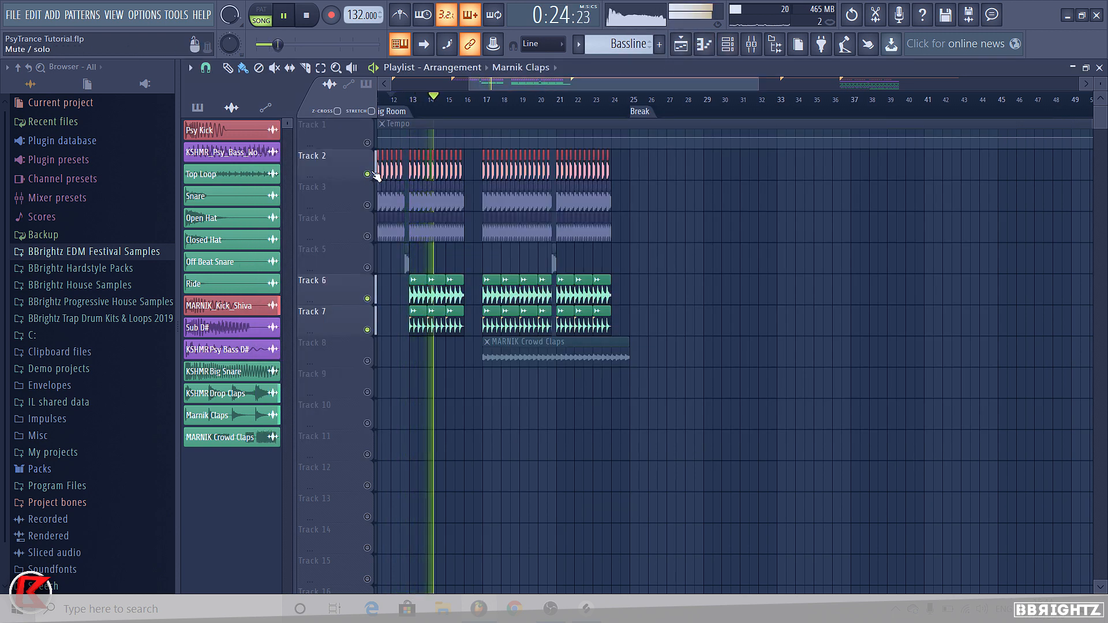
pyautogui.press('F9')
pyautogui.press('space')
pyautogui.press('space')
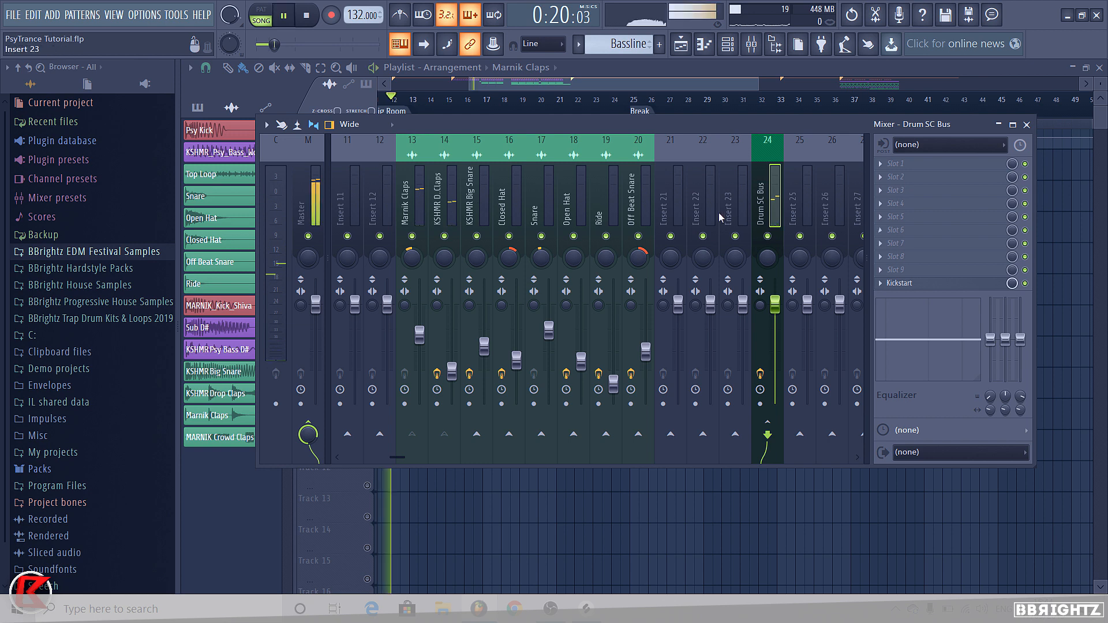
# Step: Lower the Marnik Claps level to 66% (-8.3 dB) while temporarily muting the KSHMR Drop Claps mixer track
pyautogui.click(391, 207)
pyautogui.click(415, 211)
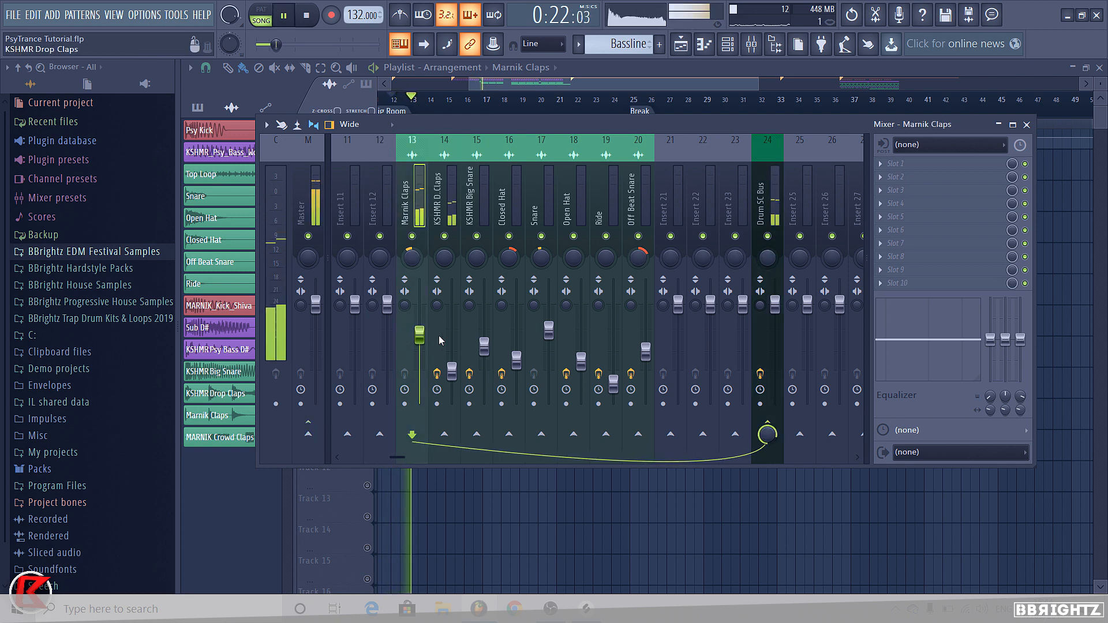
pyautogui.click(444, 236)
pyautogui.moveTo(420, 335); pyautogui.dragTo(420, 338)
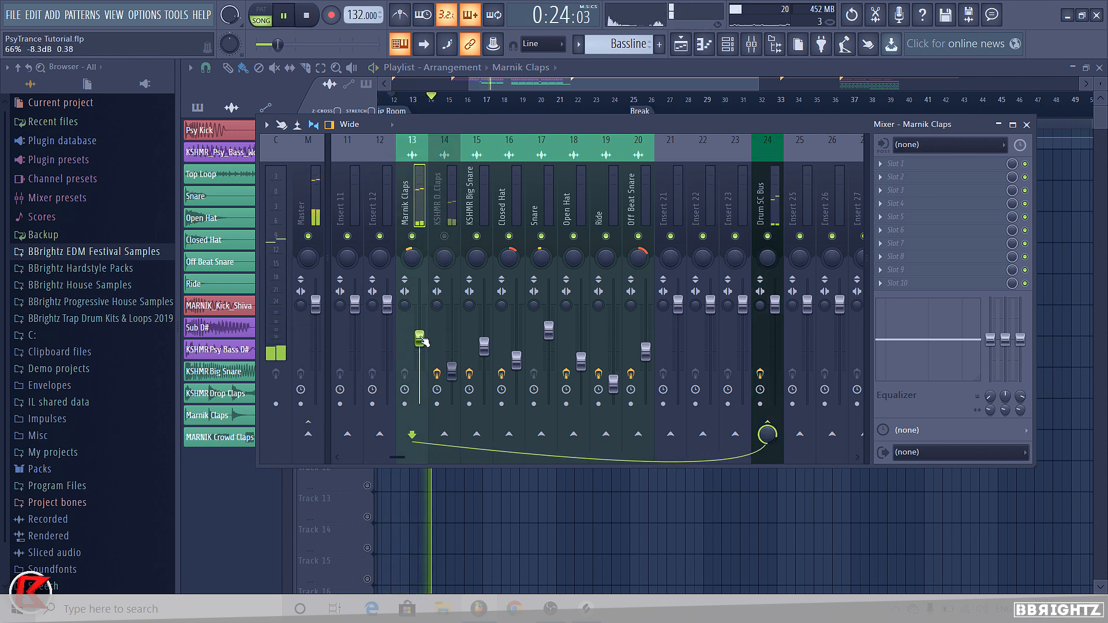
pyautogui.click(444, 236)
# Step: Turn all playlist tracks back on and set the KSHMR Drop Claps level to 33% (-18.4 dB) during playback
pyautogui.click(577, 77)
pyautogui.press('space')
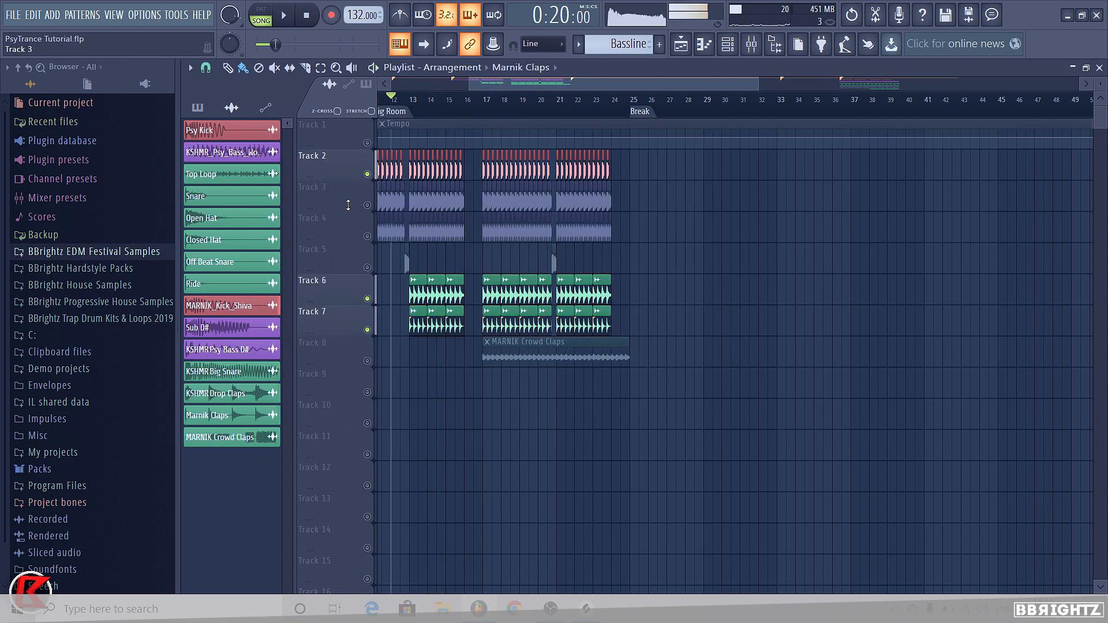
pyautogui.rightClick(367, 175)
pyautogui.press('space')
pyautogui.click(761, 48)
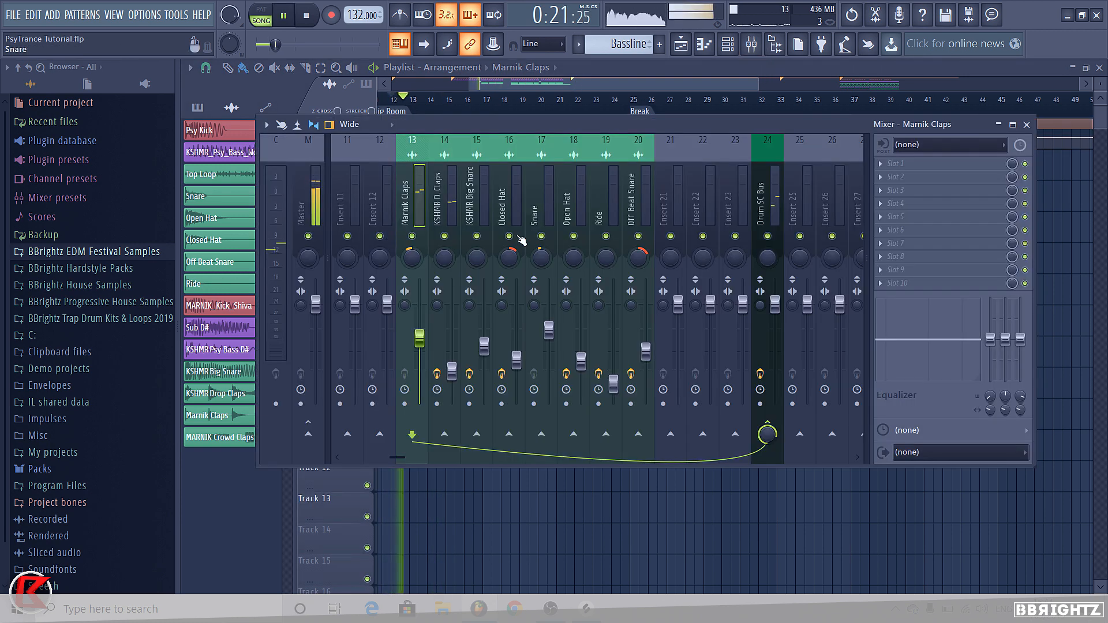
pyautogui.click(456, 349)
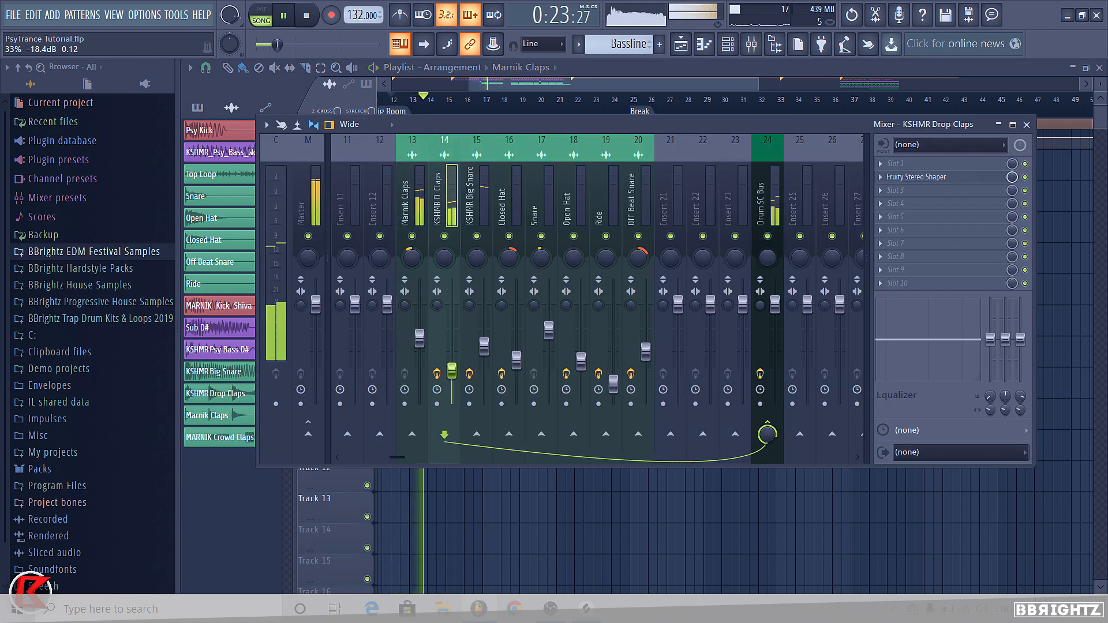
# Step: Unmute the MARNIK Crowd Claps clip on Track 8, assign it to mixer insert 12, and solo it at a lowered level
pyautogui.click(647, 79)
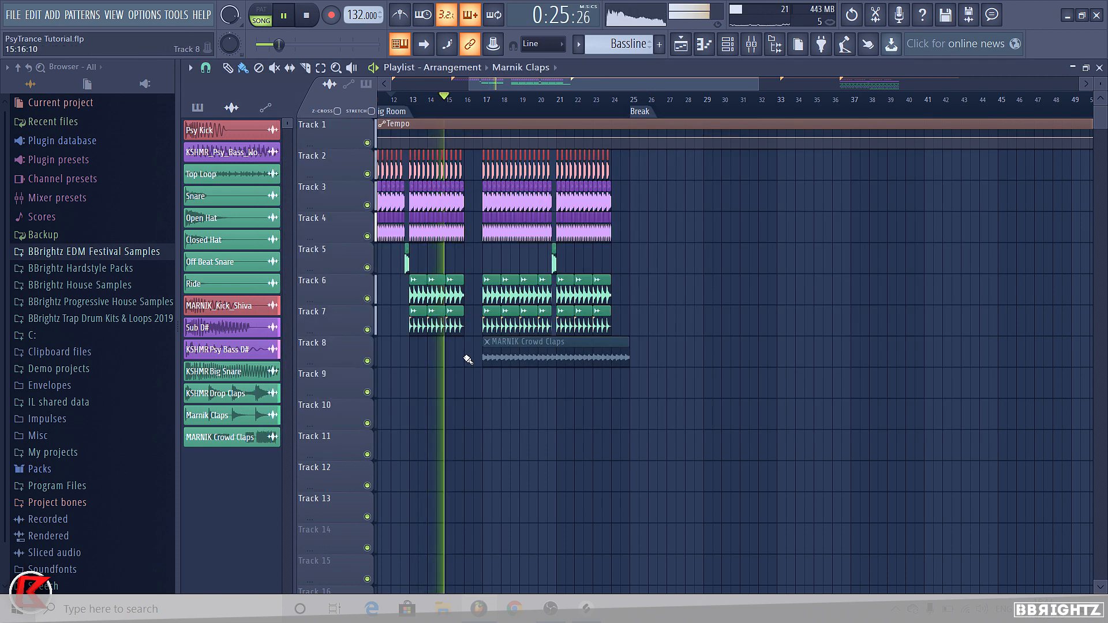
pyautogui.click(487, 342)
pyautogui.click(751, 45)
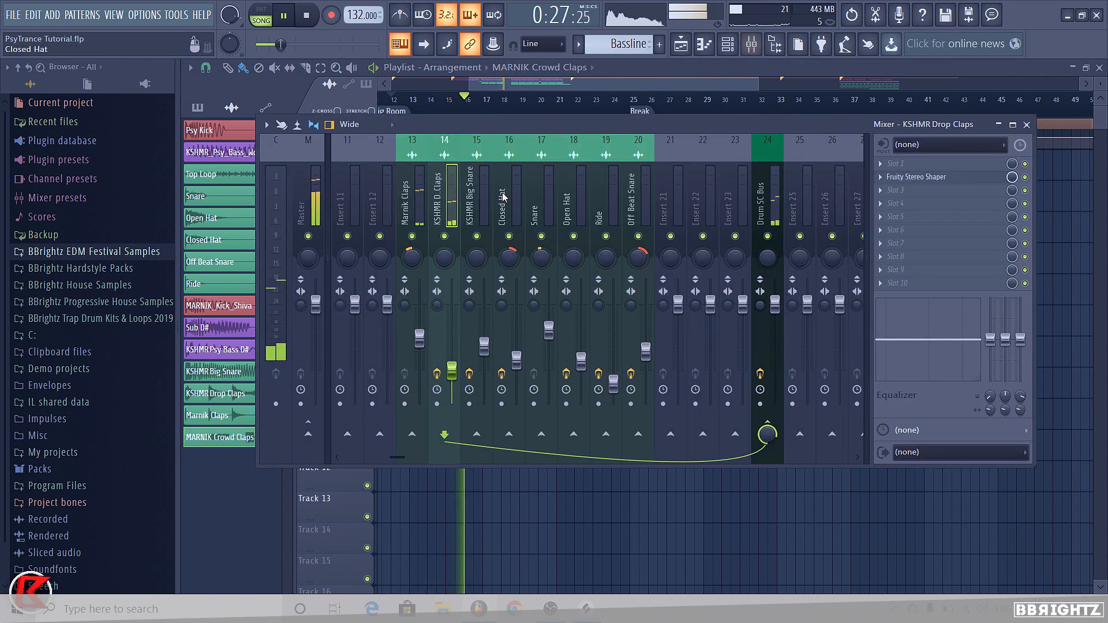
pyautogui.moveTo(389, 309); pyautogui.dragTo(387, 354)
pyautogui.rightClick(379, 236)
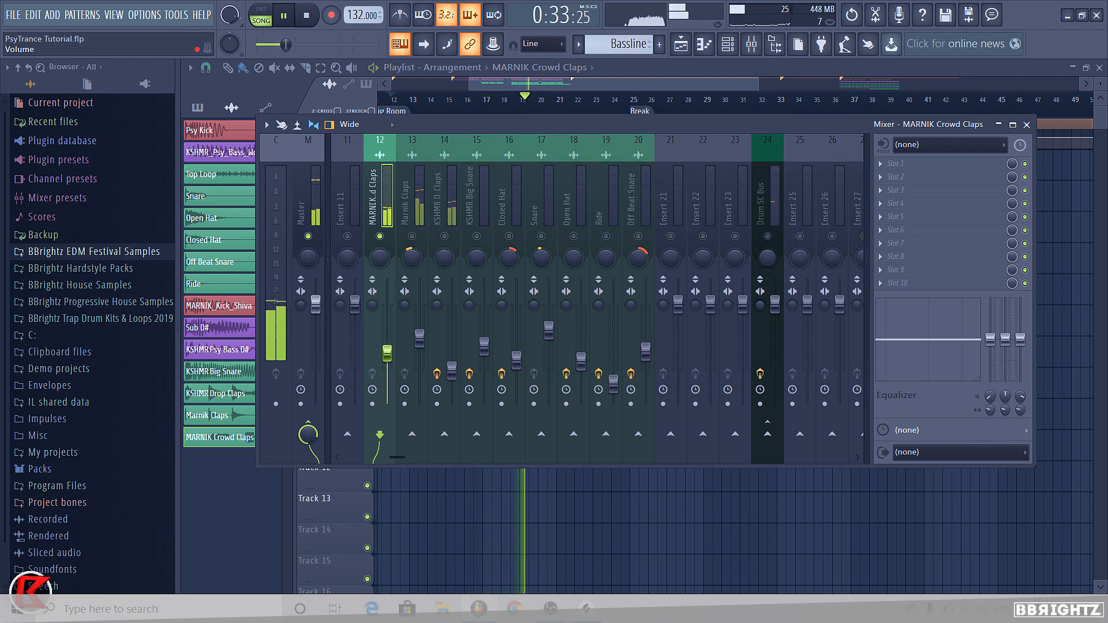
# Step: Route the MARNIK Crowd Claps mixer track to the Drum SC Bus only and take it out of solo
pyautogui.rightClick(768, 434)
pyautogui.click(795, 450)
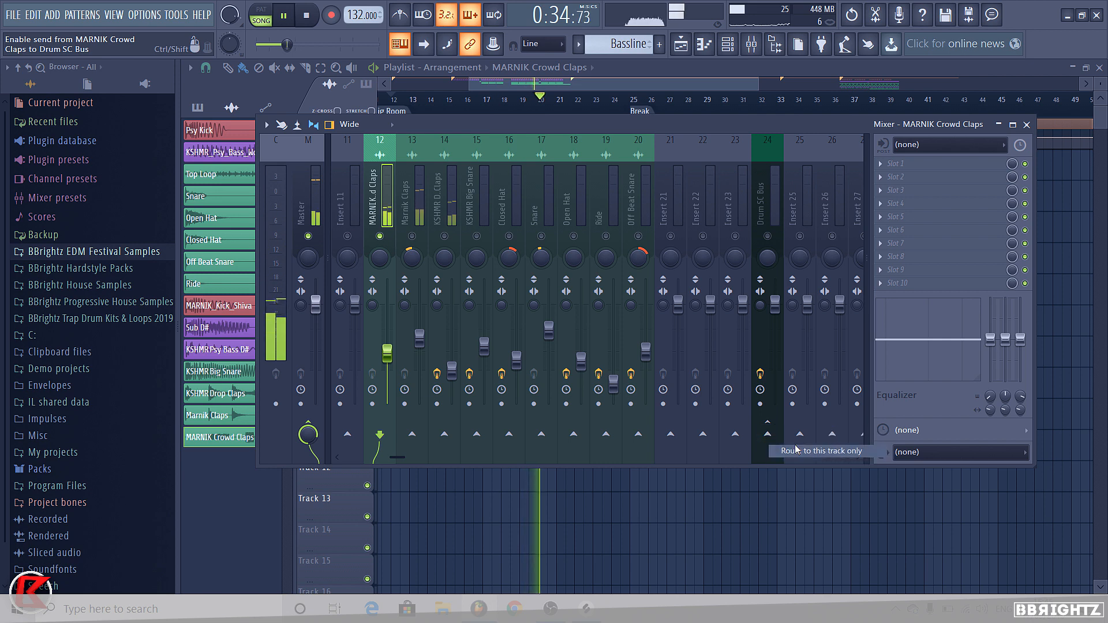
pyautogui.click(768, 236)
pyautogui.rightClick(385, 233)
pyautogui.click(382, 234)
pyautogui.rightClick(383, 236)
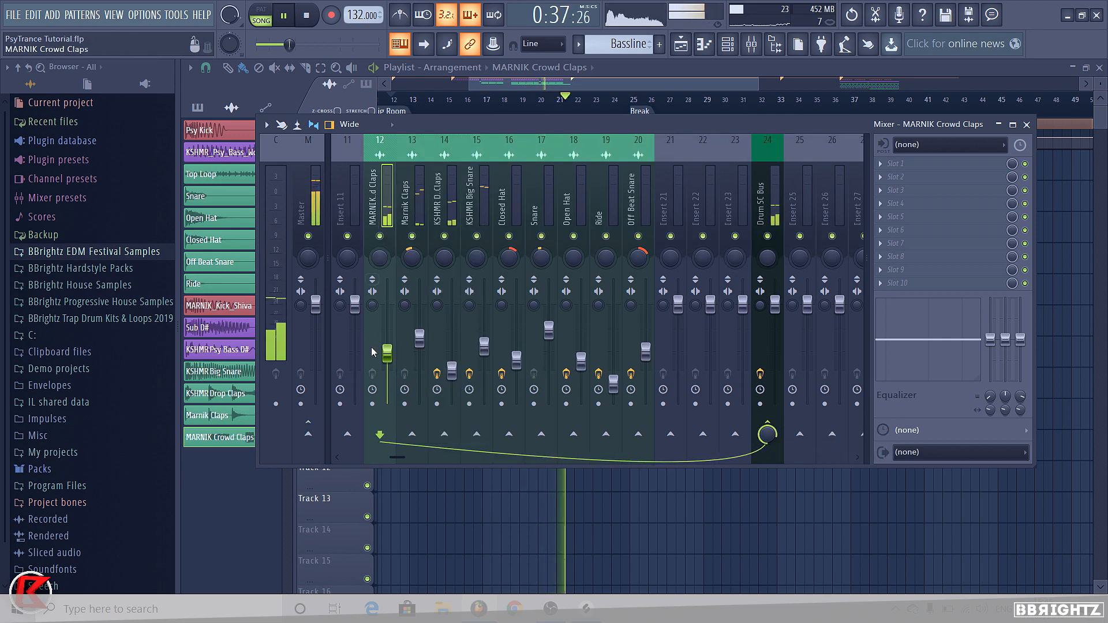
pyautogui.press('F9')
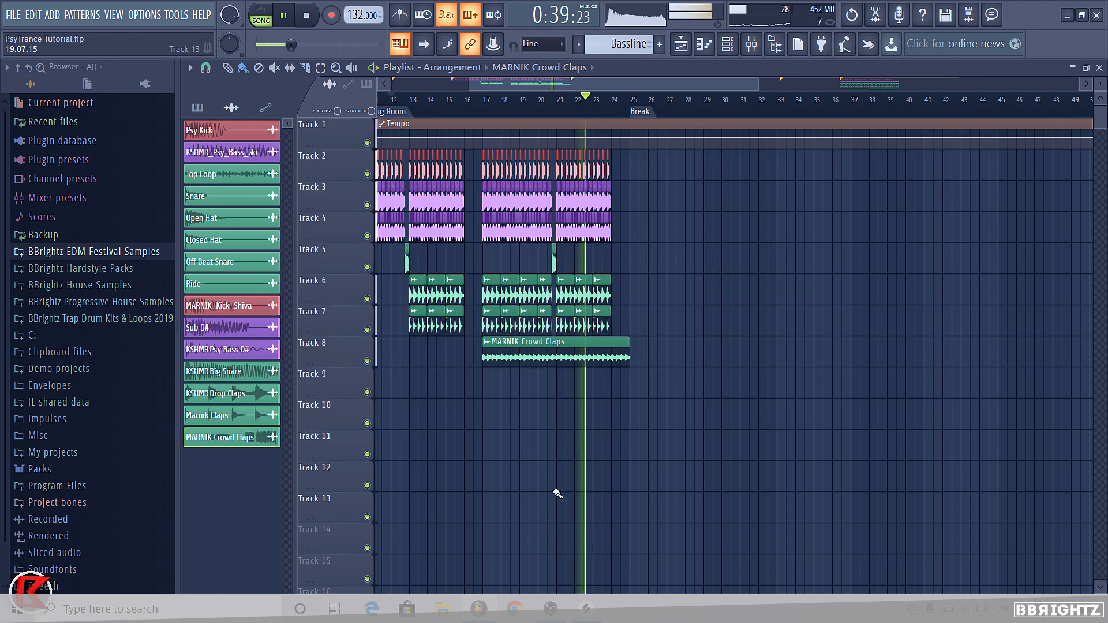
# Step: Expand the BBrightz EDM Festival Samples folder and listen to the start of Drop 1 Psy Big Room from bar 9
pyautogui.scroll(-3, 454, 328)
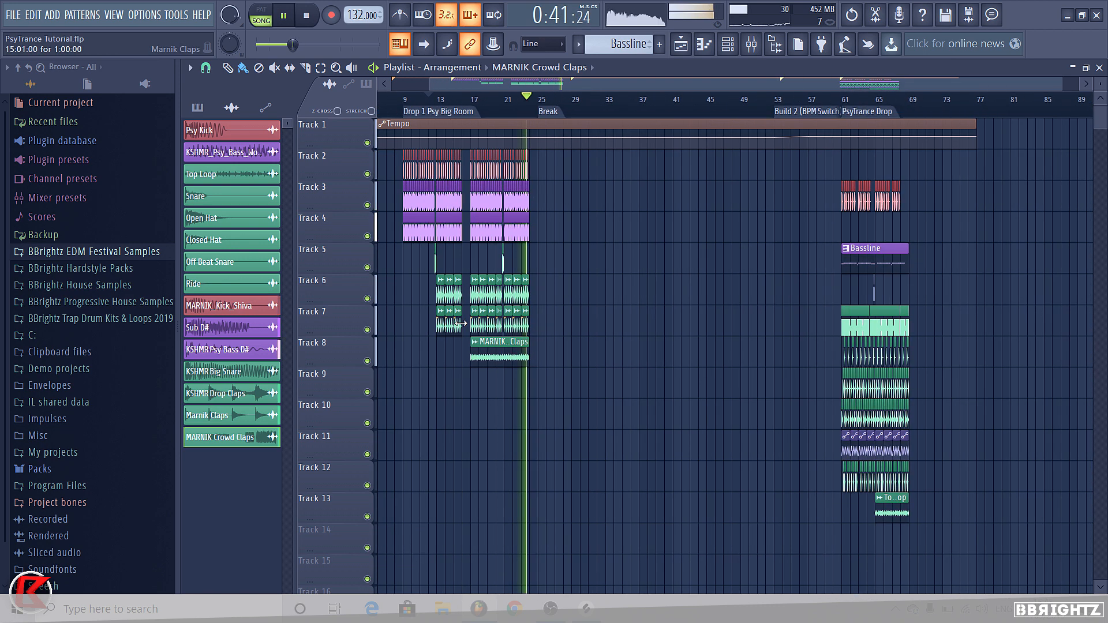
pyautogui.press('space')
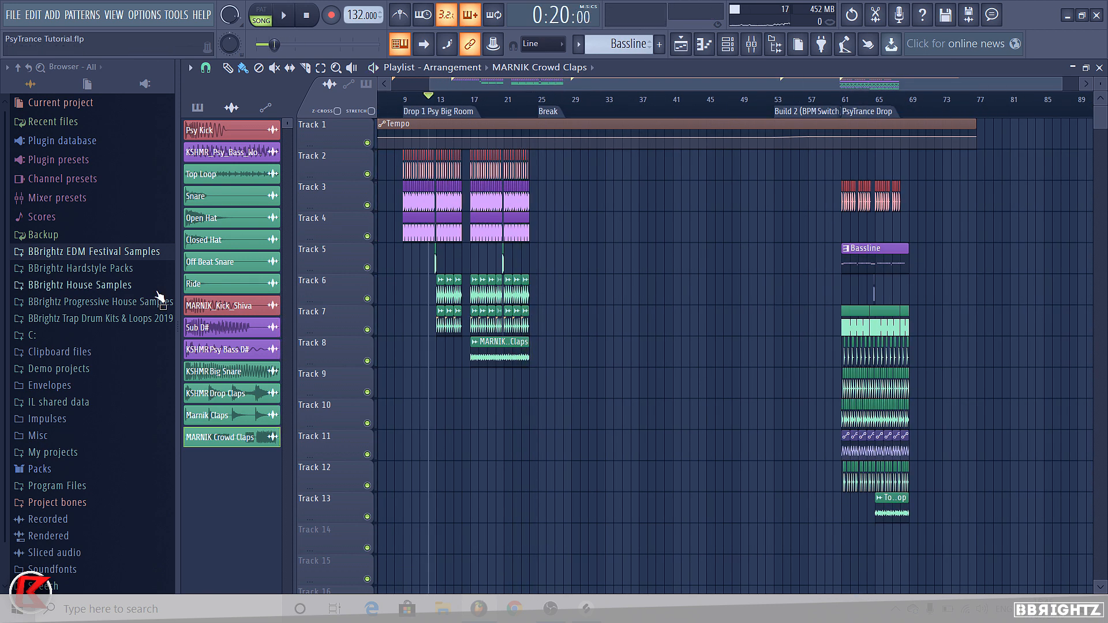
pyautogui.click(77, 251)
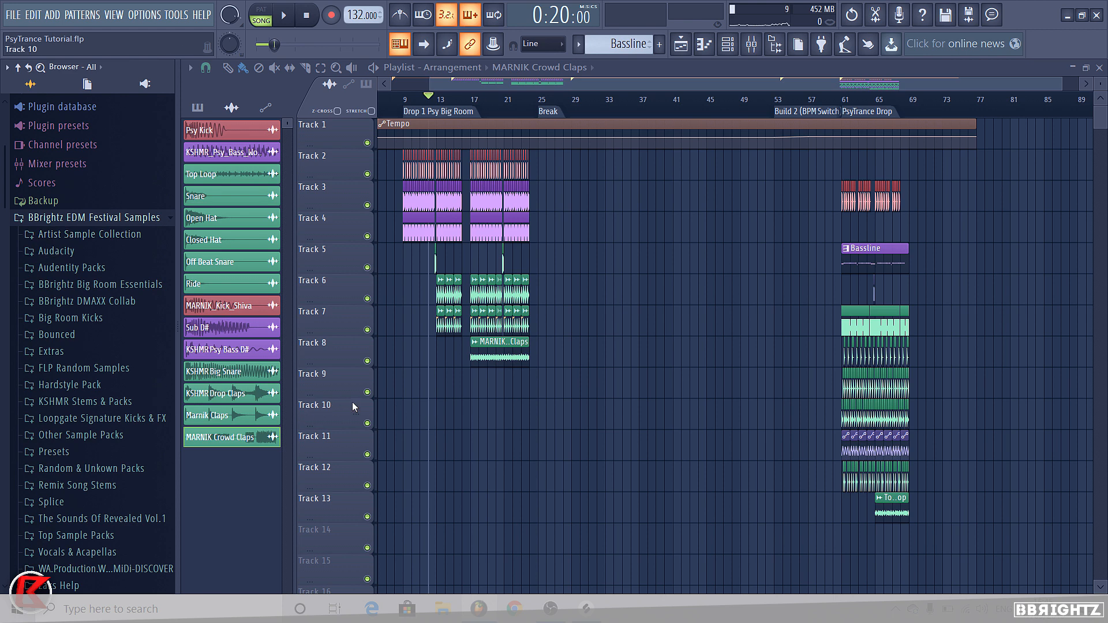
pyautogui.click(405, 104)
pyautogui.scroll(3, 382, 166)
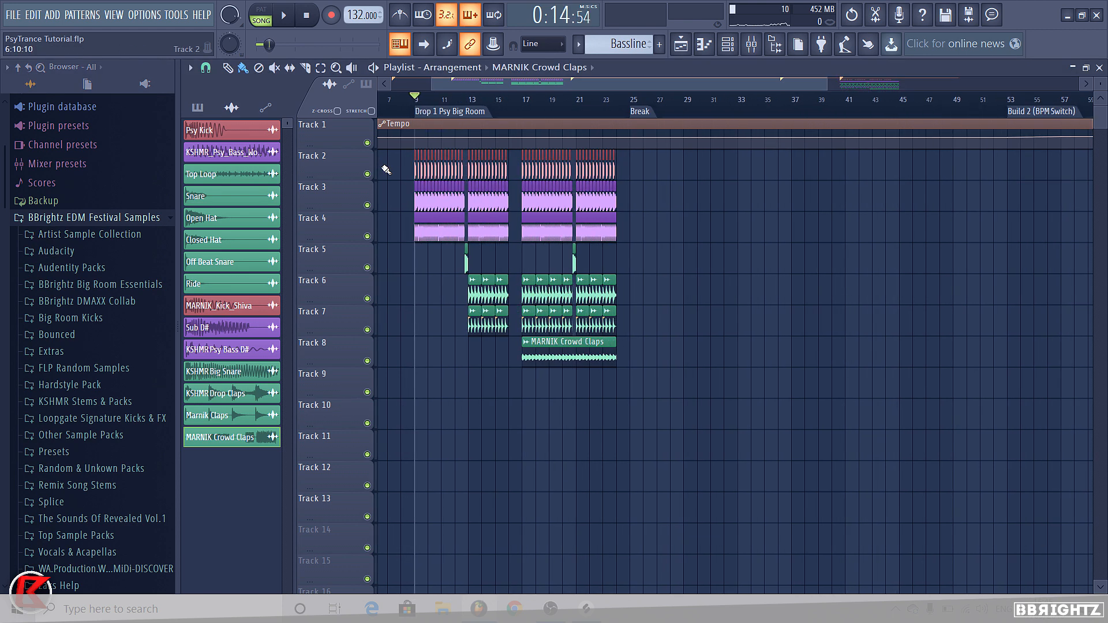
pyautogui.press('space')
pyautogui.scroll(2, 415, 406)
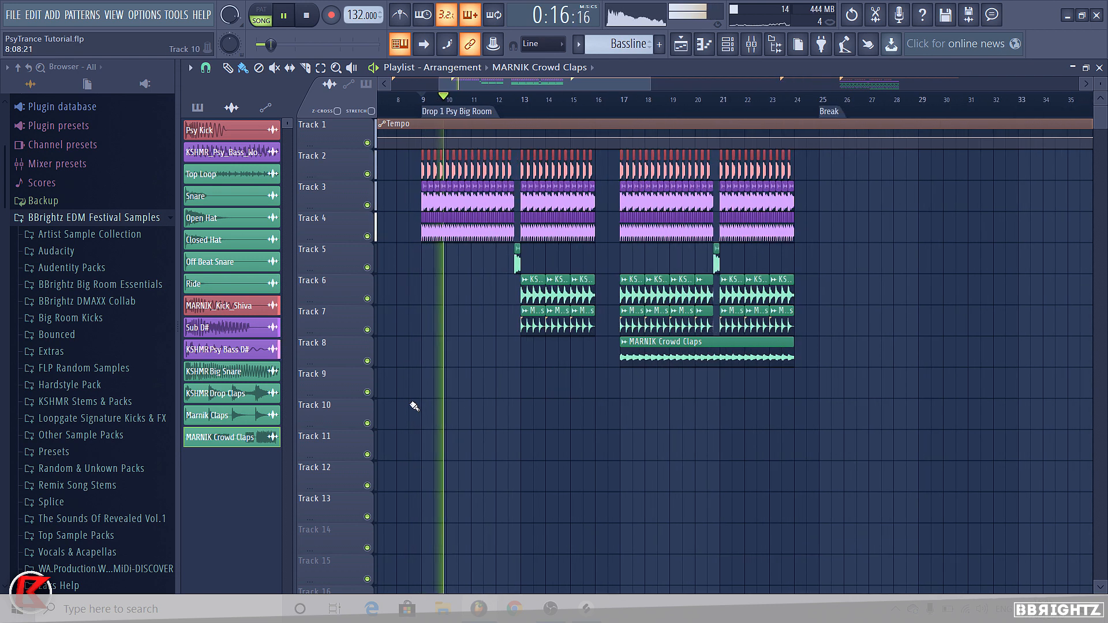
pyautogui.press('space')
pyautogui.click(472, 386)
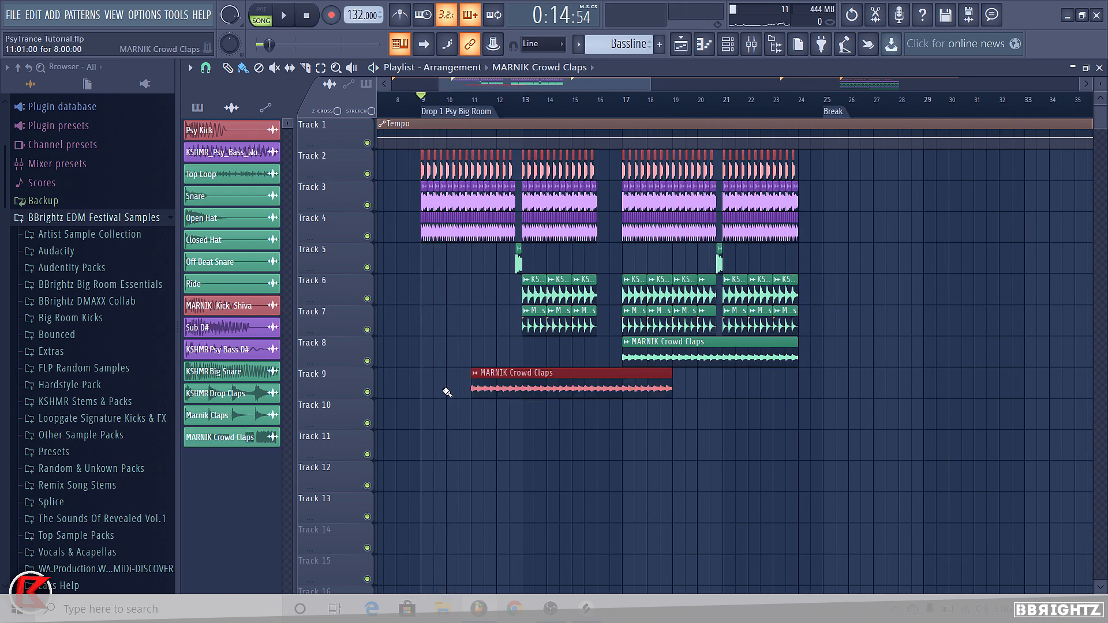
pyautogui.rightClick(474, 395)
pyautogui.click(426, 390)
pyautogui.rightClick(427, 390)
pyautogui.click(470, 395)
pyautogui.rightClick(507, 391)
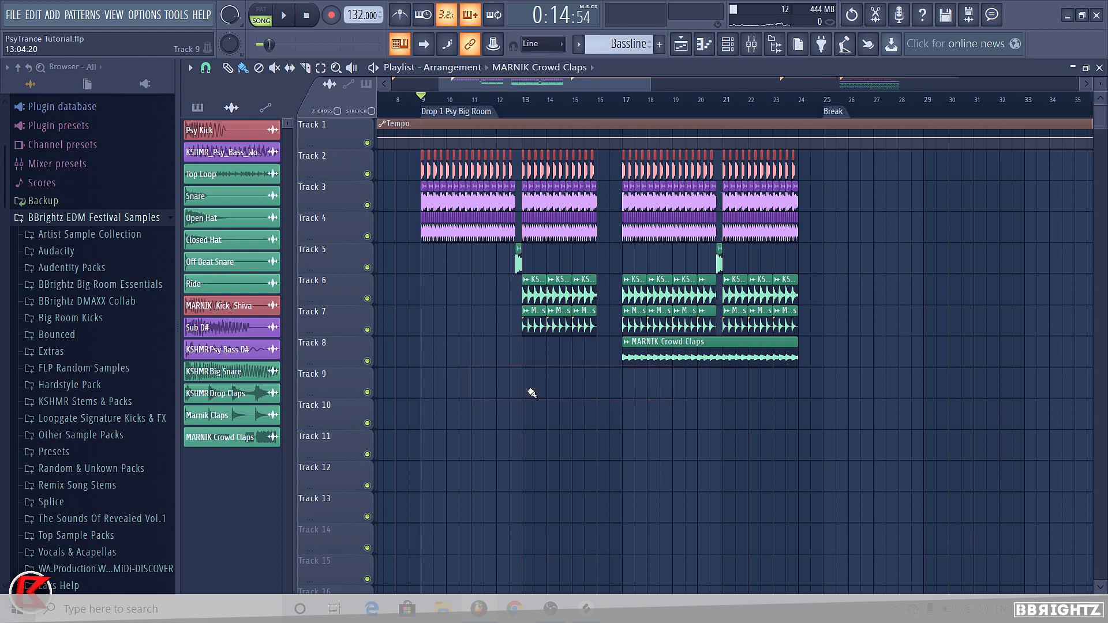
# Step: Look through the KEVU Samples packs in the Artist Sample Collection folder, including the July and 2018 + FLPs packs
pyautogui.click(70, 236)
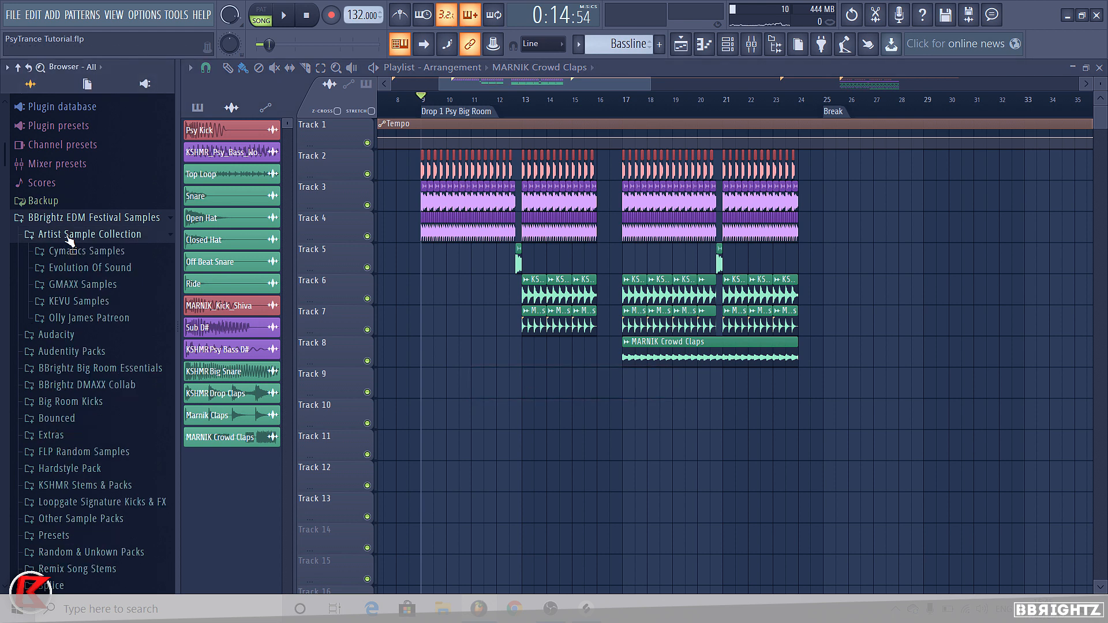
pyautogui.click(80, 303)
pyautogui.scroll(-3, 95, 354)
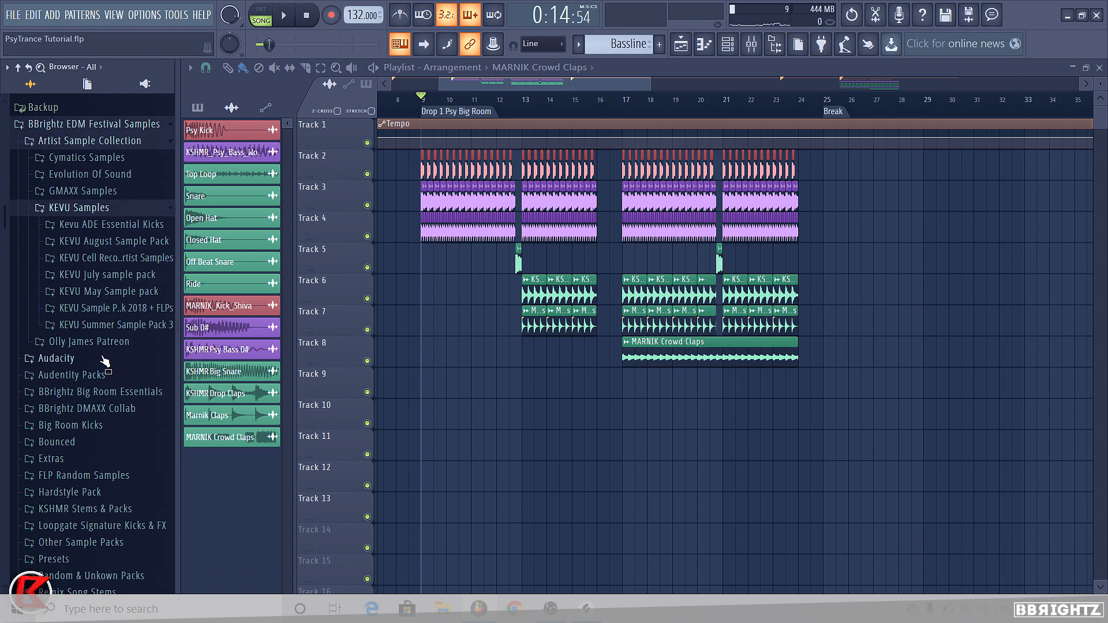
pyautogui.click(114, 278)
pyautogui.click(97, 103)
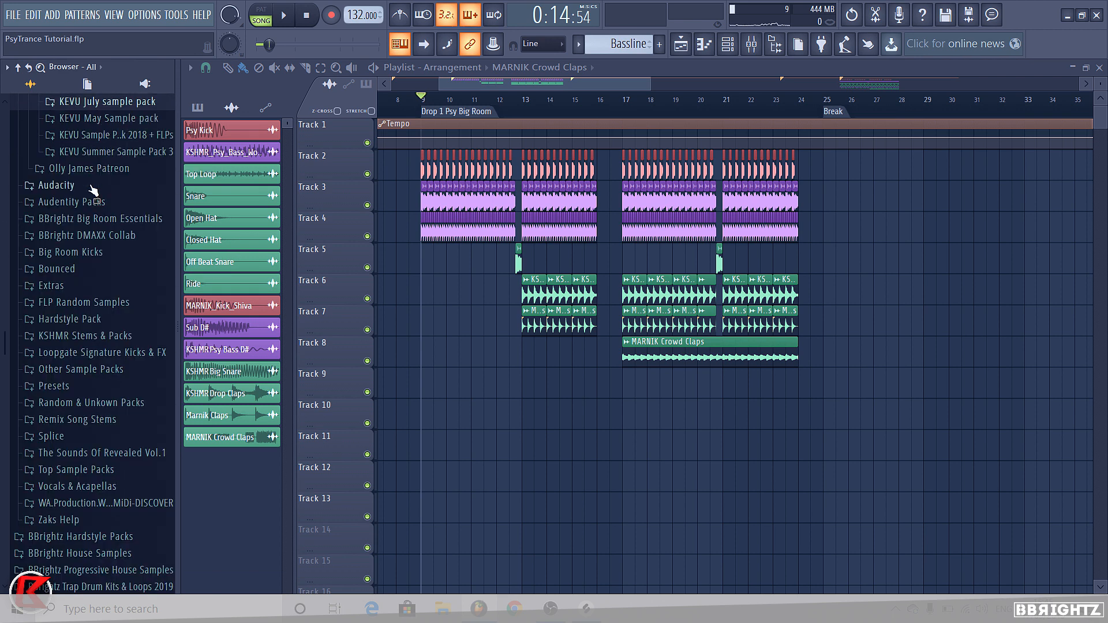
pyautogui.scroll(3, 96, 158)
pyautogui.click(112, 231)
pyautogui.click(112, 232)
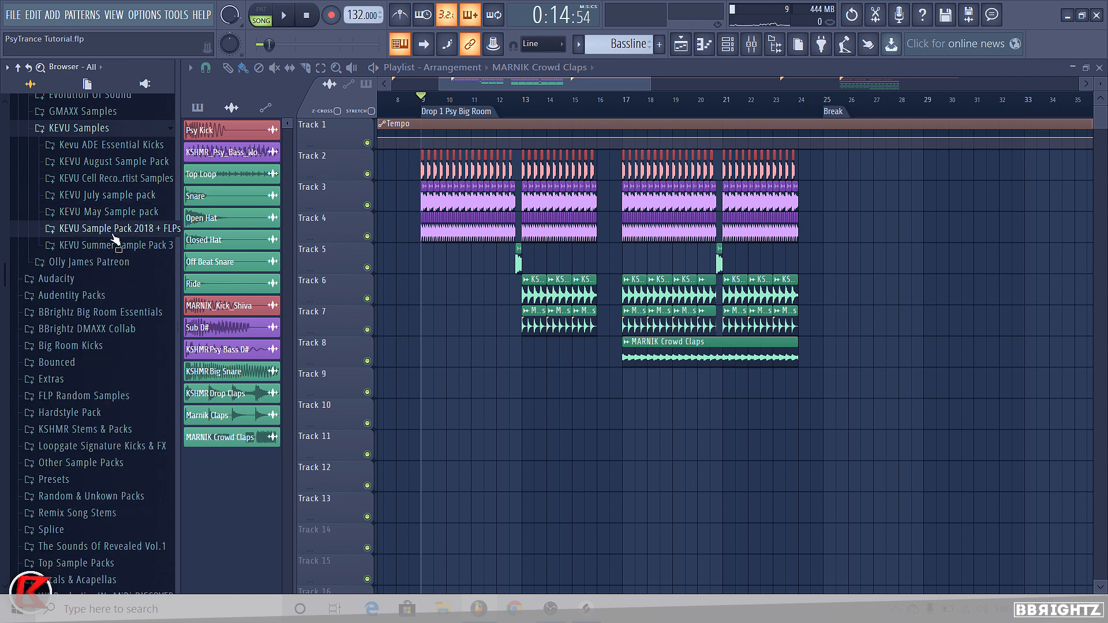
# Step: Browse the More samples we use folder in KEVU Summer Sample Pack 3, and collapse the KEVU Samples folder
pyautogui.click(114, 246)
pyautogui.click(118, 279)
pyautogui.scroll(-8, 115, 358)
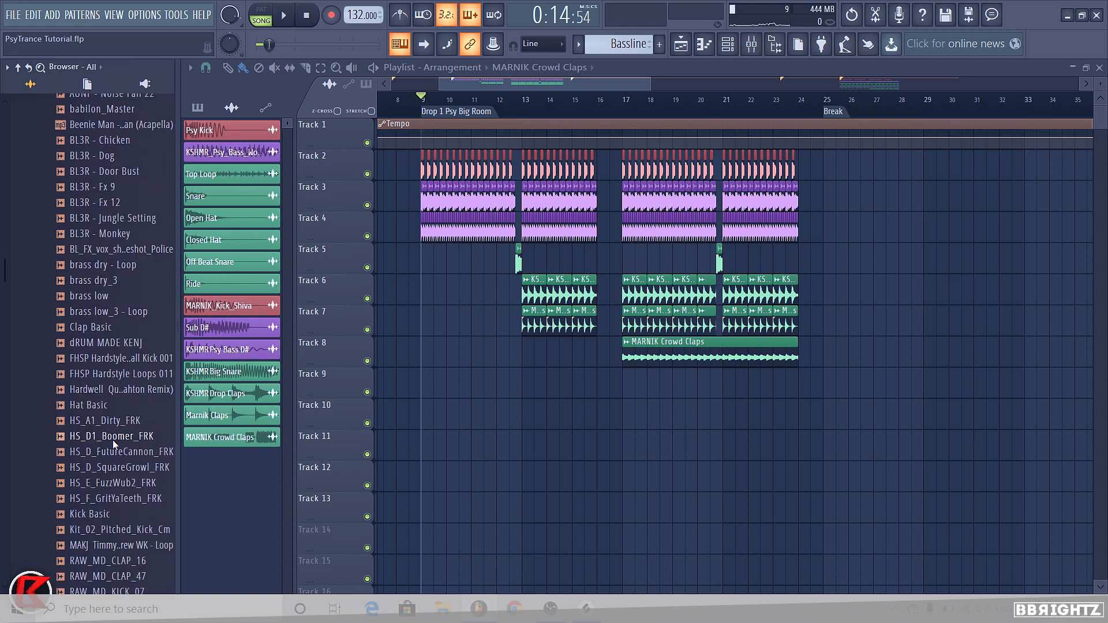
pyautogui.scroll(8, 121, 370)
pyautogui.scroll(8, 122, 357)
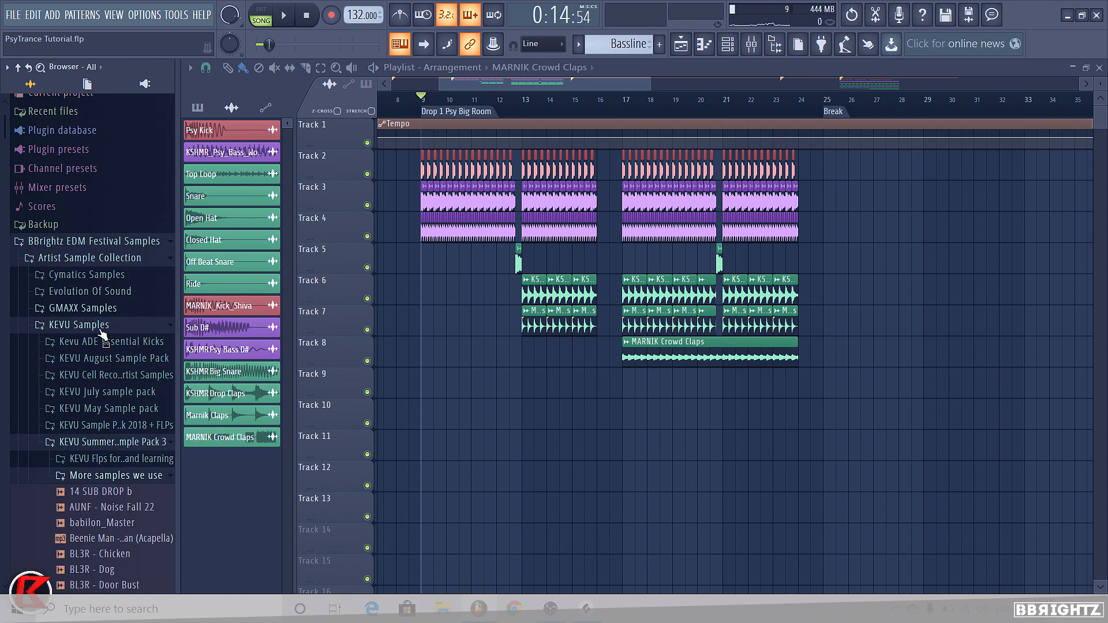
pyautogui.click(113, 483)
pyautogui.click(115, 442)
pyautogui.click(101, 326)
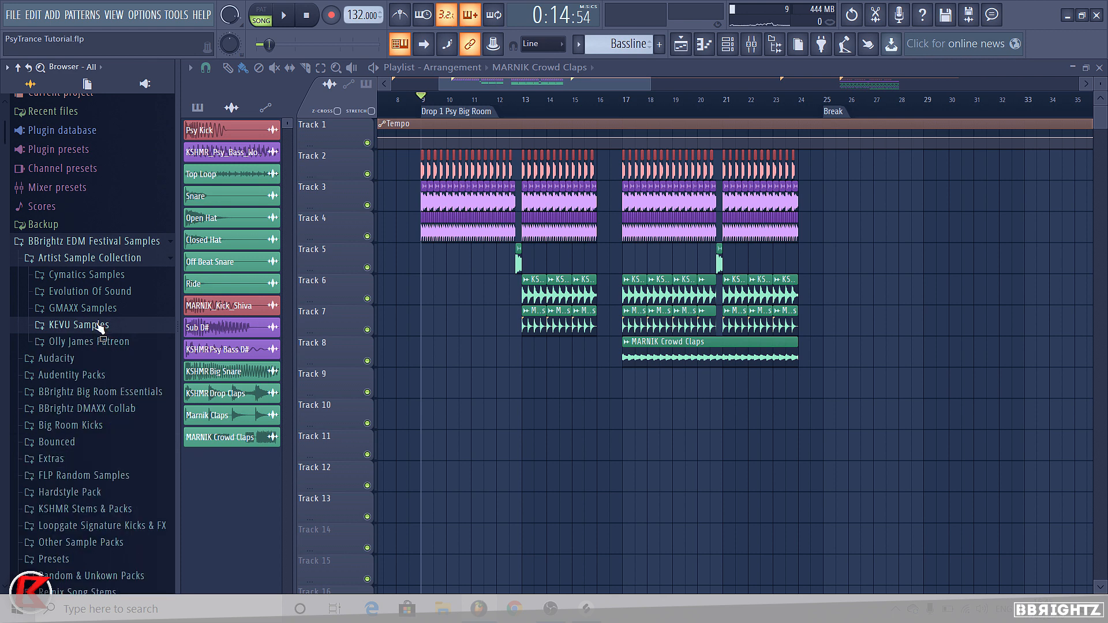
# Step: Search the sample browser for "Henry Fong" and check the KEVU Samples folder again for a stab sample
pyautogui.rightClick(104, 324)
pyautogui.click(132, 351)
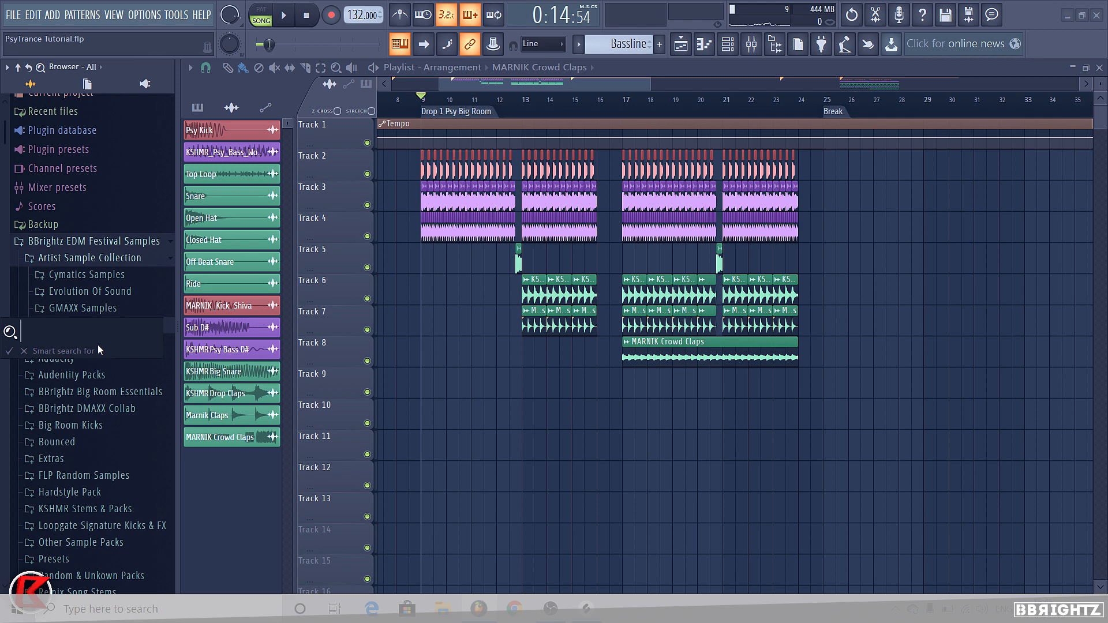
pyautogui.write('Henry Fong')
pyautogui.press('Return')
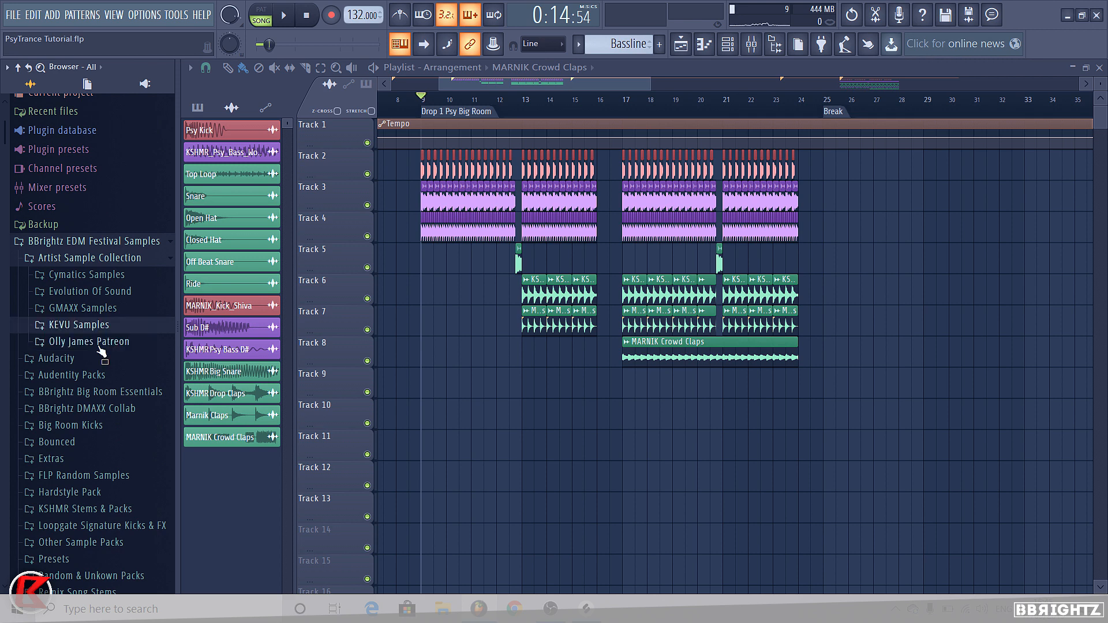
pyautogui.click(79, 325)
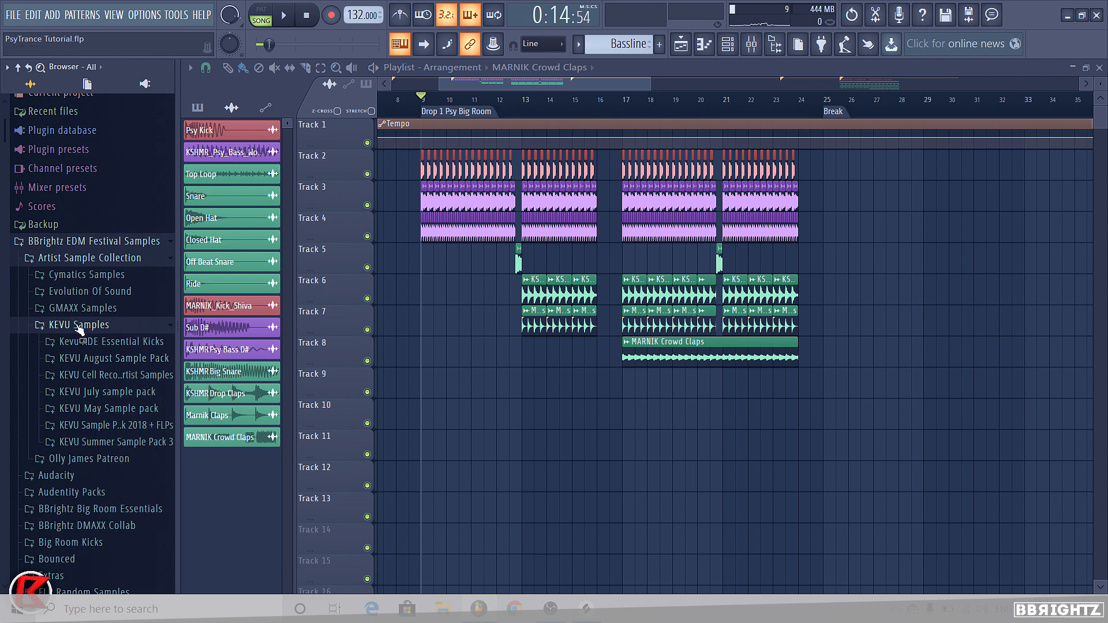
pyautogui.click(79, 326)
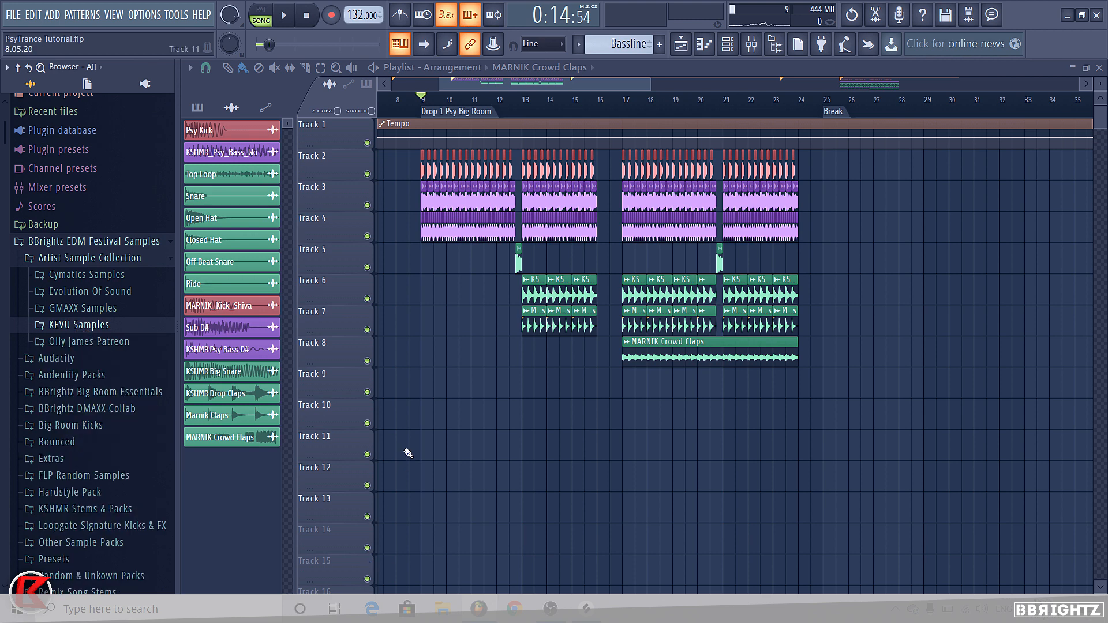
pyautogui.click(629, 49)
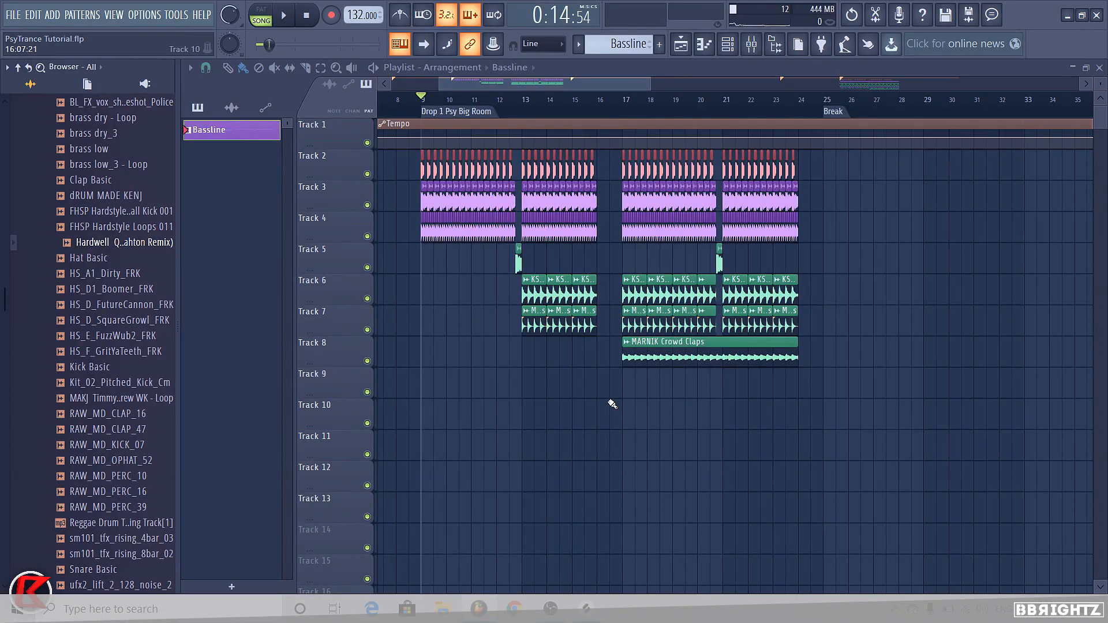
# Step: Place the Hardwell Quintino Baldadig (Steve_V Moombahton Remix) sample on Track 9 at bar 9 and set its stretch time to 1 beat
pyautogui.click(112, 245)
pyautogui.moveTo(112, 247); pyautogui.dragTo(458, 378)
pyautogui.doubleClick(464, 386)
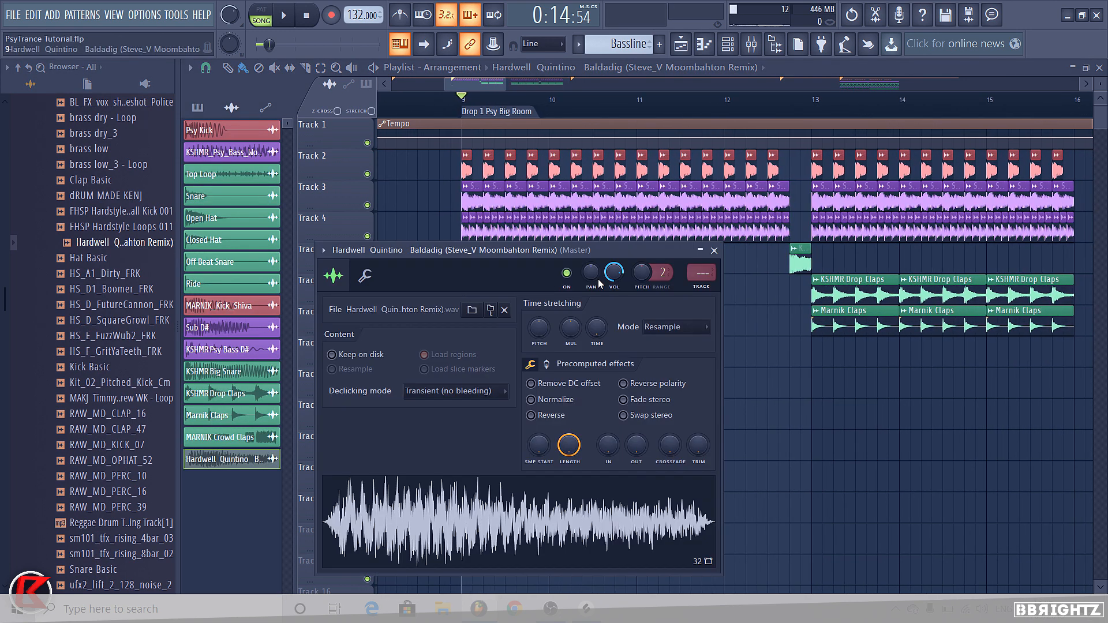
pyautogui.rightClick(604, 335)
pyautogui.click(650, 383)
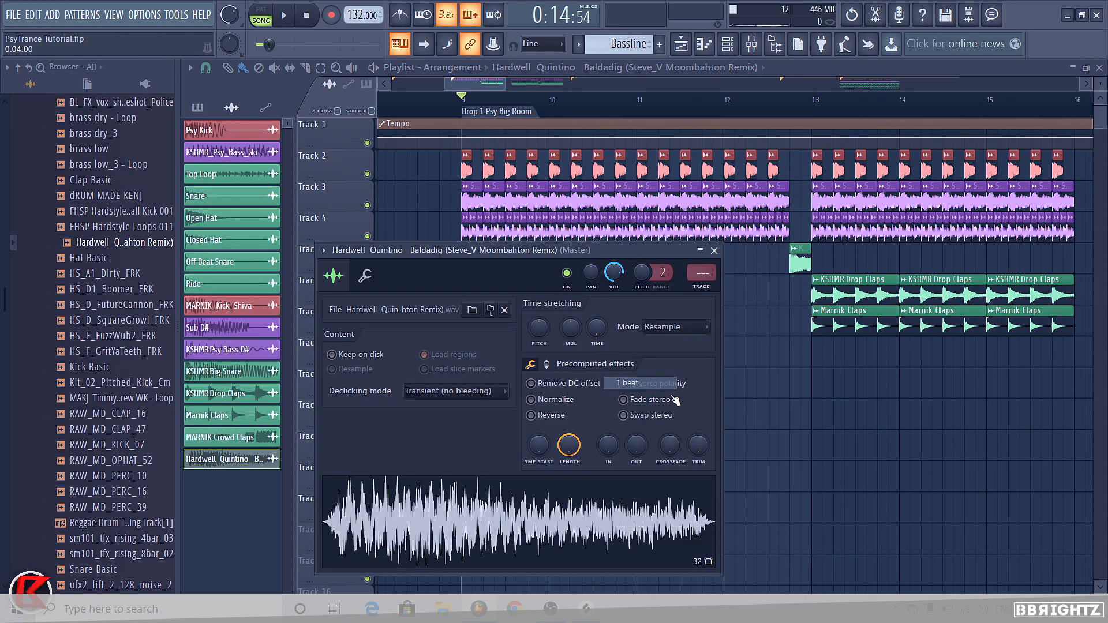
pyautogui.press('Escape')
pyautogui.scroll(3, 515, 398)
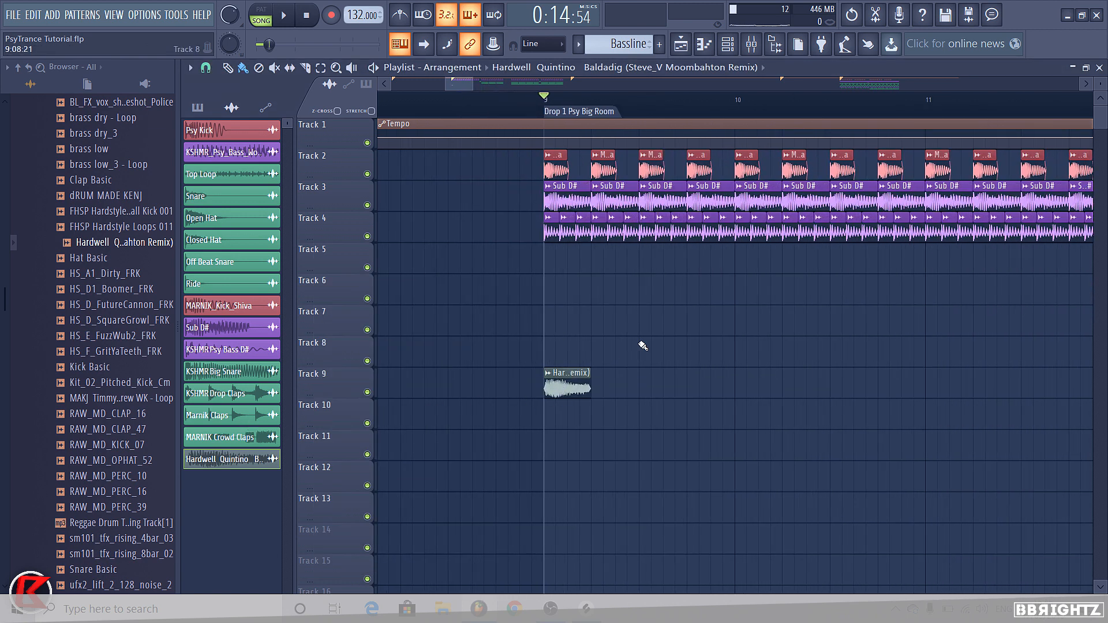
# Step: Reset the time-stretching pitch of the Hardwell Quintino sample on Track 9
pyautogui.doubleClick(565, 375)
pyautogui.rightClick(540, 331)
pyautogui.click(566, 351)
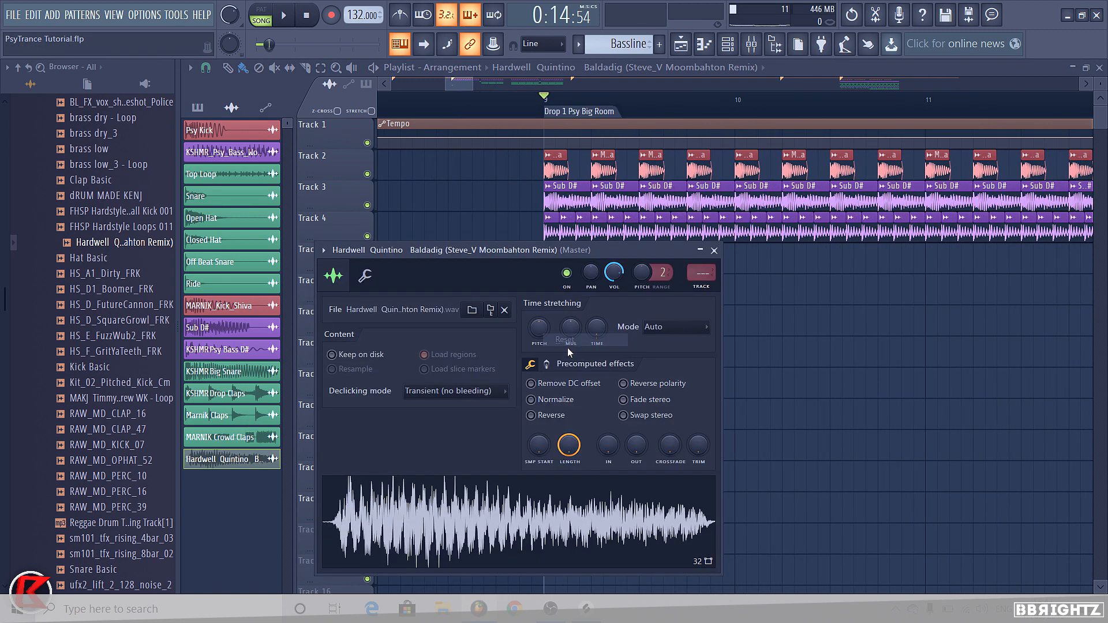
pyautogui.press('Escape')
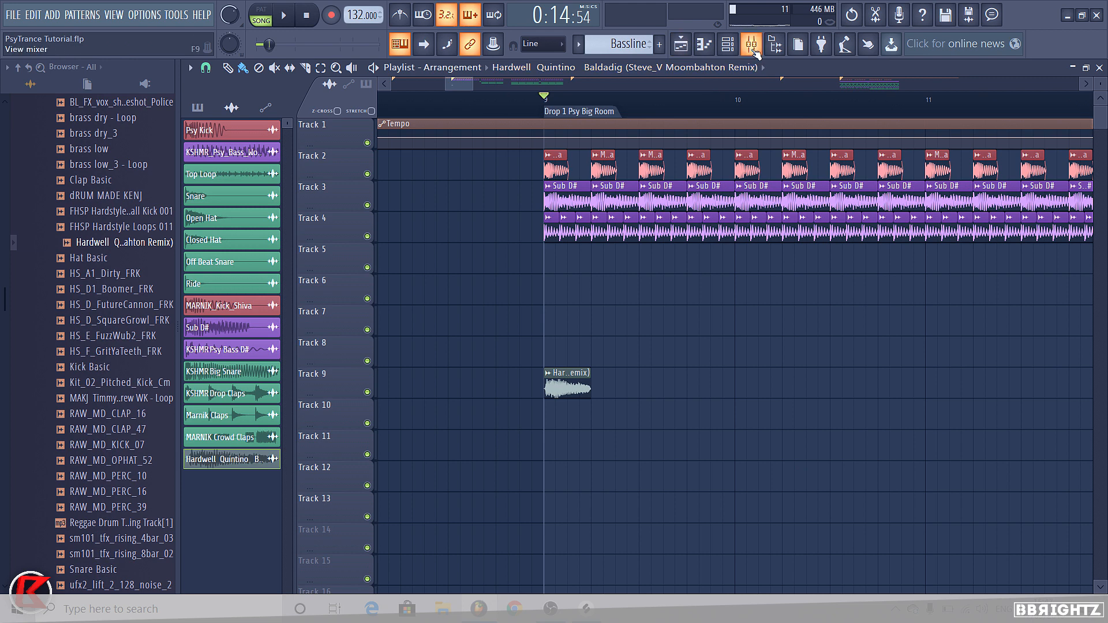
# Step: Rename the Hardwell Quintino clip on Track 9 to "Stab D#" and colour it green
pyautogui.click(547, 374)
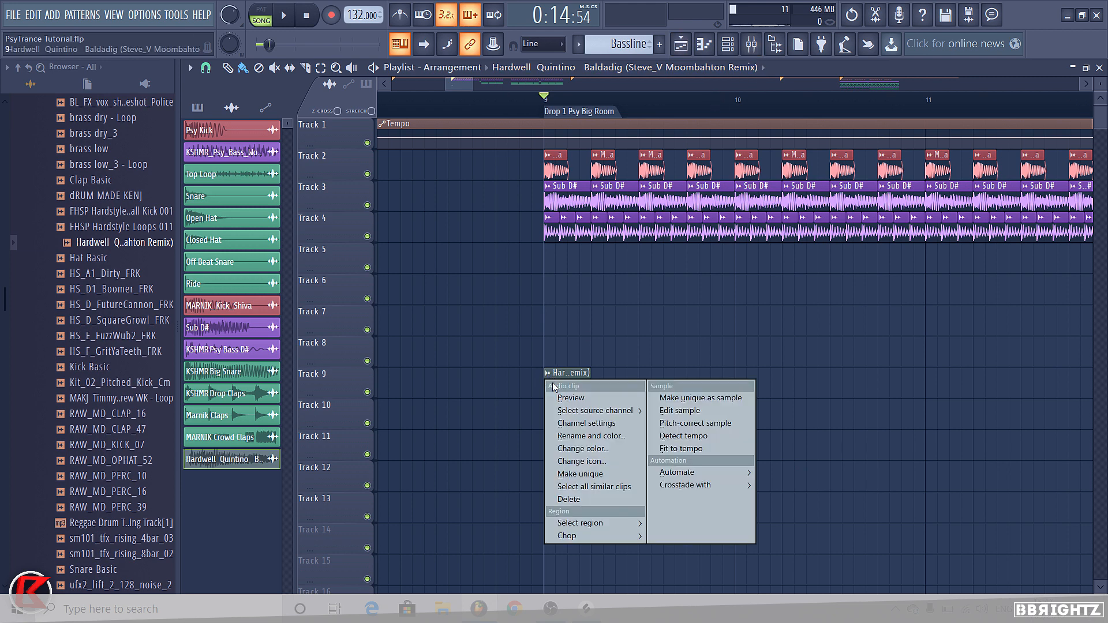
pyautogui.click(580, 430)
pyautogui.write('Stab ')
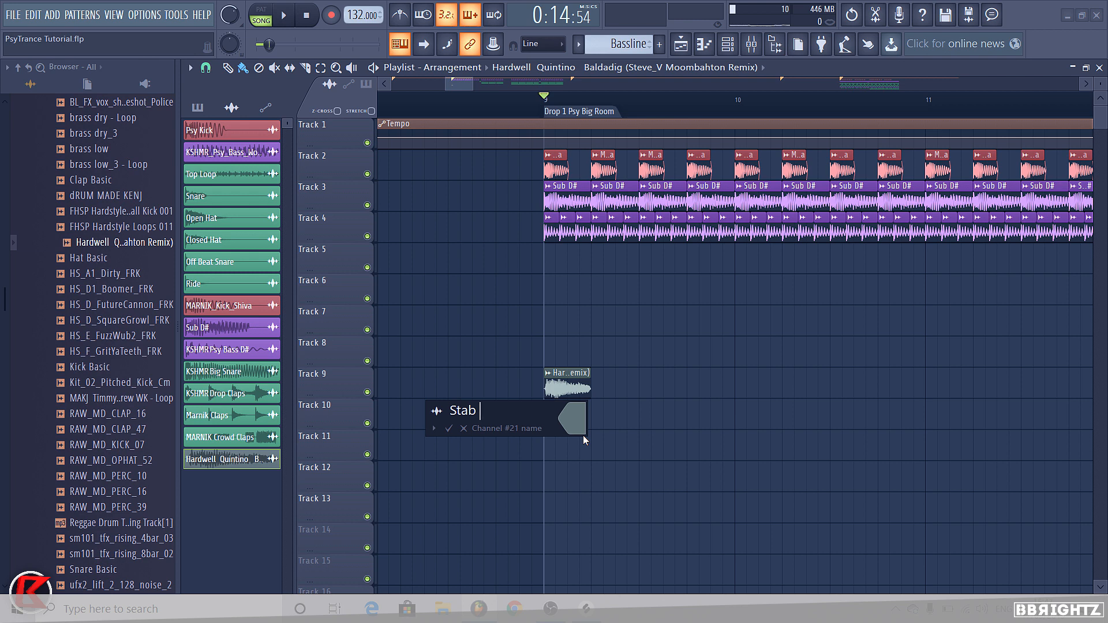
pyautogui.write('D#')
pyautogui.click(570, 417)
pyautogui.click(592, 443)
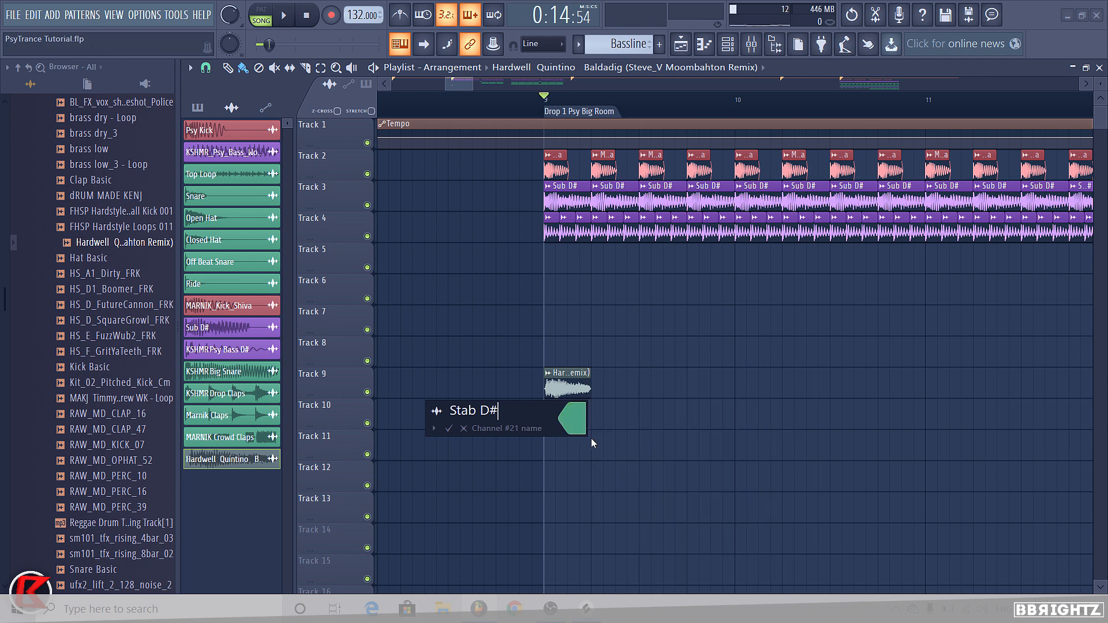
pyautogui.press('Return')
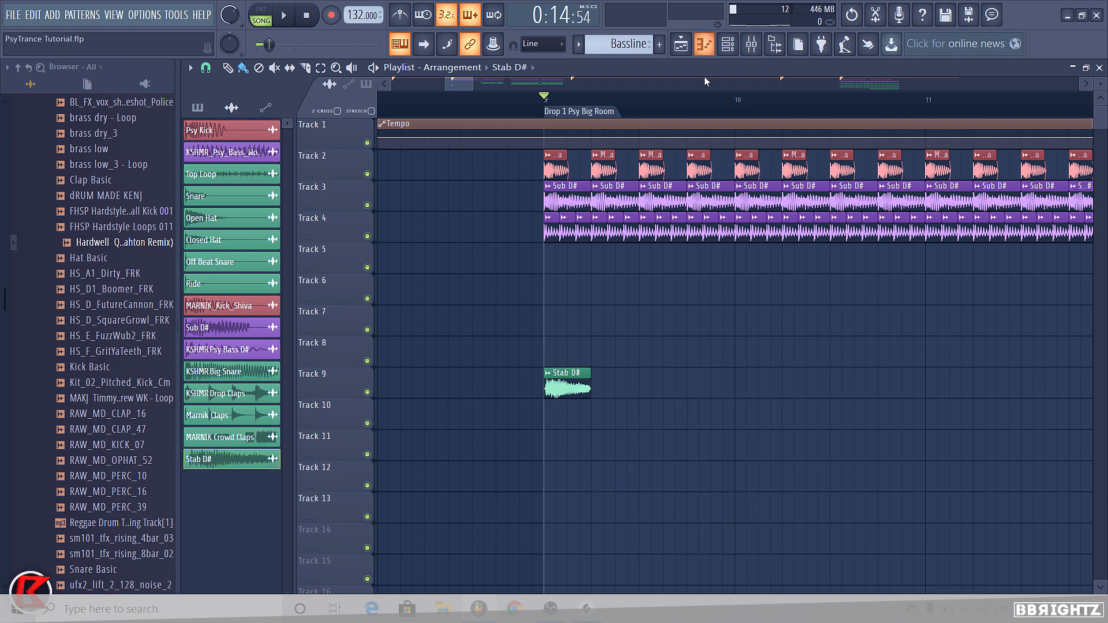
# Step: Assign the Stab D# channel to mixer track 11
pyautogui.press('F9')
pyautogui.click(350, 197)
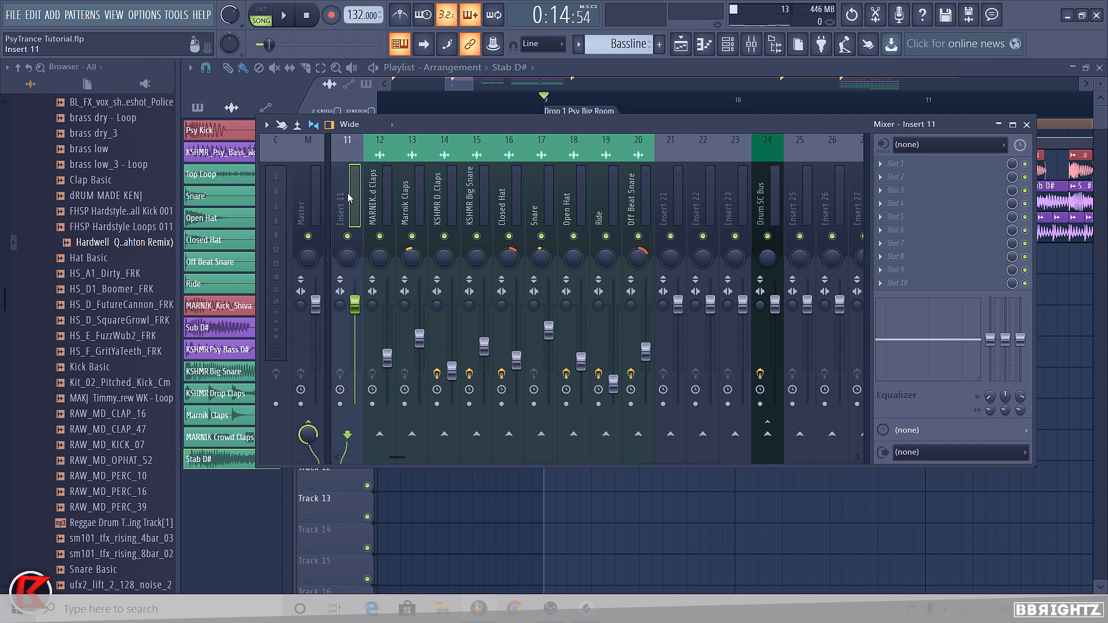
pyautogui.hotkey('ctrl', 'l')
# Step: Check the stab's note with GTune in slot 1 of the Master track, and remove the plugin again
pyautogui.click(309, 202)
pyautogui.click(882, 164)
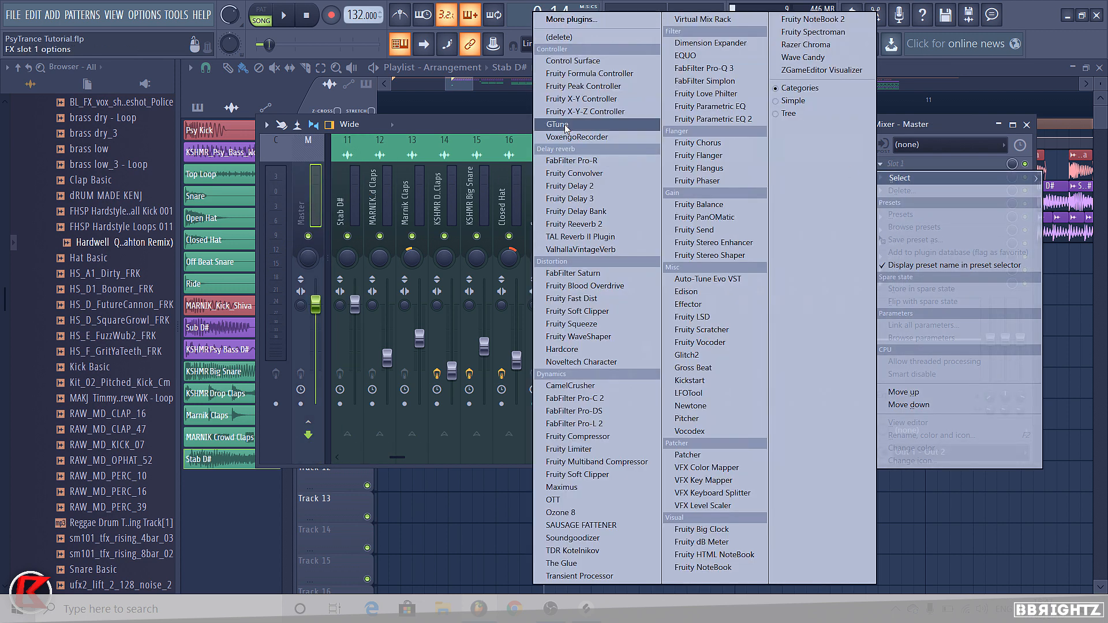
pyautogui.click(557, 124)
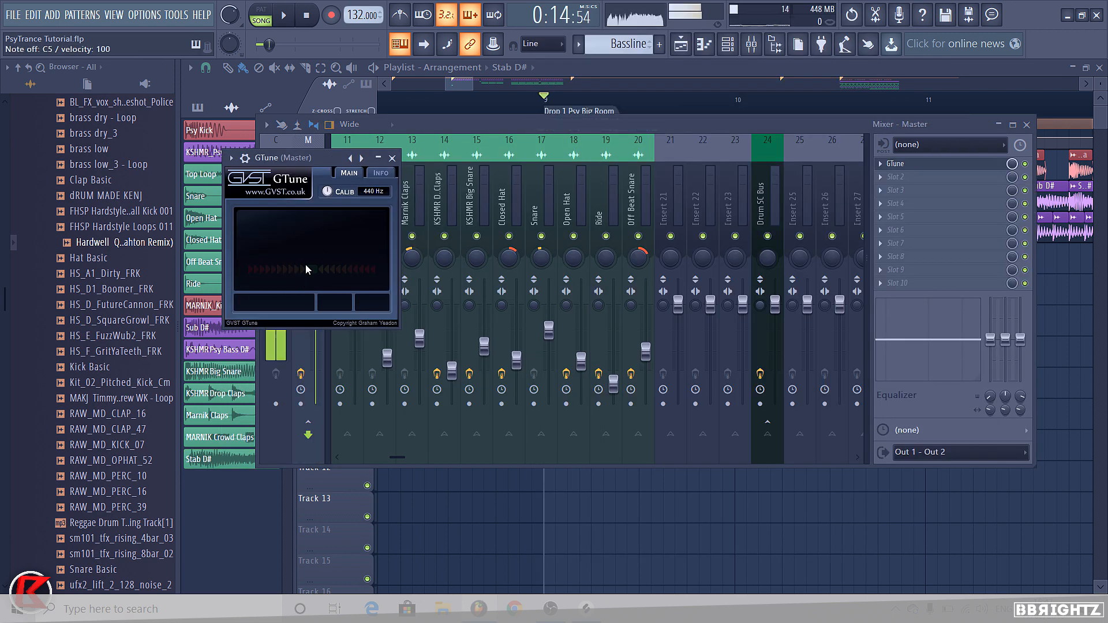
pyautogui.click(881, 165)
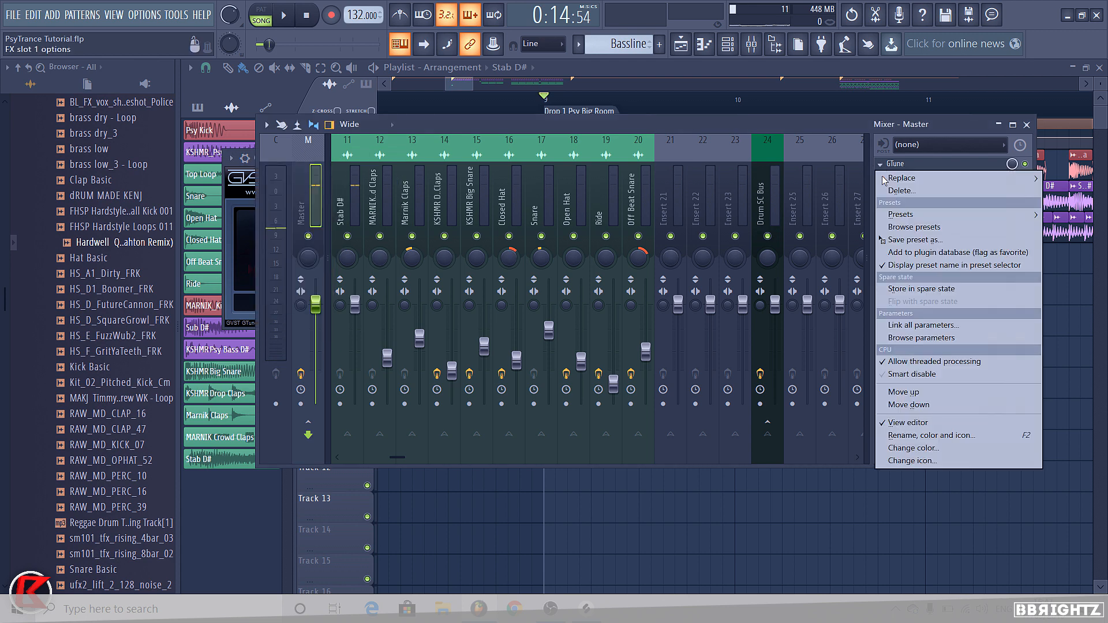
pyautogui.moveTo(903, 178)
pyautogui.click(568, 38)
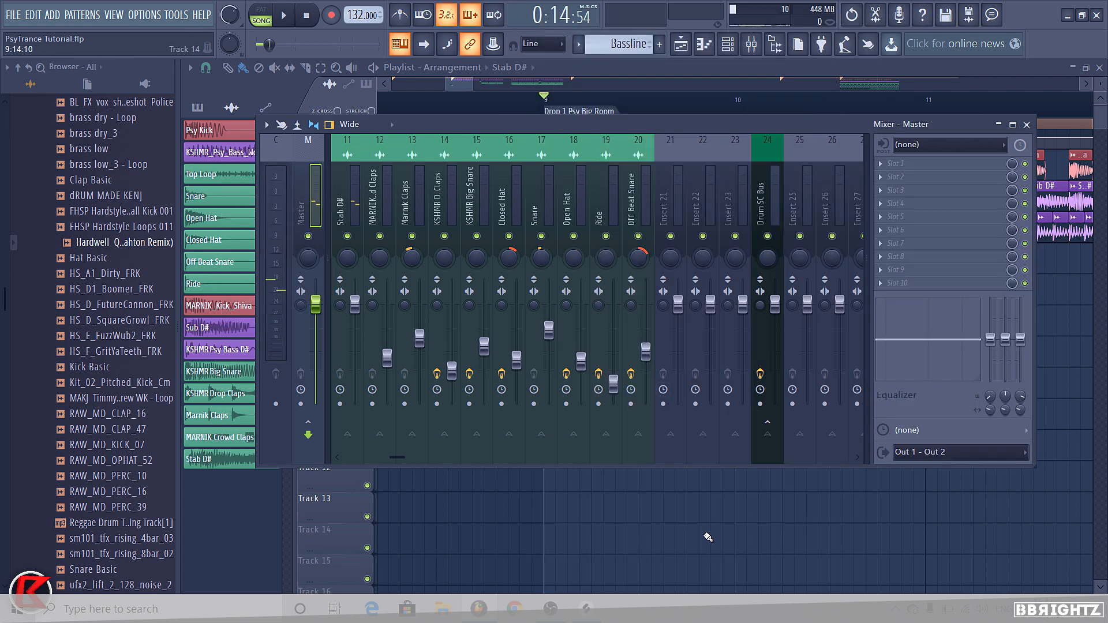
pyautogui.click(704, 537)
# Step: Set the Stab D# time-stretching mode to Stretch and lower its channel pitch with the pitch range at 1
pyautogui.doubleClick(567, 385)
pyautogui.click(674, 328)
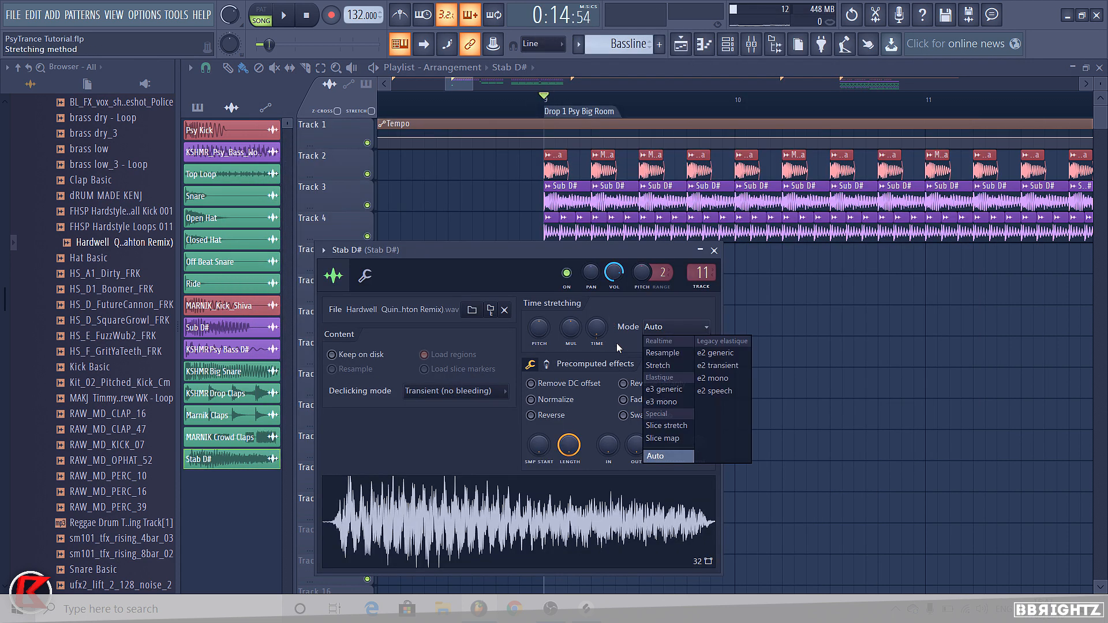
pyautogui.click(664, 365)
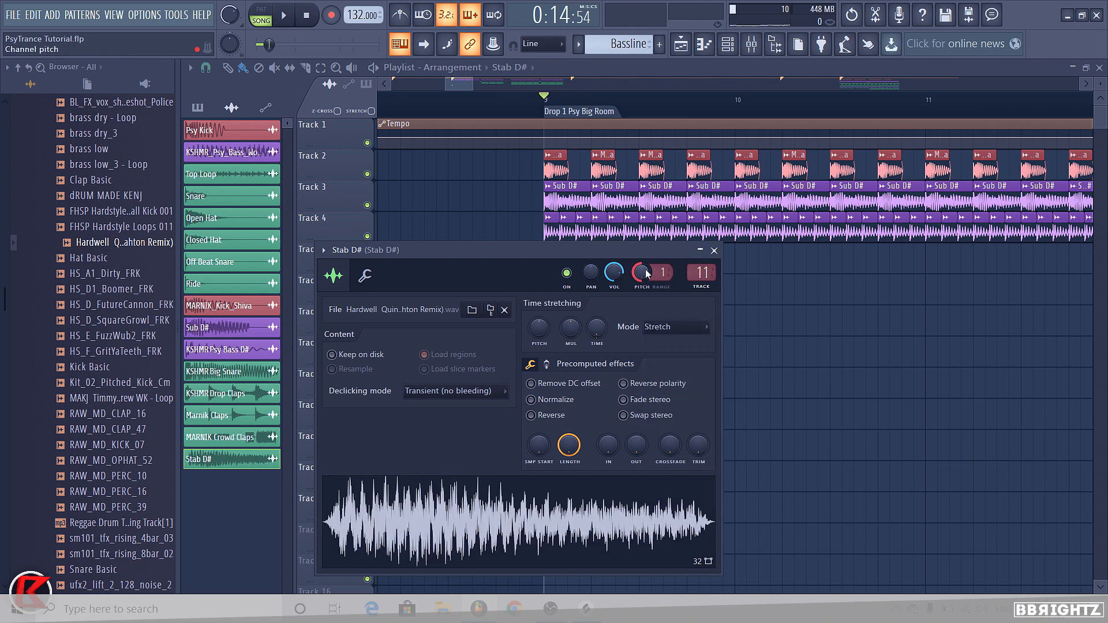
pyautogui.click(714, 250)
# Step: Repeat the Stab D# clip on Track 9 every two bars from bar 9 through bar 23
pyautogui.scroll(-4, 572, 389)
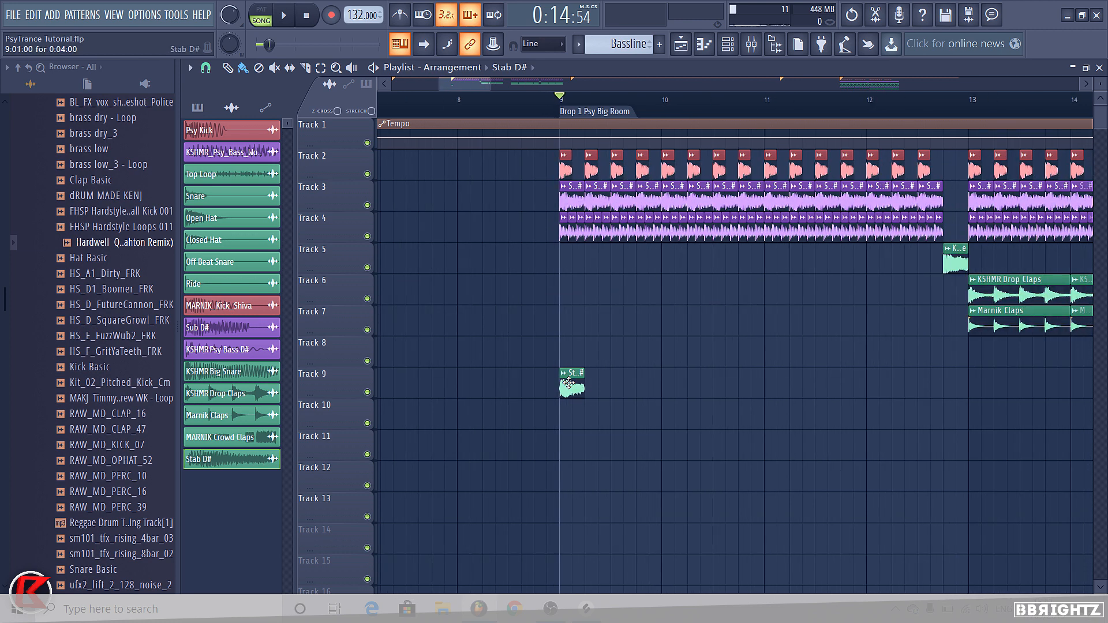
pyautogui.scroll(-3, 635, 391)
pyautogui.scroll(-2, 663, 396)
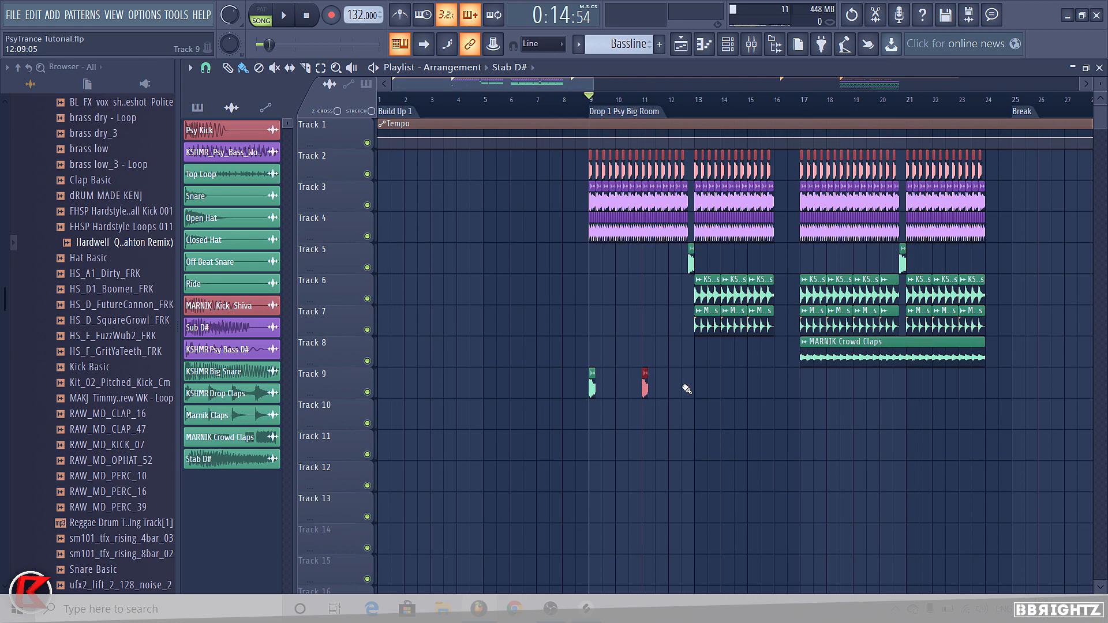
pyautogui.click(751, 382)
pyautogui.moveTo(781, 408); pyautogui.dragTo(803, 387)
# Step: Select all the Stab D# clips on Track 9, move them down to Track 10, and deselect them
pyautogui.moveTo(970, 397); pyautogui.dragTo(486, 389)
pyautogui.hotkey('shift', 'Down')
pyautogui.hotkey('shift', 'Down')
pyautogui.hotkey('shift', 'Up')
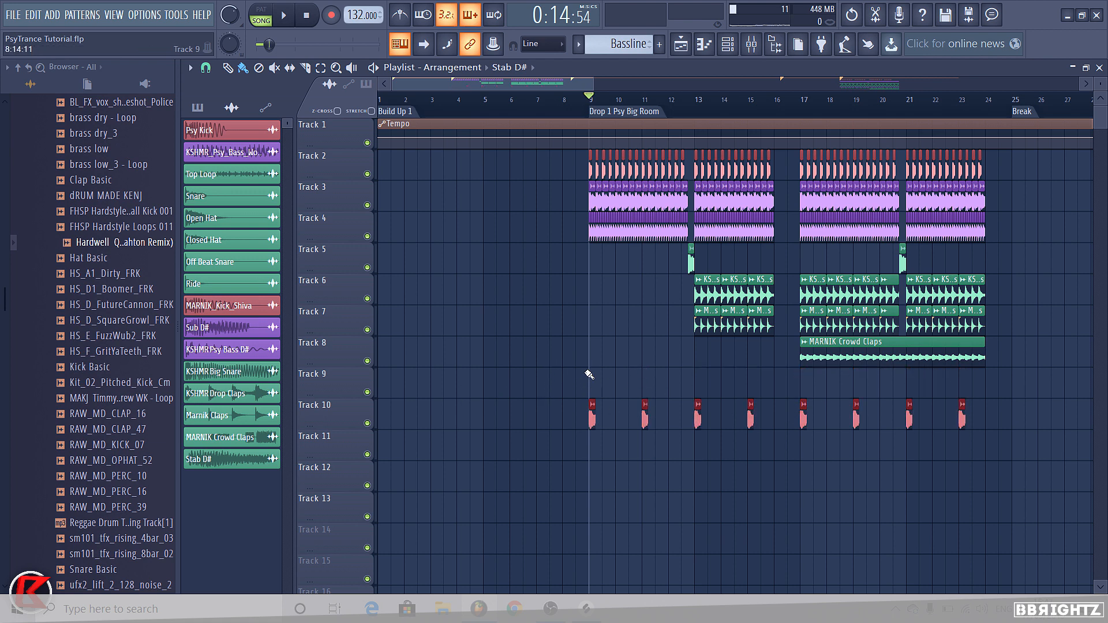
pyautogui.keyDown('ctrl'); pyautogui.click(584, 407); pyautogui.keyUp('ctrl')
# Step: Lower the Stab D# mixer track's volume to -10.3 dB while auditioning it with the start of the drop
pyautogui.click(752, 45)
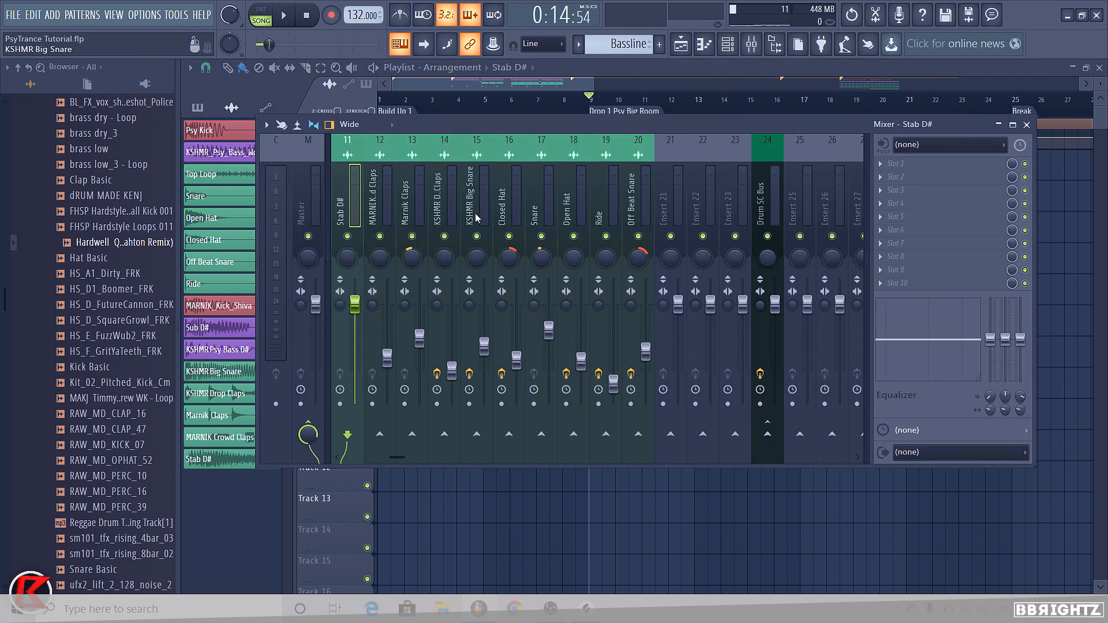
pyautogui.press('space')
pyautogui.moveTo(355, 332); pyautogui.dragTo(355, 347)
pyautogui.press('space')
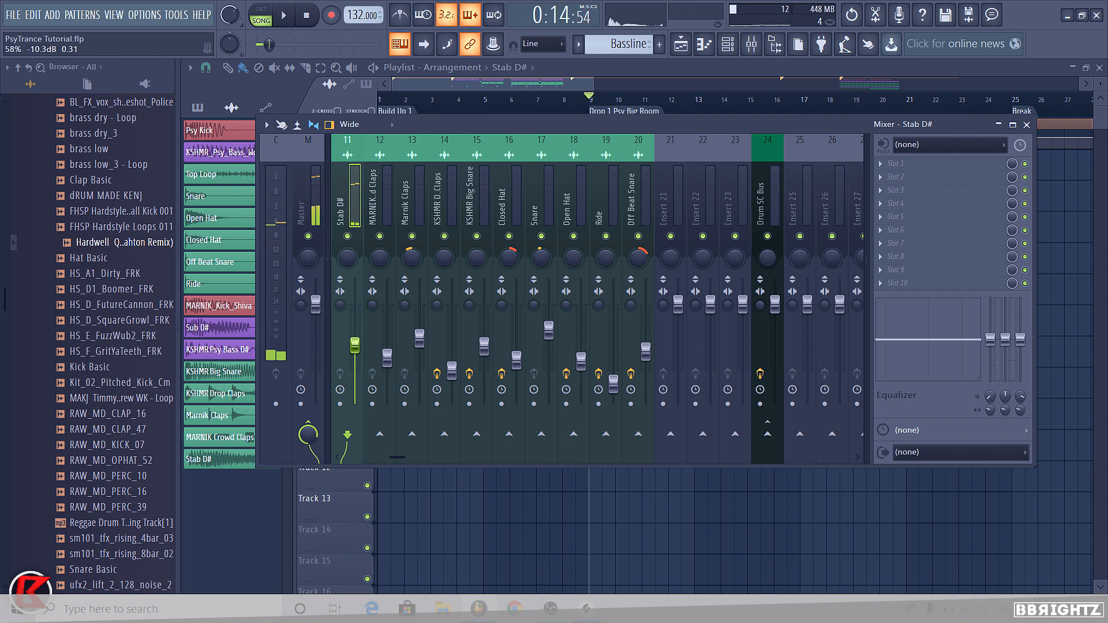
pyautogui.press('space')
pyautogui.press('space')
pyautogui.press('space')
pyautogui.scroll(3, 399, 222)
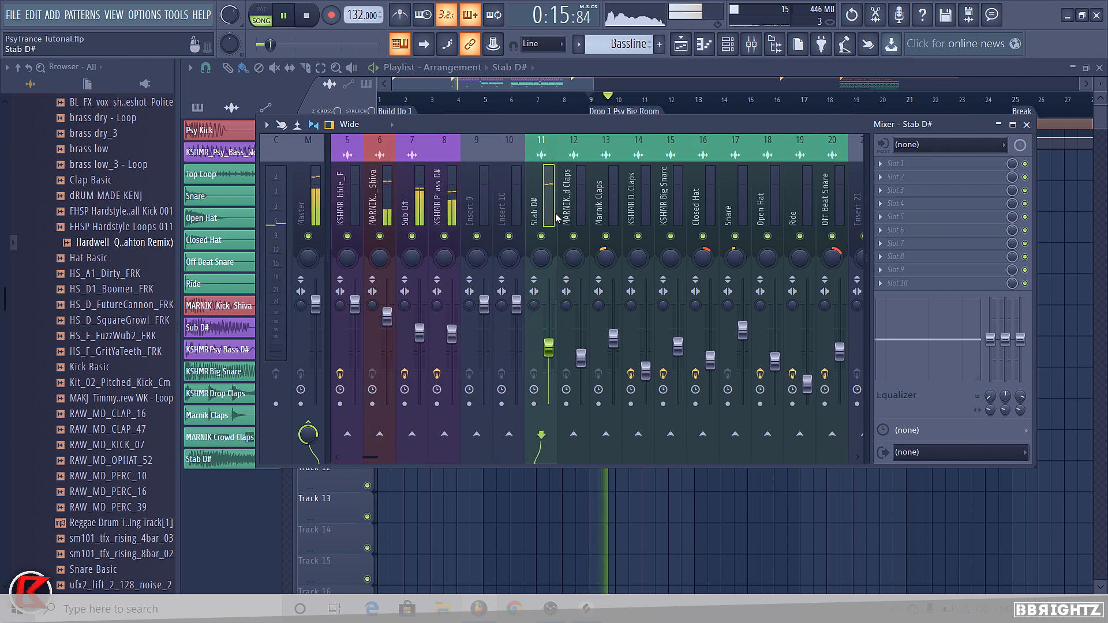
pyautogui.press('space')
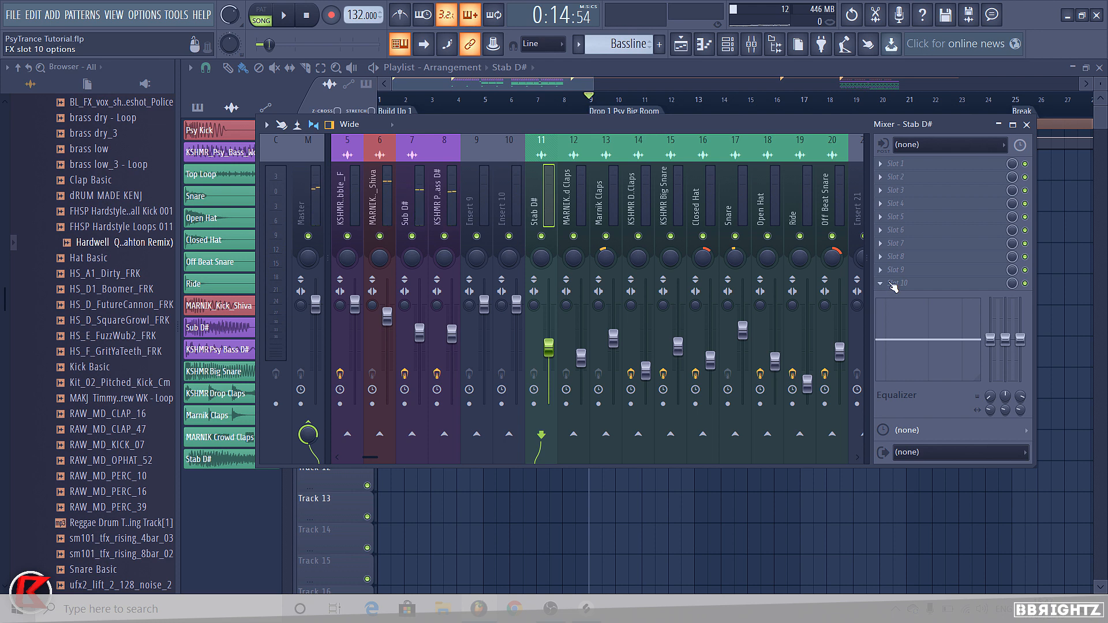
# Step: Route the Stab D# mixer track to the Drum SC Bus only and play the drop to check it
pyautogui.click(893, 287)
pyautogui.press('Escape')
pyautogui.scroll(-2, 581, 207)
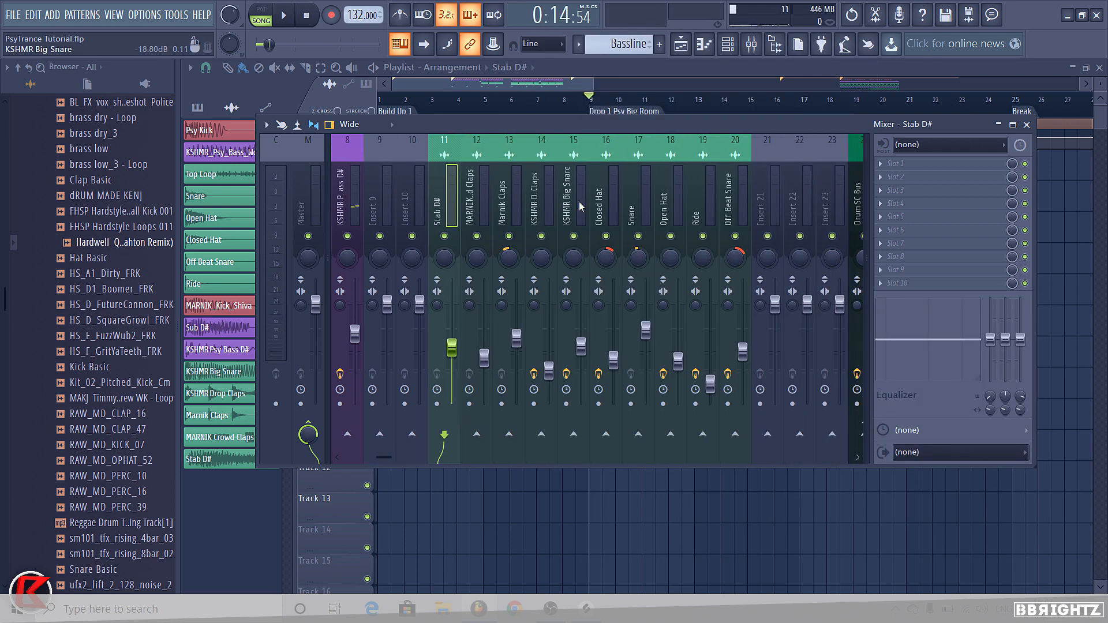
pyautogui.scroll(-3, 739, 252)
pyautogui.rightClick(769, 436)
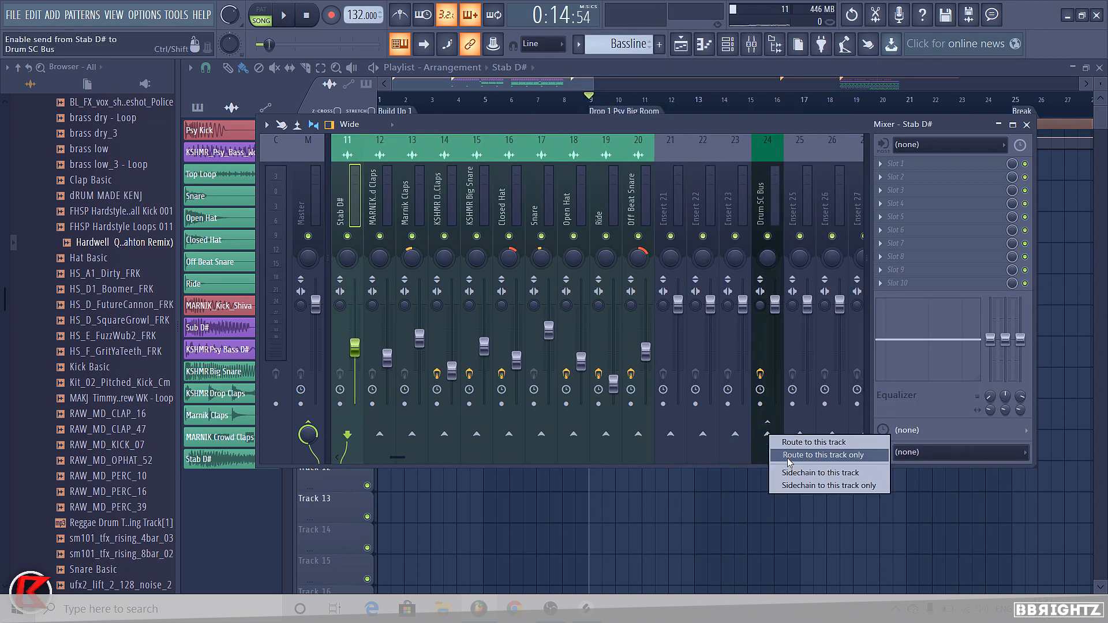
pyautogui.click(789, 455)
pyautogui.press('space')
pyautogui.scroll(3, 685, 200)
pyautogui.press('space')
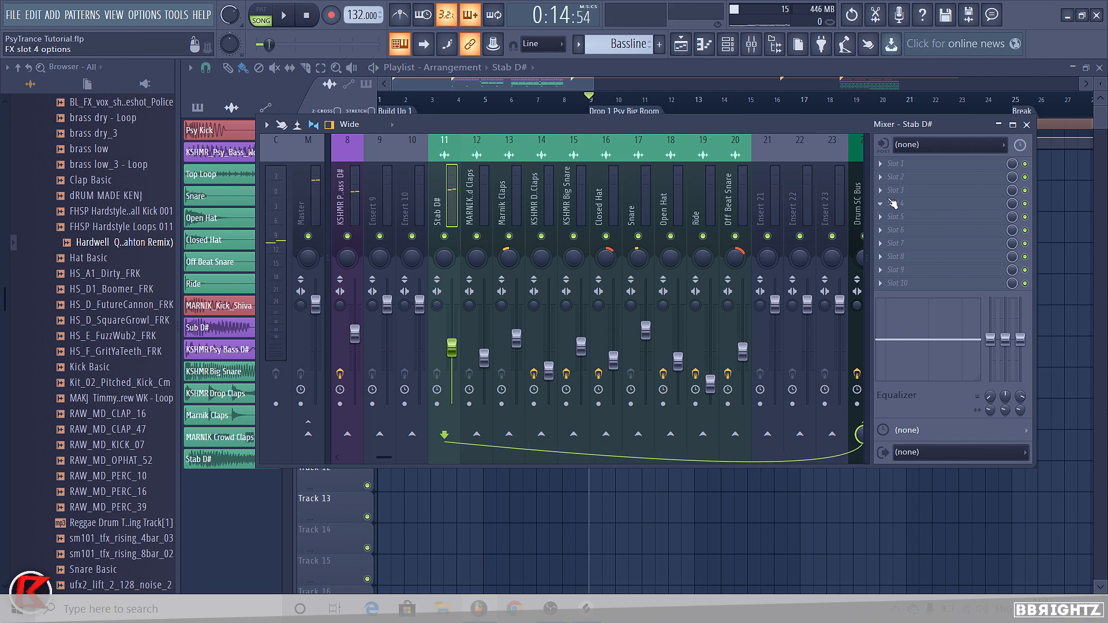
# Step: Load Fruity Reeverb 2 in effect slot 8 of the Stab D# mixer track with the Clean Verb preset
pyautogui.click(885, 258)
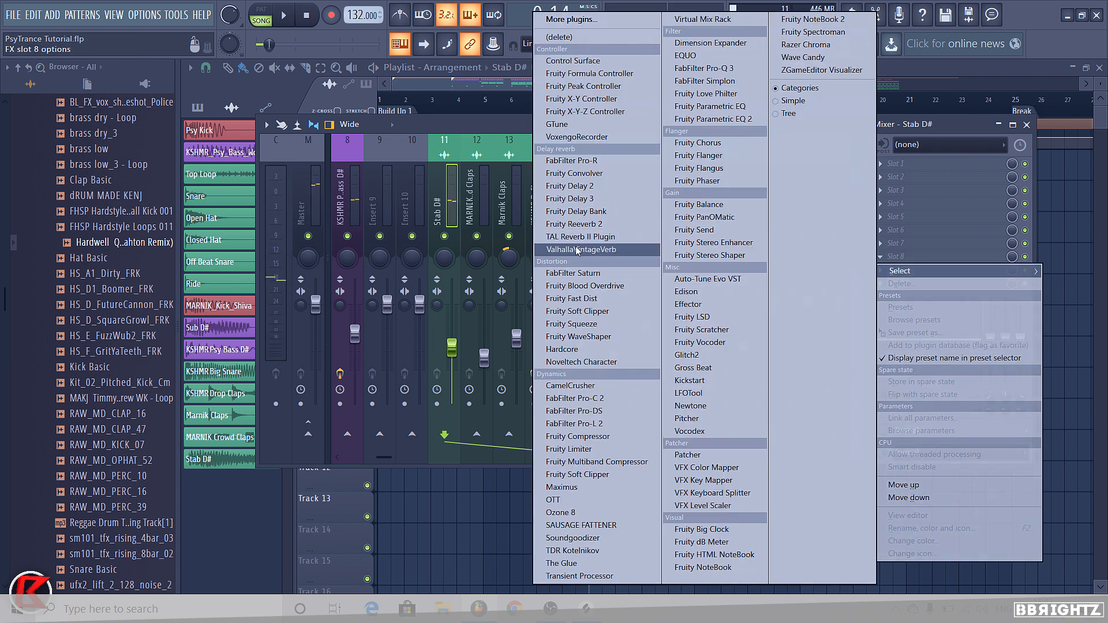
pyautogui.click(577, 224)
pyautogui.click(551, 139)
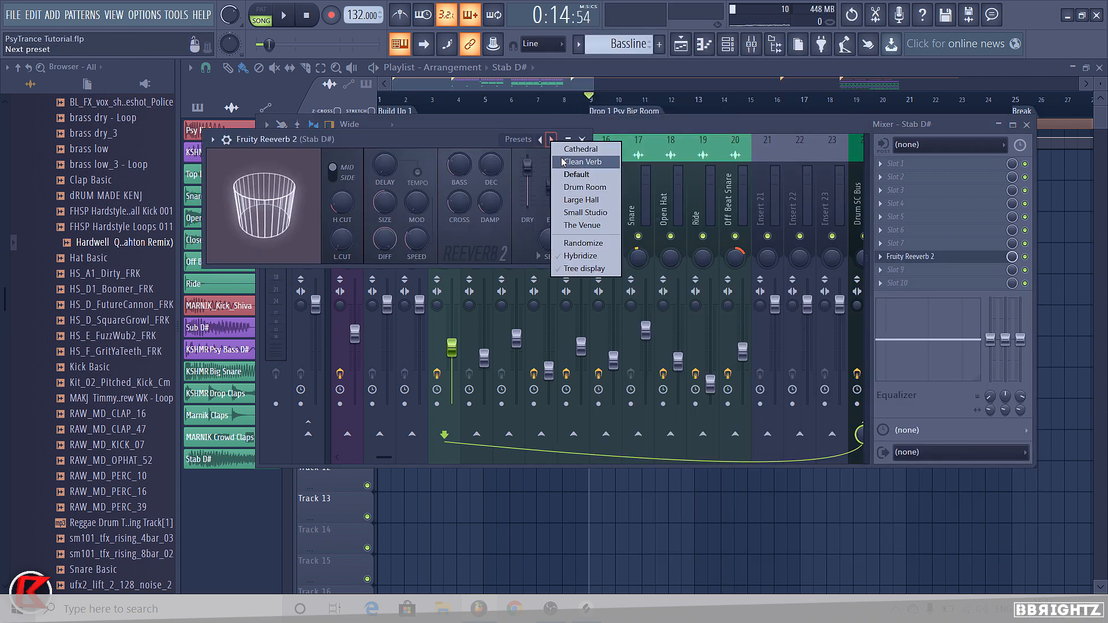
pyautogui.click(581, 163)
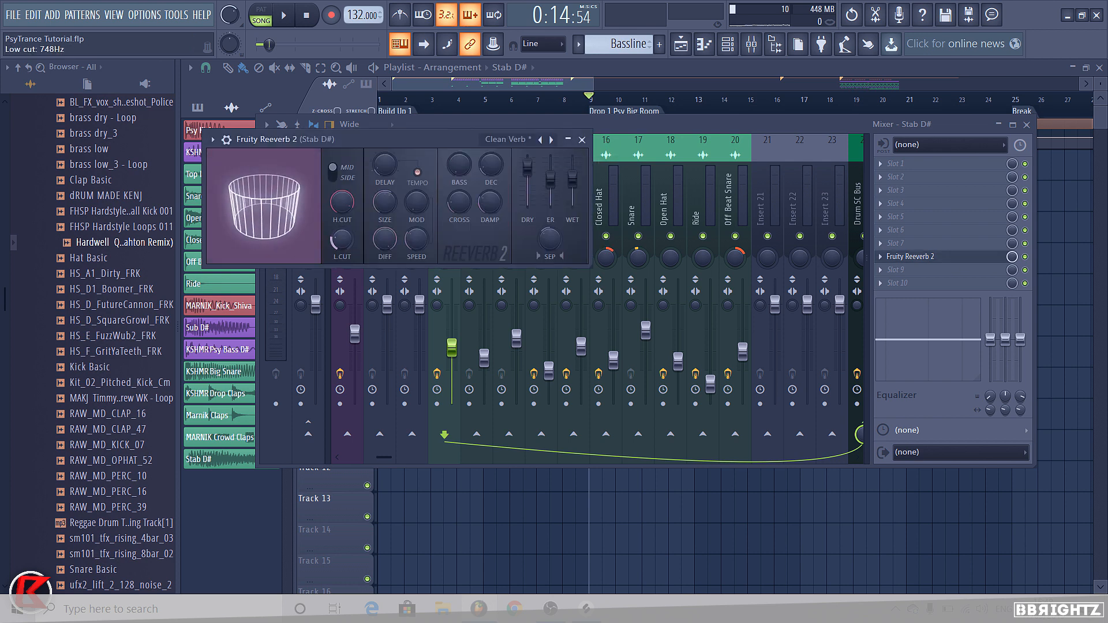
# Step: Adjust the reverb's low cut and decay, and set its wet level to 62% while auditioning the drop
pyautogui.moveTo(343, 239)
pyautogui.mouseDown()
pyautogui.moveTo(342, 212)
pyautogui.moveTo(342, 228)
pyautogui.mouseUp()
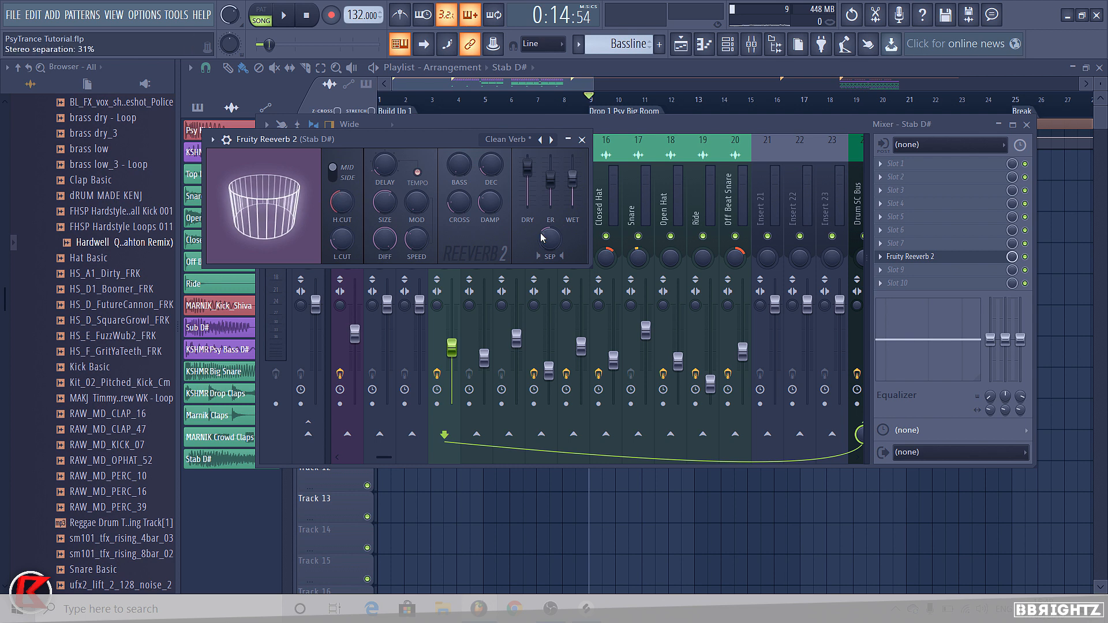
pyautogui.moveTo(573, 178); pyautogui.dragTo(573, 188)
pyautogui.moveTo(491, 165); pyautogui.dragTo(491, 172)
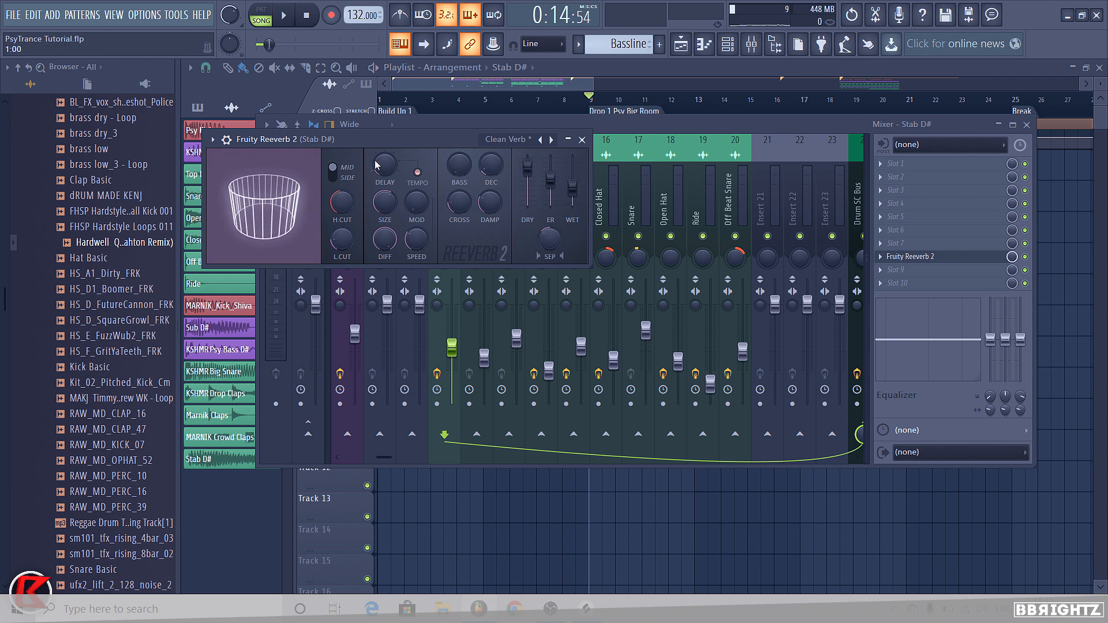
pyautogui.press('space')
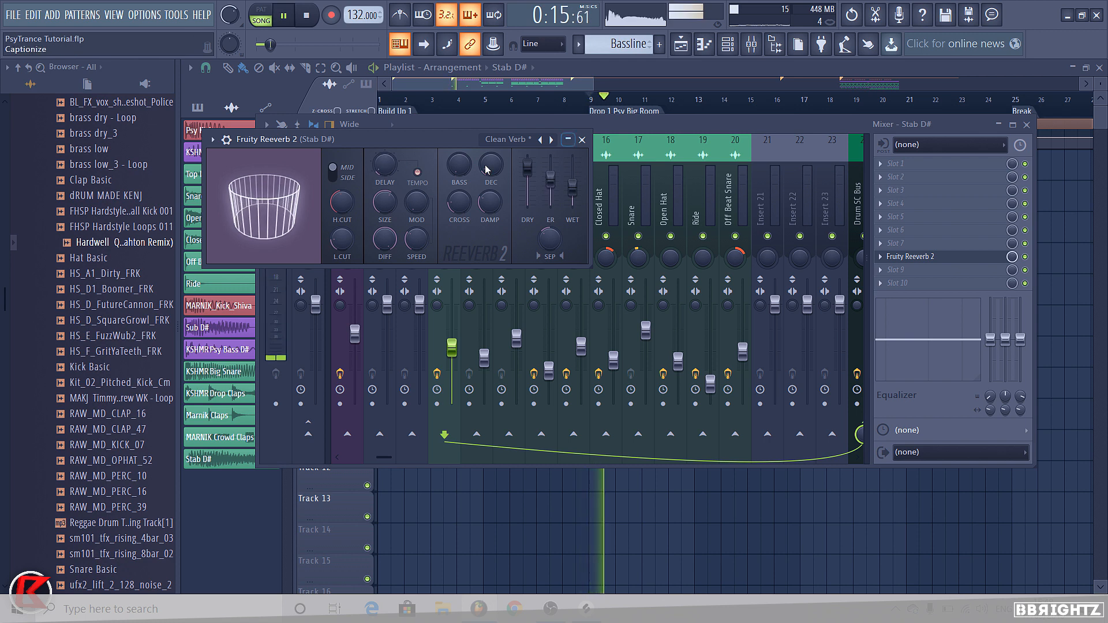
pyautogui.moveTo(573, 187); pyautogui.dragTo(573, 182)
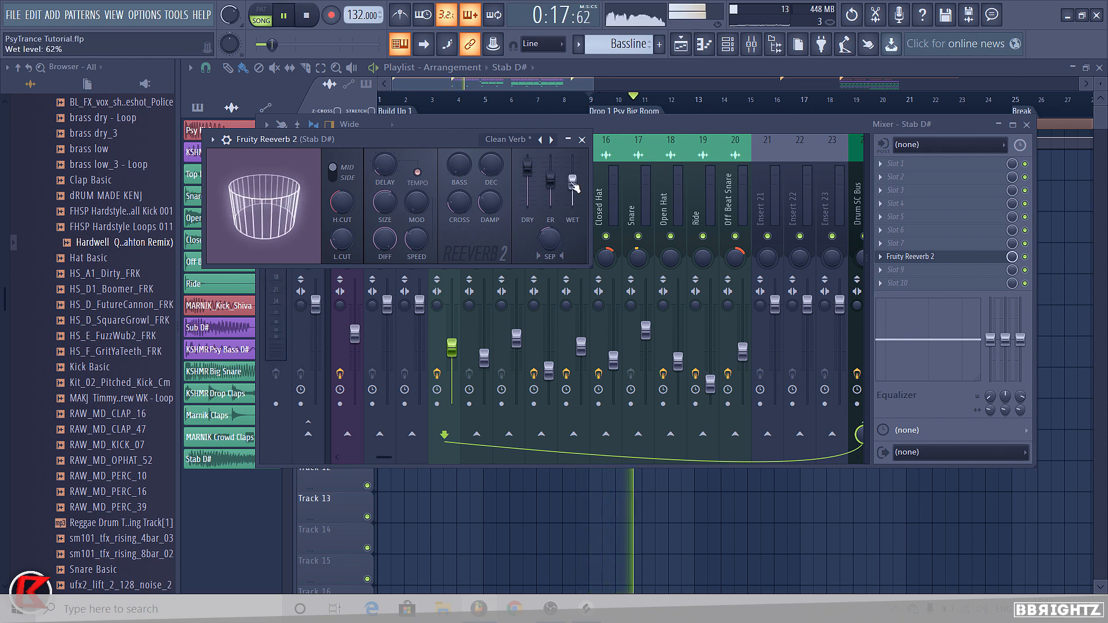
pyautogui.click(582, 139)
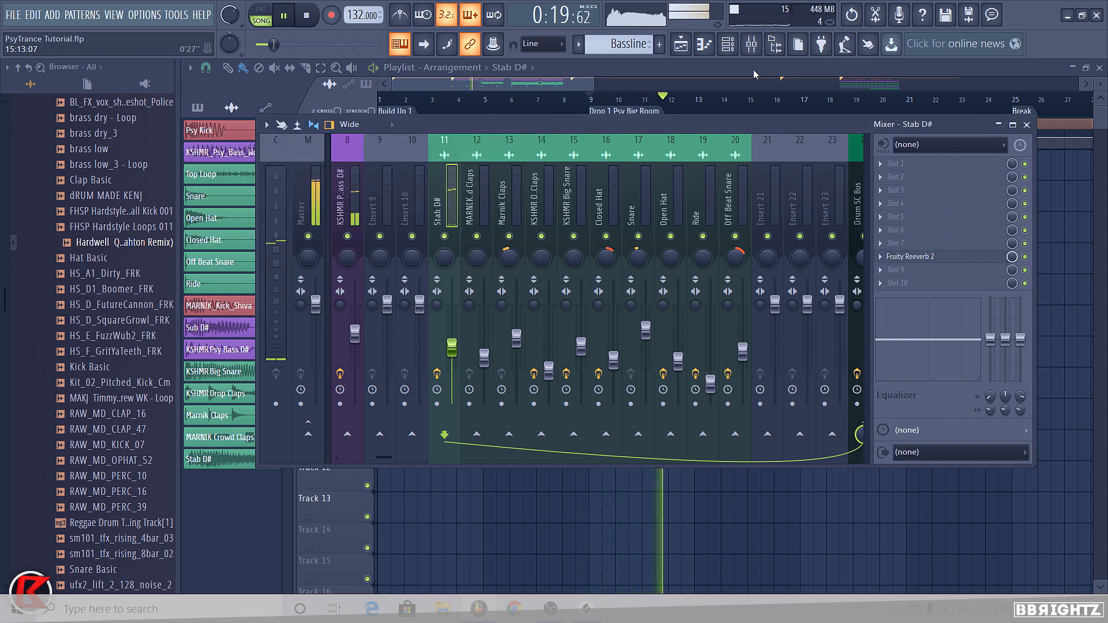
pyautogui.press('F9')
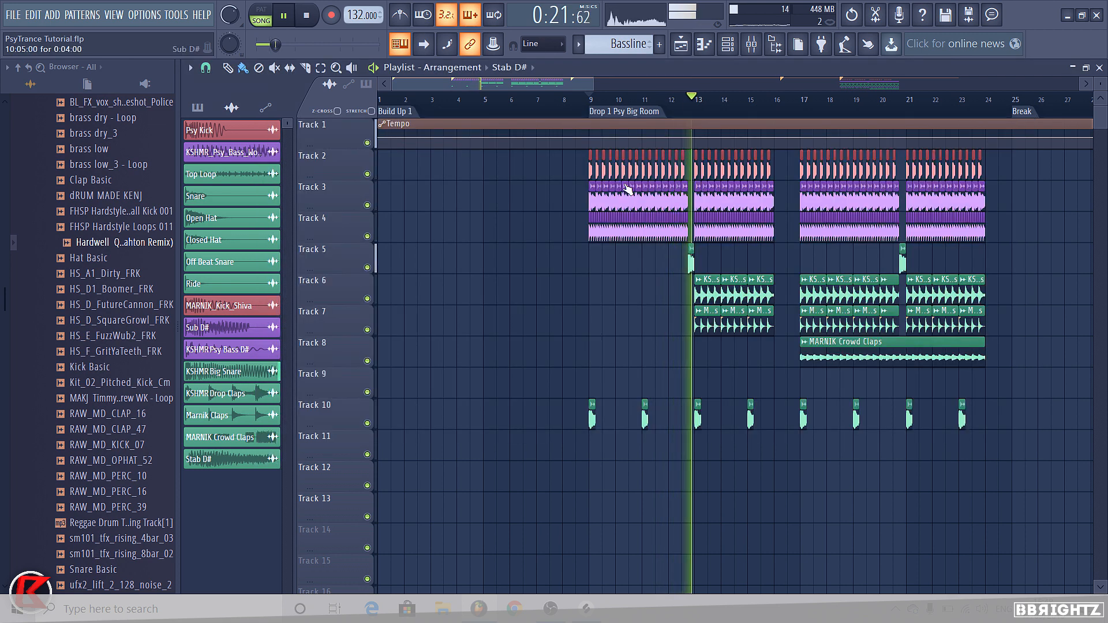
pyautogui.scroll(8, 56, 265)
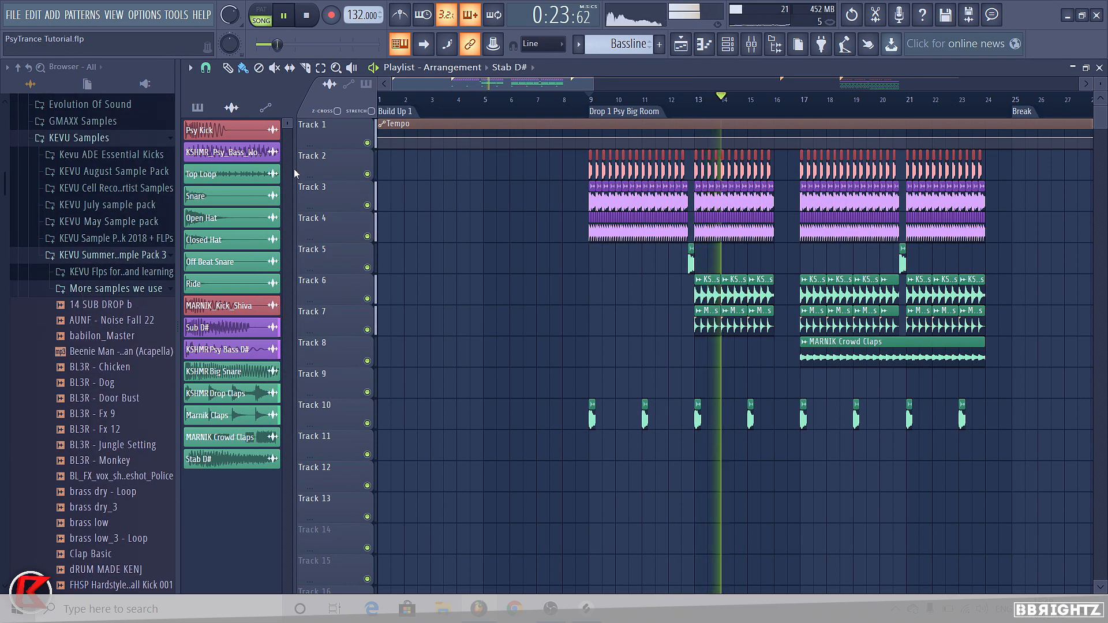
pyautogui.press('F9')
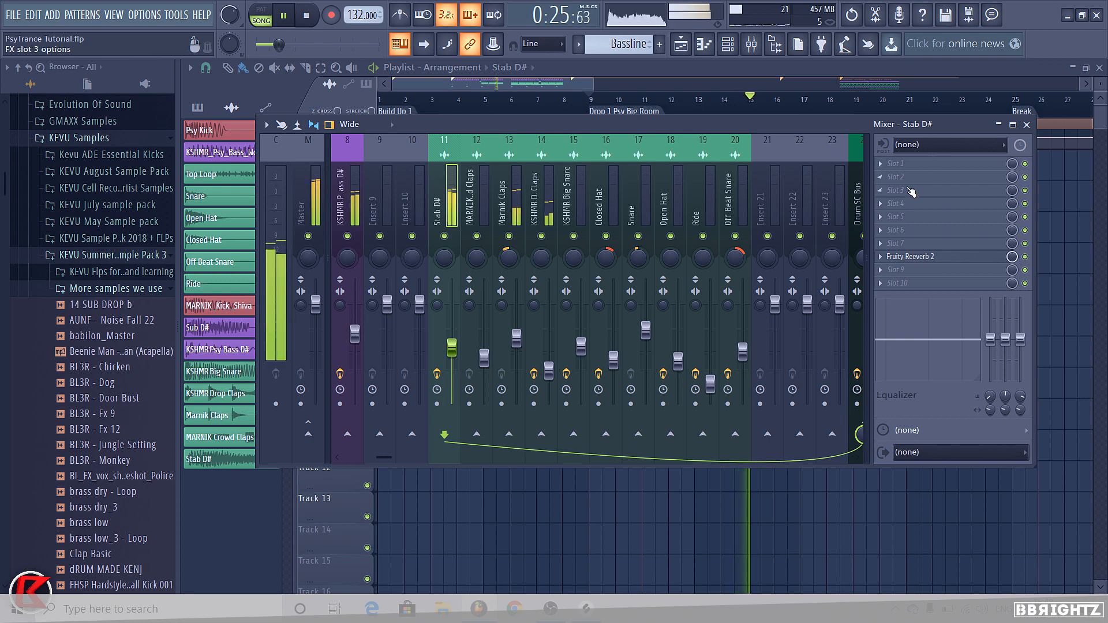
# Step: Insert Fruity Parametric EQ 2 in slot 1 of the Stab D# mixer track and boost its band 7 high shelf
pyautogui.press('space')
pyautogui.click(897, 163)
pyautogui.click(741, 123)
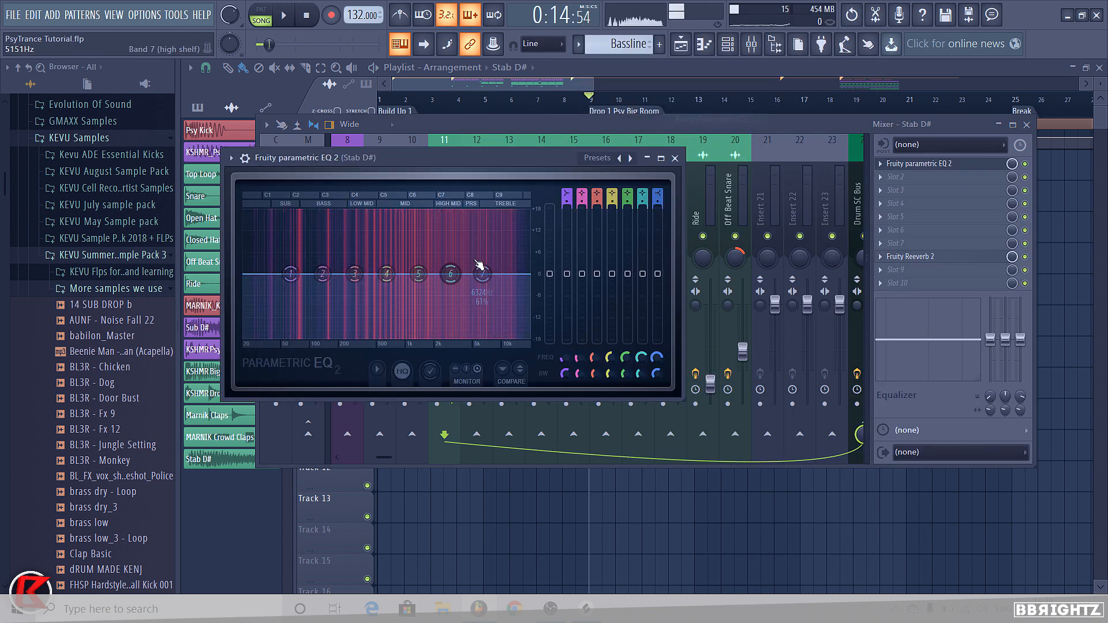
pyautogui.moveTo(483, 274); pyautogui.dragTo(481, 256)
pyautogui.press('space')
pyautogui.press('space')
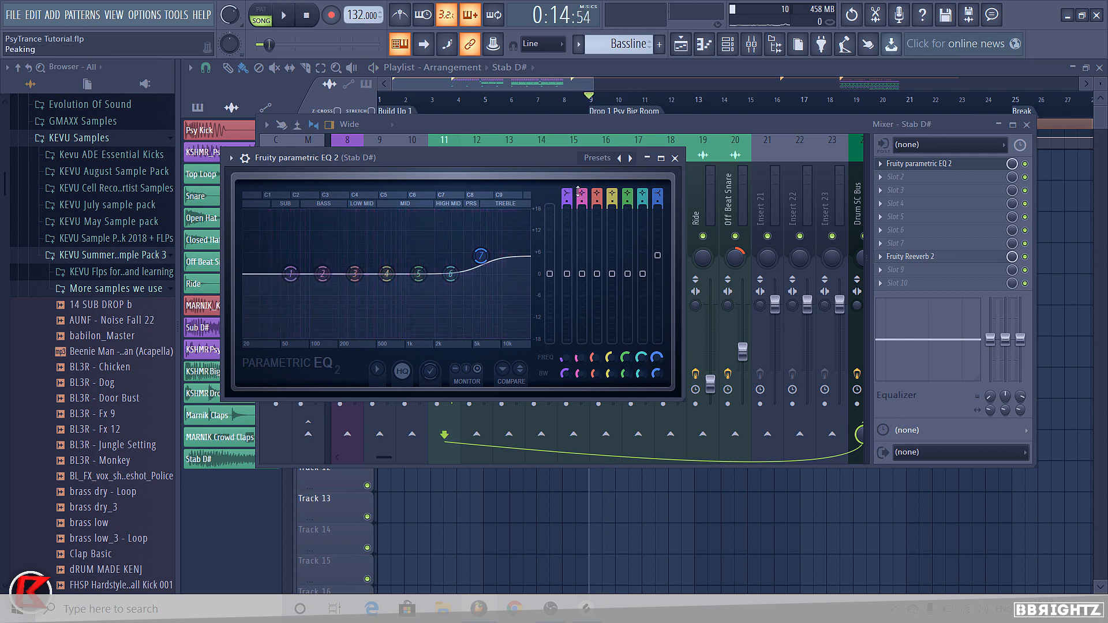
# Step: Turn band 1 of the Stab D# equalizer into a high-pass filter at about 136 Hz and close the equalizer
pyautogui.moveTo(567, 193)
pyautogui.mouseDown()
pyautogui.moveTo(567, 203)
pyautogui.moveTo(567, 188)
pyautogui.mouseUp()
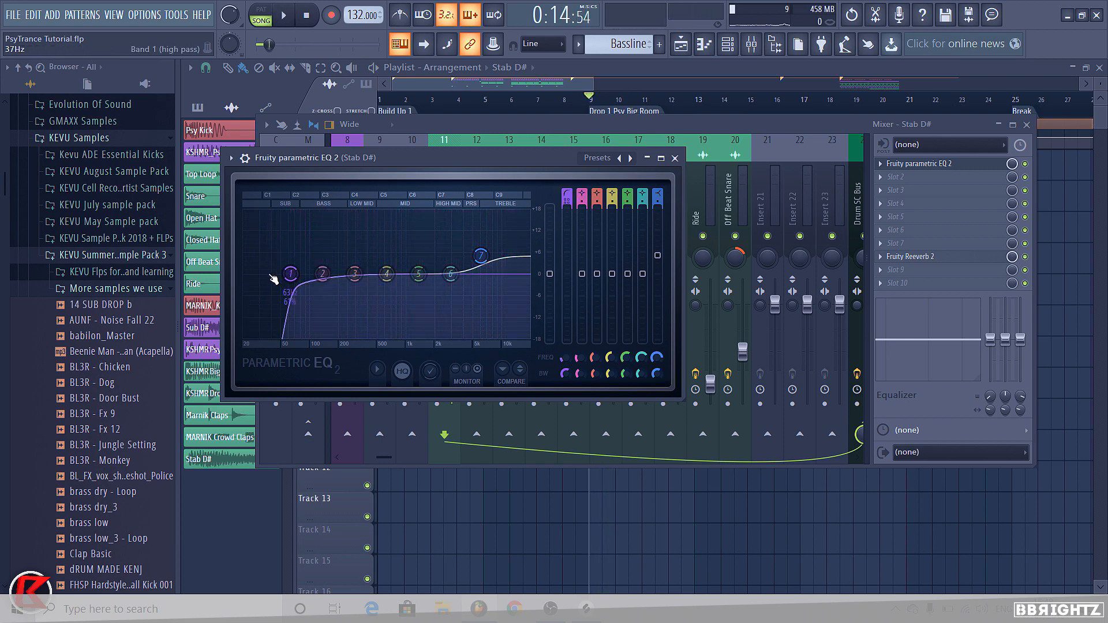
pyautogui.moveTo(300, 273); pyautogui.dragTo(309, 273)
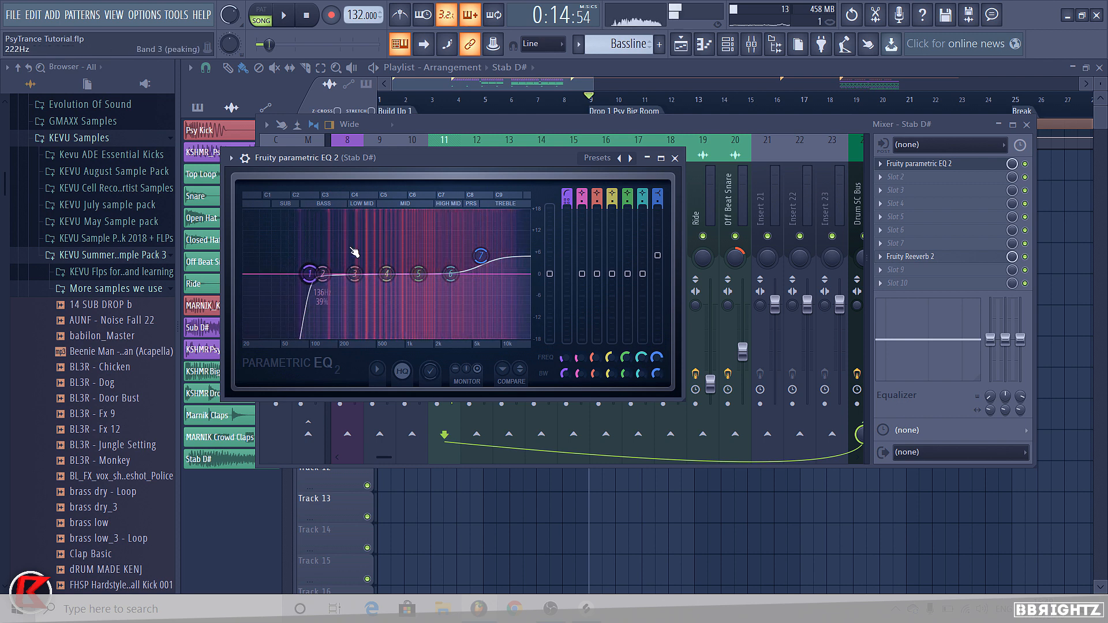
pyautogui.click(674, 158)
# Step: Raise the Stab D# mixer track's volume to -10.0 dB and listen to the start of the drop
pyautogui.press('space')
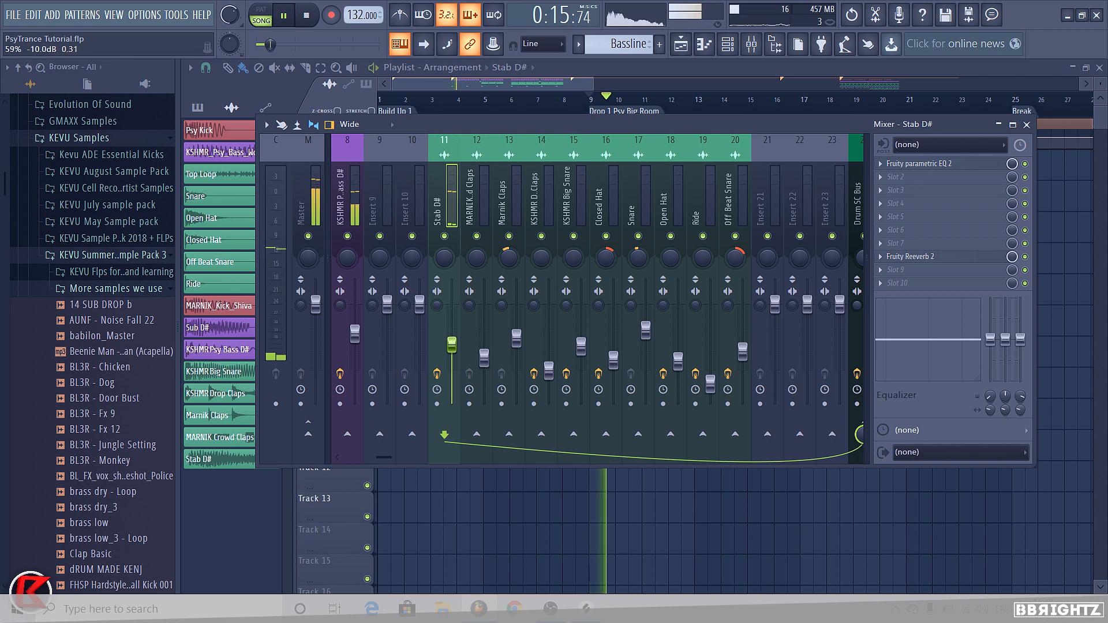
pyautogui.press('F9')
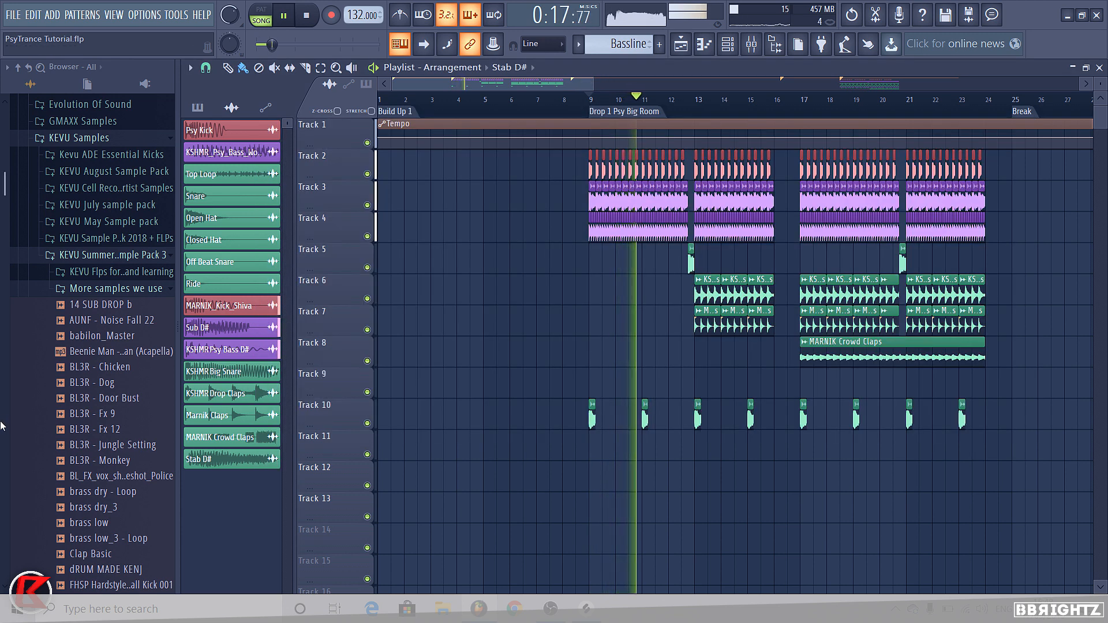
pyautogui.scroll(-2, 440, 398)
pyautogui.scroll(2, 541, 281)
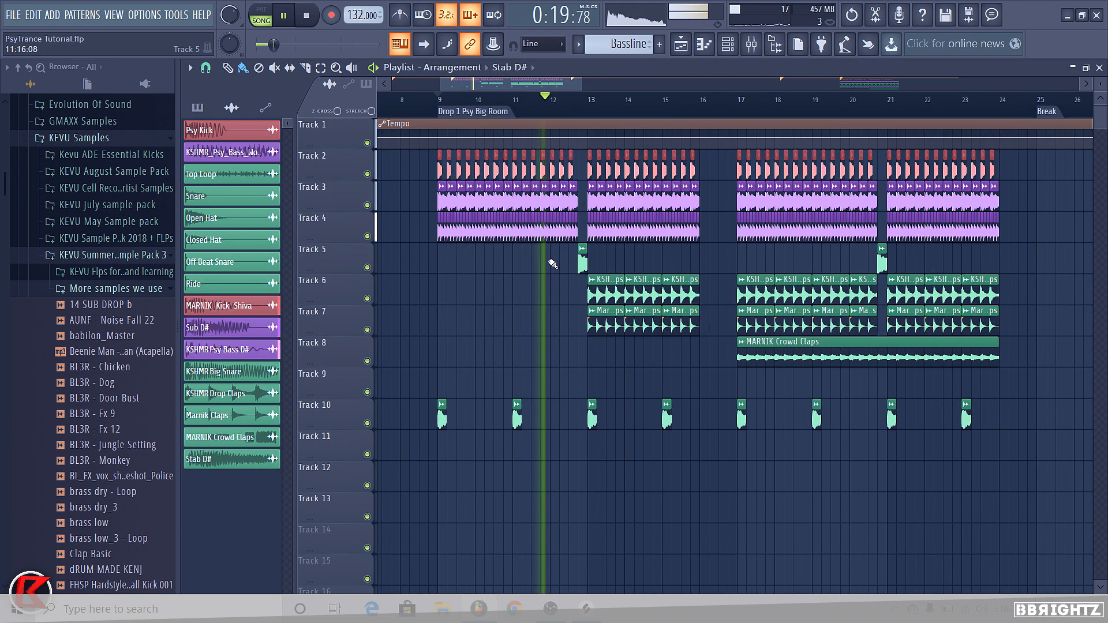
pyautogui.press('space')
# Step: Make the Sub D# clip at the start of bar 12 unique and replace the following Sub D# clip with a copy of it
pyautogui.scroll(3, 525, 195)
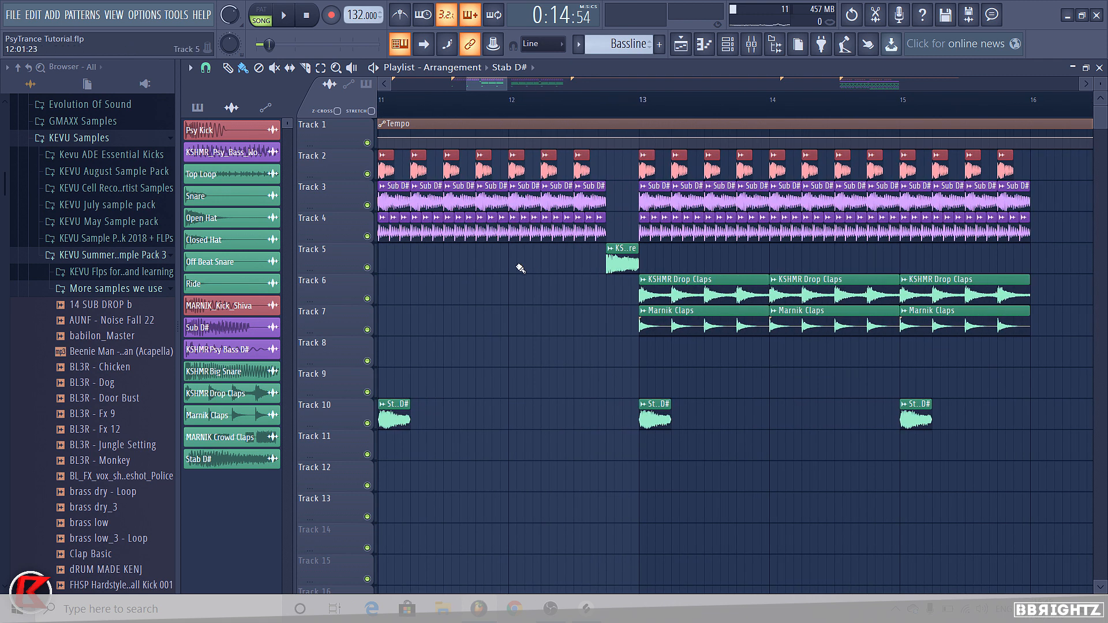
pyautogui.scroll(2, 520, 268)
pyautogui.click(513, 186)
pyautogui.click(546, 288)
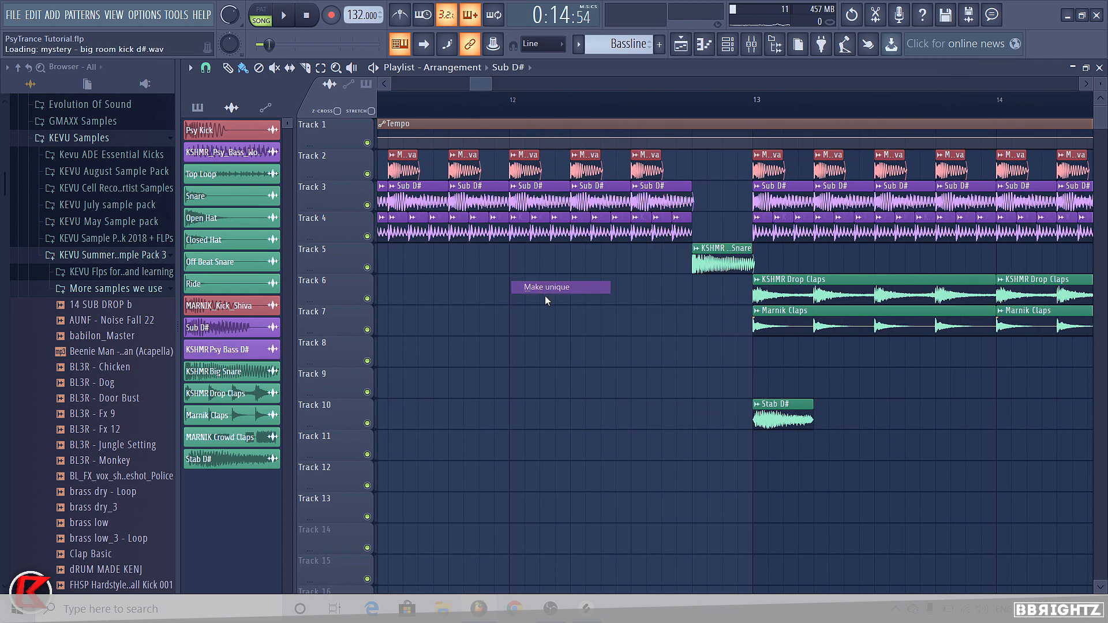
pyautogui.rightClick(610, 191)
pyautogui.click(589, 193)
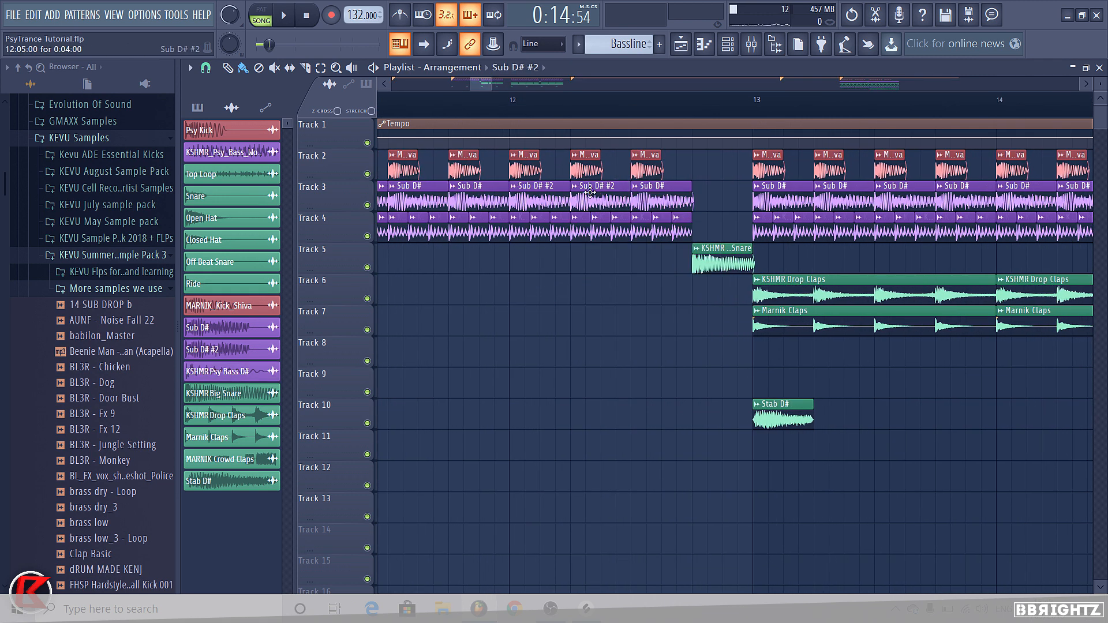
# Step: Rename the new unique sub clip in bar 12 as Sub B
pyautogui.rightClick(579, 190)
pyautogui.click(606, 247)
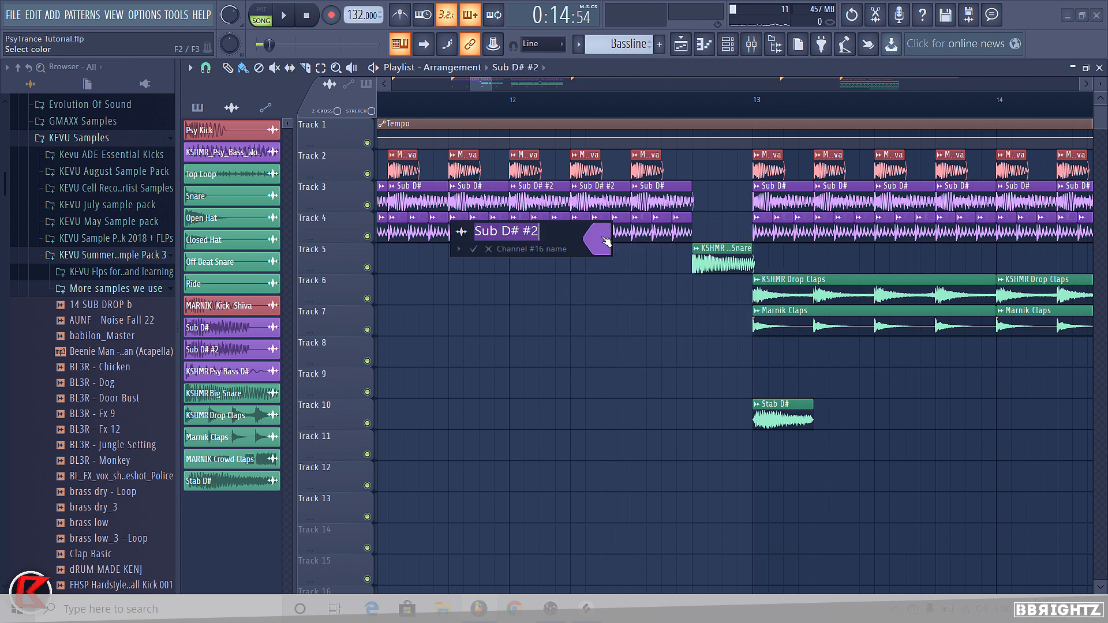
pyautogui.press('Right')
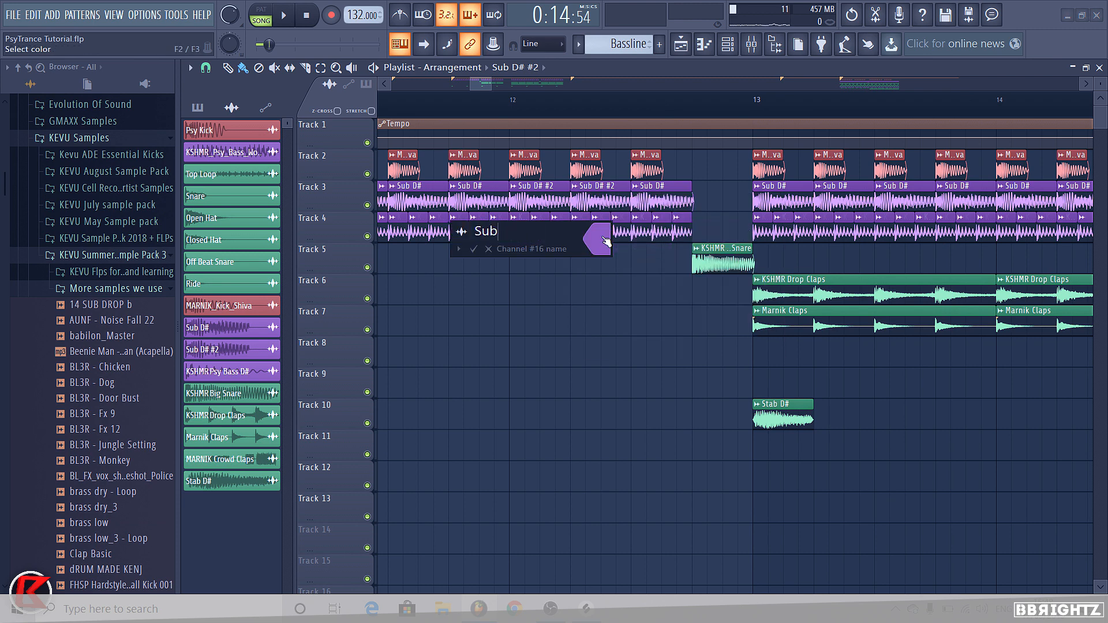
pyautogui.press('Return')
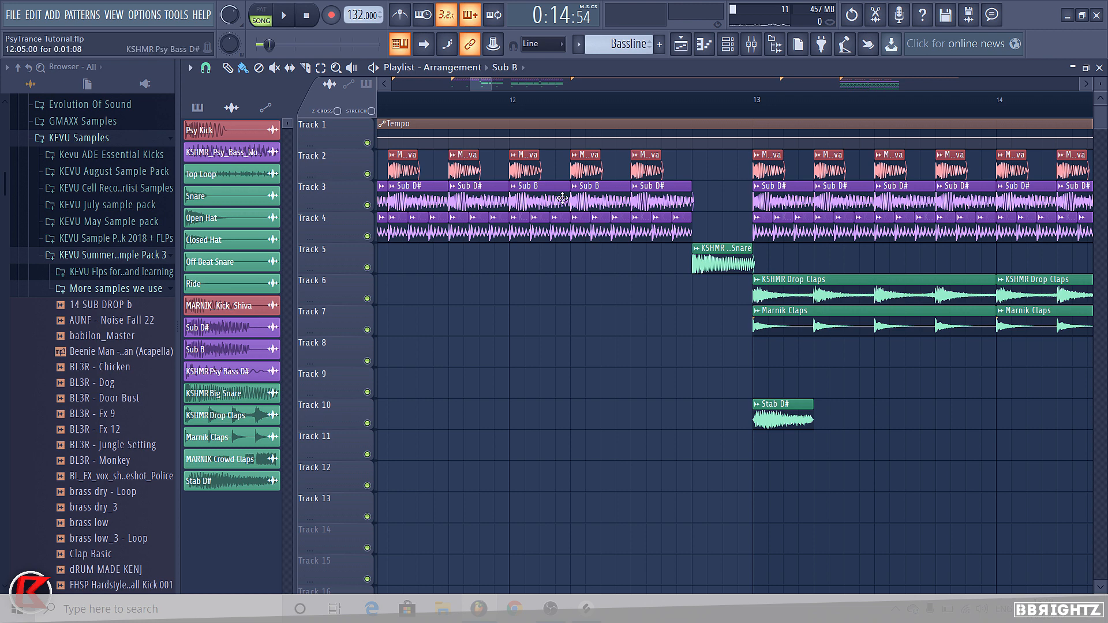
# Step: Set the Sub B sample's time stretching mode to Stretch and lower its channel pitch with a pitch range of 4
pyautogui.doubleClick(528, 201)
pyautogui.click(538, 198)
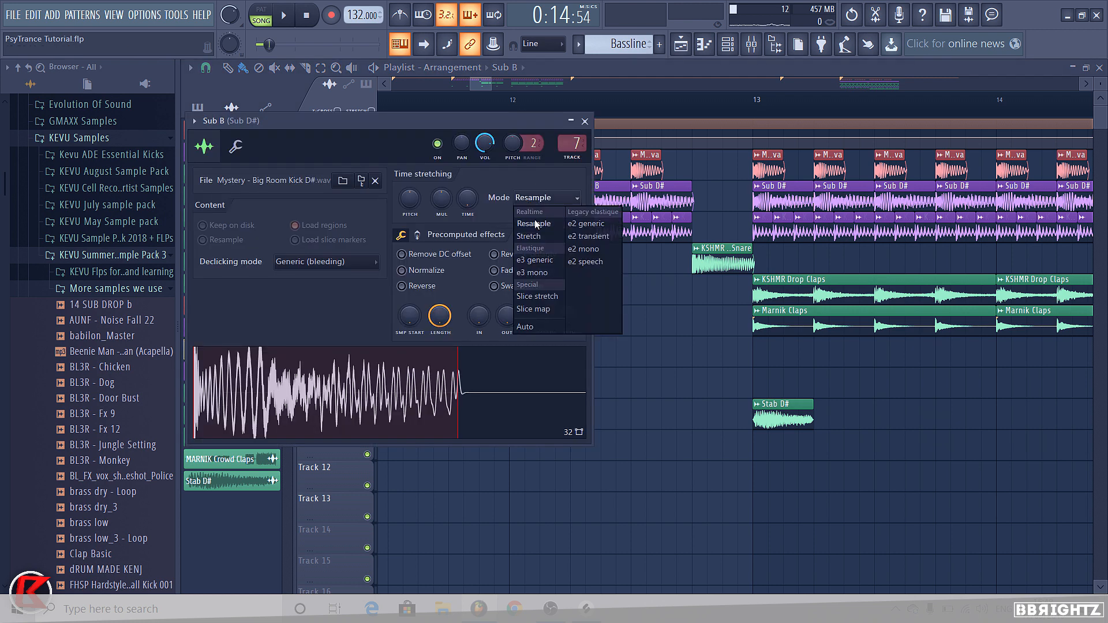
pyautogui.click(537, 221)
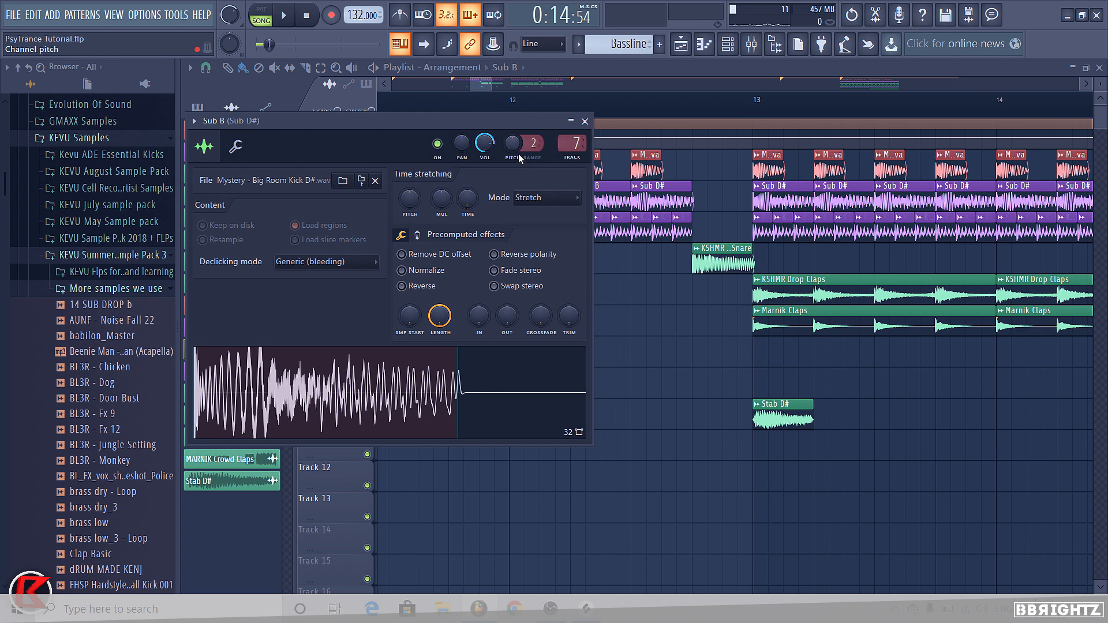
pyautogui.click(705, 44)
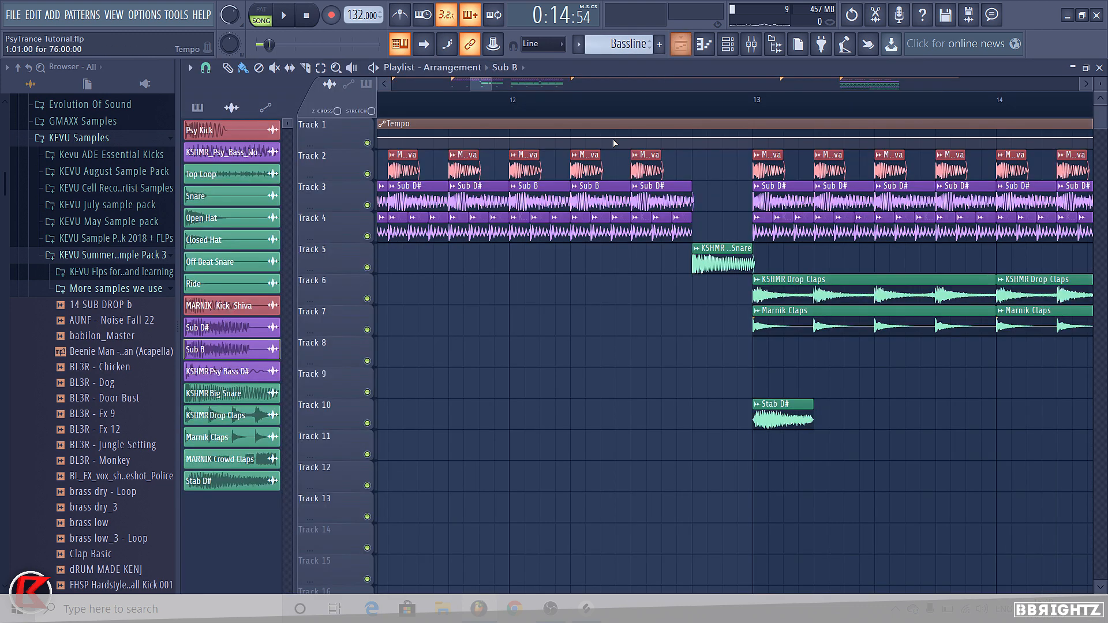
pyautogui.click(682, 44)
pyautogui.doubleClick(539, 200)
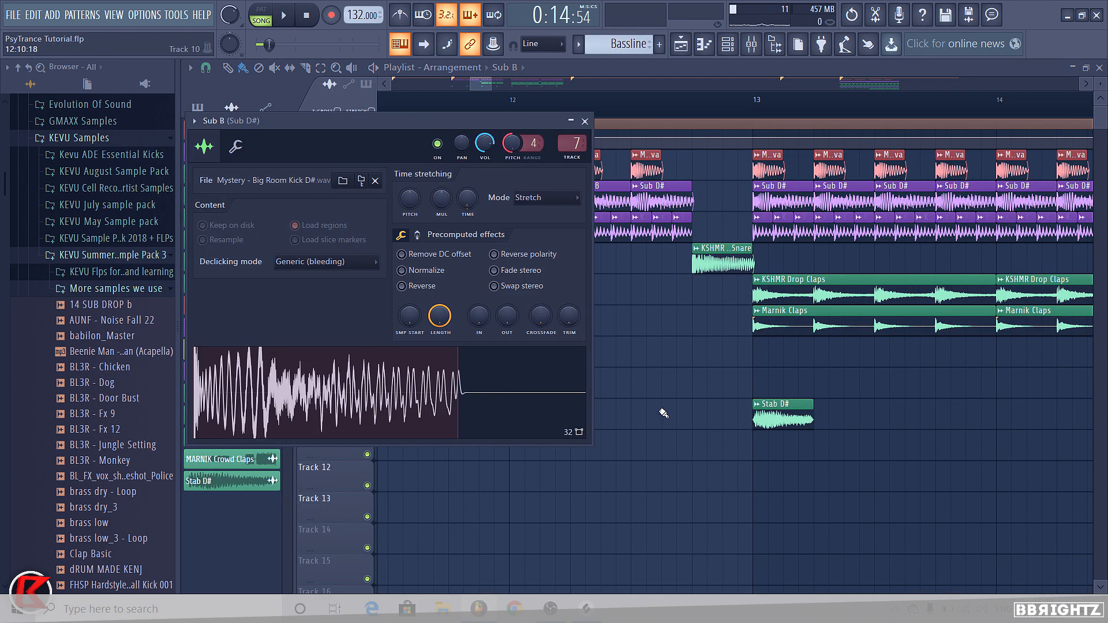
pyautogui.click(585, 121)
# Step: Leave only Tracks 2 and 3 unmuted and play the kick and sub from step 13 of bar 11
pyautogui.rightClick(368, 175)
pyautogui.click(368, 205)
pyautogui.click(450, 114)
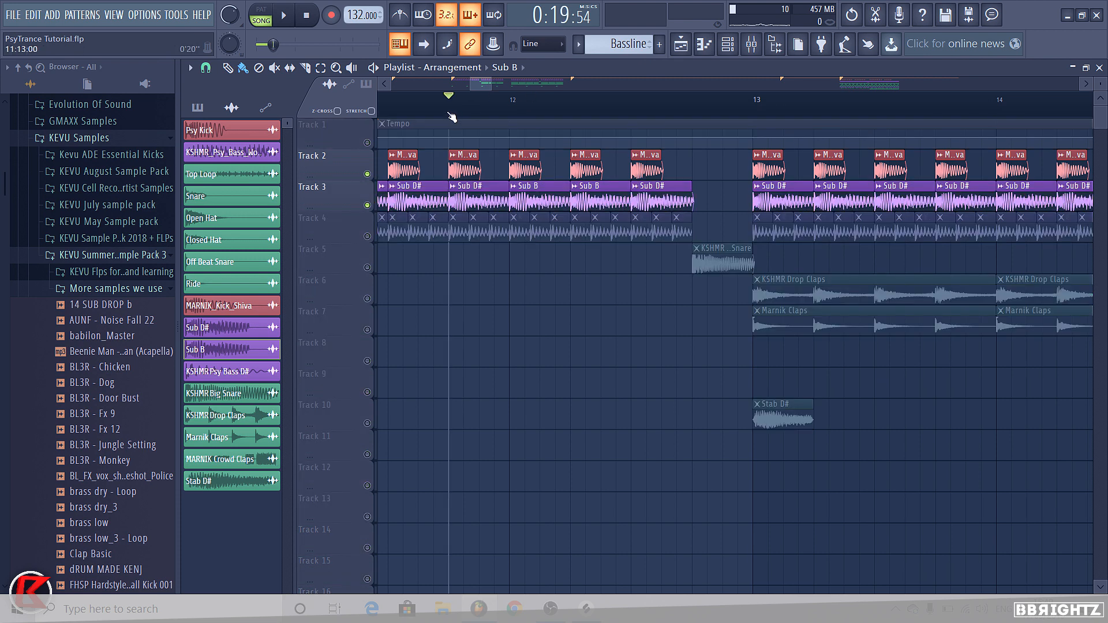
pyautogui.press('space')
pyautogui.press('space')
# Step: Make the last Sub D# clip in bar 12 on Track 3 unique and rename it Sub C#
pyautogui.click(637, 187)
pyautogui.click(658, 287)
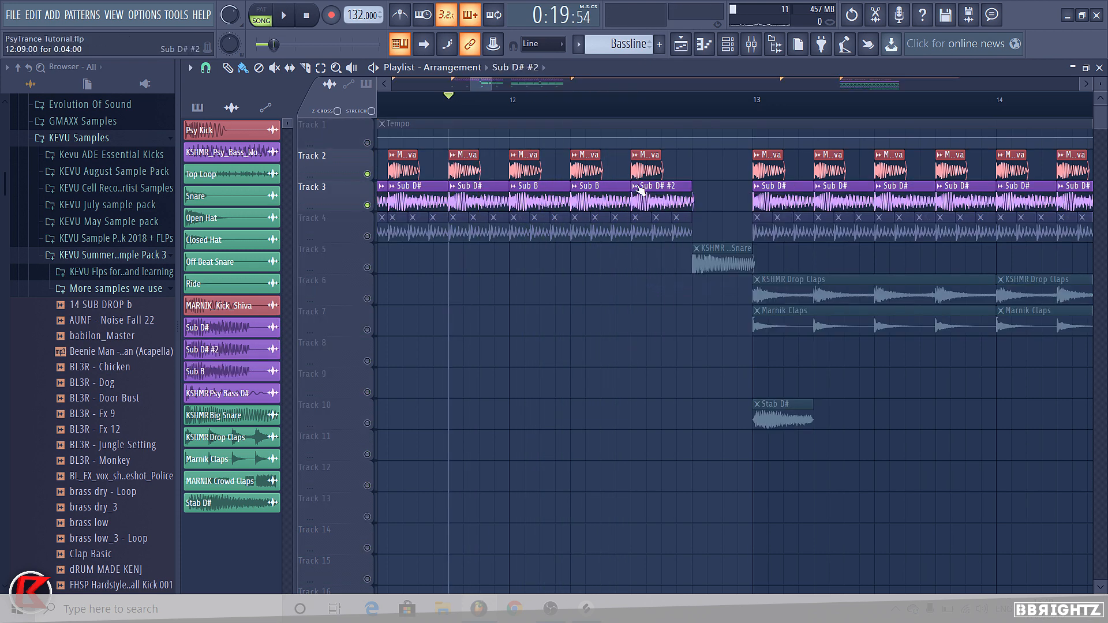
pyautogui.click(638, 188)
pyautogui.click(660, 247)
pyautogui.press('End')
pyautogui.press('BackSpace')
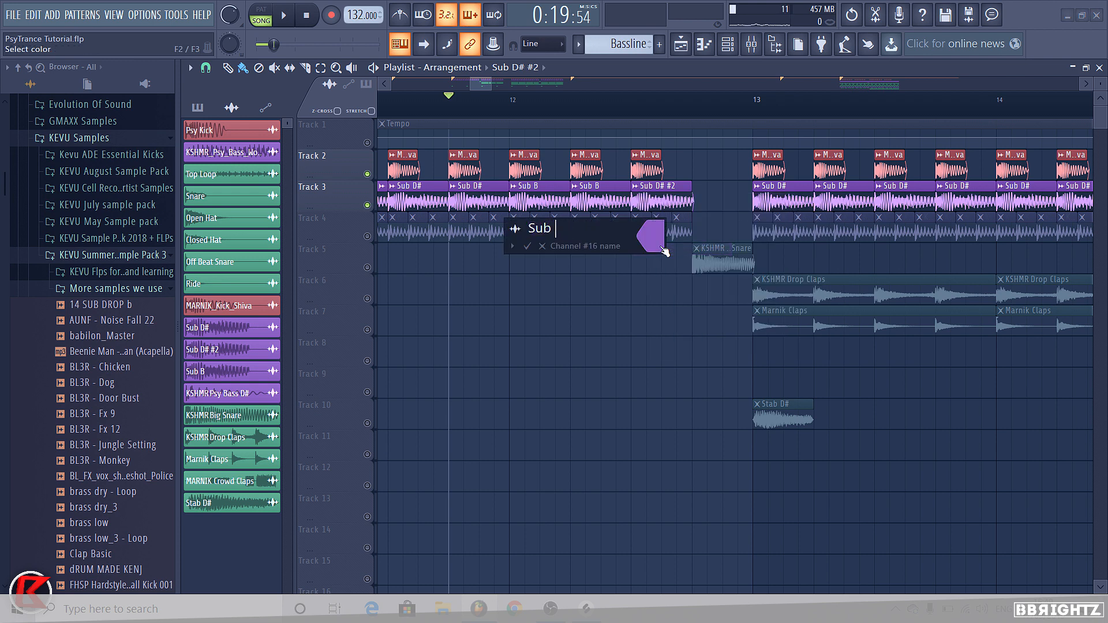
pyautogui.write('C#')
pyautogui.press('Return')
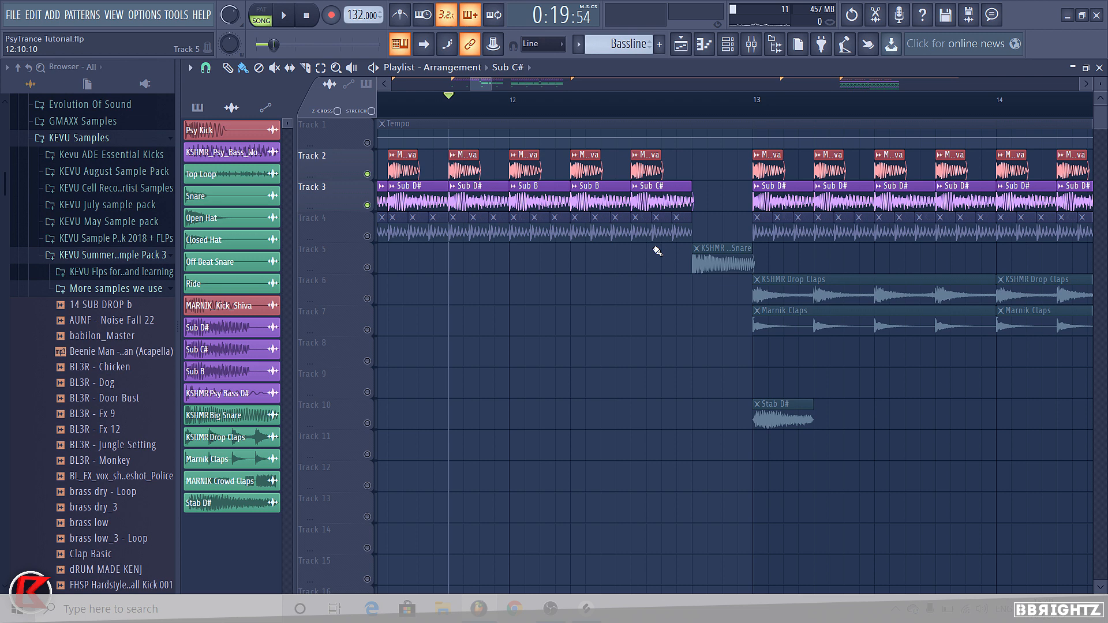
# Step: Set the Sub C# sample's time stretching mode to Stretch, lower its channel pitch, and audition it with the kick
pyautogui.doubleClick(665, 190)
pyautogui.click(551, 217)
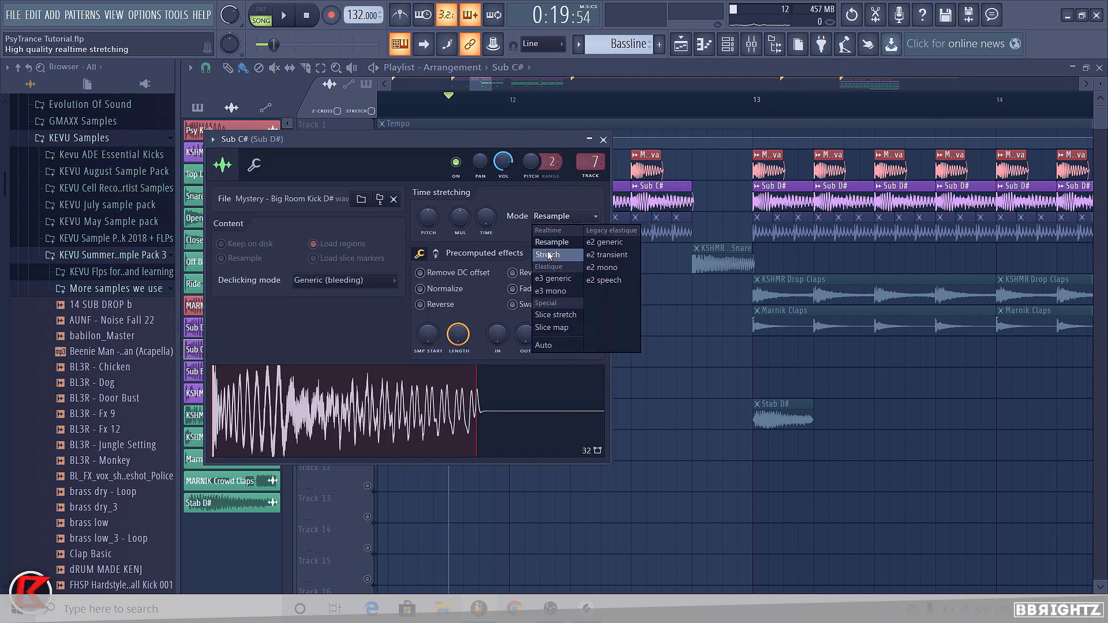
pyautogui.click(555, 256)
pyautogui.press('space')
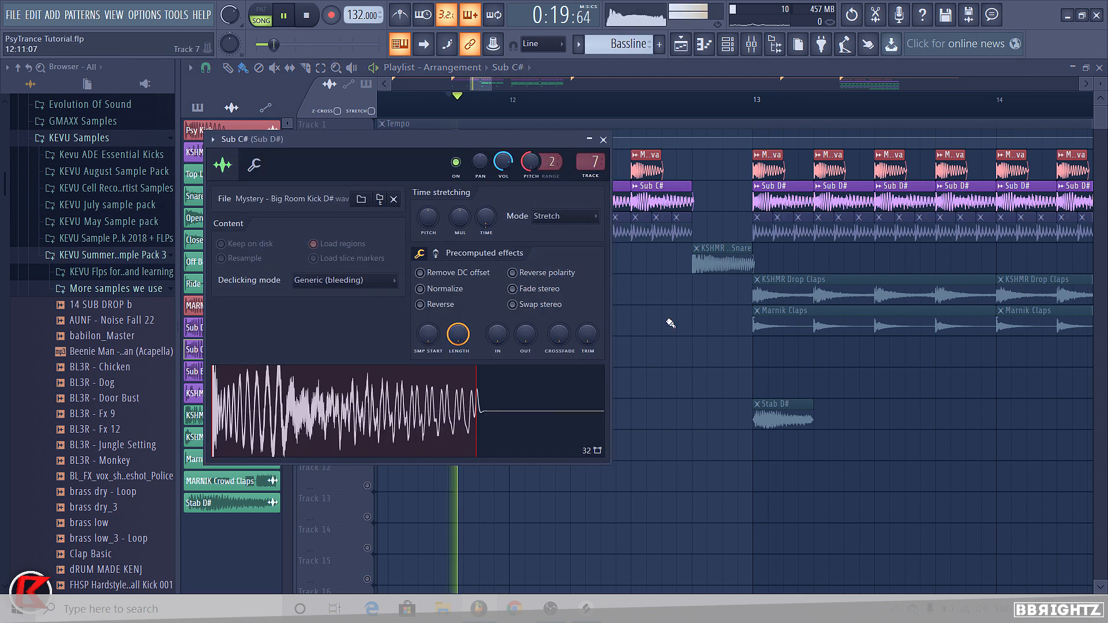
pyautogui.press('Escape')
pyautogui.press('space')
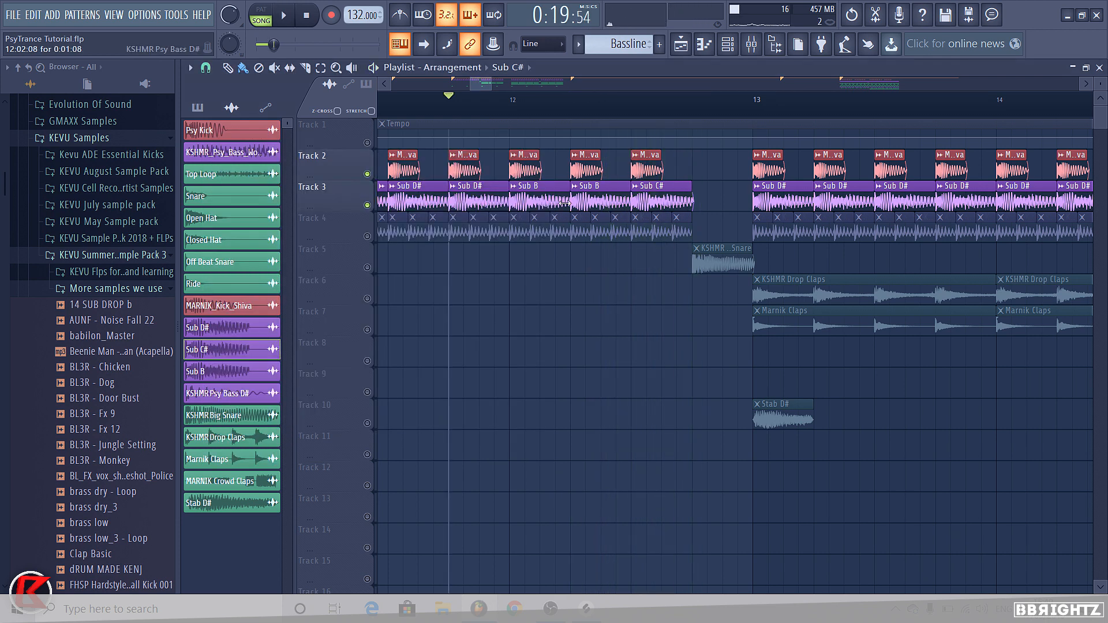
# Step: Solo Track 4 and make the first KSHMR Psy Bass D# clip of bar 12 unique
pyautogui.scroll(2, 528, 272)
pyautogui.rightClick(367, 236)
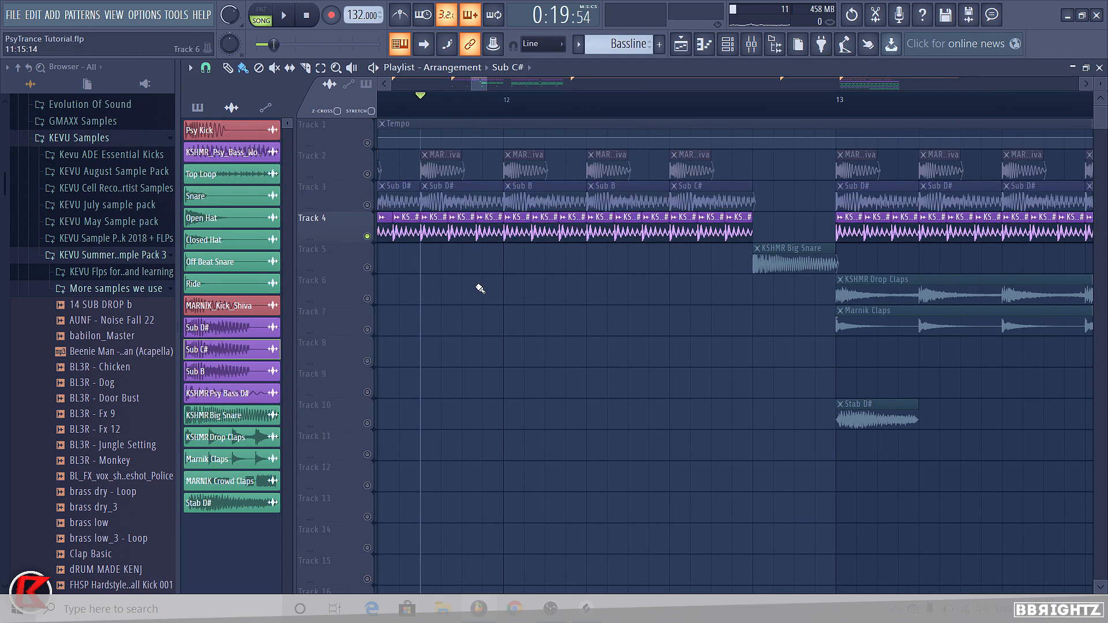
pyautogui.scroll(5, 637, 279)
pyautogui.click(443, 217)
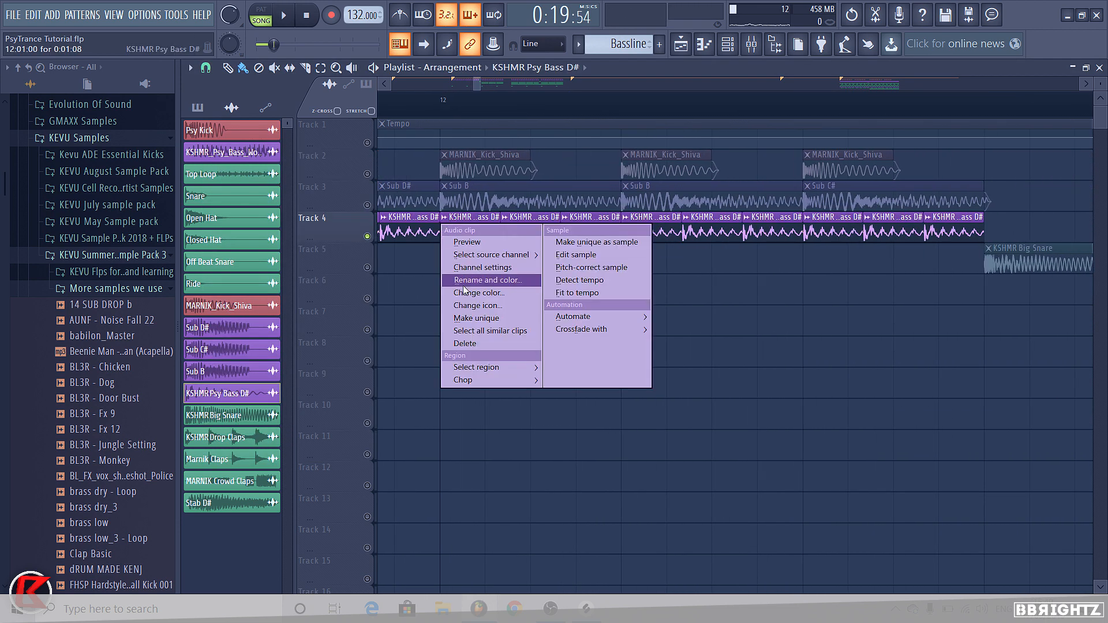
pyautogui.click(468, 316)
# Step: Set the playlist snap to 1/3 beat and replace the next two bass clips on Track 4 with the unique copy
pyautogui.click(190, 68)
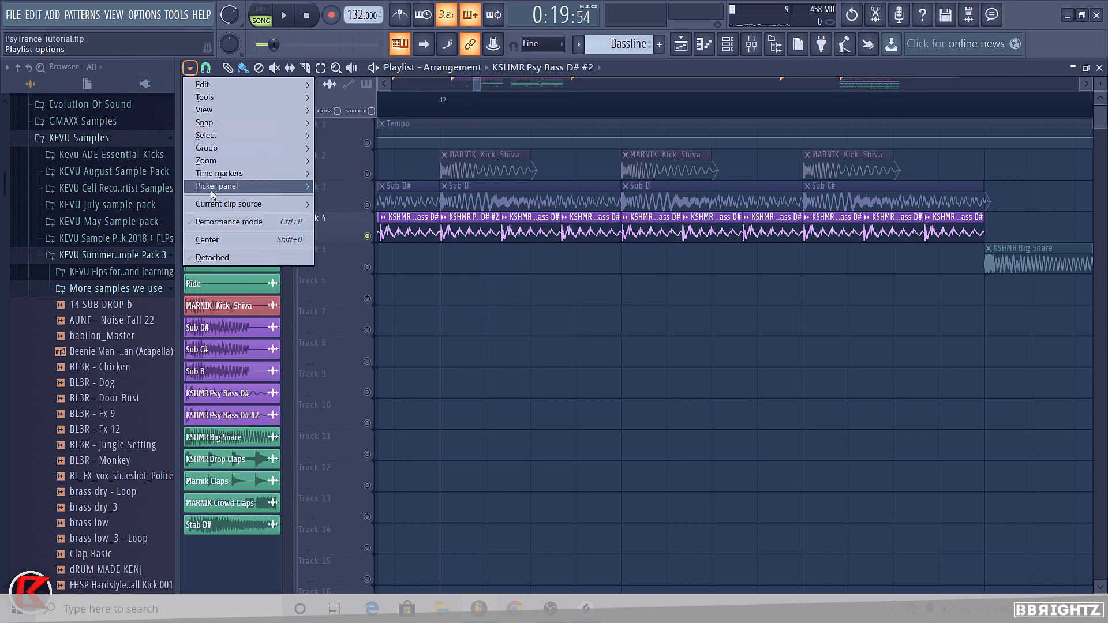
pyautogui.moveTo(233, 126)
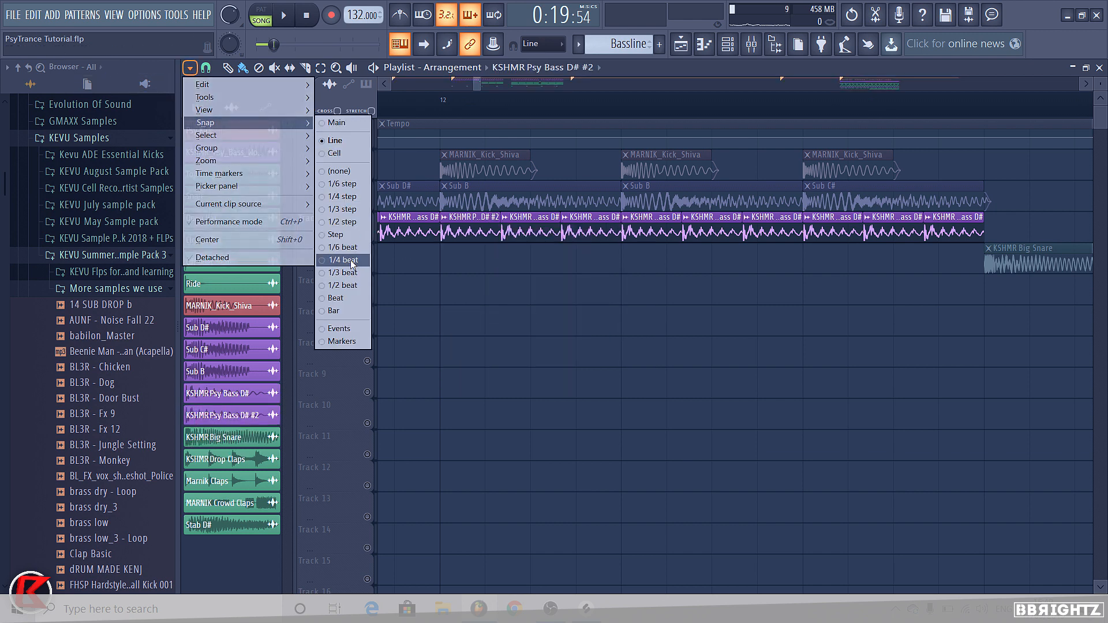
pyautogui.click(348, 271)
pyautogui.rightClick(533, 233)
pyautogui.rightClick(582, 233)
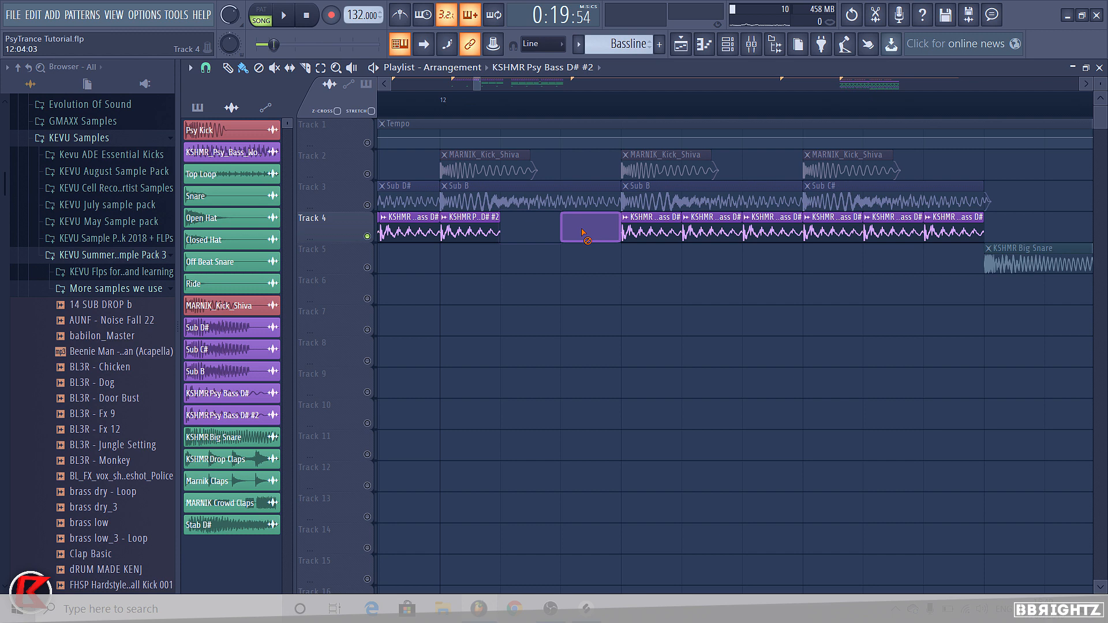
pyautogui.click(517, 231)
pyautogui.click(576, 232)
# Step: Rename the unique bass channel used at the start of bar 12 to KSHMR Psy Bass B
pyautogui.click(566, 217)
pyautogui.click(588, 267)
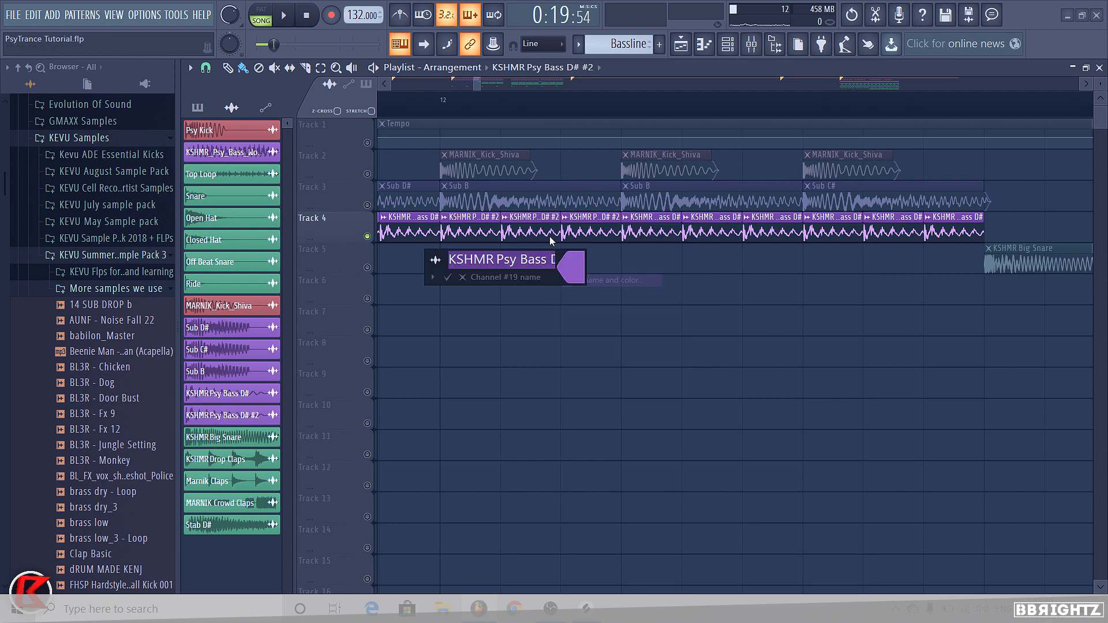
pyautogui.press('BackSpace')
pyautogui.press('BackSpace')
pyautogui.press('BackSpace')
pyautogui.press('BackSpace')
pyautogui.press('BackSpace')
pyautogui.write('B')
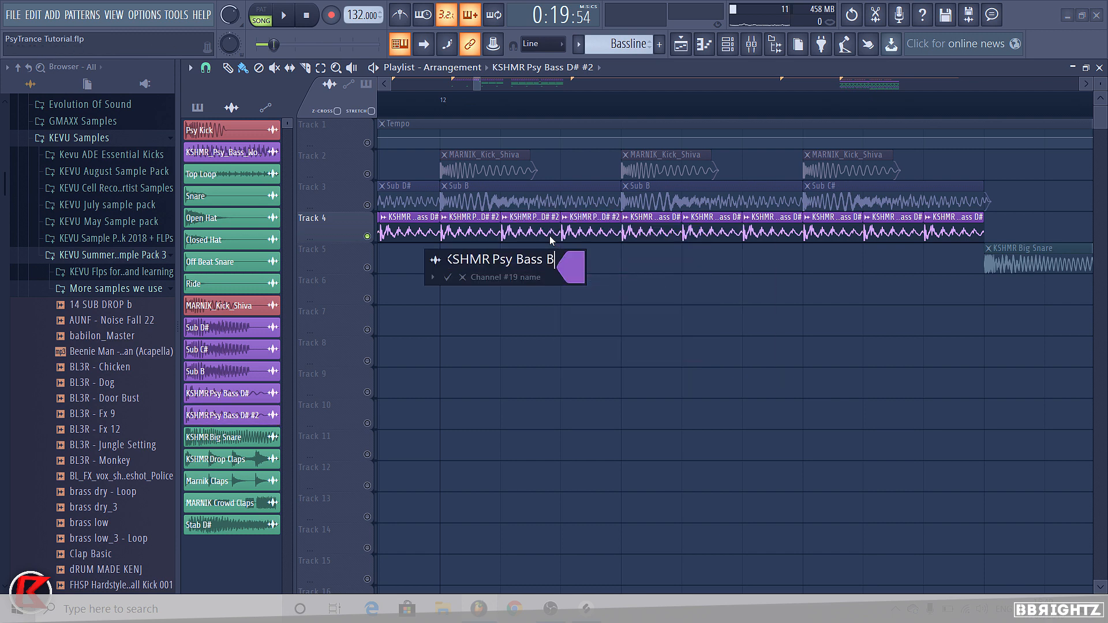
pyautogui.press('Return')
# Step: Set the KSHMR Psy Bass B sample's time stretching mode to Stretch, lower its channel pitch with a range of 4, and audition it
pyautogui.doubleClick(530, 227)
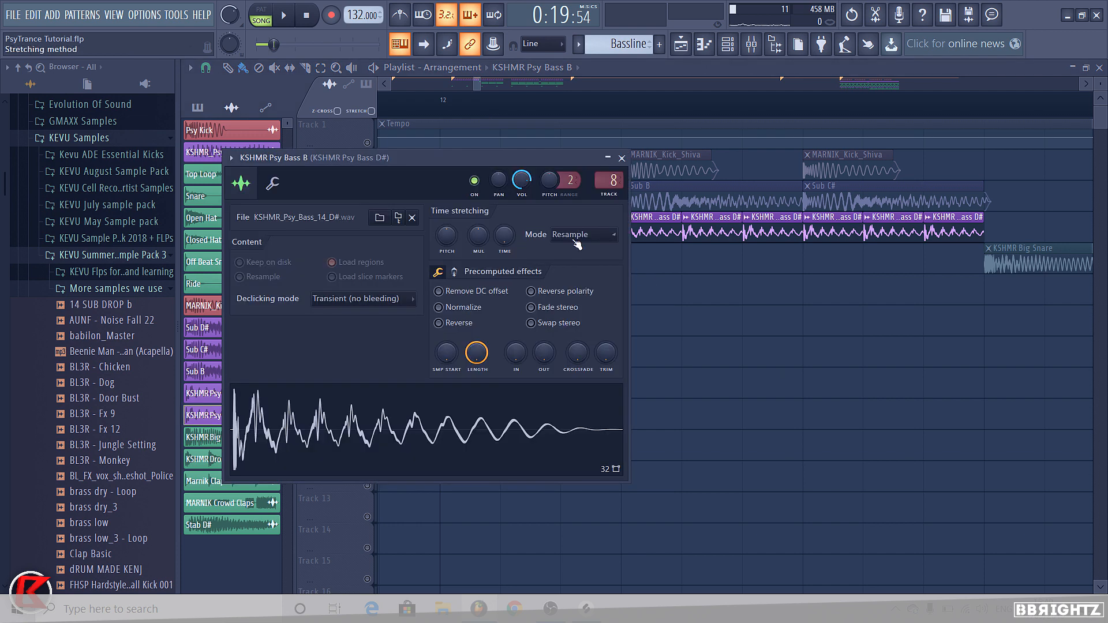
pyautogui.click(576, 237)
pyautogui.click(570, 275)
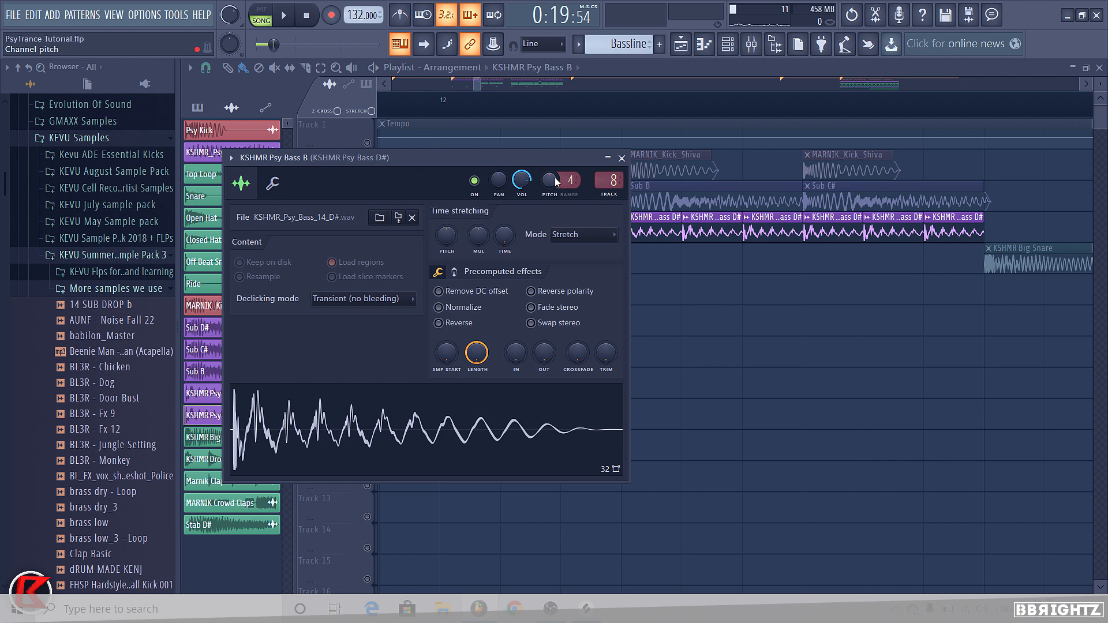
pyautogui.click(621, 157)
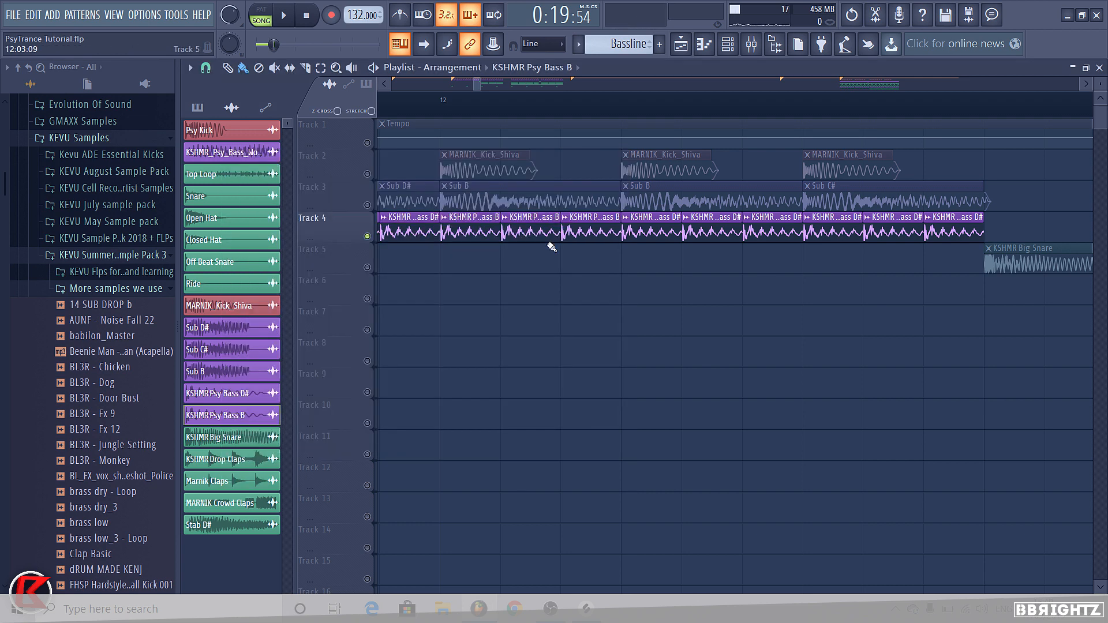
pyautogui.press('space')
pyautogui.press('space')
# Step: Delete the D# bass clips under the second Sub B clip on Track 4 and duplicate the three KSHMR Psy Bass B clips there
pyautogui.rightClick(815, 235)
pyautogui.rightClick(779, 238)
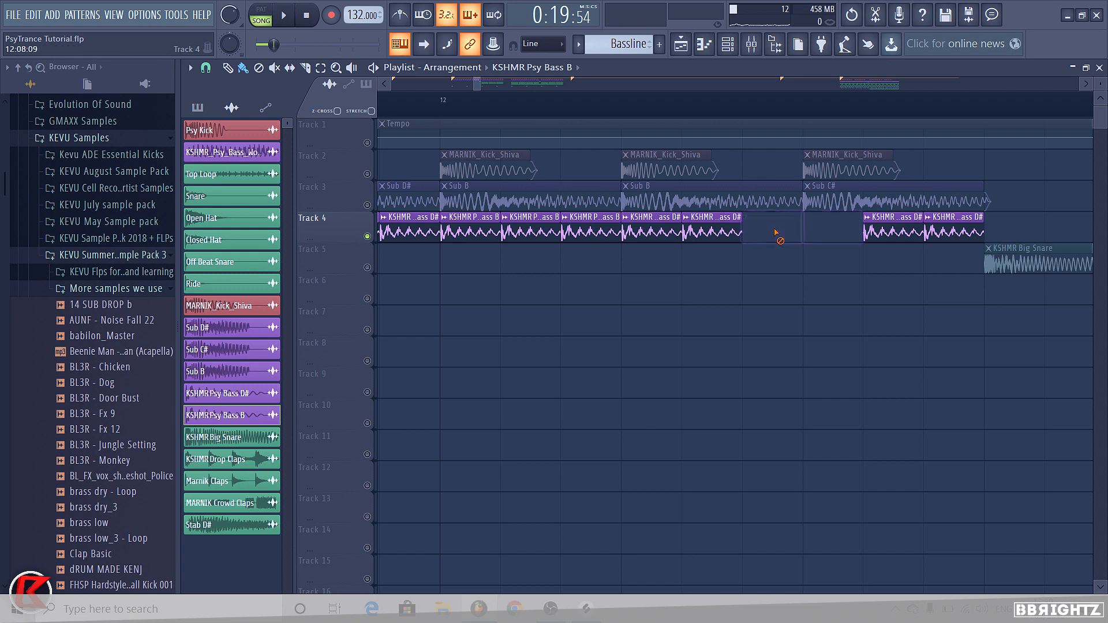
pyautogui.rightClick(699, 238)
pyautogui.rightClick(641, 239)
pyautogui.moveTo(594, 272); pyautogui.dragTo(487, 217)
pyautogui.hotkey('ctrl', 'b')
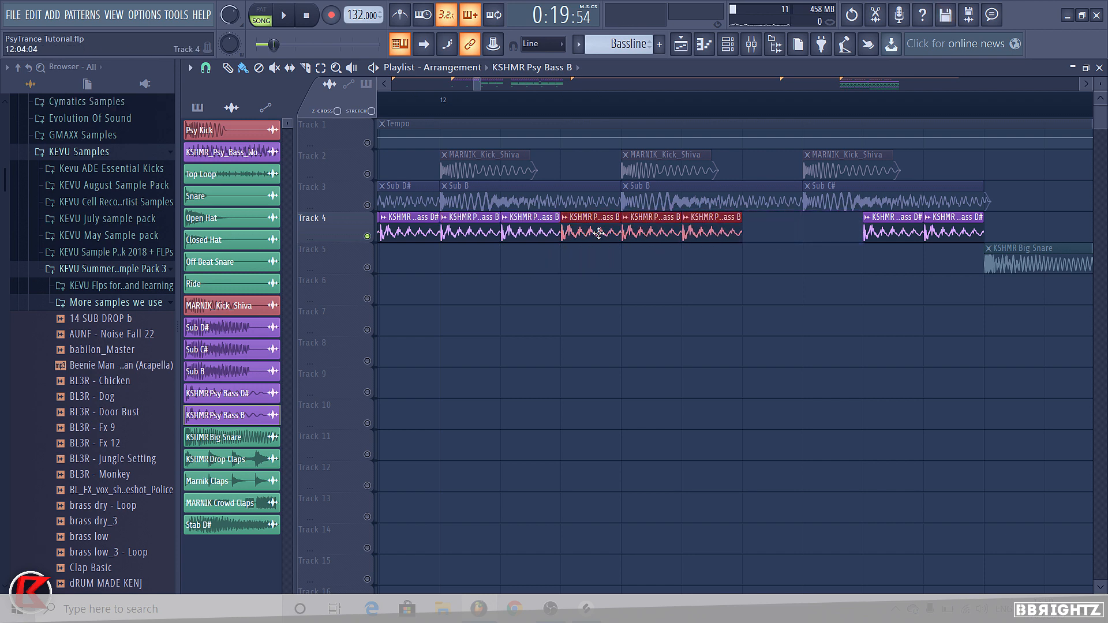
# Step: Place a KSHMR Psy Bass D# clip under the start of Sub C# on Track 4 and make it unique
pyautogui.click(892, 232)
pyautogui.click(832, 233)
pyautogui.click(808, 218)
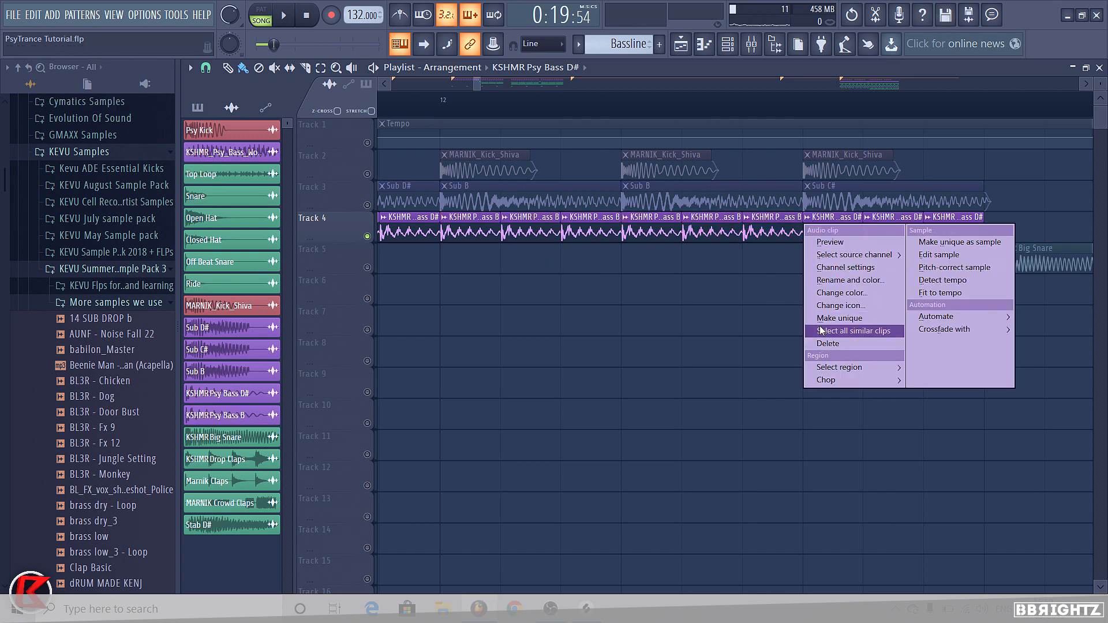
pyautogui.click(842, 318)
# Step: Replace the last two D# bass clips in bar 12 with copies of the new unique clip
pyautogui.rightClick(912, 235)
pyautogui.rightClick(936, 235)
pyautogui.click(850, 234)
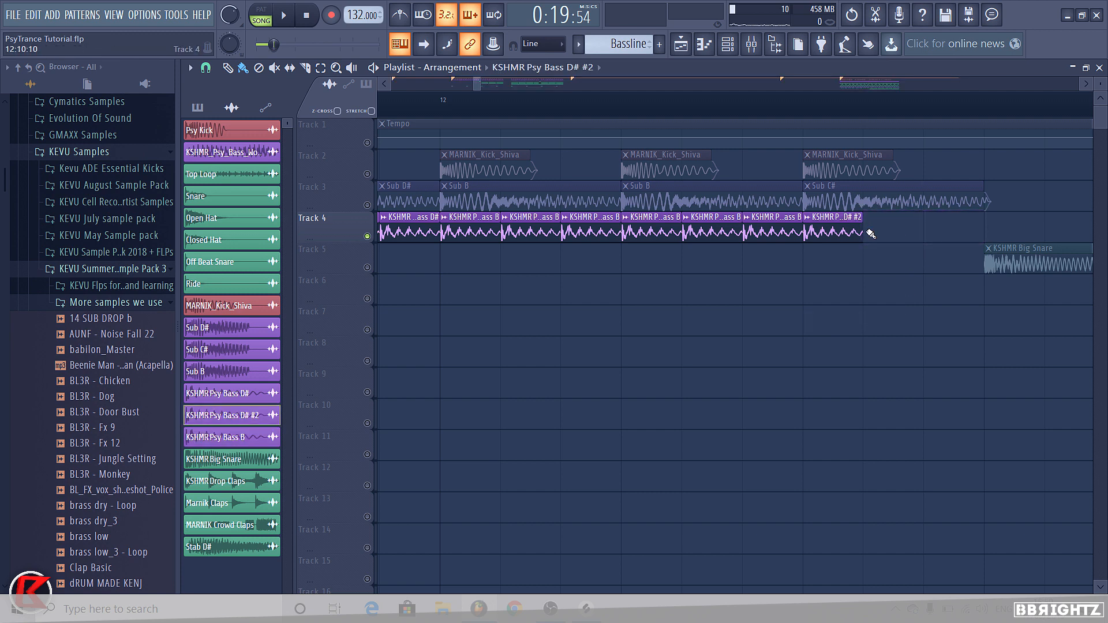
pyautogui.moveTo(870, 232); pyautogui.dragTo(945, 231)
pyautogui.click(927, 218)
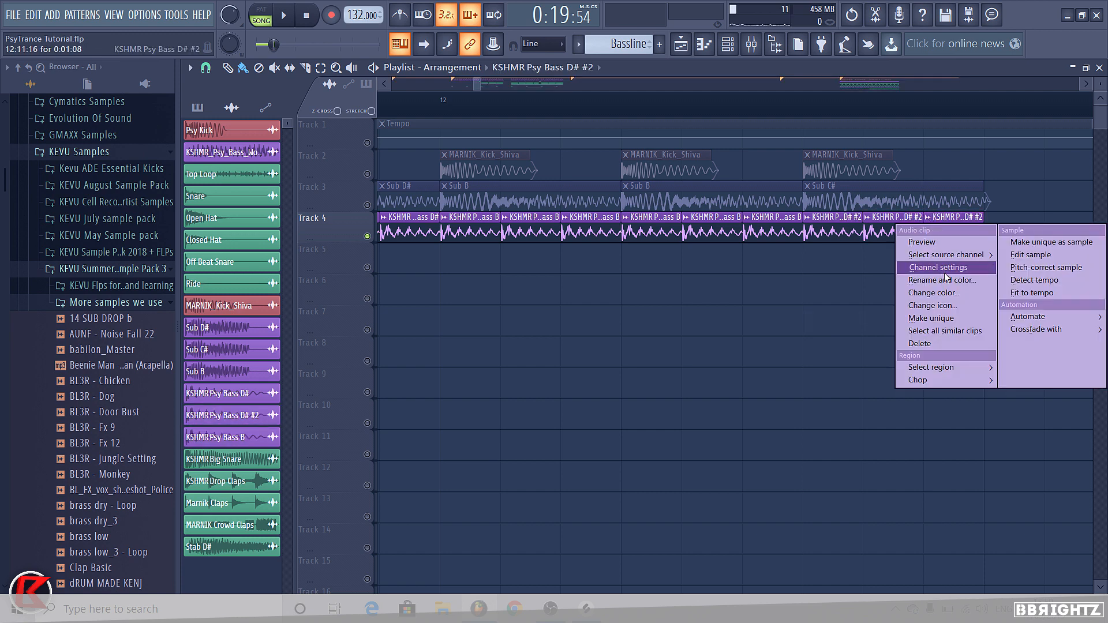
pyautogui.click(943, 276)
pyautogui.click(852, 329)
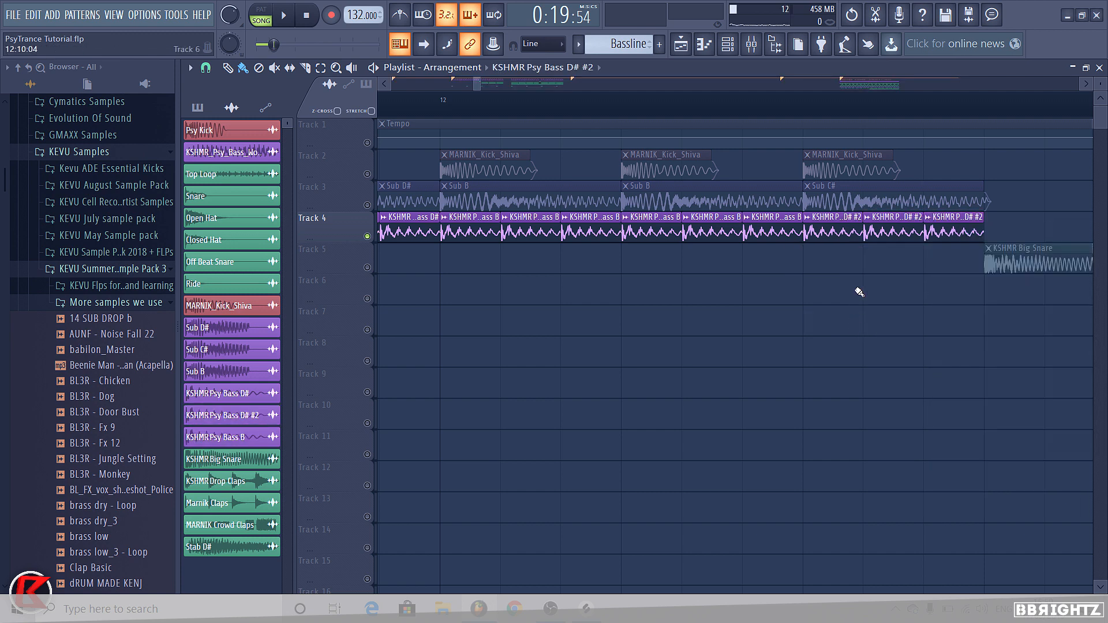
# Step: Rename the unique bass channel under Sub C# to KSHMR Psy Bass C#
pyautogui.click(819, 221)
pyautogui.click(822, 277)
pyautogui.press('BackSpace')
pyautogui.press('BackSpace')
pyautogui.press('BackSpace')
pyautogui.press('BackSpace')
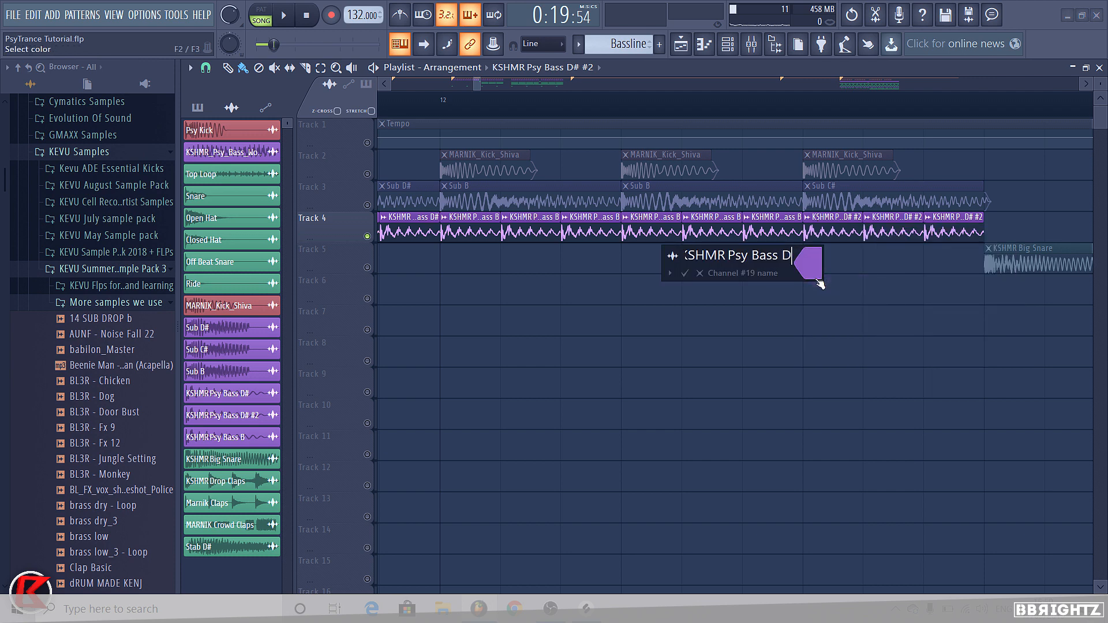
pyautogui.press('BackSpace')
pyautogui.press('BackSpace')
pyautogui.write('C#')
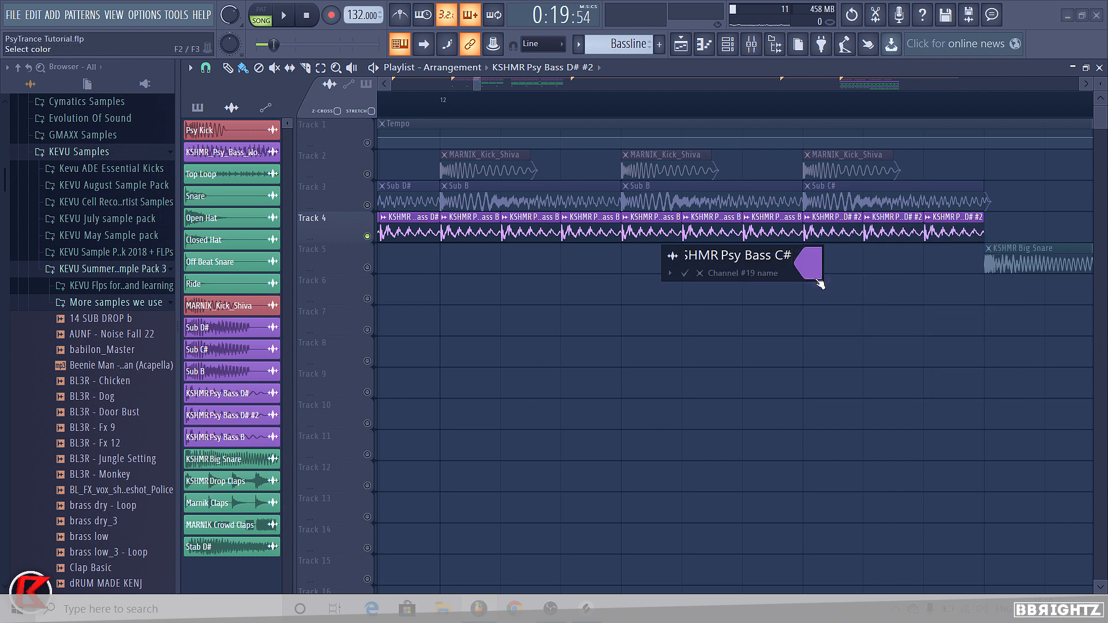
pyautogui.press('Return')
# Step: Set the KSHMR Psy Bass C# sample's time stretching mode to Stretch and close its channel settings
pyautogui.doubleClick(823, 239)
pyautogui.click(590, 254)
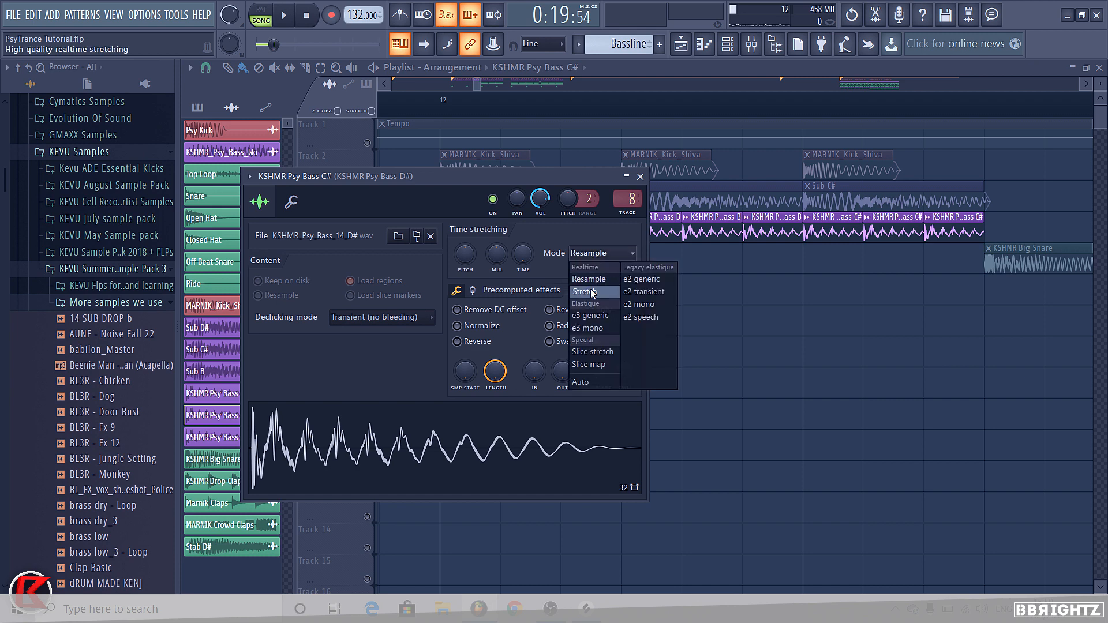
pyautogui.click(591, 292)
pyautogui.click(640, 177)
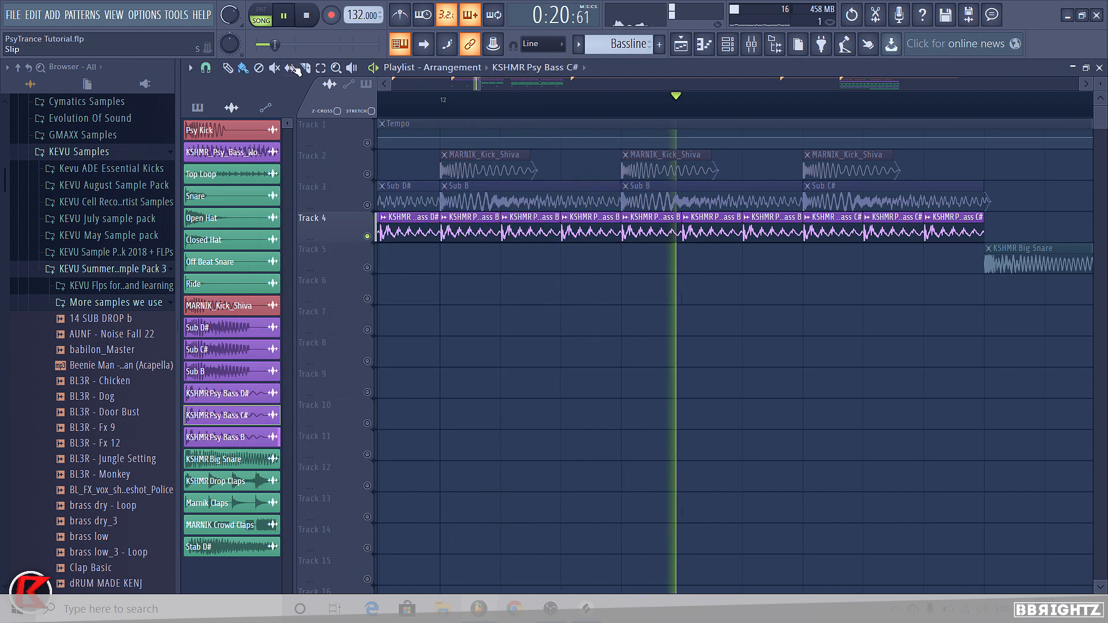
# Step: Set the playlist snap back to Line
pyautogui.click(190, 67)
pyautogui.moveTo(208, 127)
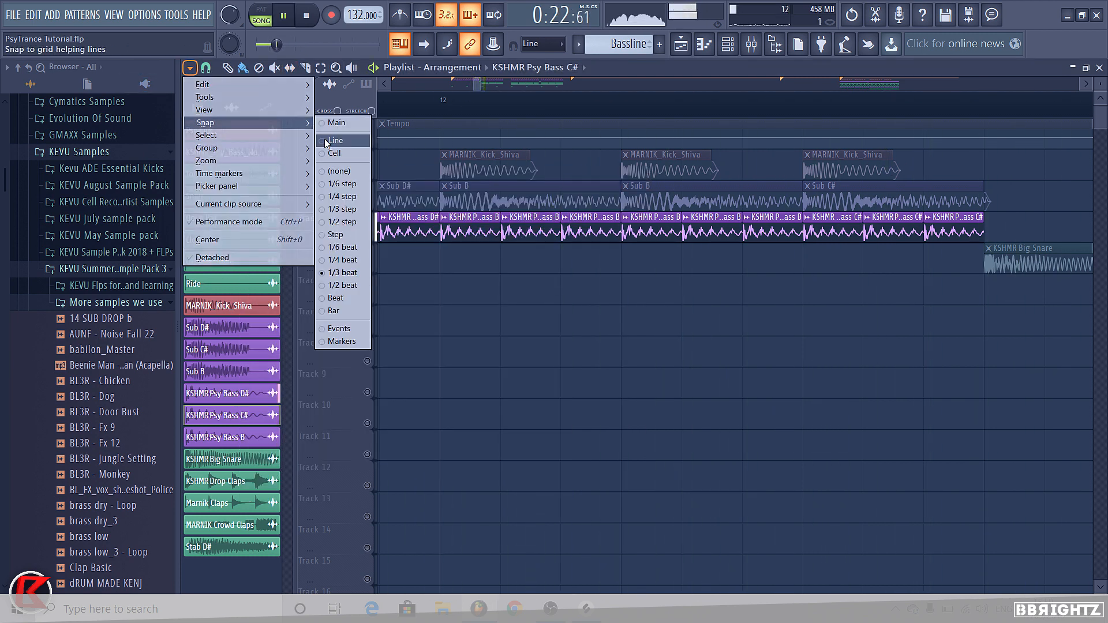
pyautogui.click(325, 141)
# Step: Unmute all tracks and play the full drop from bar 11
pyautogui.scroll(-3, 626, 340)
pyautogui.scroll(-5, 635, 297)
pyautogui.press('space')
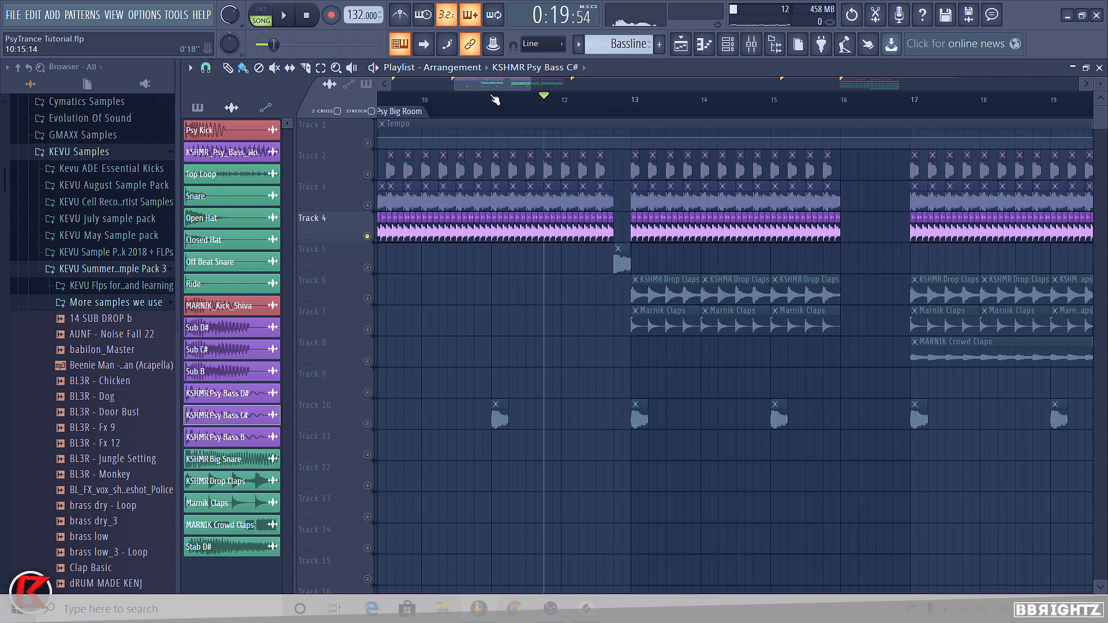
pyautogui.click(495, 102)
pyautogui.click(368, 173)
pyautogui.press('space')
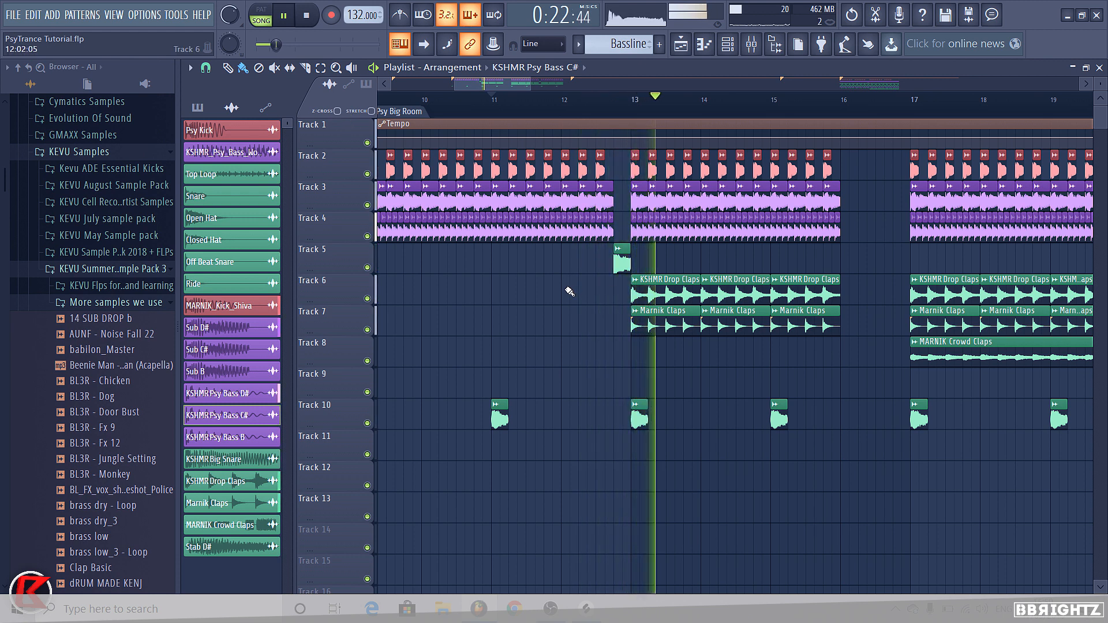
pyautogui.press('space')
# Step: Select the Bassline pattern and move the playback start to bar 9, at the Drop 1 Psy Big Room marker
pyautogui.scroll(-3, 559, 251)
pyautogui.scroll(-2, 559, 251)
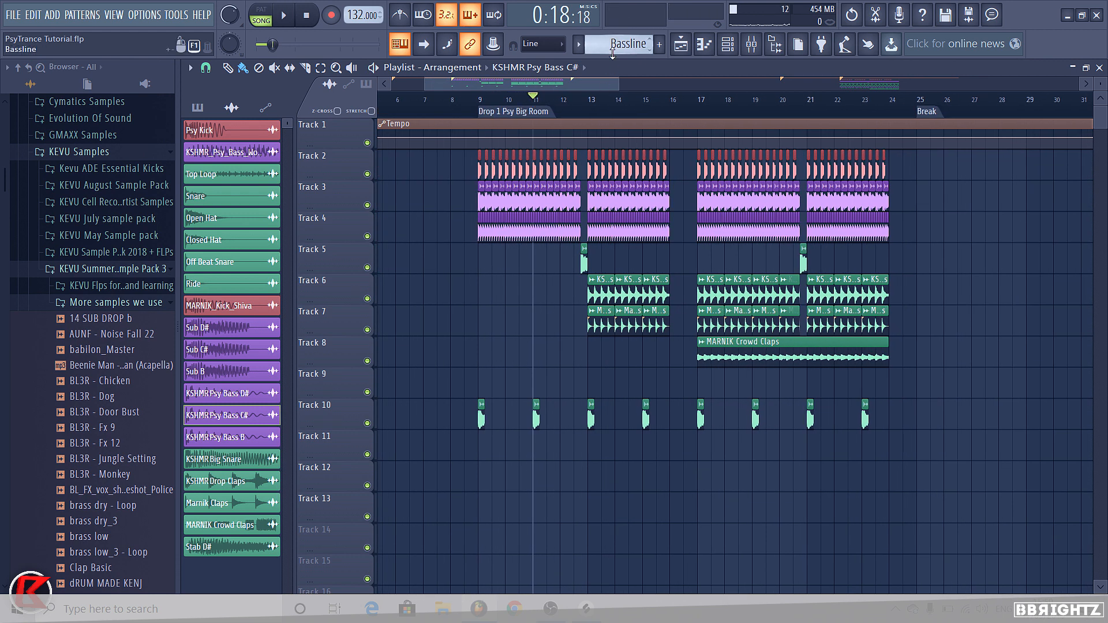
pyautogui.click(628, 41)
pyautogui.moveTo(492, 101); pyautogui.dragTo(479, 101)
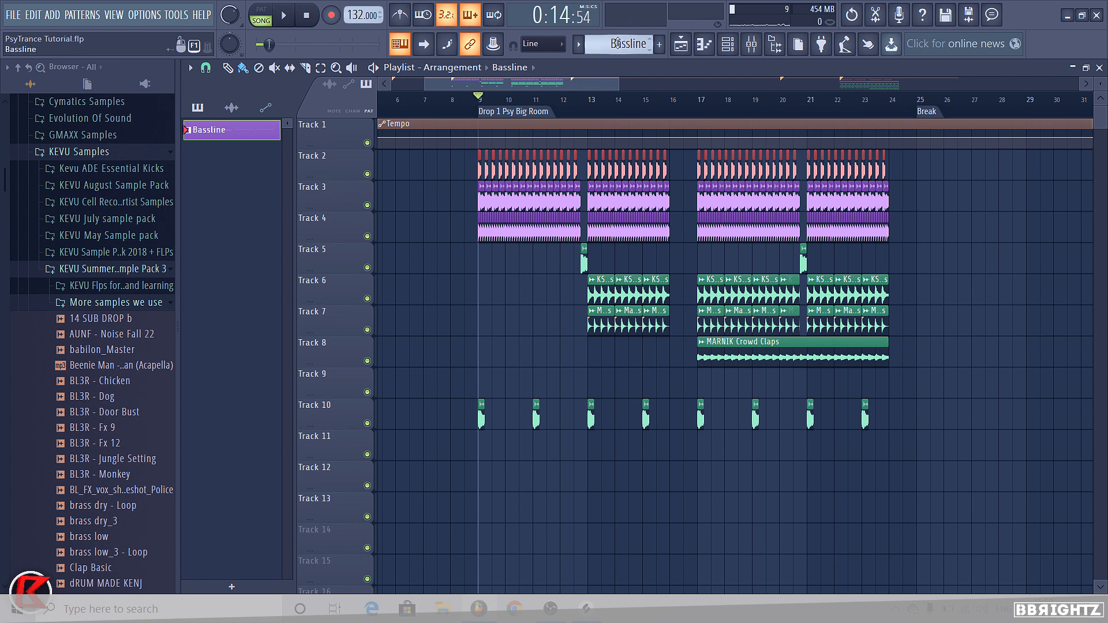
# Step: Collapse the More samples we use and KEVU Summer Sample Pack 3 folders in the browser
pyautogui.click(91, 303)
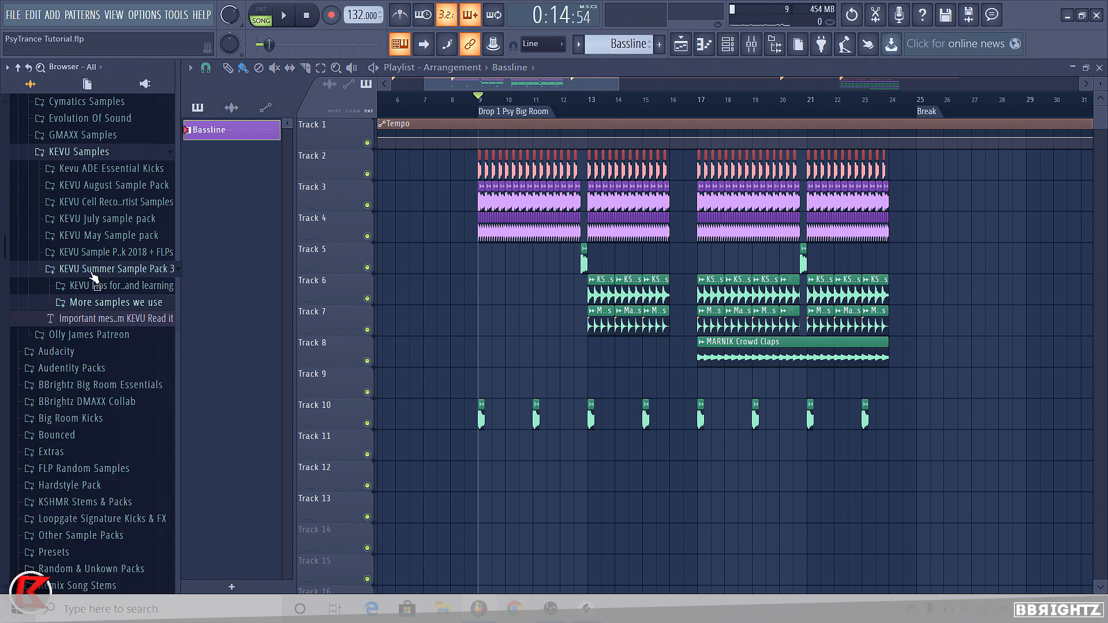
pyautogui.click(95, 269)
pyautogui.scroll(-2, 538, 272)
pyautogui.scroll(-3, 470, 111)
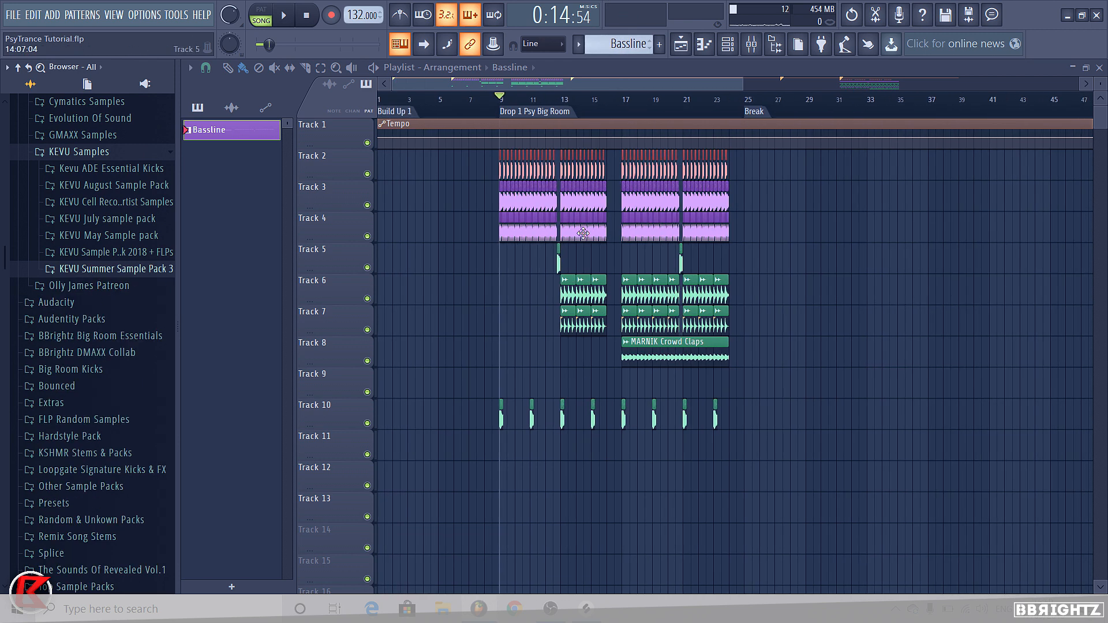
pyautogui.scroll(2, 421, 259)
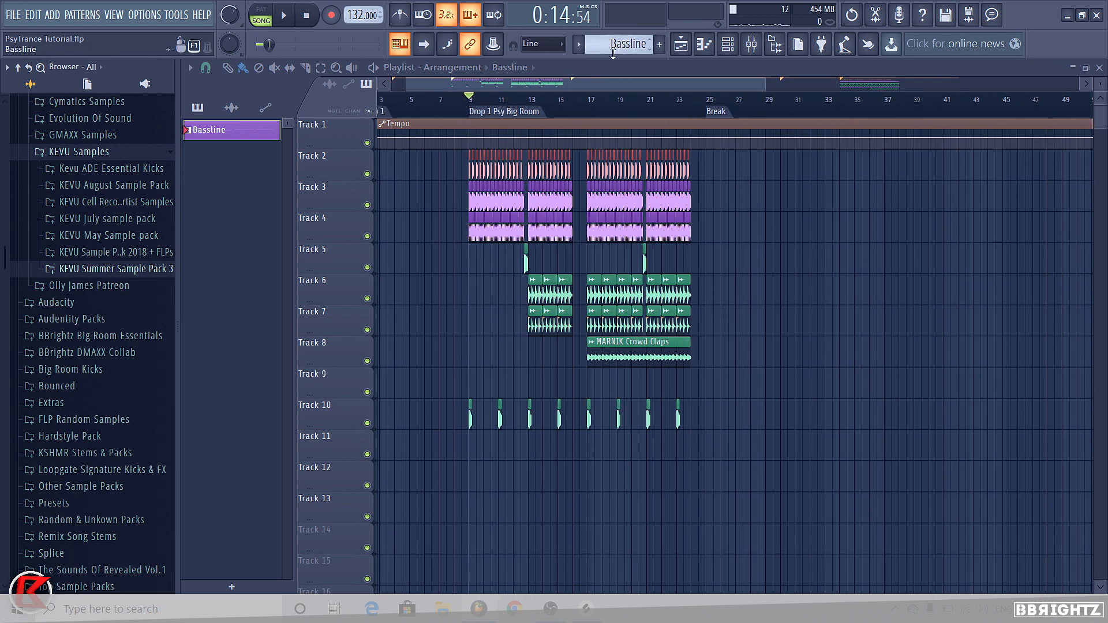
pyautogui.scroll(1, 481, 270)
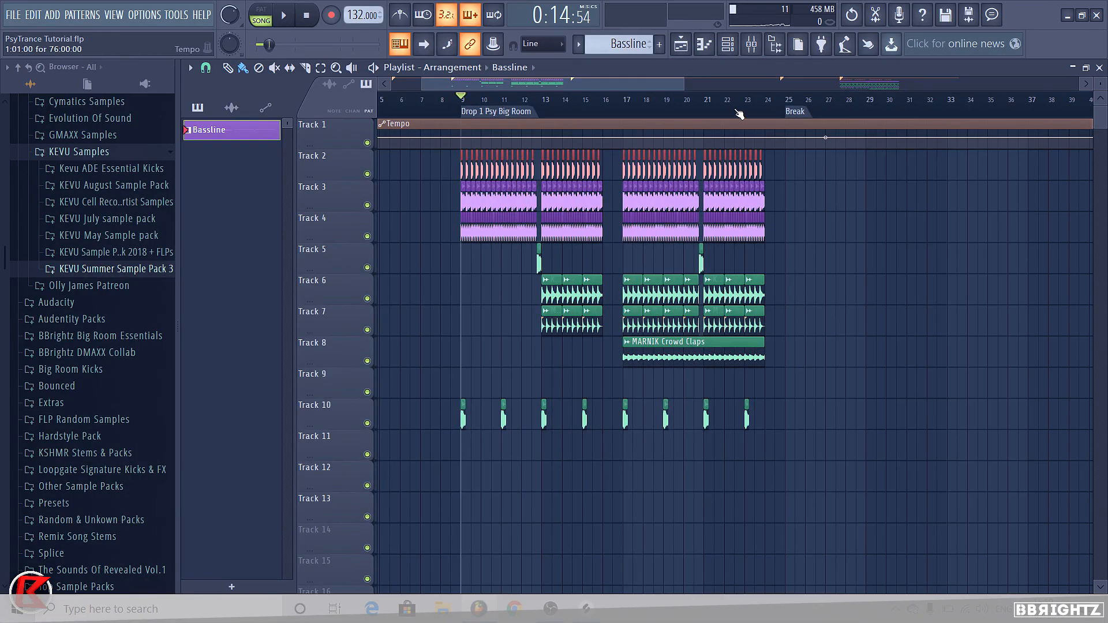
# Step: Add a TruePianos instrument channel to the project and close its plugin window
pyautogui.click(52, 14)
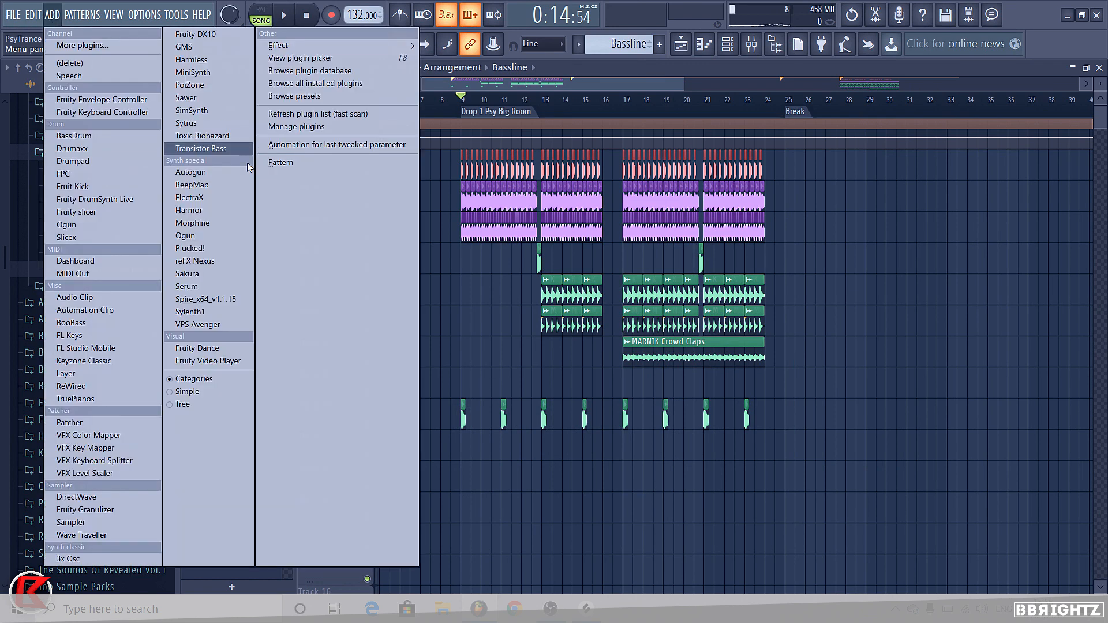
pyautogui.click(78, 400)
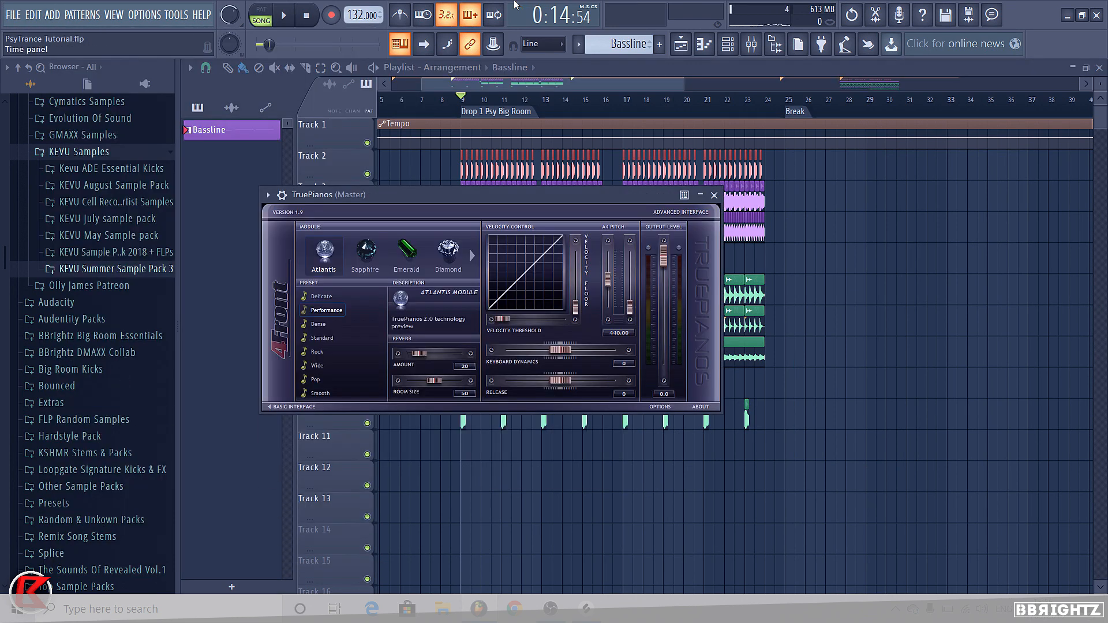
pyautogui.click(714, 195)
# Step: Rename Pattern 2 to 1st Drop and place it on Track 12 from bar 9 to the start of bar 17
pyautogui.scroll(-1, 617, 46)
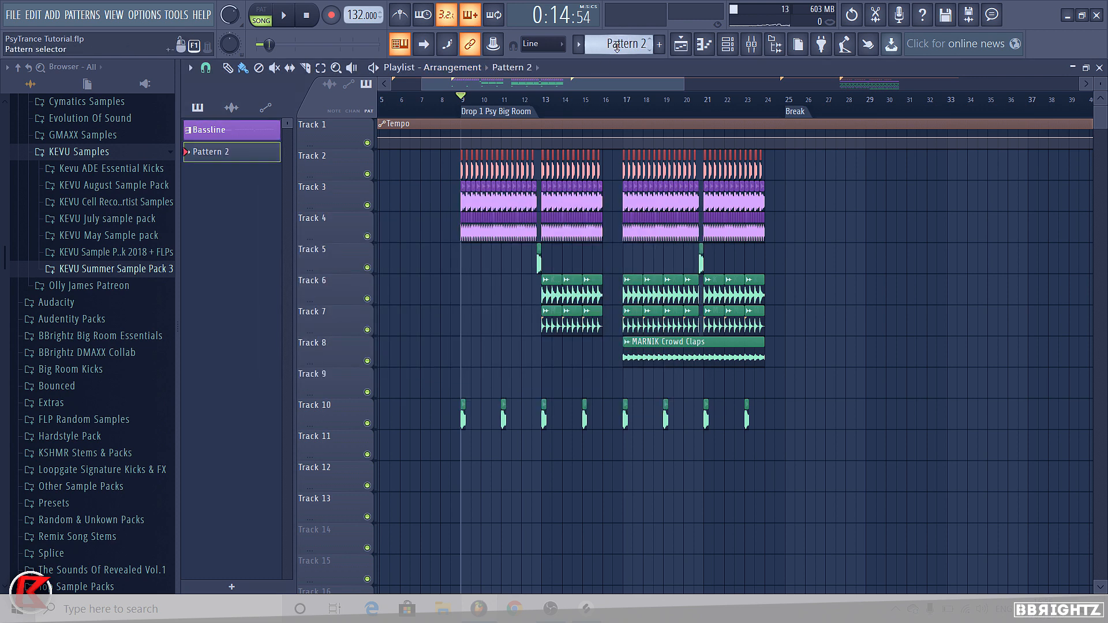
pyautogui.rightClick(617, 46)
pyautogui.click(681, 118)
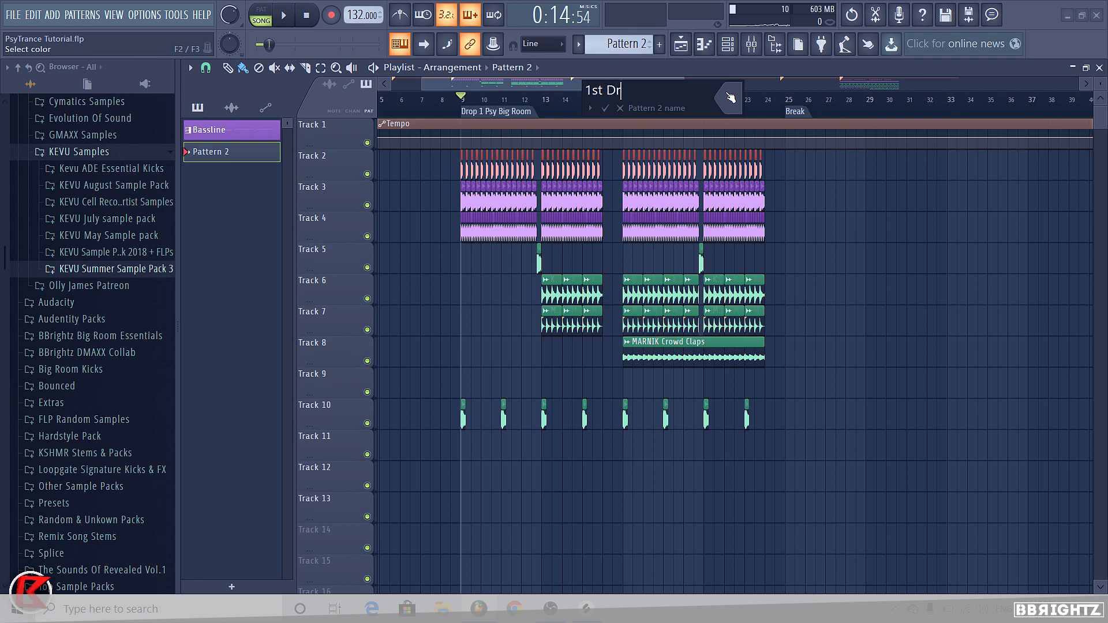
pyautogui.press('Return')
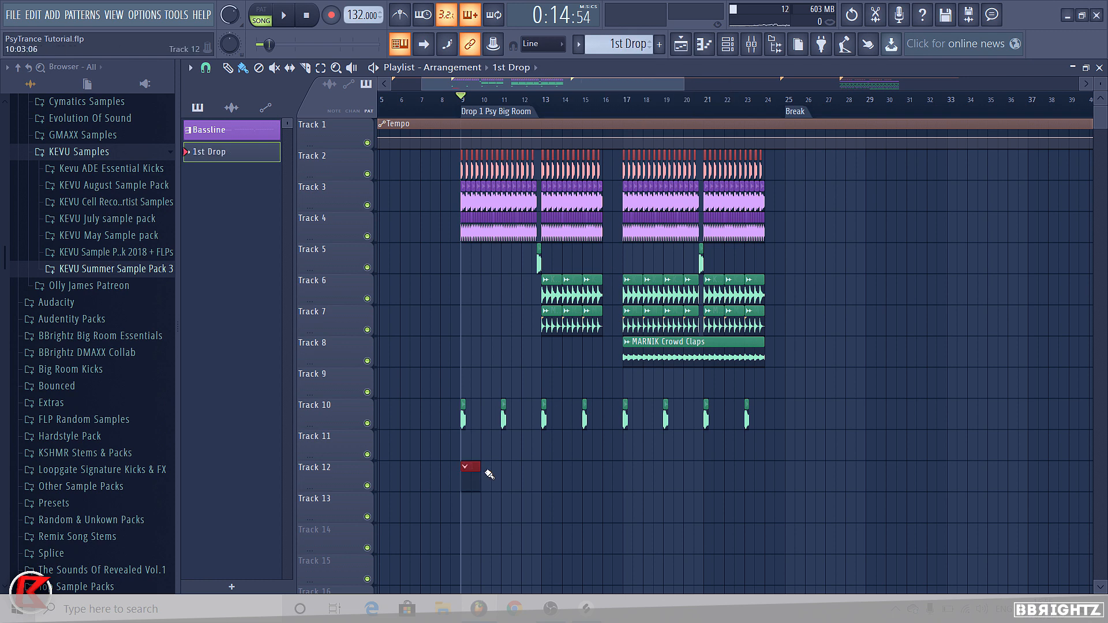
pyautogui.moveTo(481, 471); pyautogui.dragTo(622, 482)
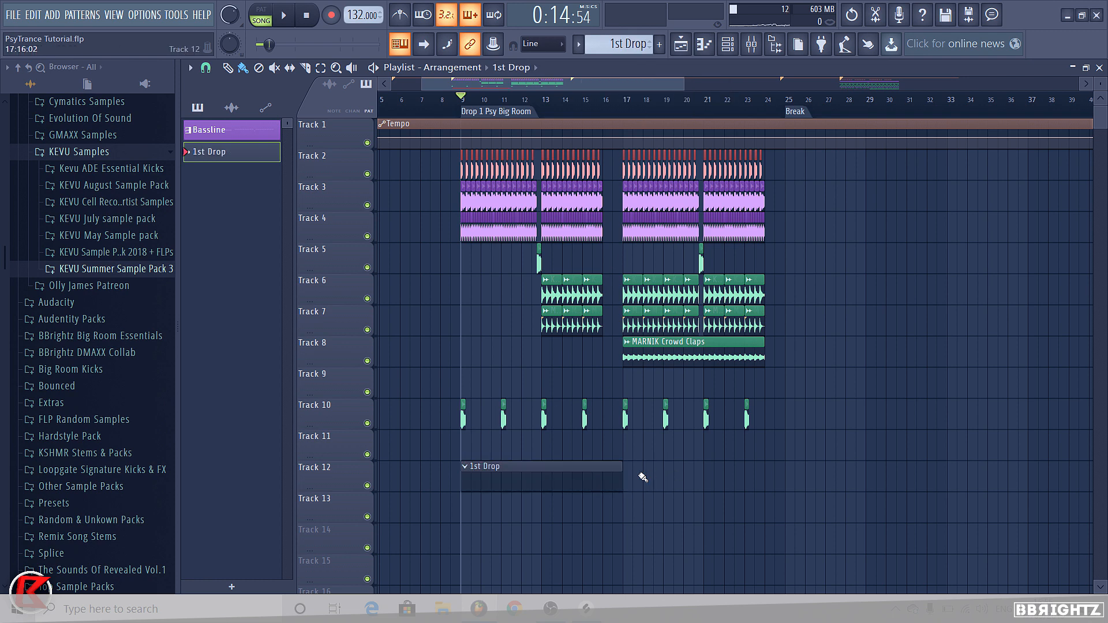
# Step: Open the TruePianos channel's piano roll for the 1st Drop pattern and set its snap to a triplet division of the beat
pyautogui.click(680, 45)
pyautogui.rightClick(558, 554)
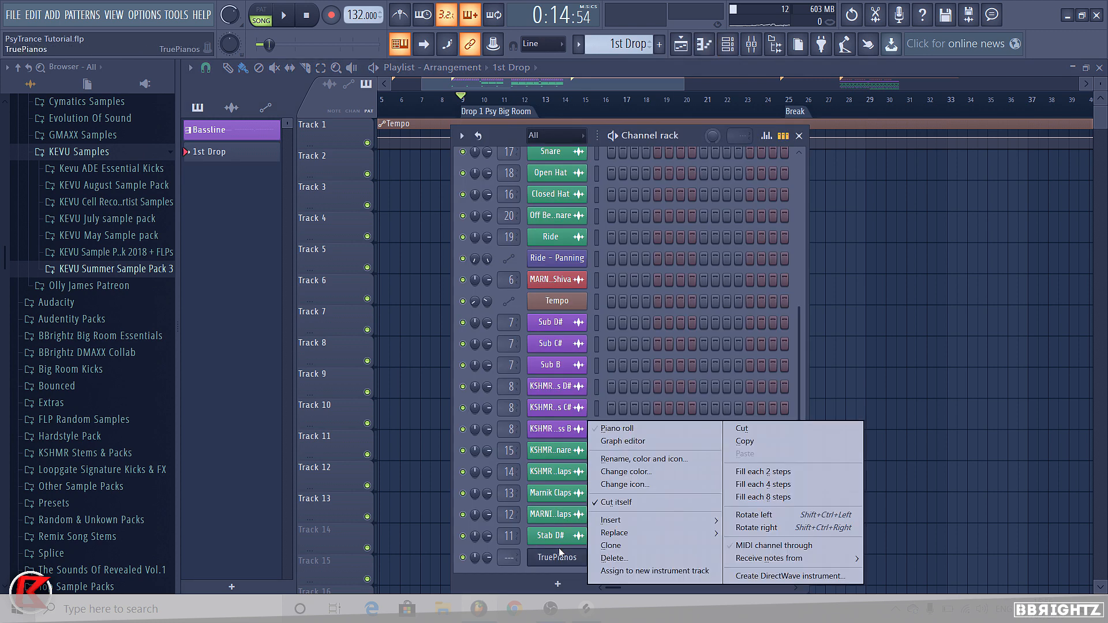
pyautogui.click(618, 428)
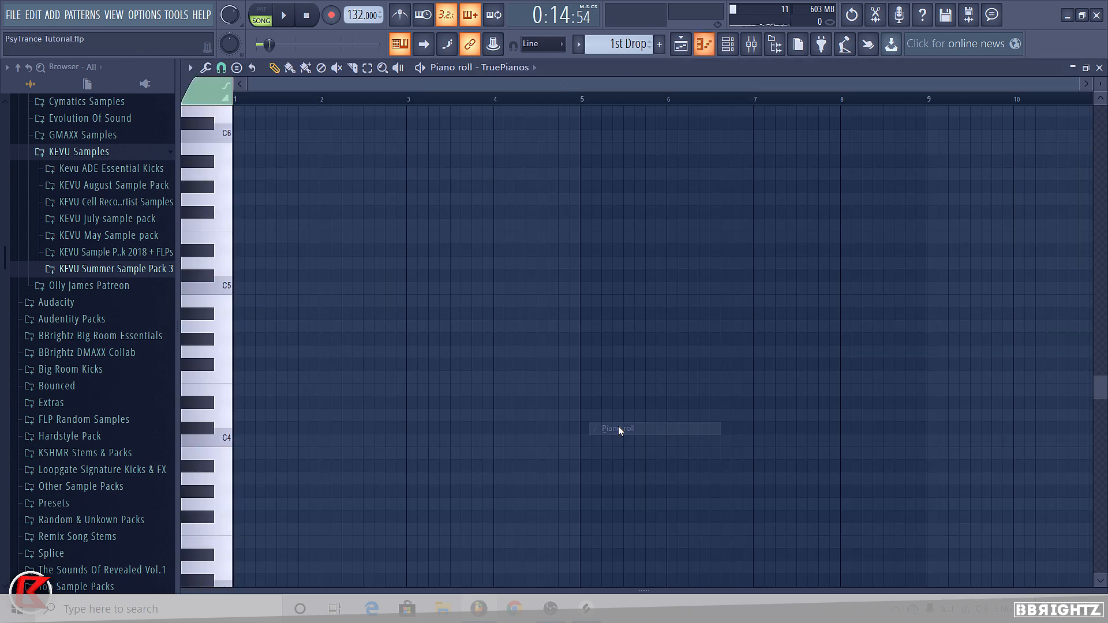
pyautogui.click(190, 67)
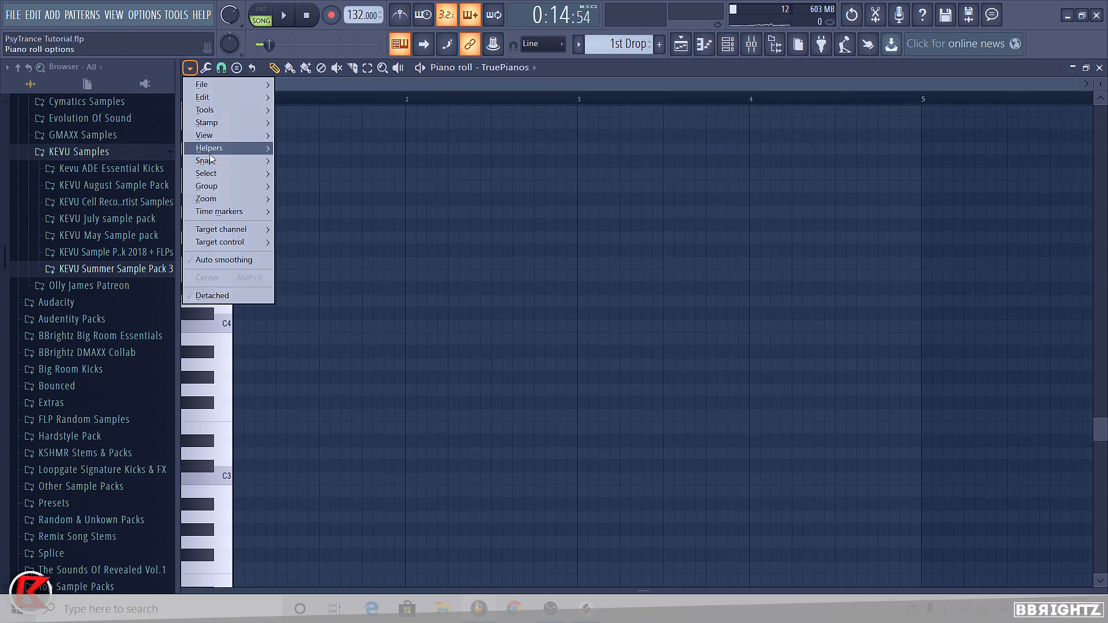
pyautogui.moveTo(217, 162)
pyautogui.click(294, 314)
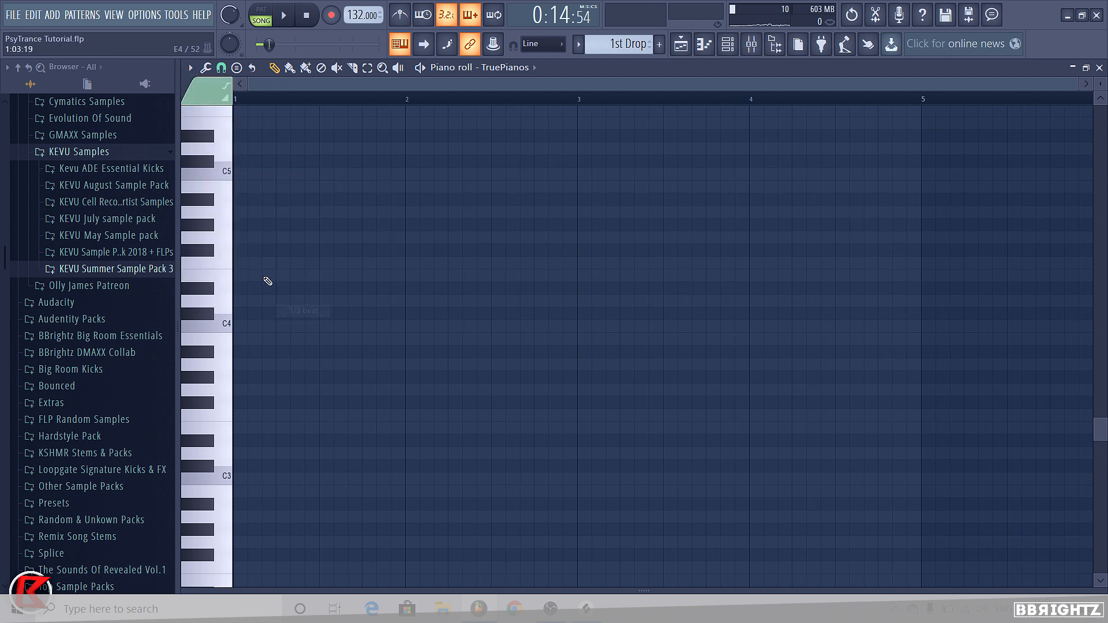
# Step: Mute Tracks 6, 7, 8 and 10 in the playlist
pyautogui.click(682, 42)
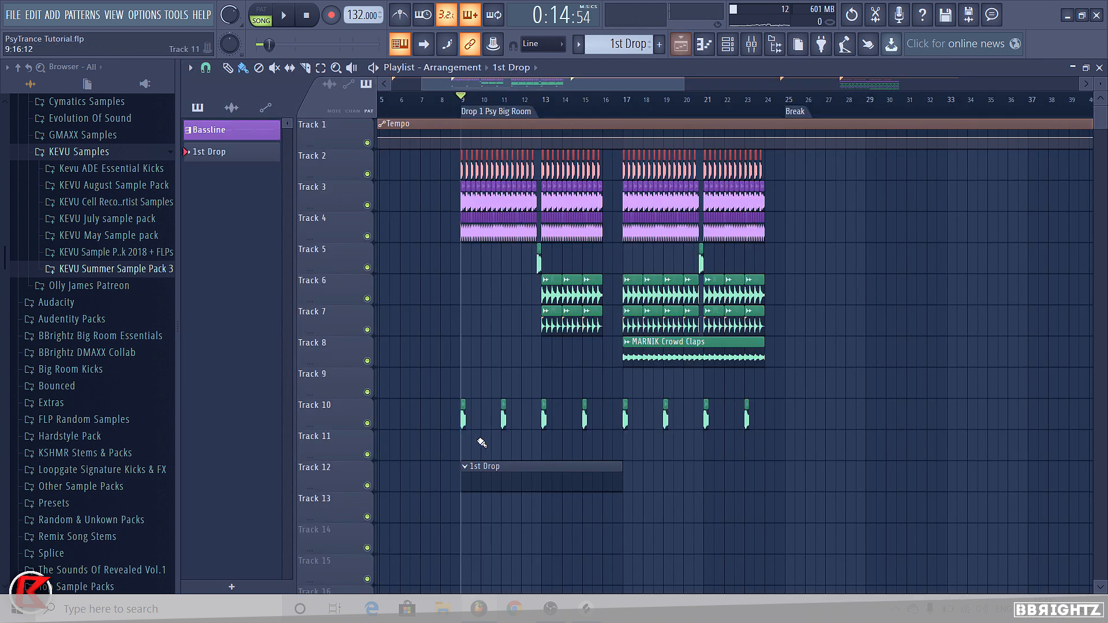
pyautogui.click(367, 424)
pyautogui.click(367, 299)
pyautogui.click(367, 330)
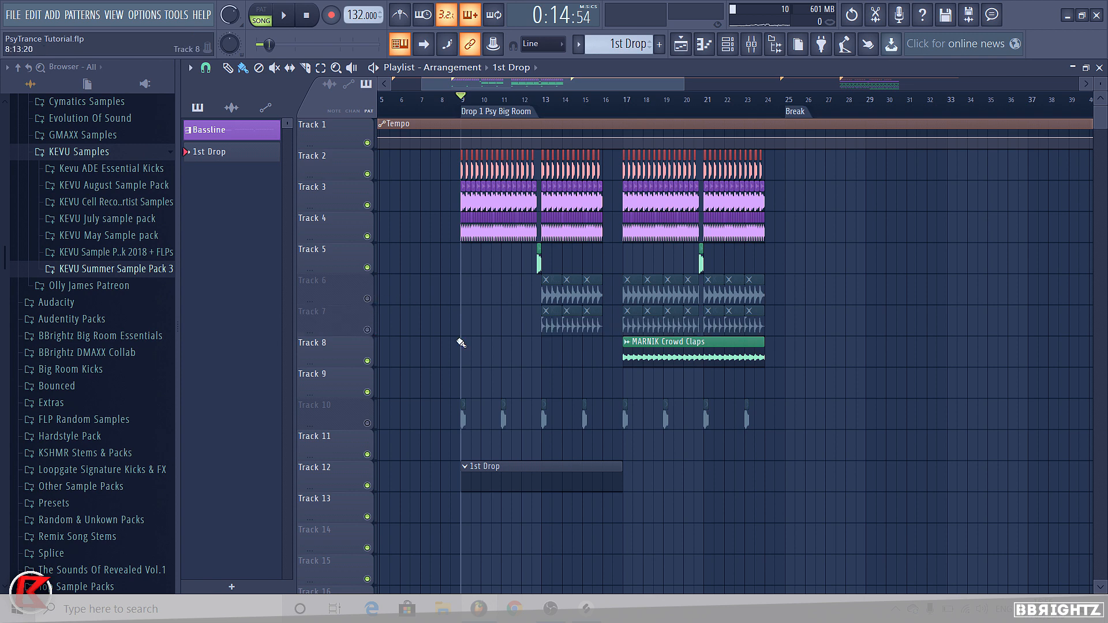
pyautogui.click(367, 361)
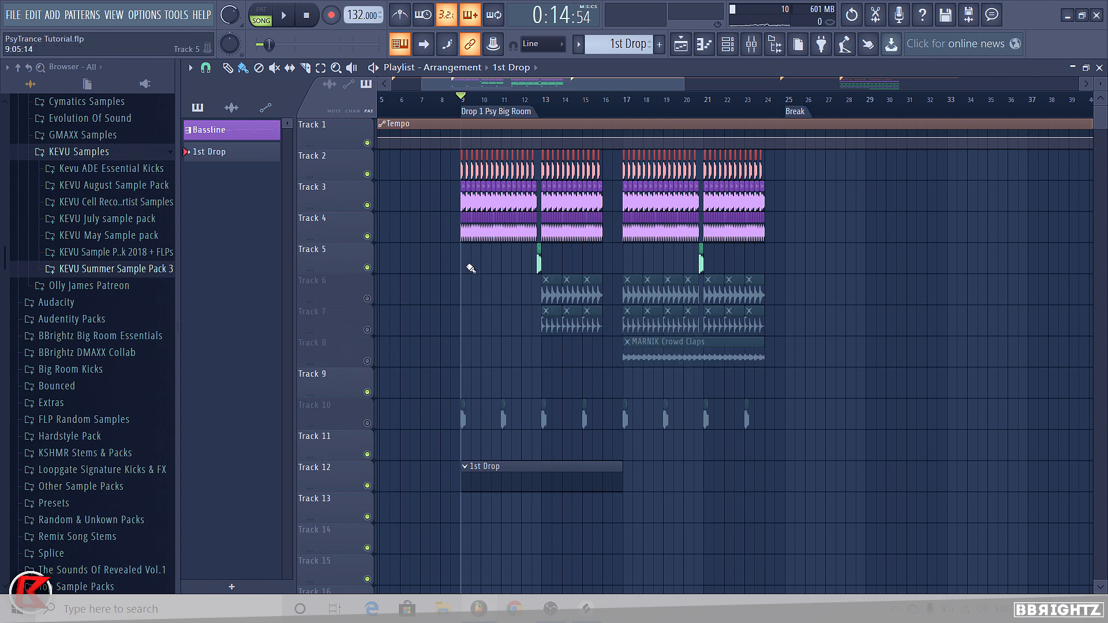
# Step: Draw three evenly spaced D#4 notes in bar 1 of the TruePianos piano roll and listen to them with the drop
pyautogui.click(705, 44)
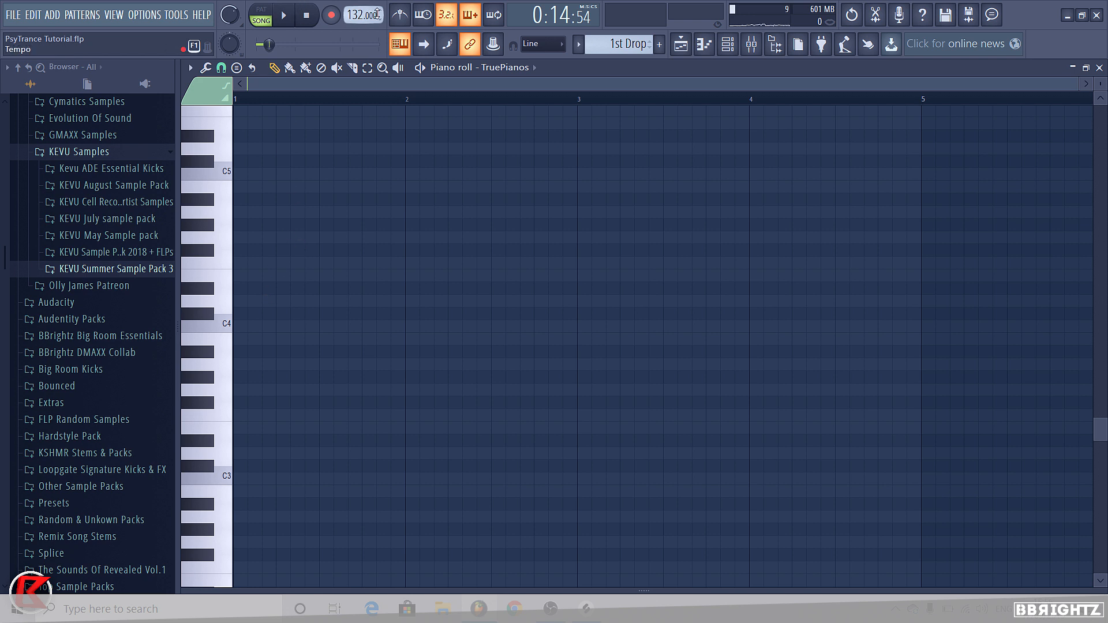
pyautogui.click(265, 288)
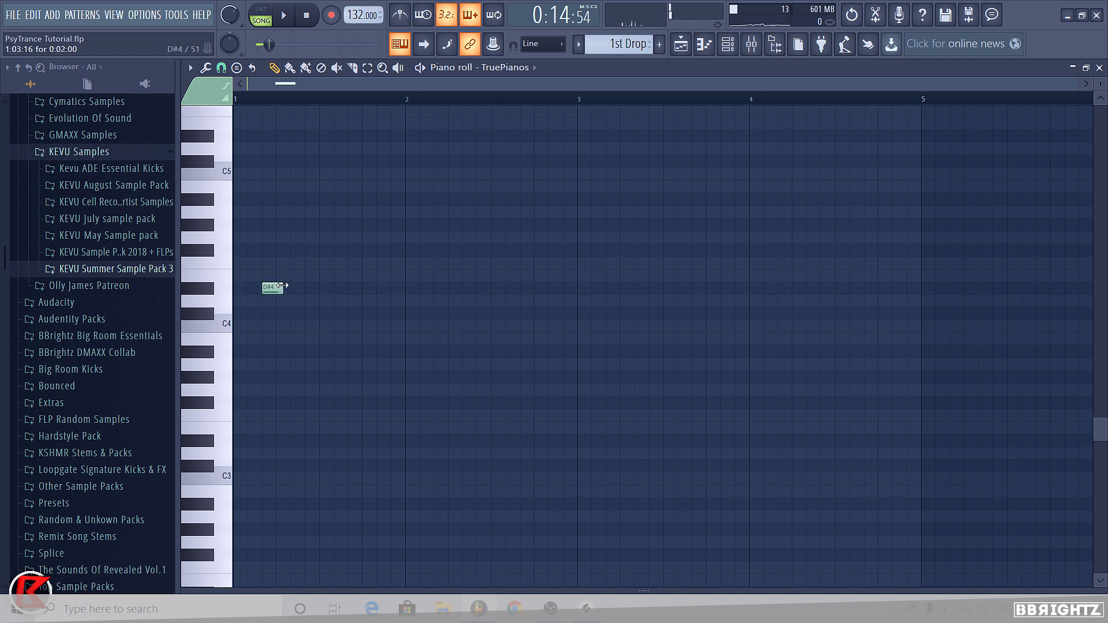
pyautogui.press('space')
pyautogui.click(297, 289)
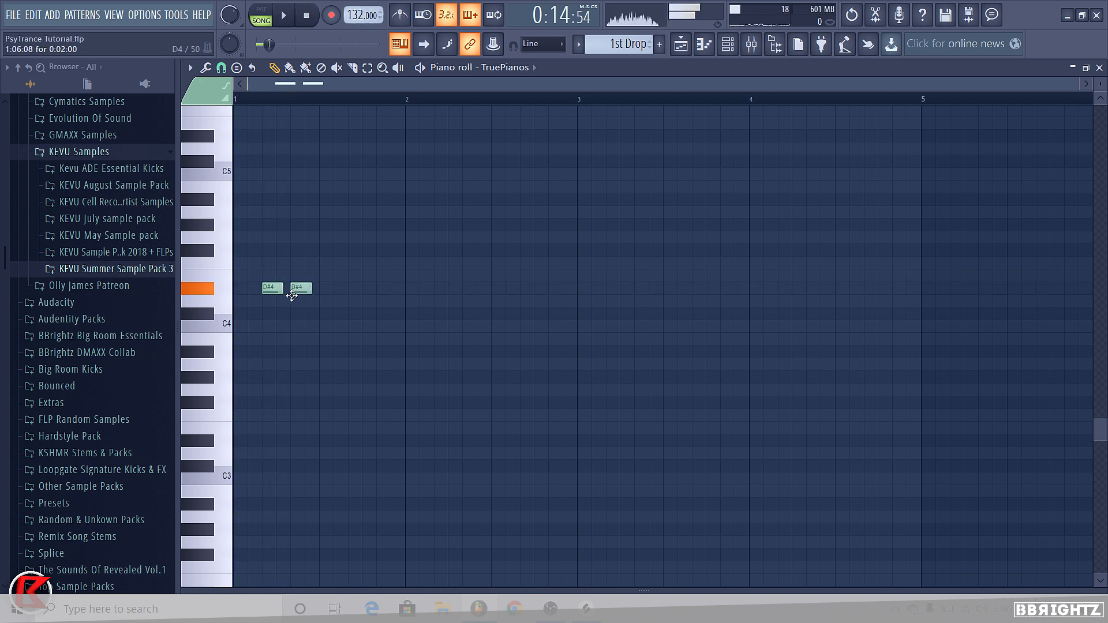
pyautogui.click(326, 288)
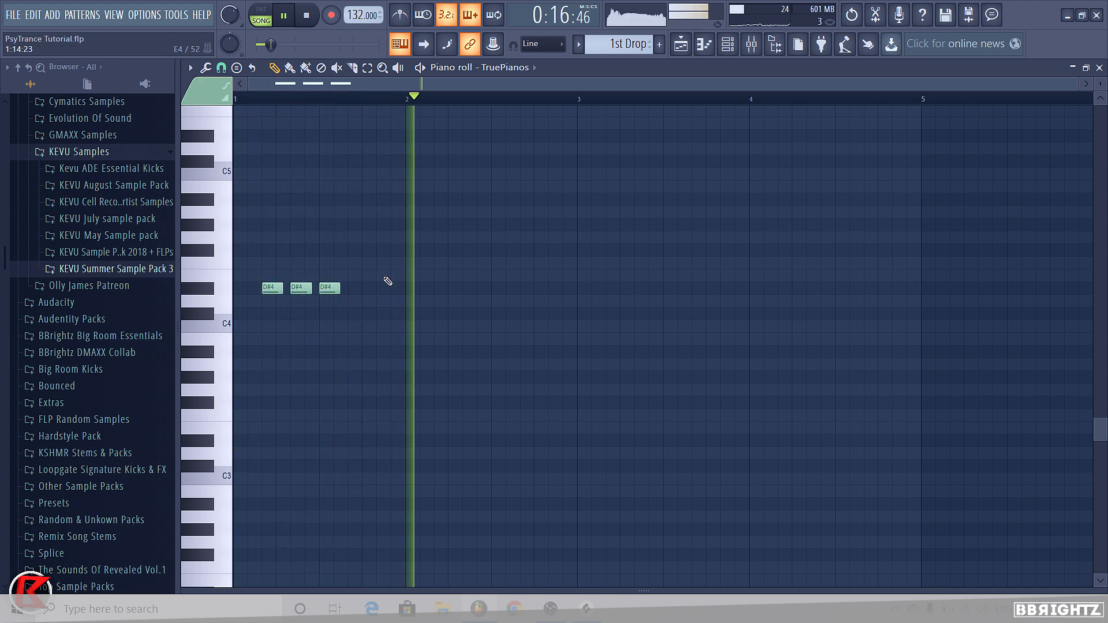
pyautogui.press('space')
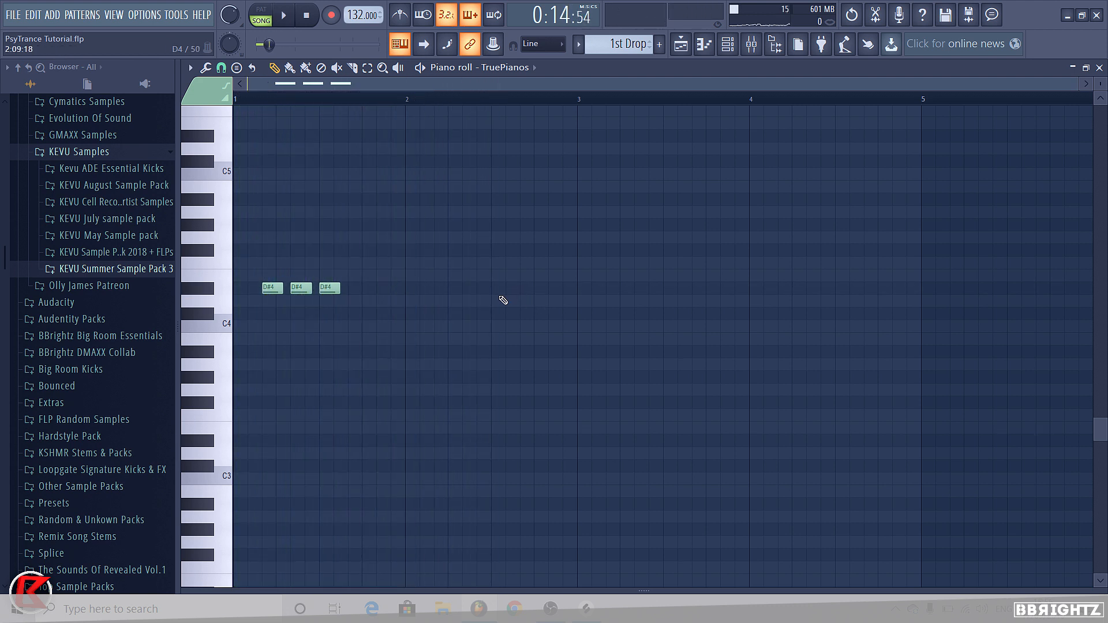
pyautogui.press('space')
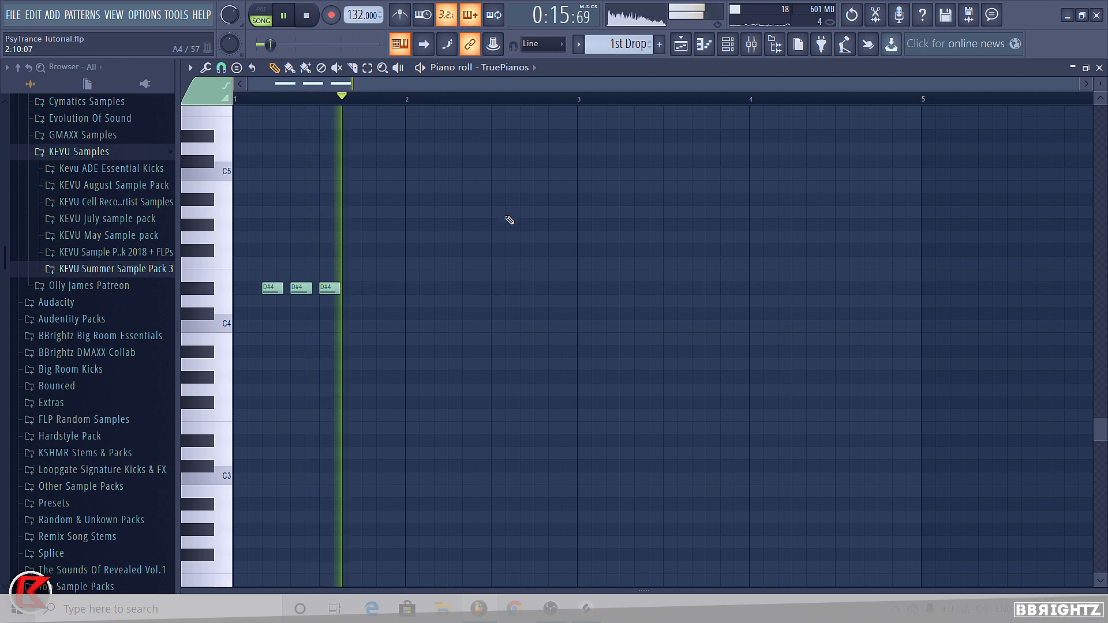
pyautogui.press('space')
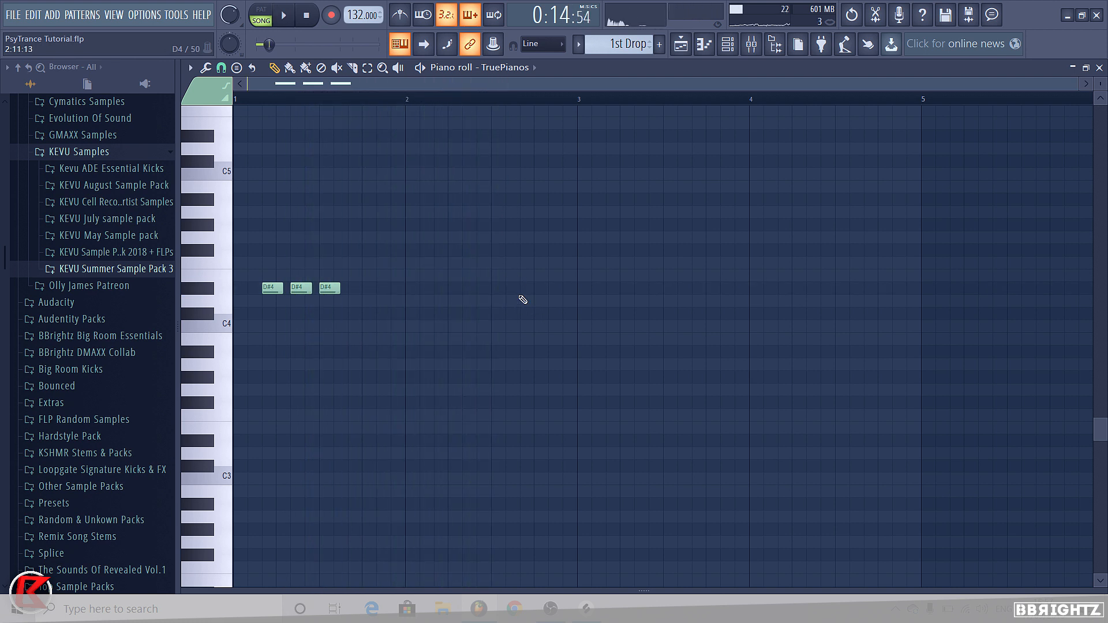
# Step: Add three D#4 notes in the second half of bar 2, shortening the first and third
pyautogui.press('space')
pyautogui.click(523, 290)
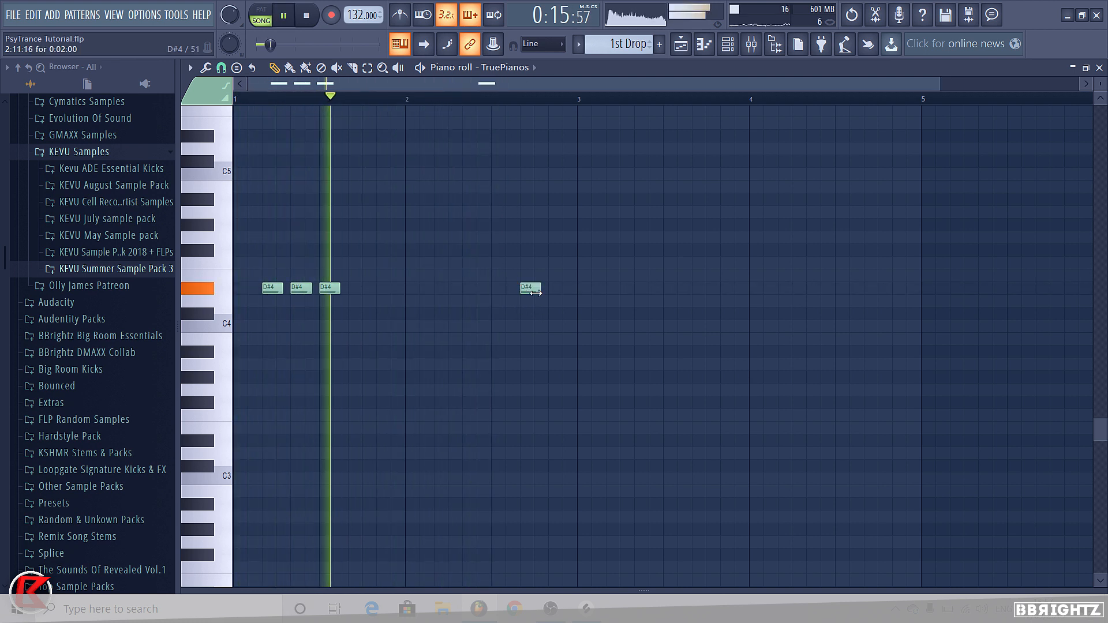
pyautogui.click(542, 289)
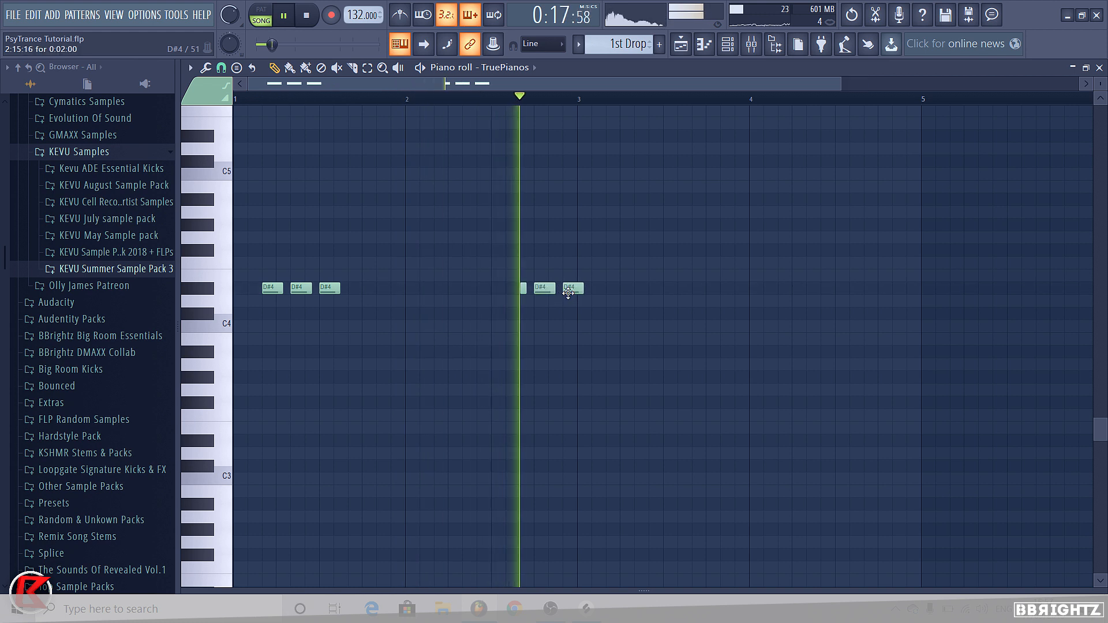
pyautogui.click(572, 288)
pyautogui.moveTo(592, 293); pyautogui.dragTo(569, 292)
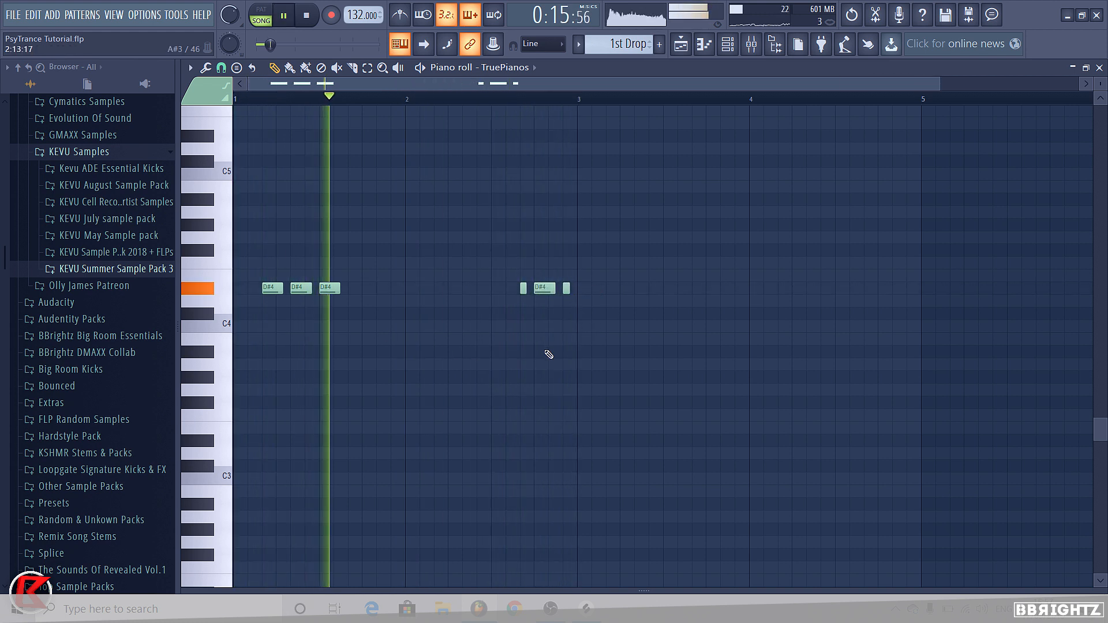
# Step: Select all notes of the two-bar phrase, copy them into bars 3 and 4, and deselect them
pyautogui.moveTo(593, 370); pyautogui.dragTo(59, 138)
pyautogui.moveTo(270, 286); pyautogui.dragTo(613, 284)
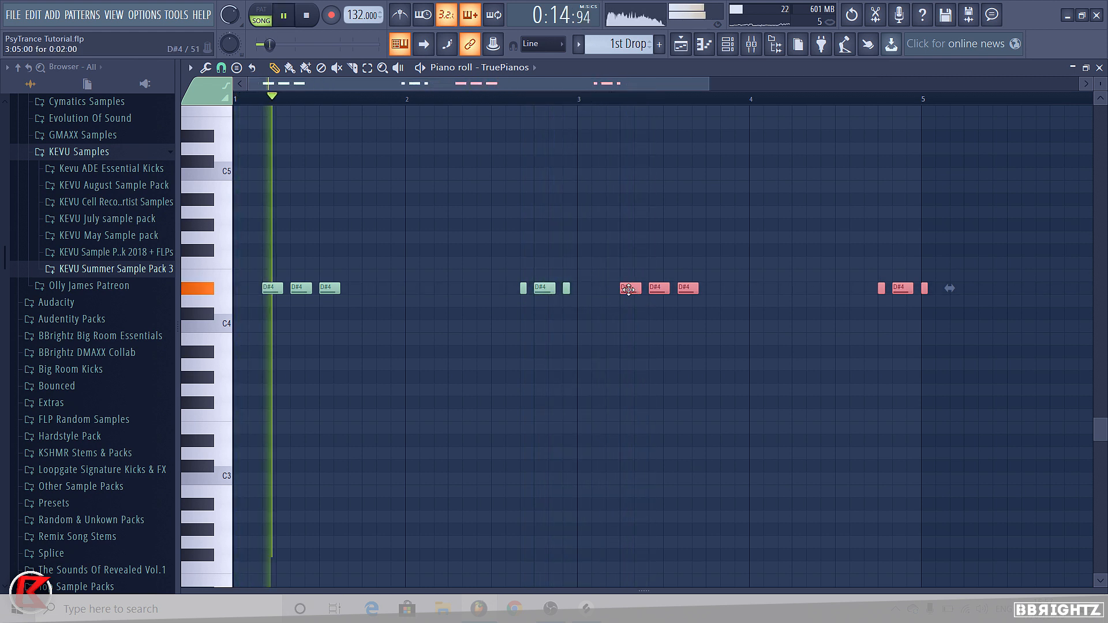
pyautogui.keyDown('ctrl'); pyautogui.click(629, 340); pyautogui.keyUp('ctrl')
pyautogui.scroll(-2, 539, 300)
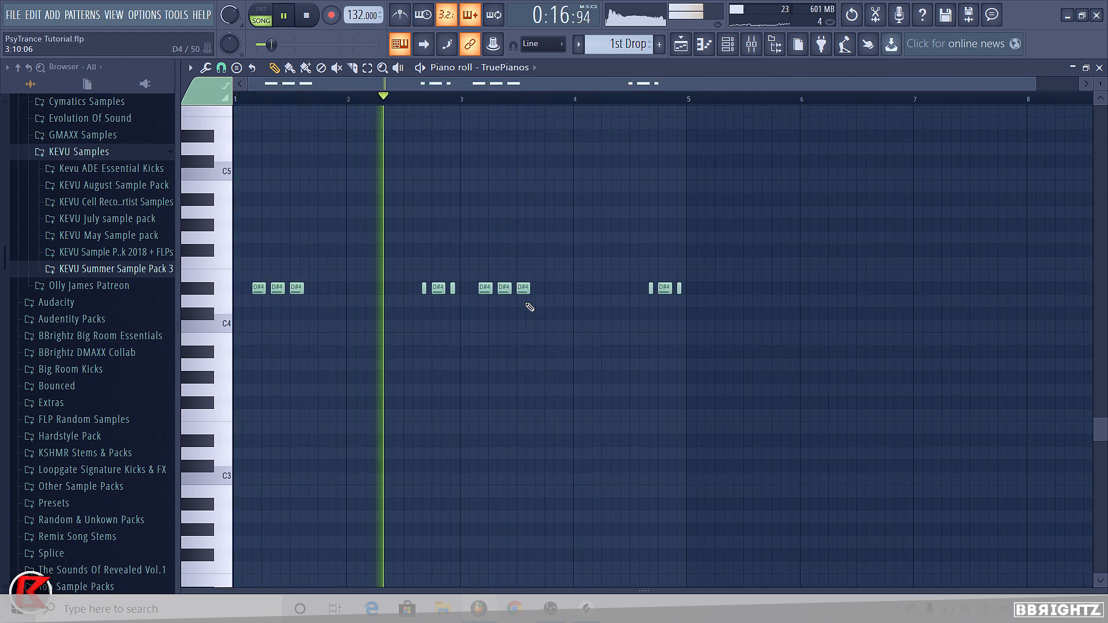
# Step: Transpose all the melody notes up one octave to D#5 and listen to the result
pyautogui.hotkey('ctrl', 'Up')
pyautogui.scroll(5, 537, 288)
pyautogui.scroll(2, 514, 348)
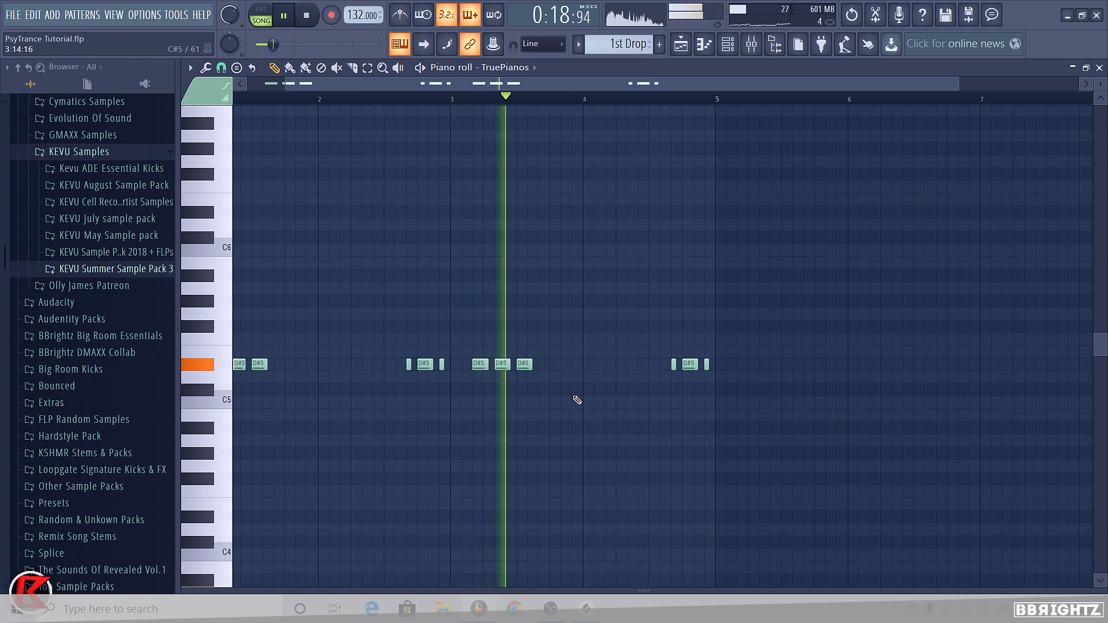
pyautogui.press('space')
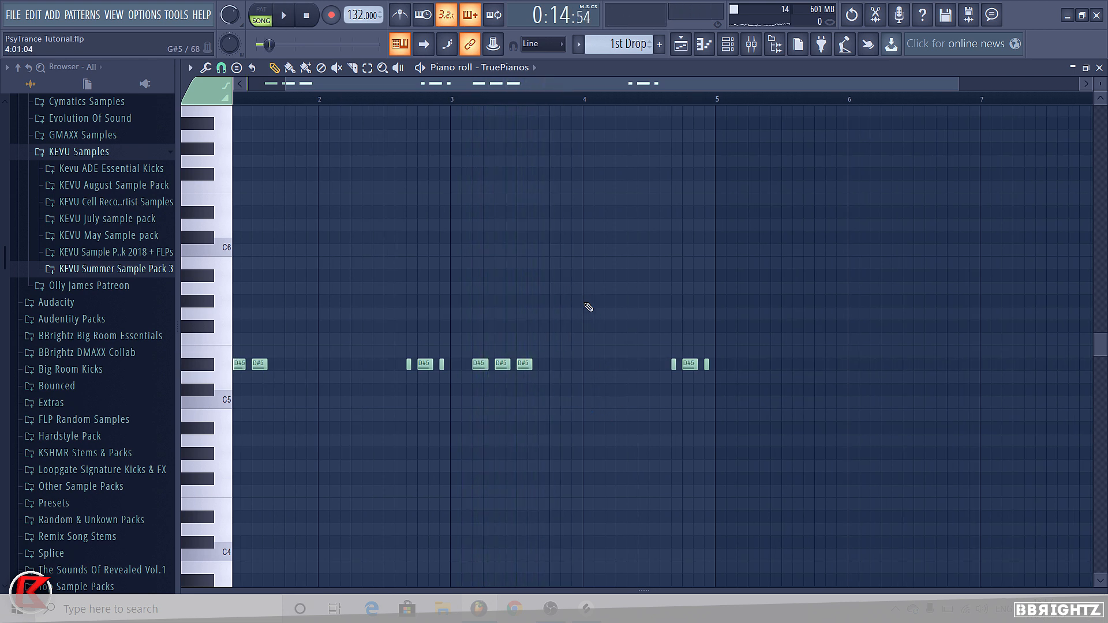
# Step: Try A#5, G5, G#5 and F#5 notes at the start of bar 4, deleting each trial note
pyautogui.click(585, 274)
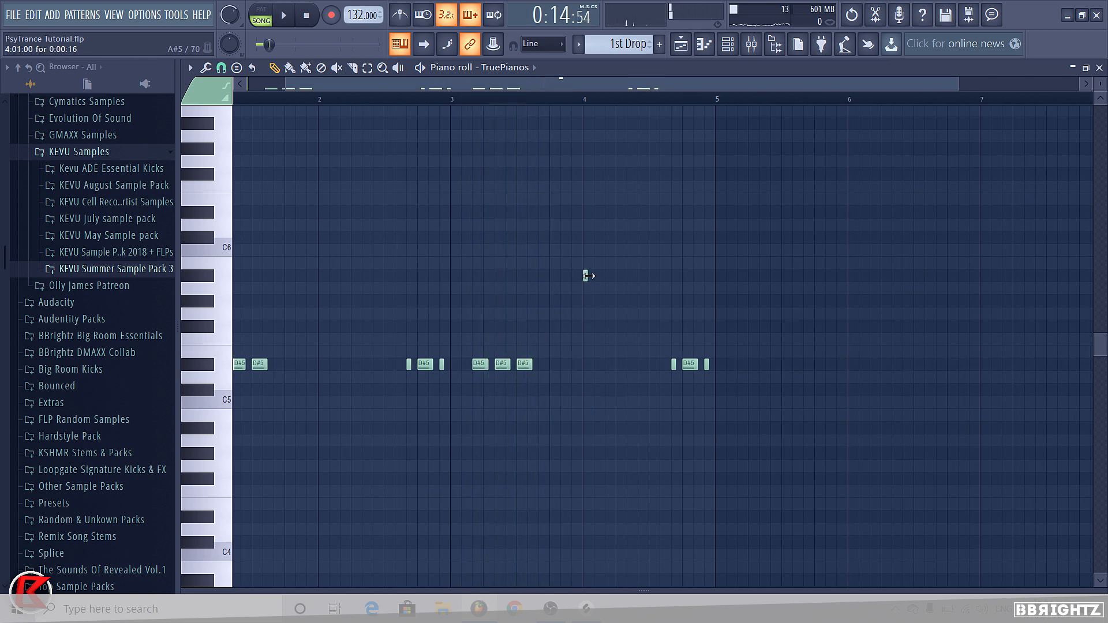
pyautogui.rightClick(586, 276)
pyautogui.click(585, 314)
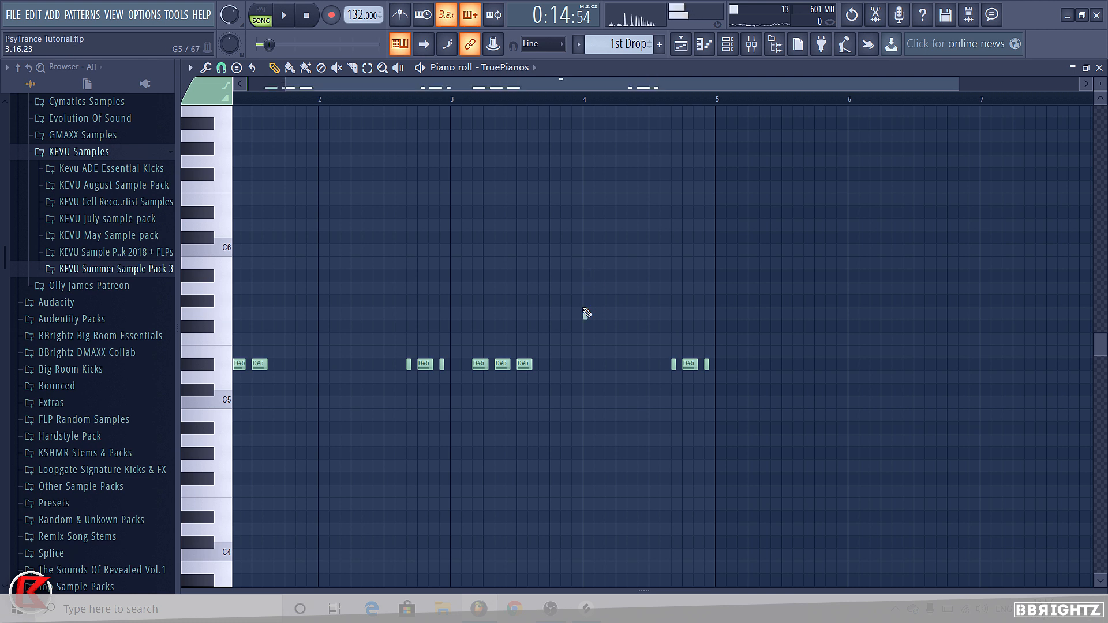
pyautogui.rightClick(586, 314)
pyautogui.click(585, 300)
pyautogui.rightClick(585, 300)
pyautogui.click(586, 328)
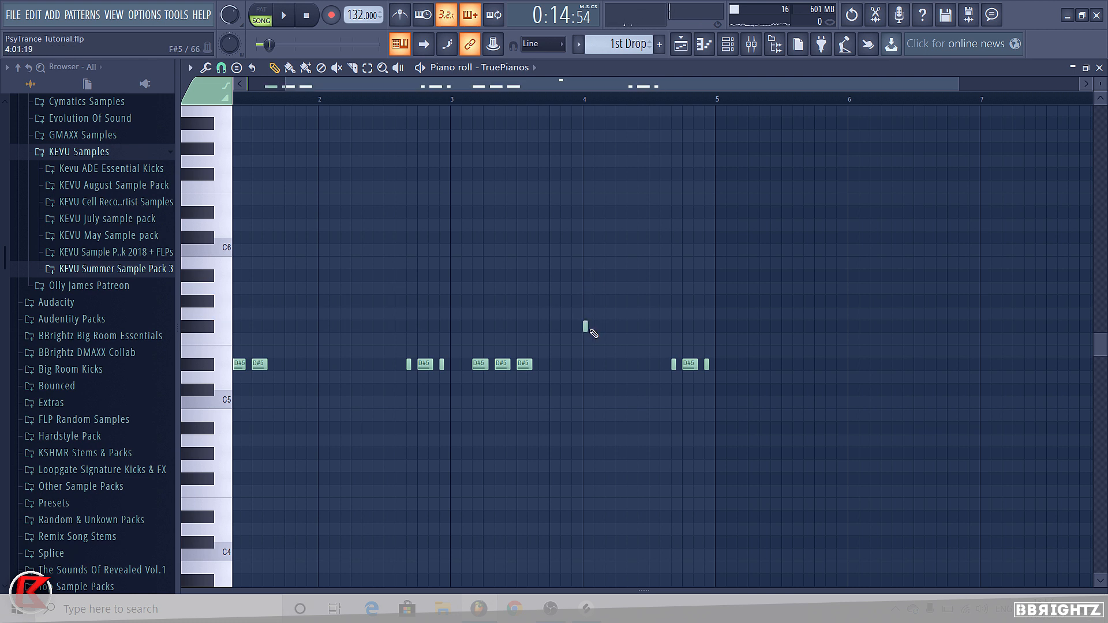
pyautogui.rightClick(586, 328)
# Step: Draw two short A#5 notes followed by two longer ones from the start of bar 4
pyautogui.press('space')
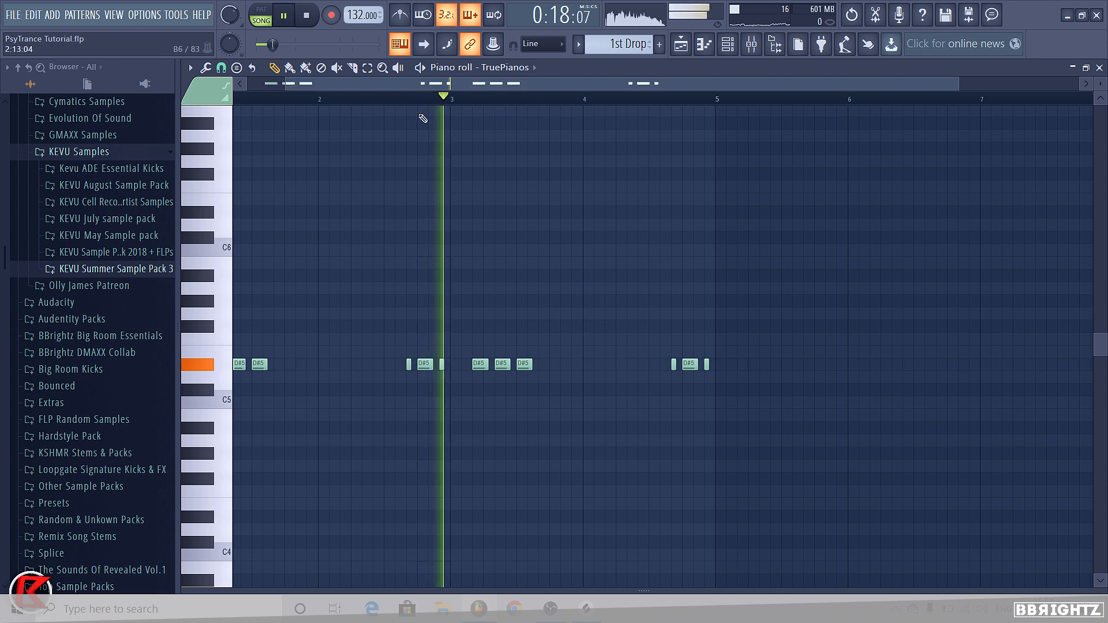
pyautogui.click(588, 276)
pyautogui.press('space')
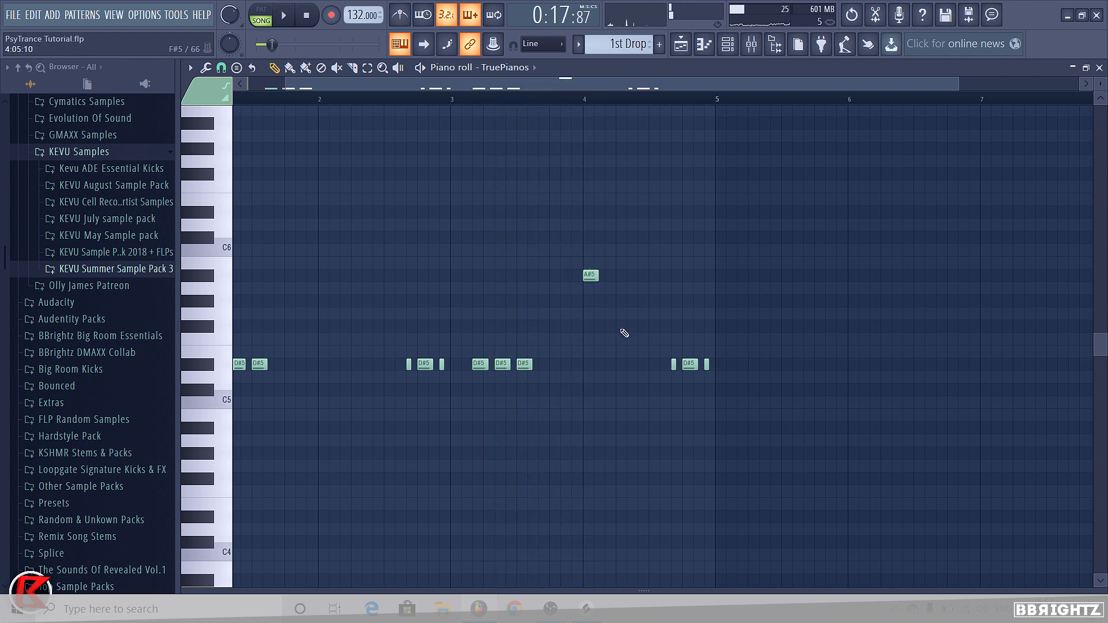
pyautogui.scroll(3, 611, 324)
pyautogui.moveTo(544, 277); pyautogui.dragTo(515, 280)
pyautogui.rightClick(496, 277)
pyautogui.click(518, 279)
pyautogui.click(536, 279)
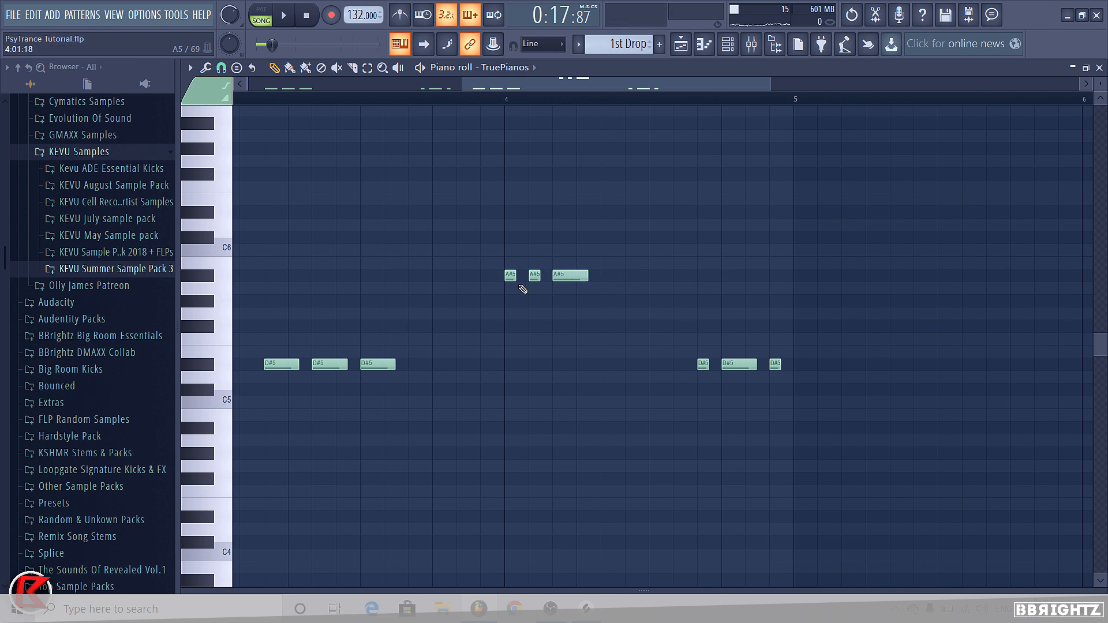
pyautogui.click(604, 276)
pyautogui.press('space')
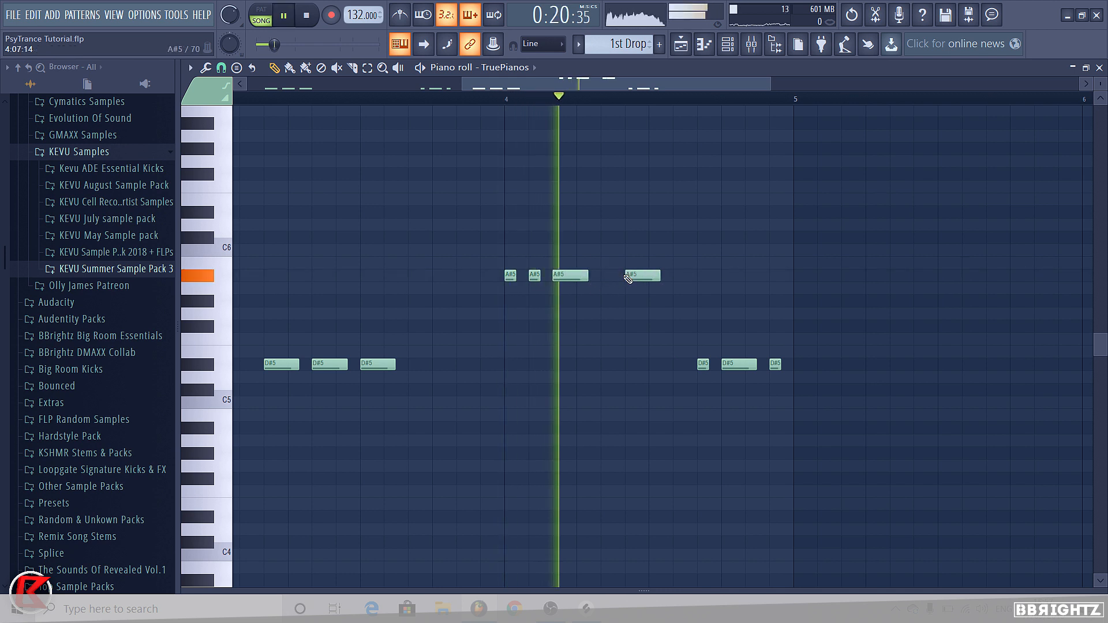
pyautogui.press('space')
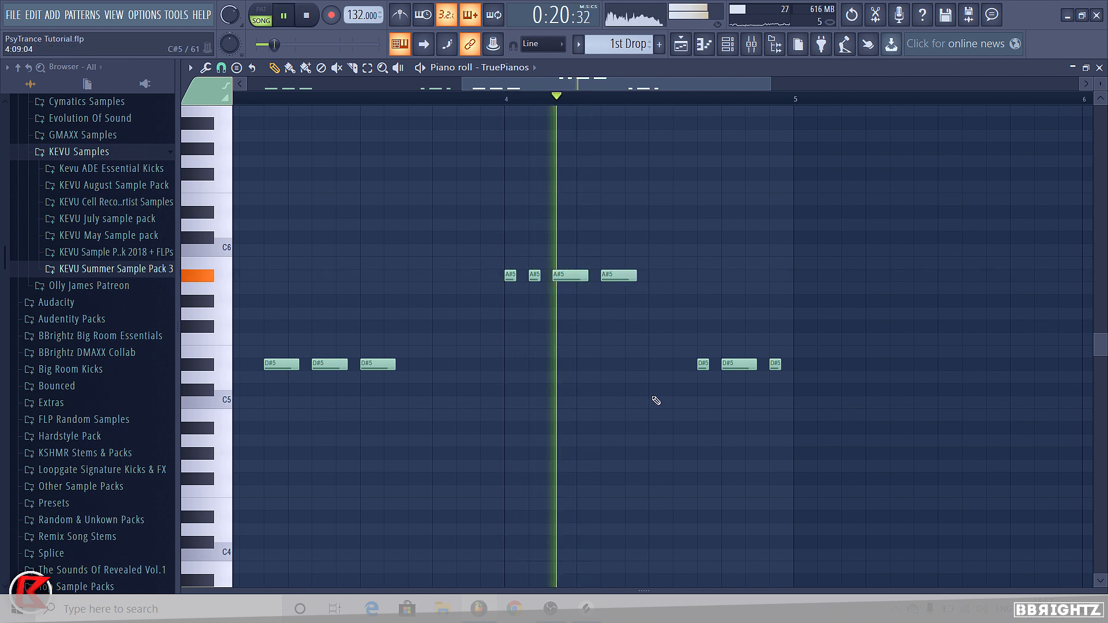
# Step: Try a C#5 and an F5 note after the last A#5 in bar 4, deleting each one
pyautogui.click(652, 392)
pyautogui.press('space')
pyautogui.rightClick(659, 393)
pyautogui.click(651, 342)
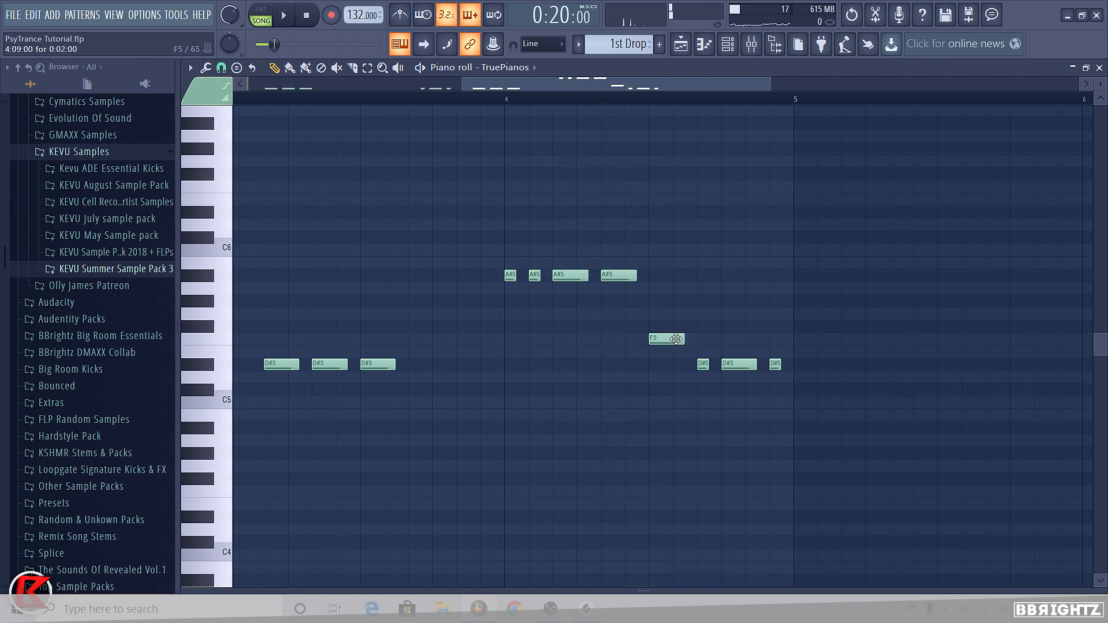
pyautogui.rightClick(651, 342)
pyautogui.press('space')
pyautogui.press('space')
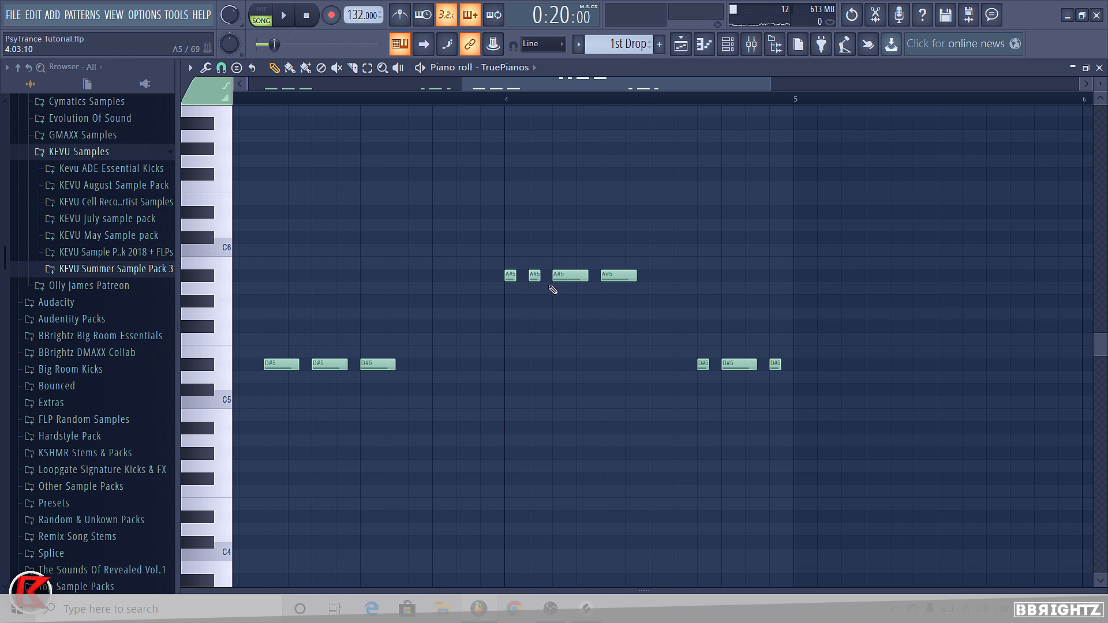
# Step: Replace the three D#5 notes at the end of bar 4 with two C#5 notes and one longer closing D#5
pyautogui.click(655, 392)
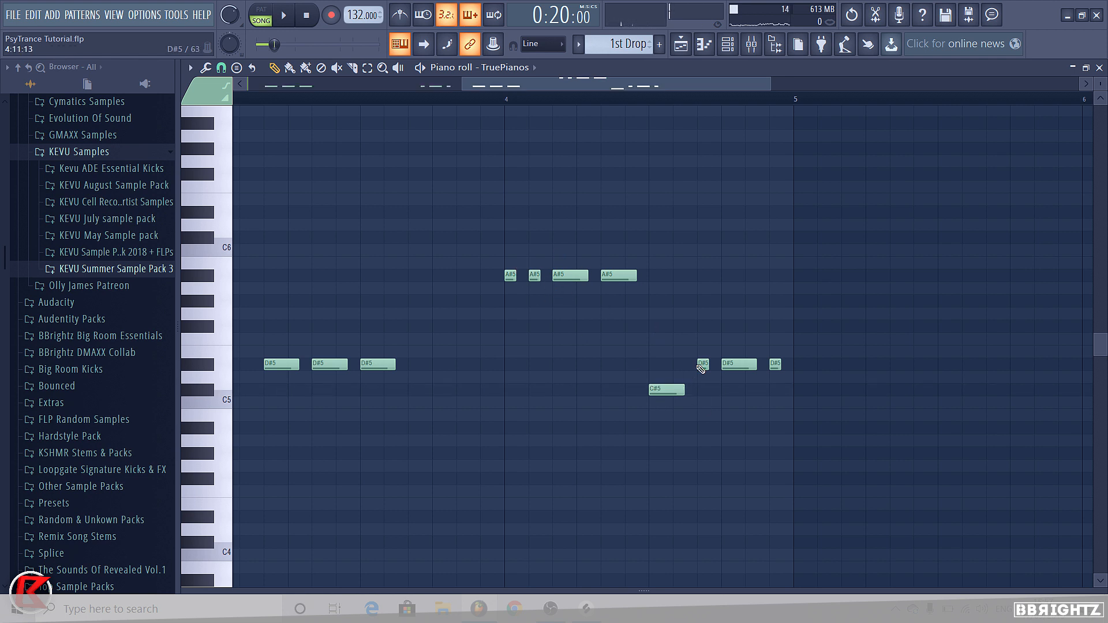
pyautogui.click(709, 391)
pyautogui.rightClick(775, 364)
pyautogui.rightClick(740, 364)
pyautogui.click(751, 364)
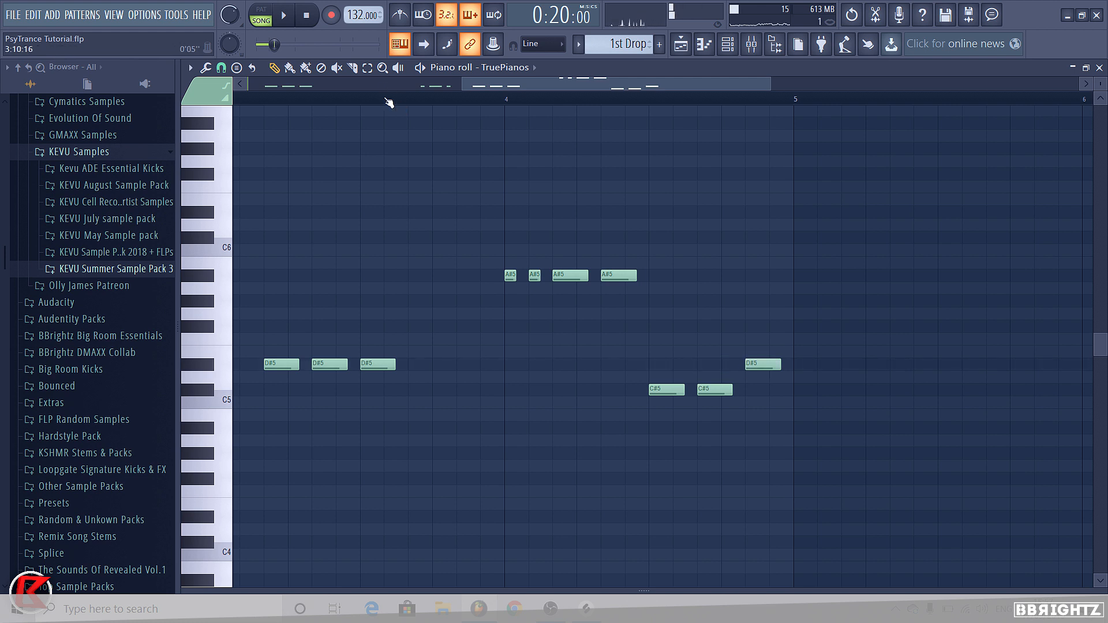
# Step: Return to the playlist and play the Drop 1 Psy Big Room section with the new melody
pyautogui.press('F5')
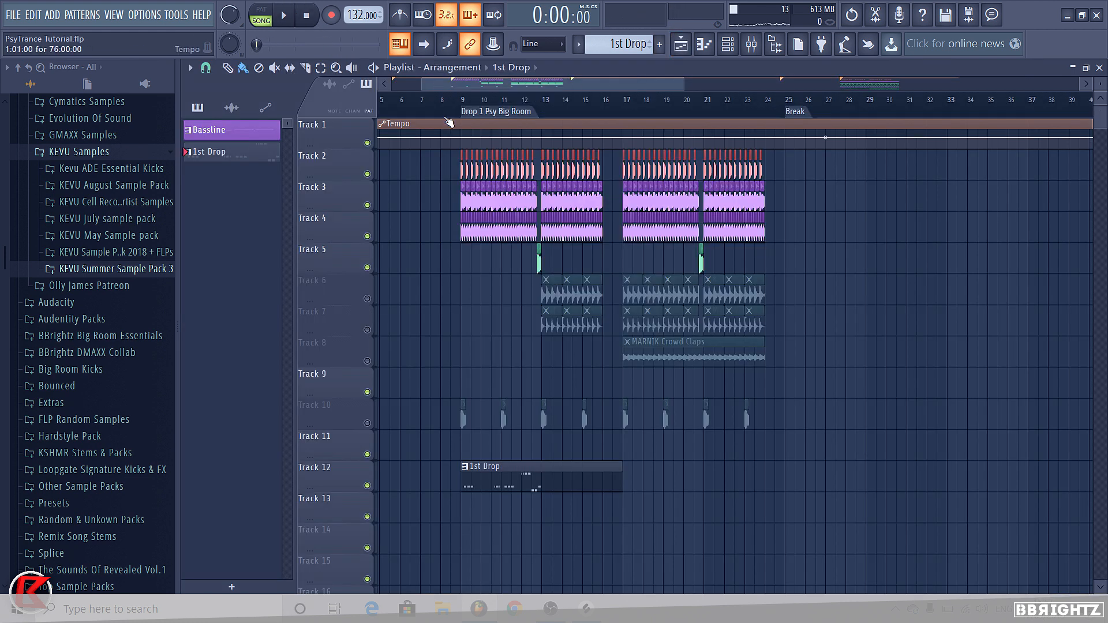
pyautogui.press('space')
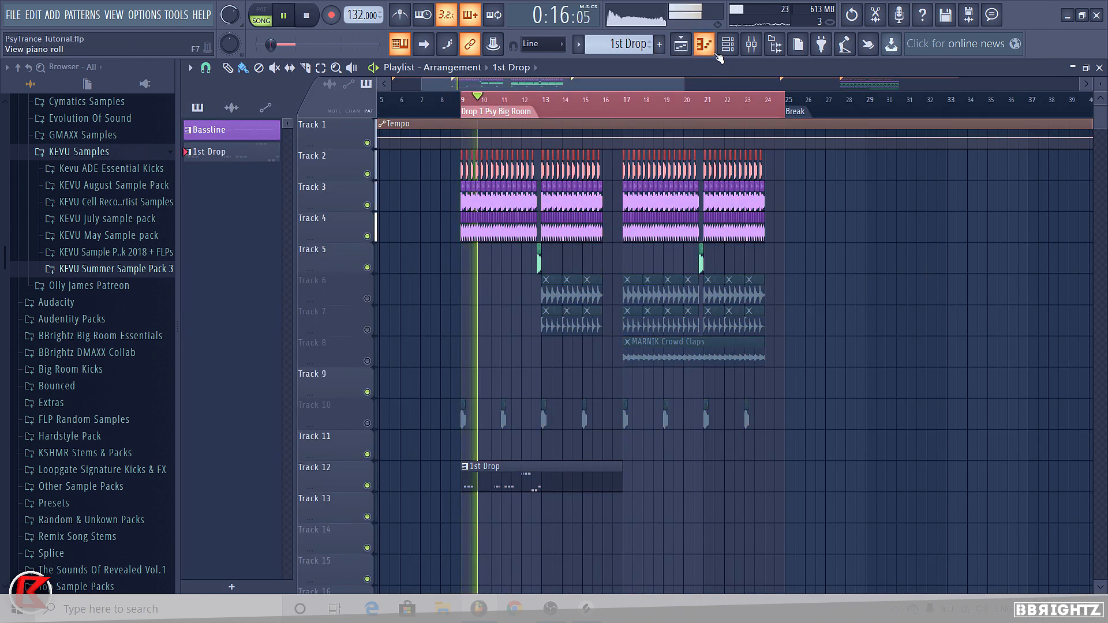
# Step: Add a second short D#5 note directly before the longer D#5 near the end of bar 2 in the 1st Drop melody
pyautogui.press('F5')
pyautogui.scroll(-5, 622, 331)
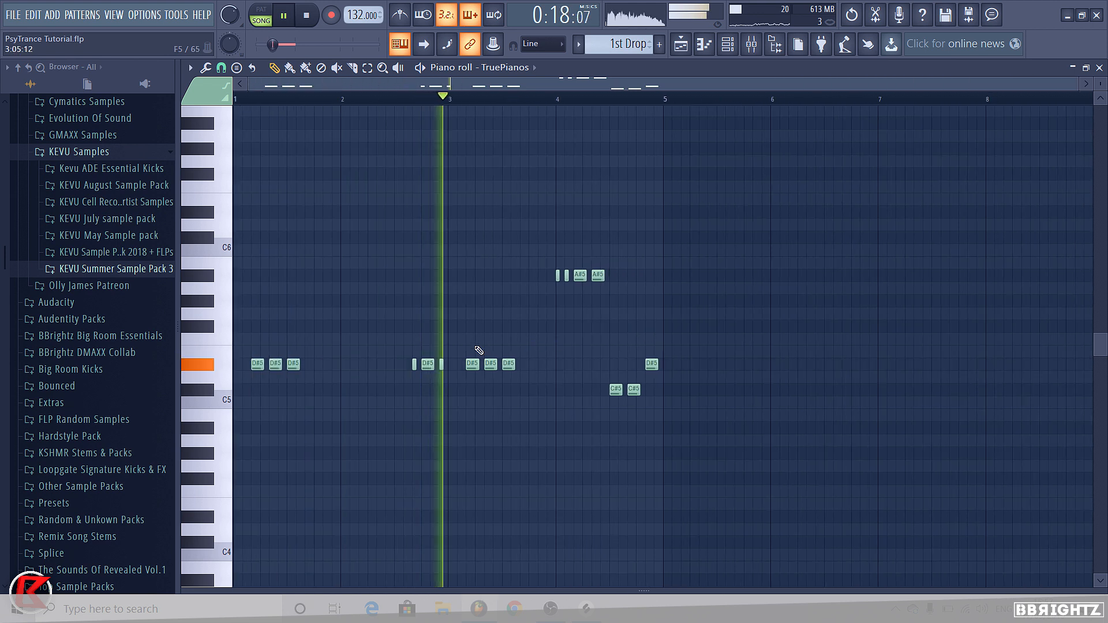
pyautogui.scroll(5, 429, 388)
pyautogui.scroll(4, 439, 397)
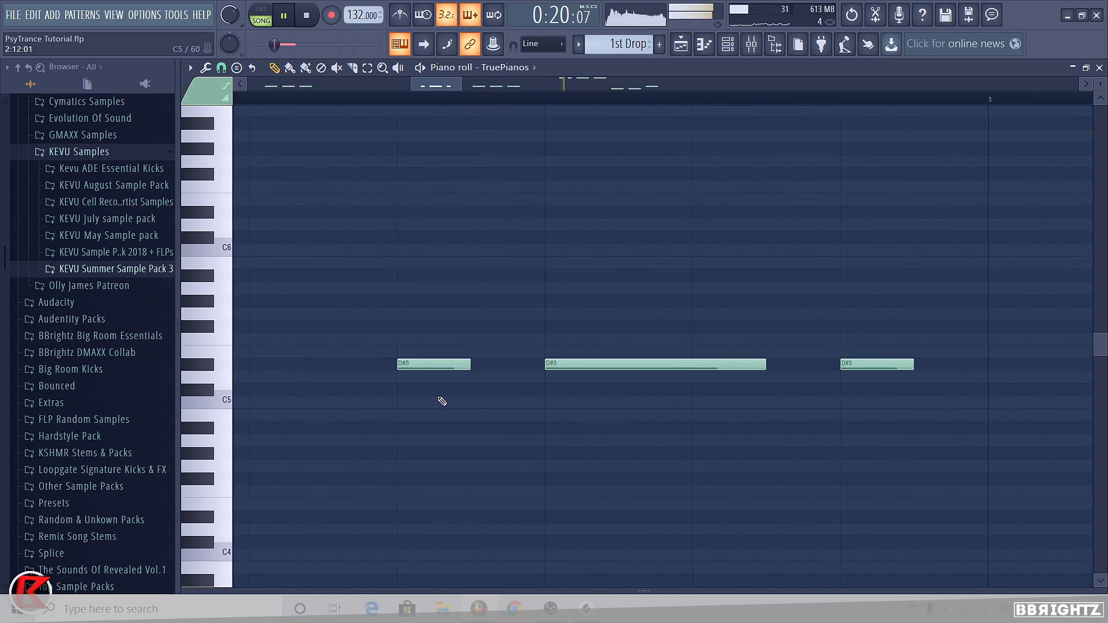
pyautogui.moveTo(453, 403); pyautogui.dragTo(456, 366)
pyautogui.keyDown('ctrl'); pyautogui.click(449, 380); pyautogui.keyUp('ctrl')
pyautogui.keyDown('ctrl'); pyautogui.click(495, 392); pyautogui.keyUp('ctrl')
pyautogui.press('space')
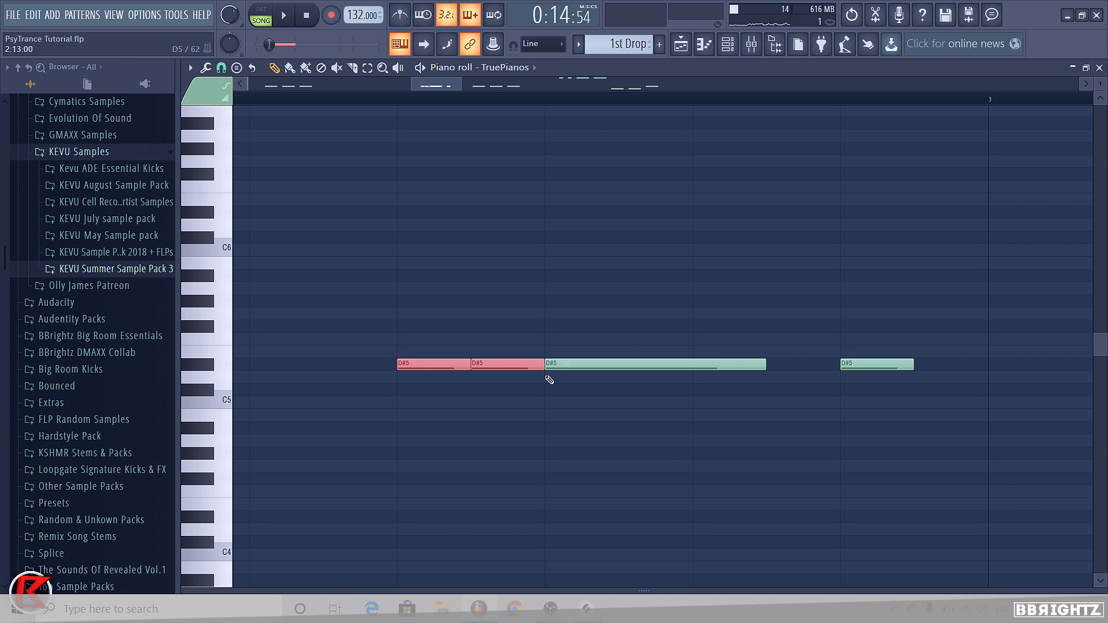
# Step: Shorten the two D#5 notes leading into the longer D#5 in bar 2 to roughly half length and play the melody through bar 4
pyautogui.keyDown('ctrl'); pyautogui.click(488, 426); pyautogui.keyUp('ctrl')
pyautogui.moveTo(428, 365); pyautogui.dragTo(402, 364)
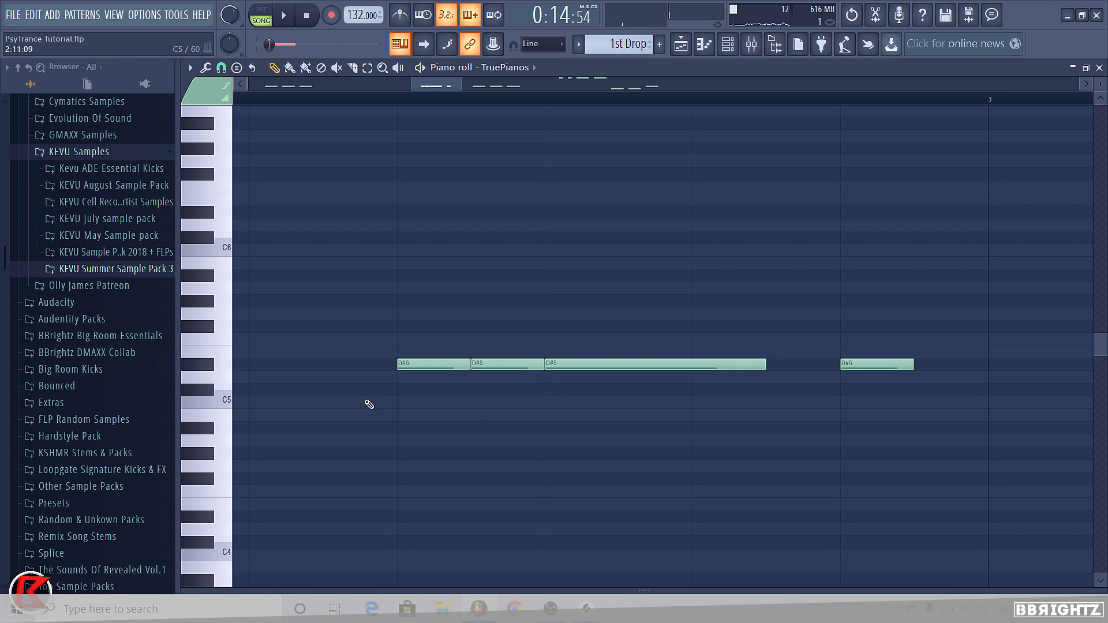
pyautogui.keyDown('ctrl'); pyautogui.moveTo(487, 417); pyautogui.dragTo(320, 227); pyautogui.keyUp('ctrl')
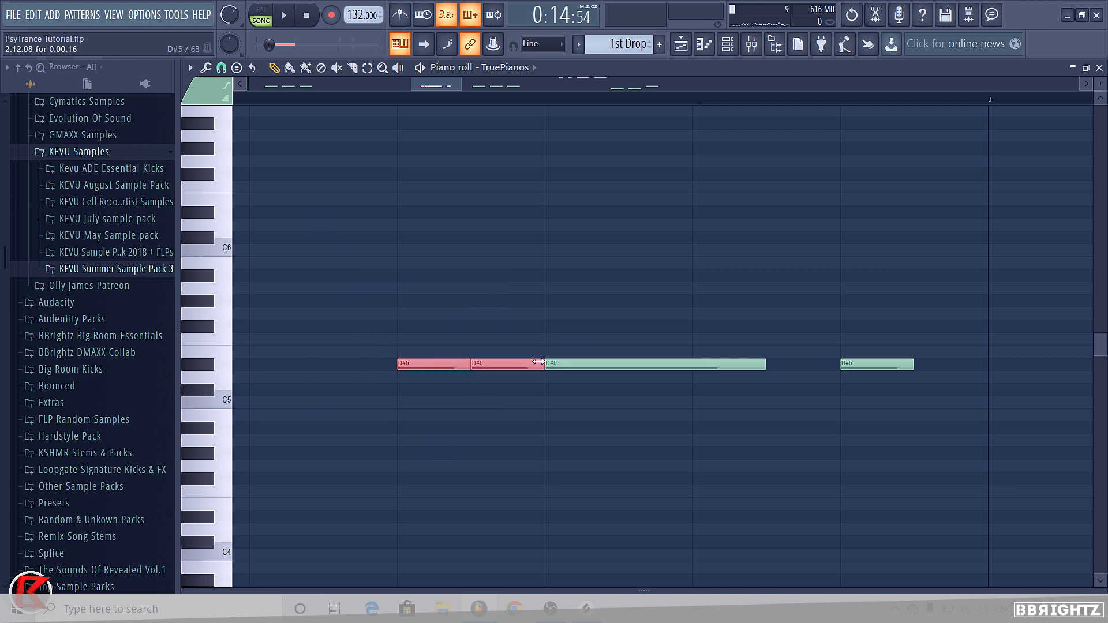
pyautogui.moveTo(538, 362); pyautogui.dragTo(516, 366)
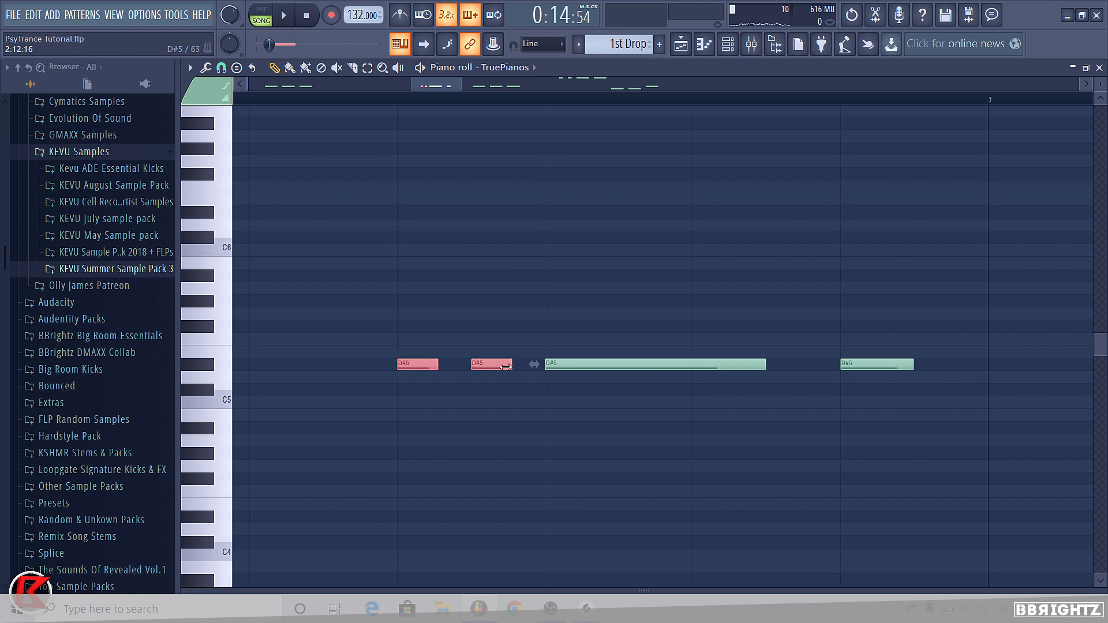
pyautogui.press('space')
pyautogui.scroll(-5, 544, 360)
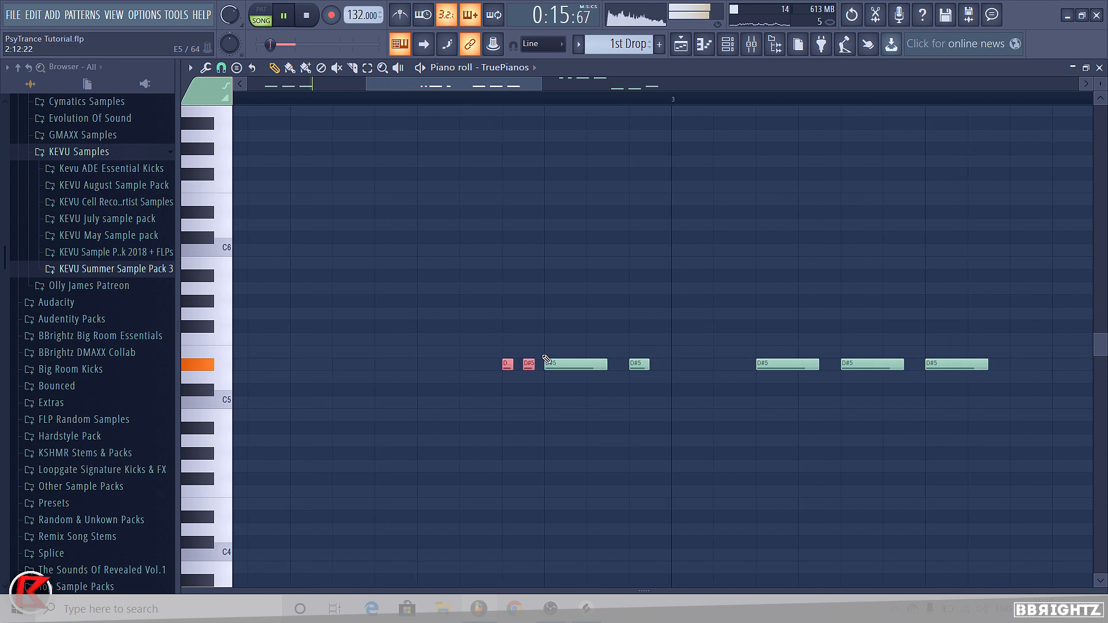
pyautogui.scroll(-4, 530, 401)
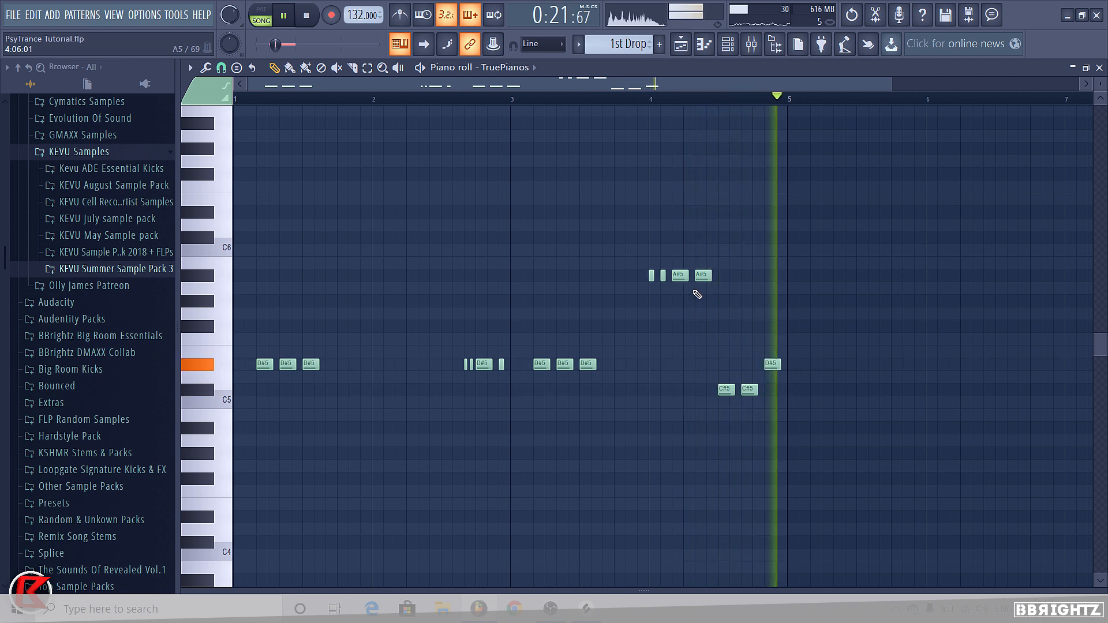
pyautogui.press('space')
pyautogui.moveTo(806, 421); pyautogui.dragTo(631, 244)
pyautogui.rightClick(734, 291)
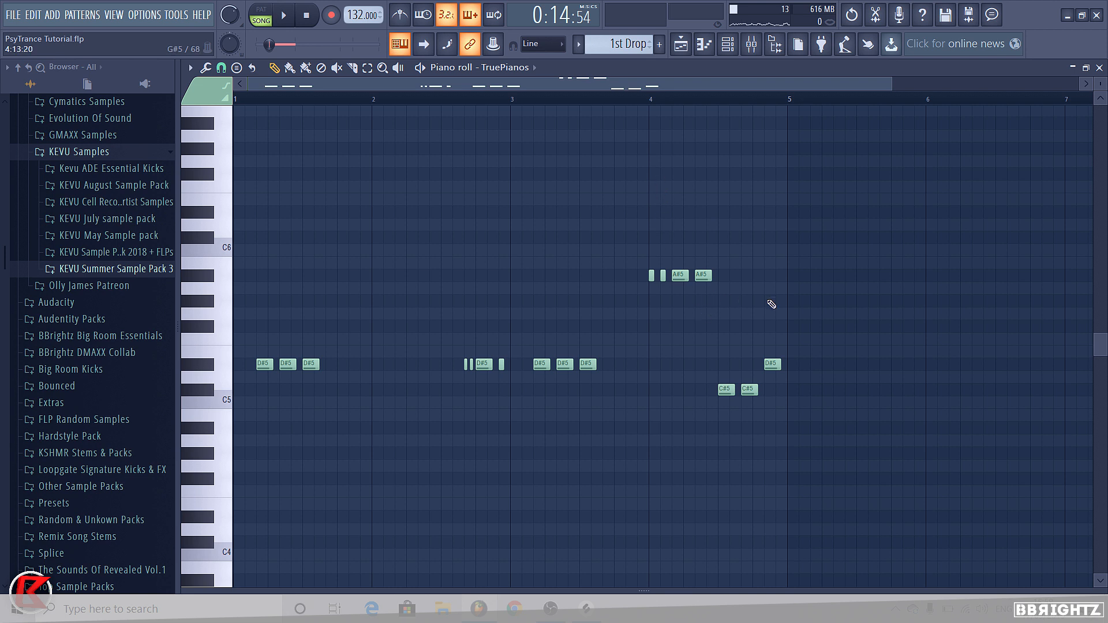
pyautogui.scroll(3, 772, 304)
pyautogui.keyDown('ctrl'); pyautogui.scroll(1, 816, 310); pyautogui.keyUp('ctrl')
pyautogui.keyDown('ctrl'); pyautogui.scroll(1, 715, 413); pyautogui.keyUp('ctrl')
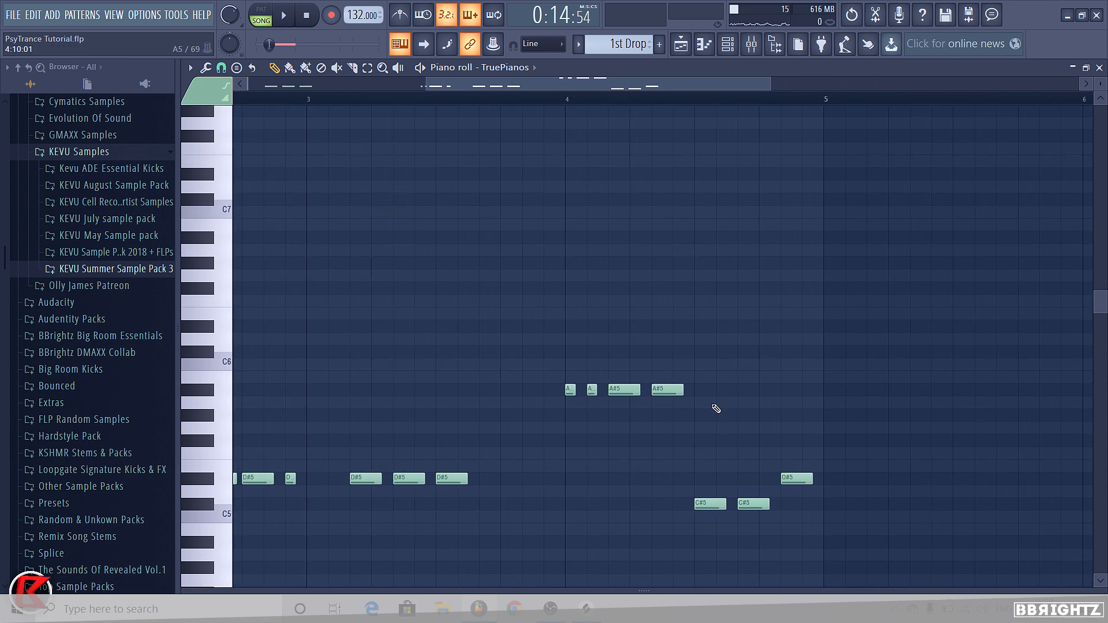
pyautogui.moveTo(712, 410); pyautogui.dragTo(470, 357)
pyautogui.keyDown('ctrl'); pyautogui.scroll(-2, 614, 404); pyautogui.keyUp('ctrl')
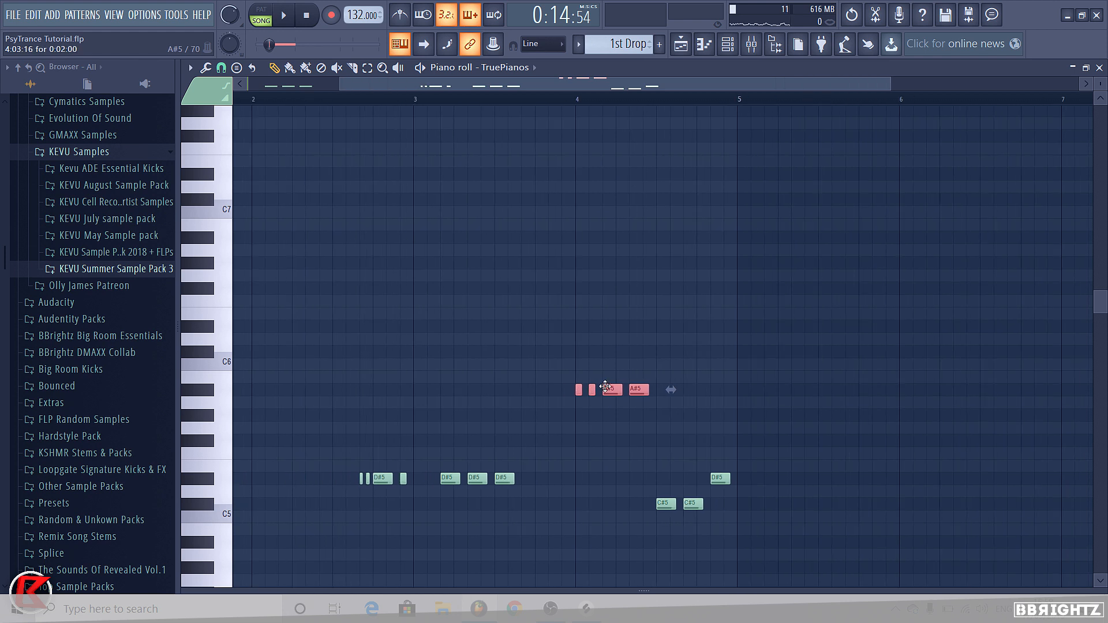
pyautogui.keyDown('ctrl'); pyautogui.scroll(-2, 462, 241); pyautogui.keyUp('ctrl')
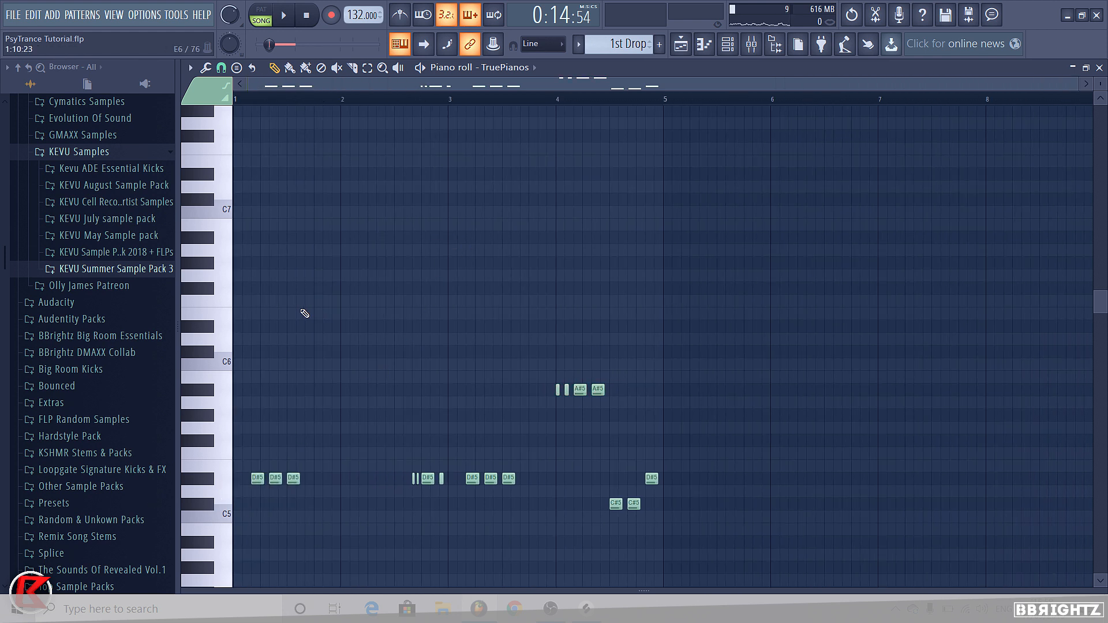
# Step: Stack the scale notes D#6, F6, F#6, G#6, A#6, B6, C#7 and D#7 at the start of bar 1
pyautogui.click(237, 327)
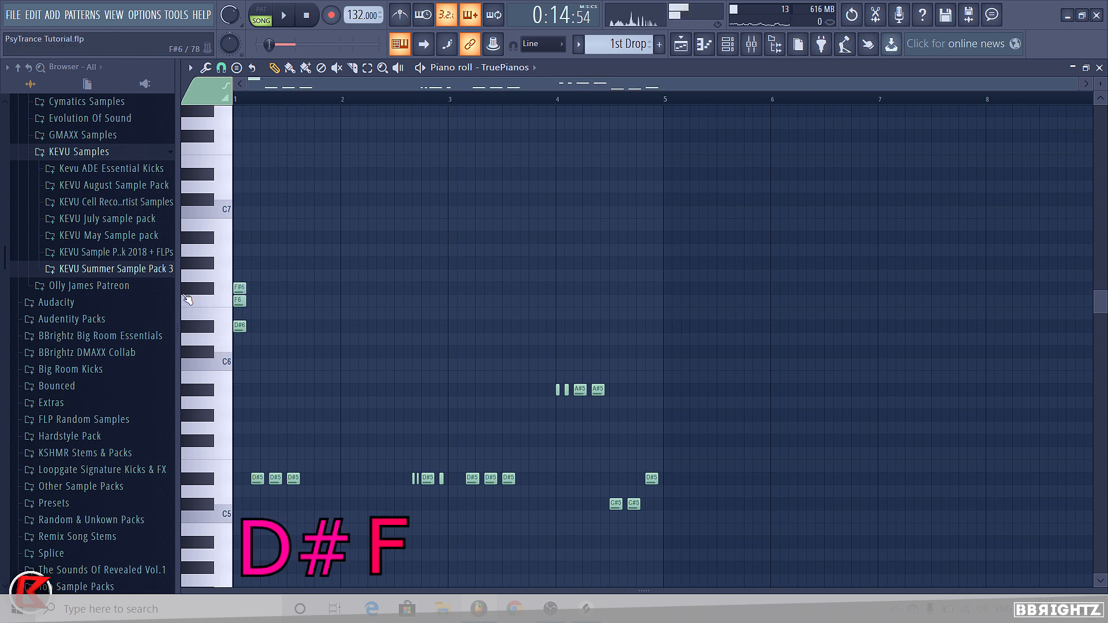
pyautogui.click(239, 263)
pyautogui.click(237, 238)
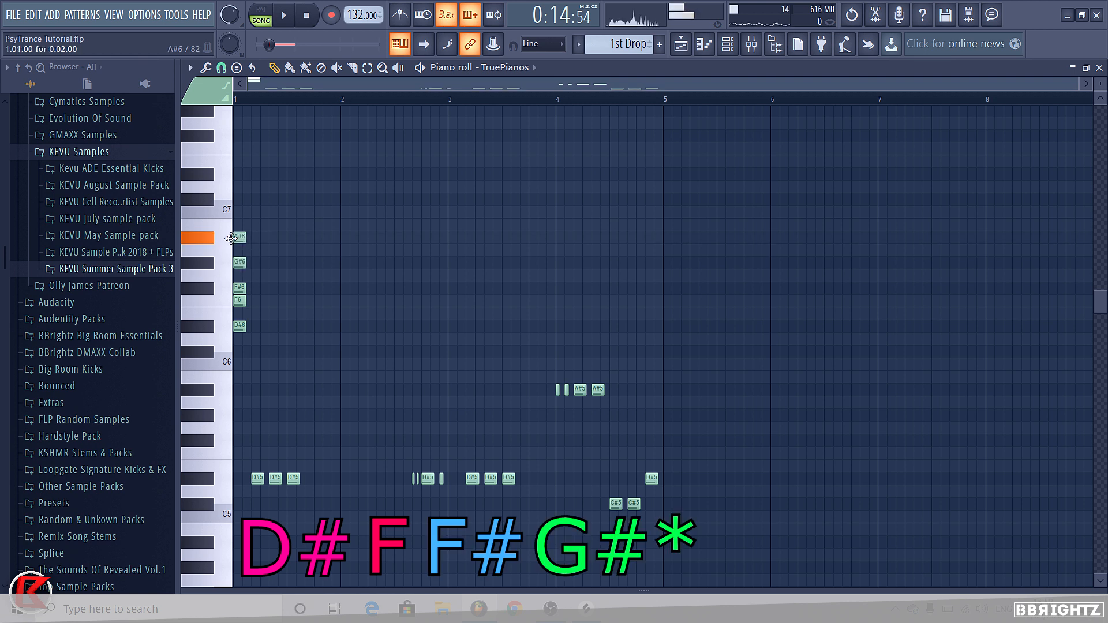
pyautogui.click(234, 224)
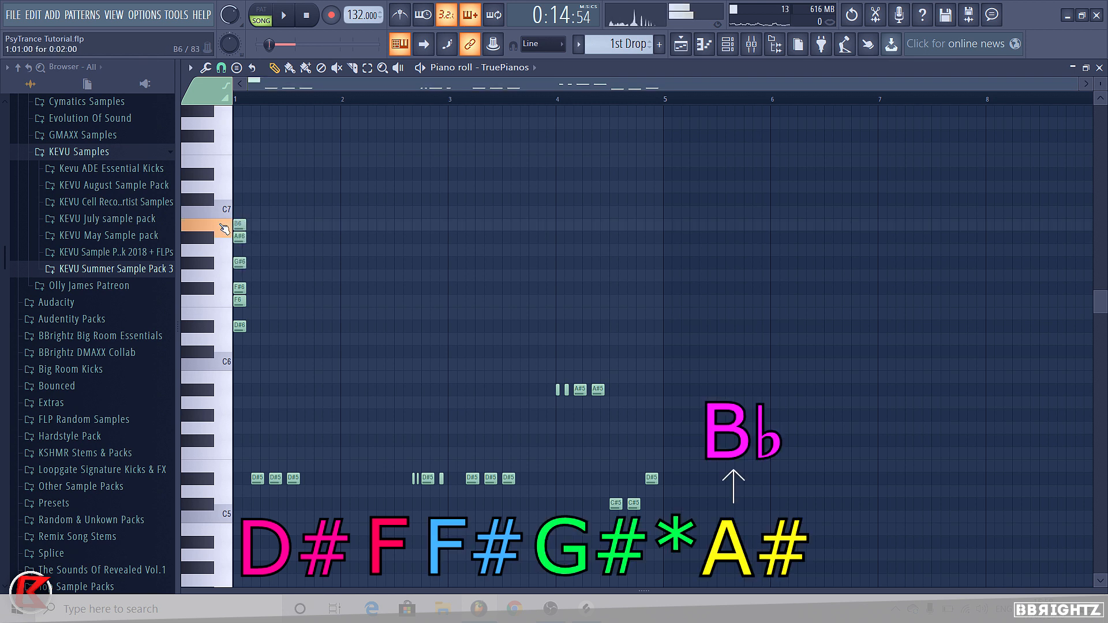
pyautogui.click(236, 200)
pyautogui.click(238, 173)
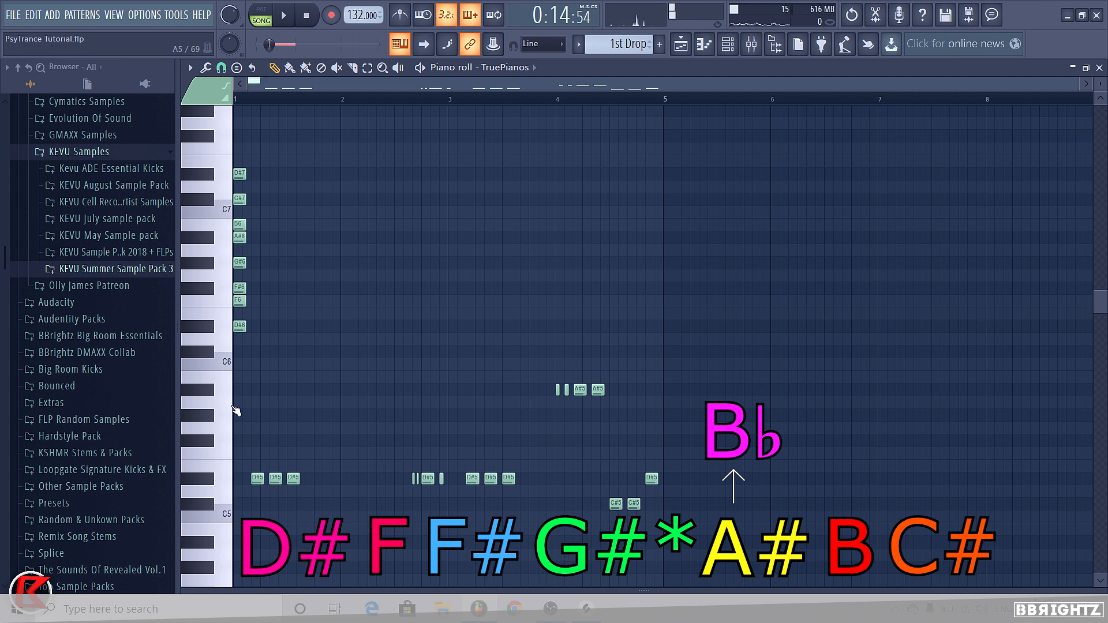
# Step: Harmonise bar 4 by adding C#6 above the four A#5 notes, F5 above both C#5 notes and F#5 above the last D#5
pyautogui.click(598, 390)
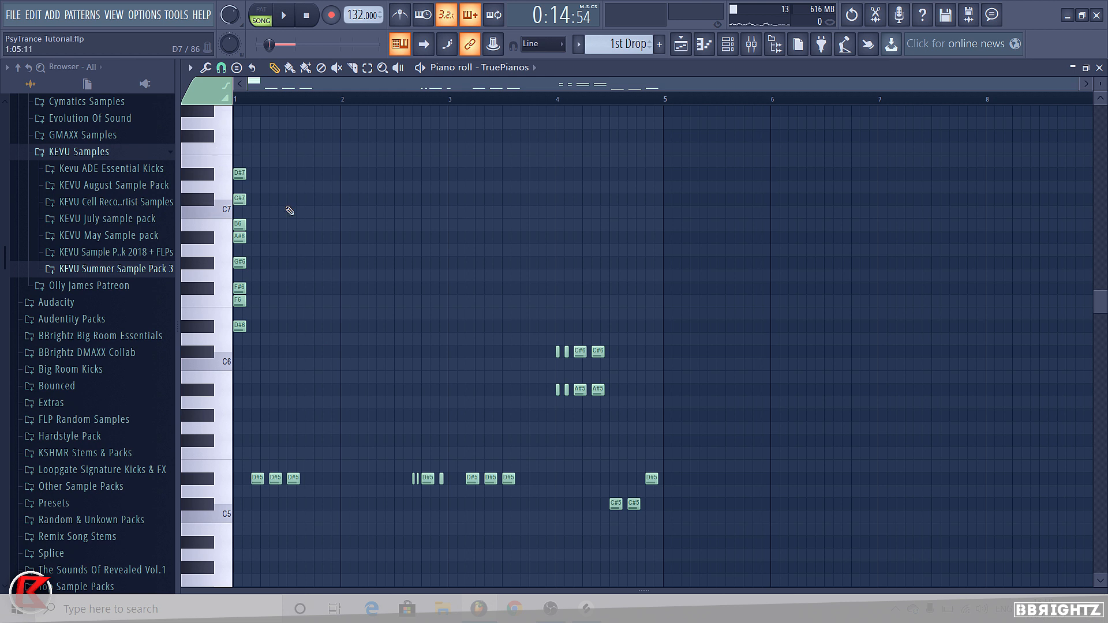
pyautogui.click(613, 453)
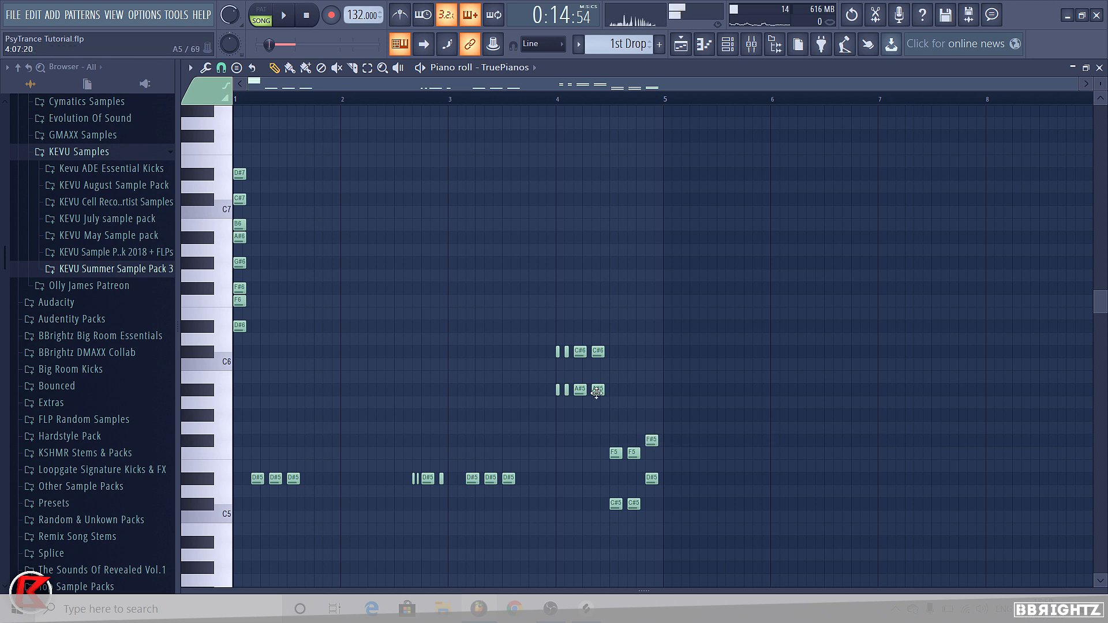
# Step: Delete the stacked scale notes at the start of bar 1 and play the harmonised melody
pyautogui.moveTo(266, 365); pyautogui.dragTo(171, 92)
pyautogui.press('Delete')
pyautogui.press('space')
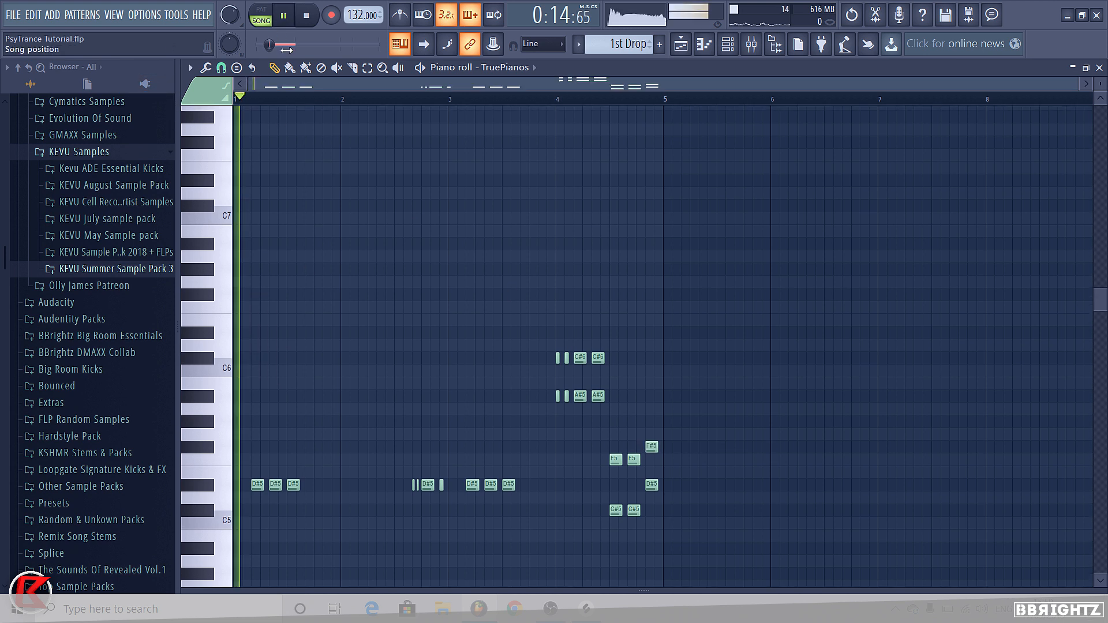
pyautogui.scroll(-3, 330, 346)
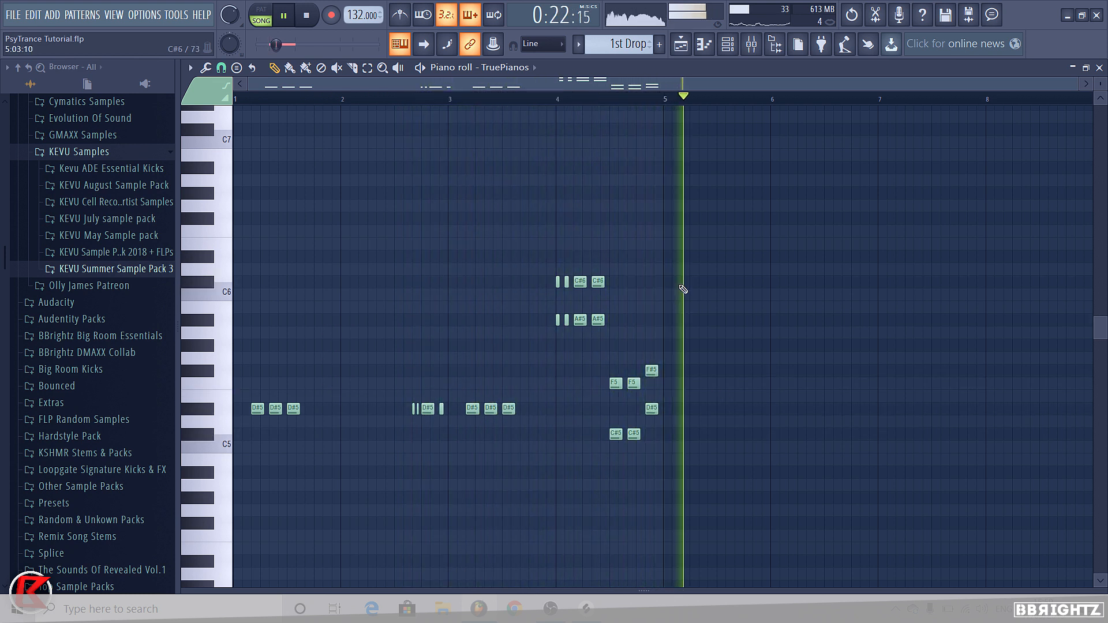
pyautogui.press('space')
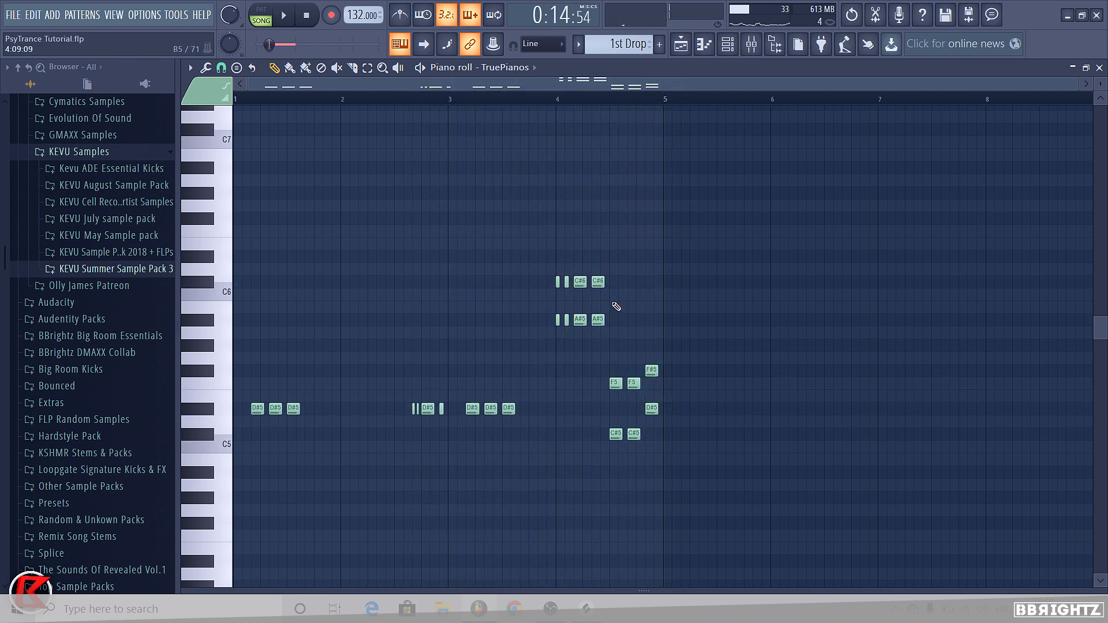
# Step: Try the C#6 notes and the A#5 notes of bar 4 one octave lower, playing back after each change
pyautogui.hotkey('ctrl', 'Down')
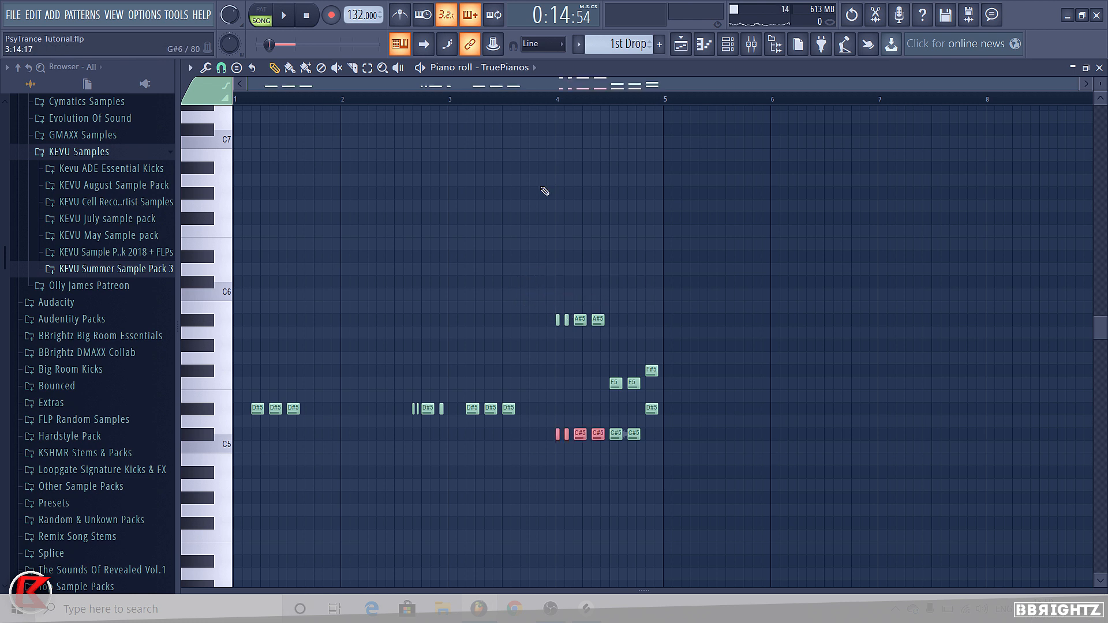
pyautogui.press('space')
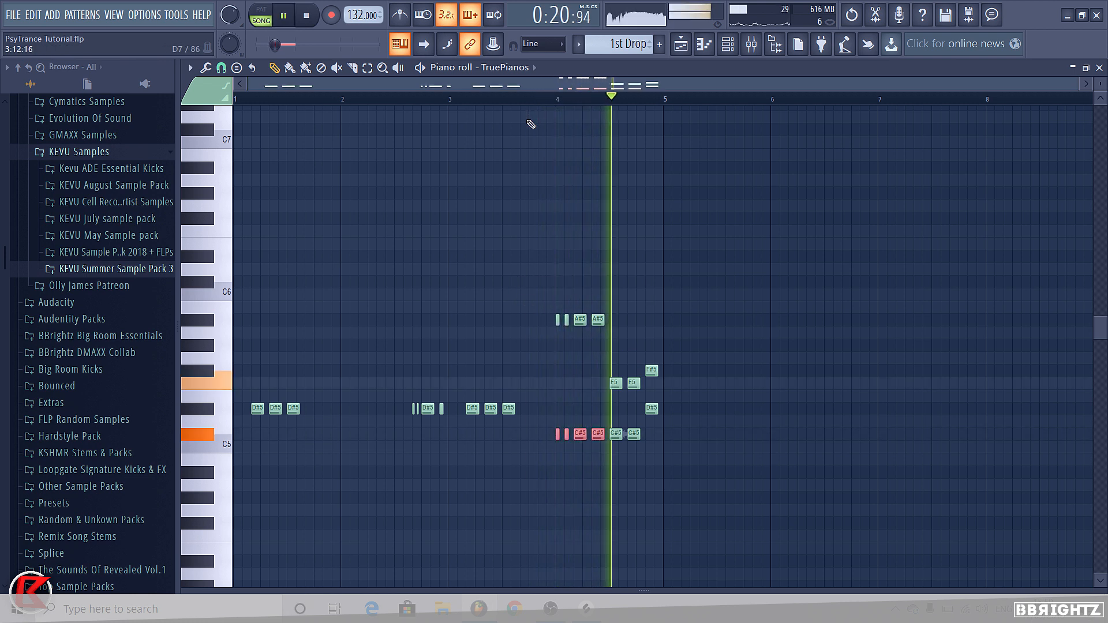
pyautogui.press('space')
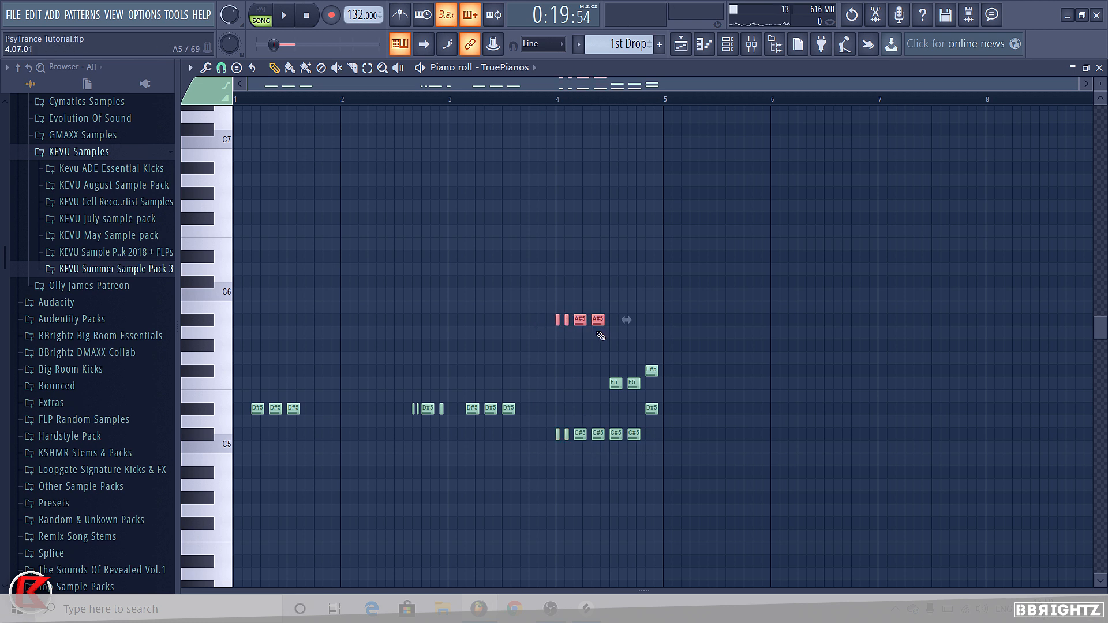
pyautogui.hotkey('ctrl', 'Down')
pyautogui.press('space')
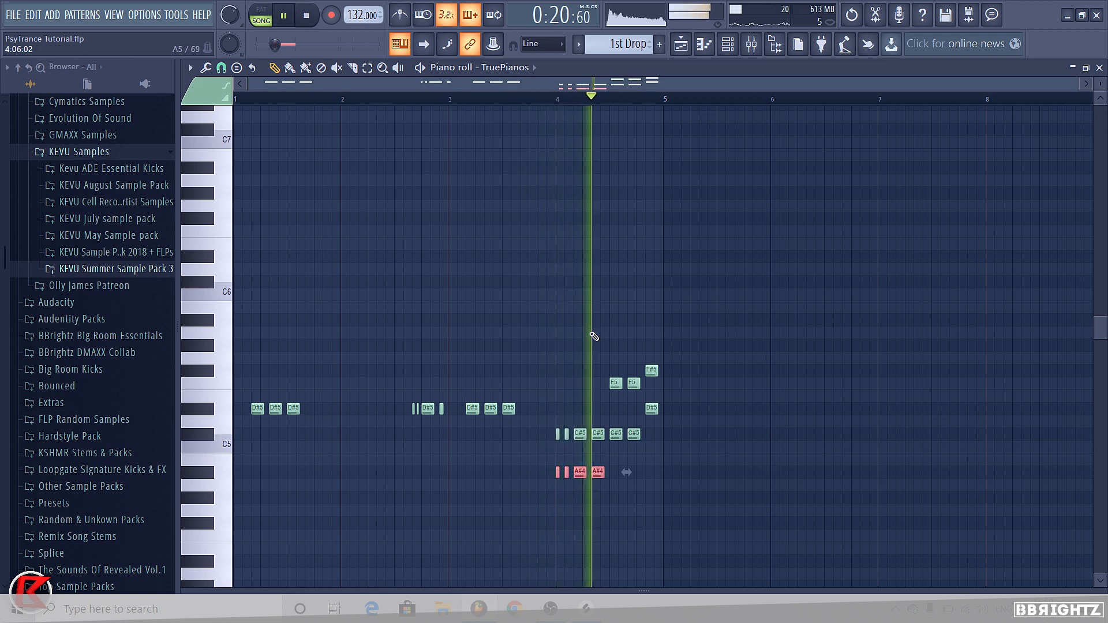
pyautogui.press('space')
# Step: Move the lowered C#5 and A#4 notes at the start of bar 4 back up an octave and play the phrase
pyautogui.moveTo(605, 503); pyautogui.dragTo(552, 396)
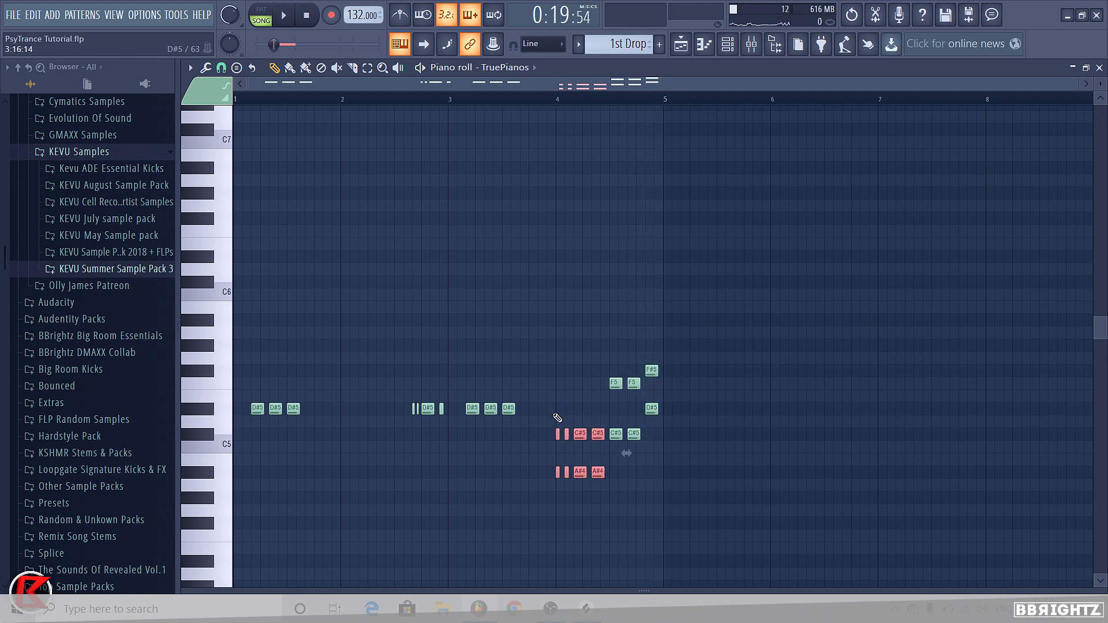
pyautogui.hotkey('ctrl', 'Up')
pyautogui.press('space')
pyautogui.click(663, 215)
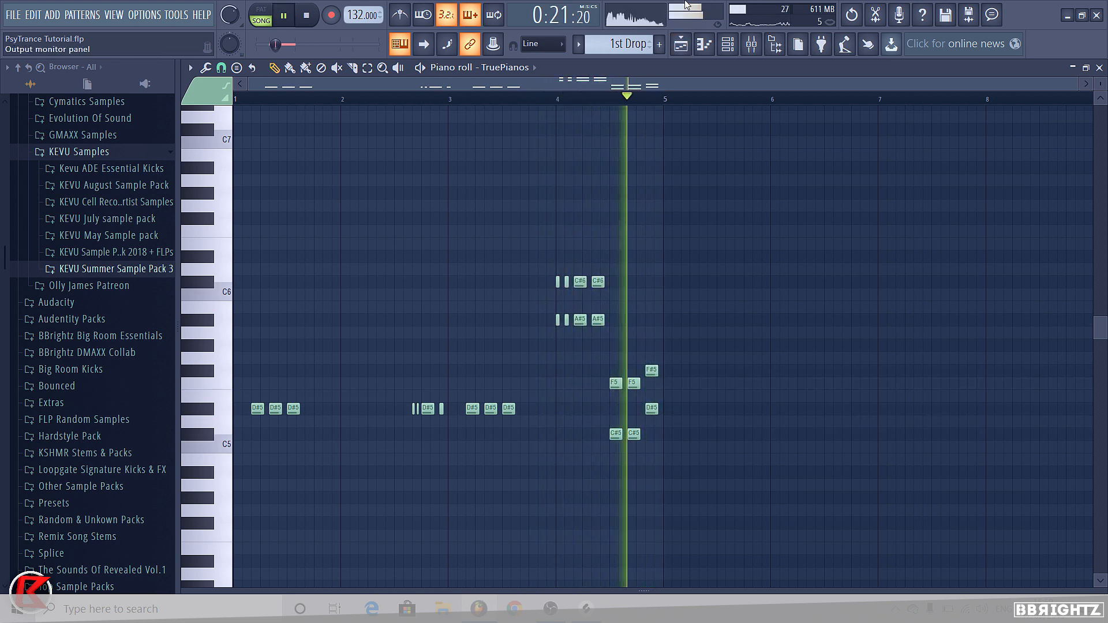
# Step: Reopen the 1st Drop clip from the playlist and copy its four-bar melody into bars 5 to 8
pyautogui.click(681, 44)
pyautogui.press('space')
pyautogui.scroll(3, 507, 293)
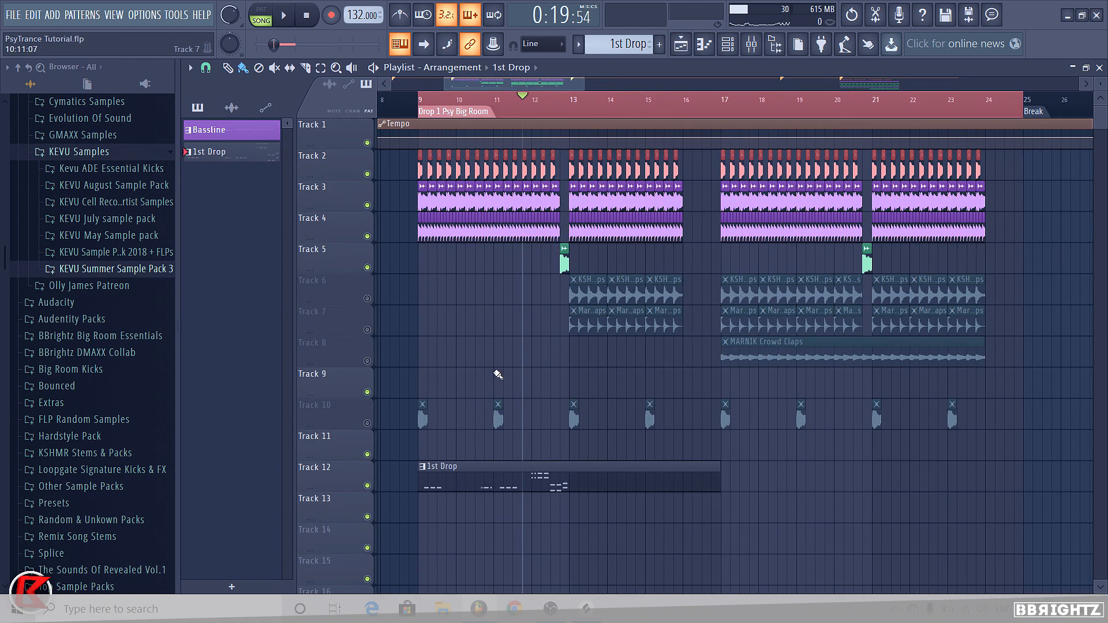
pyautogui.doubleClick(520, 477)
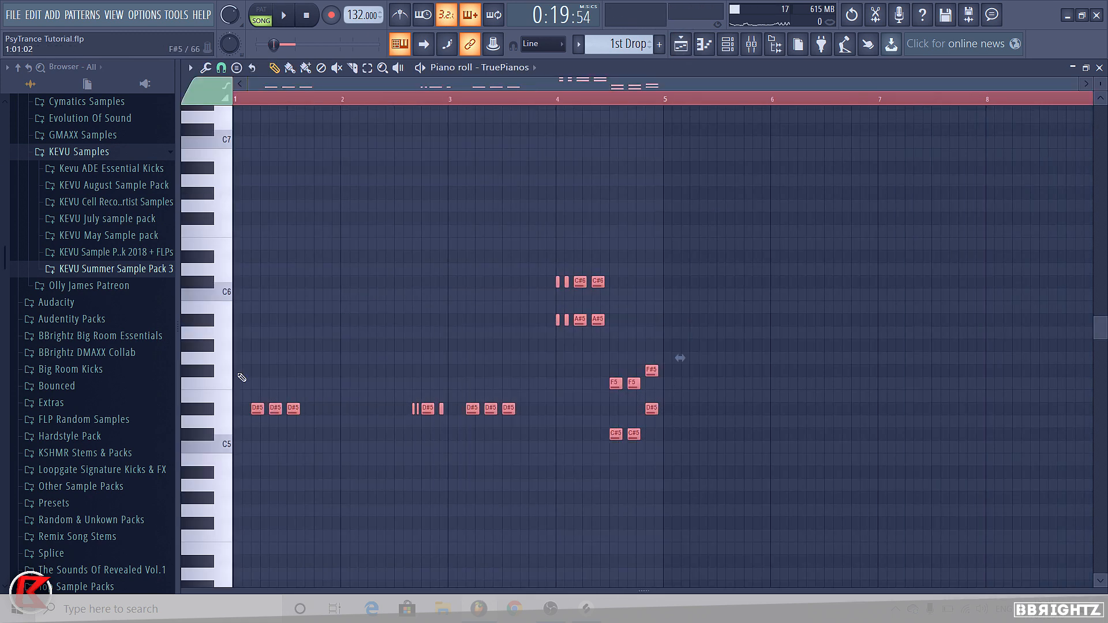
pyautogui.moveTo(254, 409)
pyautogui.mouseDown()
pyautogui.moveTo(730, 384)
pyautogui.moveTo(686, 413)
pyautogui.mouseUp()
pyautogui.click(695, 357)
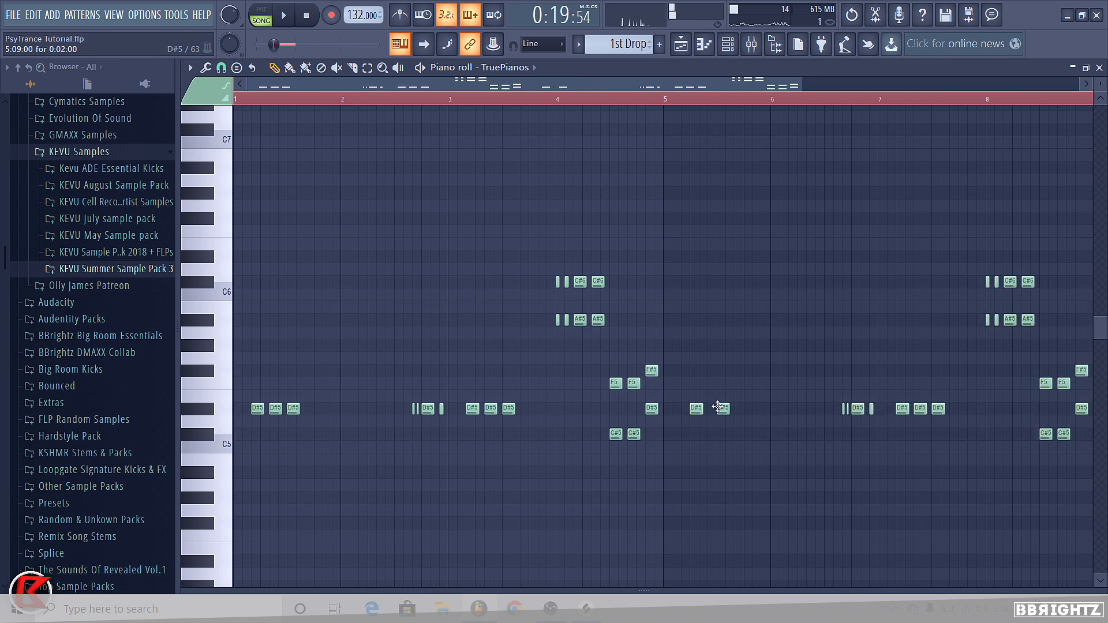
# Step: Rework the opening of bar 5 into two short D#5 notes followed by three longer D#5 notes, and play the transition from bar 4
pyautogui.click(563, 104)
pyautogui.press('space')
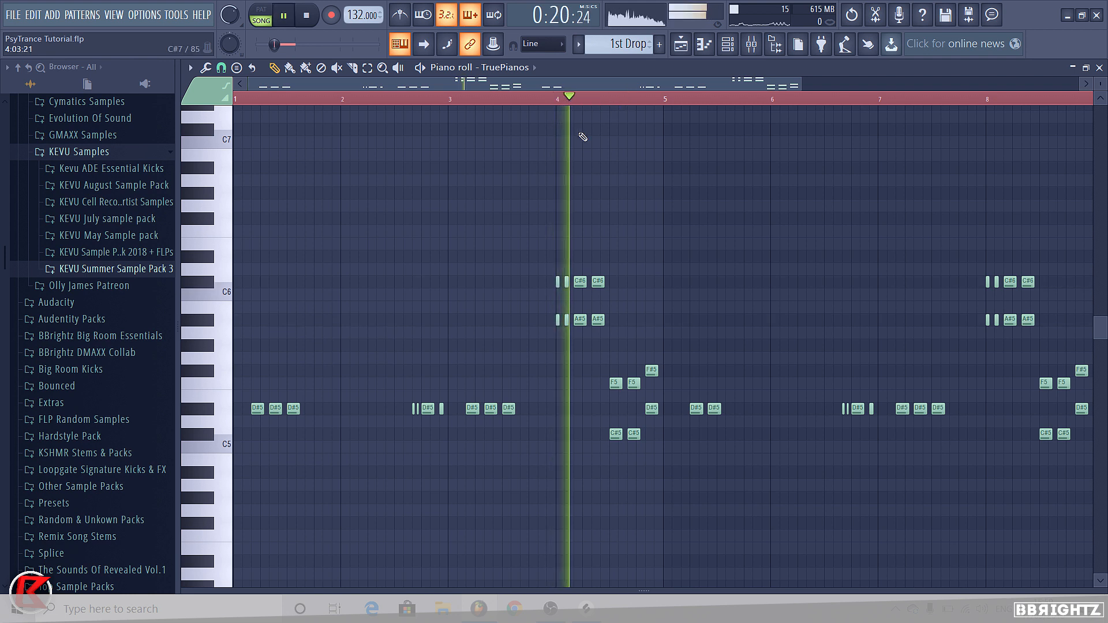
pyautogui.scroll(3, 687, 433)
pyautogui.press('space')
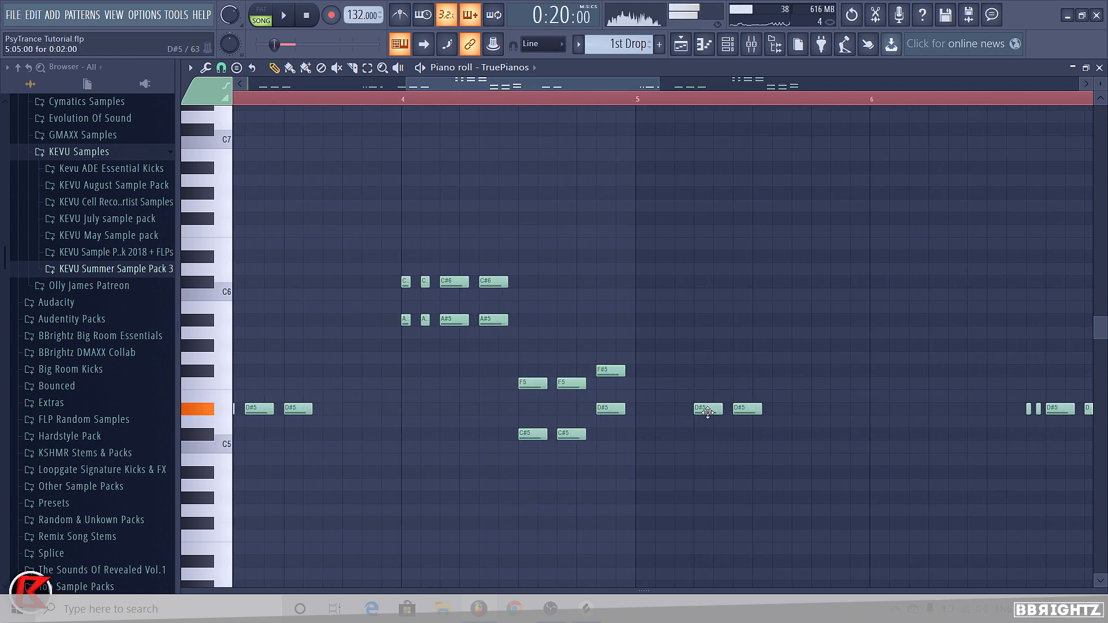
pyautogui.doubleClick(700, 410)
pyautogui.click(628, 385)
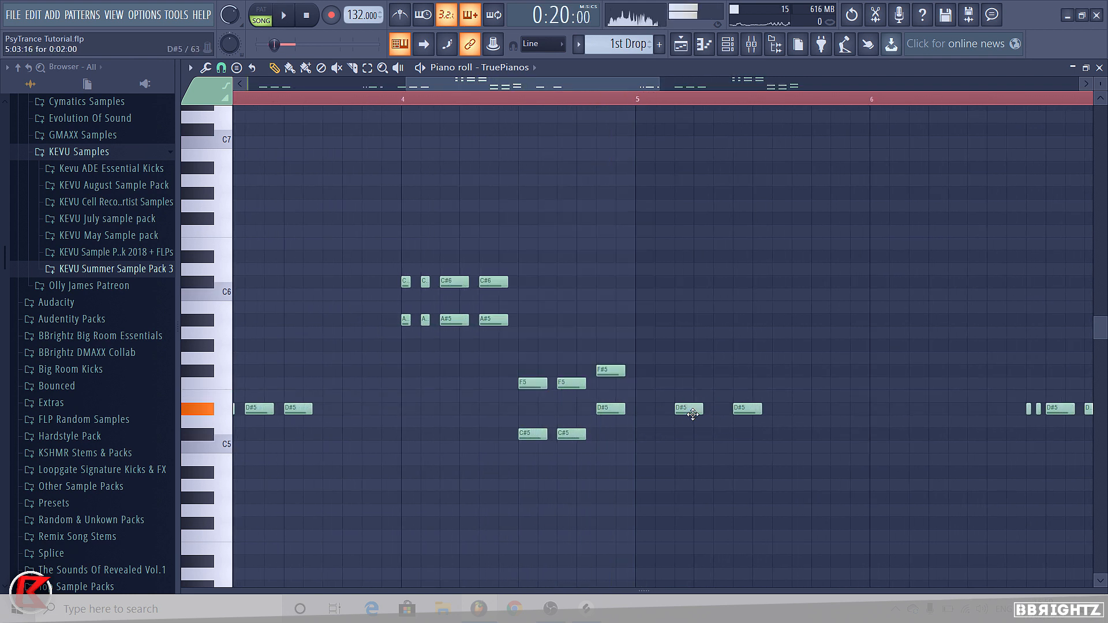
pyautogui.scroll(-3, 450, 419)
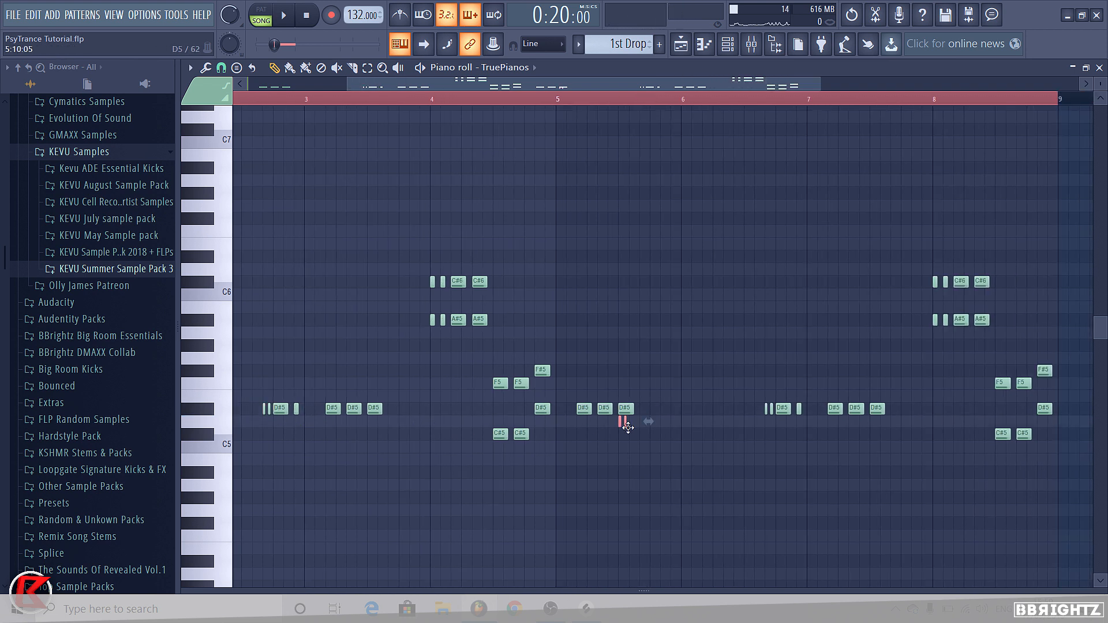
pyautogui.press('space')
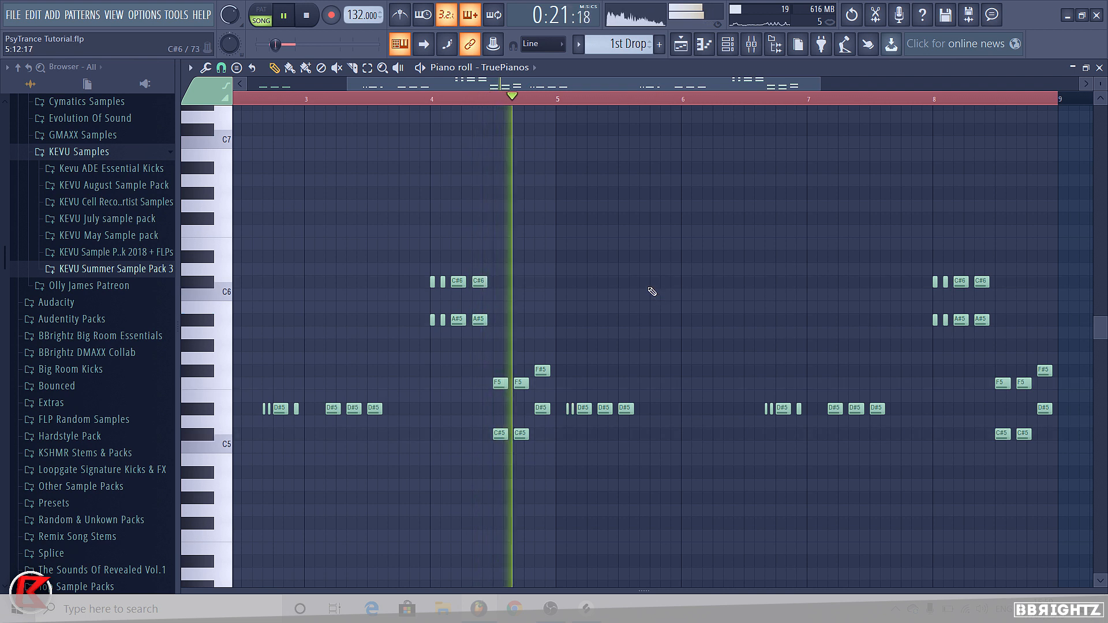
# Step: Play bars 5 to 8, and lower the C#6 and A#5 notes at the start of bar 8 to D5 and B4
pyautogui.scroll(-2, 640, 370)
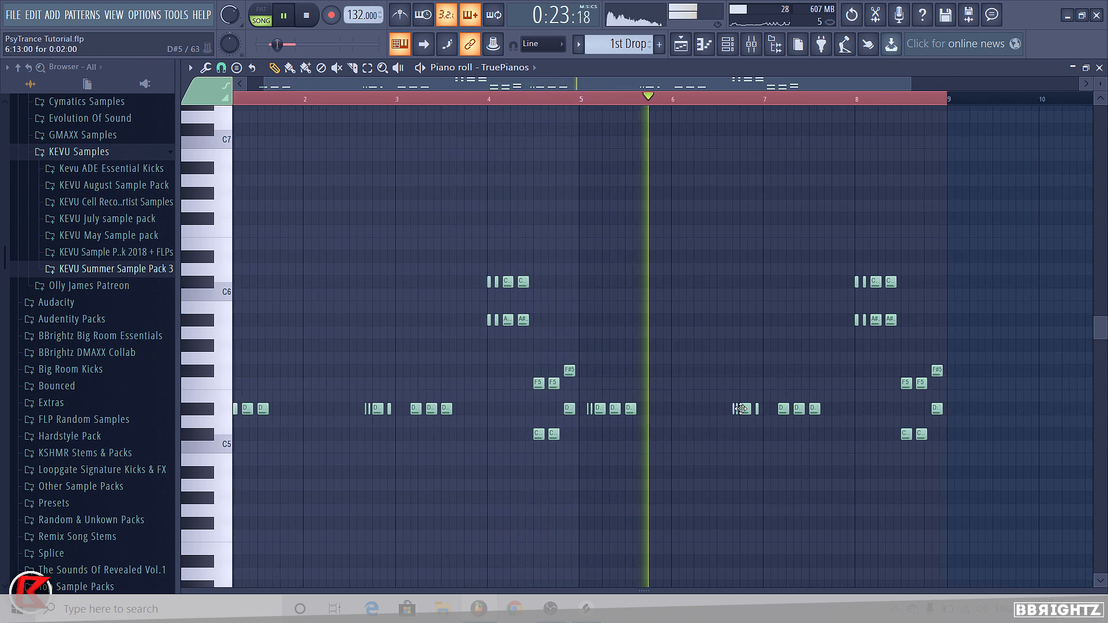
pyautogui.scroll(2, 699, 410)
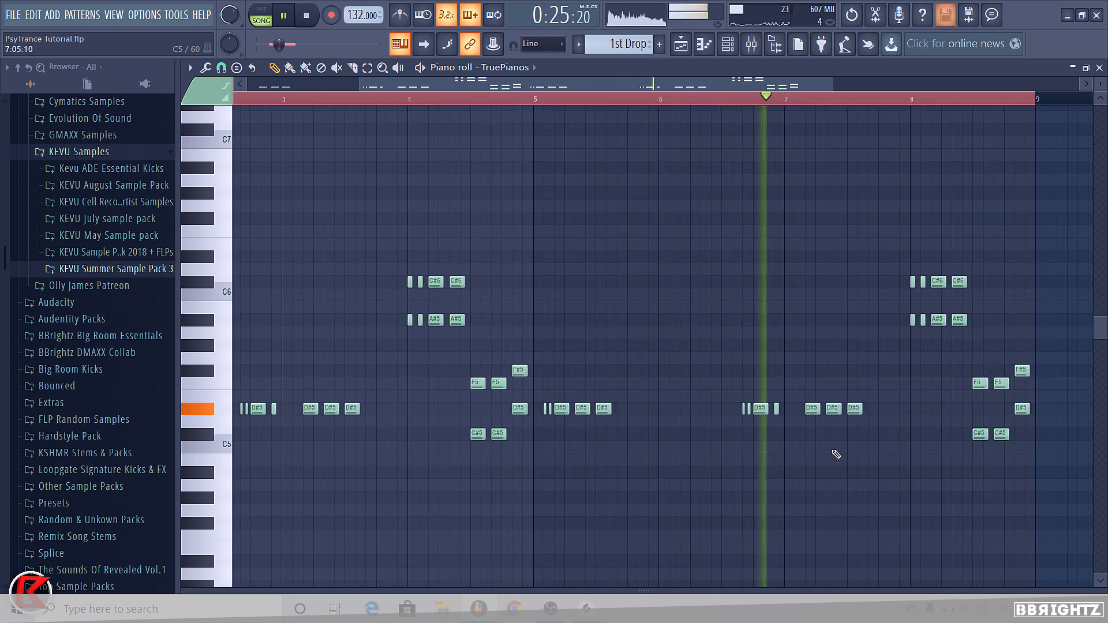
pyautogui.scroll(-1, 647, 359)
pyautogui.press('space')
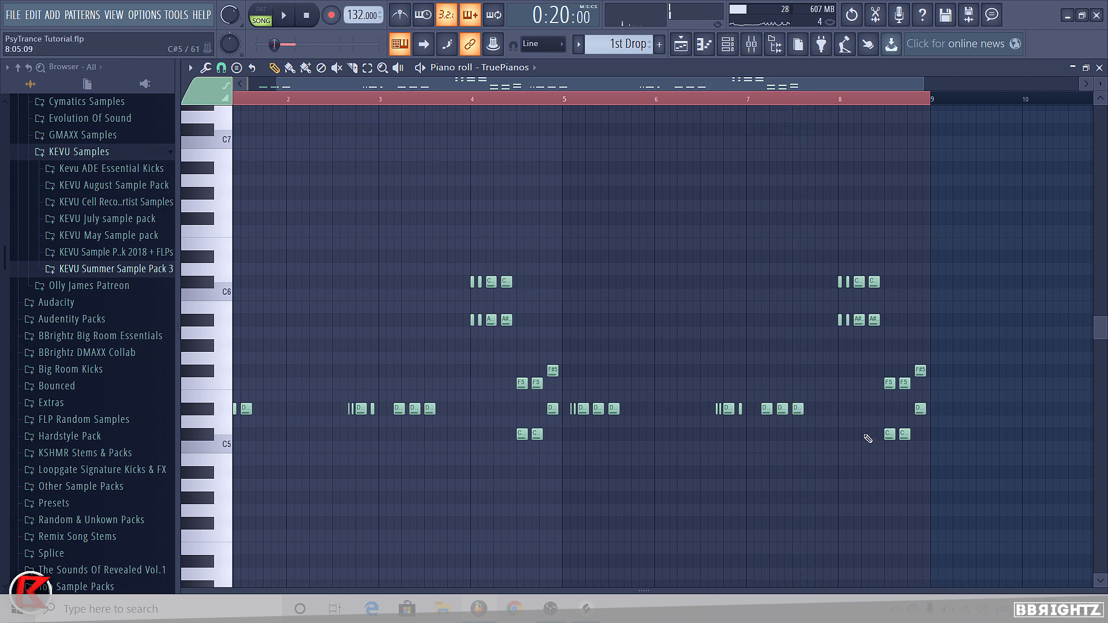
pyautogui.click(842, 457)
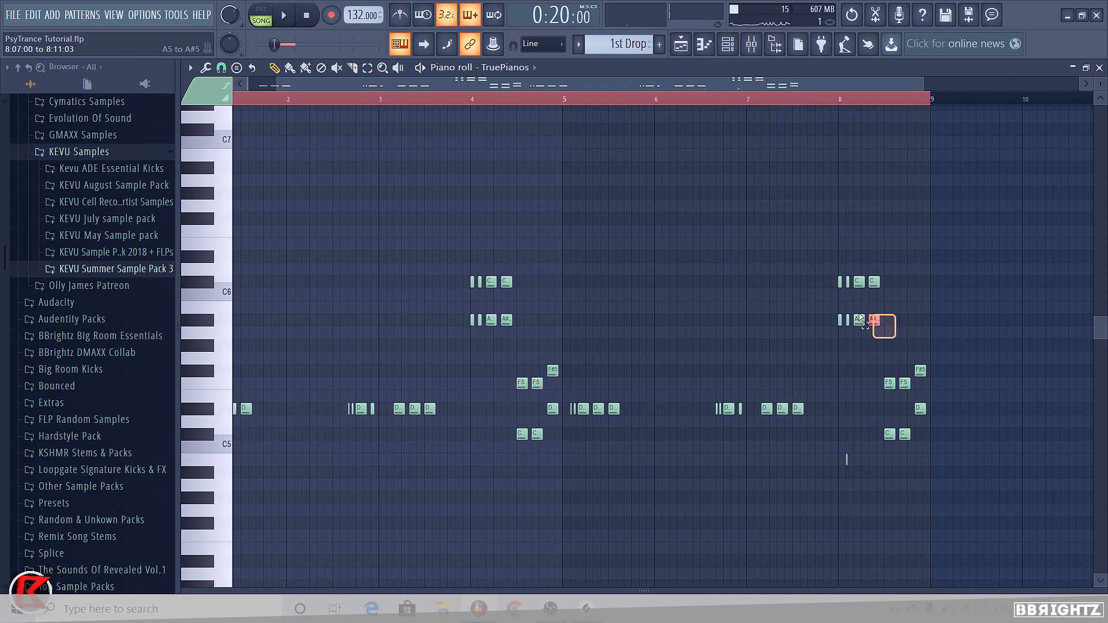
pyautogui.moveTo(860, 317); pyautogui.dragTo(829, 269)
pyautogui.rightClick(847, 459)
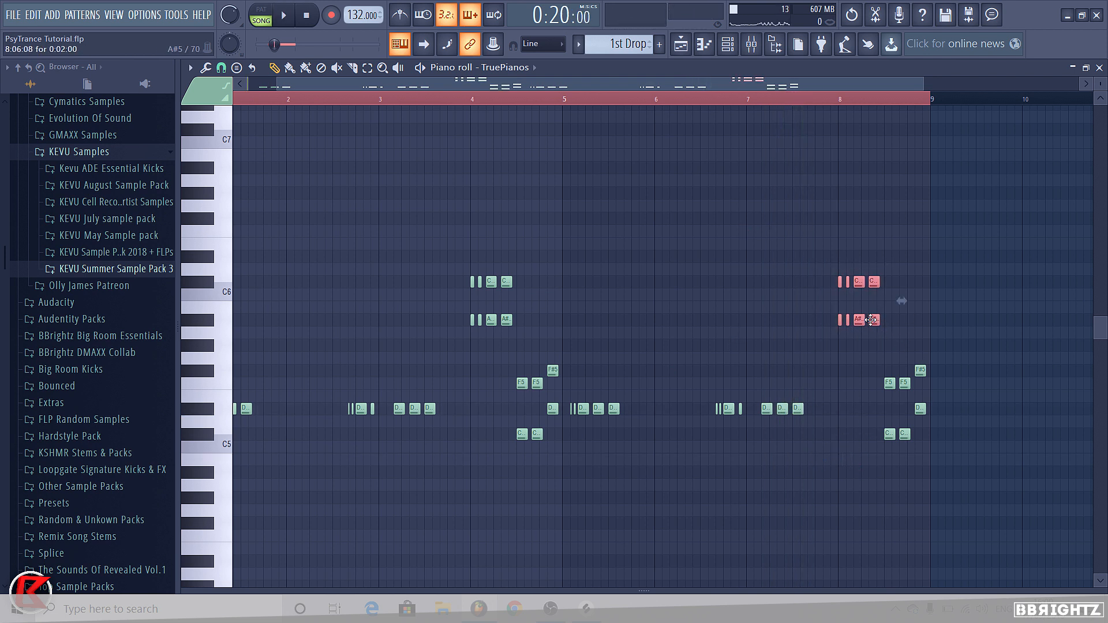
pyautogui.moveTo(872, 320); pyautogui.dragTo(872, 460)
pyautogui.scroll(1, 908, 482)
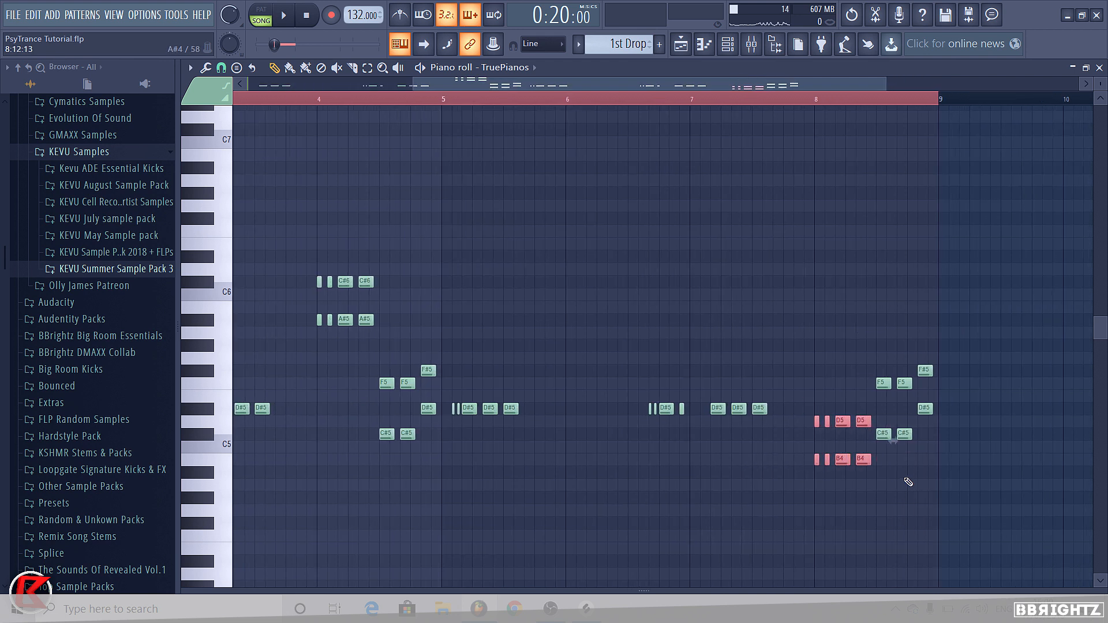
# Step: Raise the upper notes at the start of bar 8 to D#5 and play the result
pyautogui.click(908, 482)
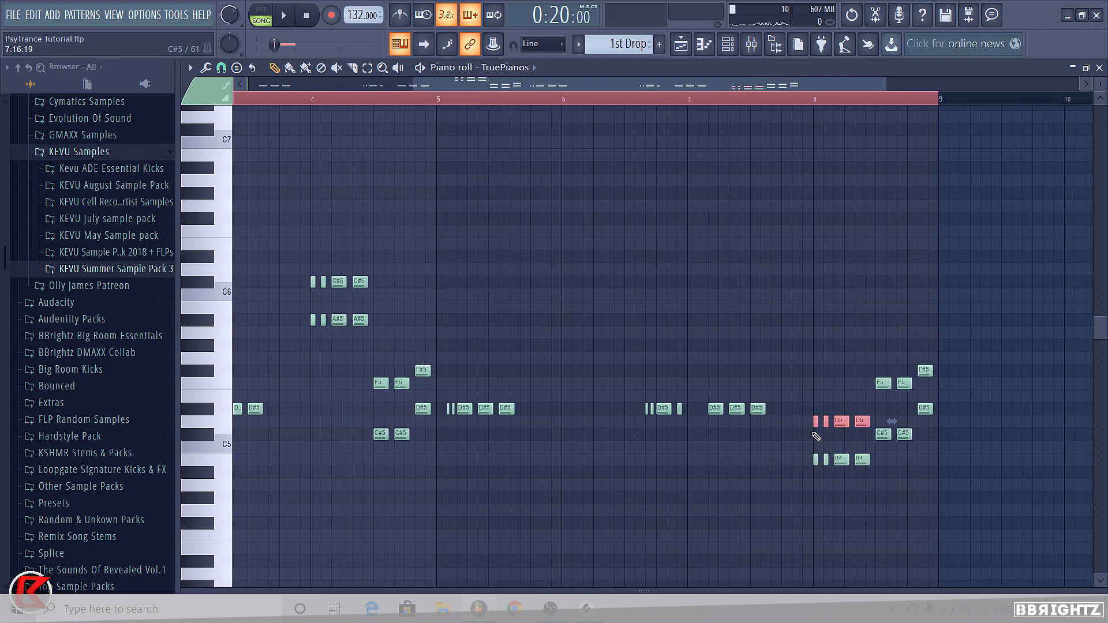
pyautogui.hotkey('shift', 'Up')
pyautogui.press('space')
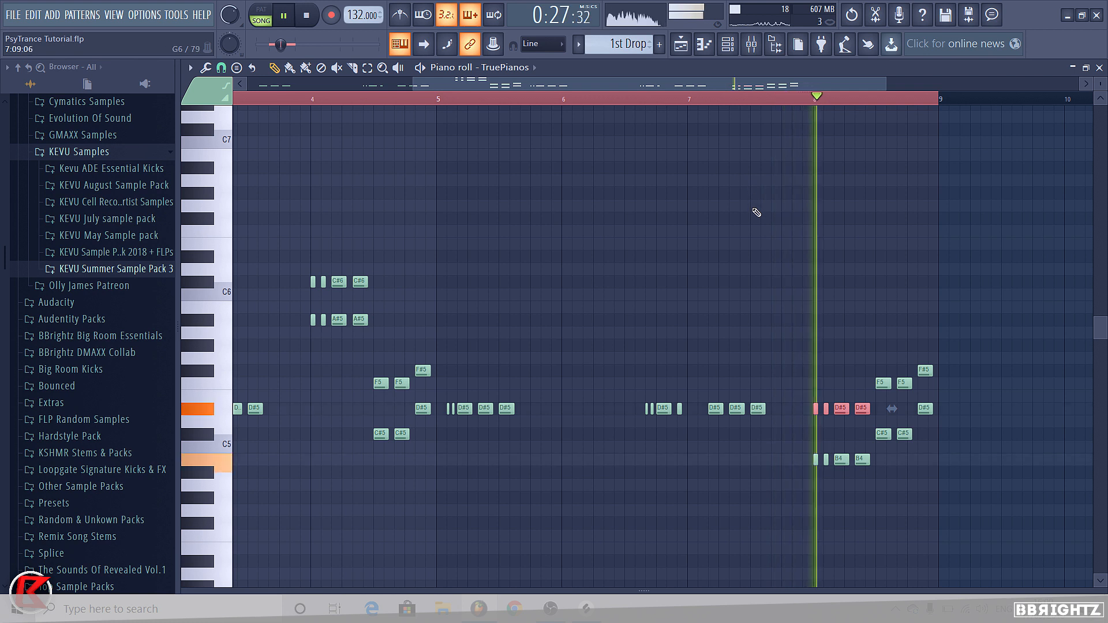
pyautogui.press('space')
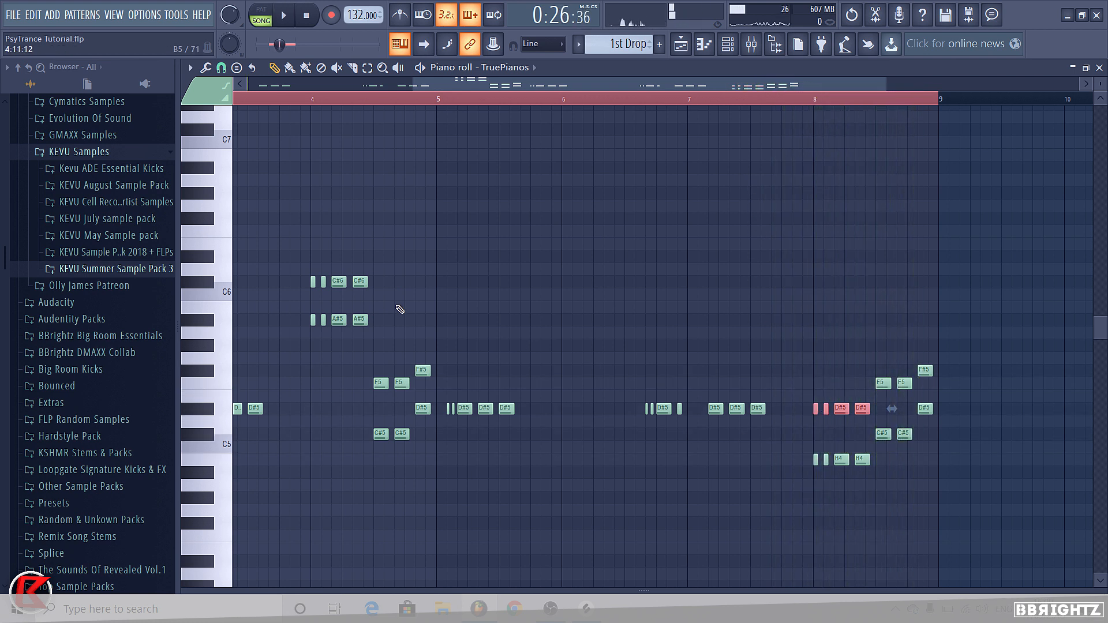
# Step: Raise the opening notes of bar 4 to D#6 and B5, and play the whole eight-bar melody
pyautogui.moveTo(403, 329); pyautogui.dragTo(273, 265)
pyautogui.moveTo(361, 283); pyautogui.dragTo(275, 264)
pyautogui.hotkey('shift', 'Up')
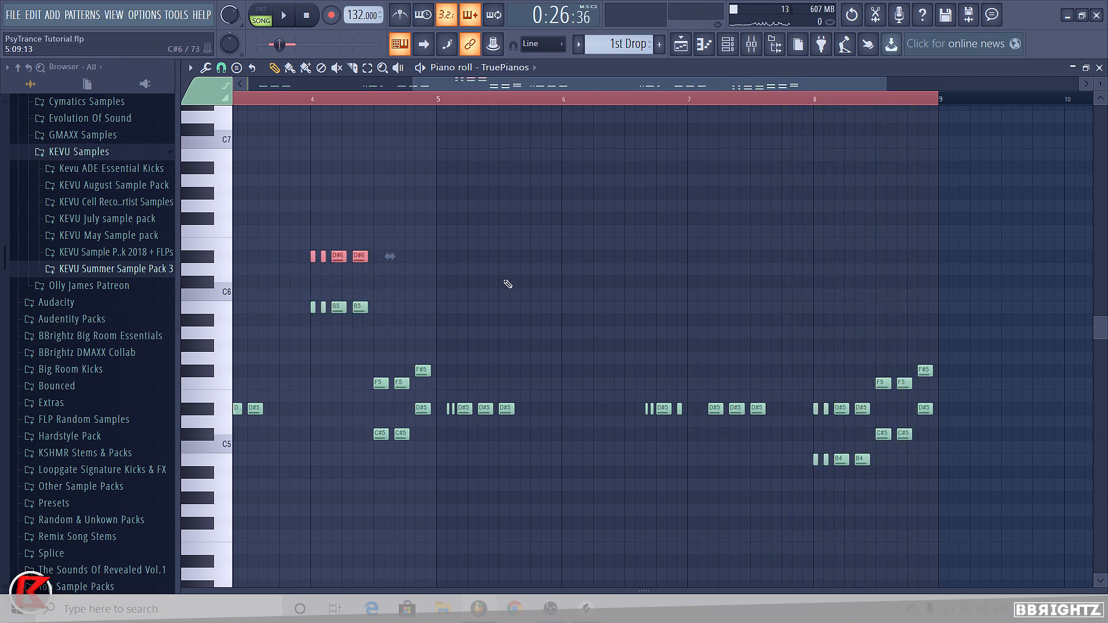
pyautogui.keyDown('ctrl'); pyautogui.click(511, 280); pyautogui.keyUp('ctrl')
pyautogui.scroll(-4, 548, 263)
pyautogui.press('space')
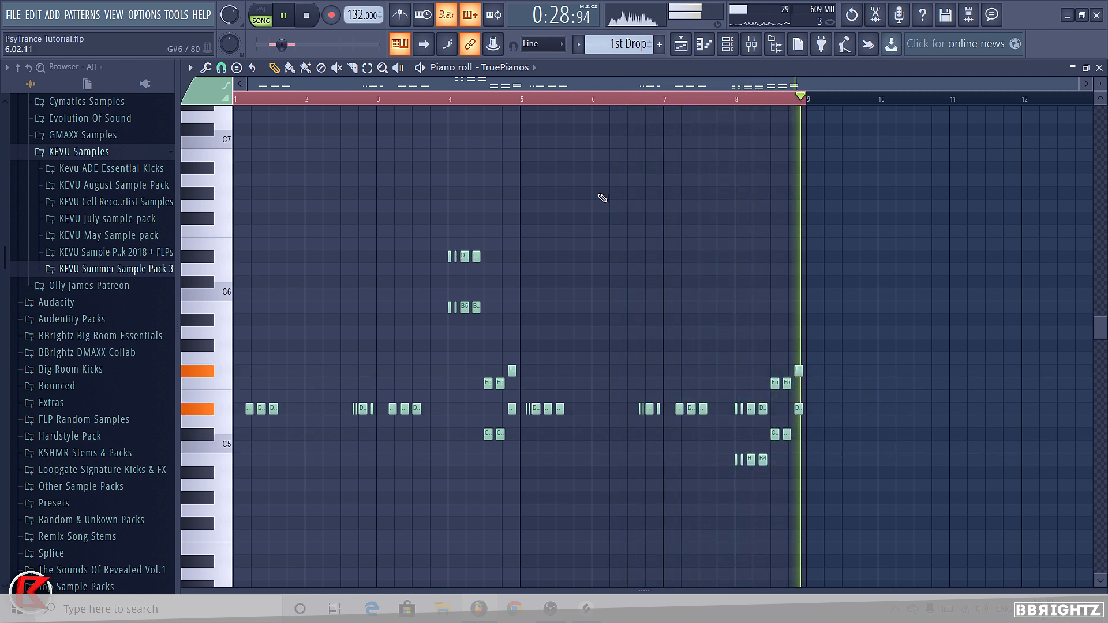
pyautogui.press('space')
# Step: Place a second 1st Drop clip at bar 17 on Track 12 of the playlist and delete the stray copy on Track 13
pyautogui.click(681, 45)
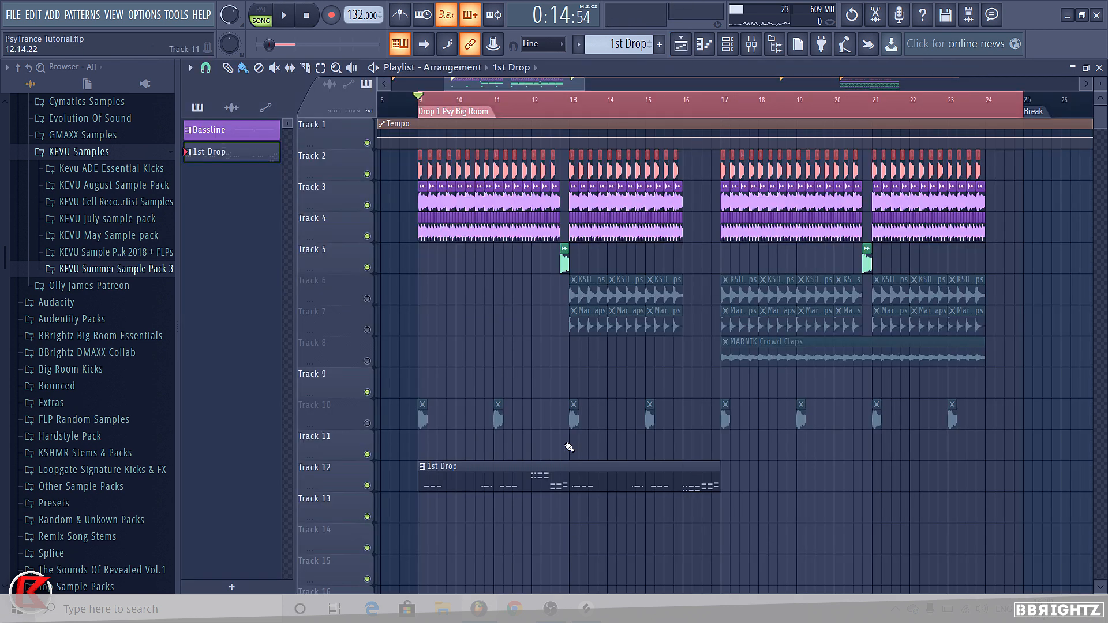
pyautogui.click(723, 488)
pyautogui.click(752, 497)
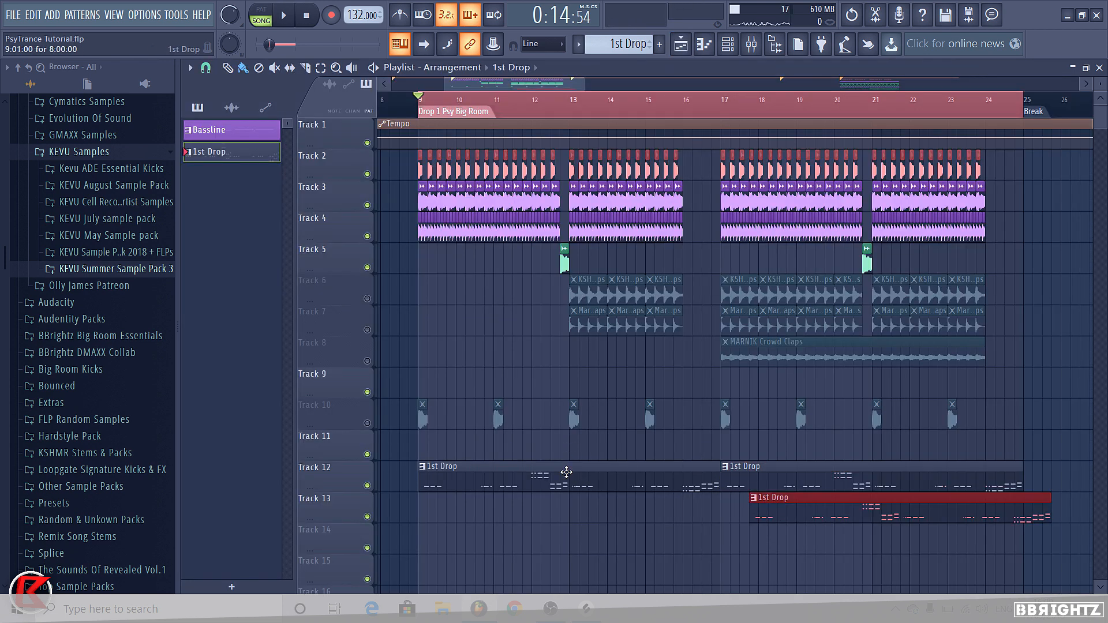
pyautogui.rightClick(831, 517)
# Step: Mute both 1st Drop clips on Track 12 and re-enable the muted percussion tracks 6, 7, 8 and 10
pyautogui.keyDown('alt'); pyautogui.rightClick(699, 485); pyautogui.keyUp('alt')
pyautogui.keyDown('alt'); pyautogui.rightClick(776, 483); pyautogui.keyUp('alt')
pyautogui.scroll(-1, 617, 442)
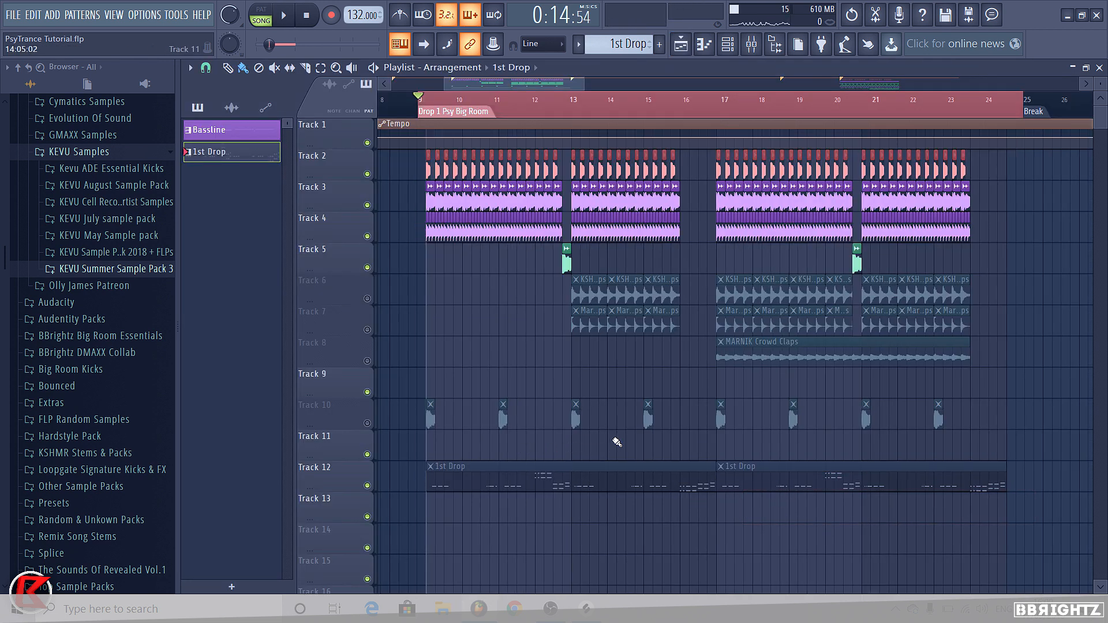
pyautogui.scroll(-2, 617, 442)
pyautogui.rightClick(367, 424)
pyautogui.scroll(-3, 670, 231)
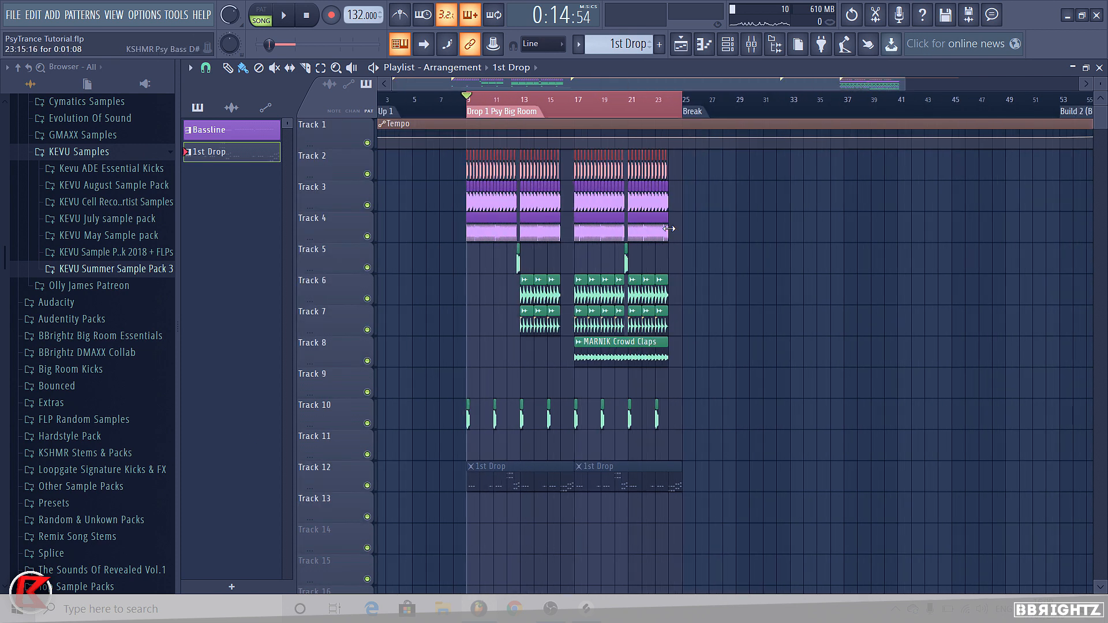
# Step: Clear the time selection over the drop and play the arrangement without melody from the Drop 1 Psy Big Room marker
pyautogui.keyDown('ctrl'); pyautogui.click(532, 105); pyautogui.keyUp('ctrl')
pyautogui.moveTo(399, 101); pyautogui.dragTo(344, 98)
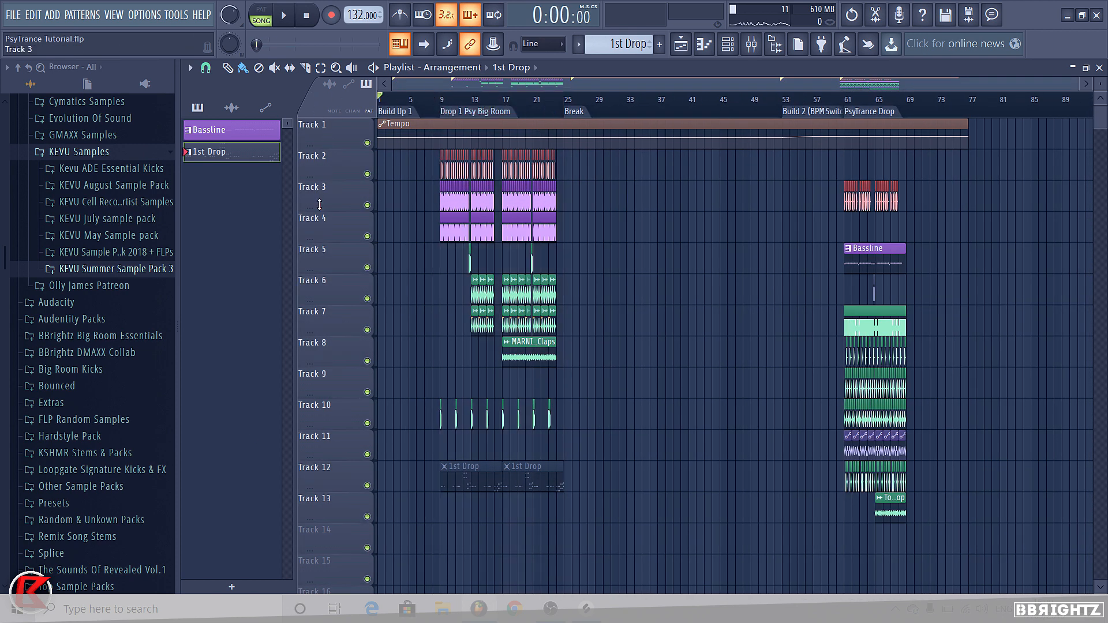
pyautogui.scroll(3, 386, 142)
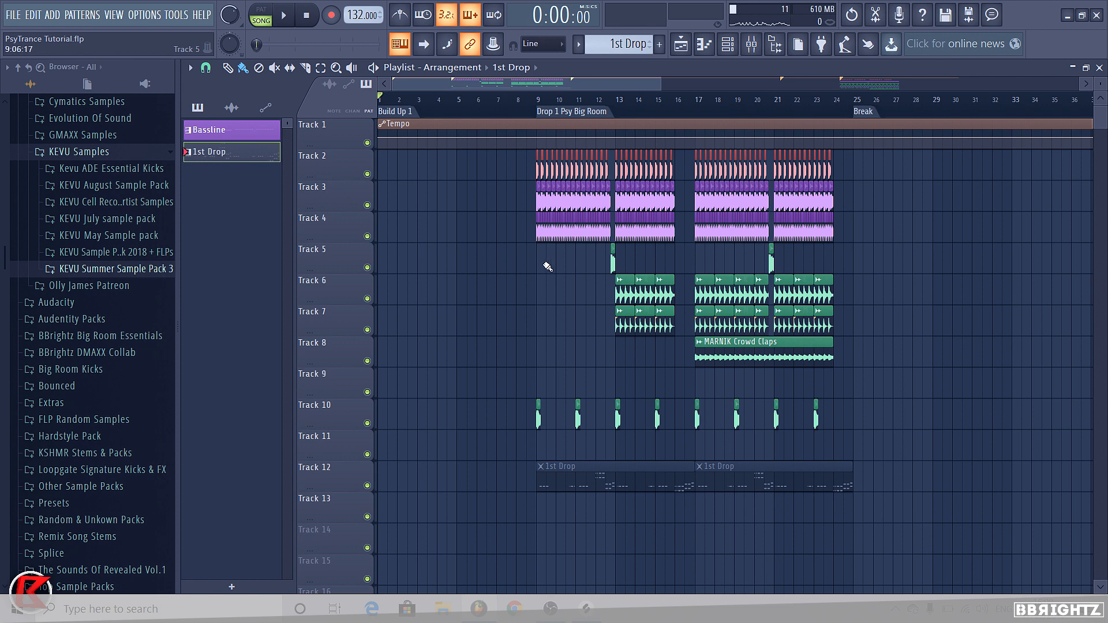
pyautogui.click(556, 109)
pyautogui.press('space')
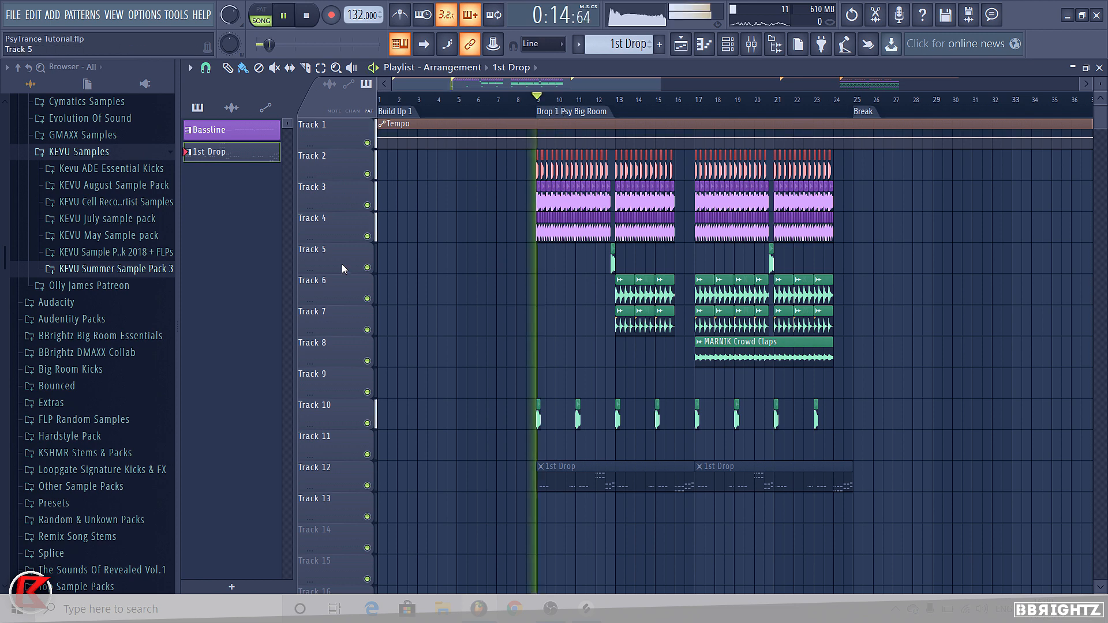
pyautogui.press('space')
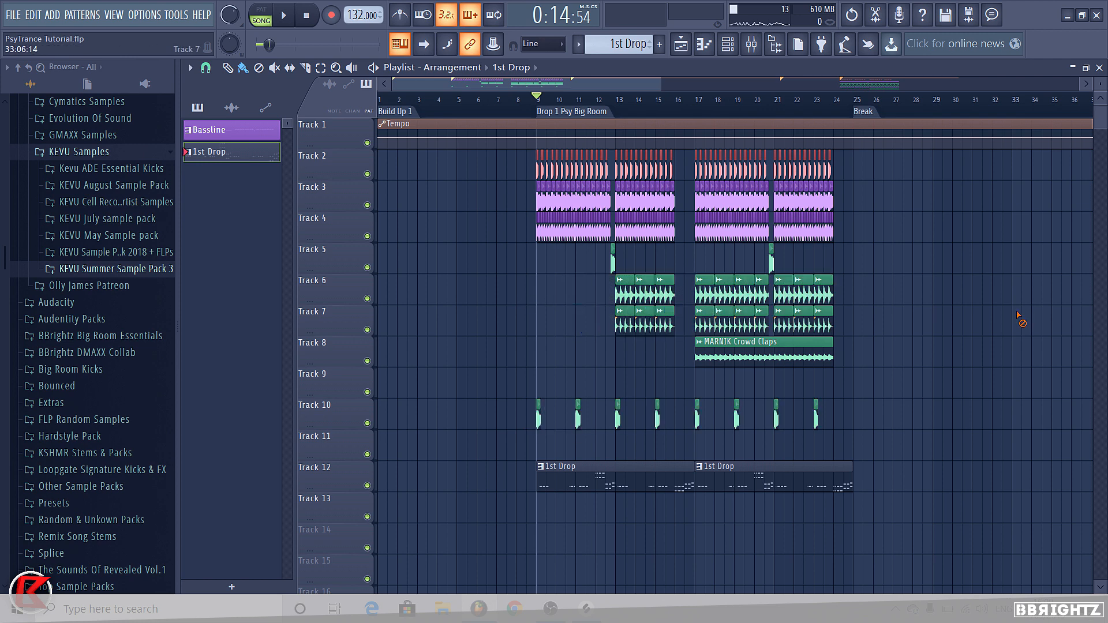
# Step: Play the full drop with both 1st Drop clips active and check the track levels in the mixer
pyautogui.press('space')
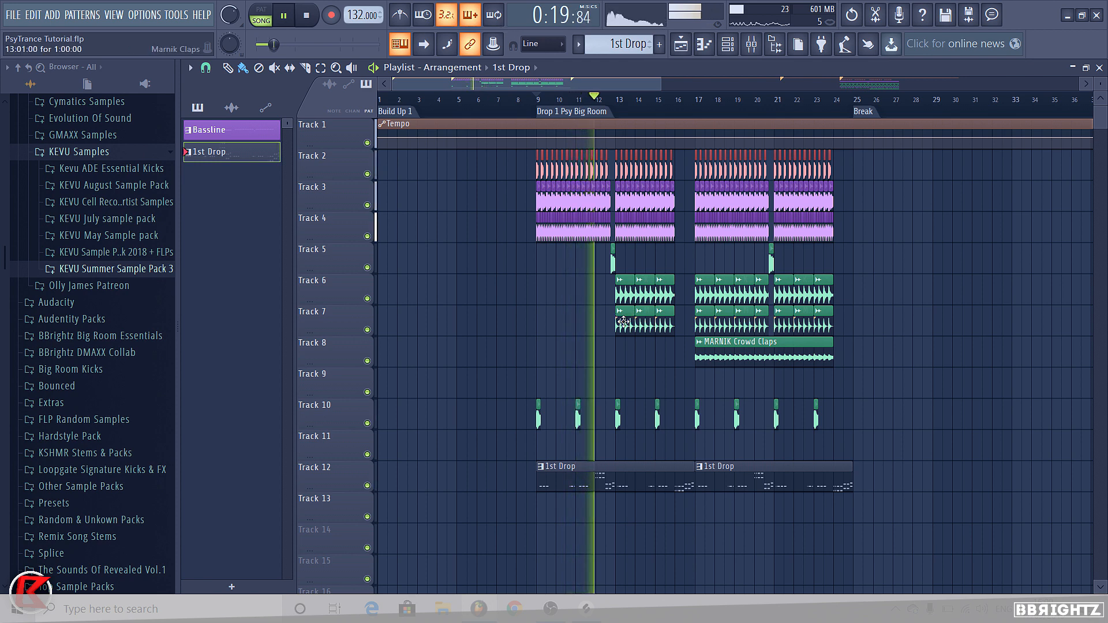
pyautogui.keyDown('ctrl'); pyautogui.scroll(3, 577, 432); pyautogui.keyUp('ctrl')
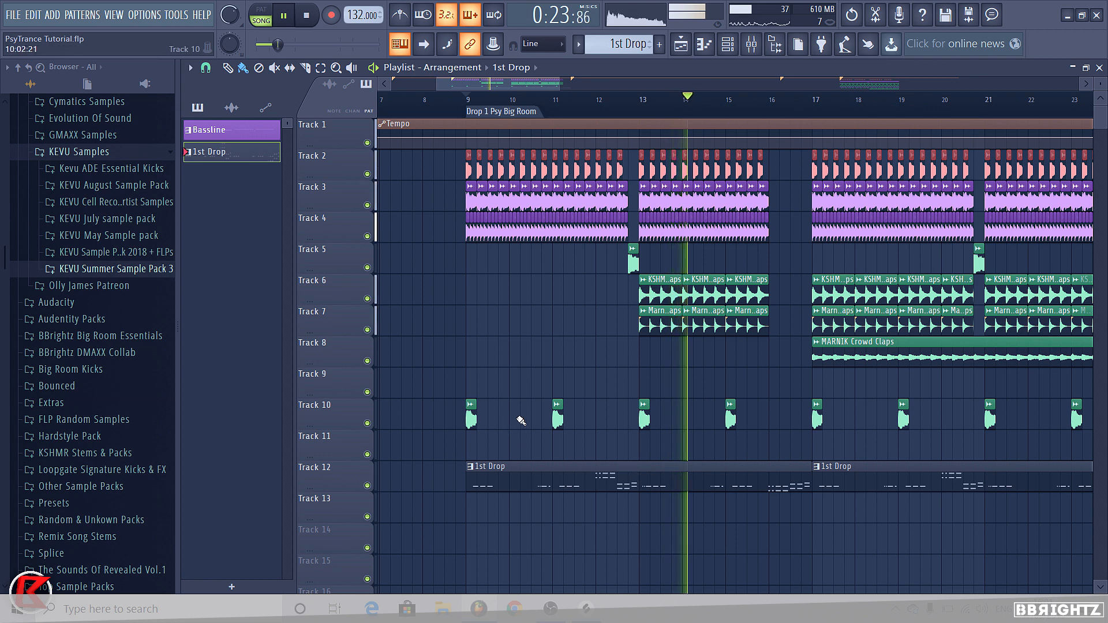
pyautogui.click(752, 44)
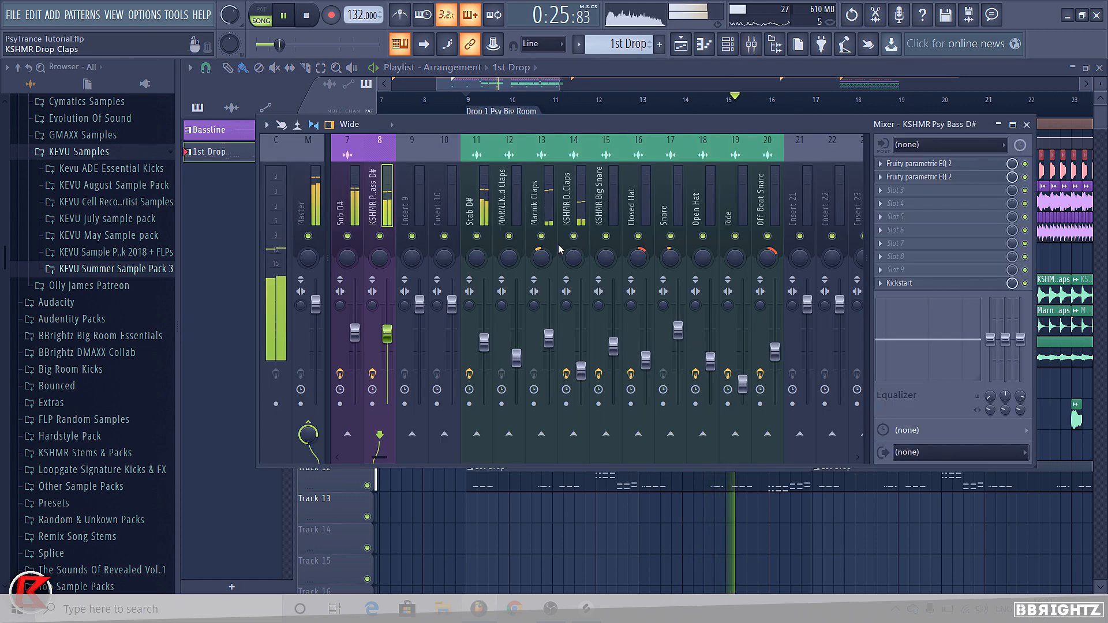
pyautogui.press('F9')
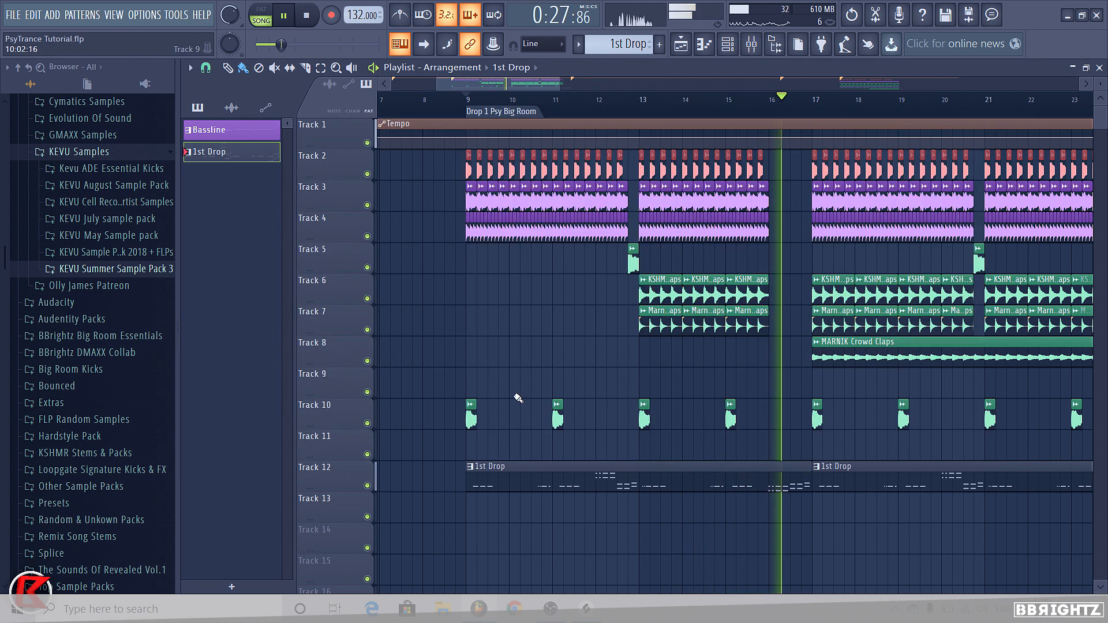
# Step: Stop playback, mute both 1st Drop clips on Track 12, and return the playhead to the start of the song
pyautogui.keyDown('ctrl'); pyautogui.scroll(-2, 555, 396); pyautogui.keyUp('ctrl')
pyautogui.keyDown('ctrl'); pyautogui.scroll(-1, 555, 396); pyautogui.keyUp('ctrl')
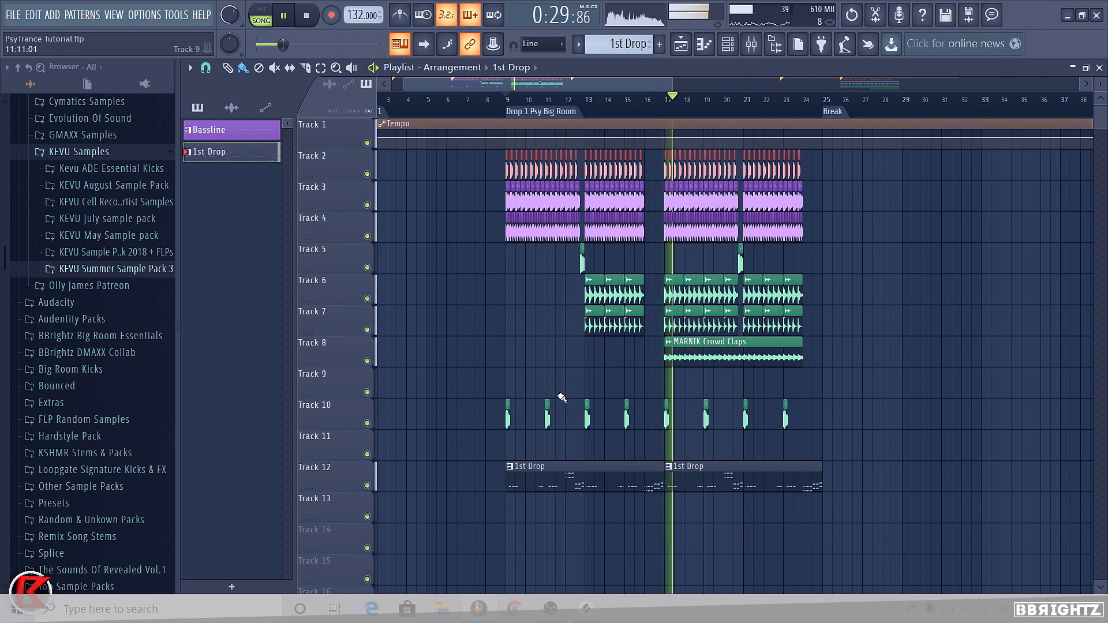
pyautogui.press('space')
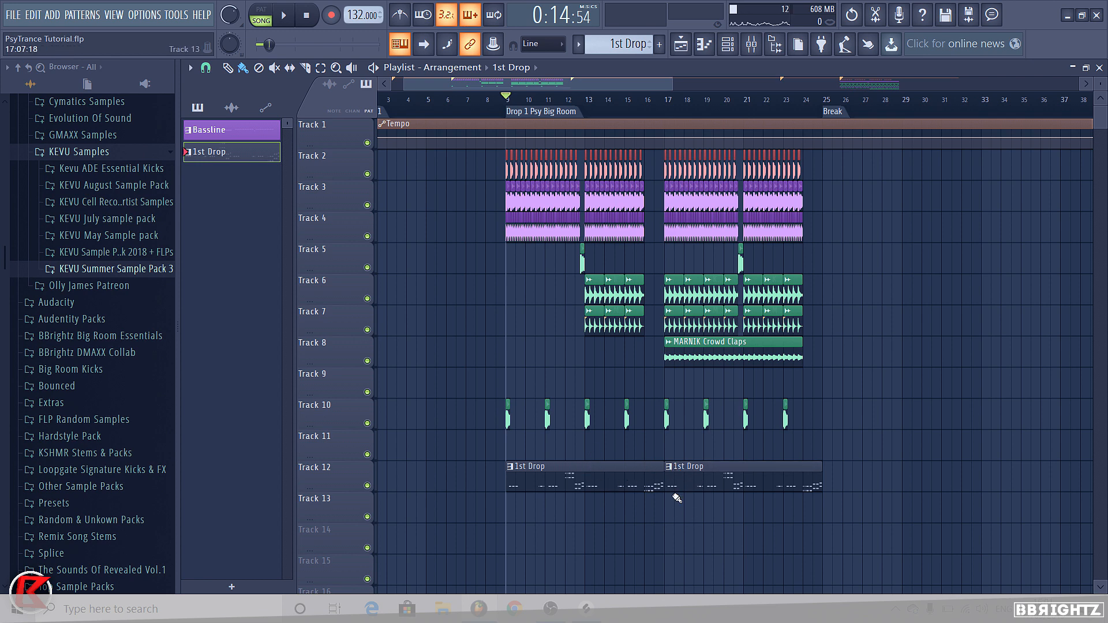
pyautogui.keyDown('alt'); pyautogui.rightClick(704, 486); pyautogui.keyUp('alt')
pyautogui.keyDown('alt'); pyautogui.rightClick(584, 477); pyautogui.keyUp('alt')
pyautogui.keyDown('ctrl'); pyautogui.scroll(-2, 589, 364); pyautogui.keyUp('ctrl')
pyautogui.keyDown('ctrl'); pyautogui.scroll(-3, 610, 193); pyautogui.keyUp('ctrl')
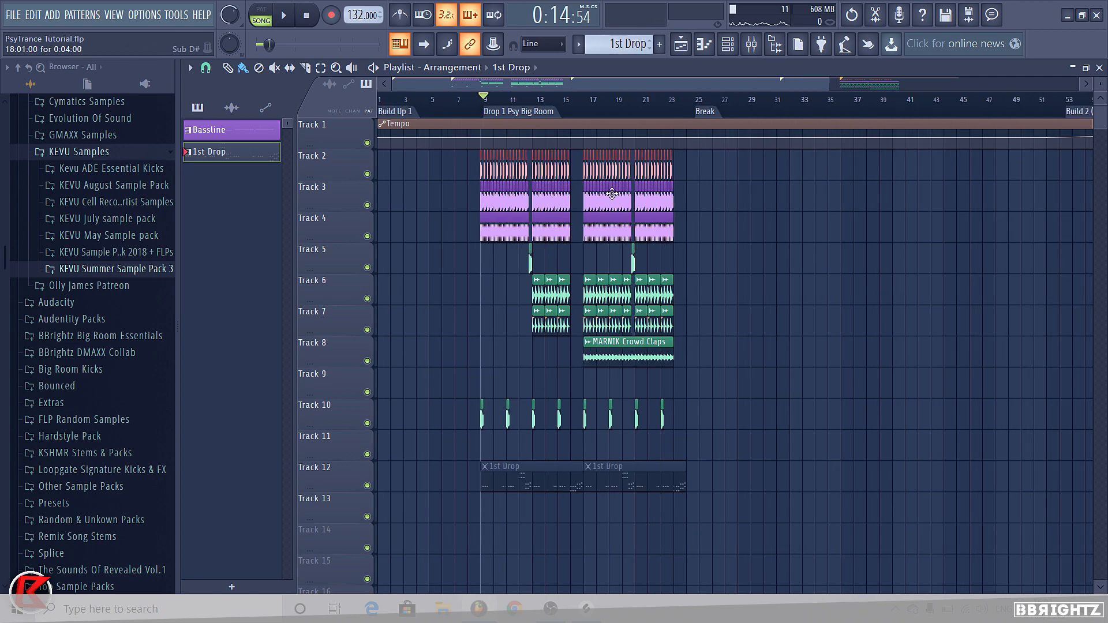
pyautogui.click(381, 98)
# Step: Collapse the KEVU Samples folder and expand KSHMR Stems & Packs down to KSHMR VOLUME 3 in Sounds Of KSHMR Vol 3
pyautogui.click(67, 155)
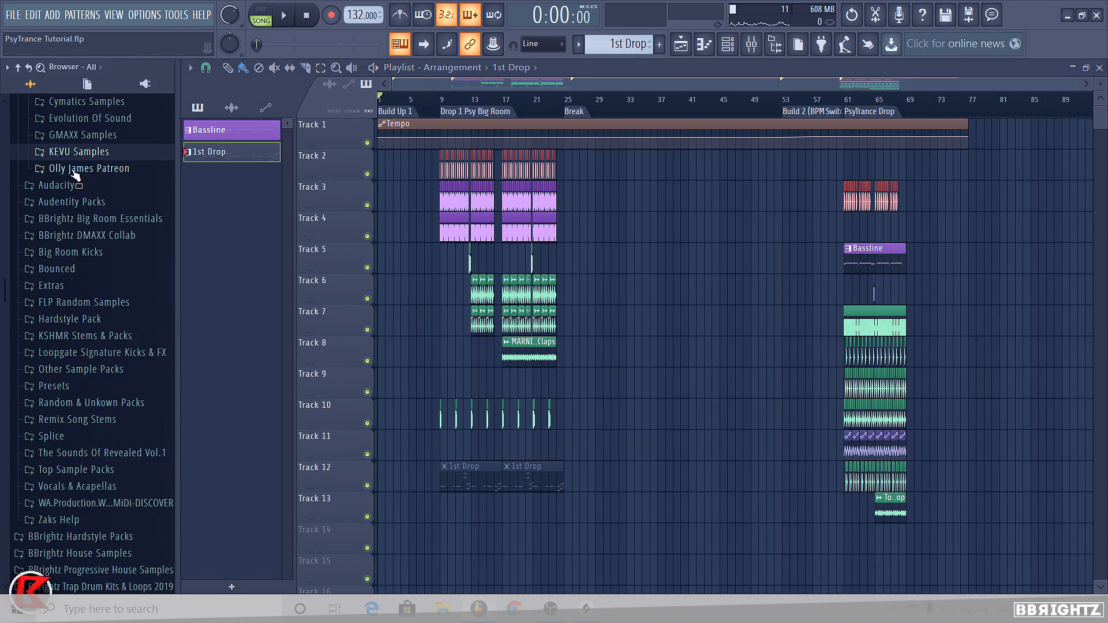
pyautogui.scroll(5, 43, 242)
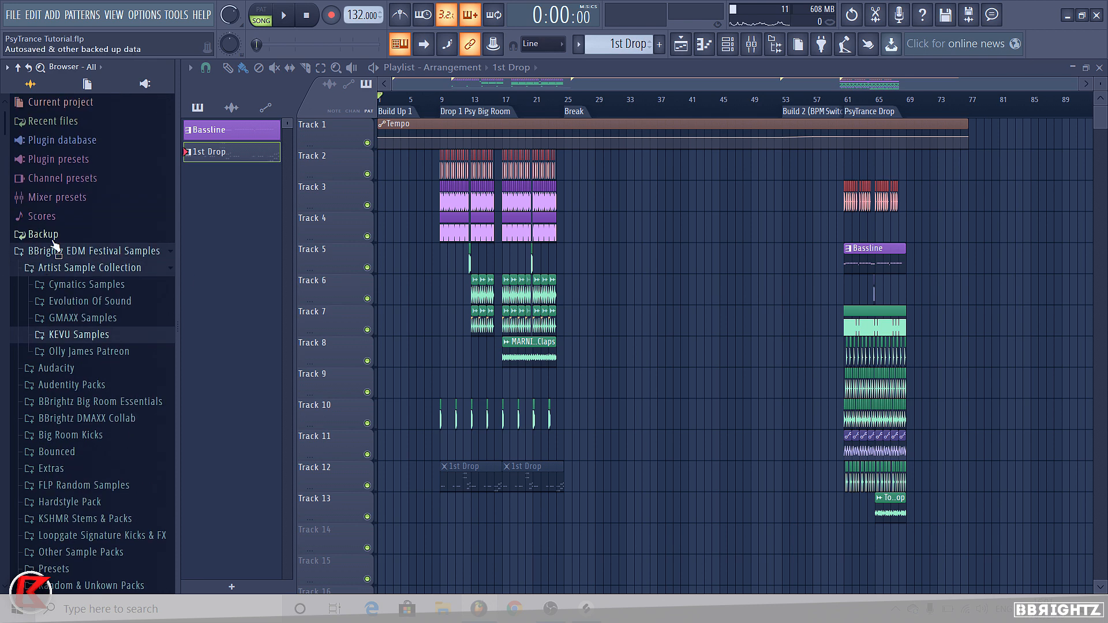
pyautogui.click(81, 269)
pyautogui.scroll(-2, 108, 371)
pyautogui.scroll(-4, 108, 372)
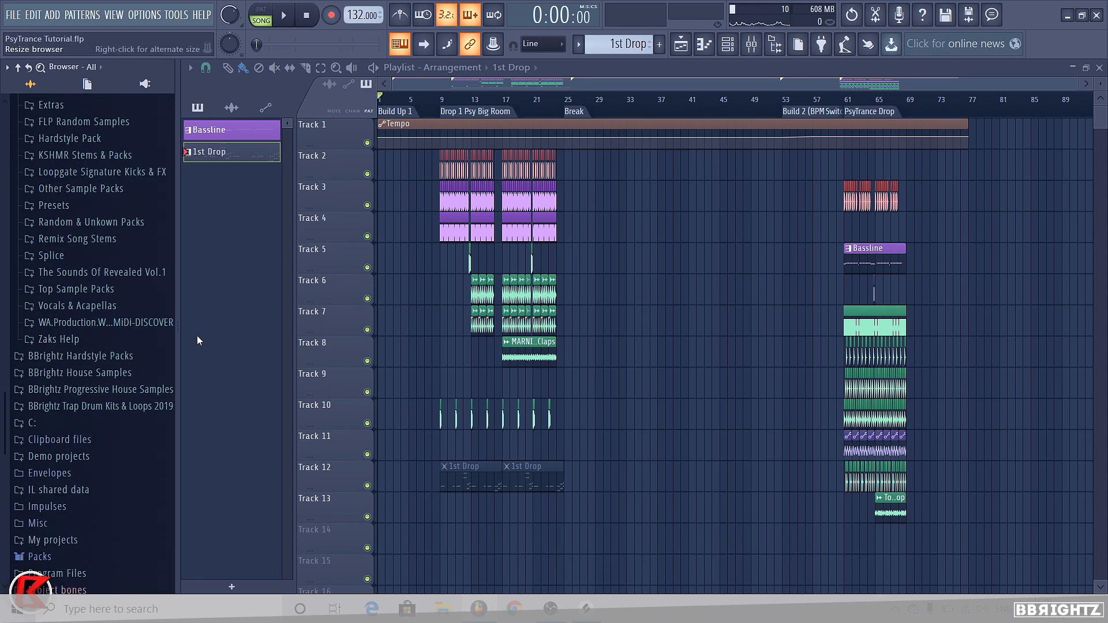
pyautogui.click(72, 155)
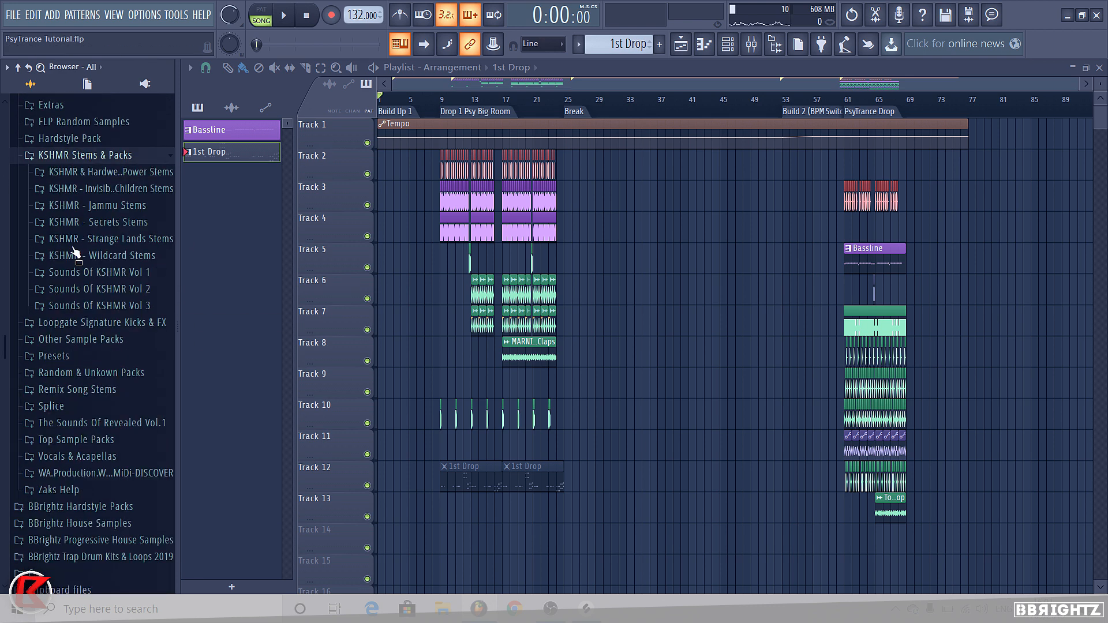
pyautogui.click(128, 307)
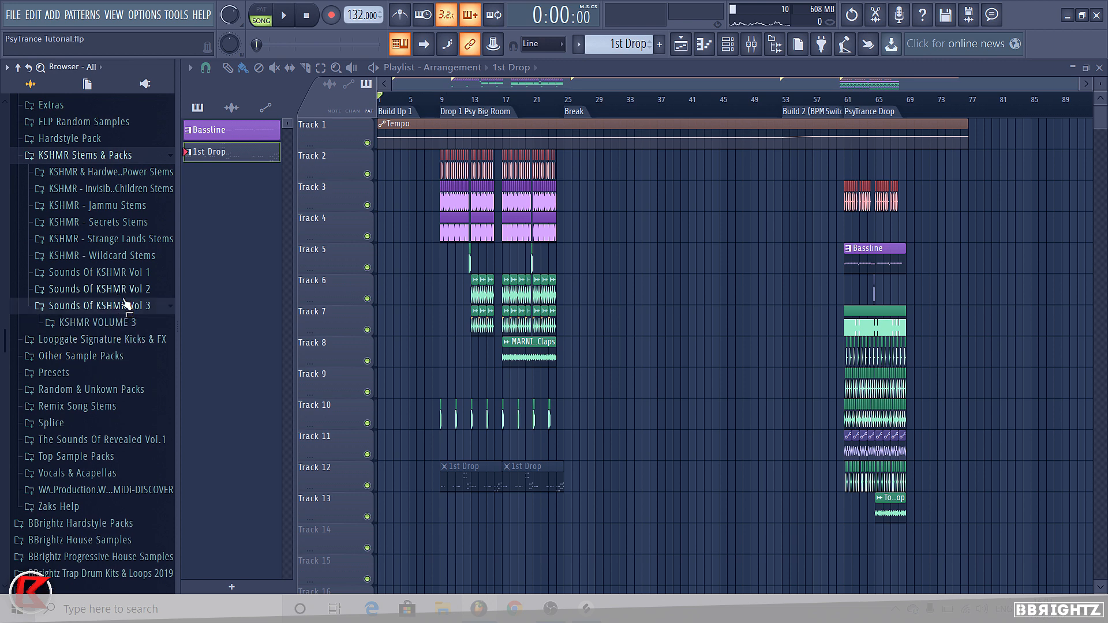
pyautogui.click(129, 322)
pyautogui.scroll(-3, 134, 360)
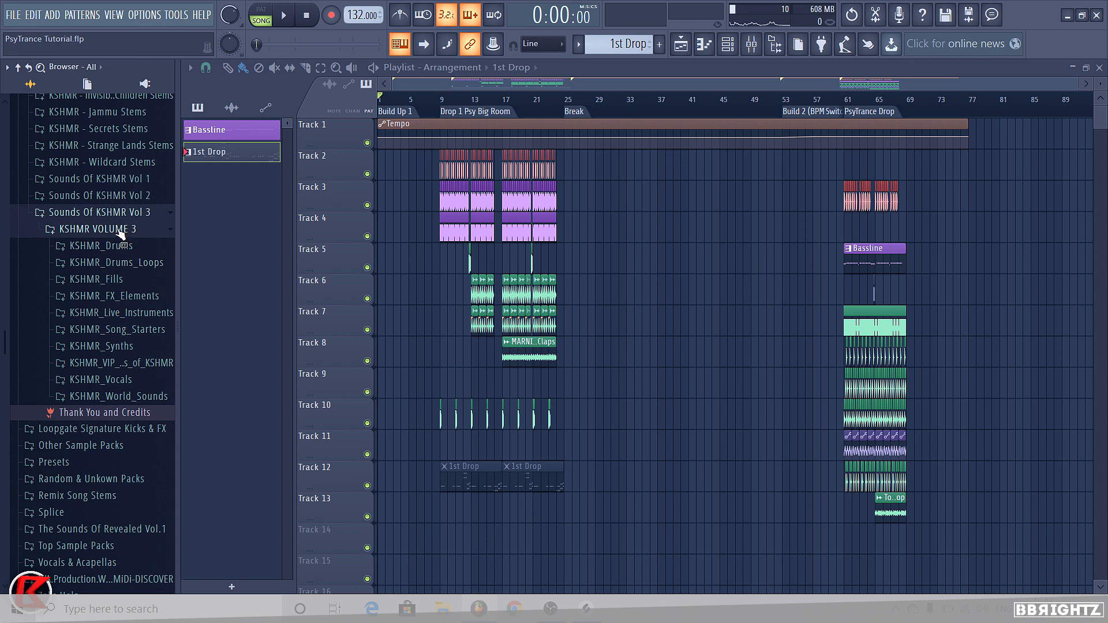
# Step: Expand KSHMR_FX_Elements and its war horns and alarms folder down to the intensity builder samples
pyautogui.click(113, 295)
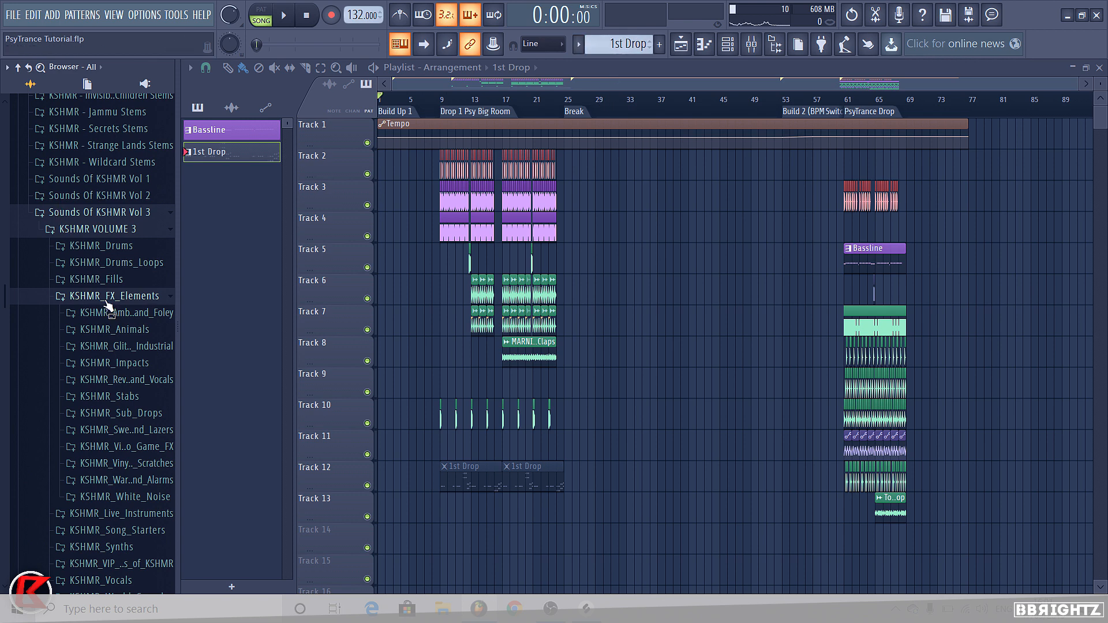
pyautogui.scroll(-3, 107, 307)
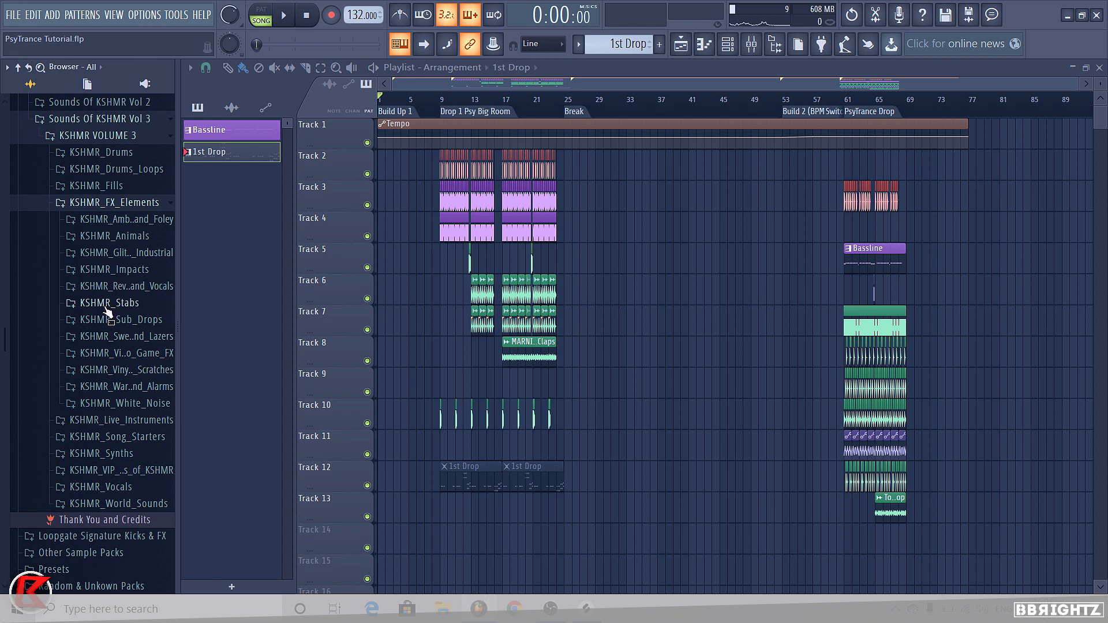
pyautogui.scroll(-3, 74, 272)
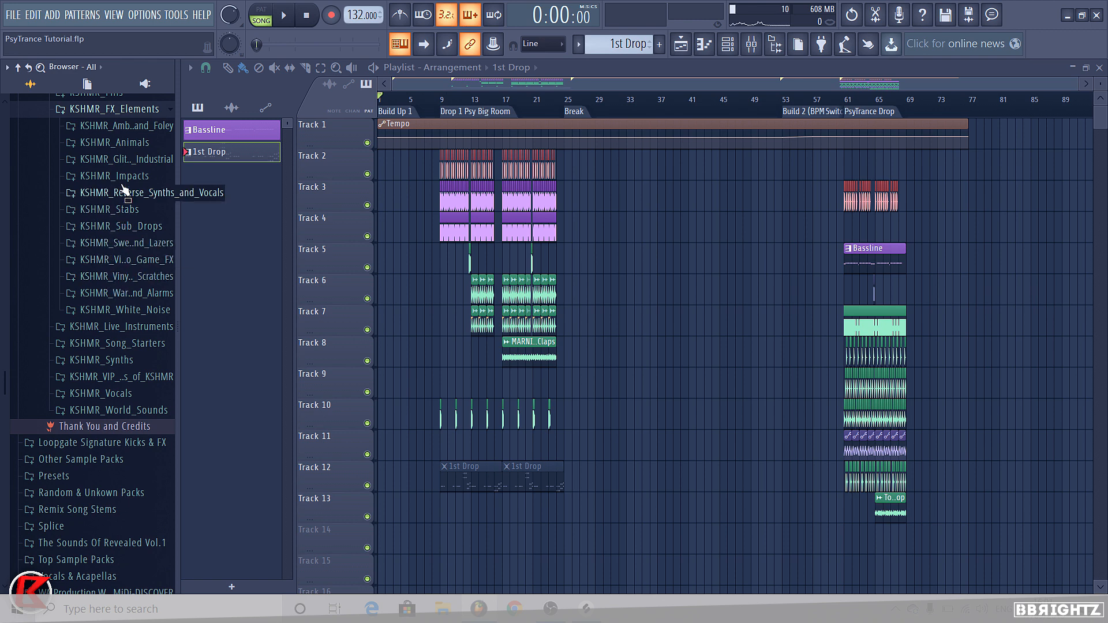
pyautogui.click(131, 294)
pyautogui.click(134, 361)
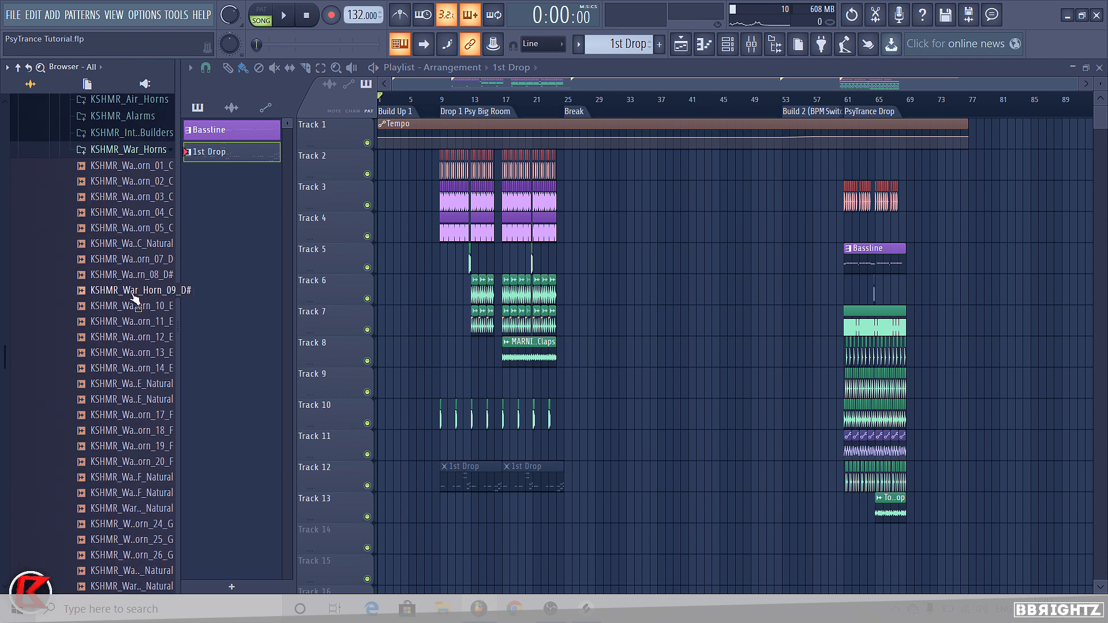
pyautogui.scroll(2, 138, 362)
pyautogui.click(133, 132)
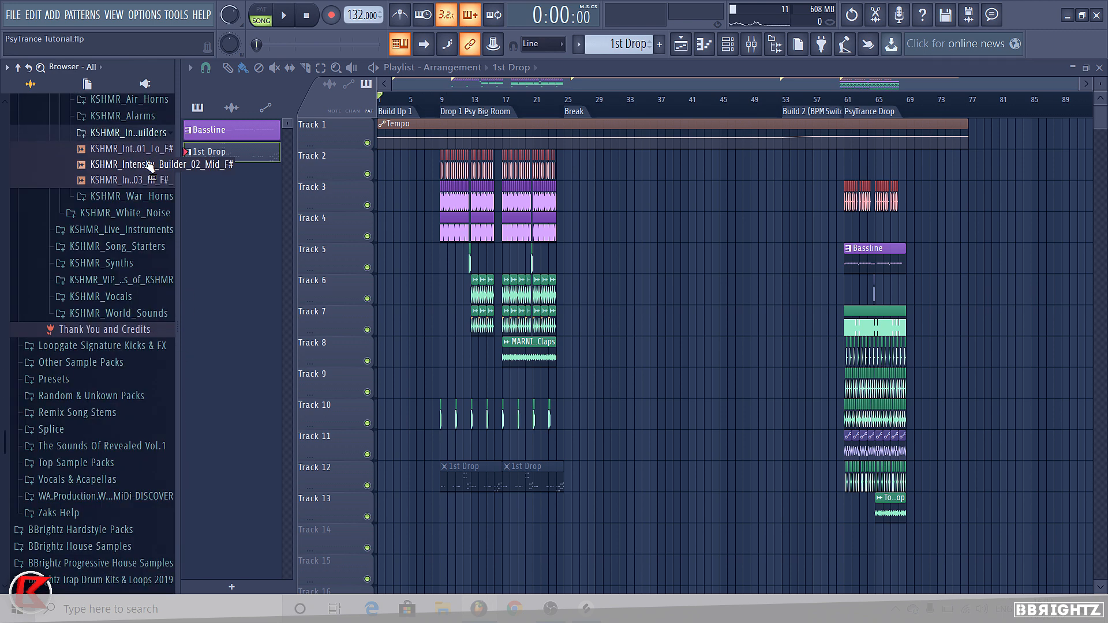
# Step: Place the KSHMR_Intensity_Builder_03_Hi_F# sample on Track 3 at bar 33 and view its sampler settings
pyautogui.moveTo(150, 167); pyautogui.dragTo(628, 196)
pyautogui.click(149, 181)
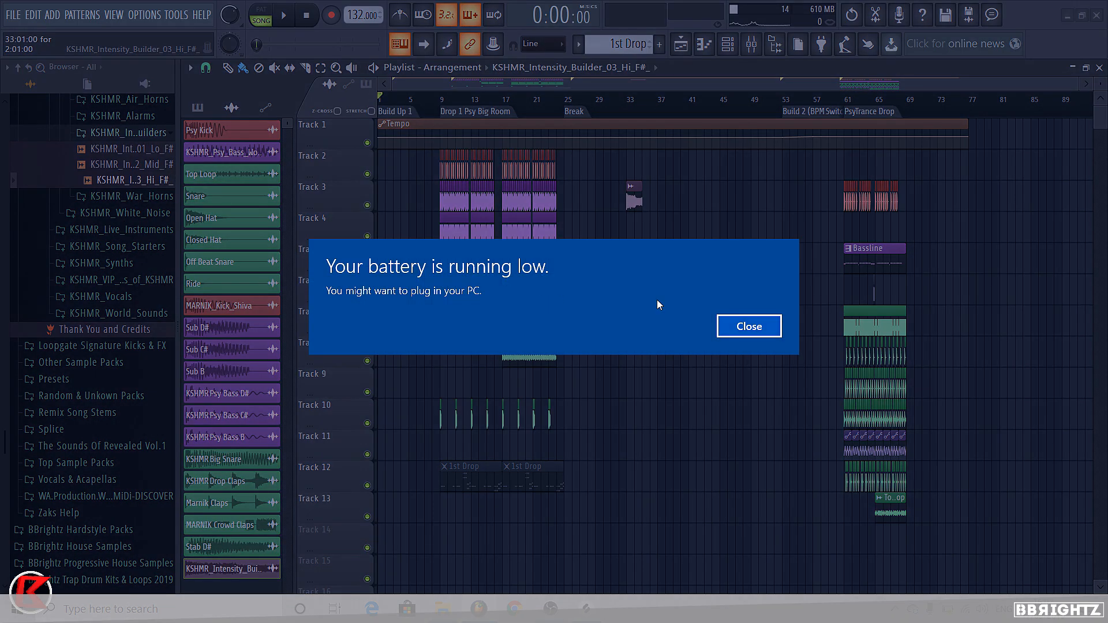
pyautogui.click(738, 321)
pyautogui.doubleClick(633, 199)
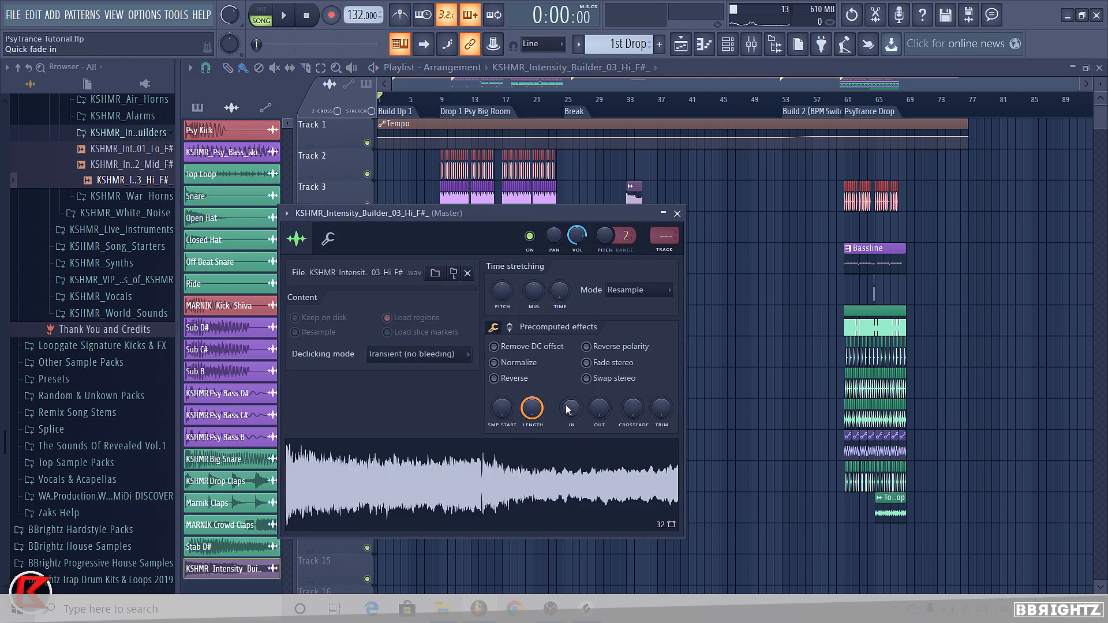
pyautogui.rightClick(698, 314)
# Step: Place KSHMR_War_Horn_12_E from the KSHMR_War_Horns folder on Track 5 at bar 32 and open its sampler settings
pyautogui.click(131, 133)
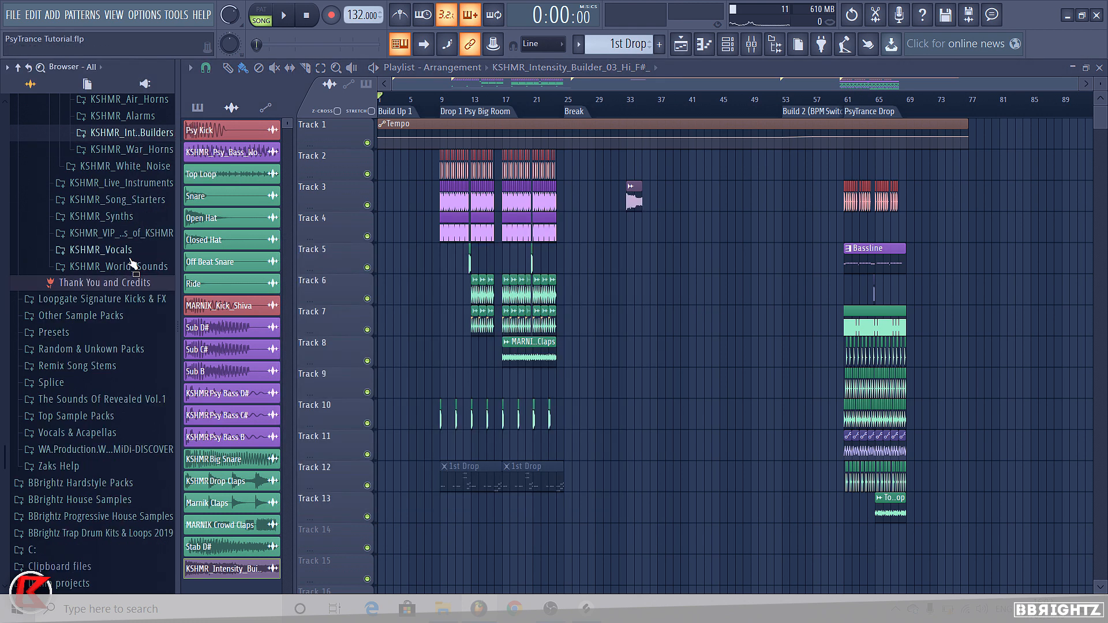
pyautogui.scroll(4, 130, 248)
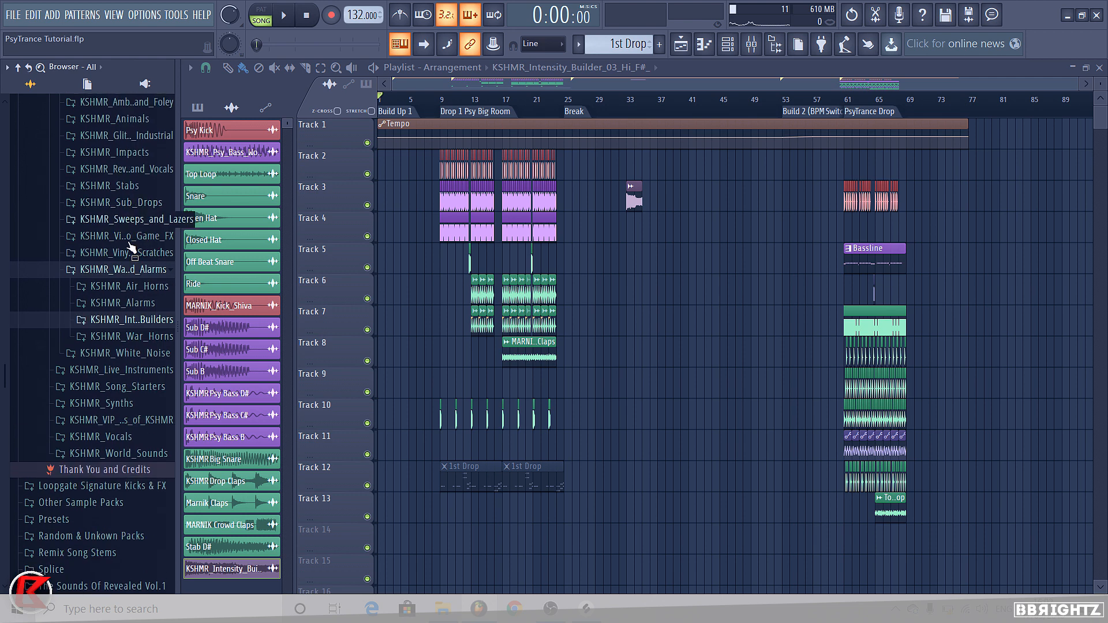
pyautogui.click(147, 336)
pyautogui.moveTo(149, 290); pyautogui.dragTo(622, 260)
pyautogui.doubleClick(622, 264)
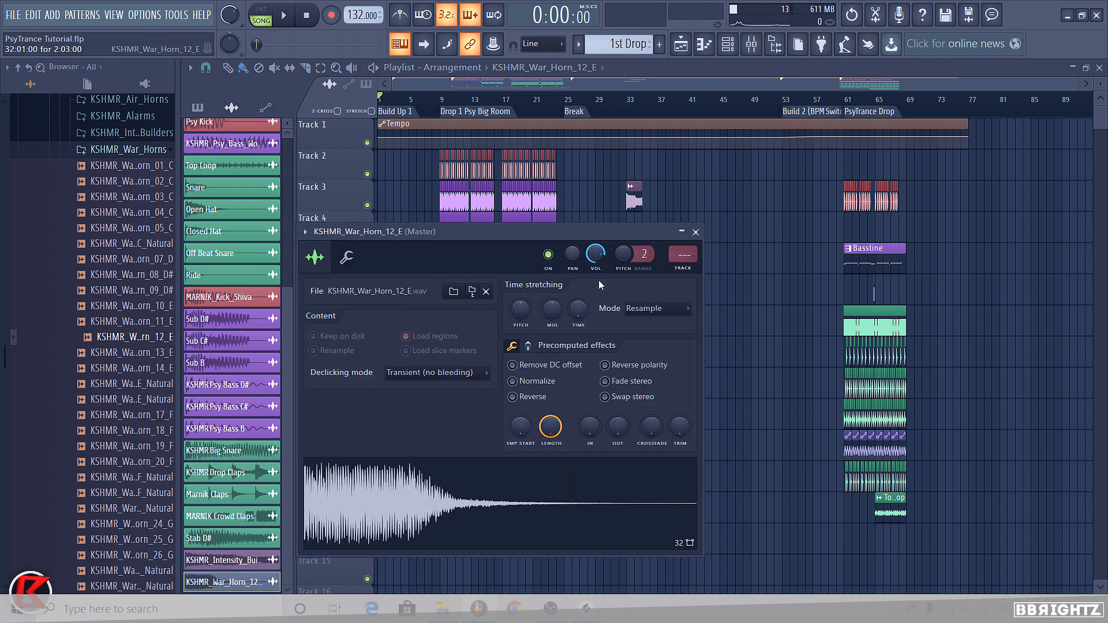
# Step: Set the war horn's time stretching mode to Stretch and move its clip to Track 4 at bar 33
pyautogui.click(645, 309)
pyautogui.click(643, 346)
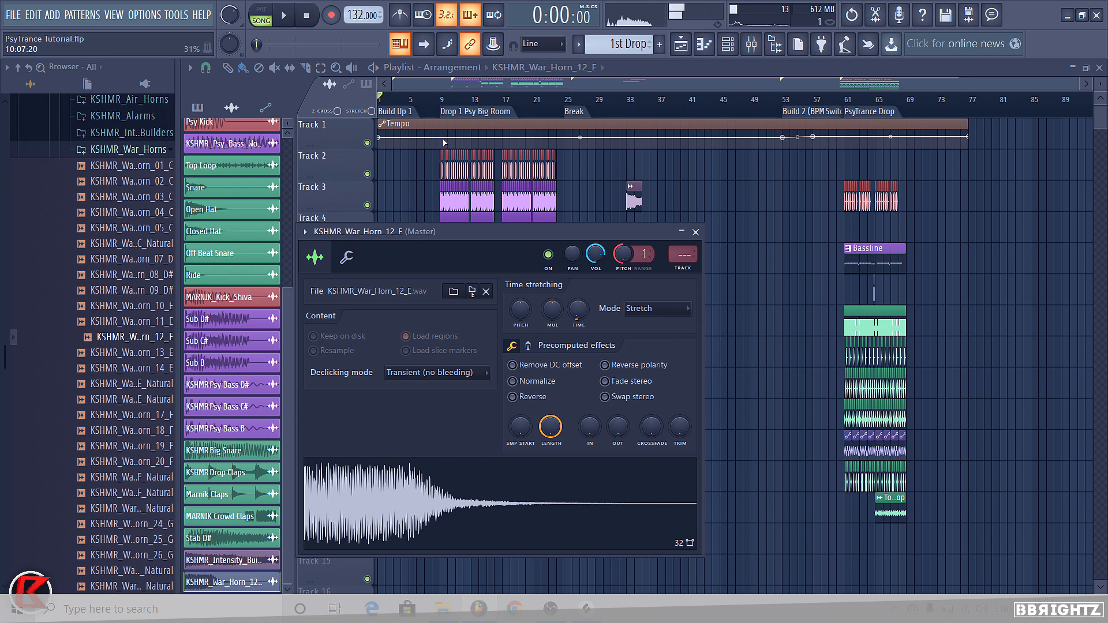
pyautogui.click(696, 231)
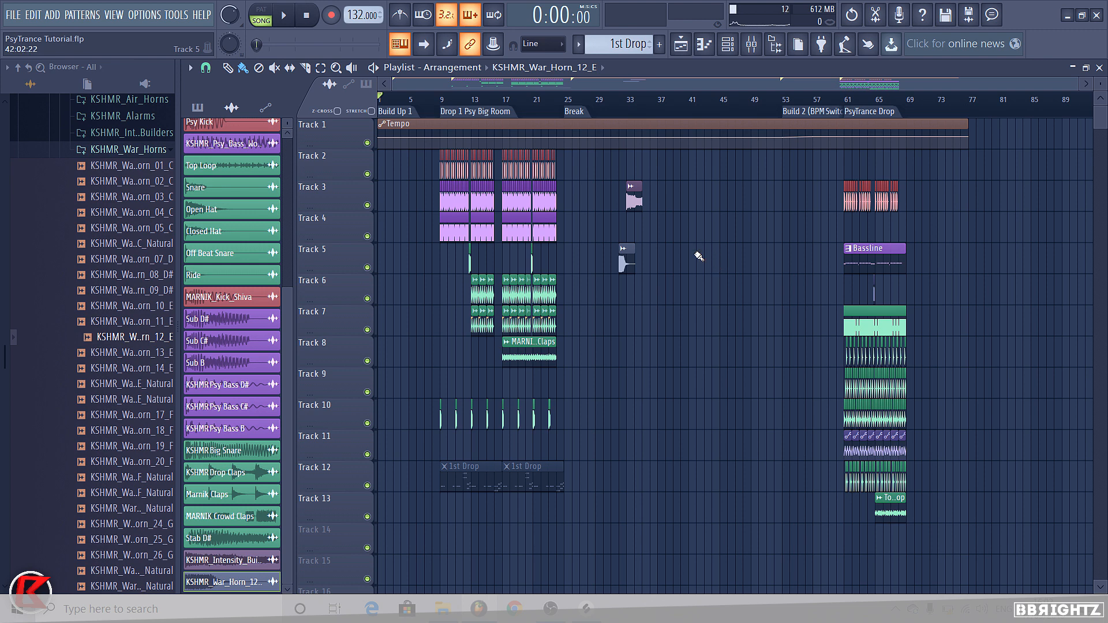
pyautogui.moveTo(631, 264); pyautogui.dragTo(641, 233)
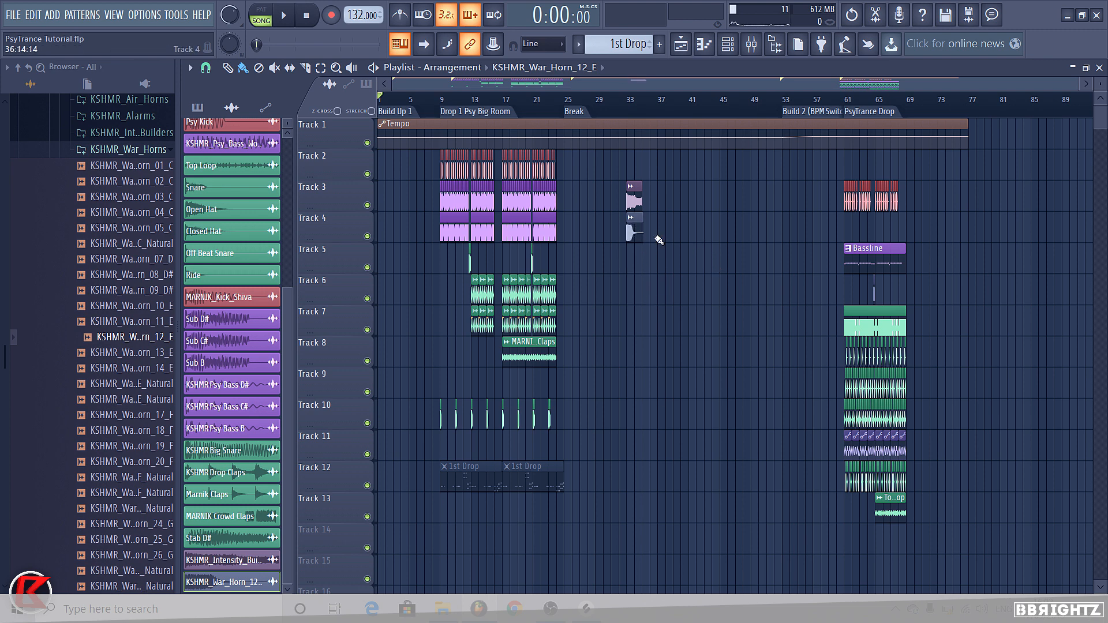
# Step: Replace the war horn sample on Track 4 with KSHMR_War_Horn_17_F and open its sampler settings
pyautogui.scroll(2, 627, 293)
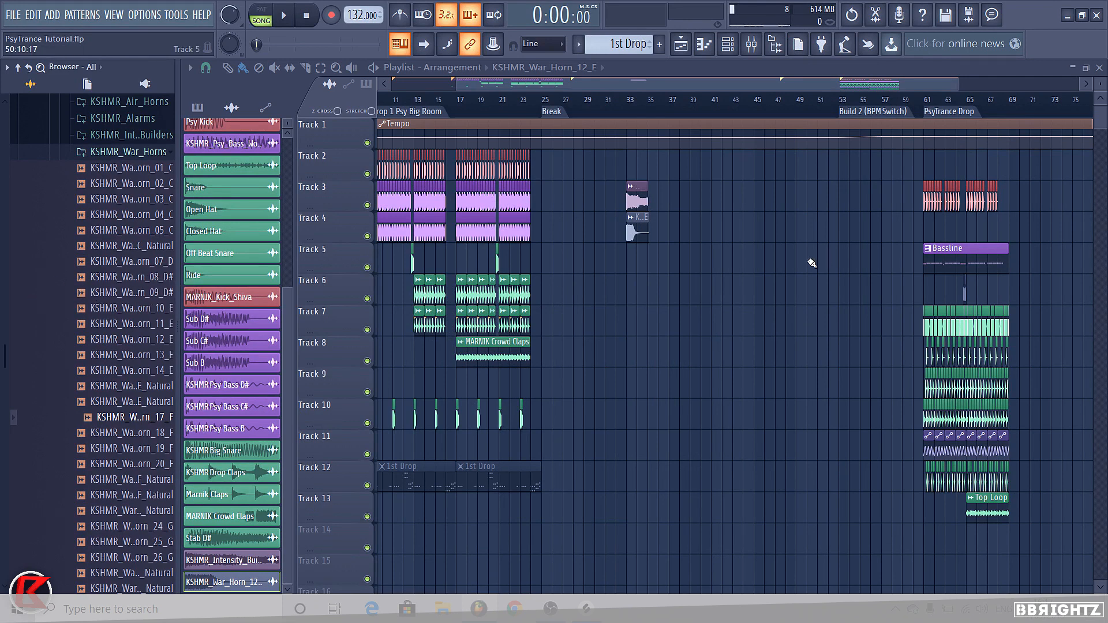
pyautogui.scroll(1, 611, 262)
pyautogui.scroll(1, 611, 263)
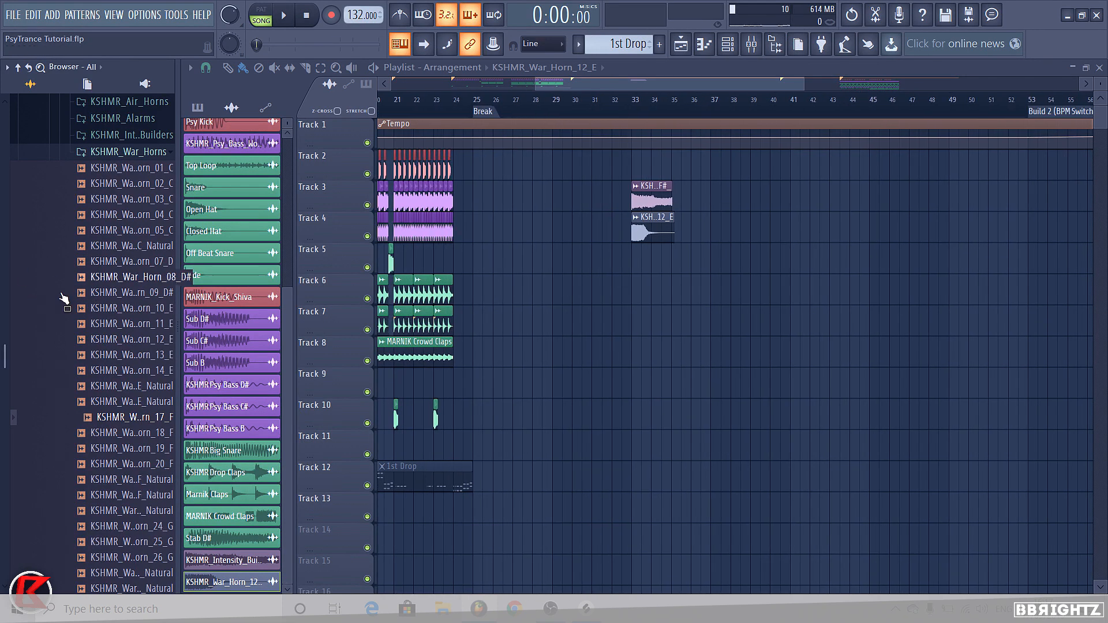
pyautogui.click(144, 425)
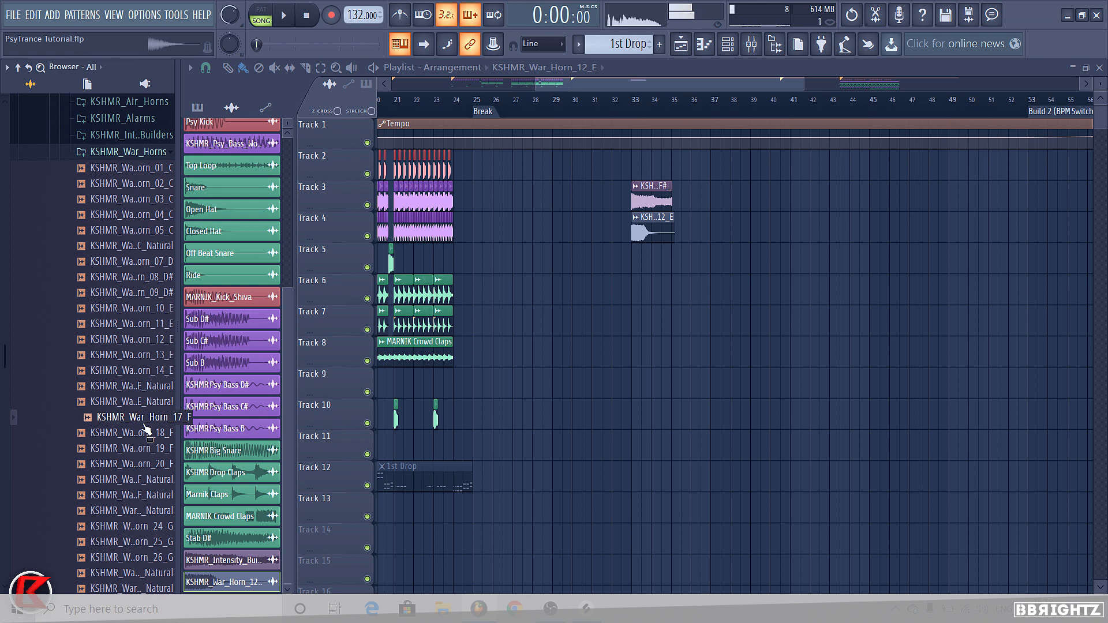
pyautogui.moveTo(144, 424); pyautogui.dragTo(655, 219)
pyautogui.doubleClick(653, 218)
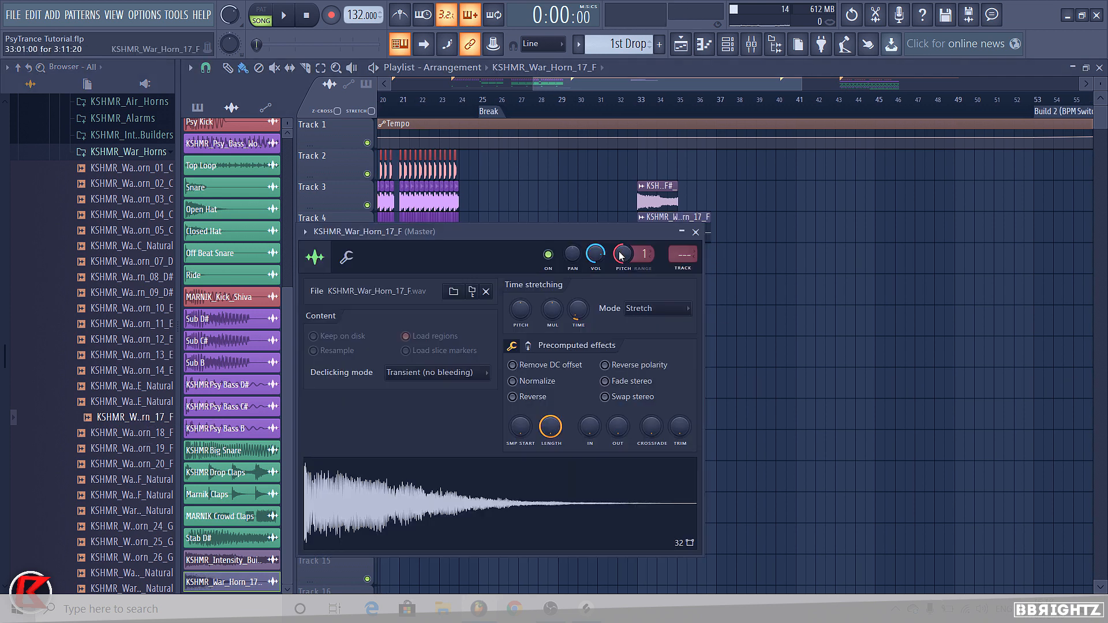
# Step: Adjust the stretch time of the KSHMR_War_Horn_17_F sample and inspect its clip on Track 4
pyautogui.rightClick(579, 308)
pyautogui.click(590, 320)
pyautogui.press('Escape')
pyautogui.scroll(1, 678, 252)
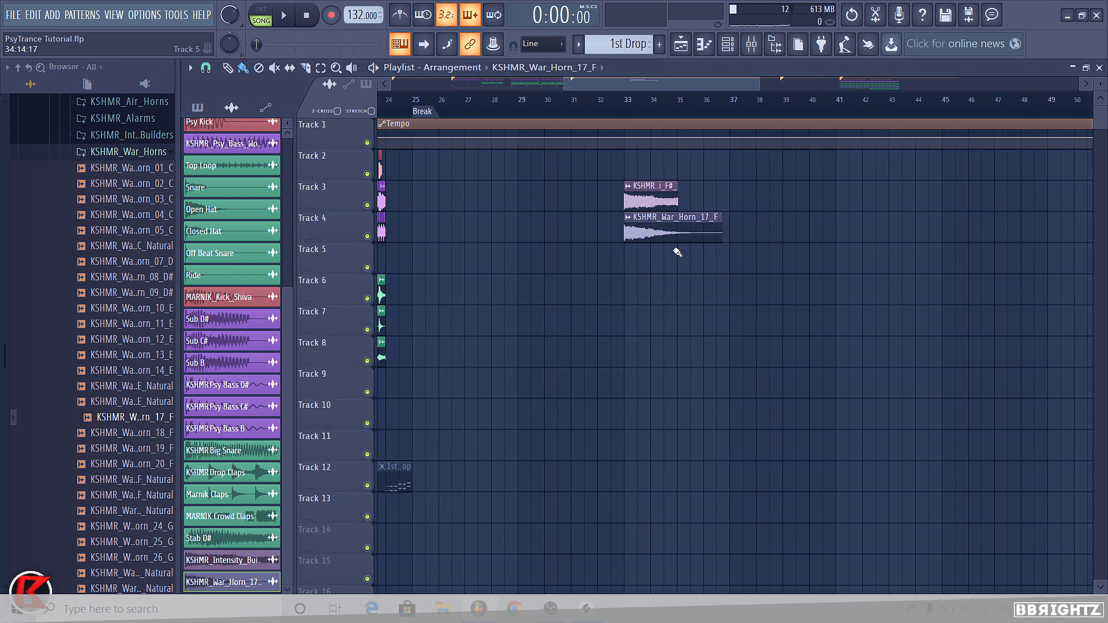
pyautogui.scroll(1, 687, 259)
pyautogui.doubleClick(675, 229)
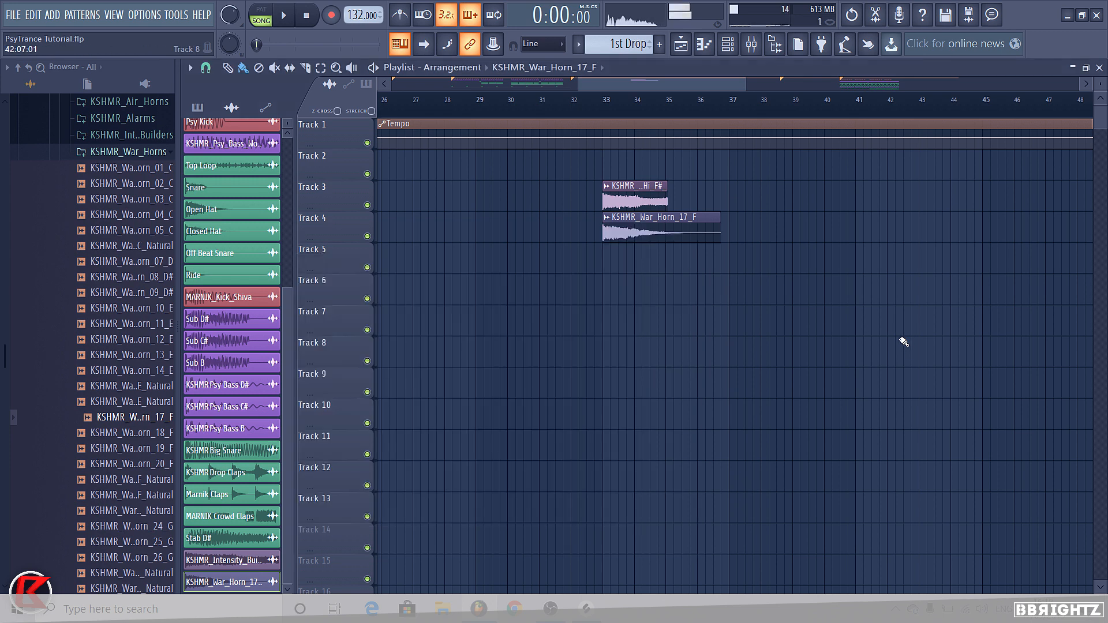
# Step: Move the KSHMR_War_Horn_17_F clip to Track 14 at bar 1 and delete the stray copy on Track 16
pyautogui.scroll(-8, 903, 344)
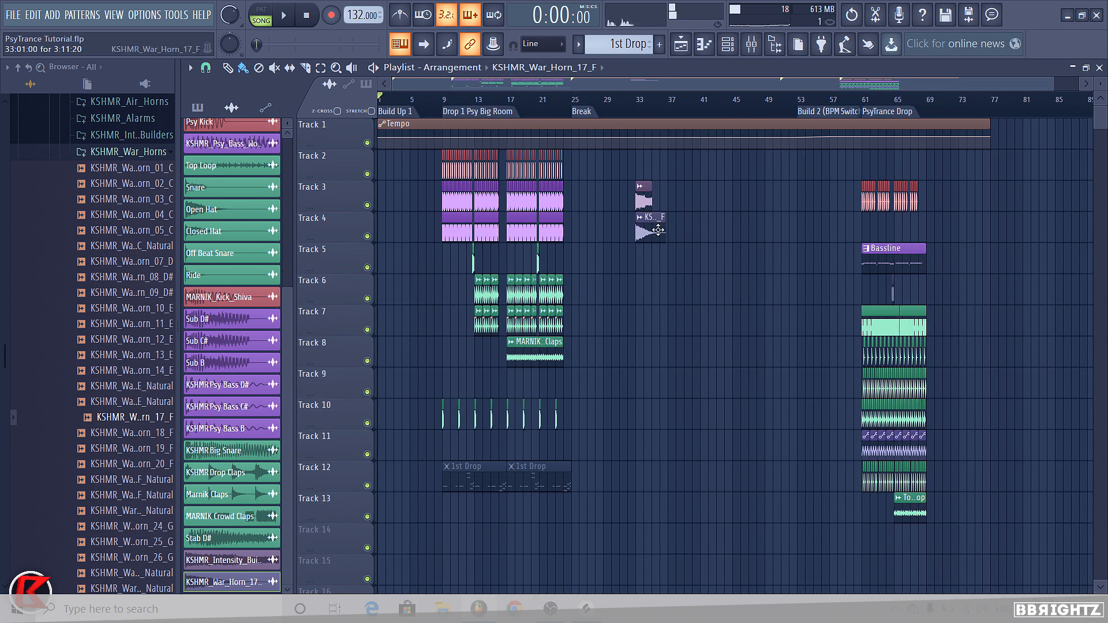
pyautogui.moveTo(654, 231); pyautogui.dragTo(351, 353)
pyautogui.scroll(5, 352, 352)
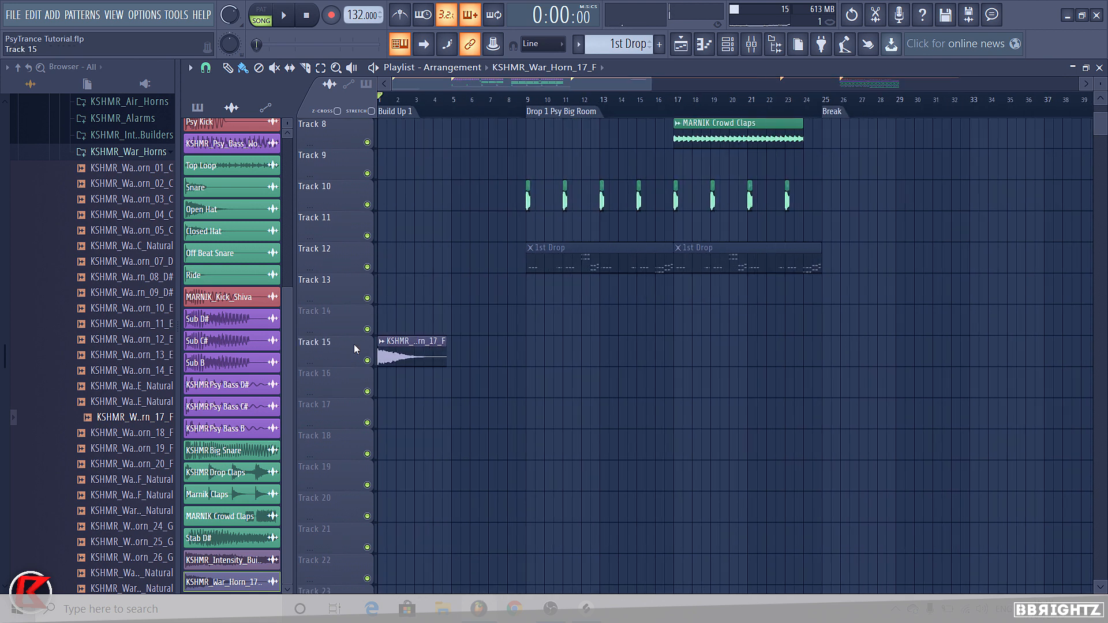
pyautogui.click(403, 371)
pyautogui.moveTo(437, 362); pyautogui.dragTo(437, 331)
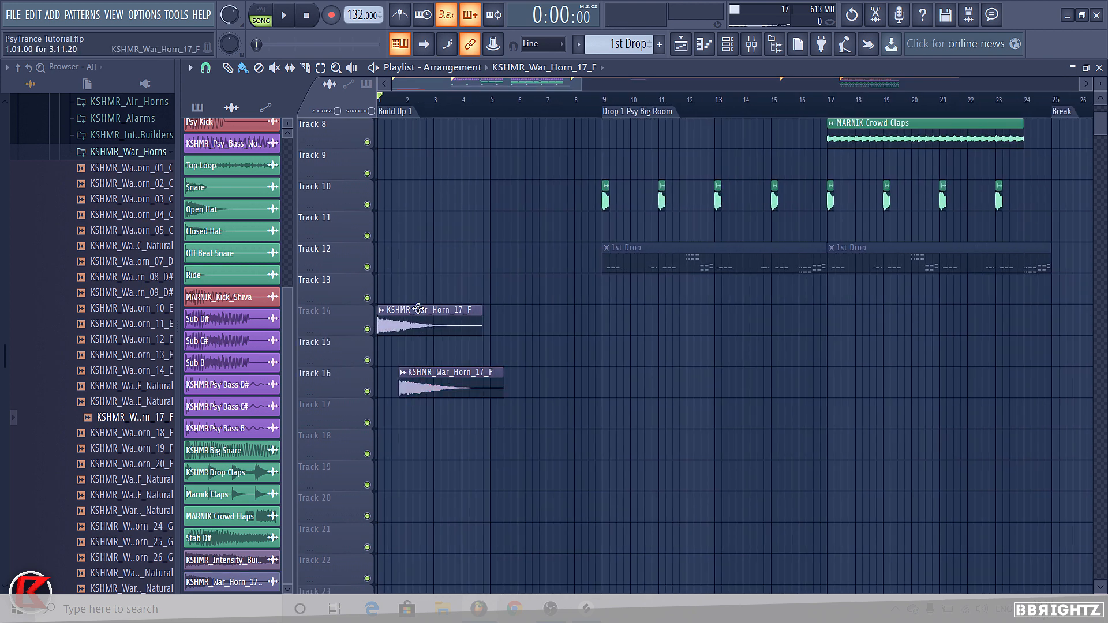
pyautogui.rightClick(442, 389)
# Step: Rename the war horn channel to KSHMR_War_Horn and recolor it orange
pyautogui.scroll(-3, 416, 343)
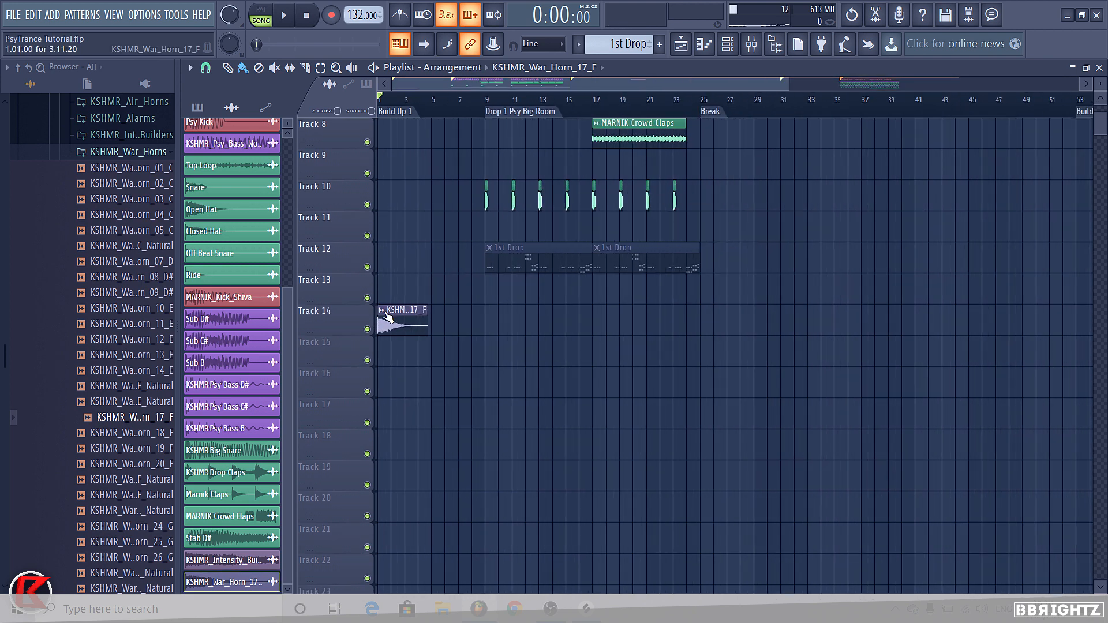
pyautogui.click(381, 310)
pyautogui.click(412, 373)
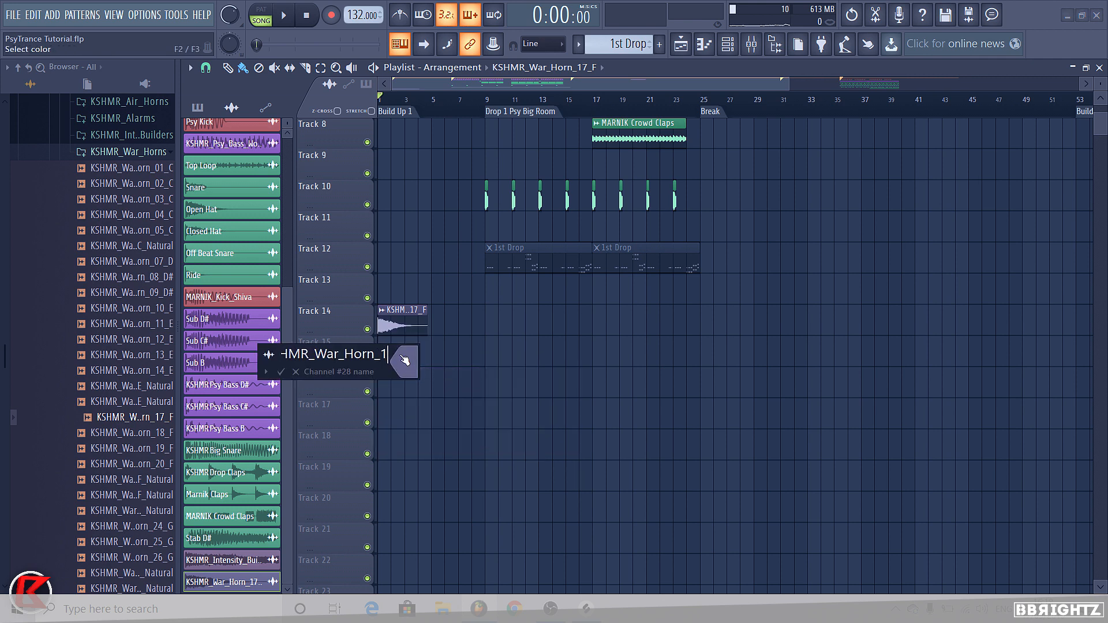
pyautogui.click(406, 363)
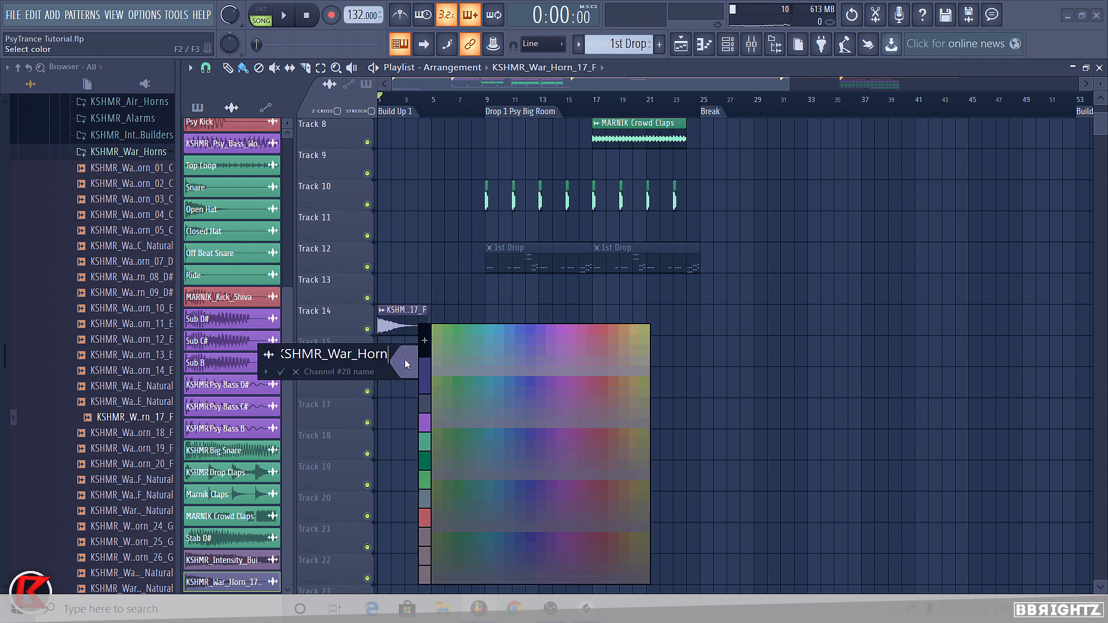
pyautogui.click(622, 334)
pyautogui.scroll(3, 398, 358)
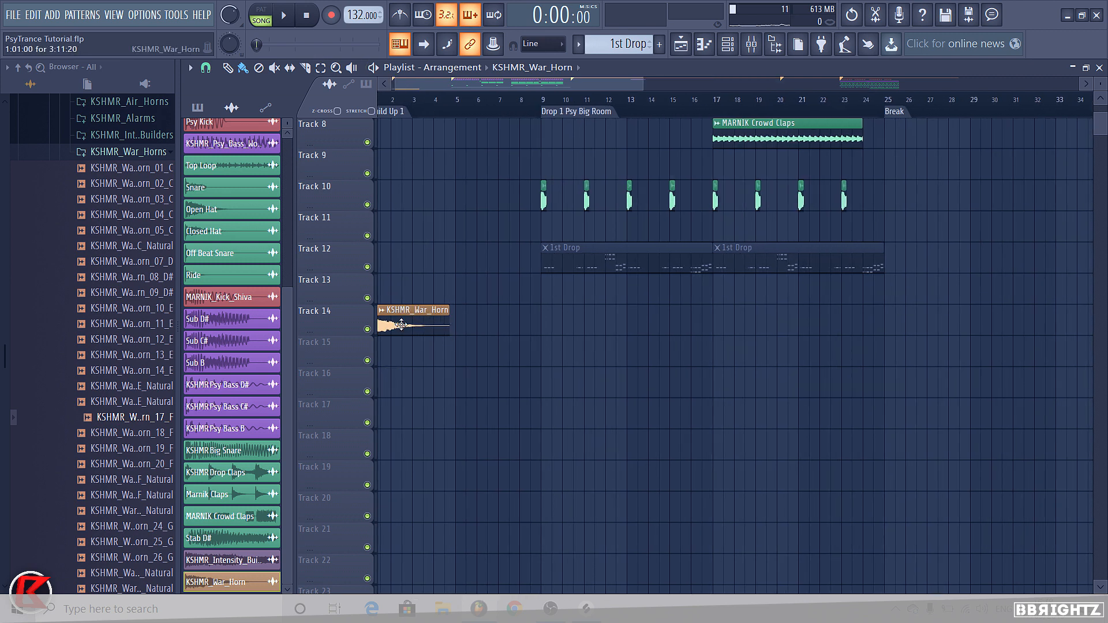
# Step: Arrange the KSHMR_War_Horn clips on Track 14 to start at bars 1, 3 and 5, ending the last at bar 9
pyautogui.press('space')
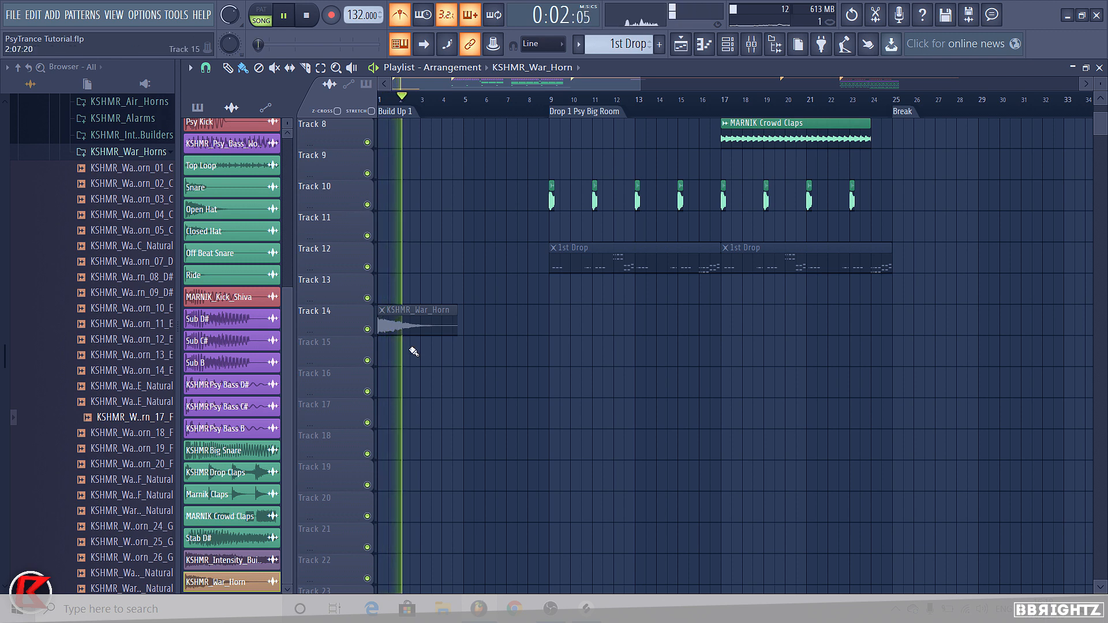
pyautogui.press('space')
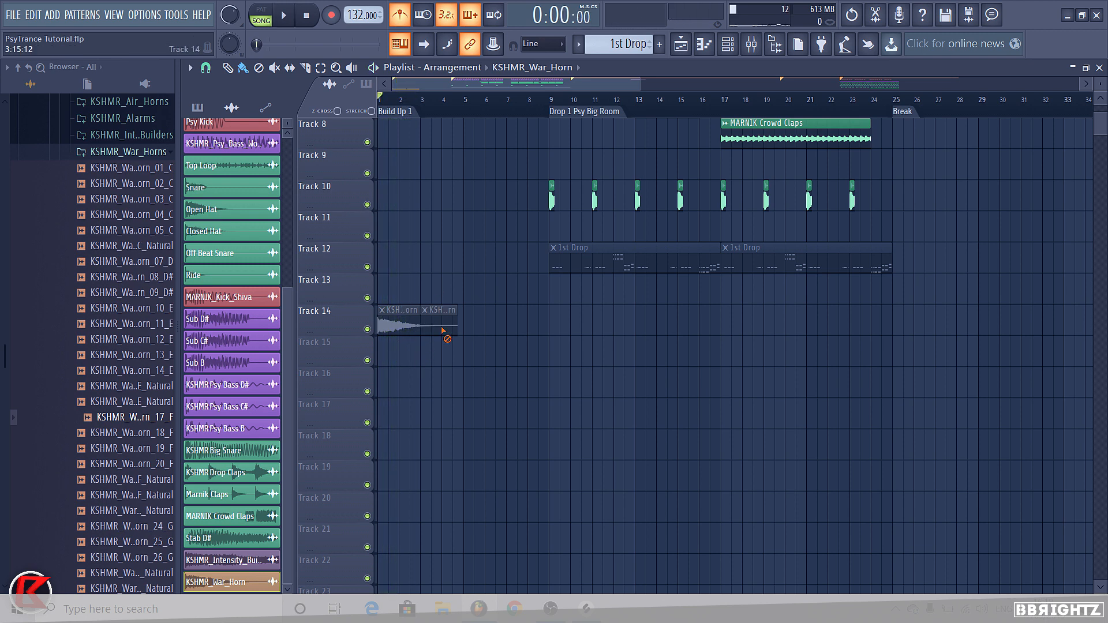
pyautogui.rightClick(443, 331)
pyautogui.moveTo(426, 327)
pyautogui.mouseDown()
pyautogui.moveTo(587, 317)
pyautogui.moveTo(539, 327)
pyautogui.moveTo(502, 318)
pyautogui.moveTo(548, 341)
pyautogui.mouseUp()
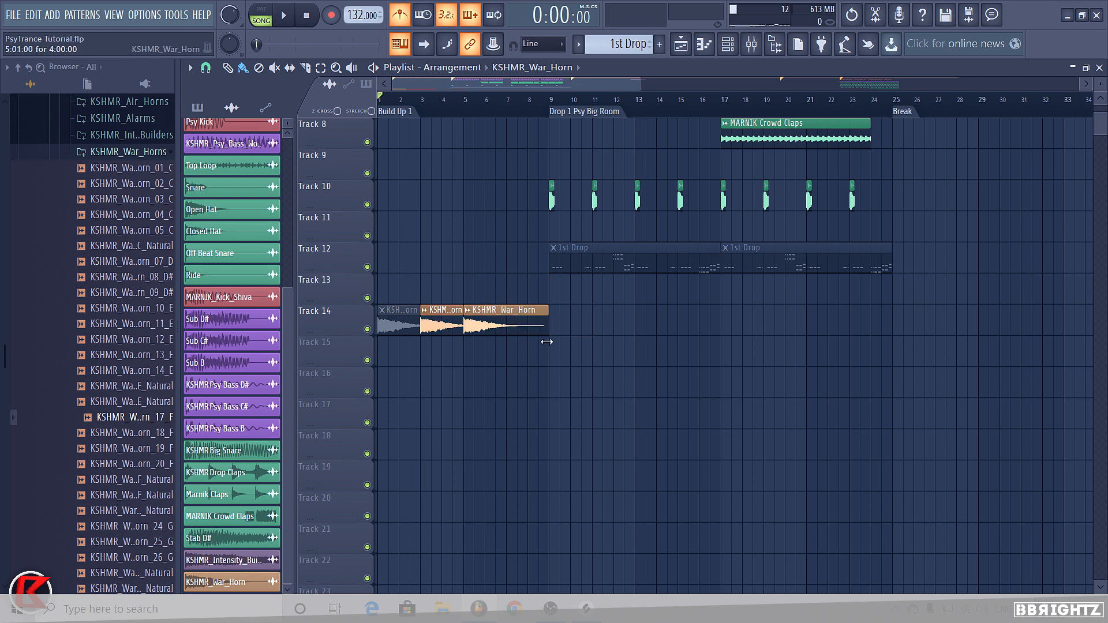
pyautogui.scroll(-2, 554, 369)
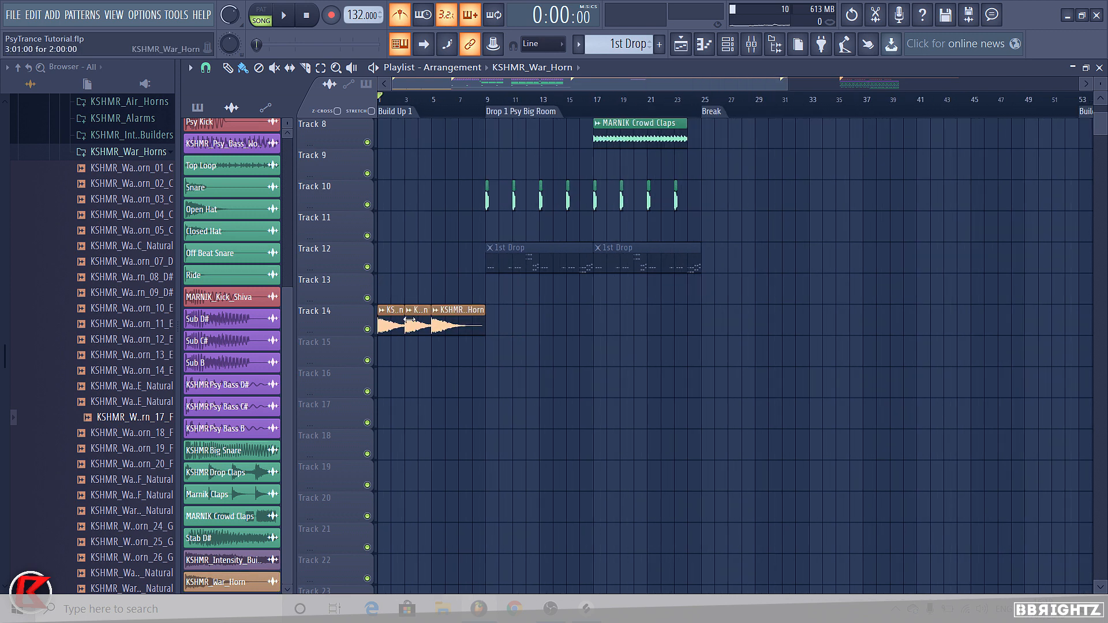
# Step: Move the Drum SC Bus in the mixer to insert 21, right after the Off Beat Snare track
pyautogui.click(751, 43)
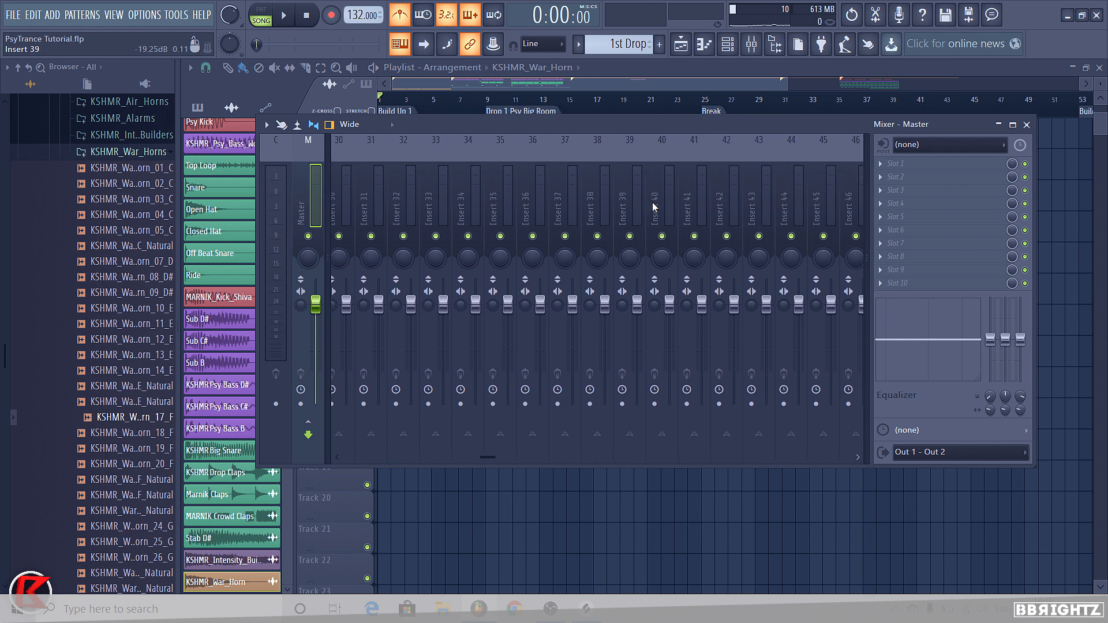
pyautogui.hscroll(-10, 654, 202)
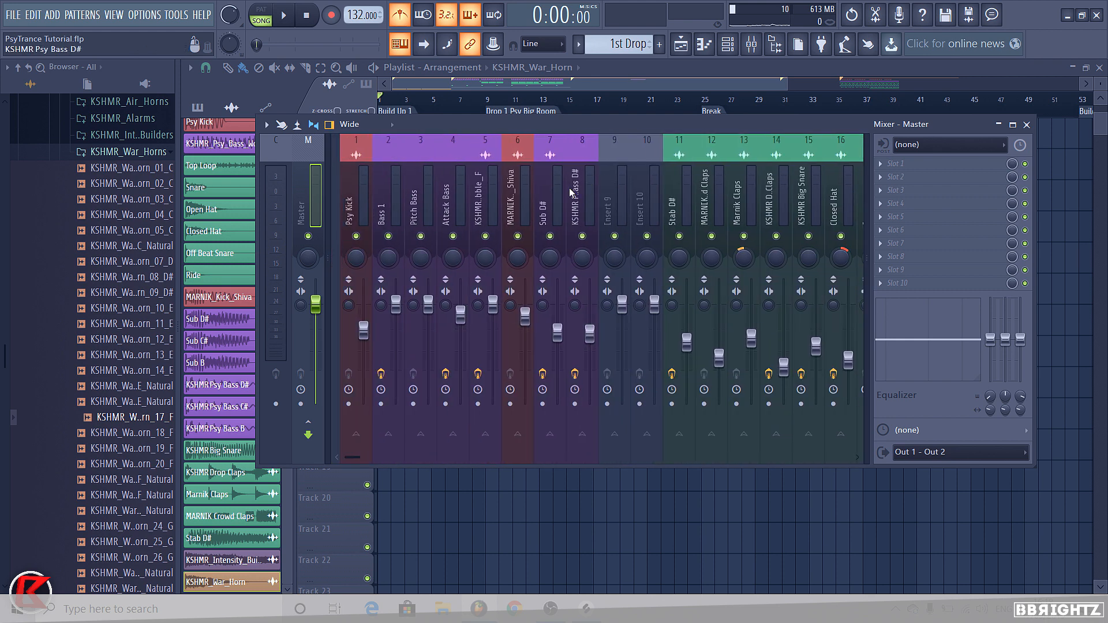
pyautogui.hscroll(6, 522, 216)
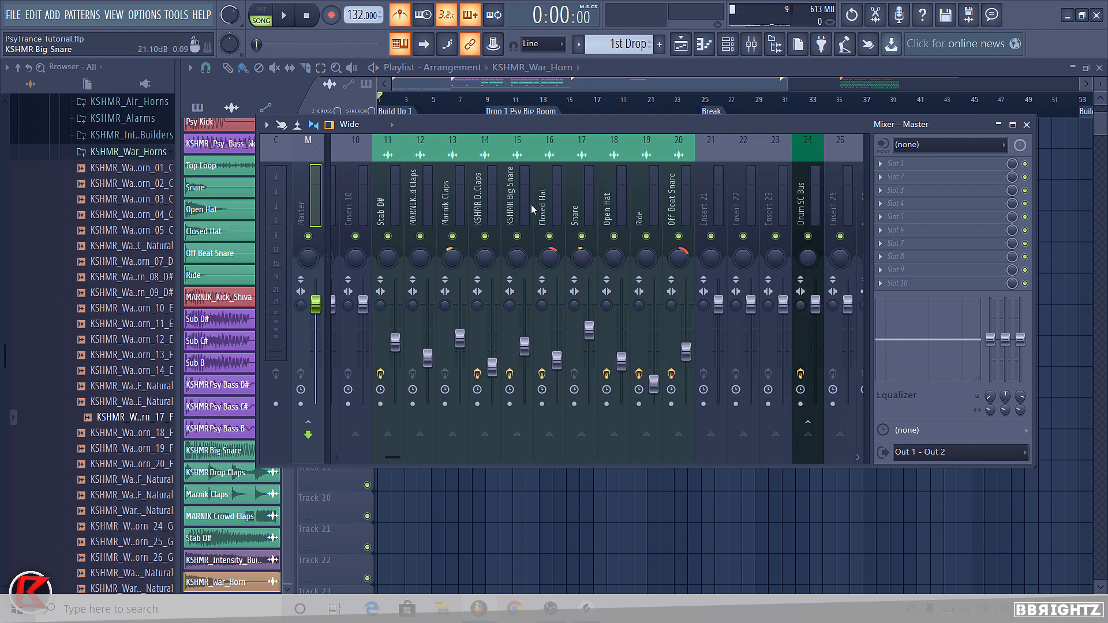
pyautogui.hscroll(-6, 496, 196)
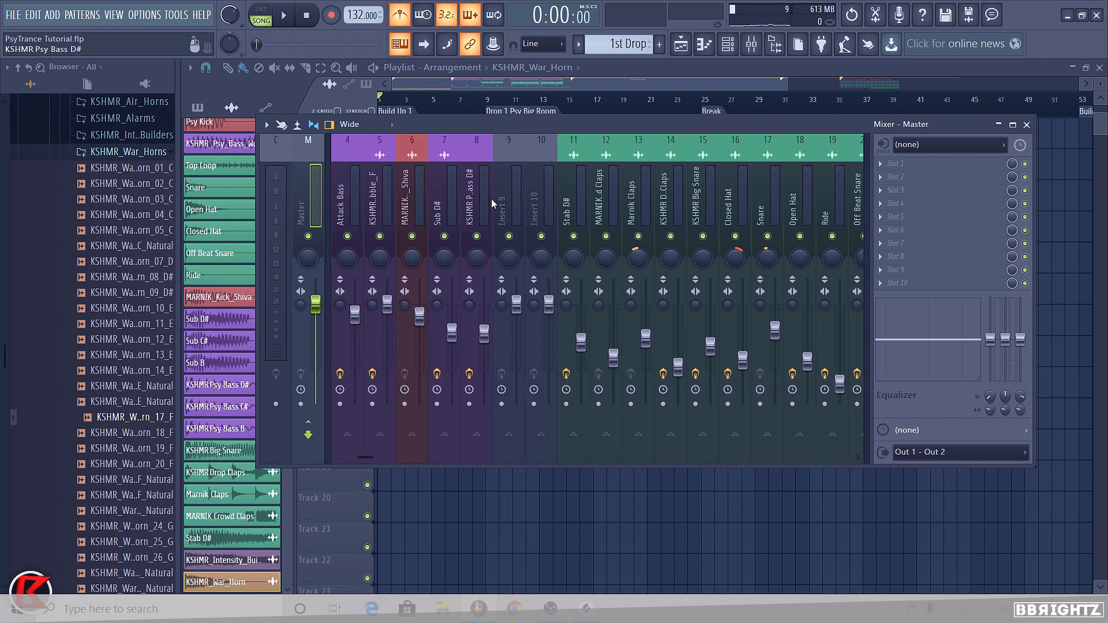
pyautogui.hscroll(3, 534, 218)
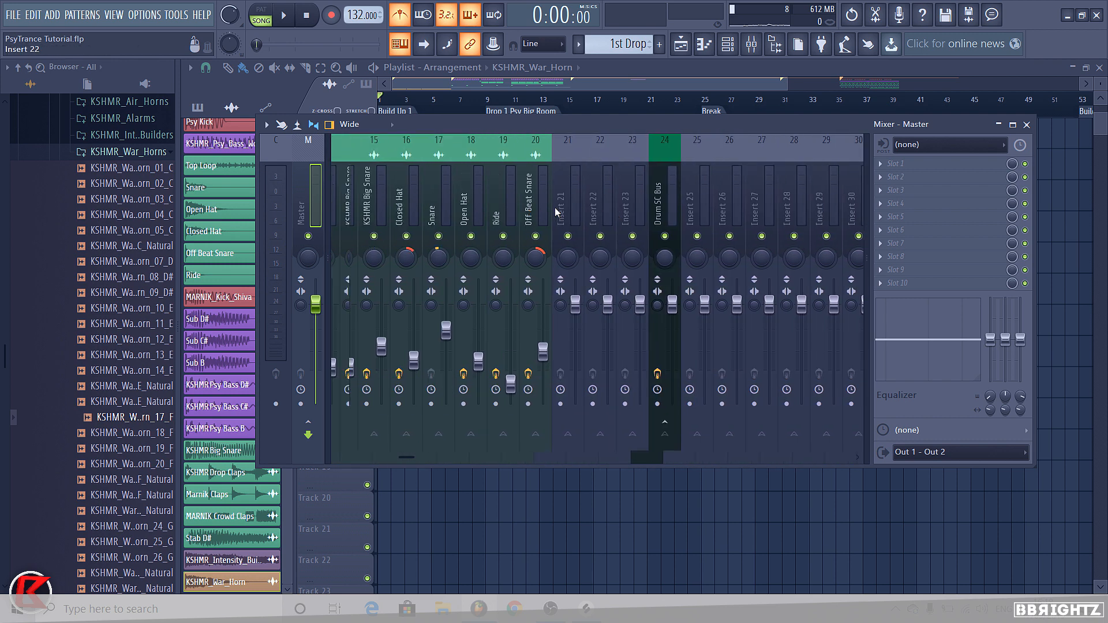
pyautogui.hscroll(2, 666, 223)
pyautogui.click(605, 203)
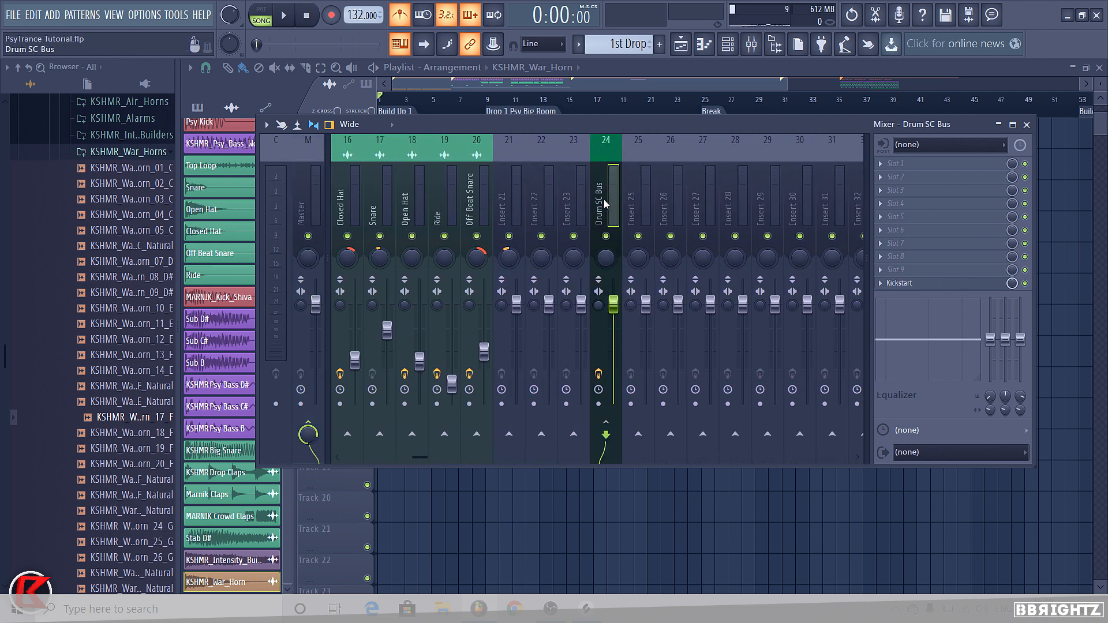
pyautogui.hotkey('alt', 'Left')
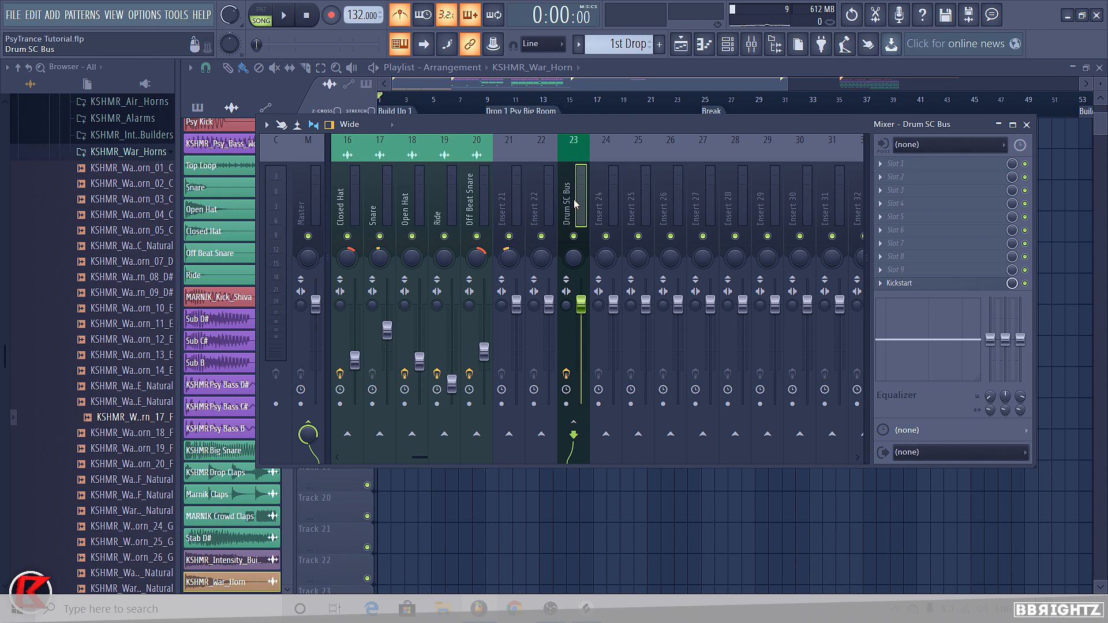
pyautogui.click(519, 203)
pyautogui.click(473, 204)
pyautogui.click(501, 200)
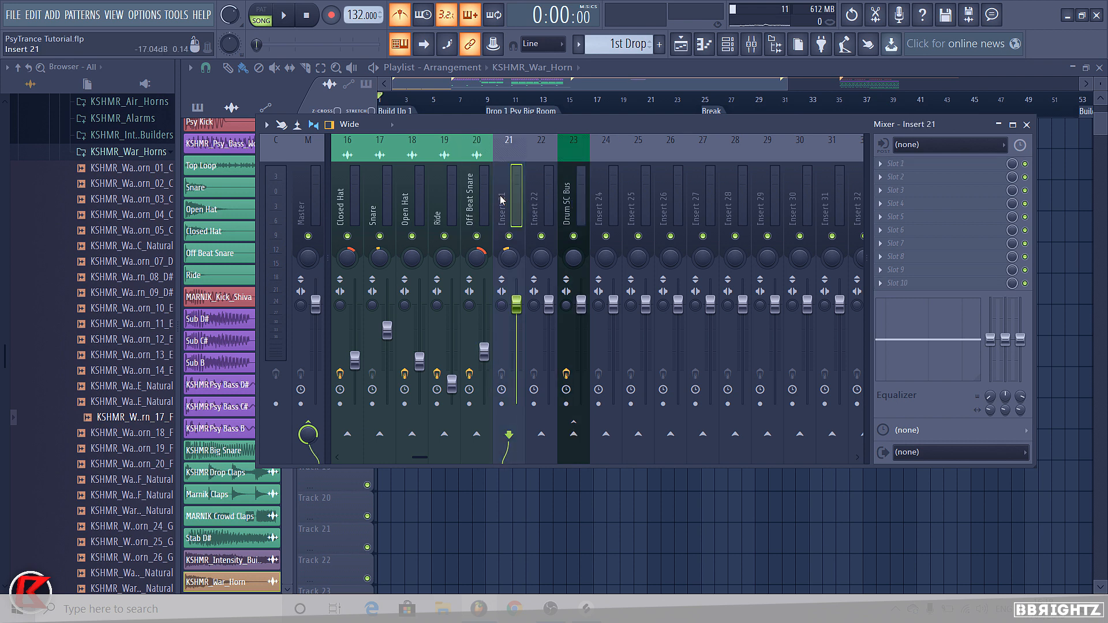
pyautogui.moveTo(562, 196); pyautogui.dragTo(506, 197)
pyautogui.click(549, 197)
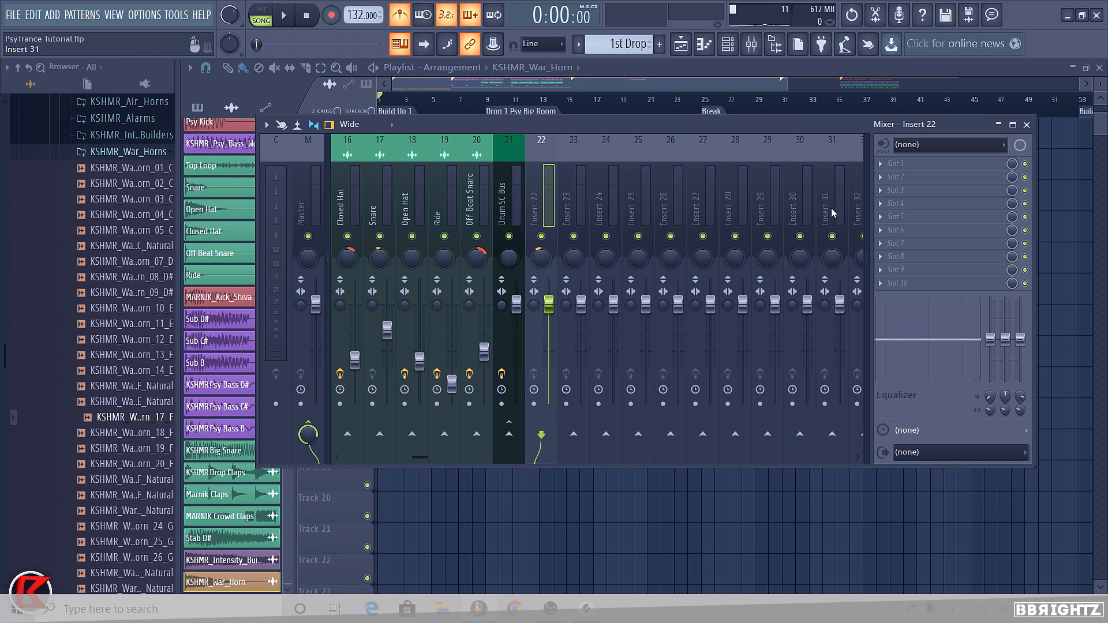
# Step: Route the KSHMR_War_Horn channel to mixer insert 49
pyautogui.hscroll(8, 832, 214)
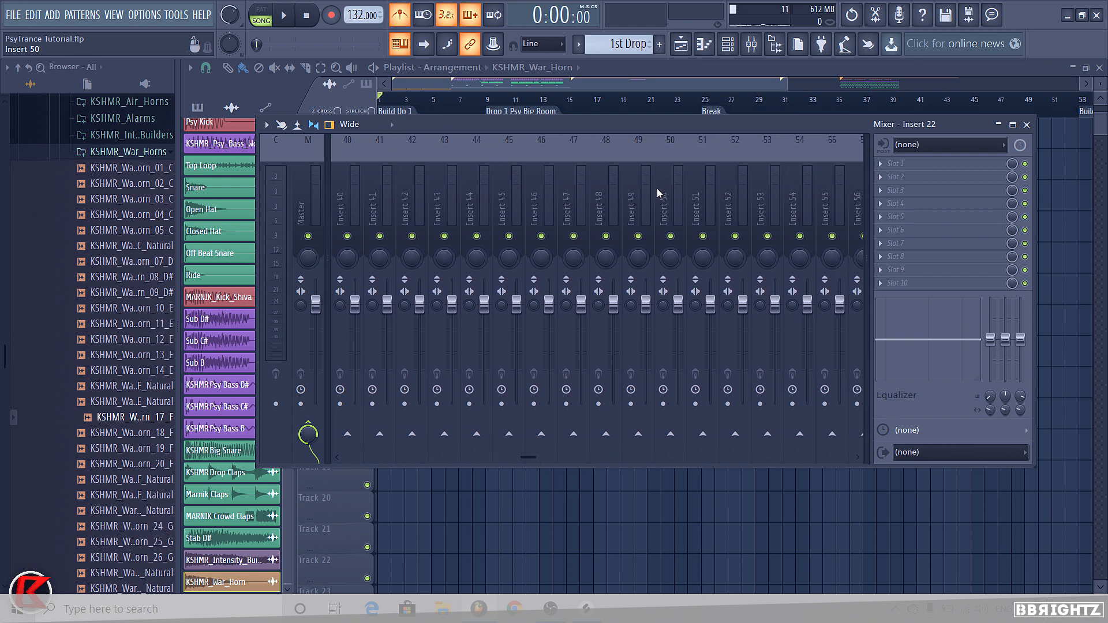
pyautogui.click(612, 197)
pyautogui.click(631, 198)
pyautogui.hotkey('ctrl', 'l')
pyautogui.hscroll(-9, 646, 197)
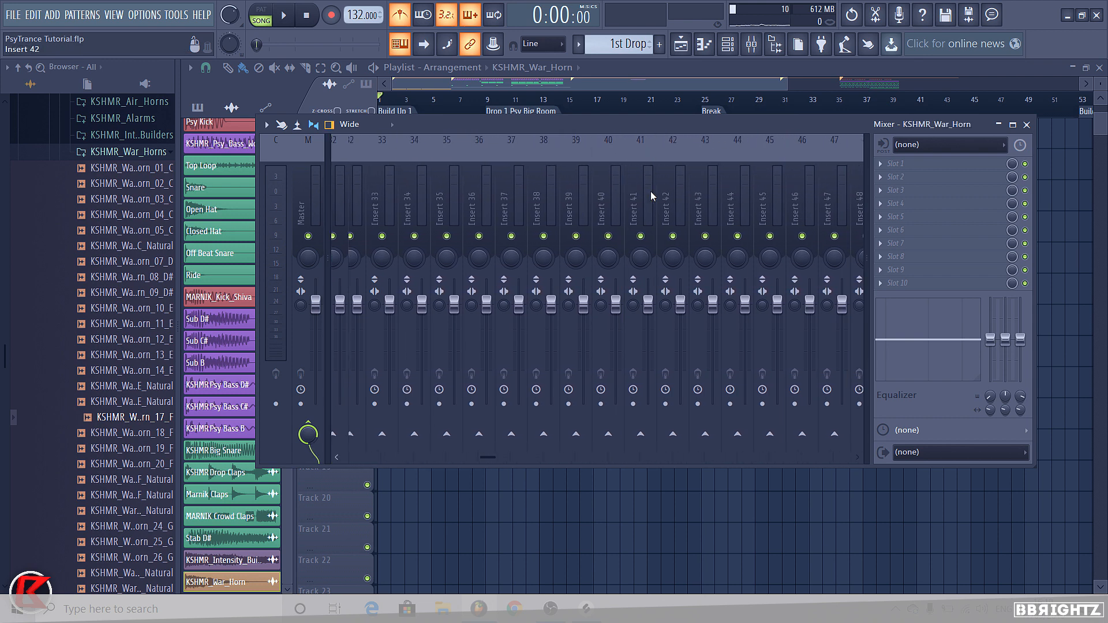
pyautogui.hscroll(9, 626, 190)
pyautogui.hscroll(5, 596, 198)
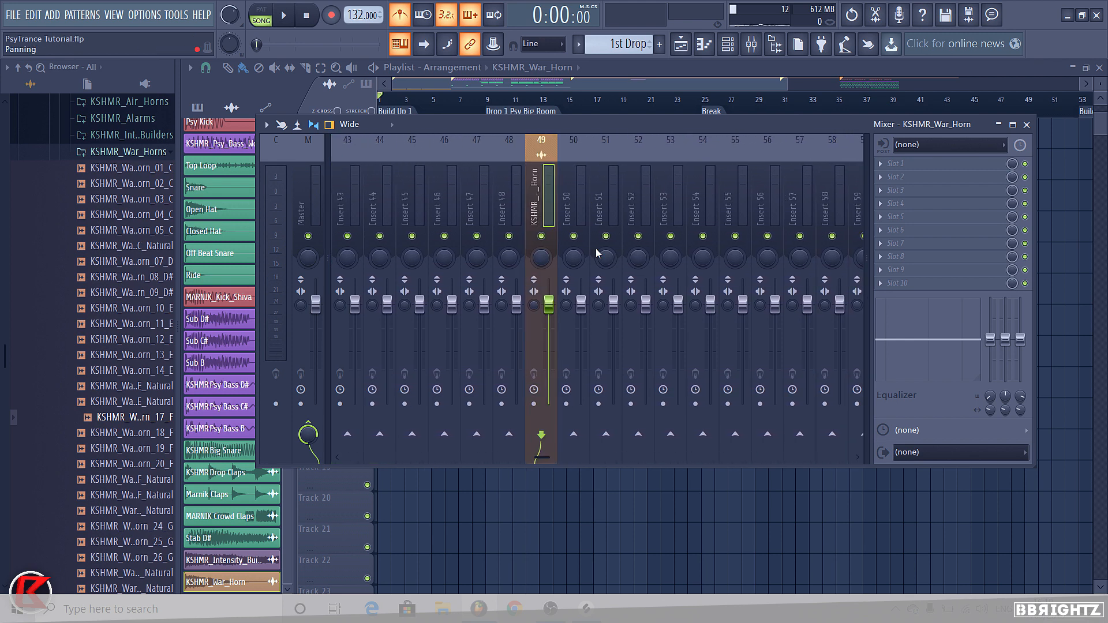
# Step: Lower the war horn's mixer level during playback and collapse the KSHMR_War_Horns sample folder
pyautogui.press('space')
pyautogui.moveTo(548, 303); pyautogui.dragTo(555, 368)
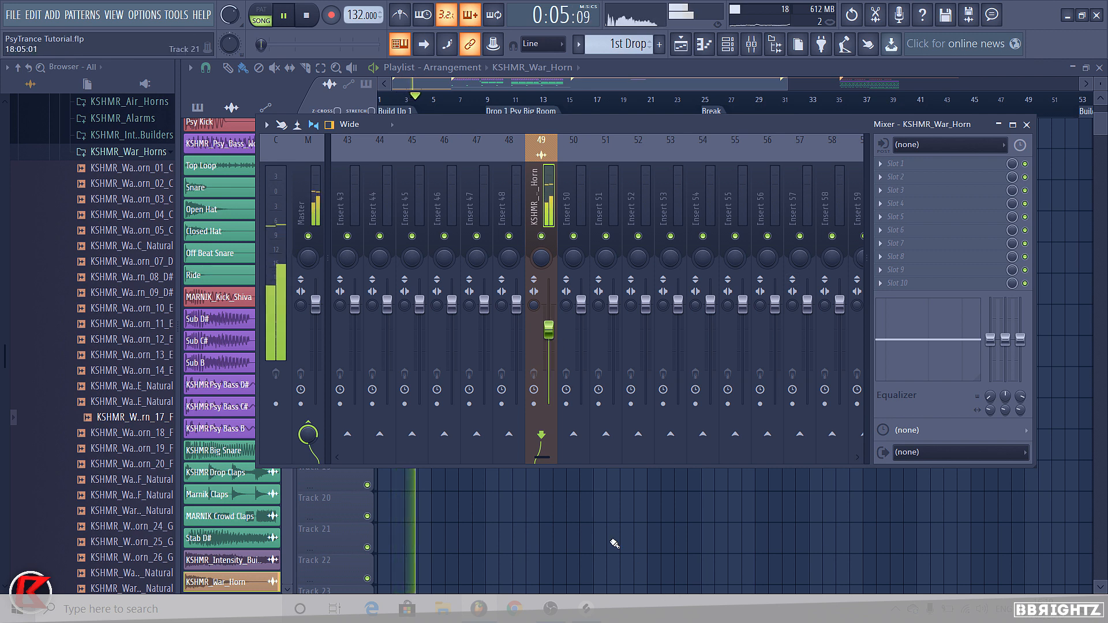
pyautogui.press('F9')
pyautogui.click(125, 151)
pyautogui.press('space')
pyautogui.scroll(5, 525, 173)
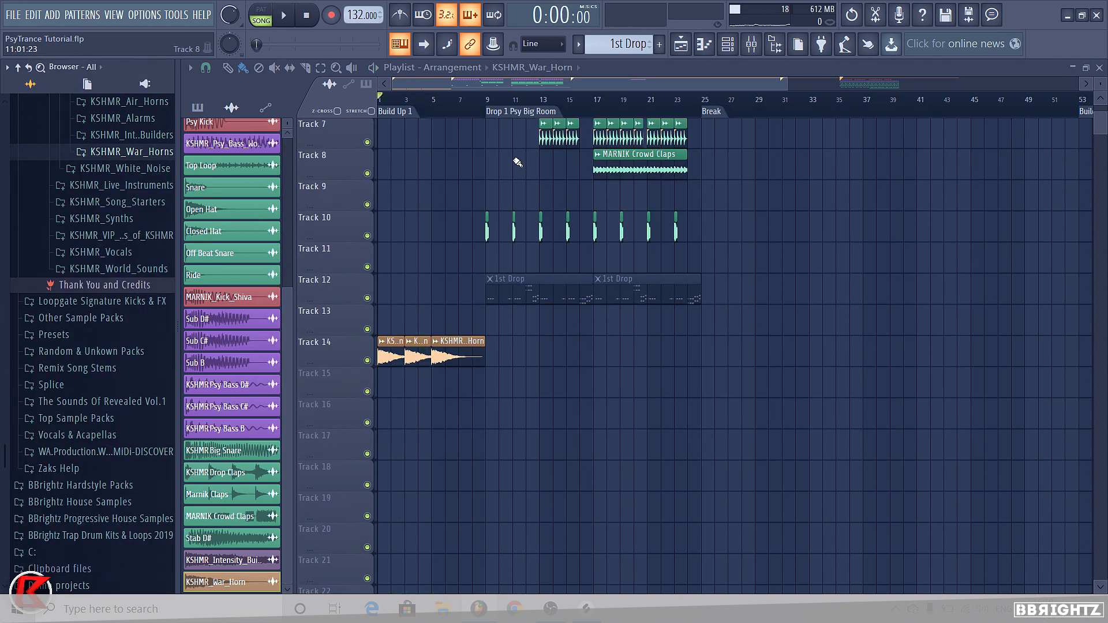
# Step: Place the KSHMR_Intensity_Builder_03_Hi_F# clip on Track 12 at bar 1 and set it to Stretch mode with channel pitch -300 cents
pyautogui.moveTo(824, 199); pyautogui.dragTo(386, 445)
pyautogui.doubleClick(388, 443)
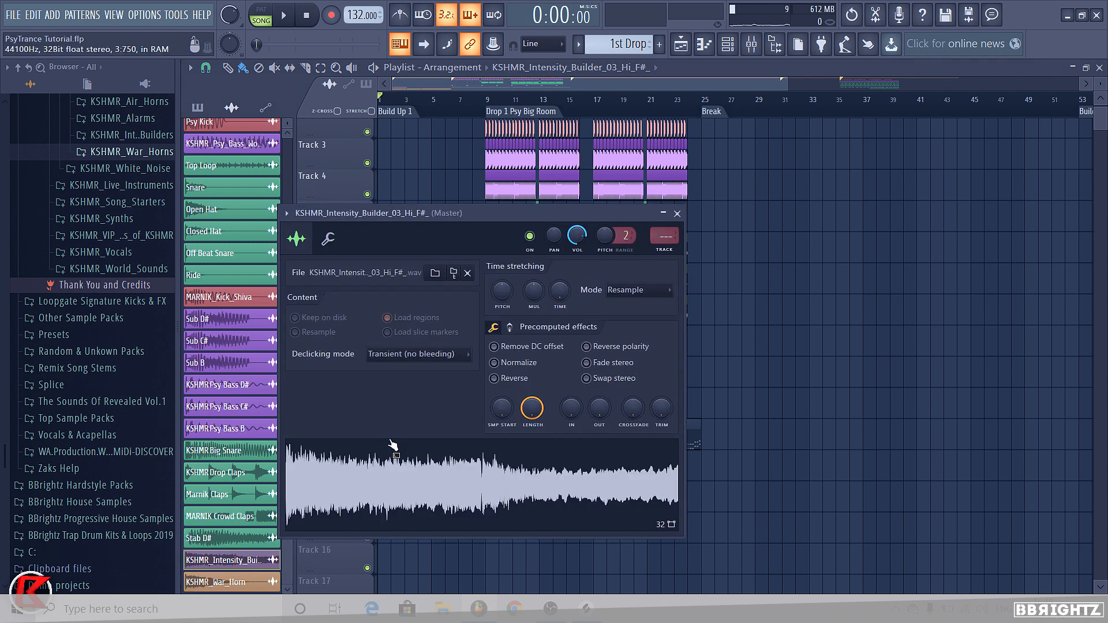
pyautogui.click(637, 298)
pyautogui.click(623, 329)
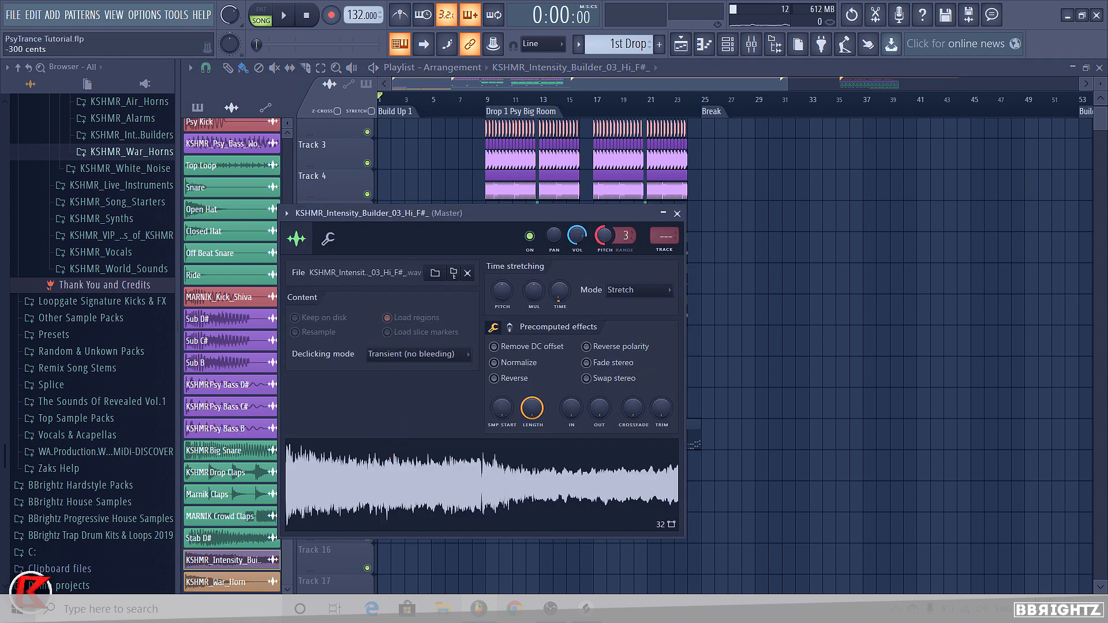
pyautogui.click(453, 481)
pyautogui.rightClick(799, 387)
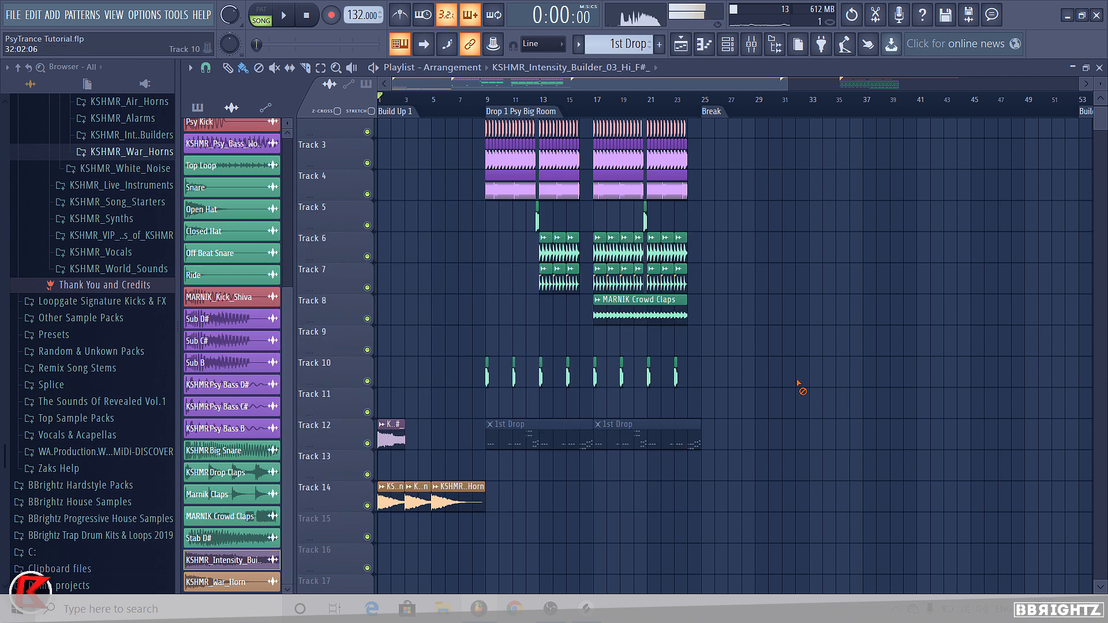
# Step: Adjust the time-stretching time and pitch of the intensity builder sample on Track 12
pyautogui.doubleClick(393, 437)
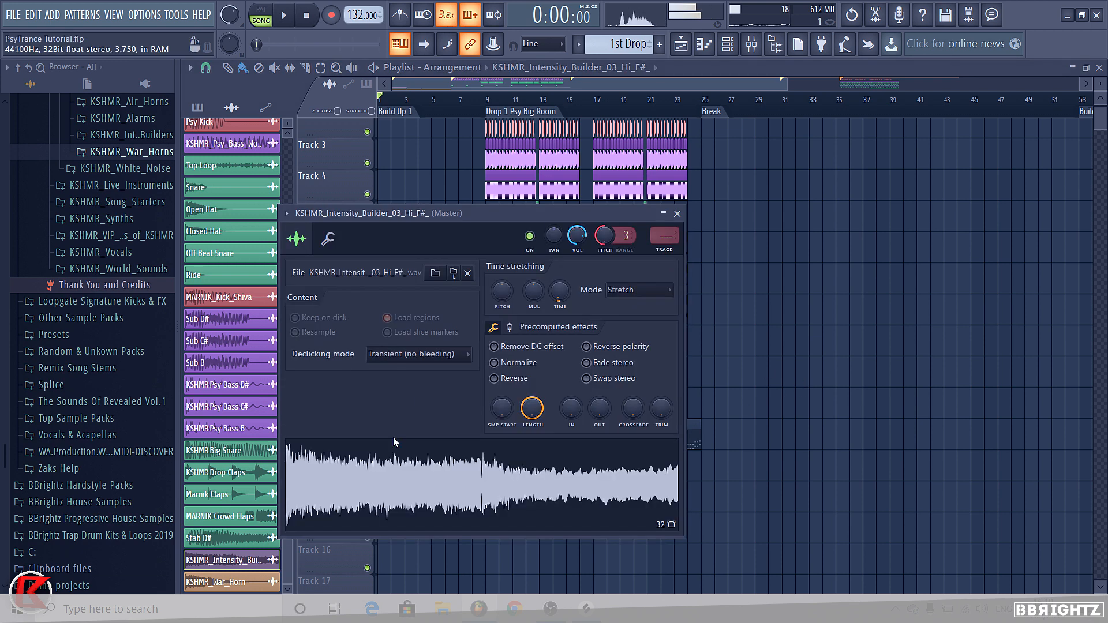
pyautogui.rightClick(559, 291)
pyautogui.click(577, 390)
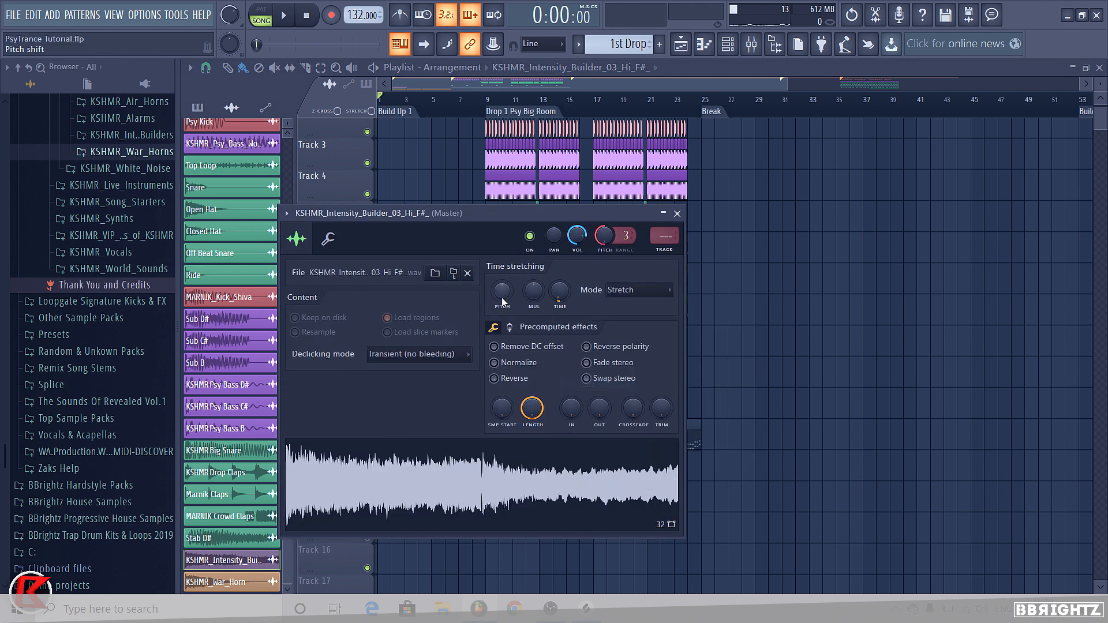
pyautogui.rightClick(501, 298)
pyautogui.rightClick(858, 390)
pyautogui.scroll(3, 267, 408)
pyautogui.scroll(4, 365, 456)
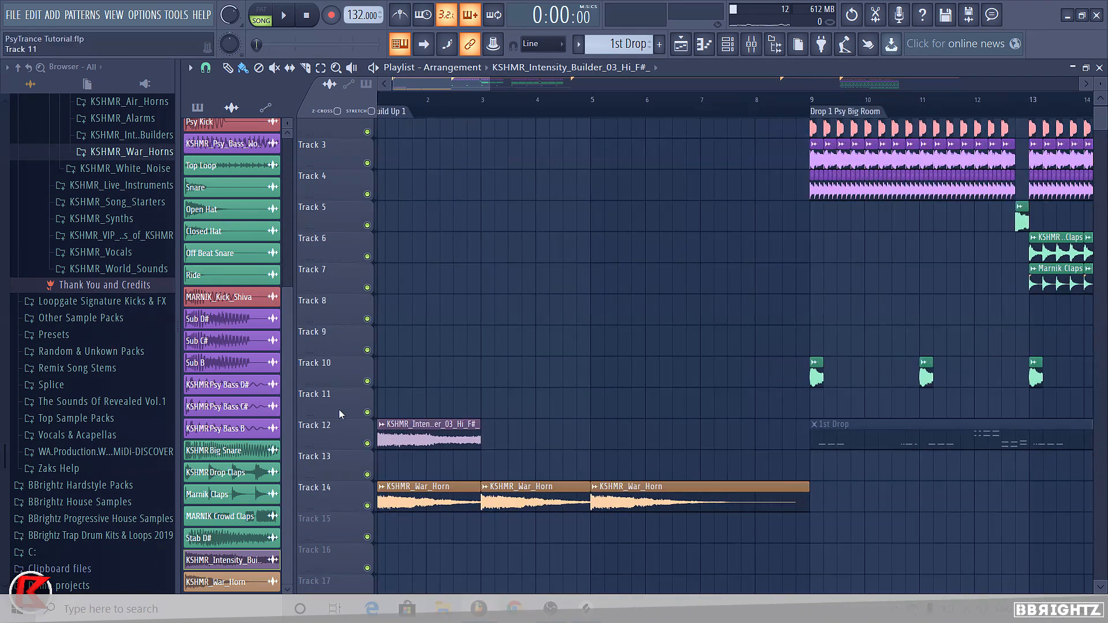
# Step: Rename the intensity builder channel to KSHMR_Intensity_Builder and recolor it orange
pyautogui.scroll(-8, 402, 396)
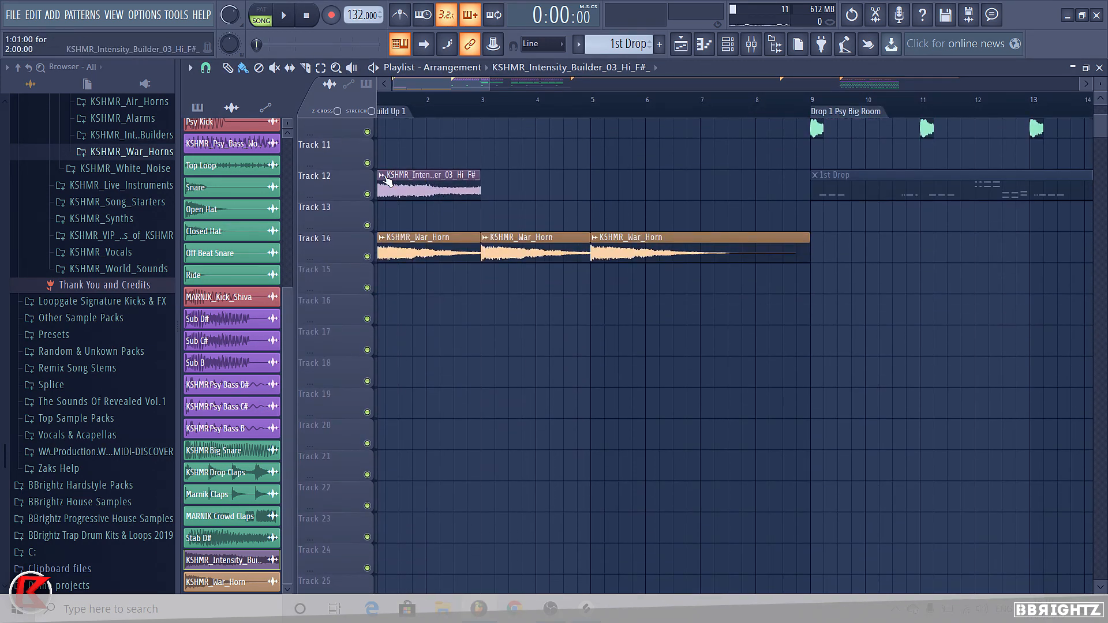
pyautogui.click(381, 175)
pyautogui.click(438, 241)
pyautogui.click(413, 218)
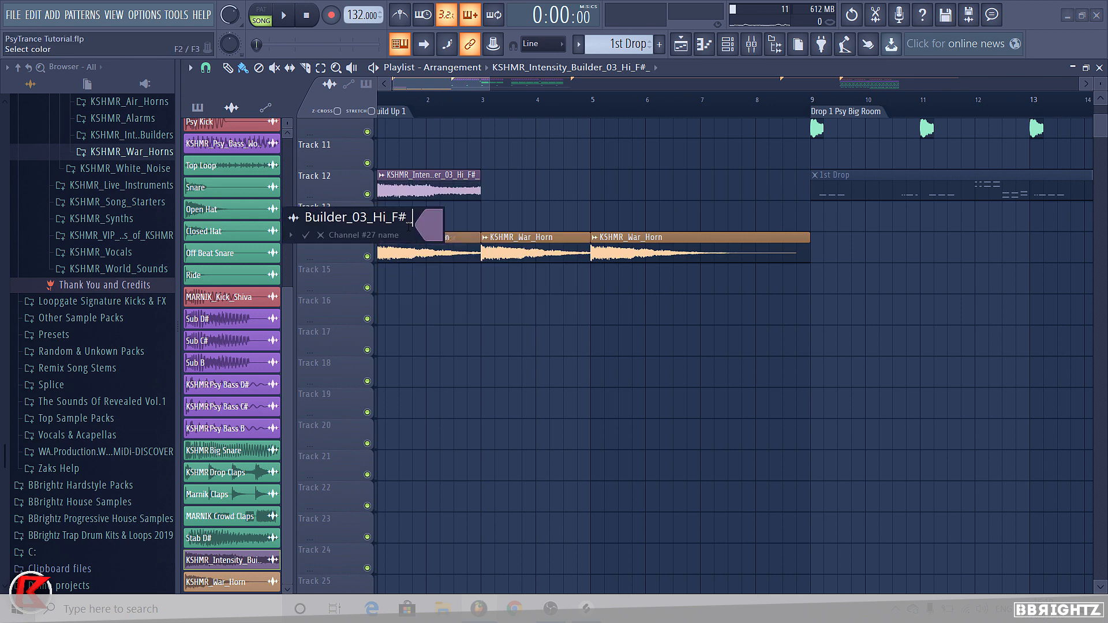
pyautogui.press('BackSpace')
pyautogui.press('BackSpace')
pyautogui.press('BackSpace')
pyautogui.press('BackSpace')
pyautogui.press('BackSpace')
pyautogui.press('BackSpace')
pyautogui.press('BackSpace')
pyautogui.press('BackSpace')
pyautogui.press('BackSpace')
pyautogui.press('BackSpace')
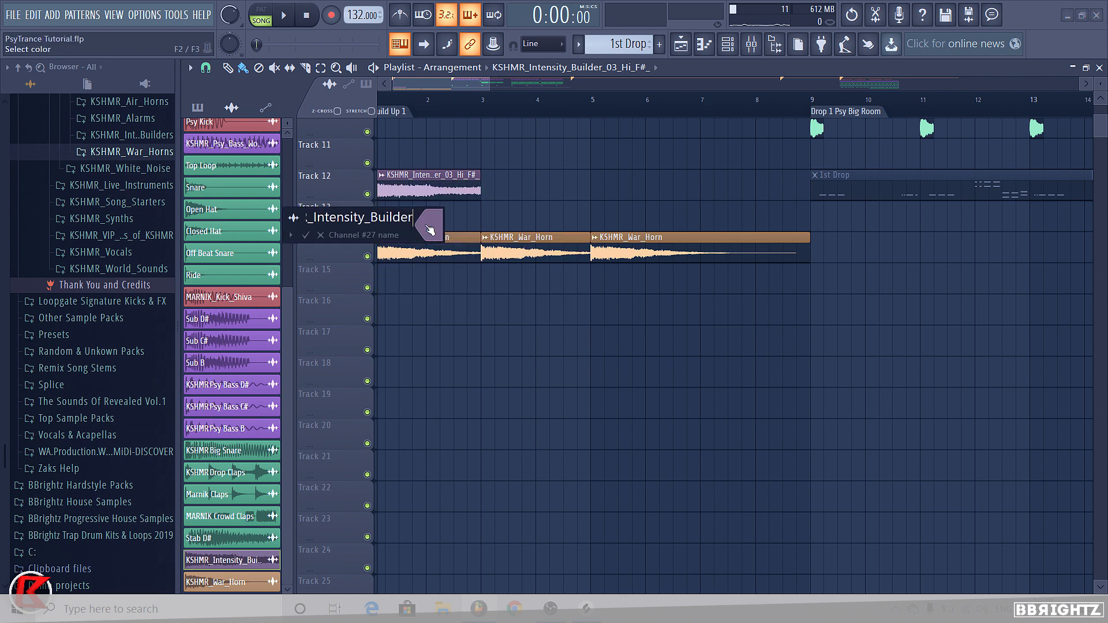
pyautogui.click(428, 226)
pyautogui.click(450, 288)
pyautogui.press('Return')
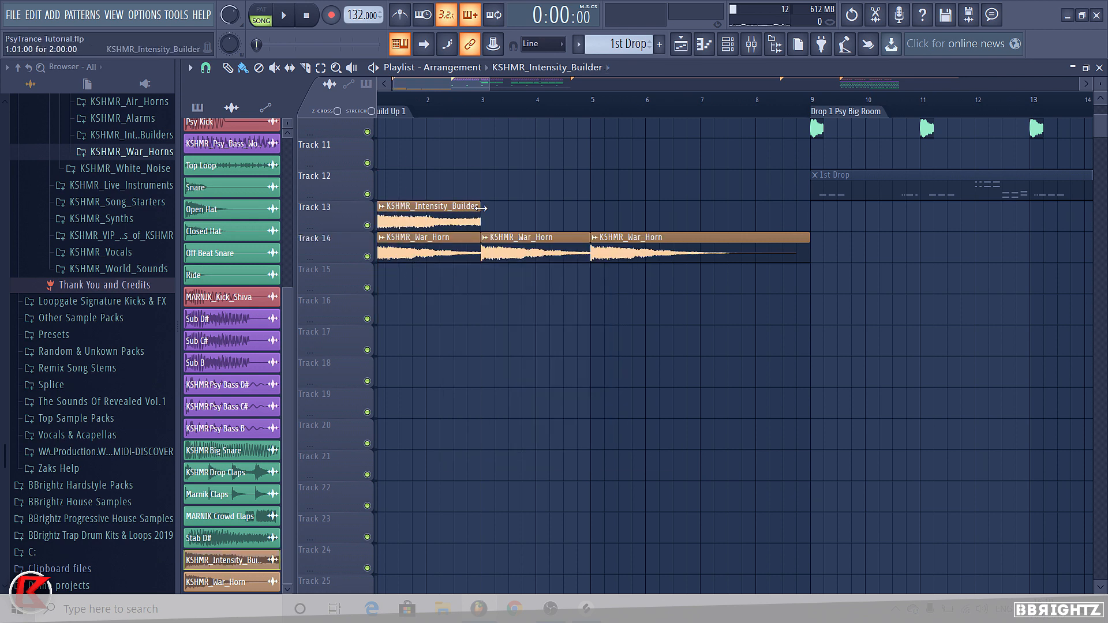
# Step: Fill Track 13 with intensity builder clips from bar 1 to bar 9 and set the channel's pitch range to 12 semitones
pyautogui.moveTo(488, 216); pyautogui.dragTo(759, 224)
pyautogui.doubleClick(707, 215)
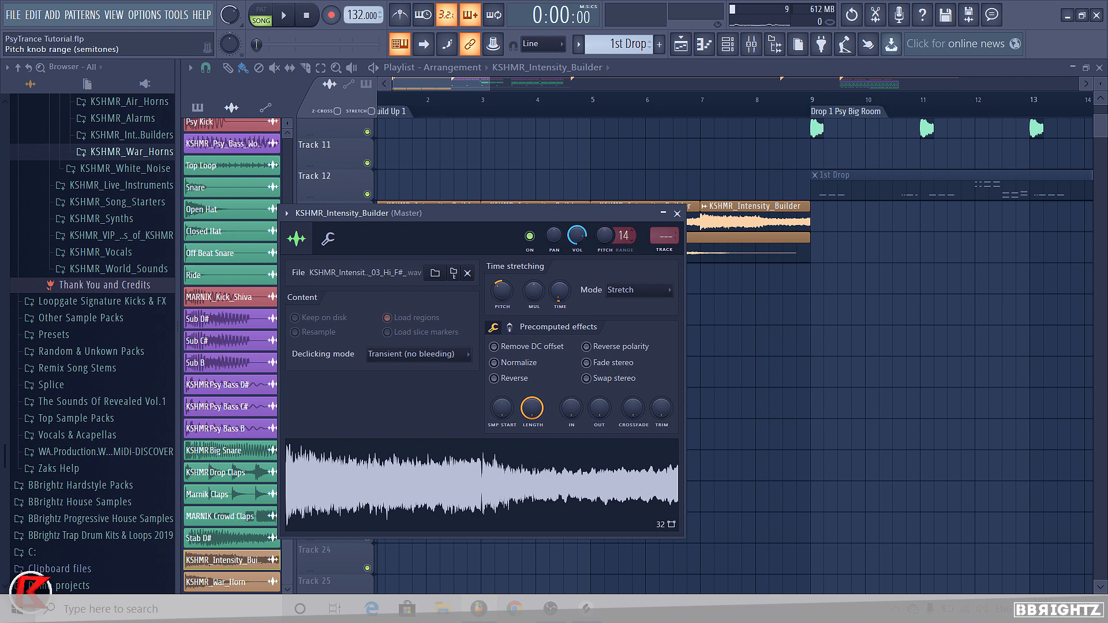
pyautogui.rightClick(609, 242)
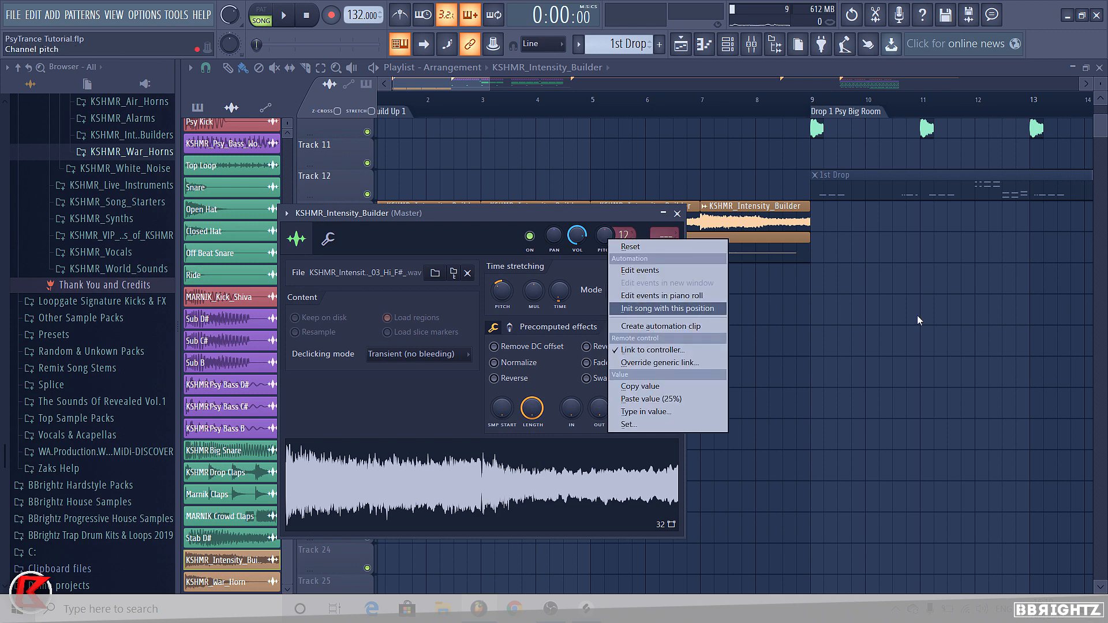
# Step: Select the Build Up 1 section and create an automation clip for the intensity builder's channel pitch over it
pyautogui.click(402, 113)
pyautogui.click(752, 44)
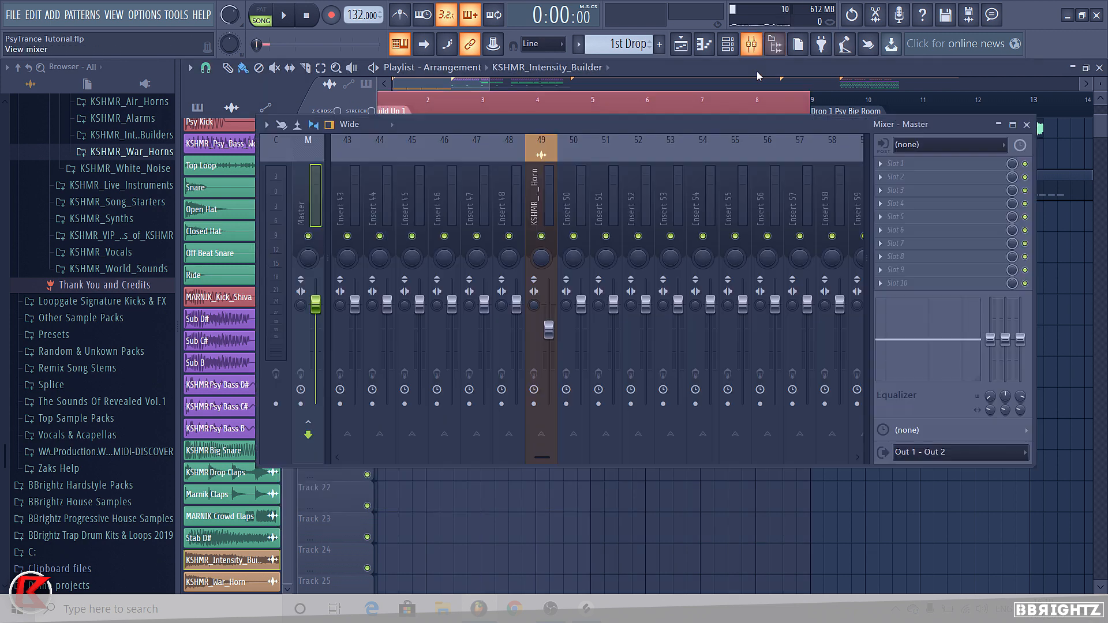
pyautogui.click(685, 73)
pyautogui.click(626, 210)
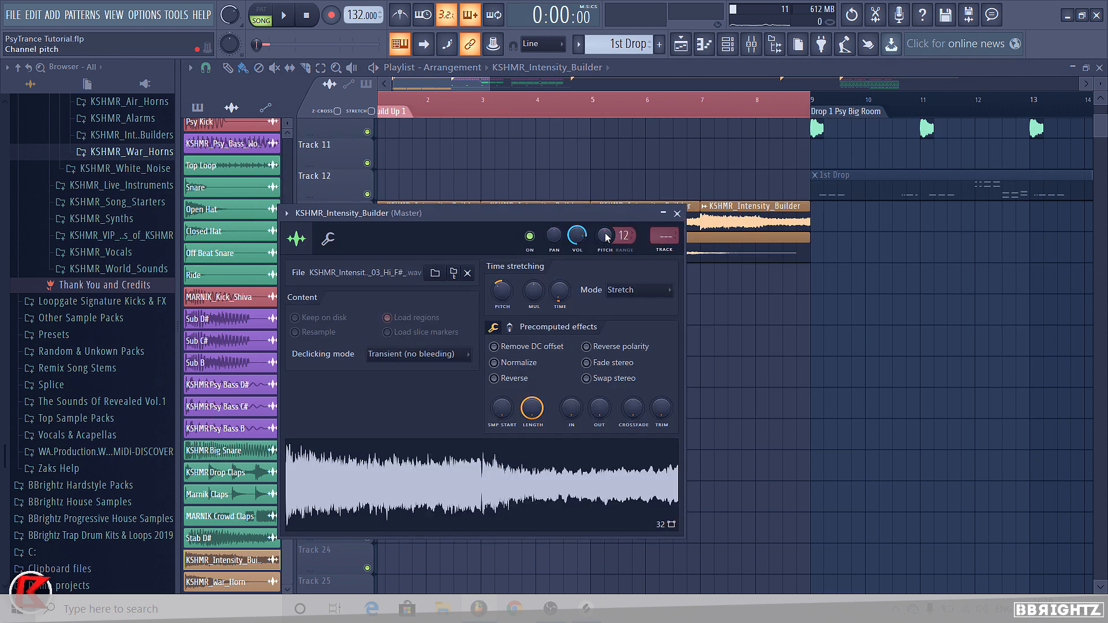
pyautogui.rightClick(599, 232)
pyautogui.click(656, 301)
# Step: Copy the end point's value to the middle point of the channel pitch automation and add a raised point at bar 8
pyautogui.rightClick(817, 150)
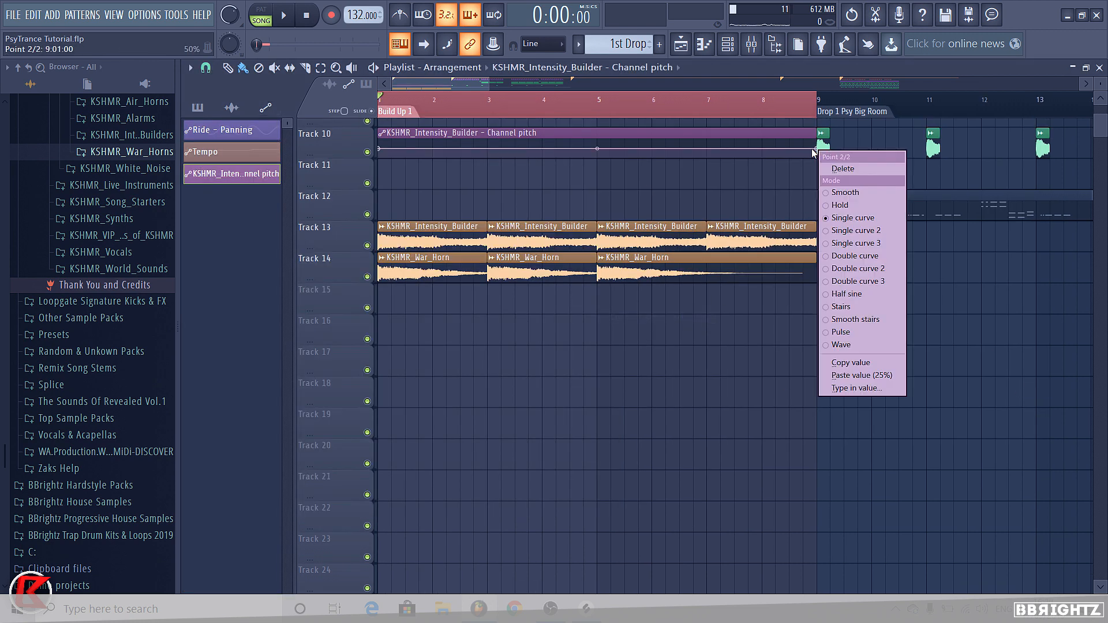
pyautogui.click(851, 363)
pyautogui.rightClick(597, 155)
pyautogui.click(642, 381)
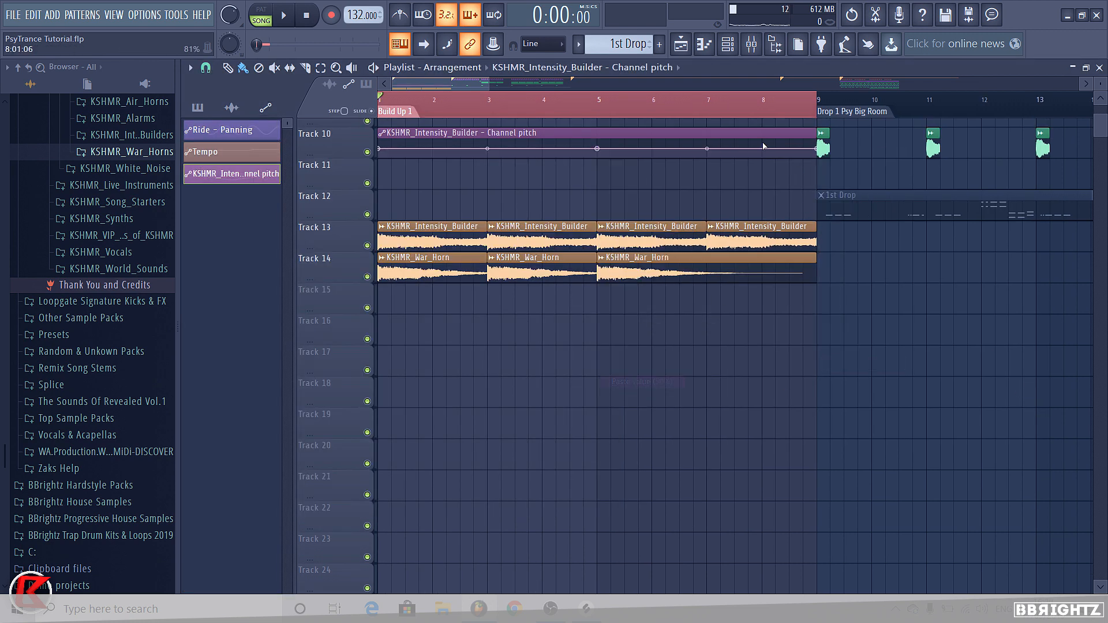
pyautogui.rightClick(762, 142)
# Step: Delete the last intensity builder clip on Track 13 and mute Track 14 to preview the build-up from bar 4
pyautogui.rightClick(743, 237)
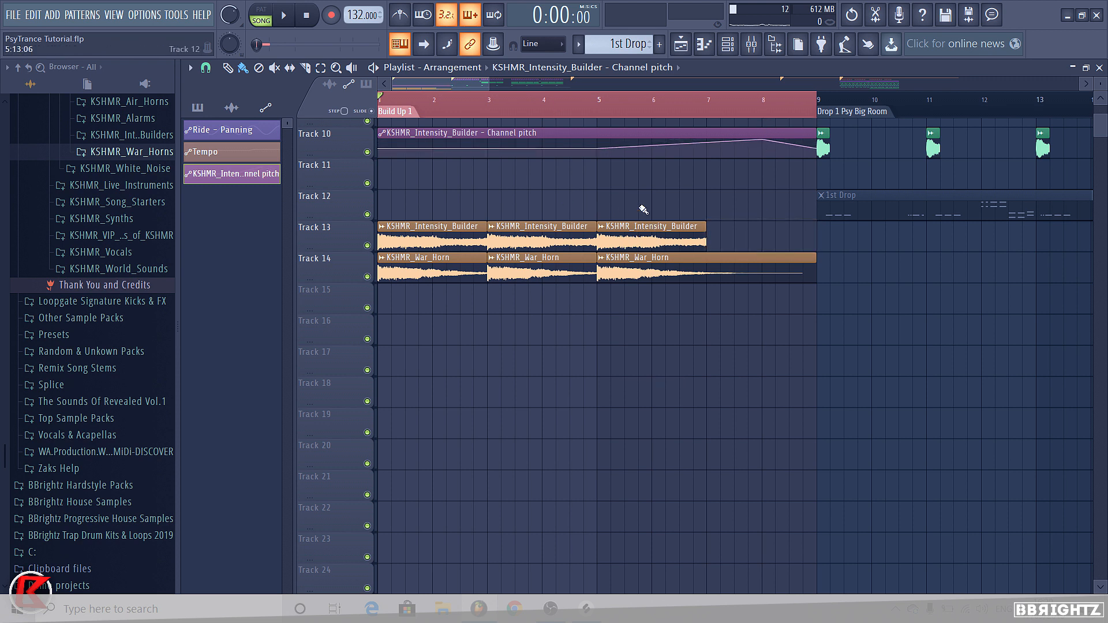
pyautogui.click(547, 109)
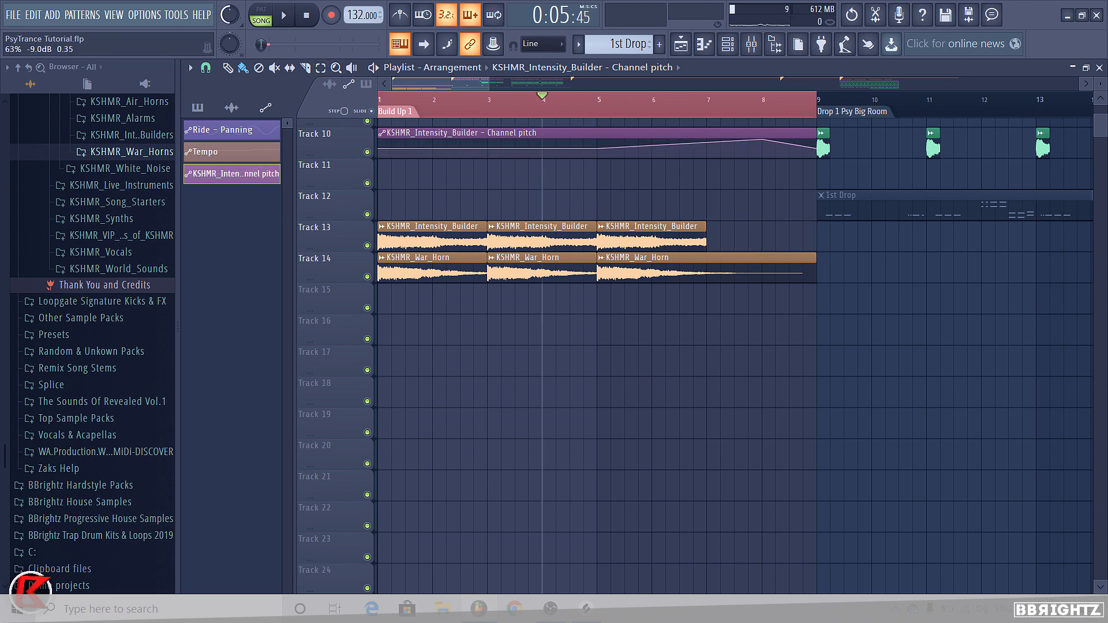
pyautogui.click(367, 277)
pyautogui.press('space')
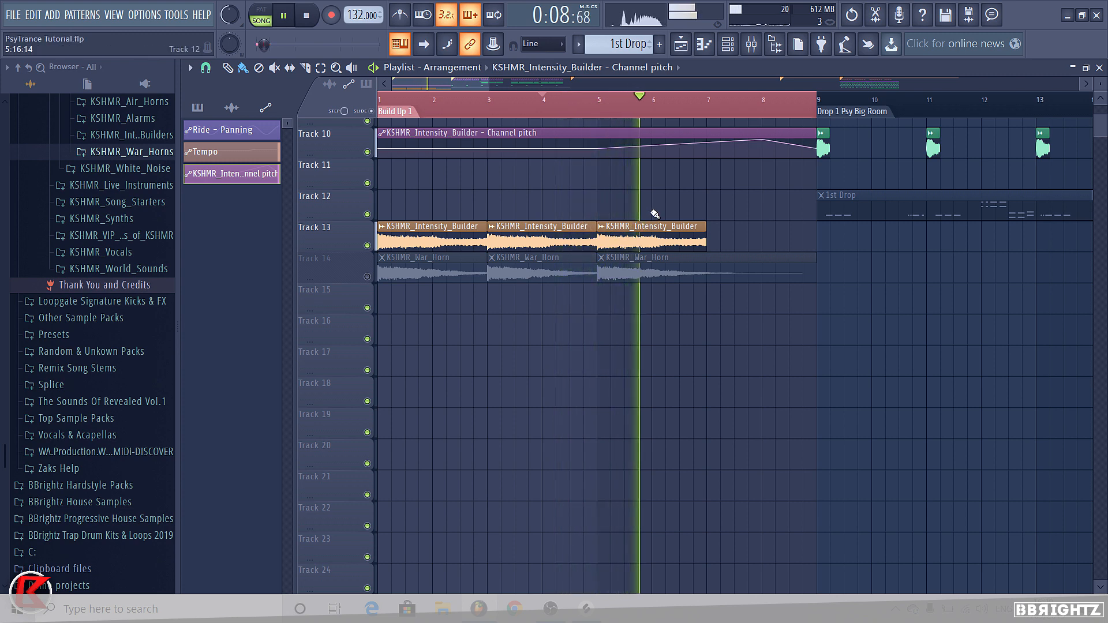
pyautogui.press('space')
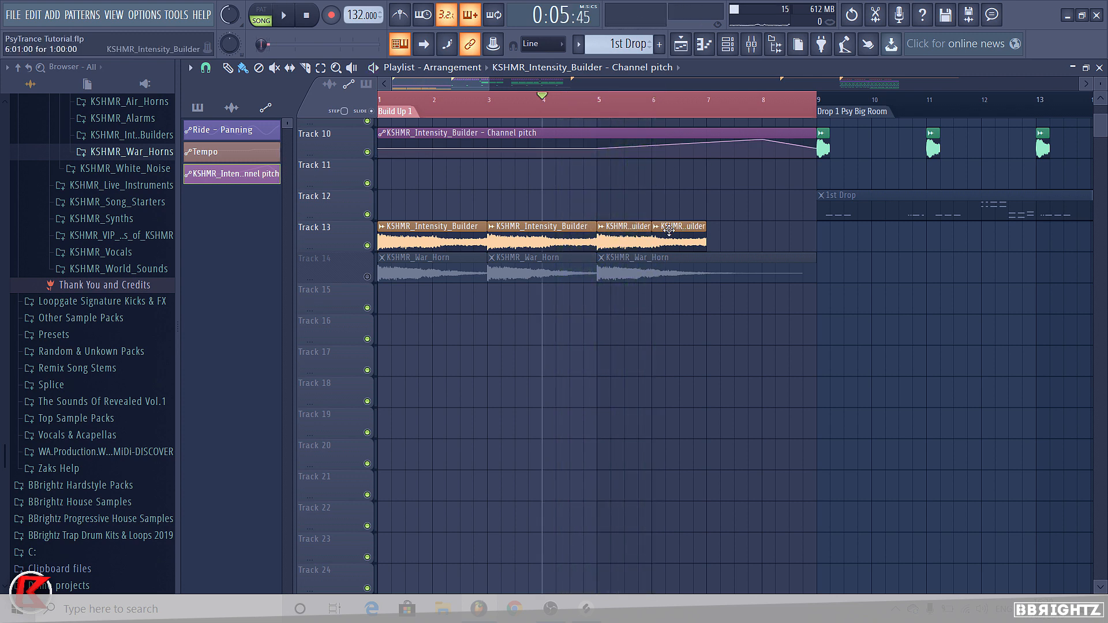
# Step: Cut the Track 13 intensity builder clip at bar 5 into half-bar pieces and repeat them up to bar 8
pyautogui.rightClick(669, 230)
pyautogui.scroll(2, 681, 231)
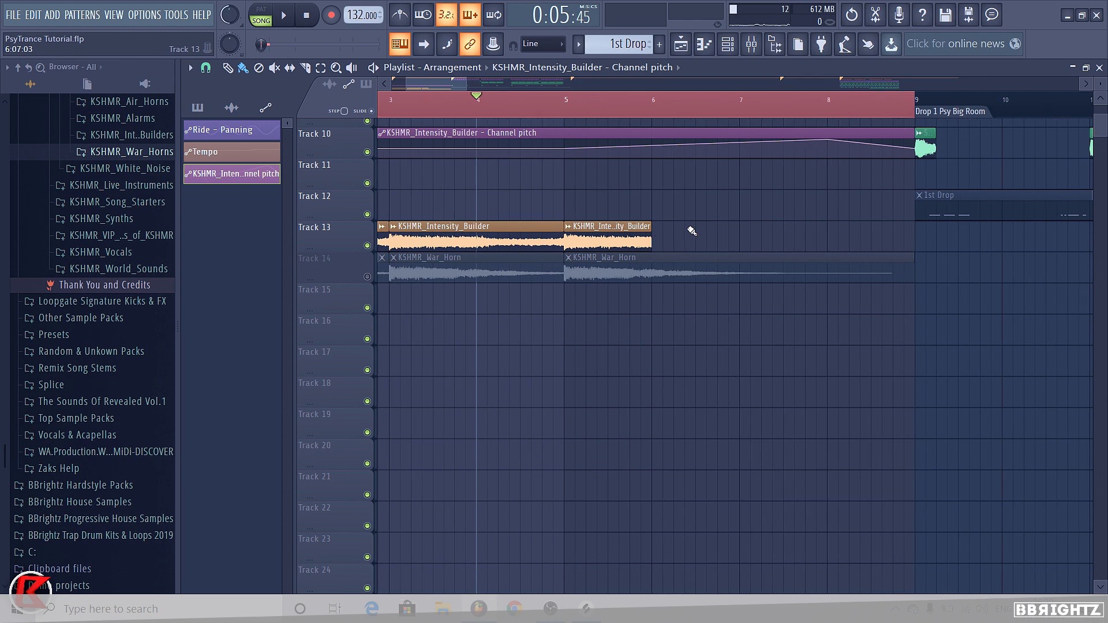
pyautogui.click(624, 243)
pyautogui.moveTo(659, 237); pyautogui.dragTo(861, 236)
pyautogui.press('space')
pyautogui.rightClick(859, 235)
pyautogui.scroll(2, 672, 289)
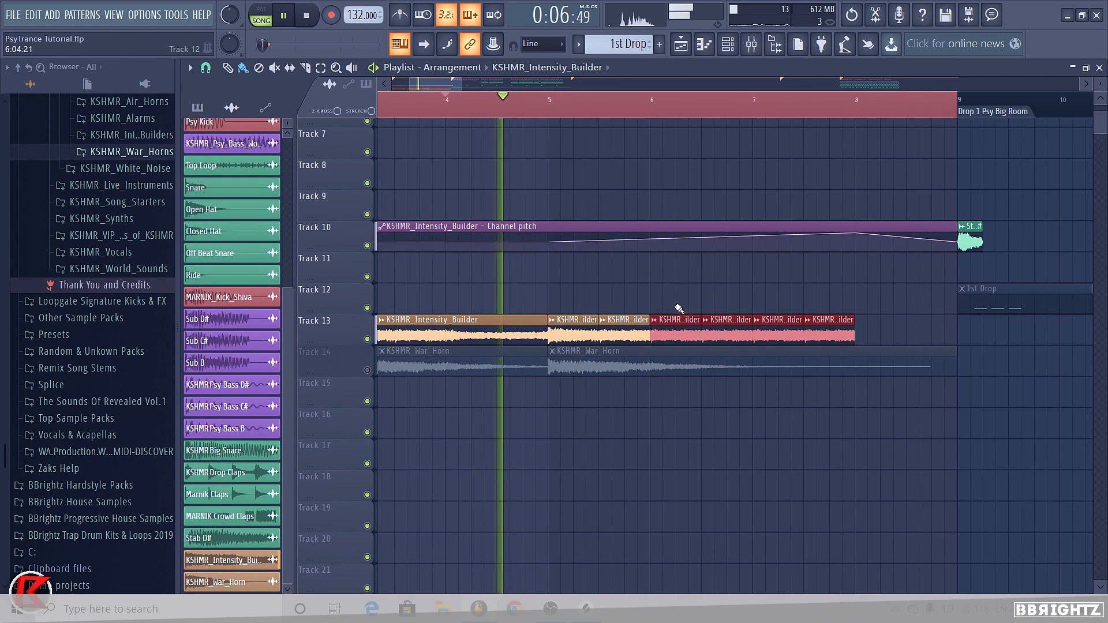
pyautogui.scroll(2, 679, 308)
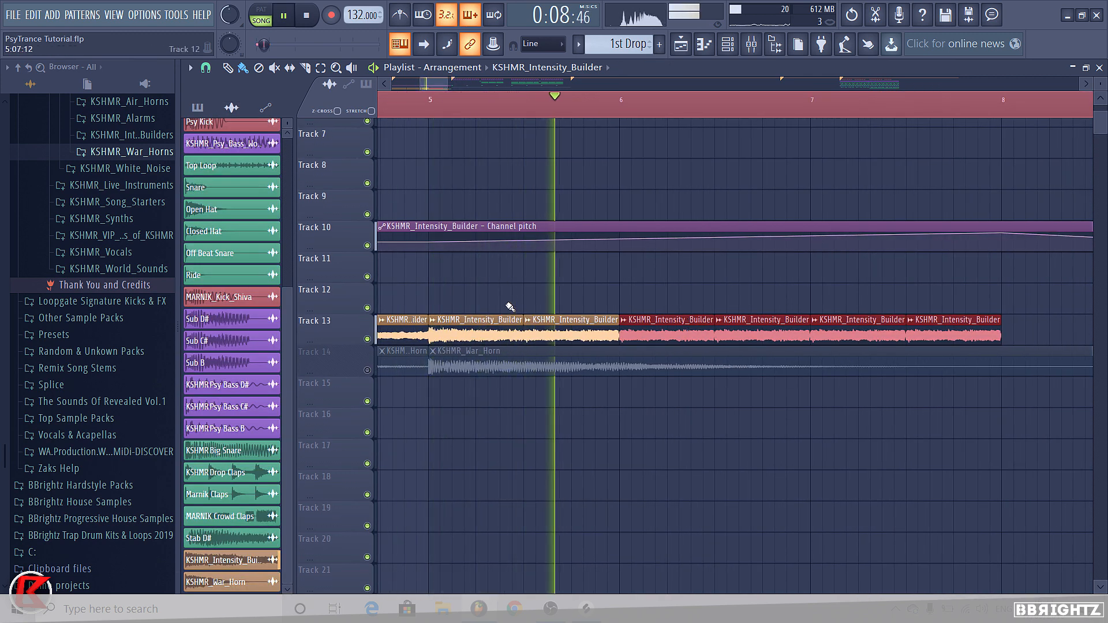
# Step: Set the intensity builder sample's declicking mode to Generic (bleeding) and play the result
pyautogui.doubleClick(510, 332)
pyautogui.press('space')
pyautogui.click(419, 354)
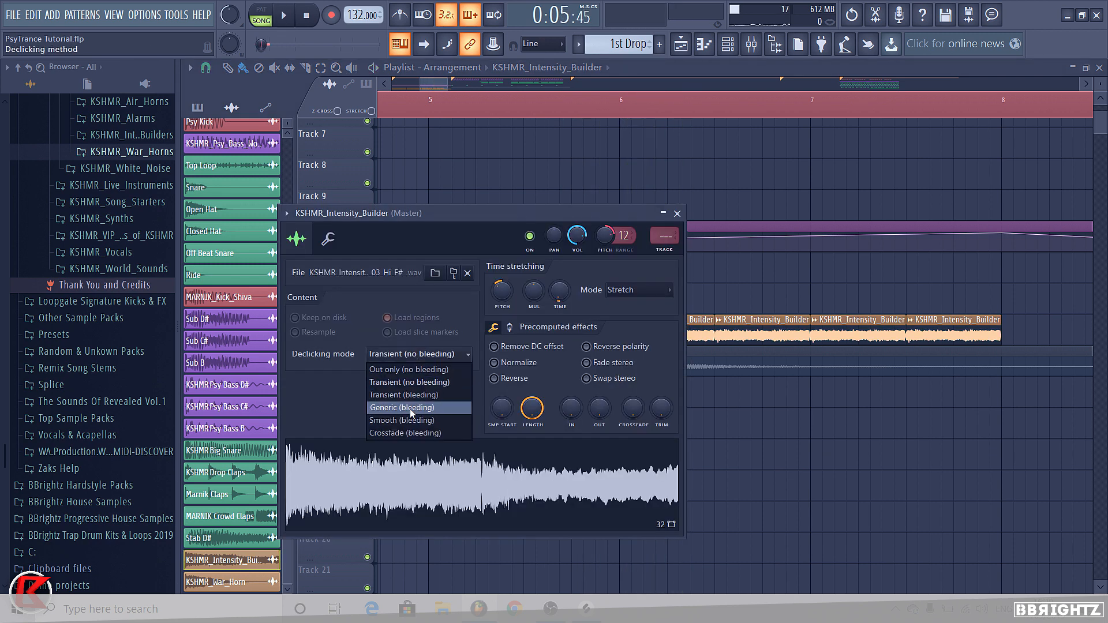
pyautogui.click(411, 410)
pyautogui.rightClick(858, 404)
pyautogui.press('space')
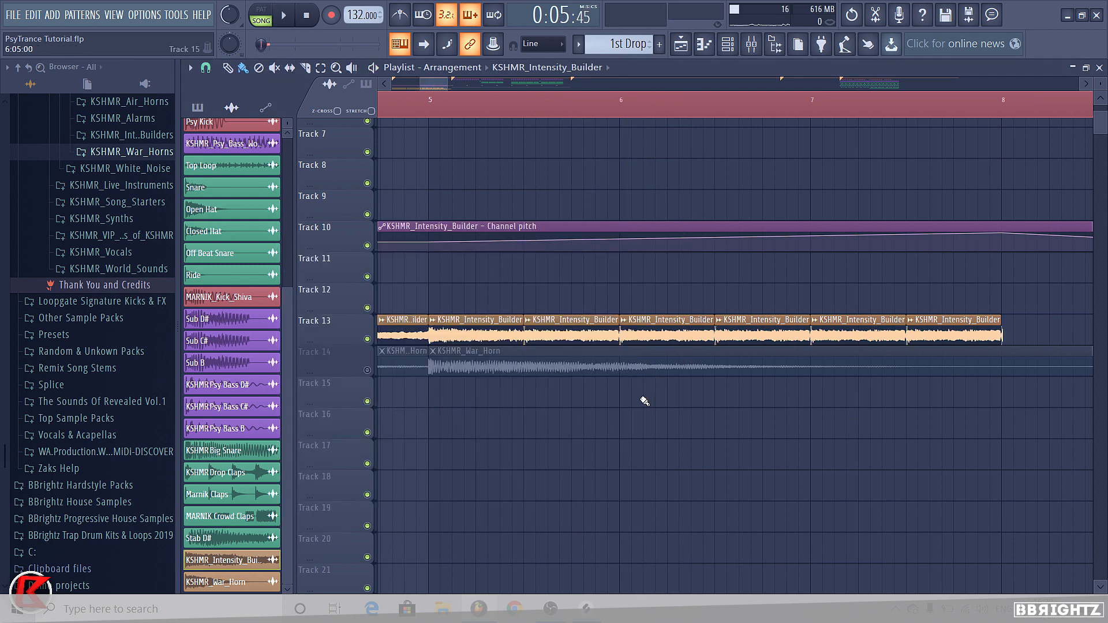
pyautogui.press('space')
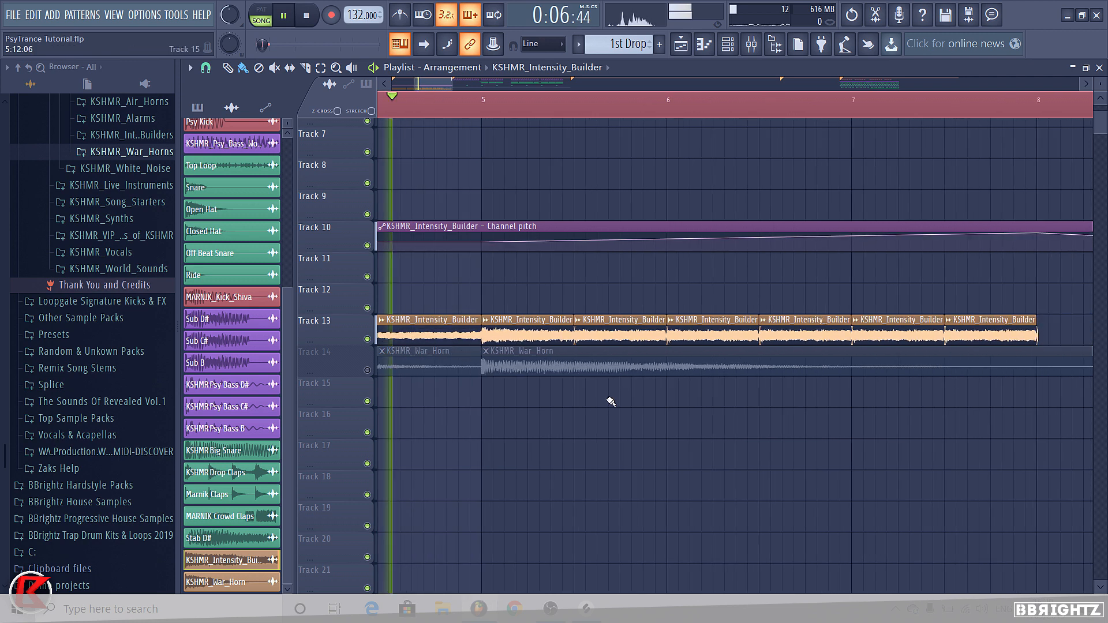
# Step: Select the half-bar intensity builder clips up to bar 8 and trim their ends slightly short of the following clip
pyautogui.scroll(-3, 612, 401)
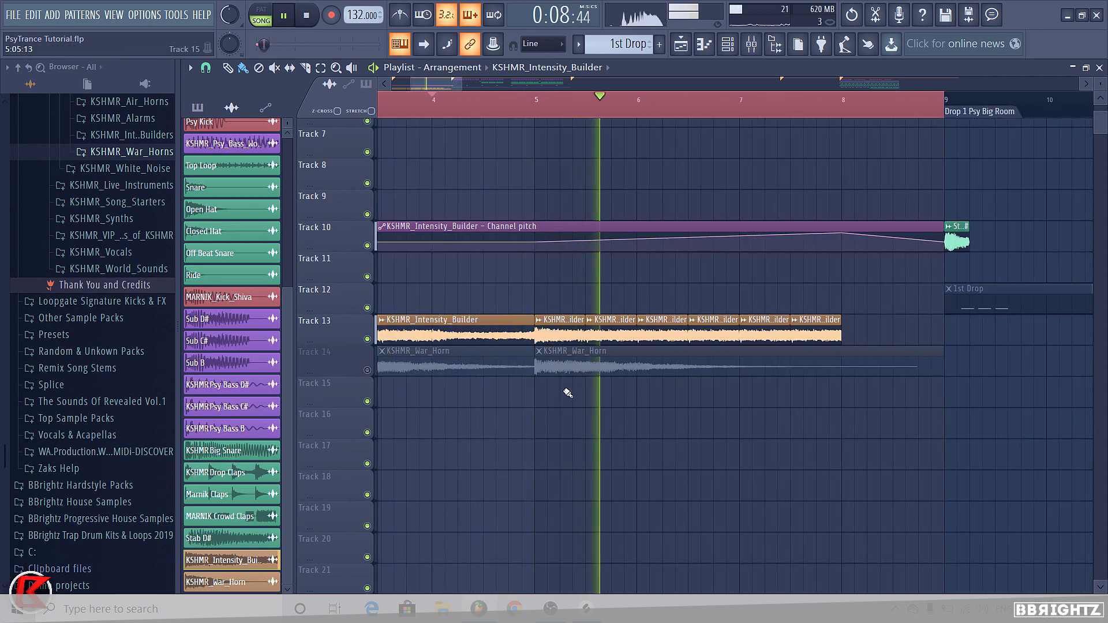
pyautogui.scroll(3, 610, 370)
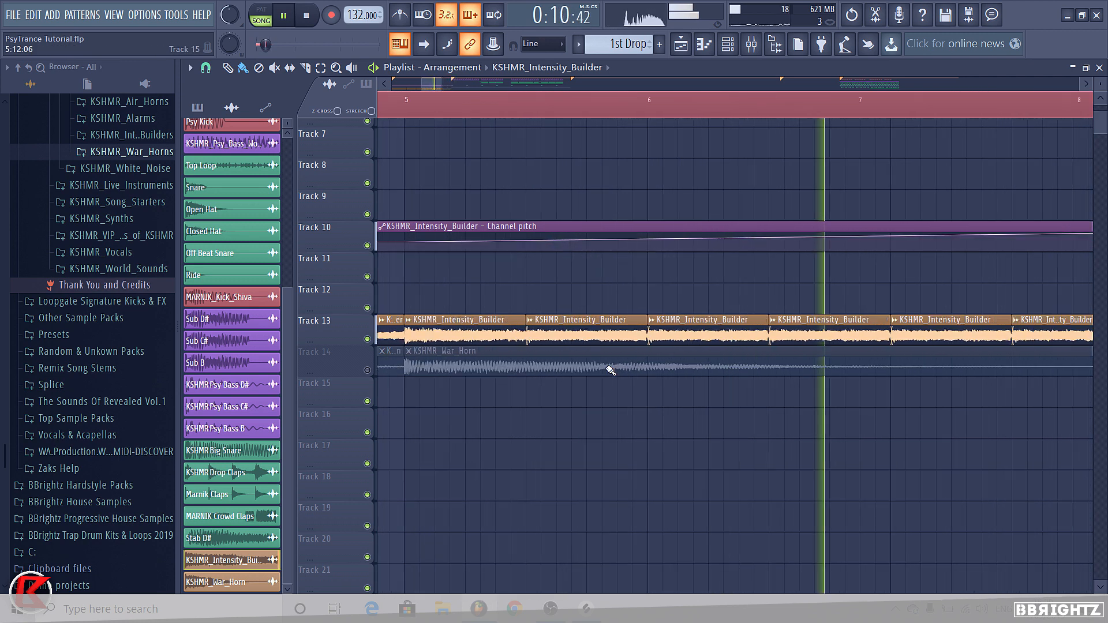
pyautogui.scroll(4, 614, 354)
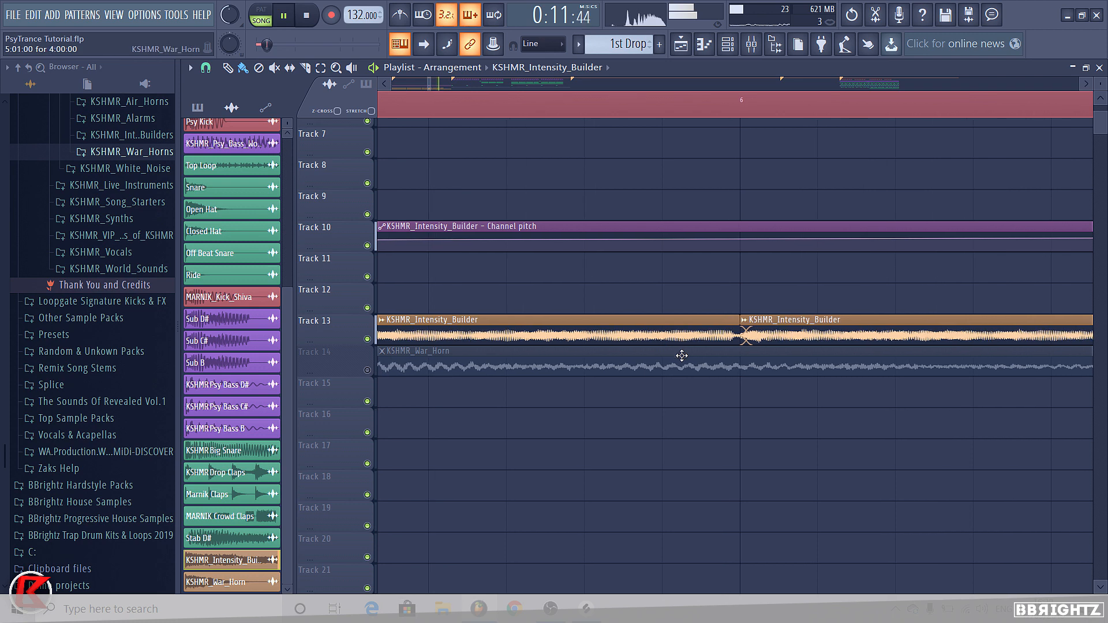
pyautogui.keyDown('ctrl'); pyautogui.click(809, 332); pyautogui.keyUp('ctrl')
pyautogui.keyDown('ctrl'); pyautogui.click(719, 320); pyautogui.keyUp('ctrl')
pyautogui.scroll(-8, 629, 330)
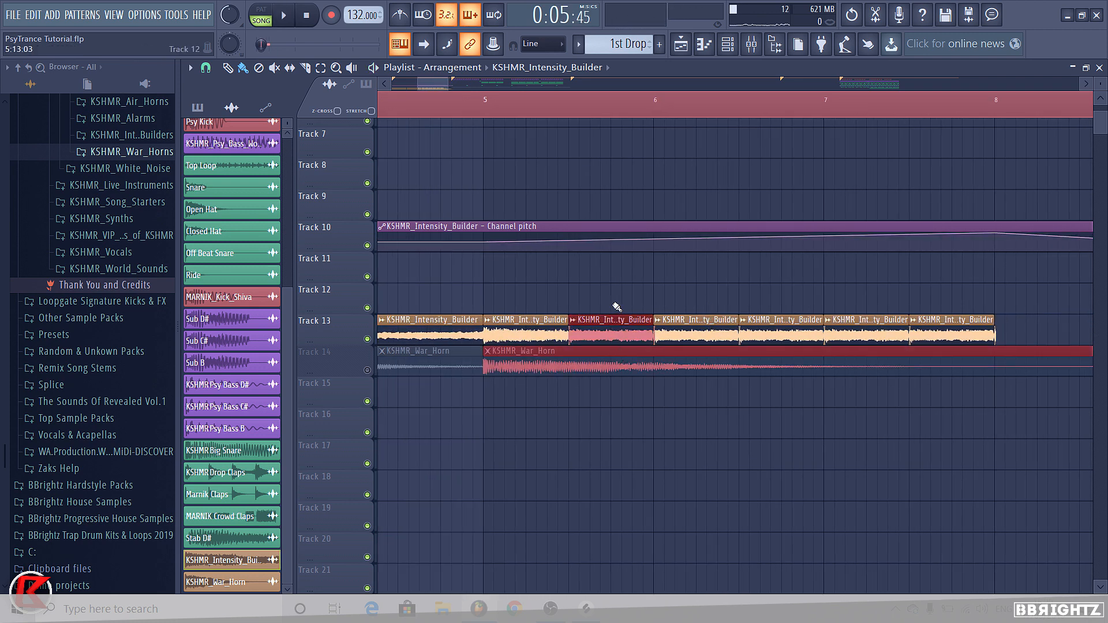
pyautogui.moveTo(623, 311); pyautogui.dragTo(936, 324)
pyautogui.scroll(5, 992, 359)
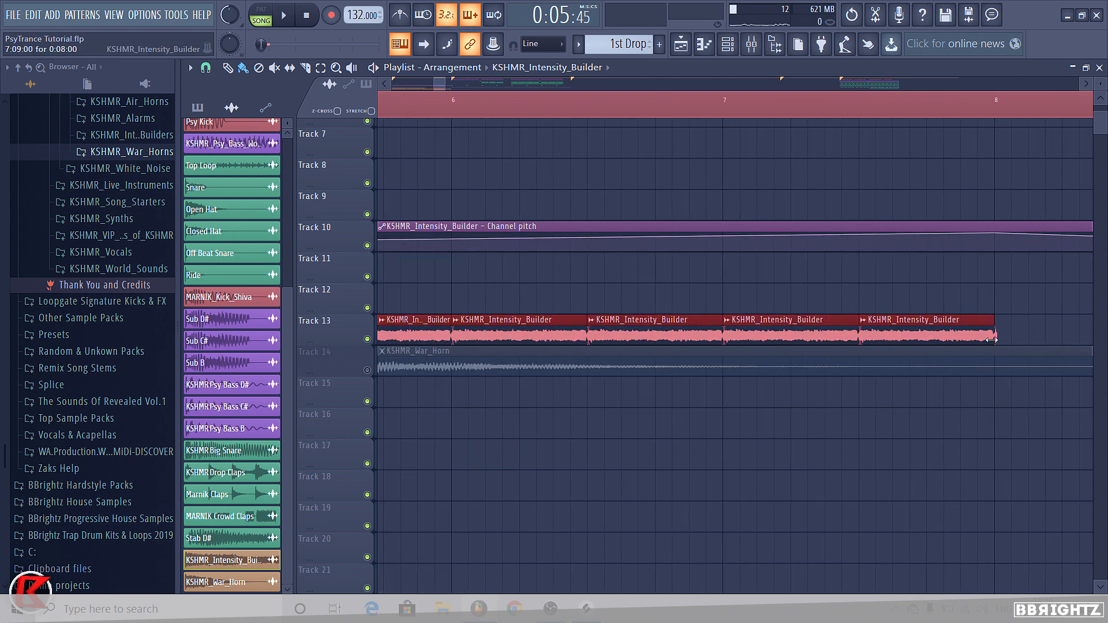
pyautogui.scroll(4, 994, 352)
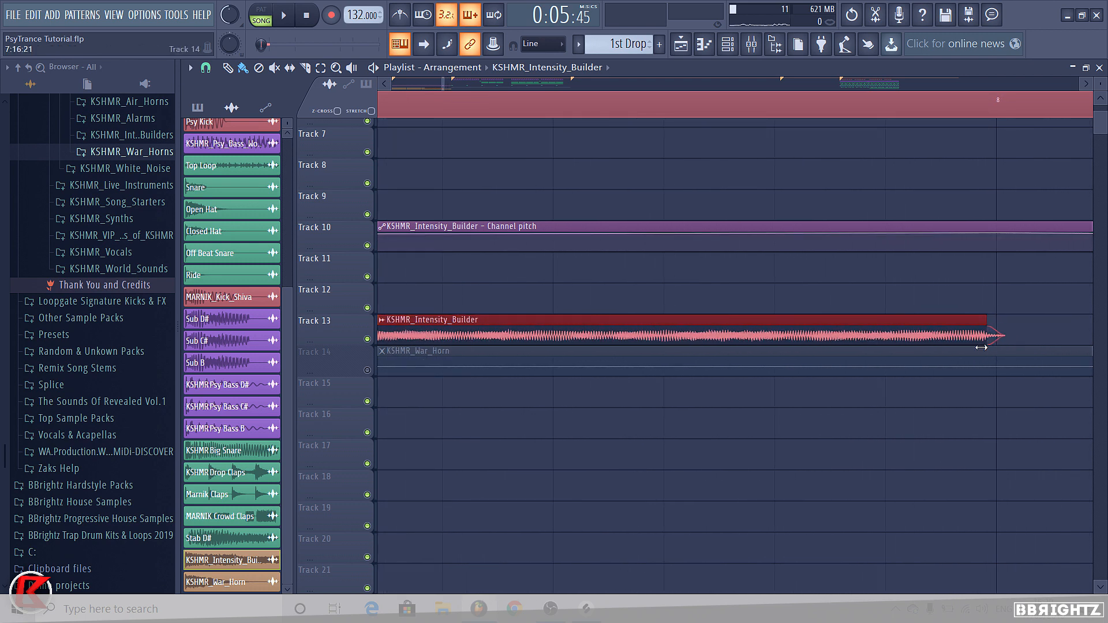
# Step: Play the build-up from bar 4 and inspect the transitions between the trimmed intensity builder clips
pyautogui.press('space')
pyautogui.scroll(-8, 671, 352)
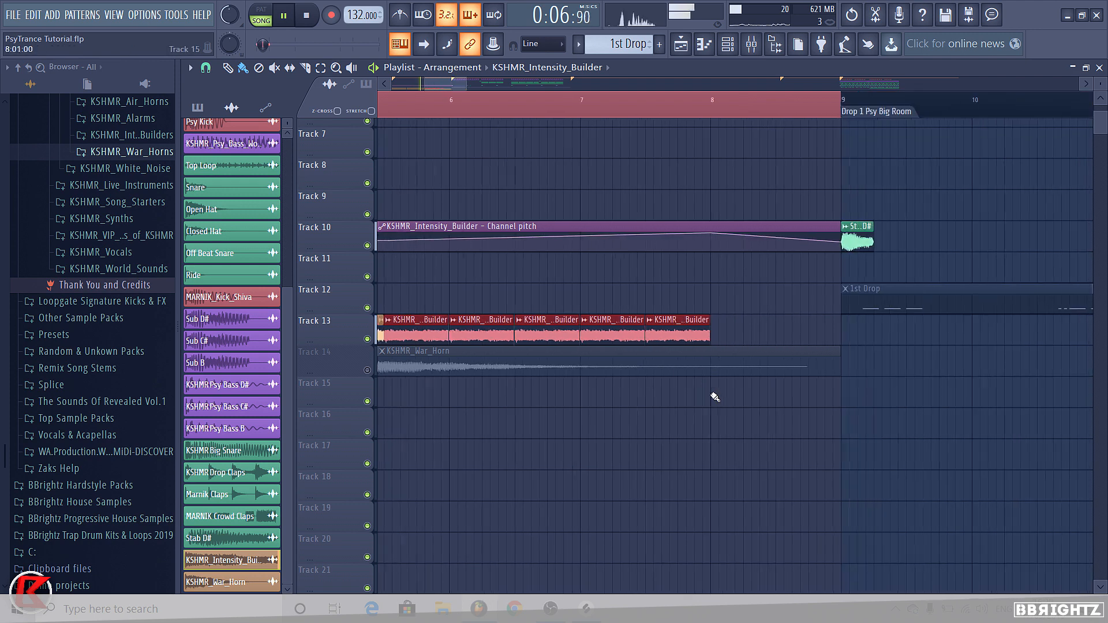
pyautogui.scroll(3, 647, 355)
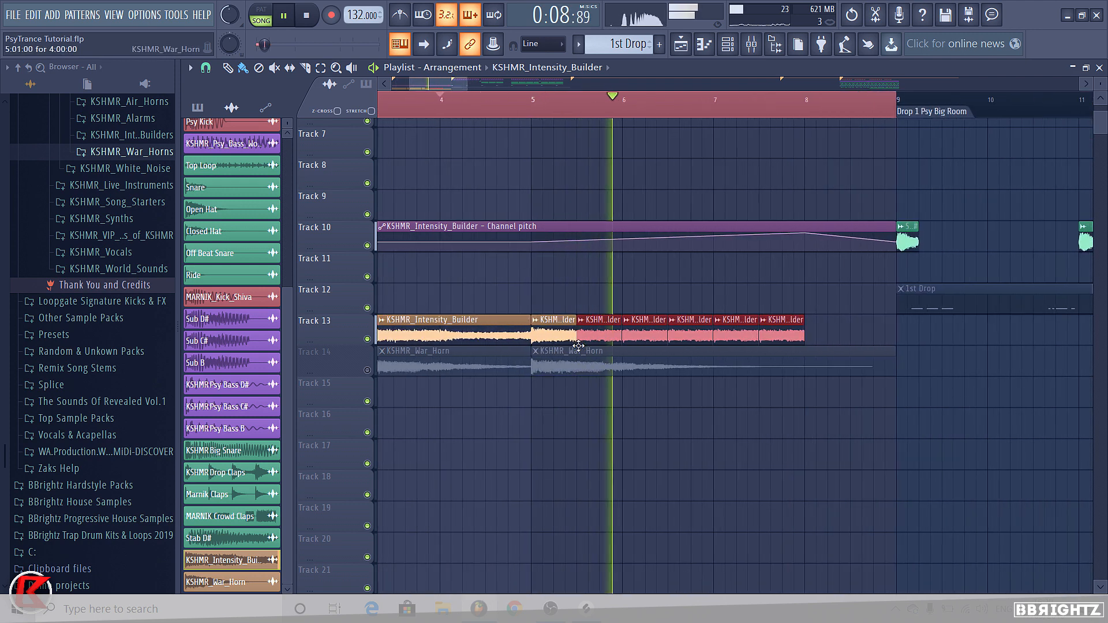
pyautogui.scroll(5, 611, 351)
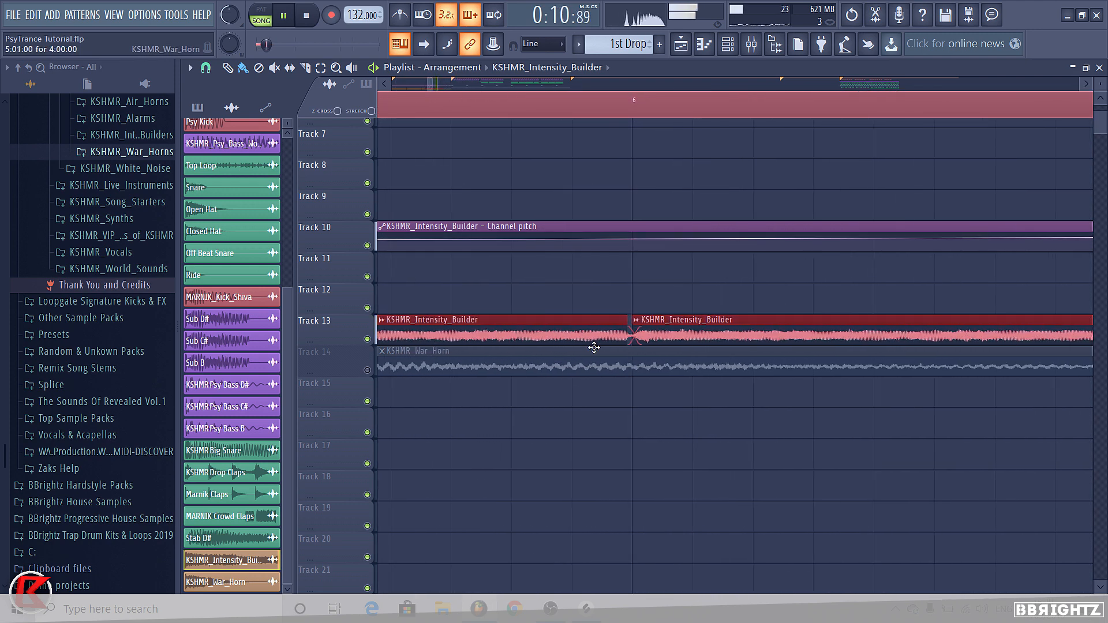
pyautogui.scroll(-6, 598, 334)
pyautogui.press('space')
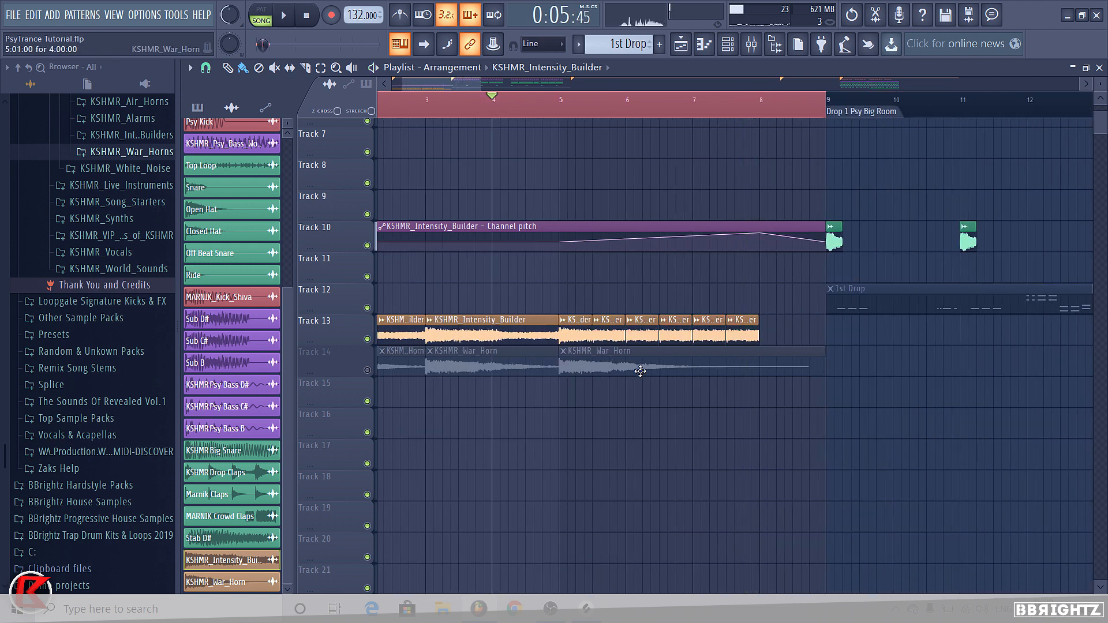
# Step: Route the intensity builder channel to mixer insert 50 and load Fruity Love Philter in its second effect slot
pyautogui.scroll(-2, 635, 344)
pyautogui.scroll(-2, 658, 323)
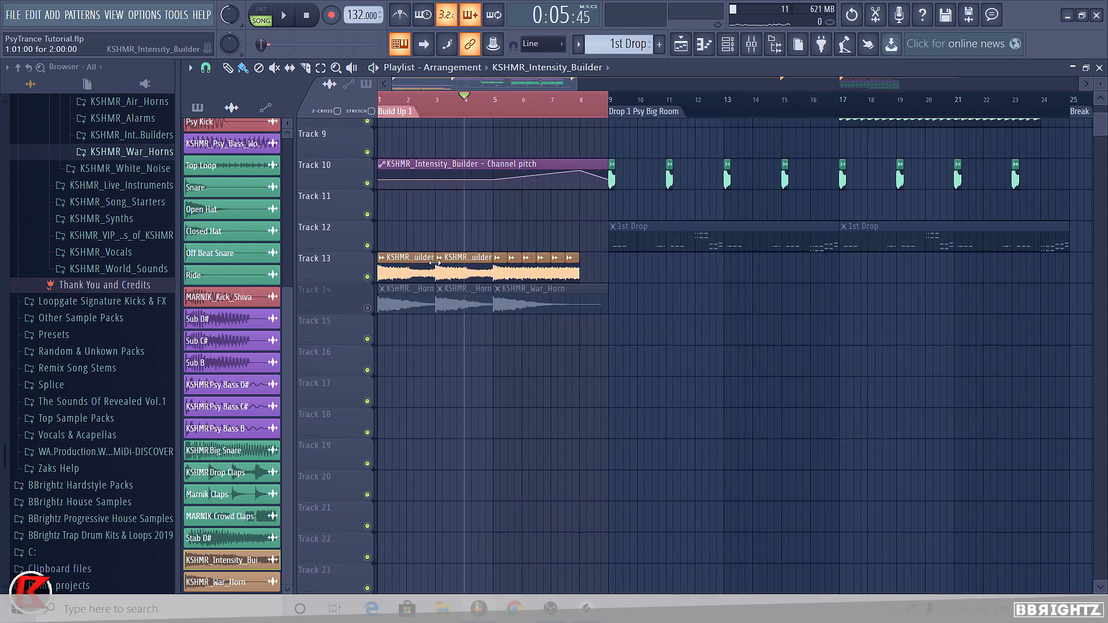
pyautogui.click(751, 44)
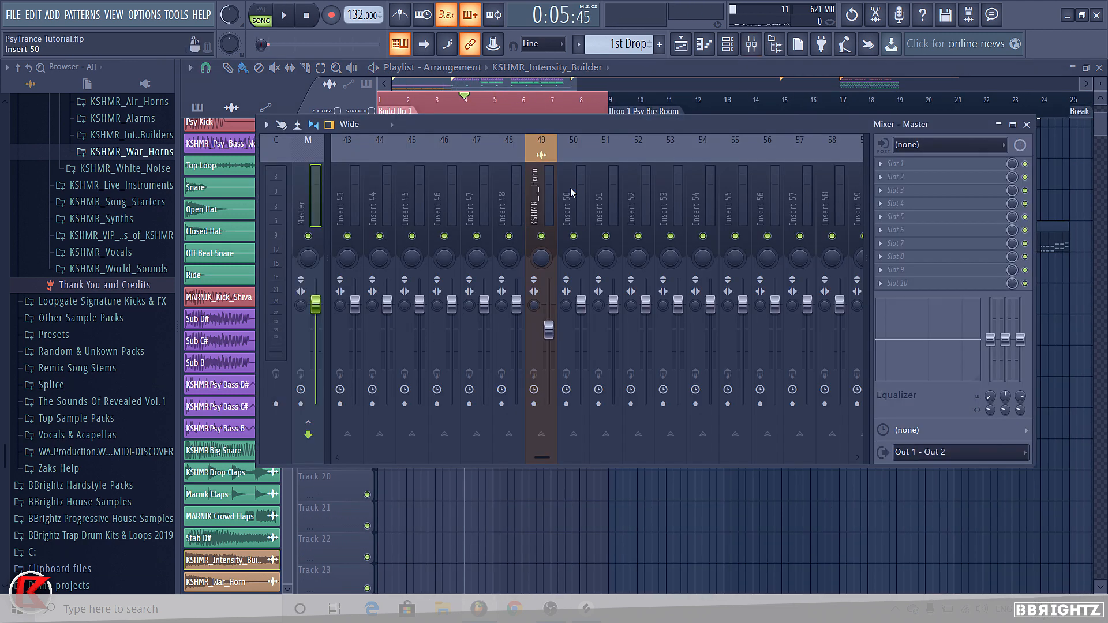
pyautogui.click(572, 193)
pyautogui.click(884, 184)
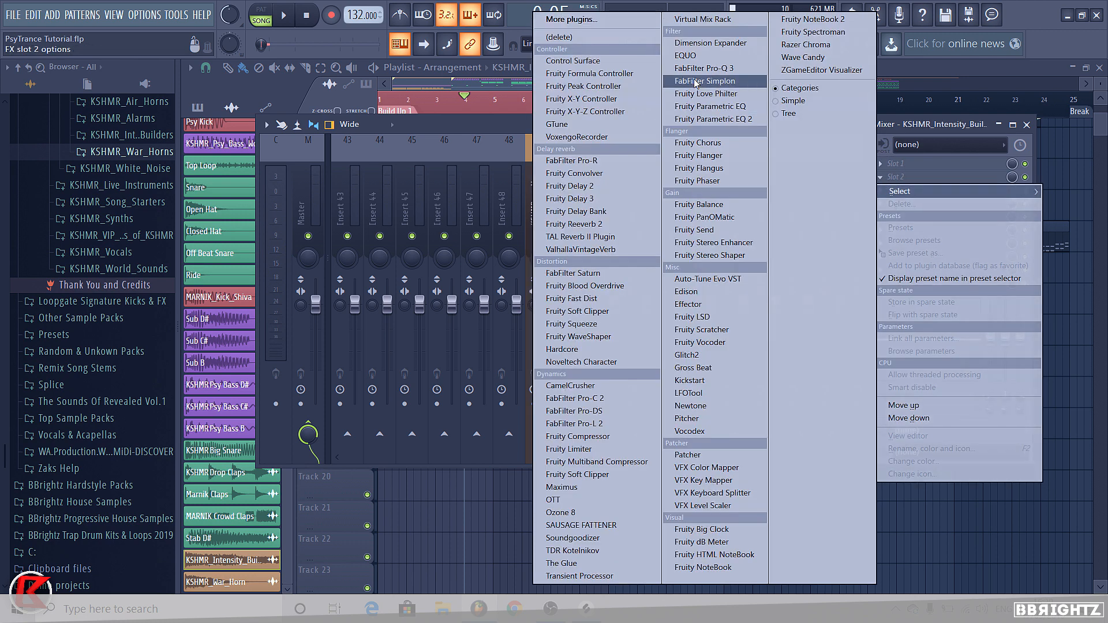
pyautogui.click(727, 77)
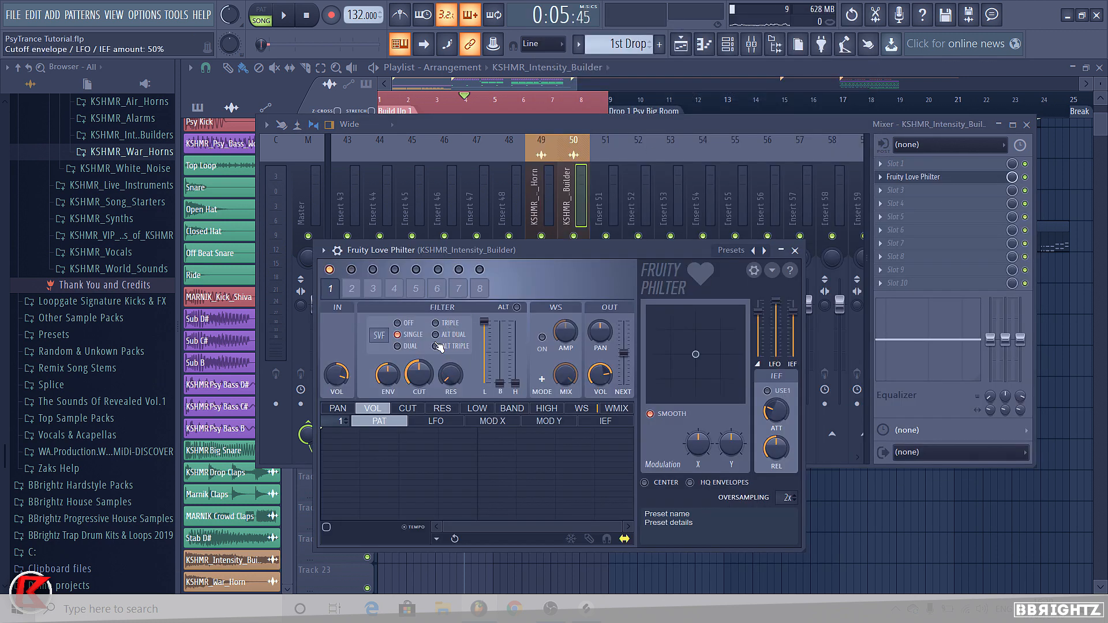
pyautogui.press('space')
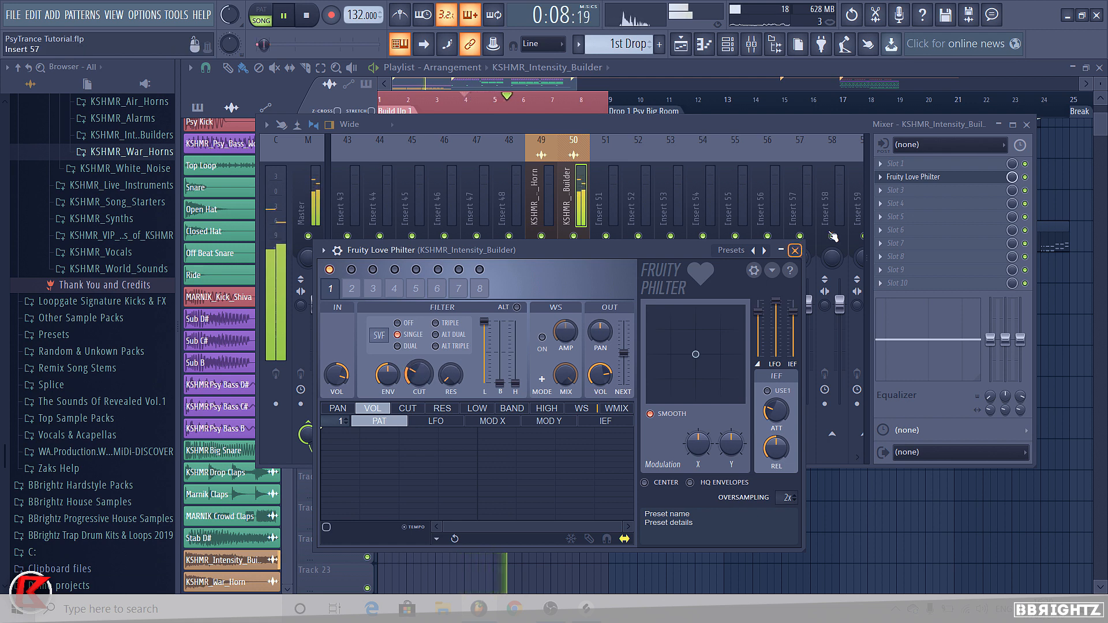
pyautogui.click(794, 251)
pyautogui.press('space')
# Step: Load Fruity parametric EQ 2 in slot 4 of the intensity builder insert and preview the sound
pyautogui.click(881, 205)
pyautogui.click(718, 120)
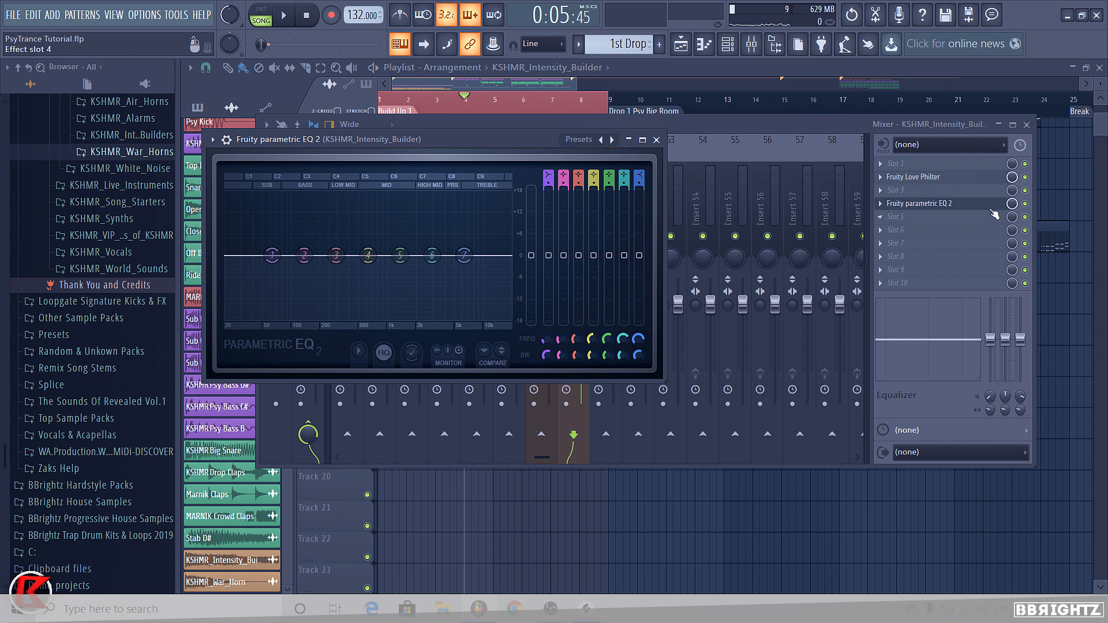
pyautogui.click(1026, 180)
pyautogui.press('space')
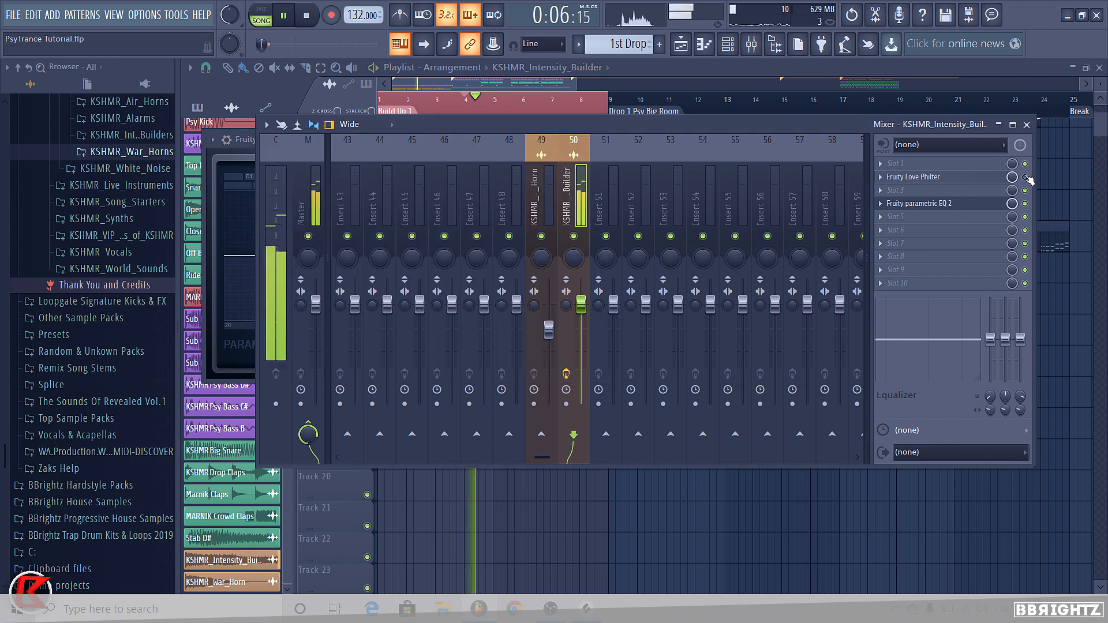
pyautogui.press('space')
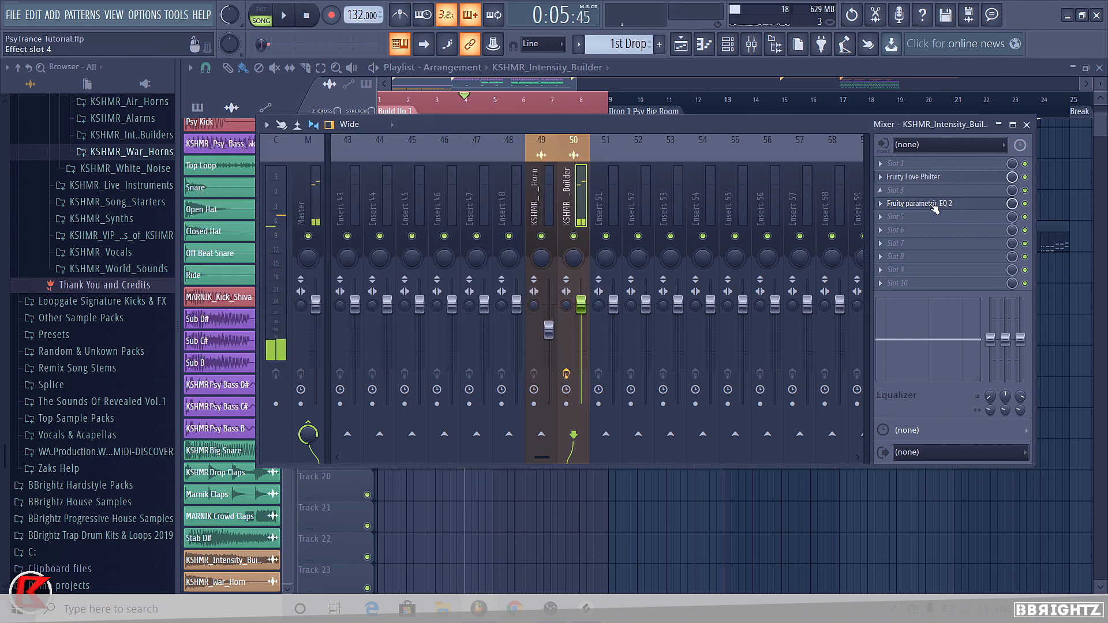
pyautogui.click(933, 204)
pyautogui.click(934, 204)
pyautogui.click(934, 205)
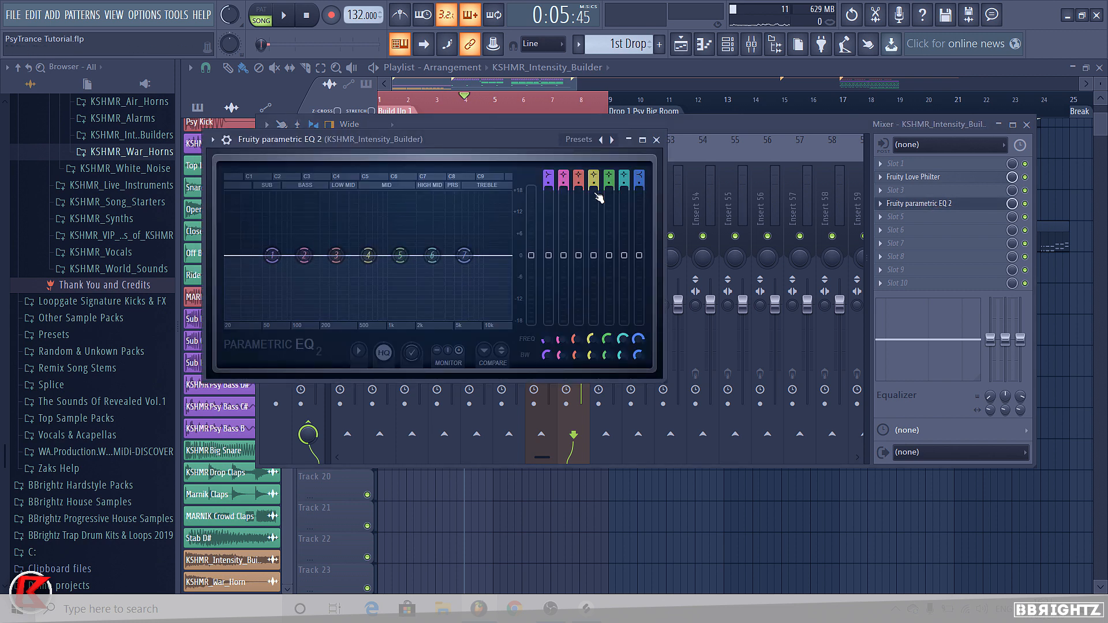
# Step: Try a slight boost on EQ band 3 during playback and reset the band
pyautogui.press('space')
pyautogui.moveTo(336, 255)
pyautogui.mouseDown()
pyautogui.moveTo(342, 217)
pyautogui.moveTo(343, 241)
pyautogui.mouseUp()
pyautogui.press('space')
pyautogui.rightClick(344, 242)
pyautogui.click(364, 263)
# Step: Turn EQ band 1 into a high-pass filter with its cutoff just below band 3
pyautogui.moveTo(549, 174)
pyautogui.mouseDown()
pyautogui.moveTo(550, 185)
pyautogui.moveTo(549, 168)
pyautogui.mouseUp()
pyautogui.moveTo(273, 257); pyautogui.dragTo(349, 256)
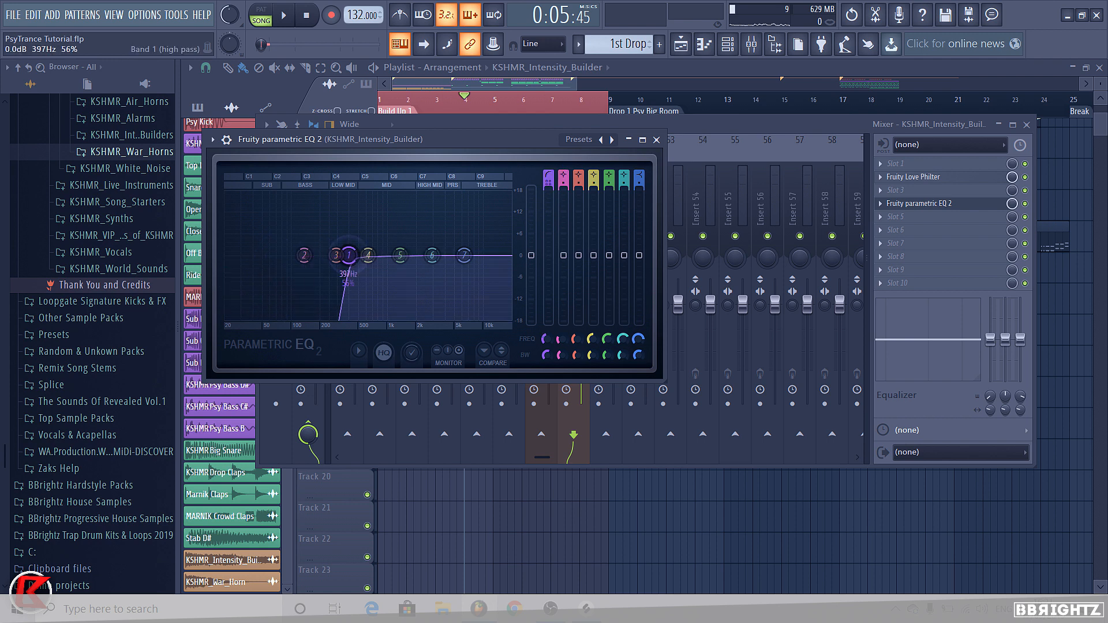
pyautogui.press('space')
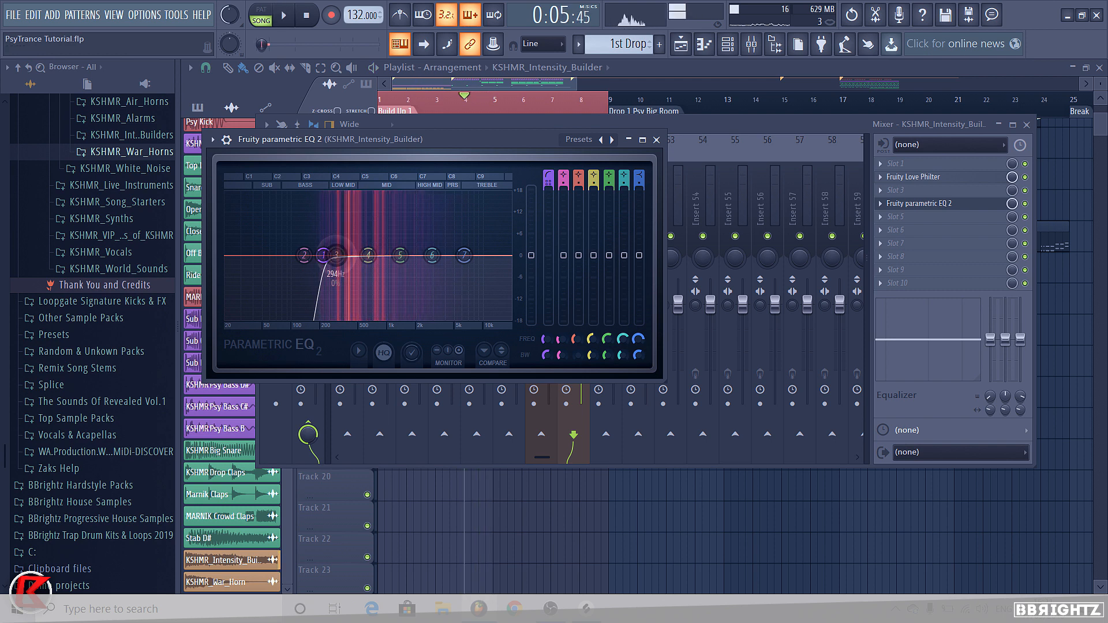
# Step: Pull EQ band 3 down into a narrow cut in the low mids and close the equalizer
pyautogui.press('space')
pyautogui.moveTo(336, 255); pyautogui.dragTo(353, 272)
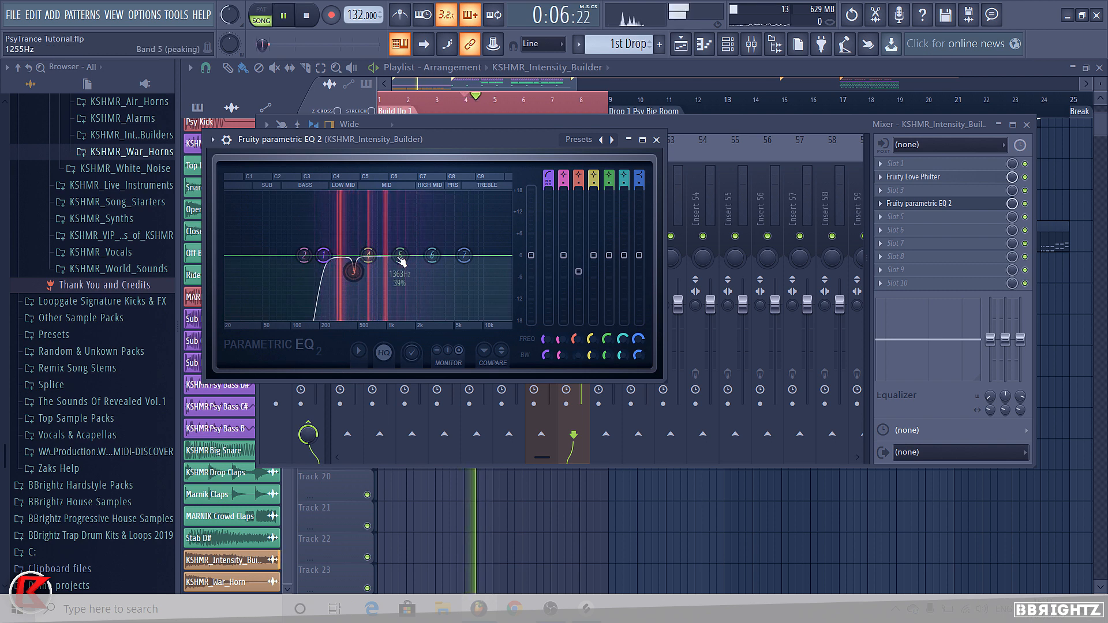
pyautogui.press('space')
pyautogui.click(635, 139)
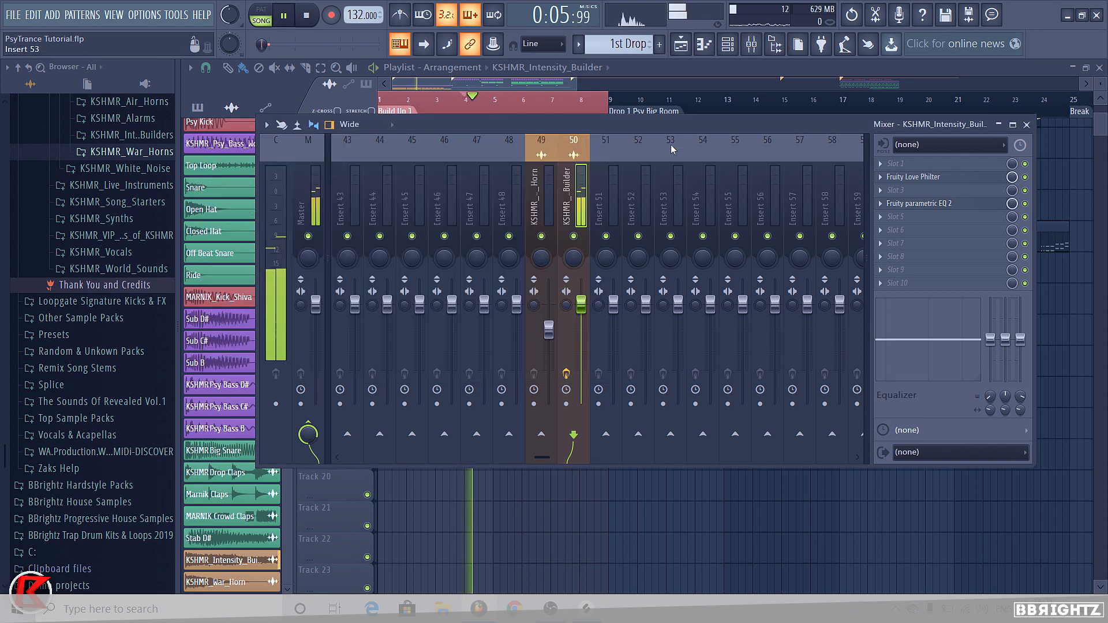
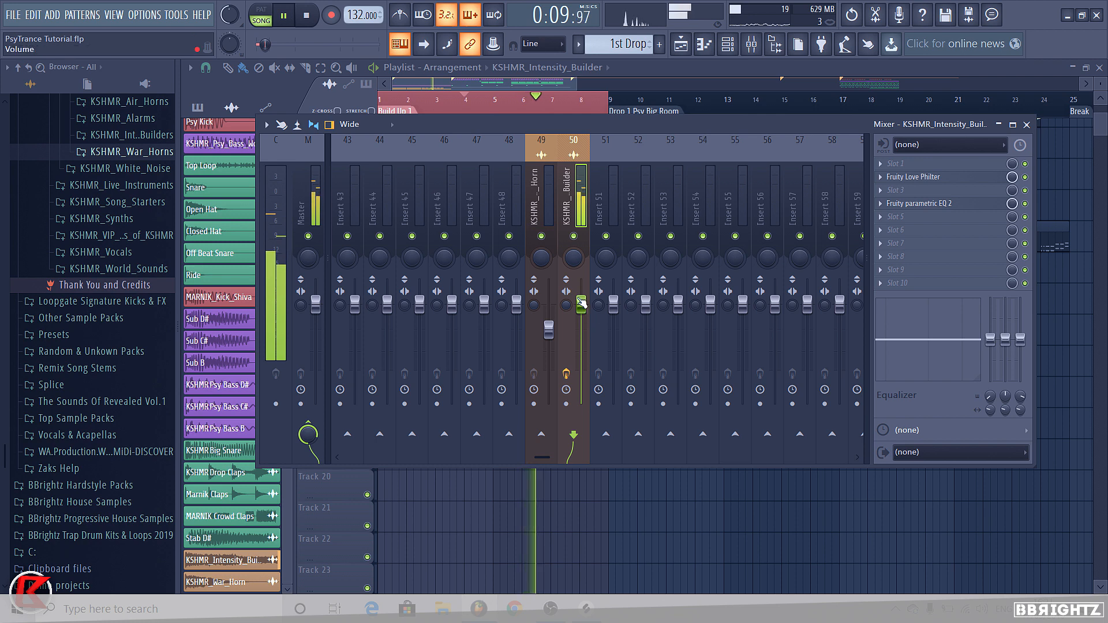
# Step: Lower the intensity builder's mixer level to sit under the war horn, checking the balance during playback
pyautogui.moveTo(581, 304); pyautogui.dragTo(582, 311)
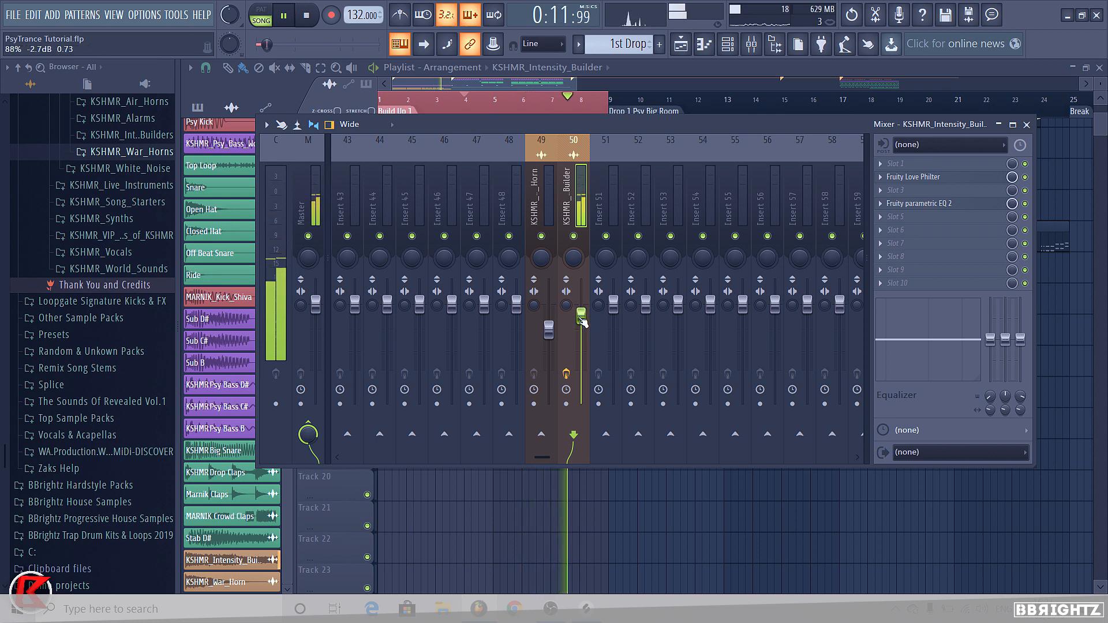
pyautogui.rightClick(673, 531)
pyautogui.press('space')
pyautogui.click(367, 308)
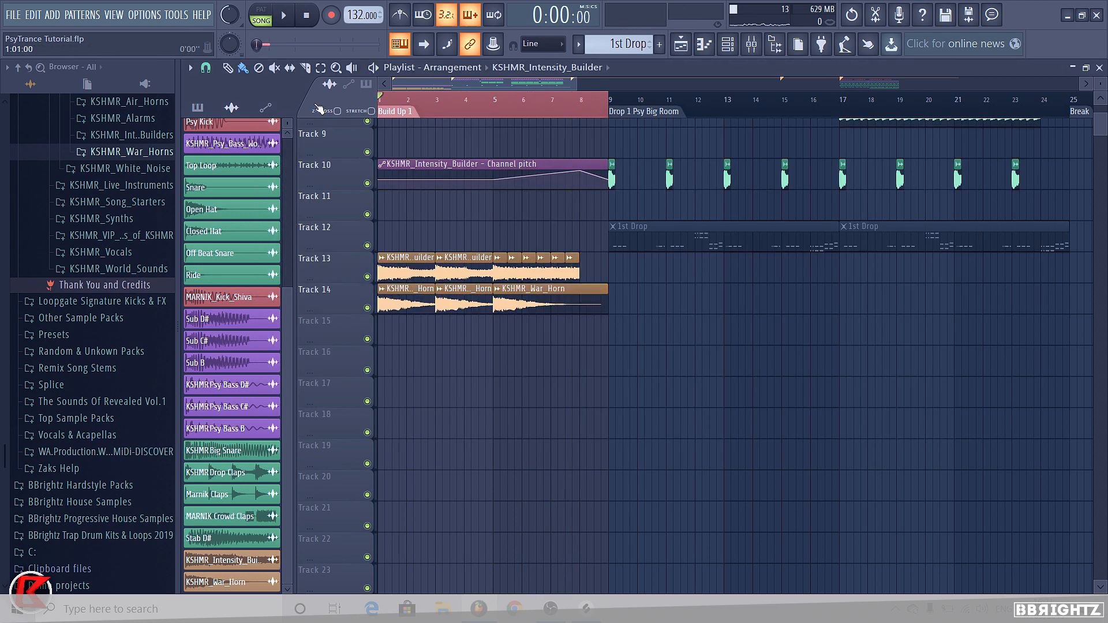
pyautogui.press('space')
pyautogui.click(751, 44)
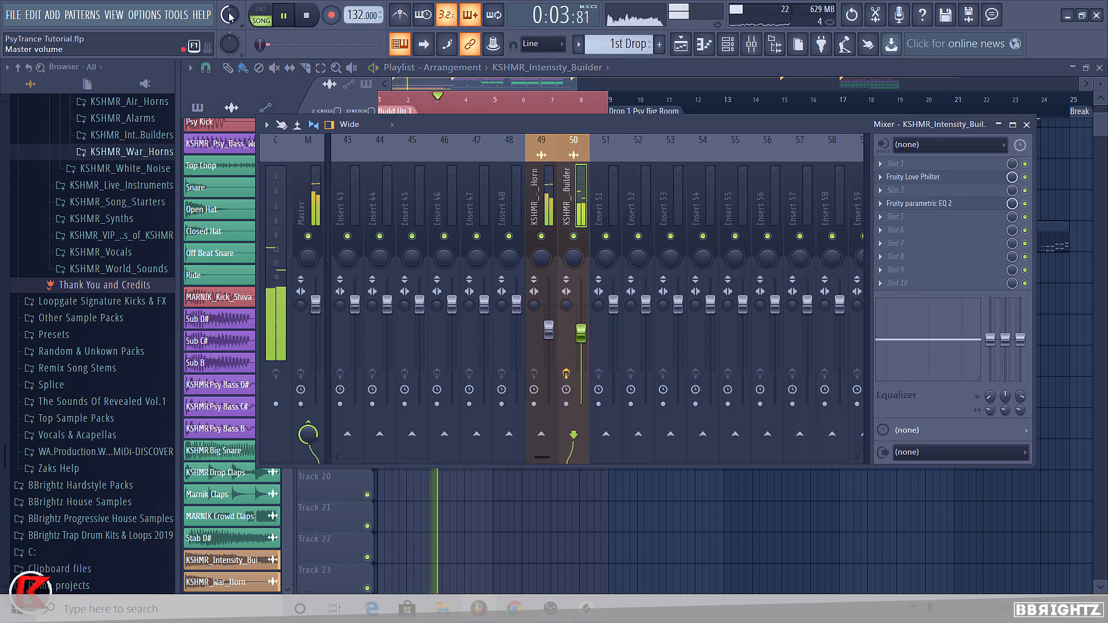
pyautogui.click(549, 330)
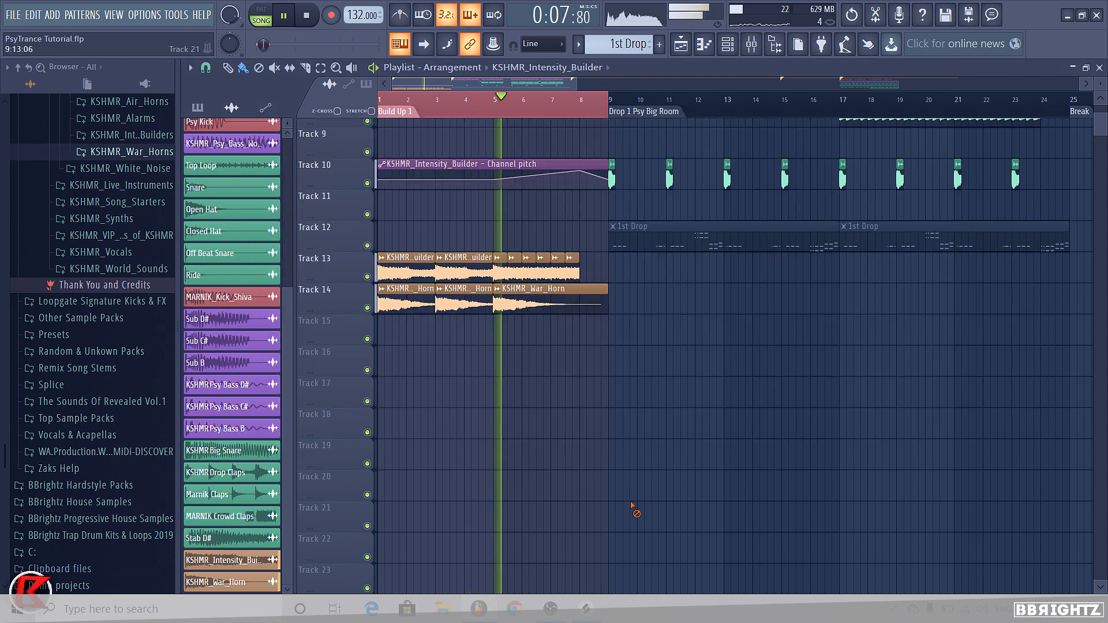
# Step: Close the mixer and clear the time selection over the Build Up 1 section
pyautogui.press('F9')
pyautogui.scroll(5, 122, 276)
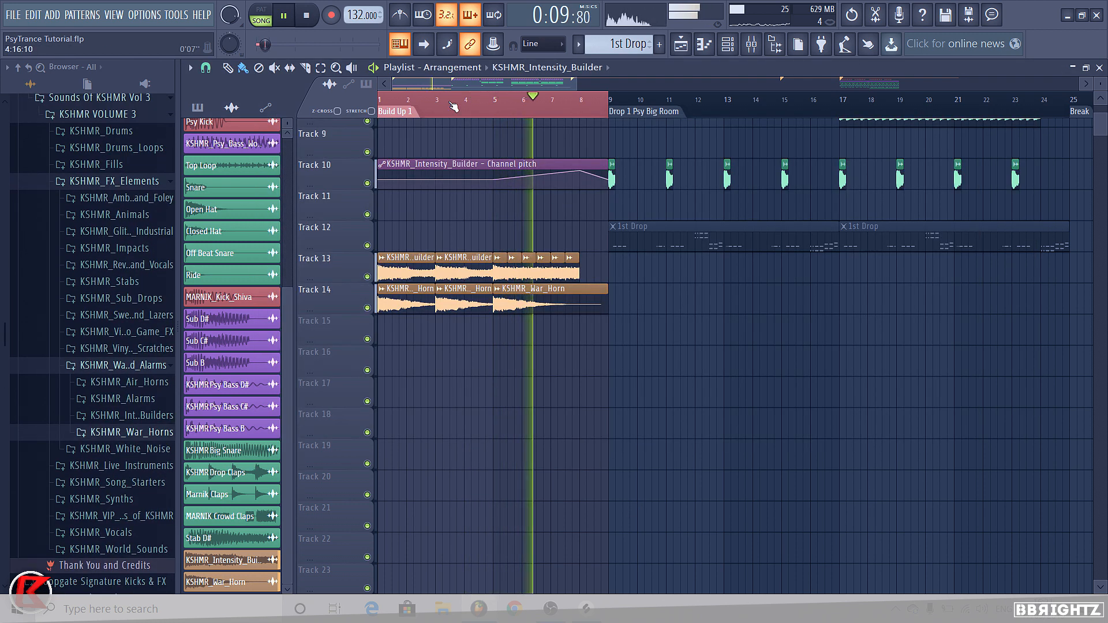
pyautogui.rightClick(530, 109)
# Step: Select the last five short intensity builder clips on track 13 and trim their ends slightly
pyautogui.scroll(3, 430, 249)
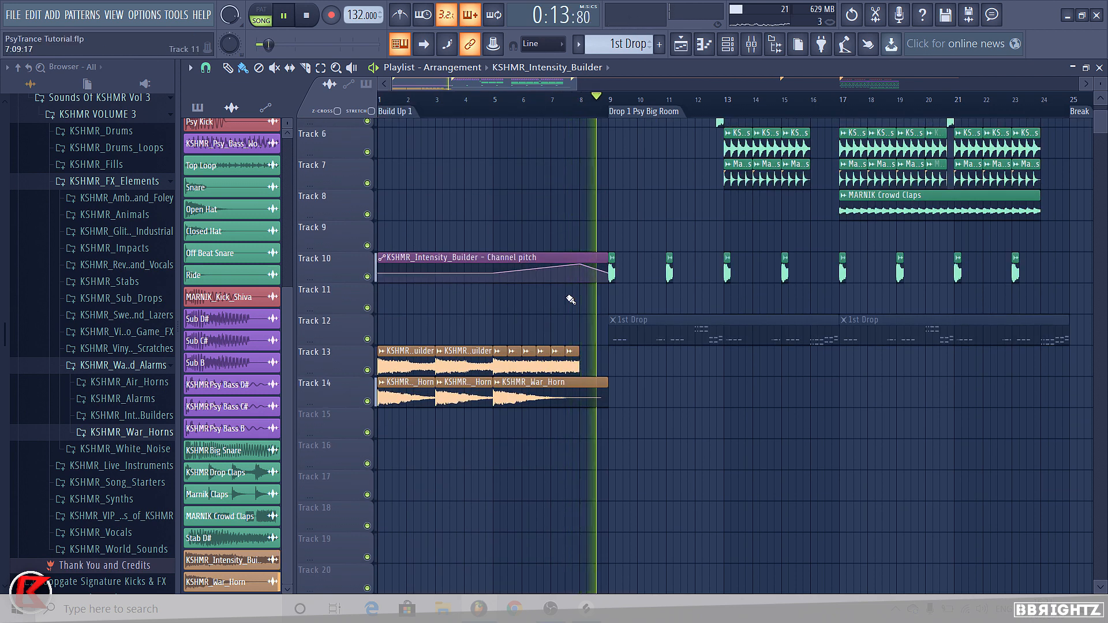
pyautogui.scroll(3, 568, 299)
pyautogui.scroll(8, 584, 408)
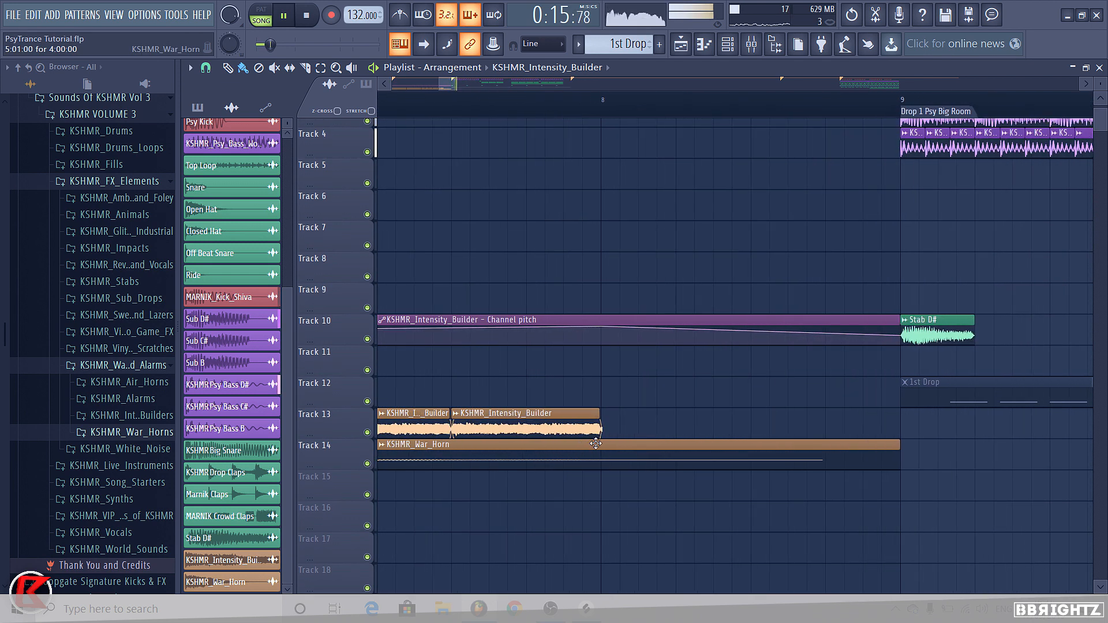
pyautogui.scroll(4, 597, 433)
pyautogui.scroll(-3, 653, 443)
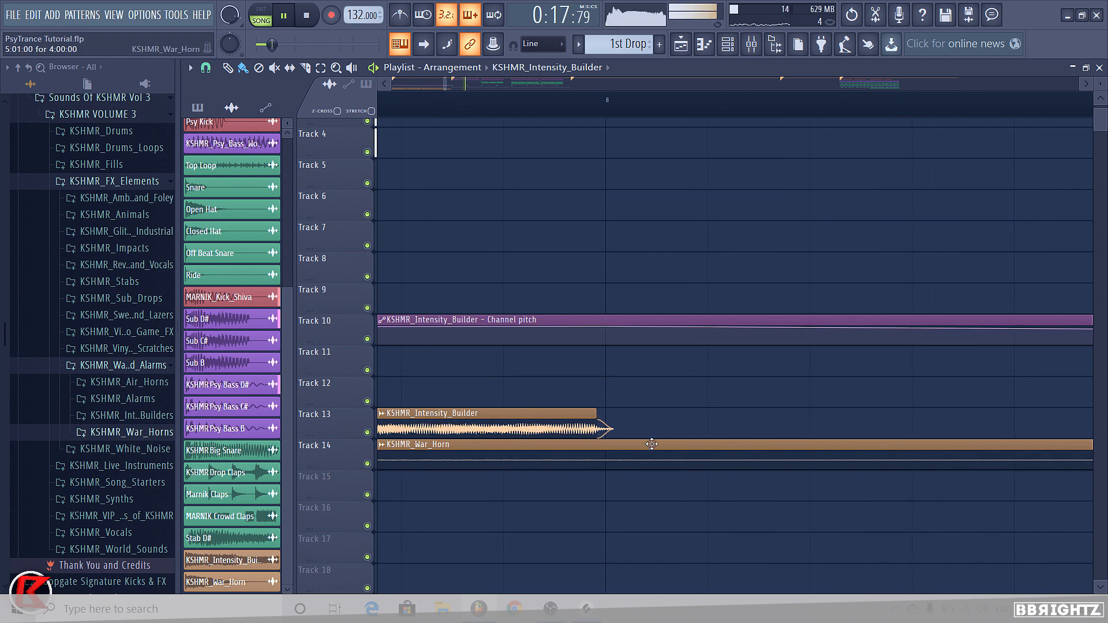
pyautogui.scroll(-5, 682, 425)
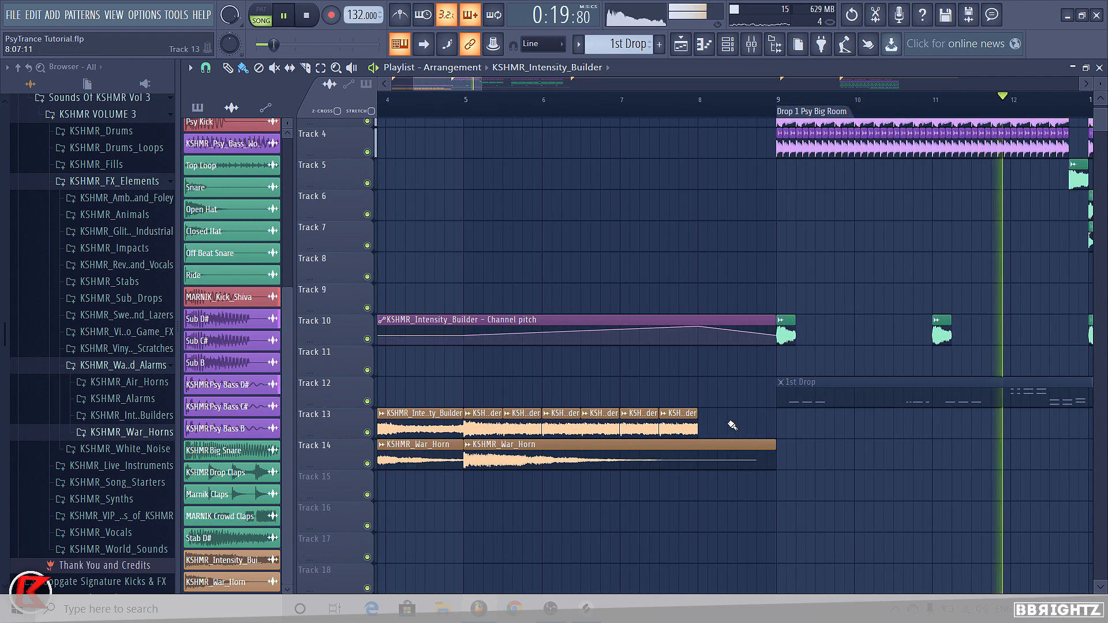
pyautogui.moveTo(728, 425); pyautogui.dragTo(530, 421)
pyautogui.scroll(6, 554, 436)
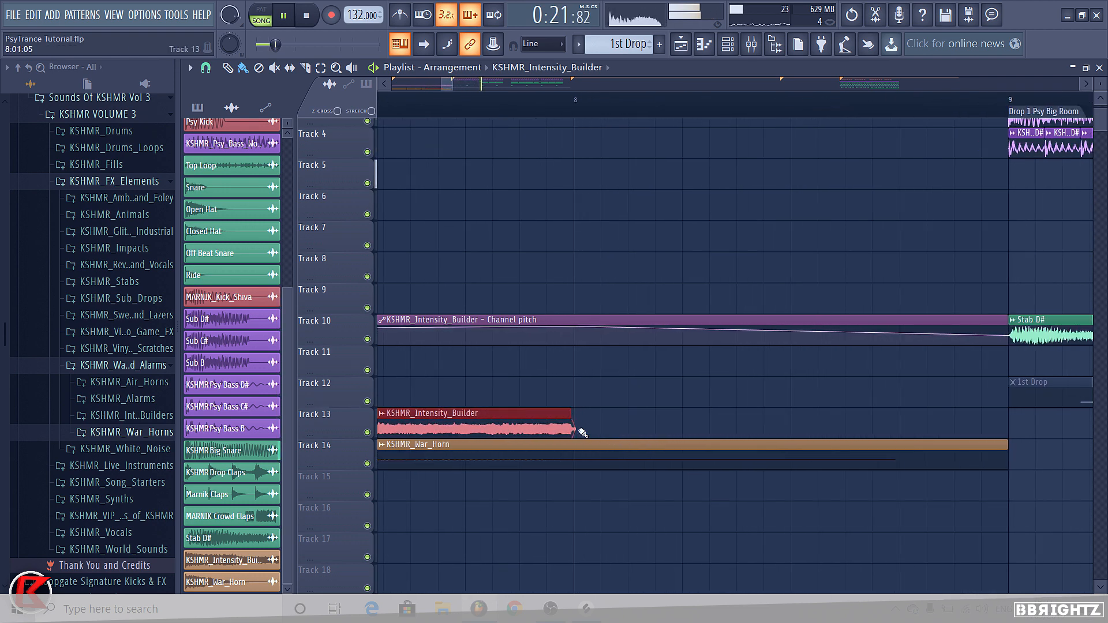
pyautogui.scroll(1, 598, 431)
pyautogui.press('space')
pyautogui.moveTo(627, 419); pyautogui.dragTo(616, 426)
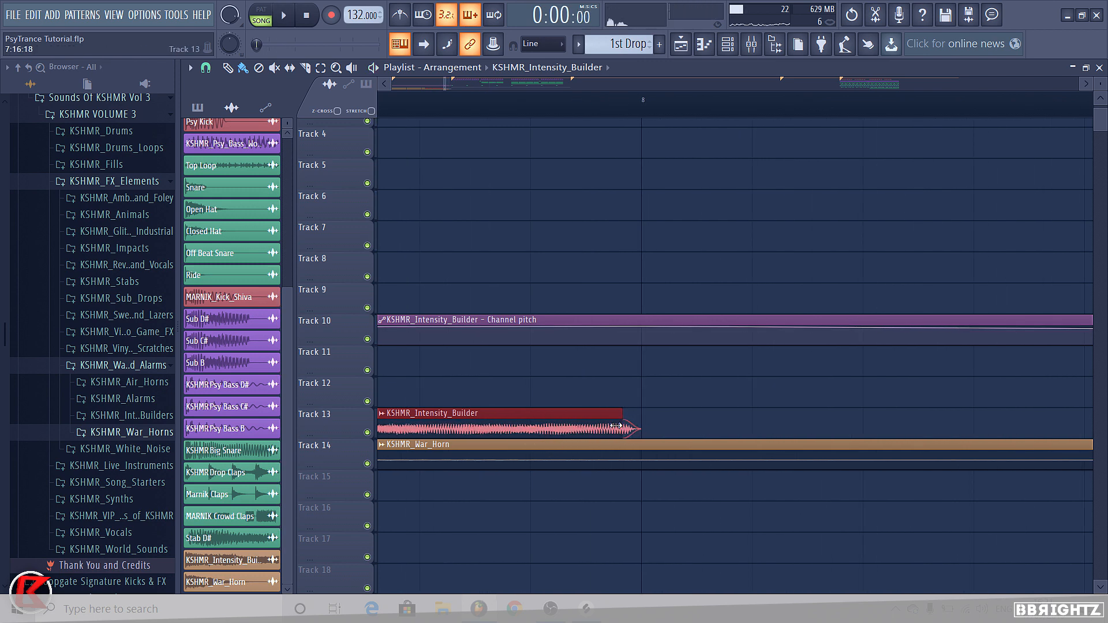
# Step: Listen to the build-up with the trimmed builder clips, clear the clip selection and stop playback
pyautogui.scroll(-7, 650, 404)
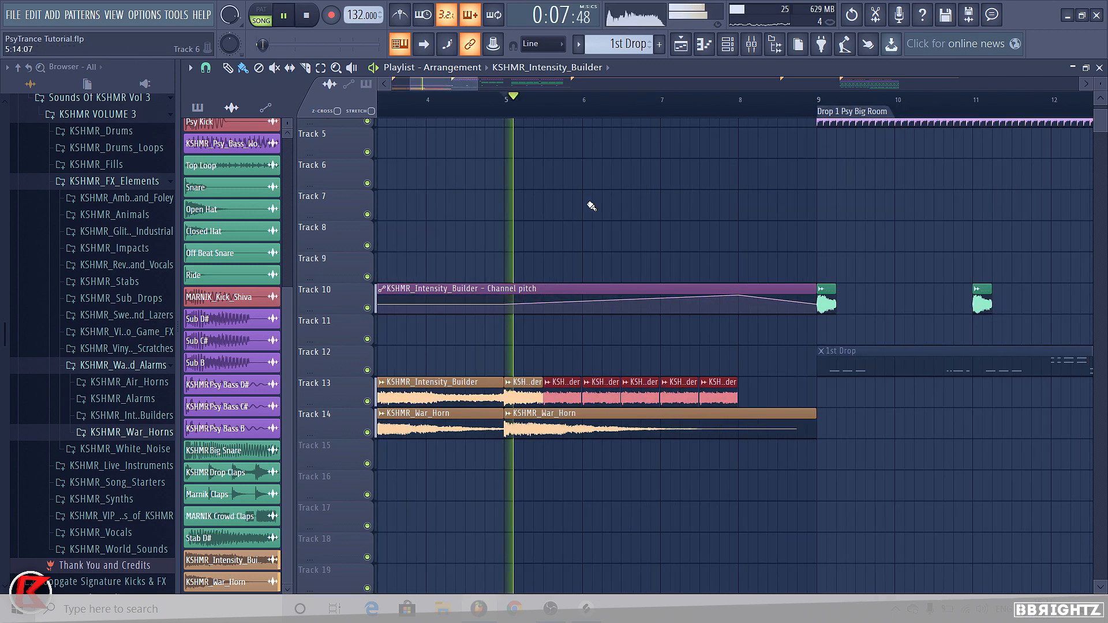
pyautogui.scroll(4, 495, 367)
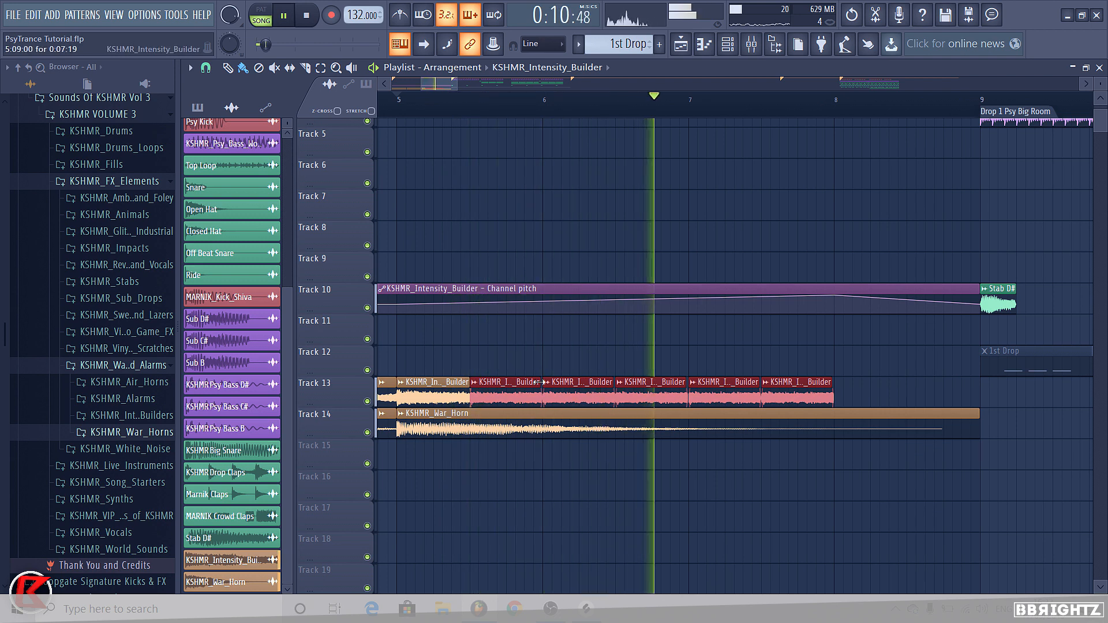
pyautogui.scroll(-3, 556, 392)
pyautogui.scroll(-6, 556, 393)
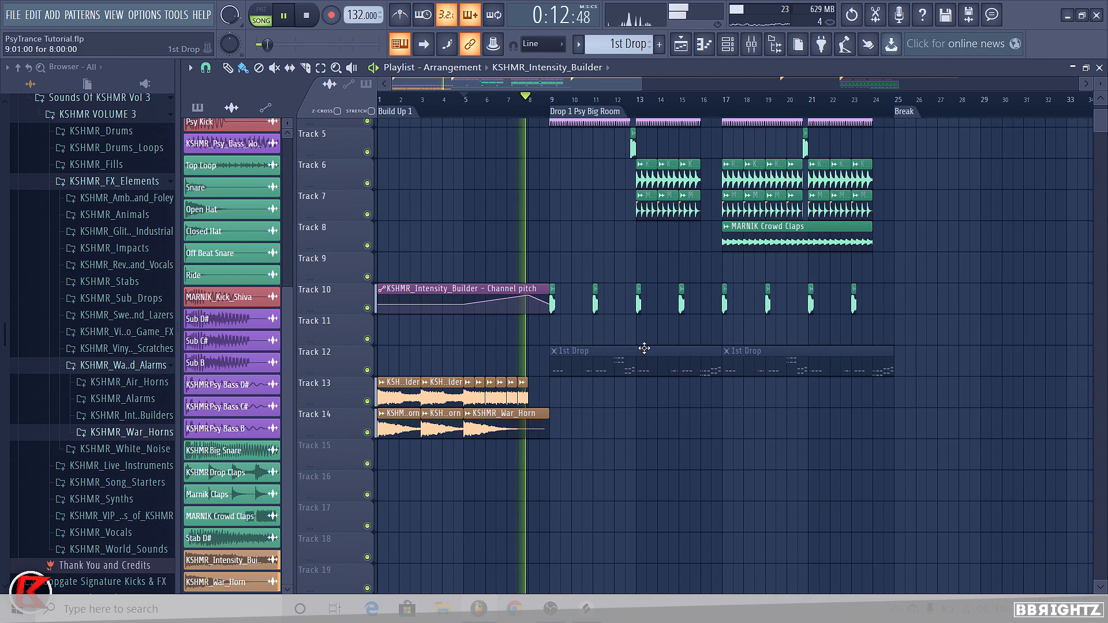
pyautogui.press('space')
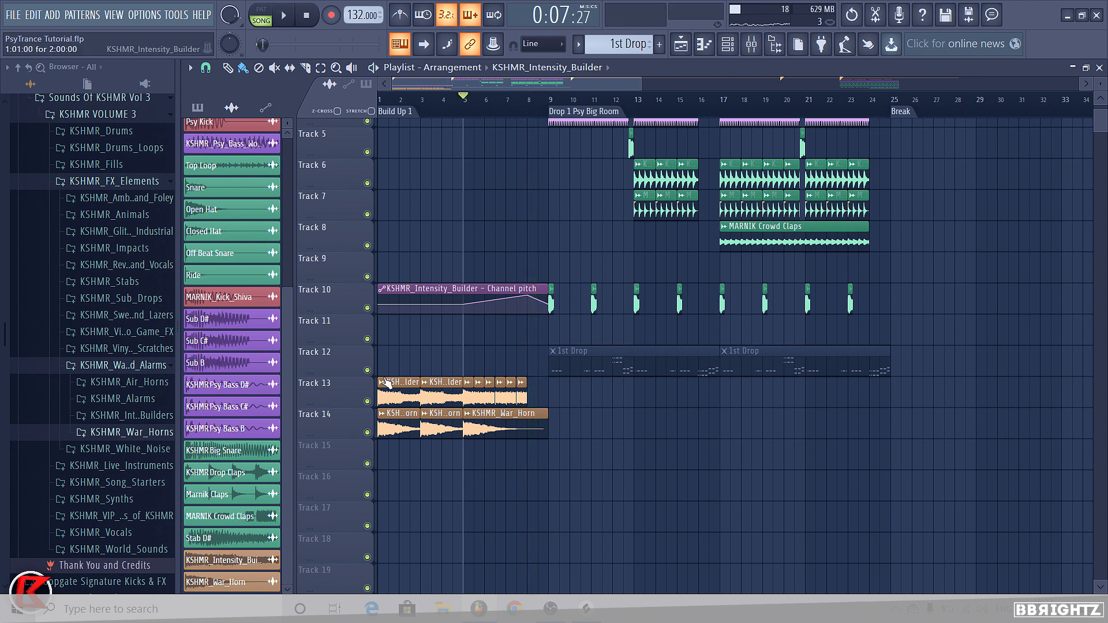
# Step: Collapse the KSHMR FX folders in the browser and create a new pattern named D# Sustained Chord
pyautogui.click(96, 365)
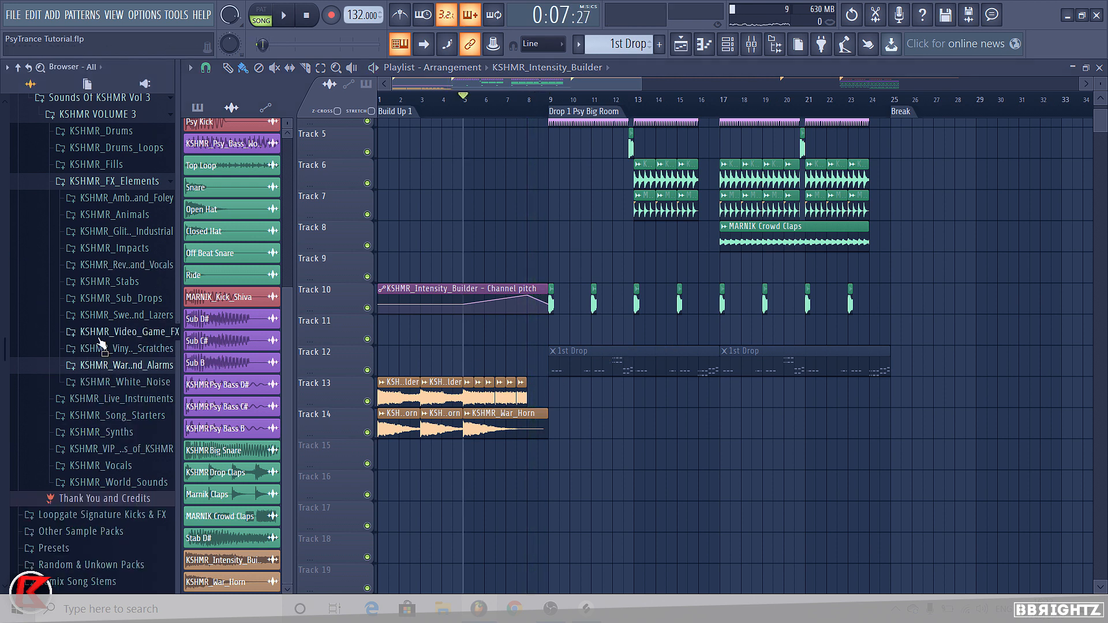
pyautogui.click(114, 181)
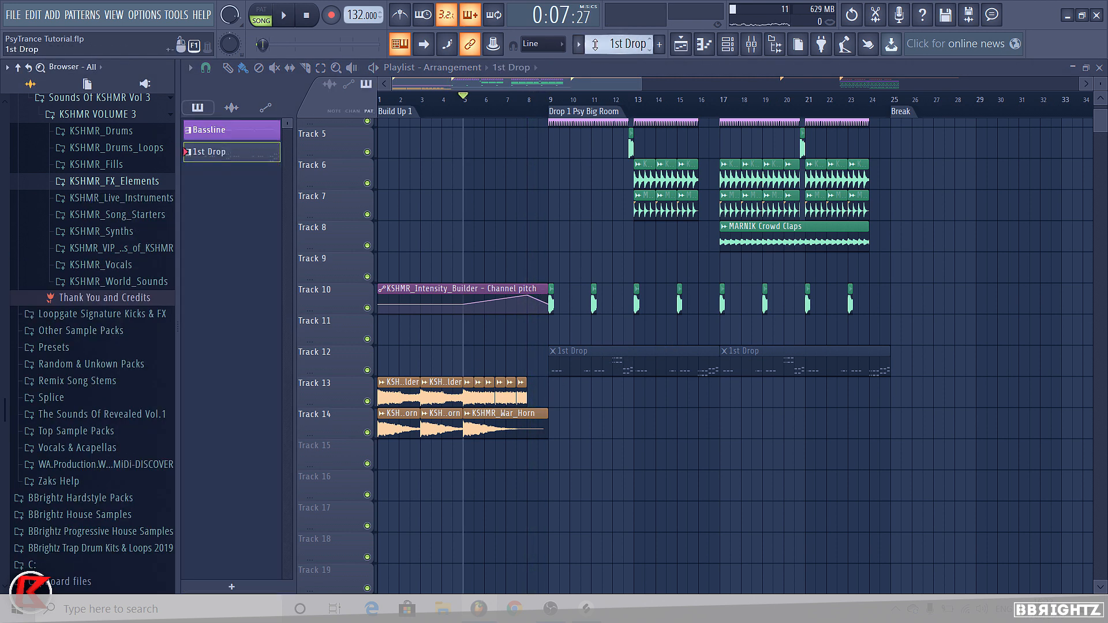
pyautogui.scroll(-1, 595, 45)
pyautogui.click(618, 45)
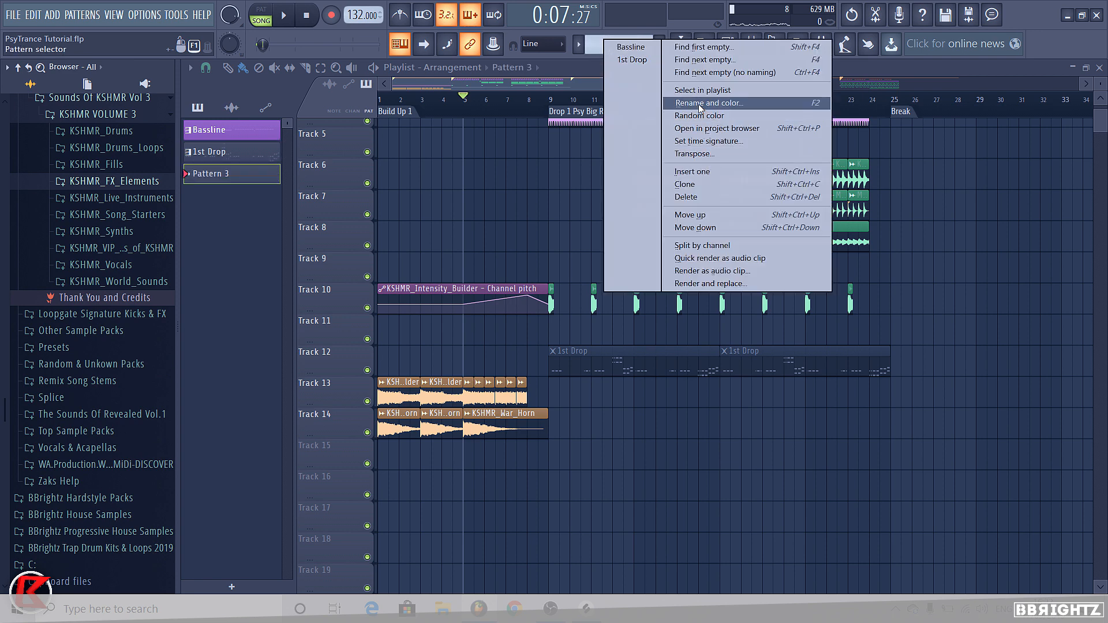
pyautogui.click(660, 102)
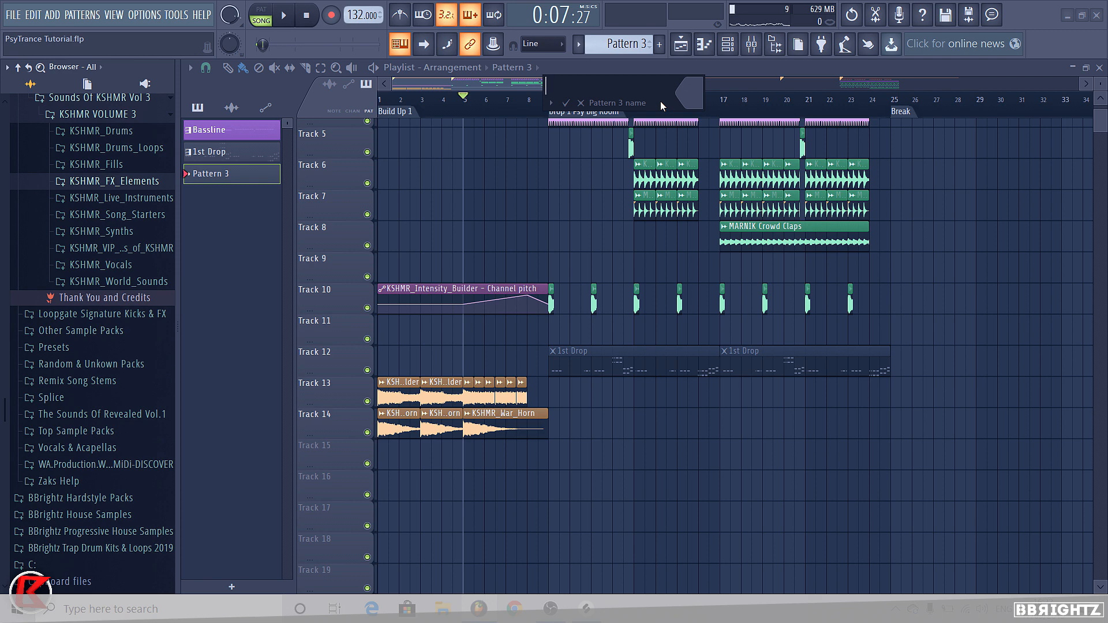
pyautogui.write('D# Sustained Chord')
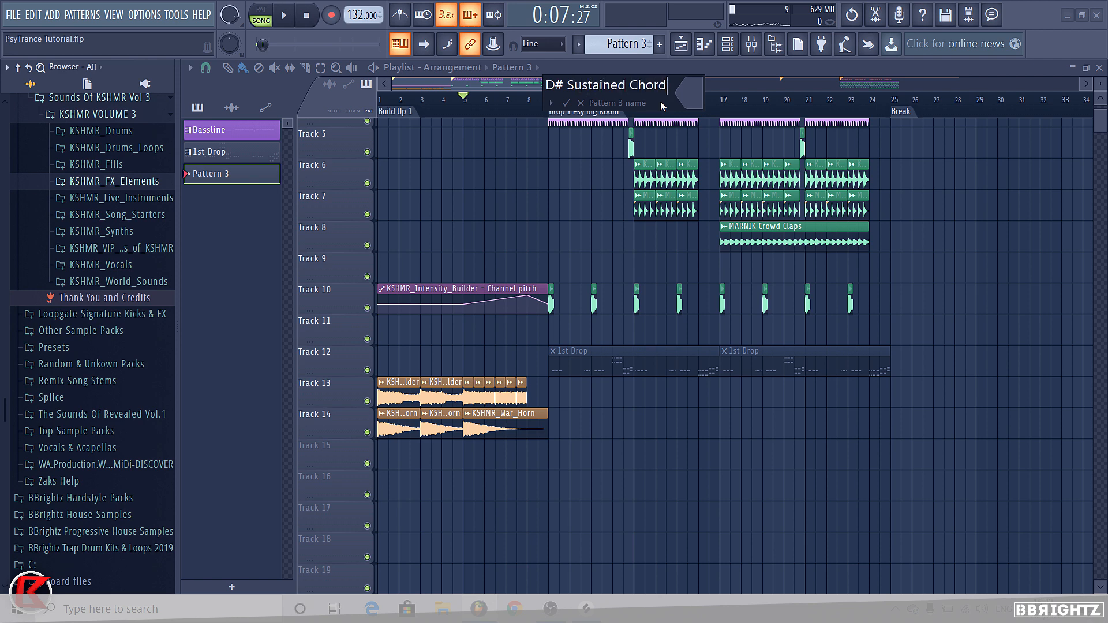
pyautogui.press('Return')
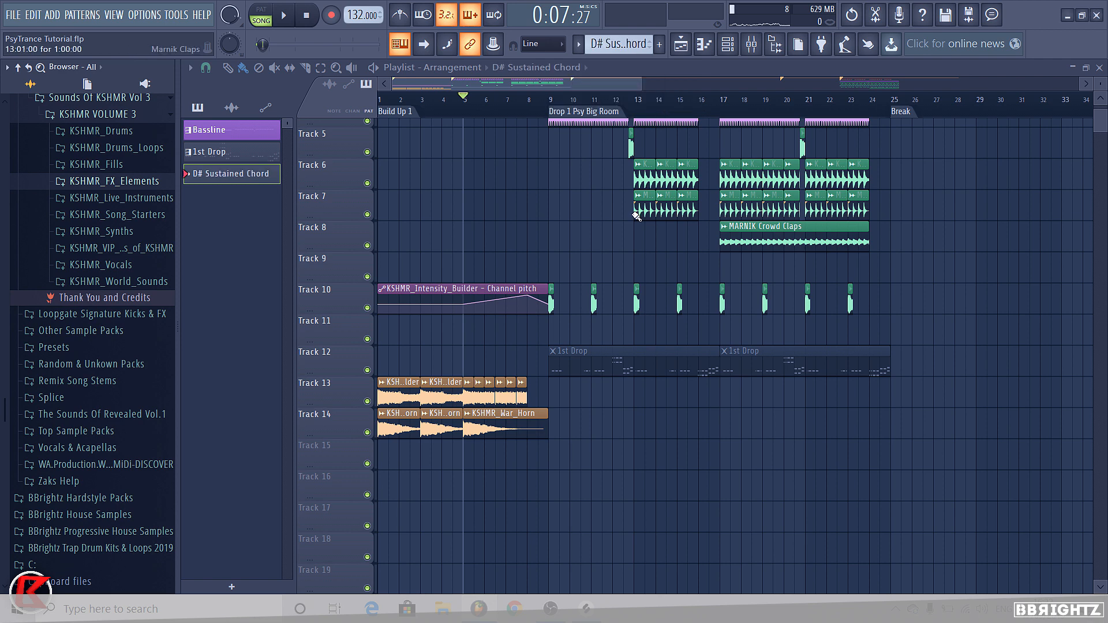
# Step: Place the D# Sustained Chord pattern at bar 1 and move the builder and war horn clips down to tracks 18 and 19
pyautogui.scroll(-5, 571, 200)
pyautogui.scroll(2, 571, 200)
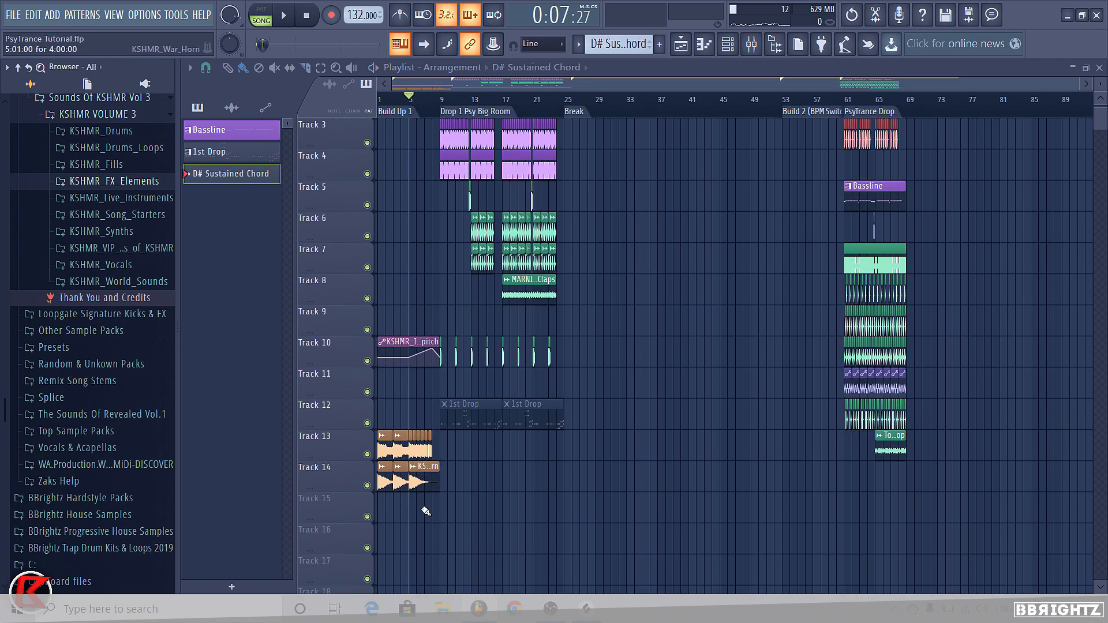
pyautogui.click(382, 514)
pyautogui.moveTo(484, 514); pyautogui.dragTo(329, 447)
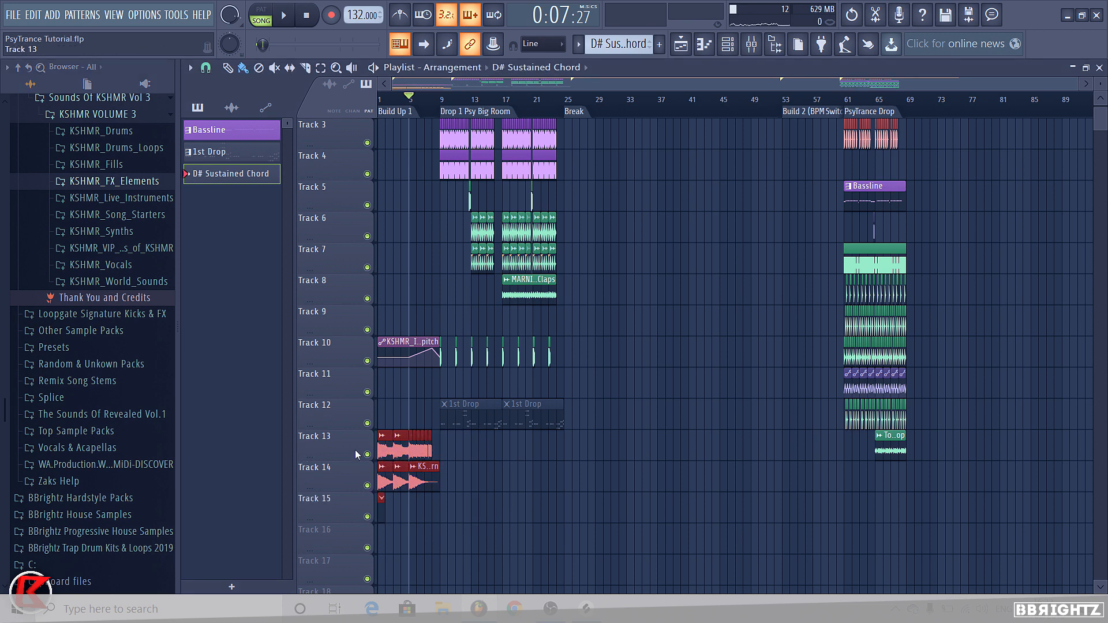
pyautogui.hotkey('shift', 'Down')
pyautogui.hotkey('shift', 'Down')
pyautogui.hotkey('shift', 'Down')
pyautogui.hotkey('shift', 'Down')
pyautogui.hotkey('shift', 'Down')
pyautogui.scroll(-4, 408, 490)
# Step: Move the D# Sustained Chord clip up to track 16 and lengthen it to eight bars
pyautogui.moveTo(400, 509); pyautogui.dragTo(391, 503)
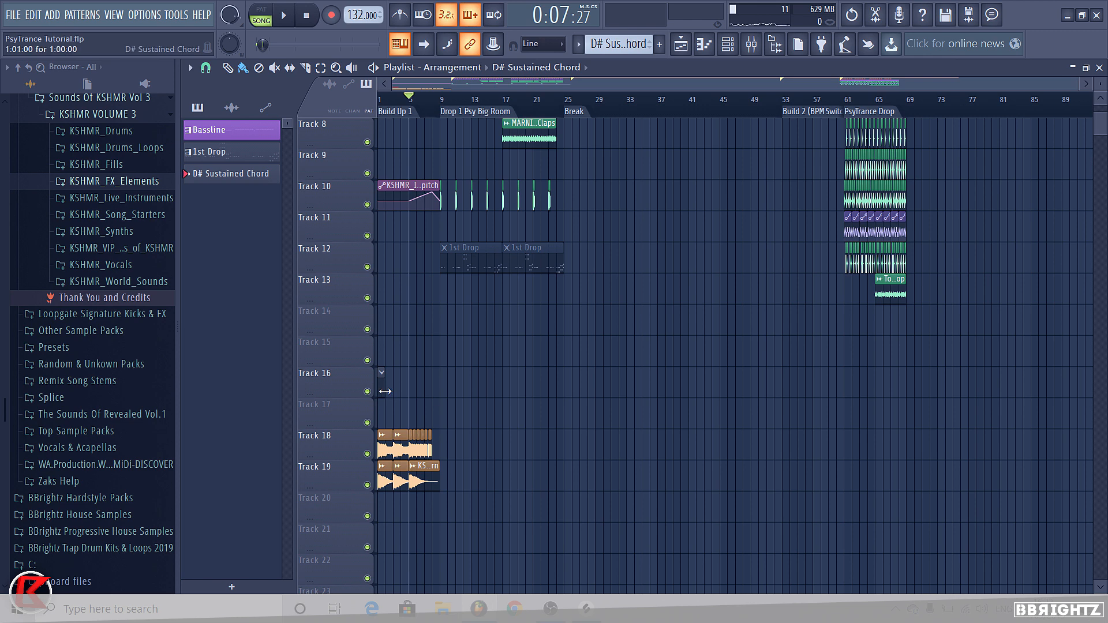
pyautogui.click(374, 372)
# Step: Recolor the D# Sustained Chord pattern light violet-blue and move its clip to track 14
pyautogui.click(409, 448)
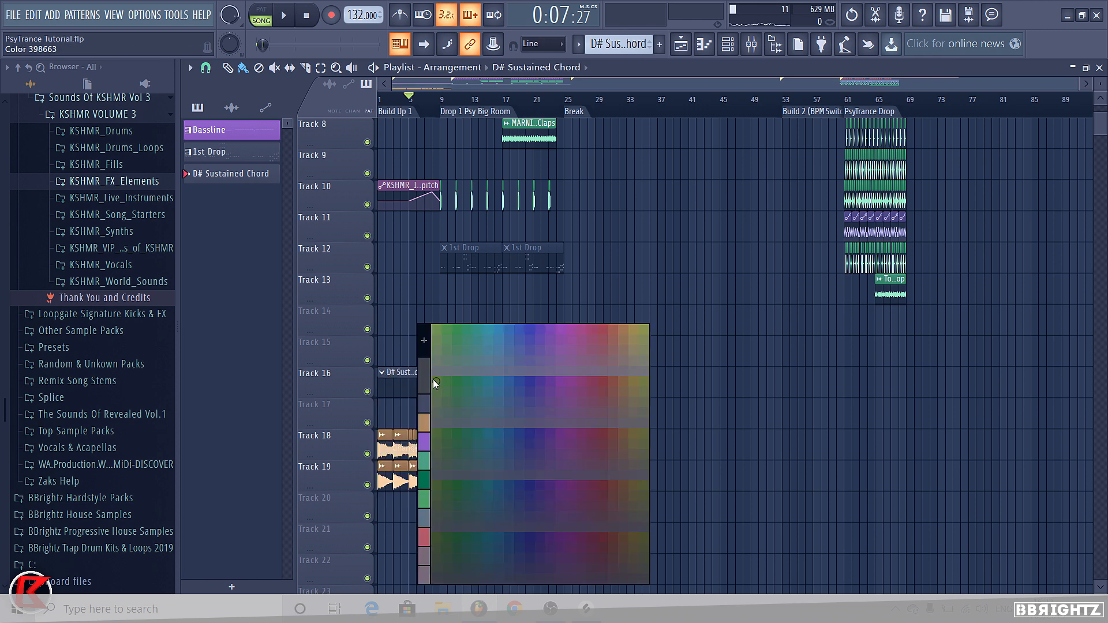
pyautogui.click(421, 402)
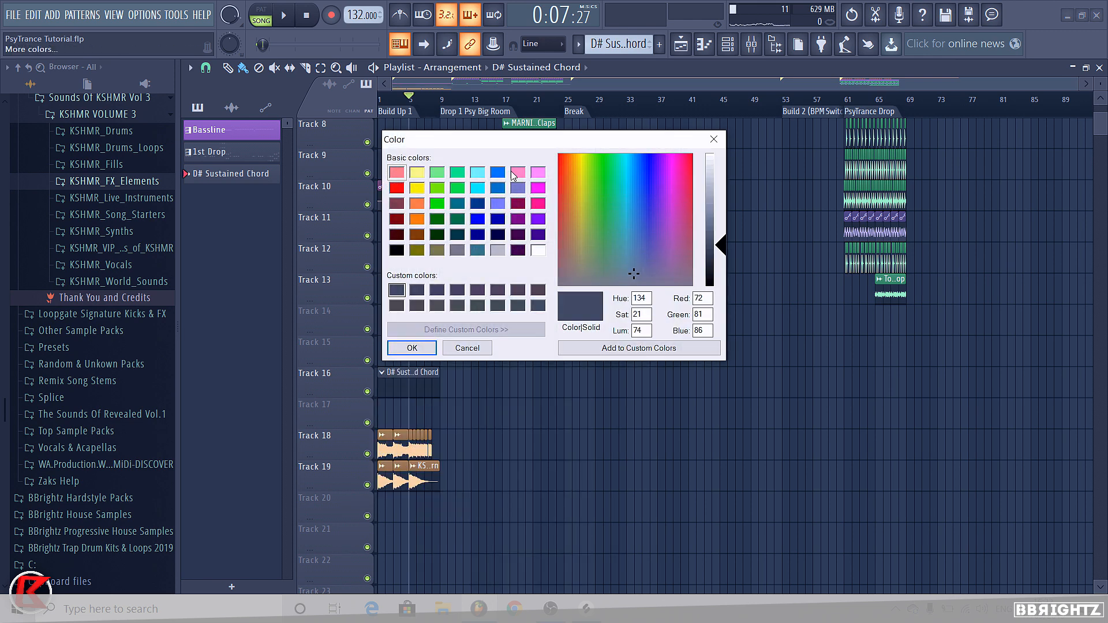
pyautogui.doubleClick(518, 189)
pyautogui.moveTo(424, 370); pyautogui.dragTo(428, 302)
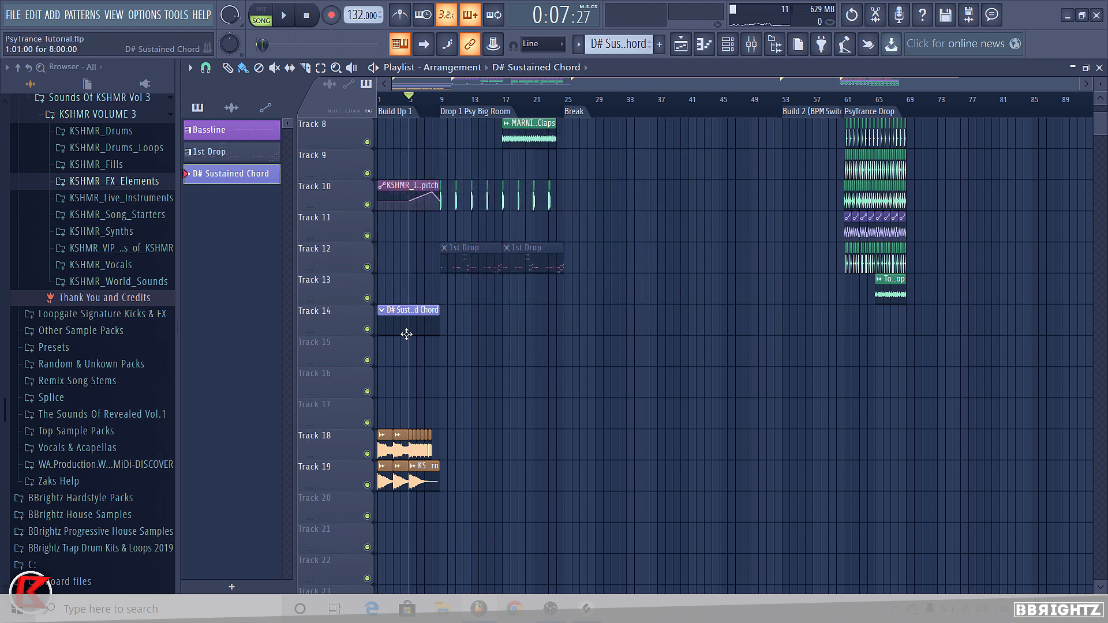
# Step: Add a Serum instrument channel to the project and close its plugin window
pyautogui.click(53, 14)
pyautogui.click(190, 287)
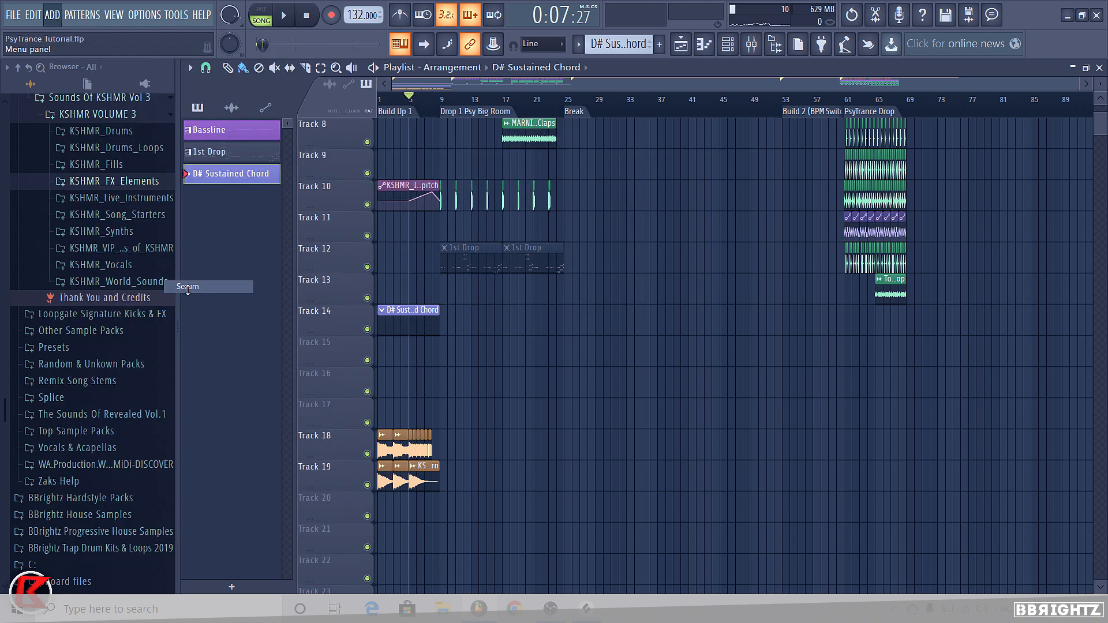
pyautogui.click(702, 121)
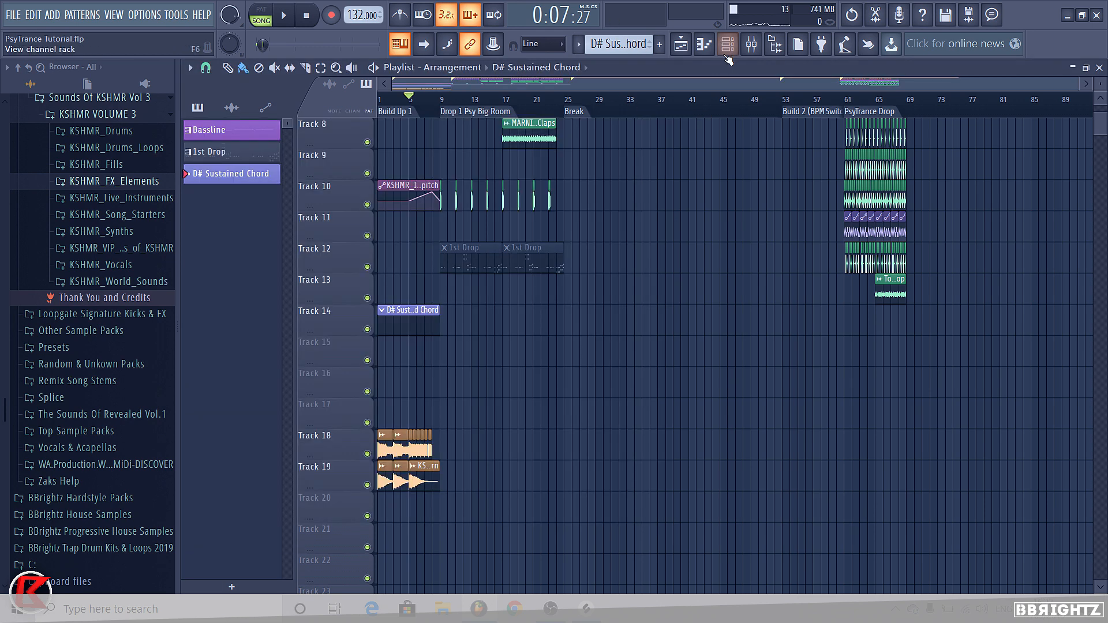
# Step: Replace the new Serum channel in the channel rack with Sylenth1
pyautogui.click(728, 44)
pyautogui.rightClick(580, 256)
pyautogui.moveTo(609, 358)
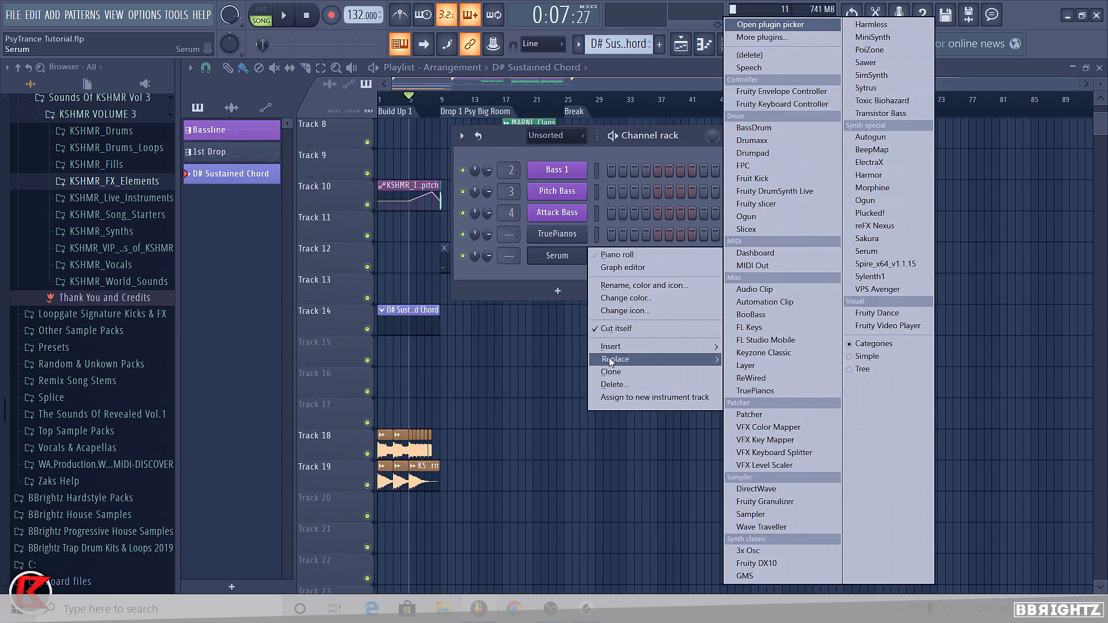
pyautogui.click(871, 277)
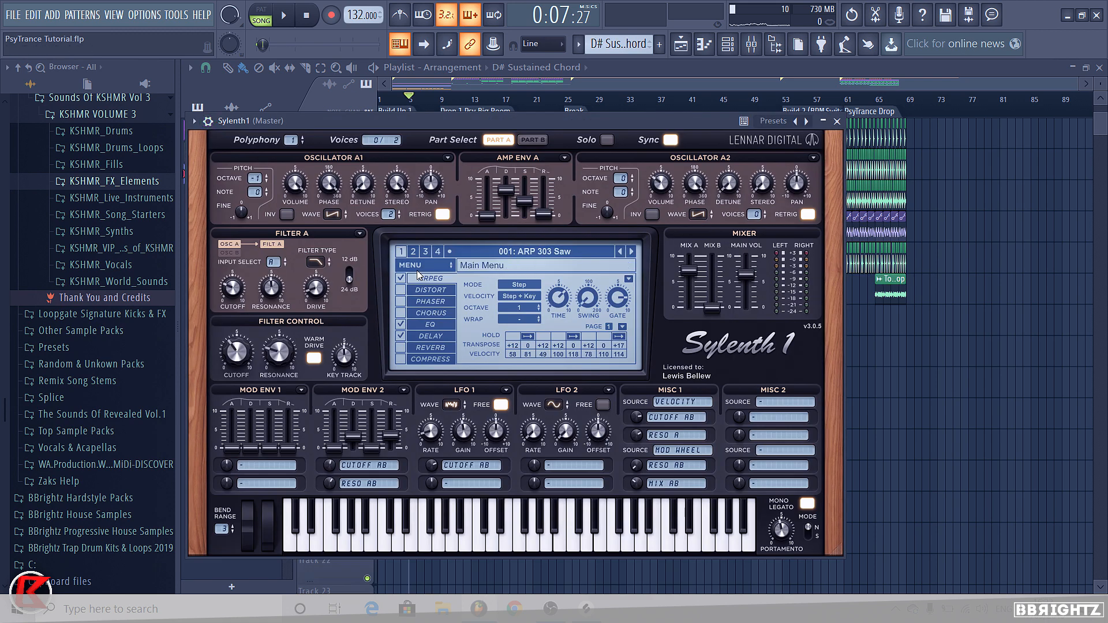
# Step: Load the preset "BSS Maurice West Lead 7.fxp" from the BSS folder into Sylenth1 and move its window up
pyautogui.click(437, 265)
pyautogui.moveTo(439, 293)
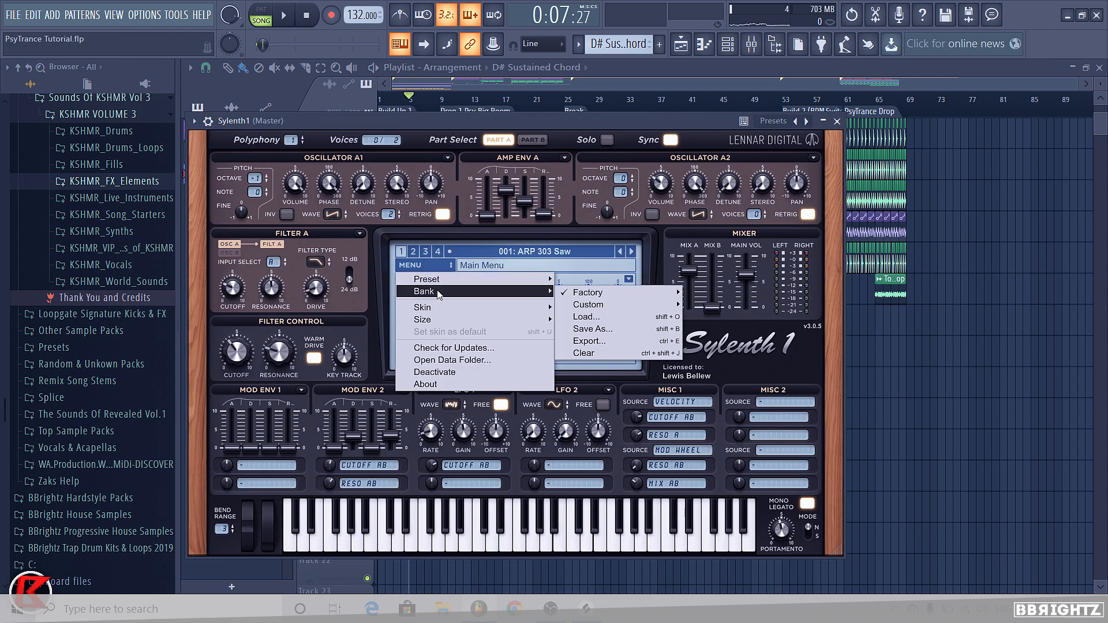
pyautogui.click(559, 283)
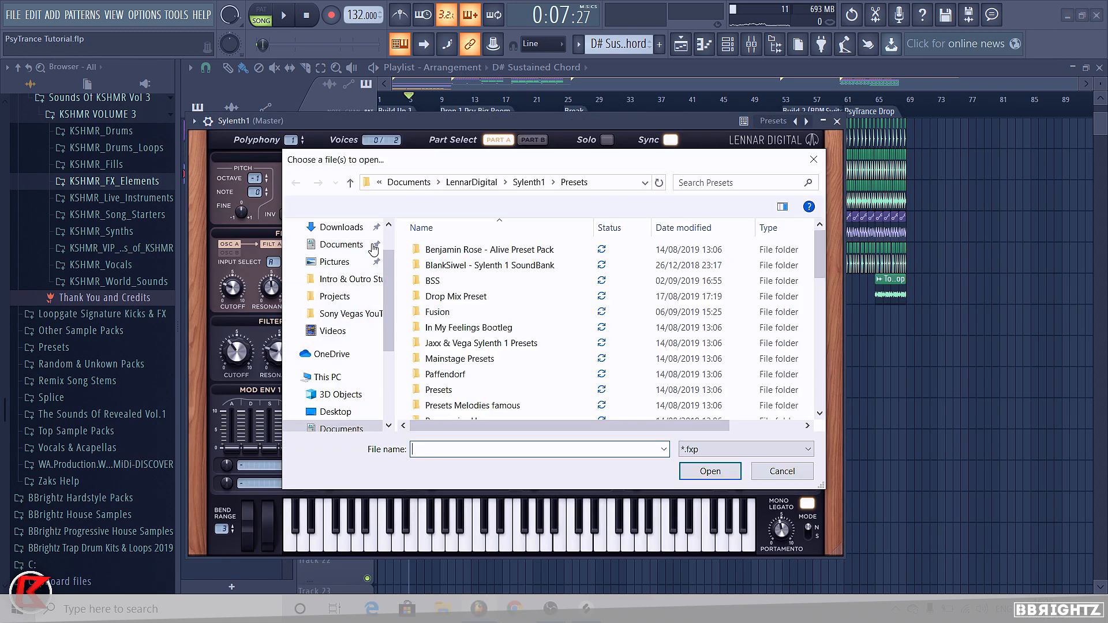
pyautogui.doubleClick(439, 282)
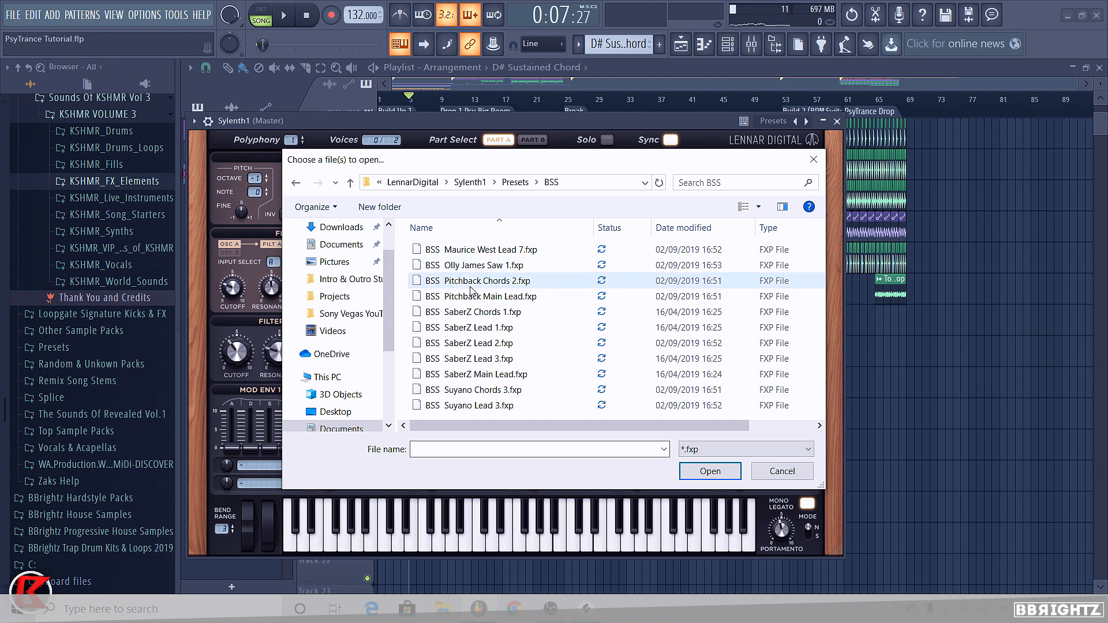
pyautogui.click(487, 252)
pyautogui.doubleClick(487, 252)
pyautogui.moveTo(472, 116); pyautogui.dragTo(476, 90)
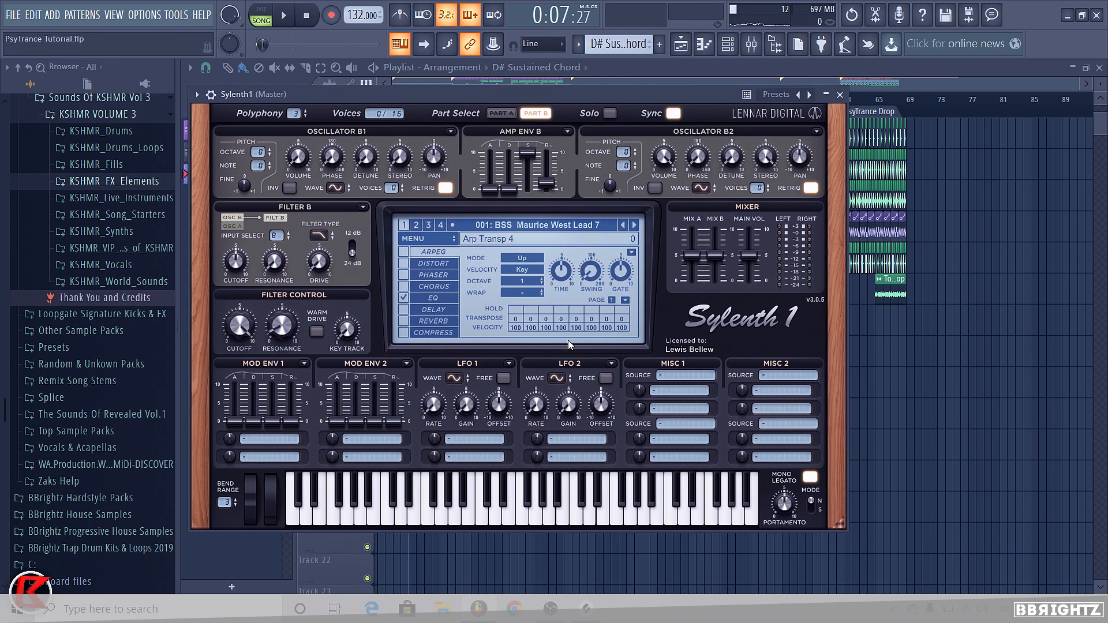
# Step: Turn off Mono Legato in Sylenth1, audition the lead preset with a few notes and close the plugin window
pyautogui.click(737, 523)
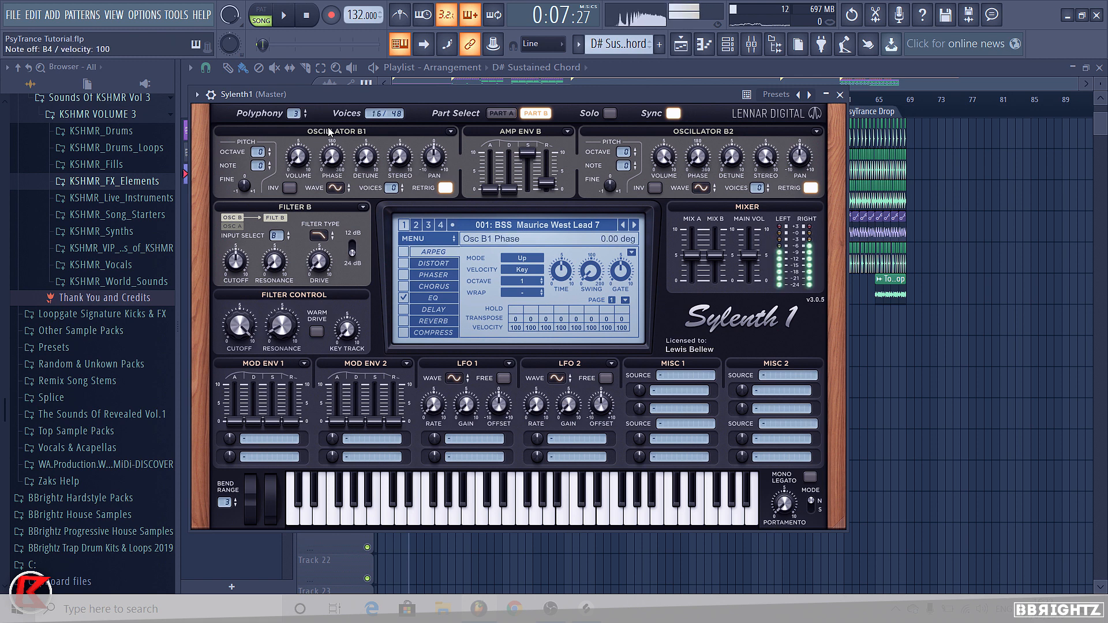
pyautogui.press('n')
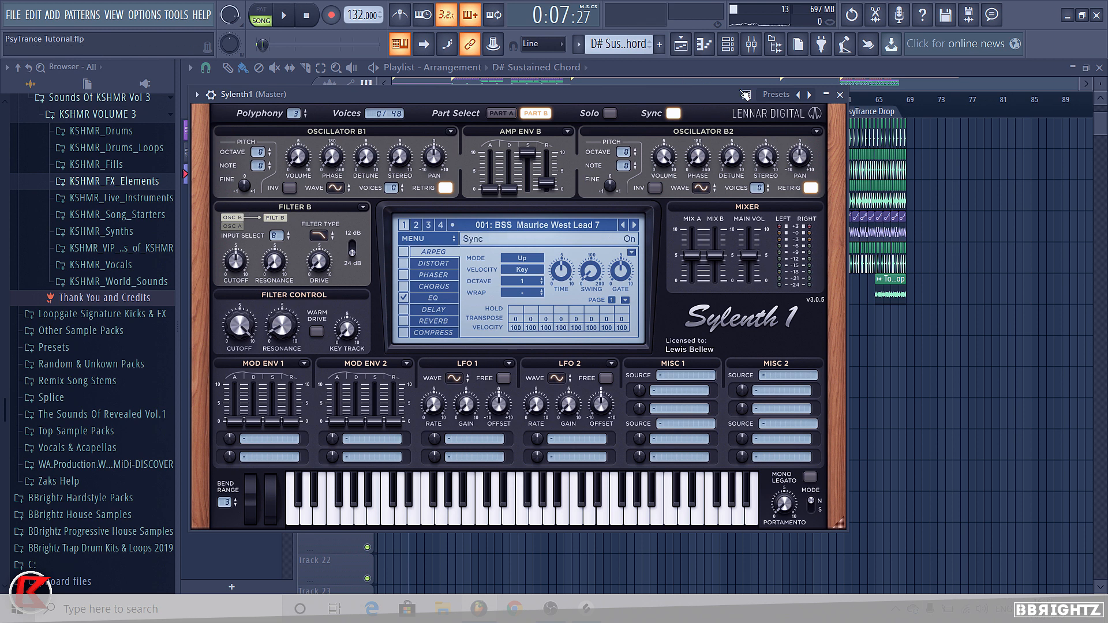
pyautogui.click(840, 95)
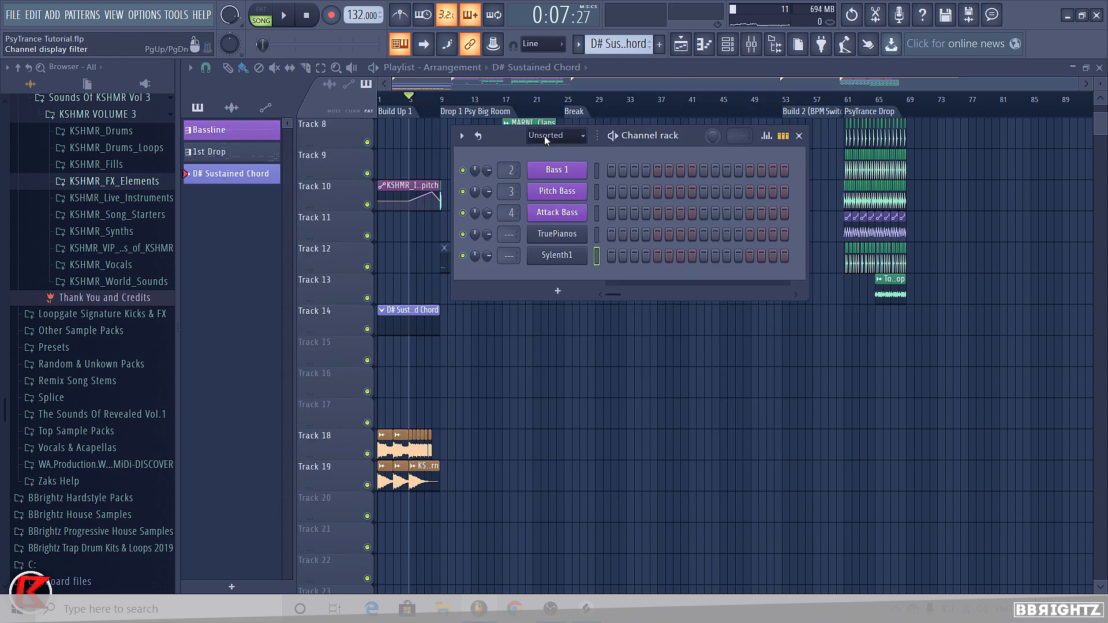
# Step: Show all channels in the channel rack and rename the Sylenth1 channel "Sustained Chord"
pyautogui.click(548, 151)
pyautogui.scroll(-10, 594, 455)
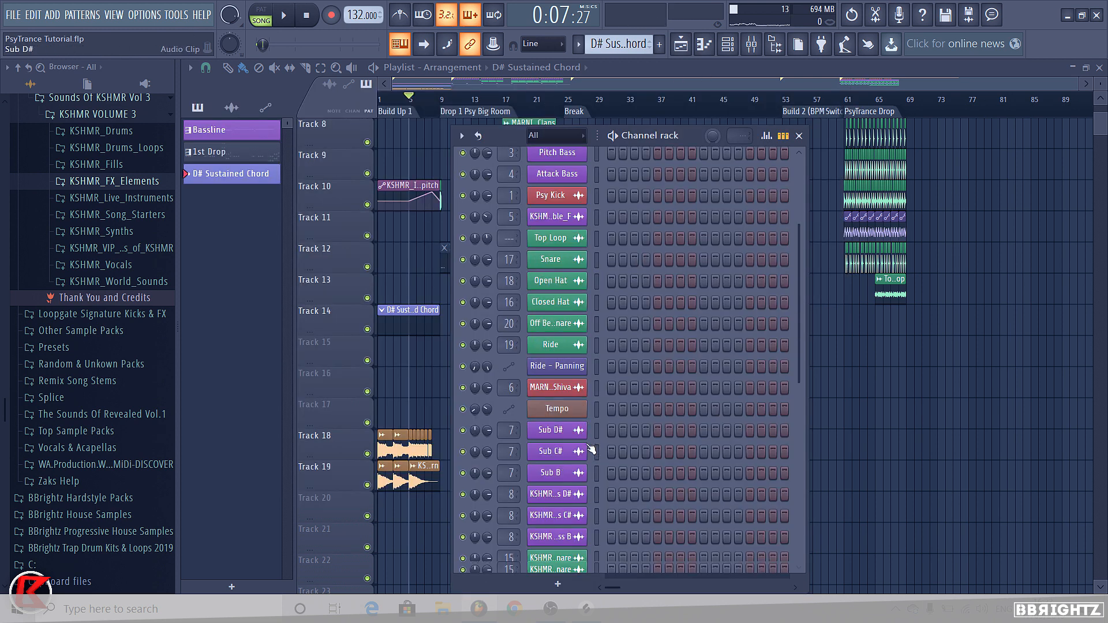
pyautogui.rightClick(577, 548)
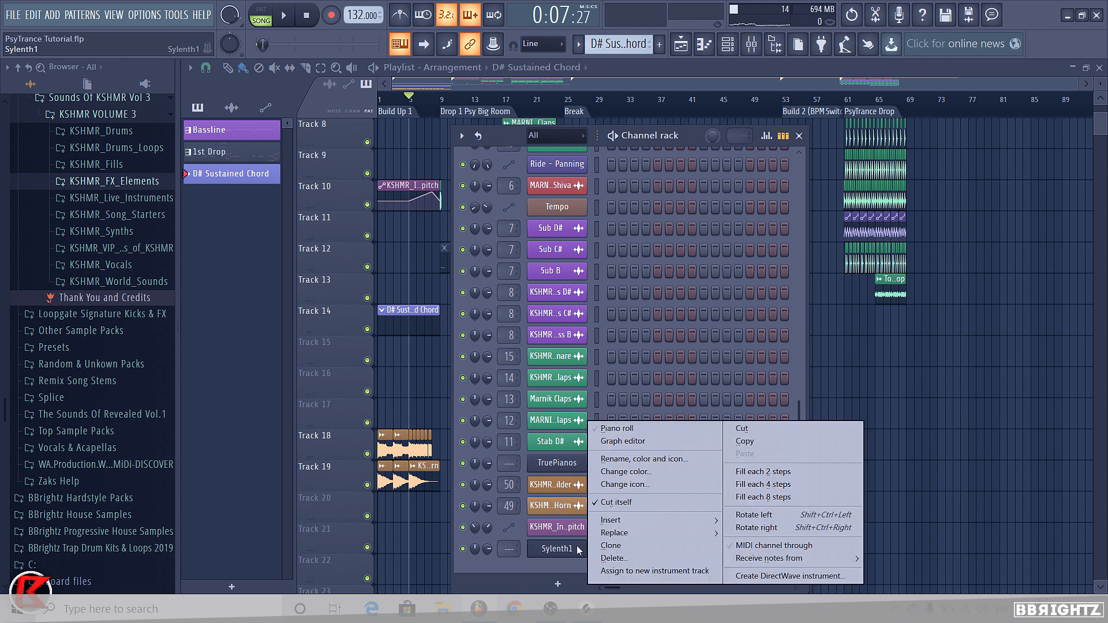
pyautogui.click(627, 460)
pyautogui.write('S')
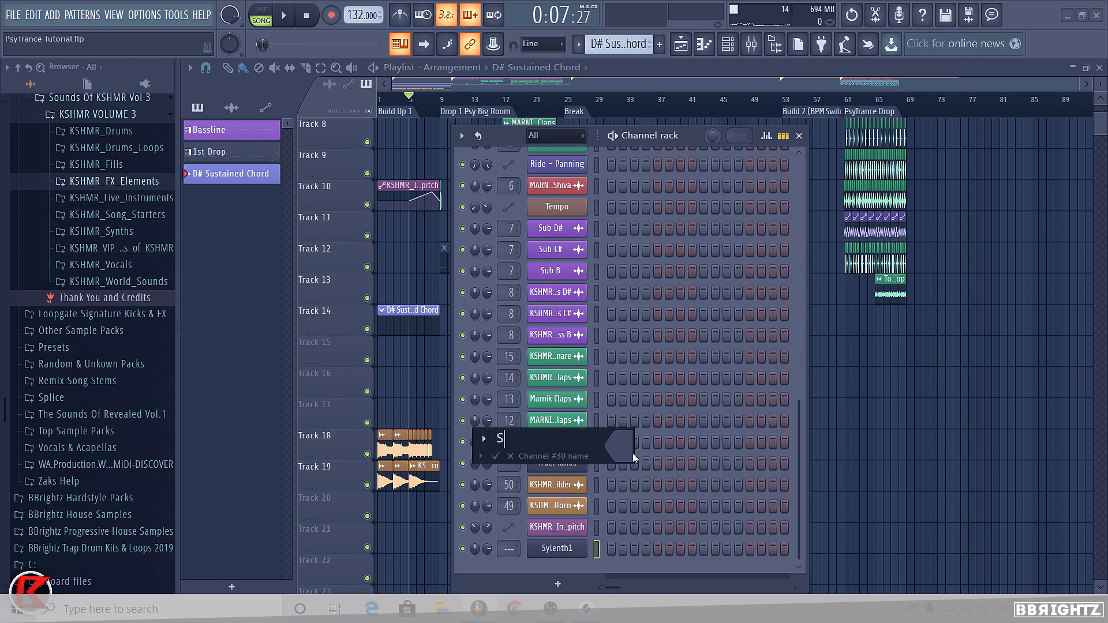
pyautogui.write('ustained Chord')
pyautogui.press('Return')
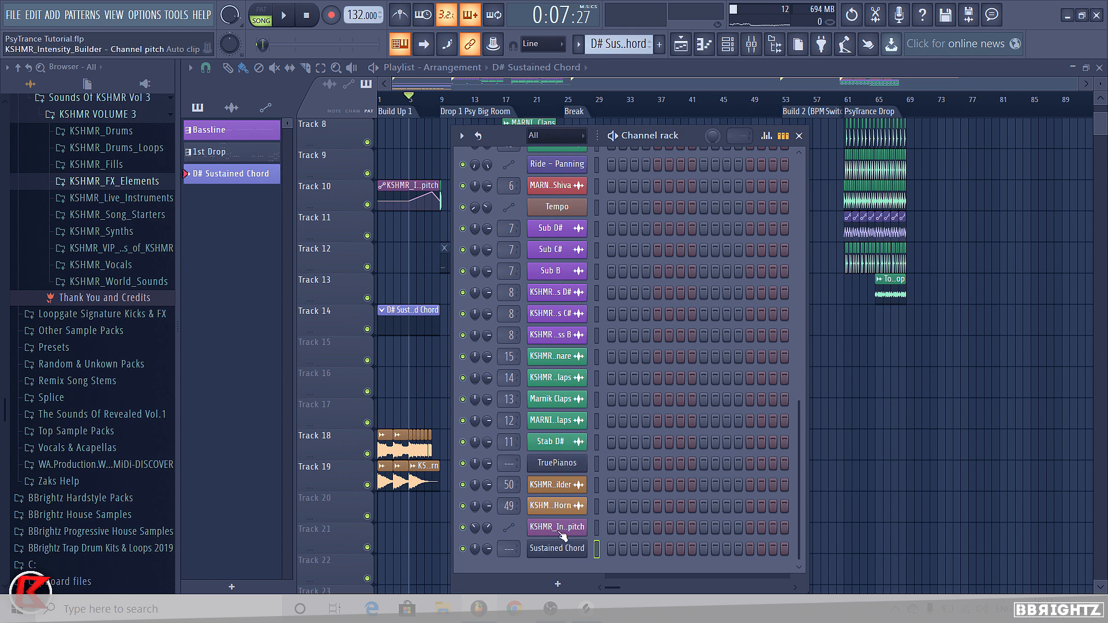
# Step: Open the Sustained Chord channel's piano roll and draw a one-bar D#5 note starting at bar 1
pyautogui.click(558, 546)
pyautogui.click(197, 94)
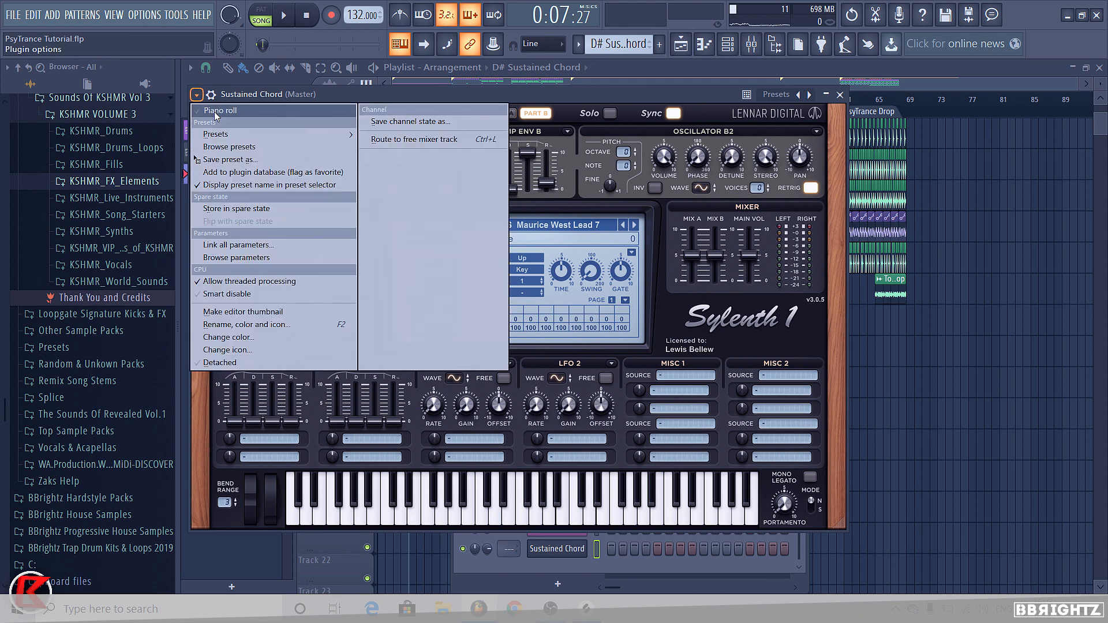
pyautogui.click(208, 149)
pyautogui.scroll(4, 247, 419)
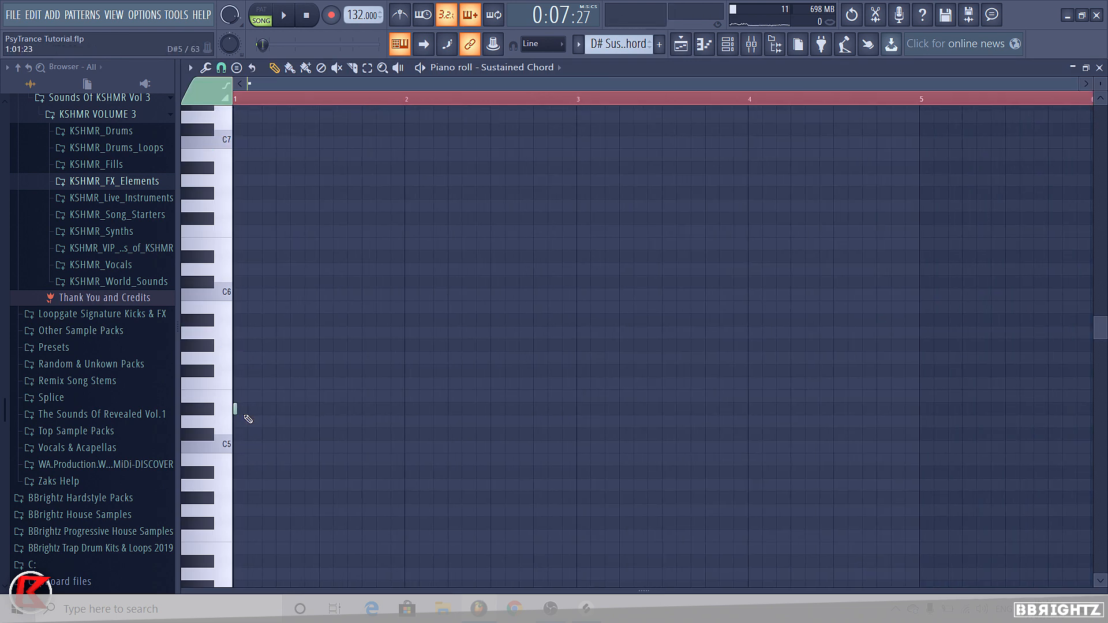
pyautogui.scroll(-1, 283, 410)
pyautogui.moveTo(238, 409); pyautogui.dragTo(435, 408)
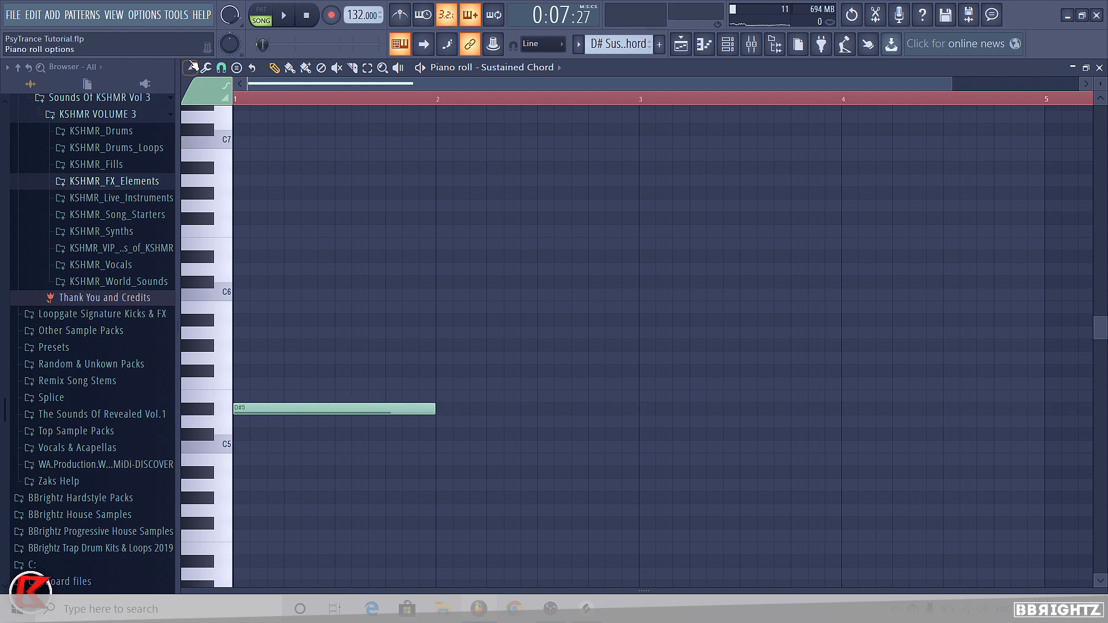
# Step: Set the piano roll snap to Line and lengthen the D#5 note to four bars
pyautogui.click(193, 66)
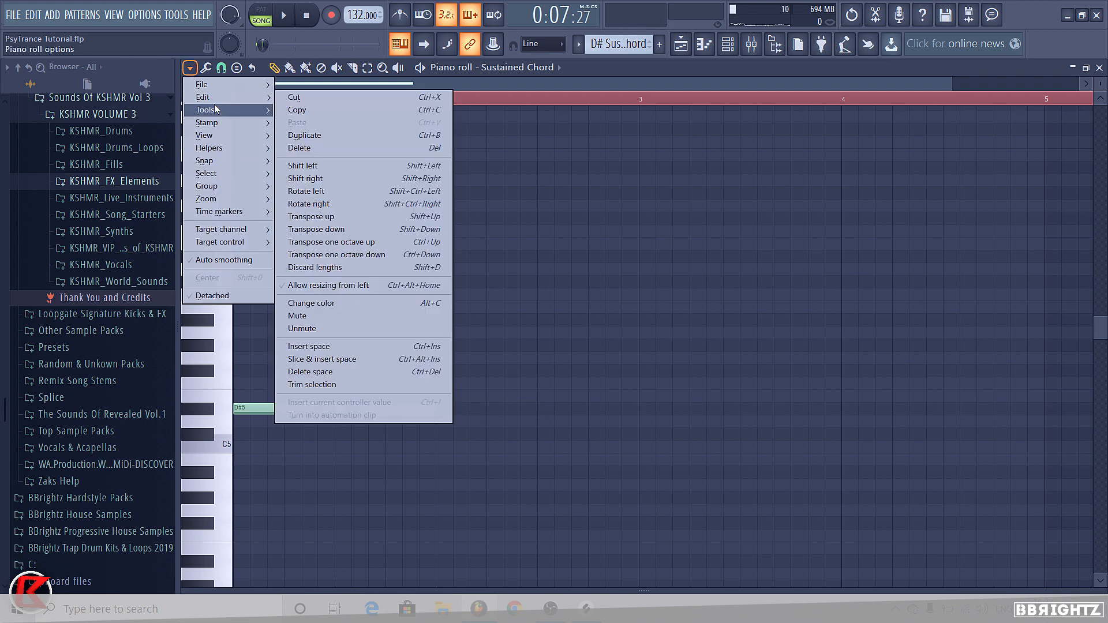
pyautogui.moveTo(219, 123)
pyautogui.moveTo(216, 158)
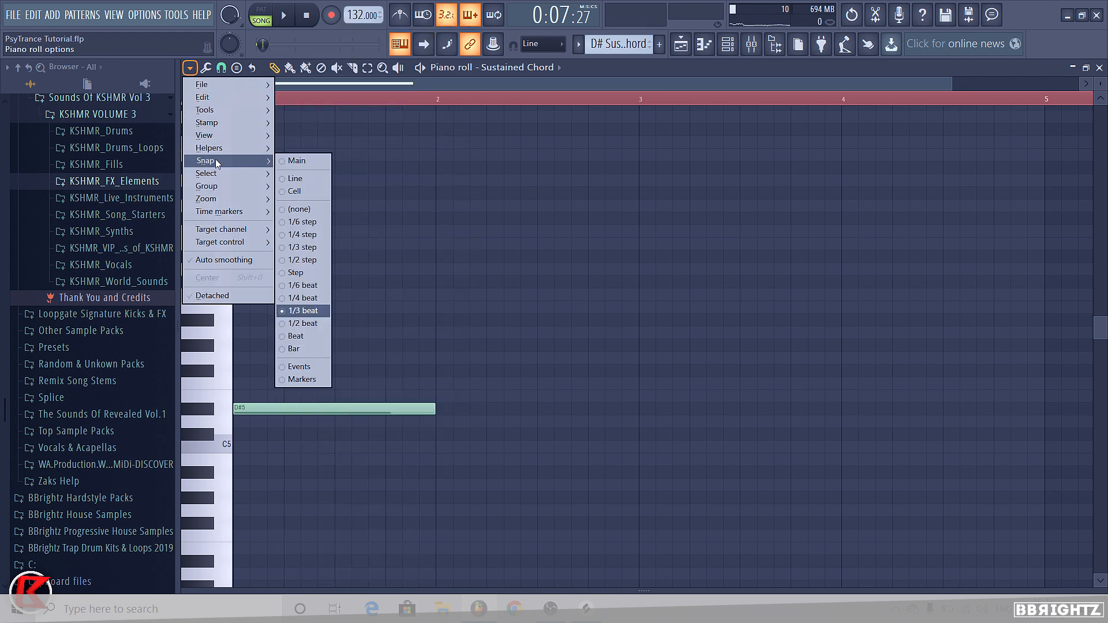
pyautogui.click(283, 179)
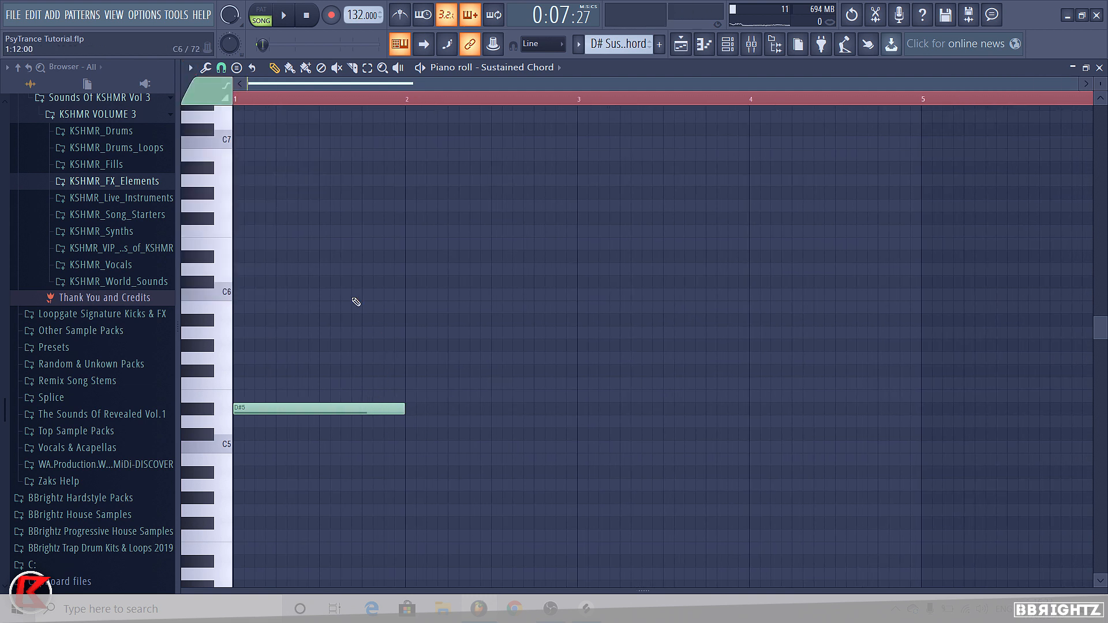
pyautogui.moveTo(403, 414); pyautogui.dragTo(904, 463)
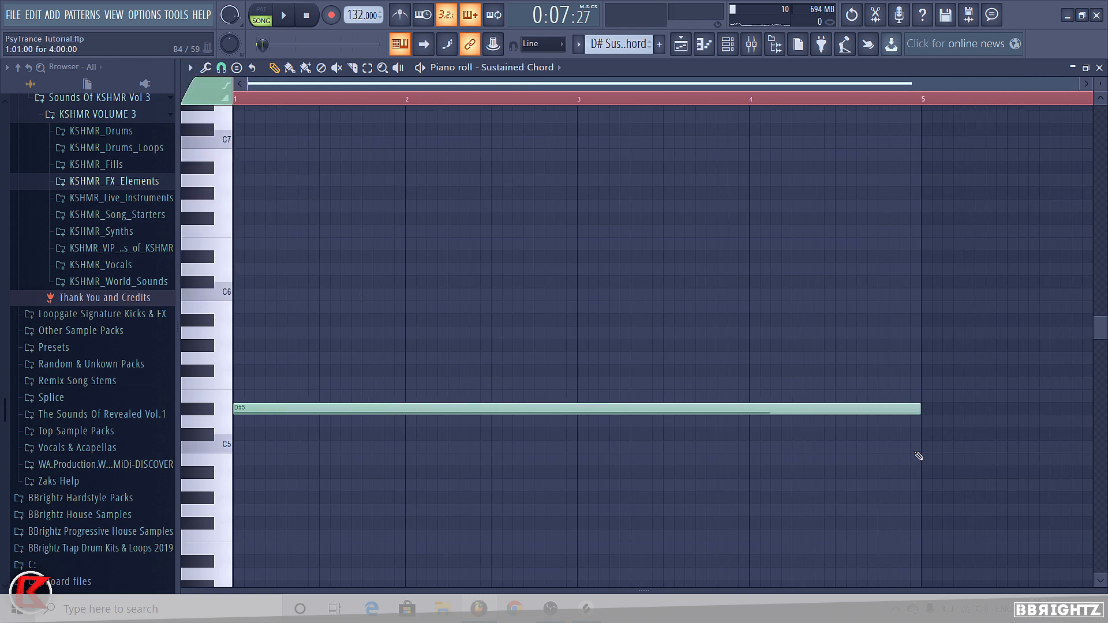
# Step: Add a second D#5 note from bar 5, split it at bar 8 and delete its last bar
pyautogui.scroll(-3, 919, 456)
pyautogui.click(684, 410)
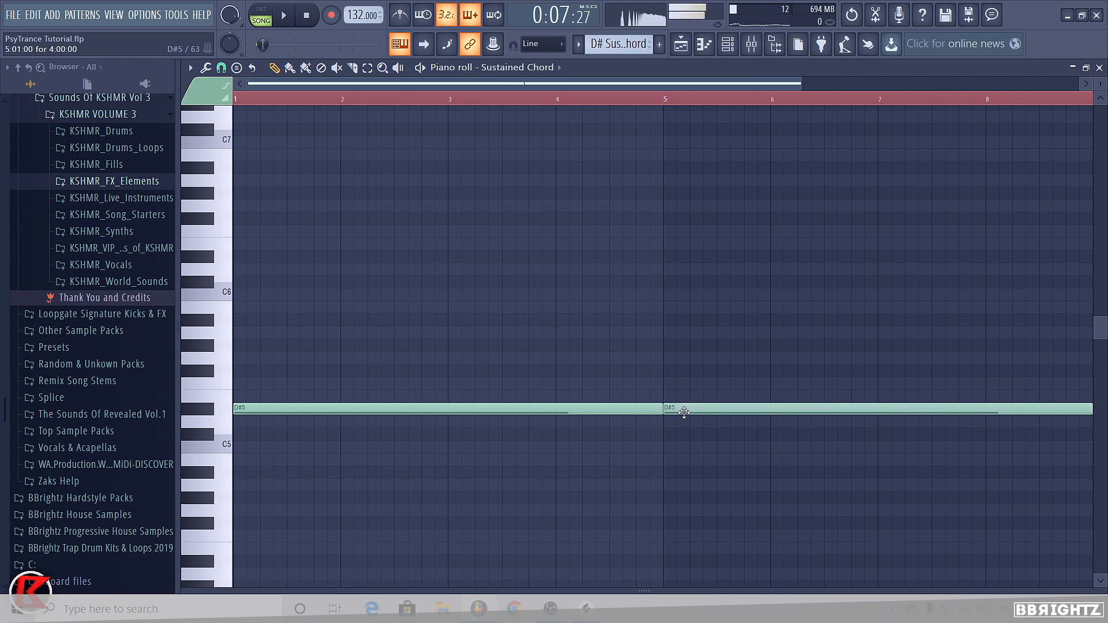
pyautogui.scroll(-2, 690, 349)
pyautogui.click(765, 378)
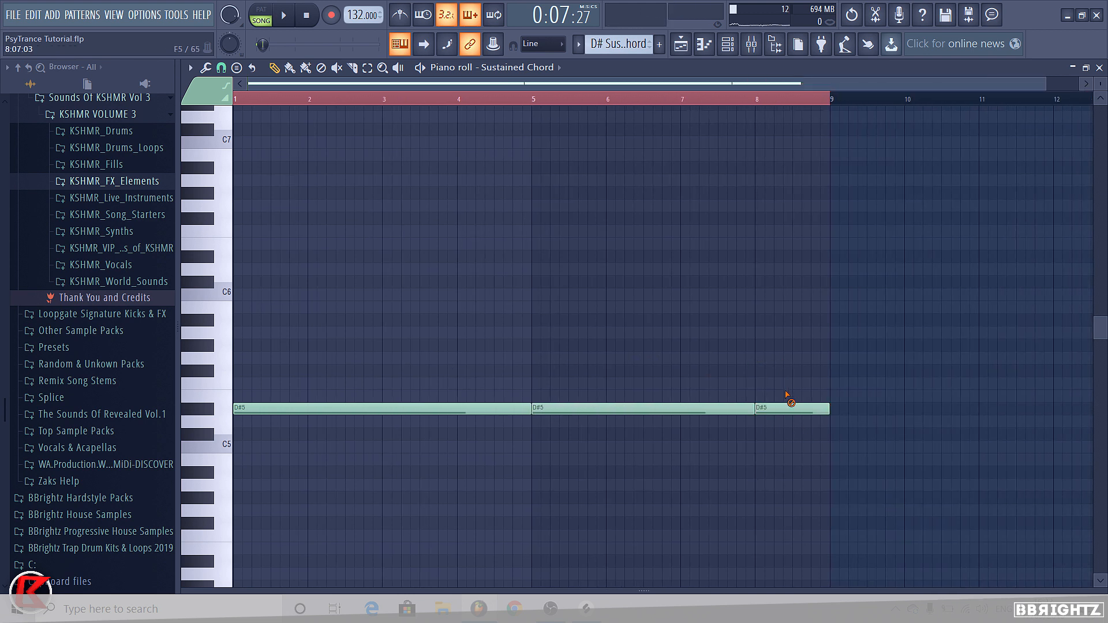
pyautogui.rightClick(787, 409)
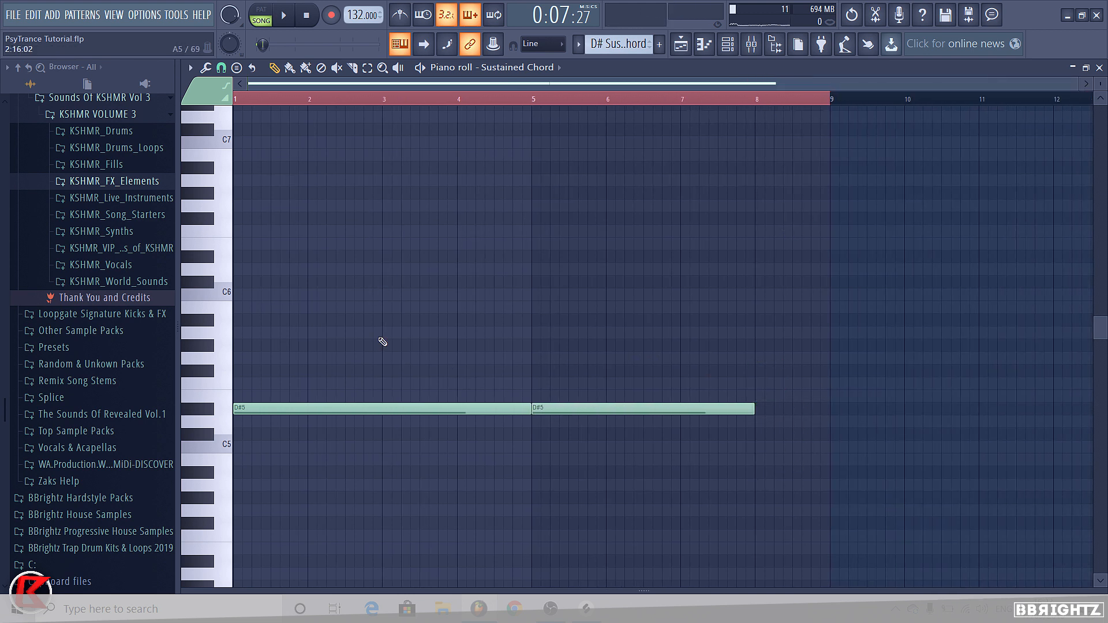
# Step: Stack copies of both D#5 notes at F#5 and A#5 to form the chord, and switch playback to pattern mode
pyautogui.hotkey('ctrl', 'a')
pyautogui.keyDown('ctrl'); pyautogui.click(477, 99); pyautogui.keyUp('ctrl')
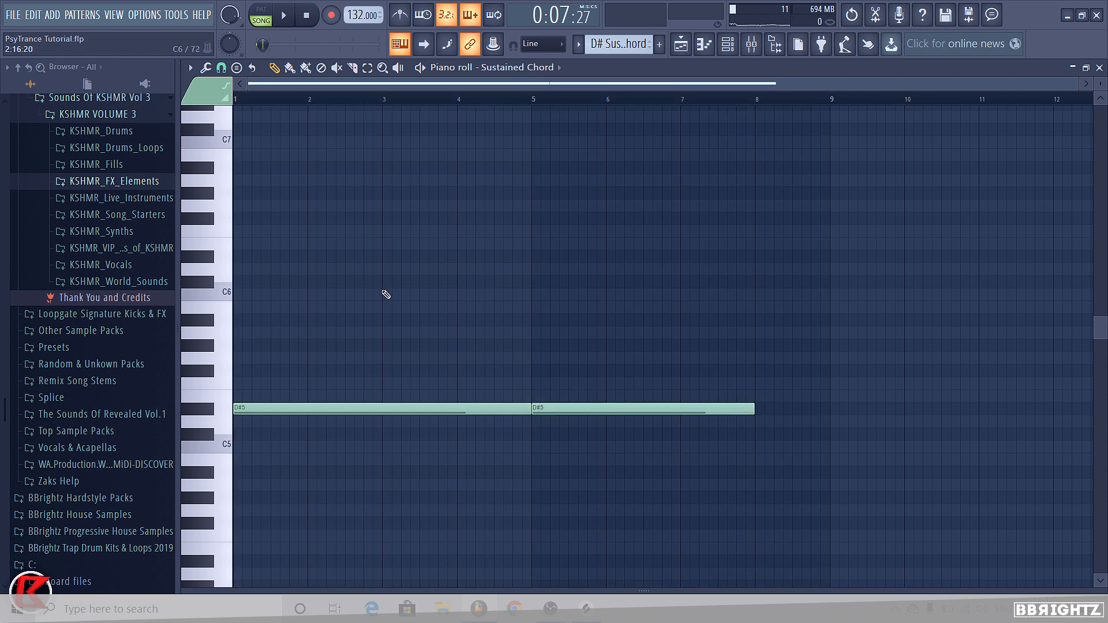
pyautogui.hotkey('ctrl', 'a')
pyautogui.moveTo(386, 414)
pyautogui.mouseDown()
pyautogui.moveTo(218, 374)
pyautogui.moveTo(259, 374)
pyautogui.moveTo(245, 337)
pyautogui.mouseUp()
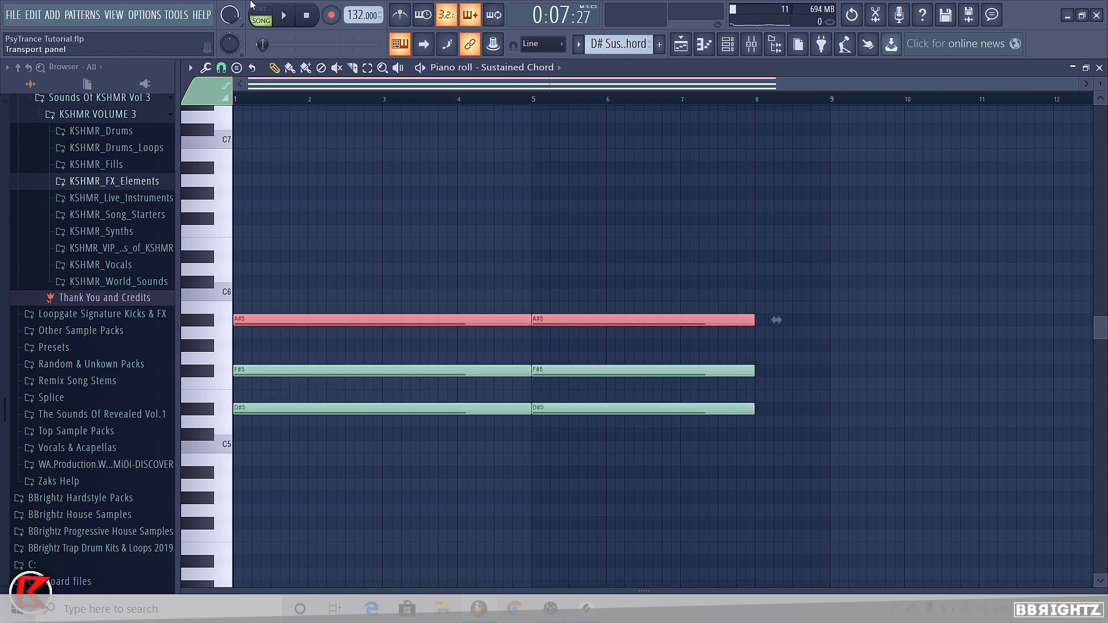
pyautogui.press('space')
pyautogui.press('space')
pyautogui.click(312, 491)
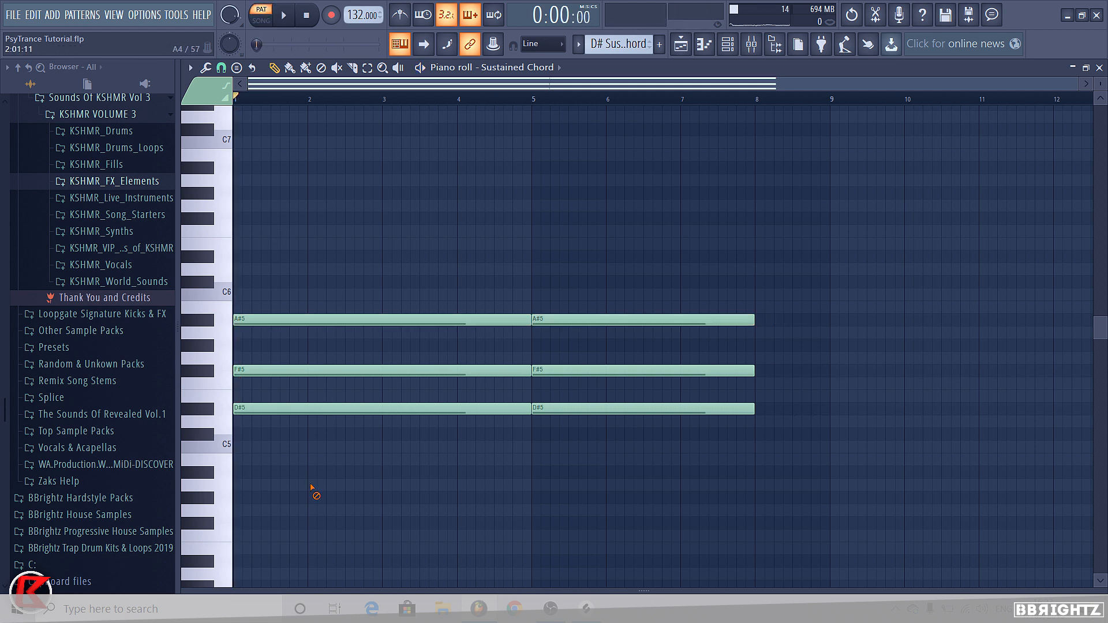
# Step: Add D#4 bass notes beneath the chord from bars 1 and 5, deleting the extra D#4 piece in bar 8
pyautogui.scroll(-4, 408, 422)
pyautogui.click(240, 408)
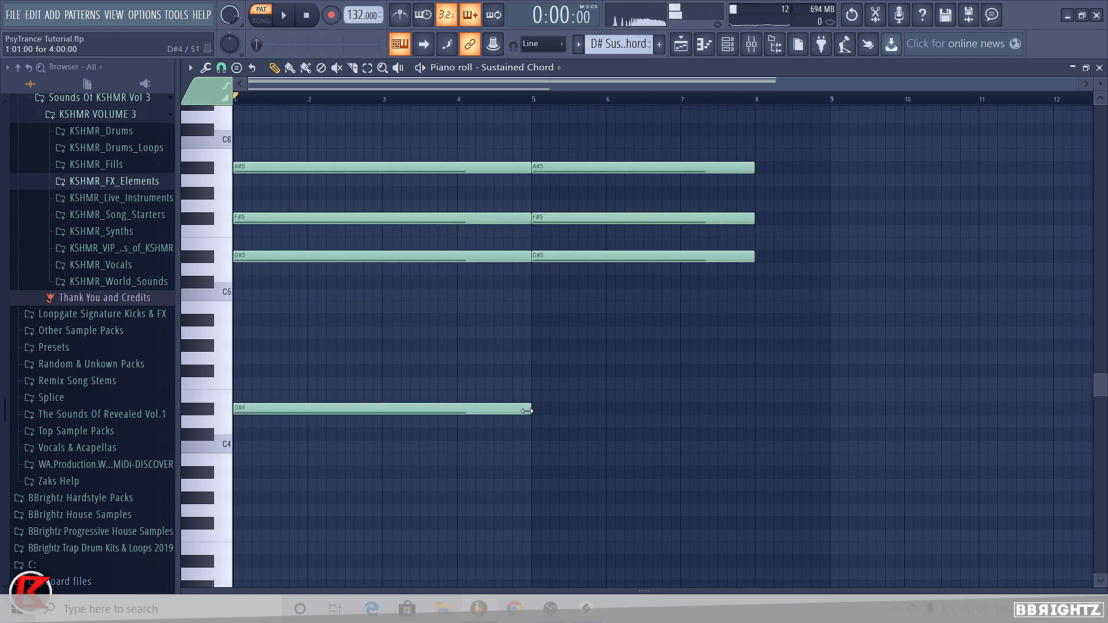
pyautogui.click(540, 411)
pyautogui.moveTo(754, 440); pyautogui.dragTo(757, 391)
pyautogui.press('space')
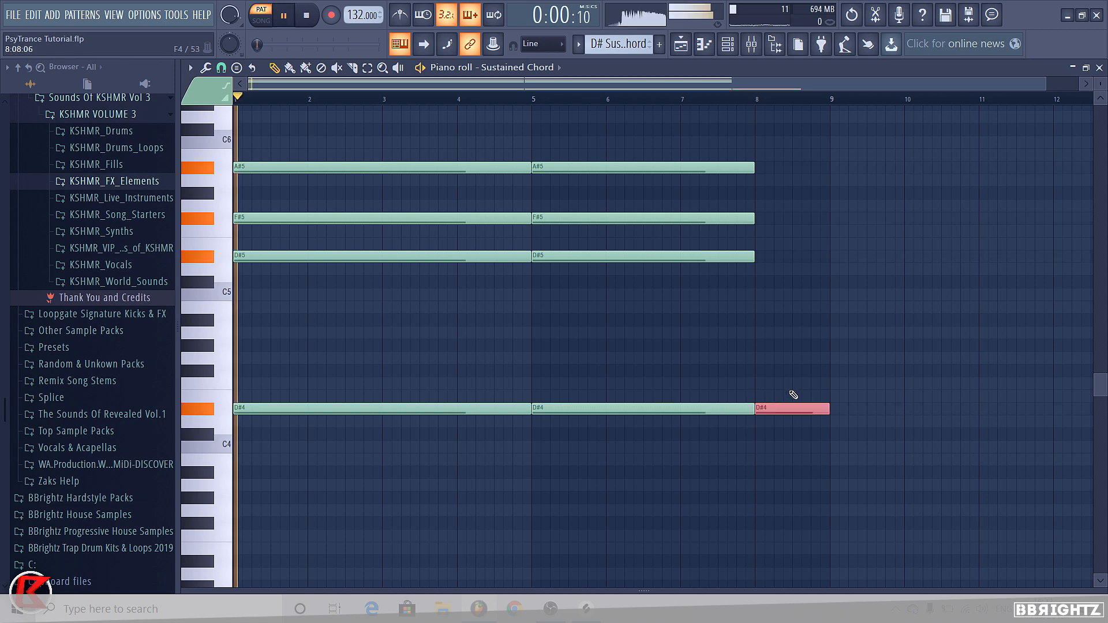
pyautogui.press('Delete')
# Step: Play back the chord, raise the Sustained Chord synth's polyphony to 10 and close the plugin window
pyautogui.press('space')
pyautogui.press('space')
pyautogui.press('space')
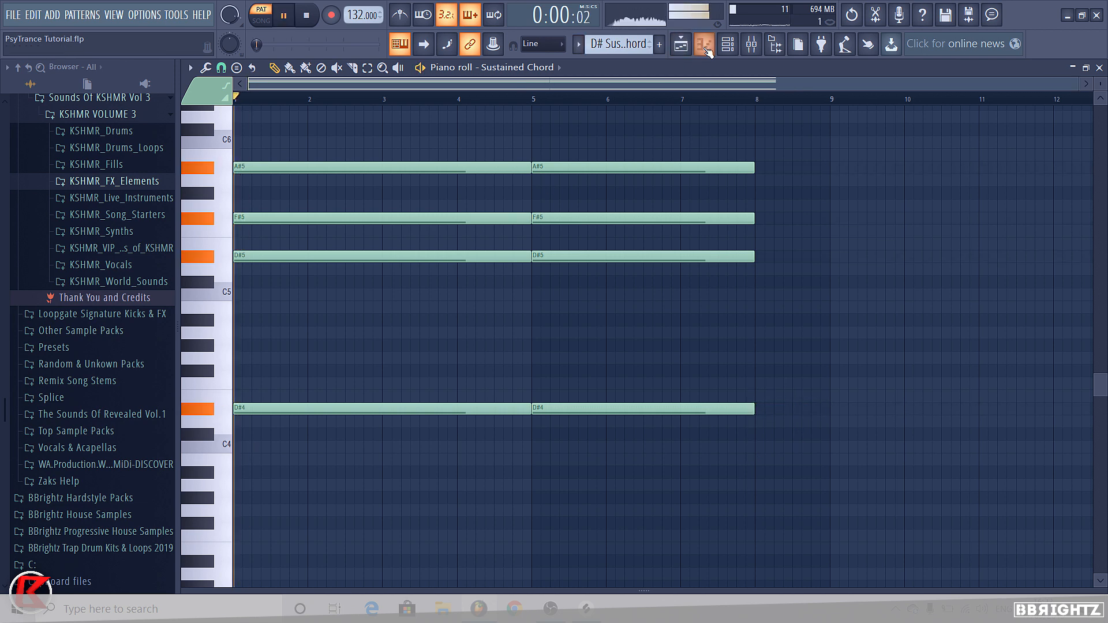
pyautogui.press('F6')
pyautogui.click(567, 552)
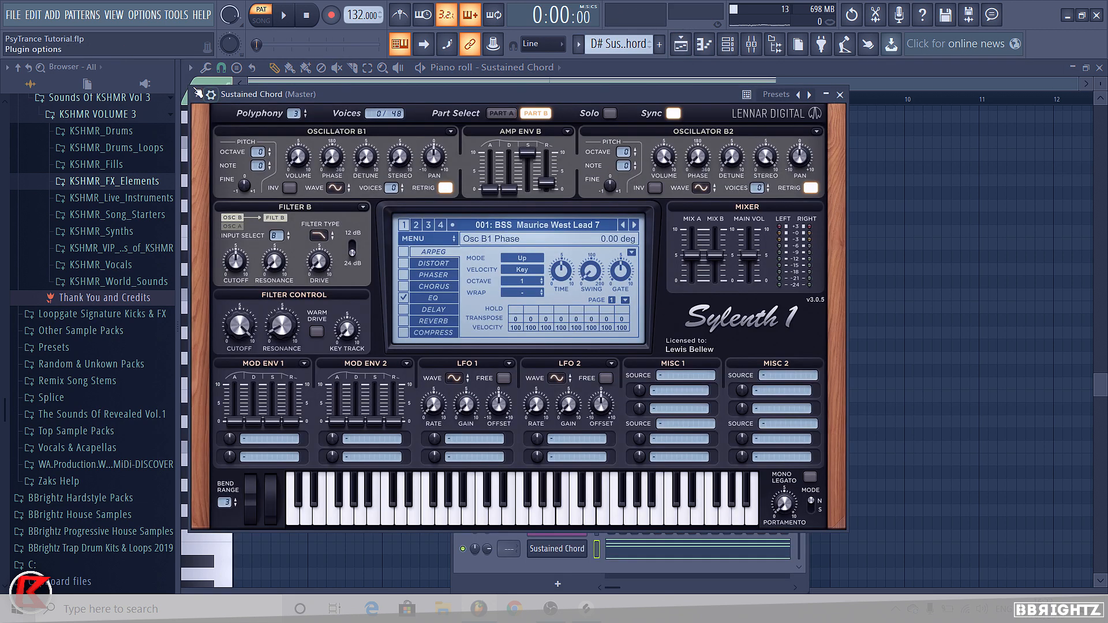
pyautogui.press('space')
pyautogui.press('space')
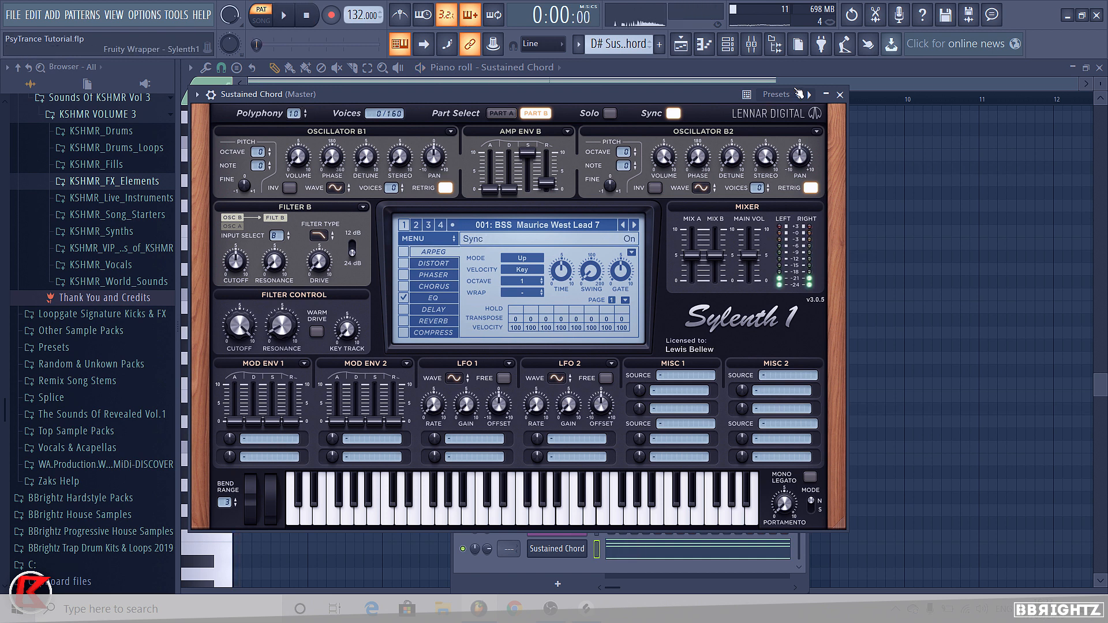
pyautogui.click(840, 94)
# Step: Open the mixer and route the Sustained Chord channel to mixer insert 30
pyautogui.click(762, 45)
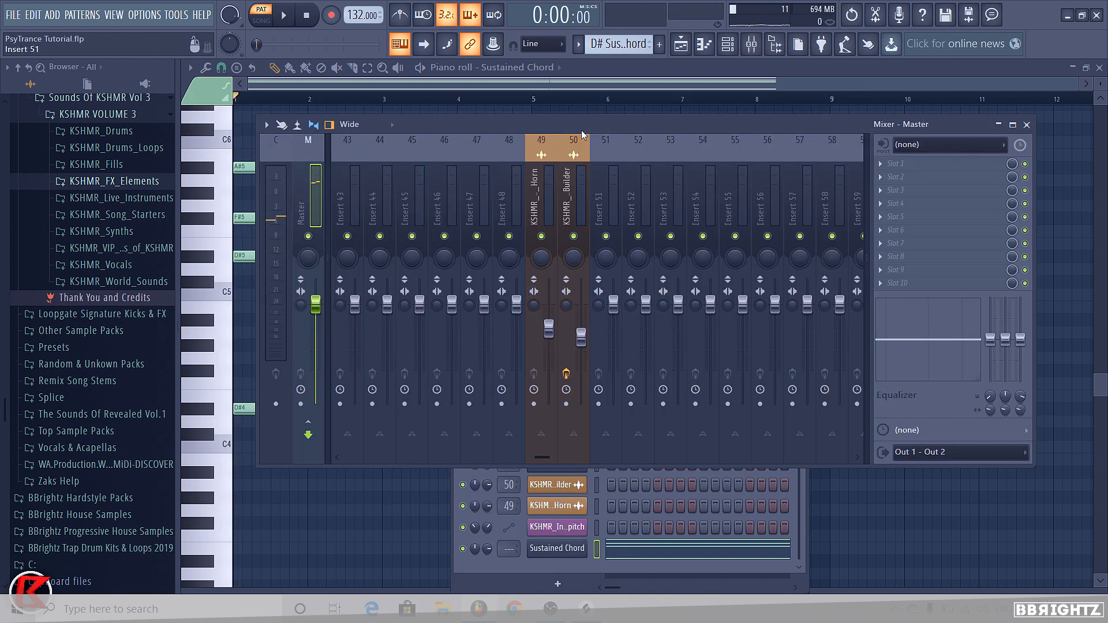
pyautogui.scroll(5, 507, 224)
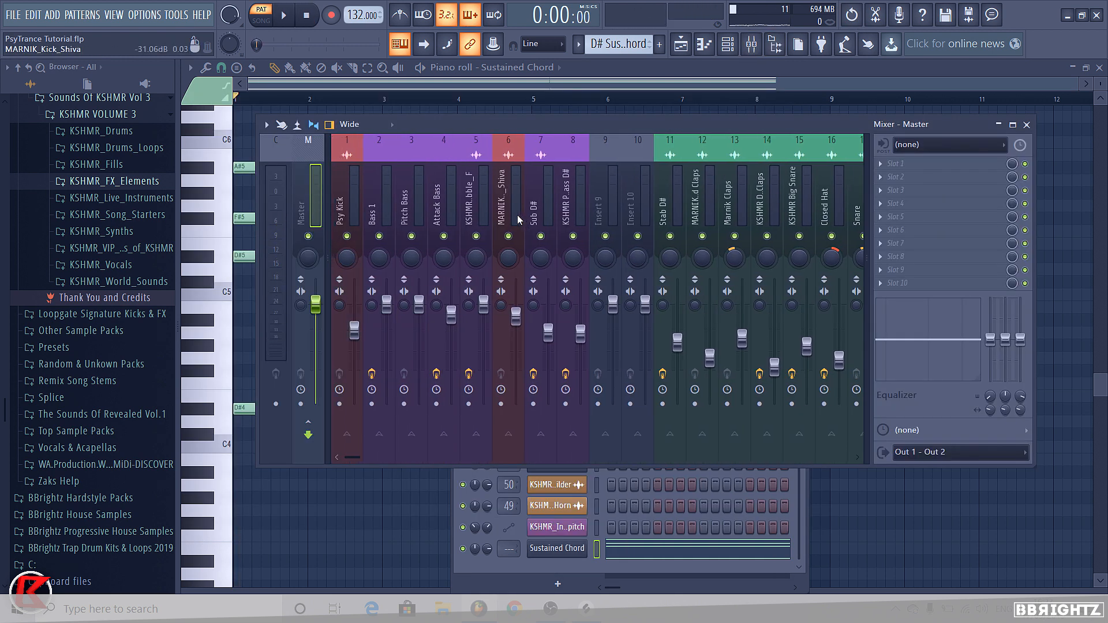
pyautogui.click(516, 192)
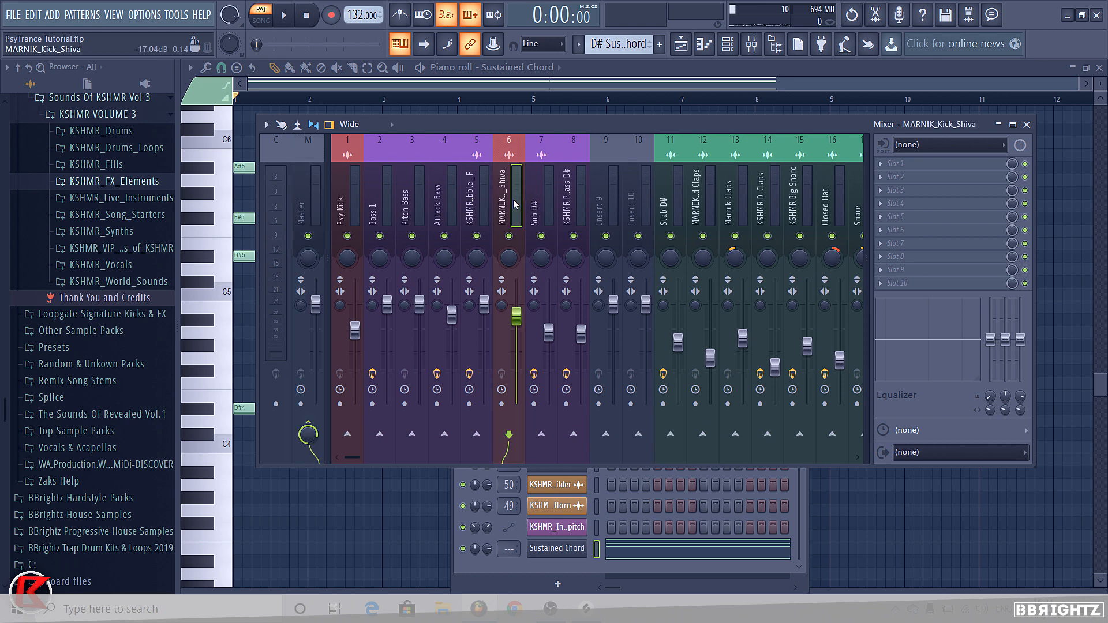
pyautogui.scroll(-8, 514, 203)
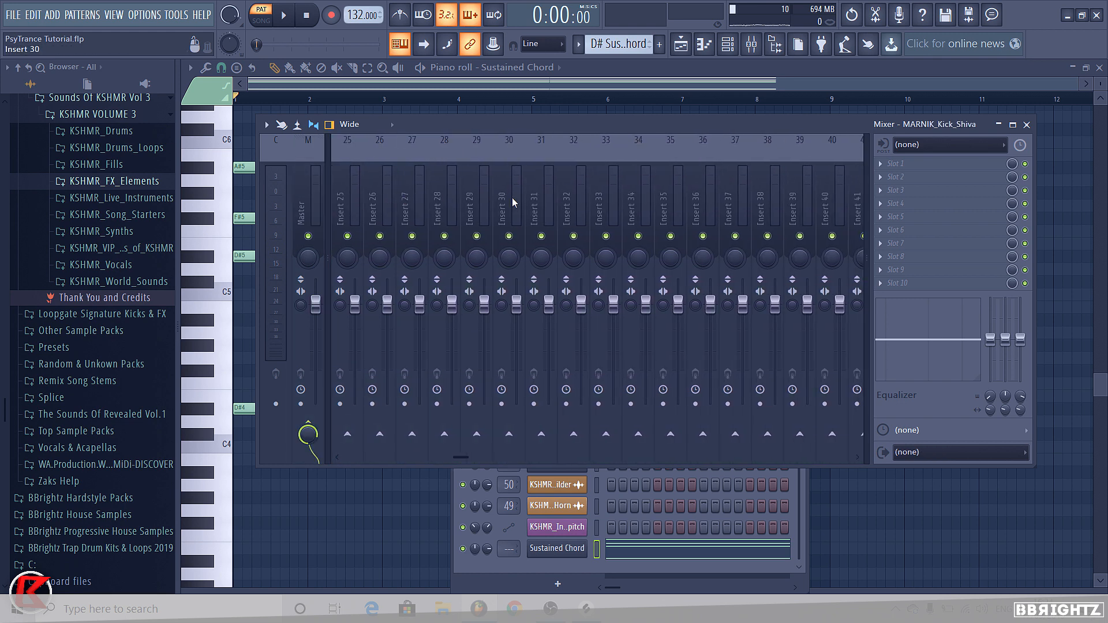
pyautogui.click(578, 201)
pyautogui.click(538, 213)
pyautogui.click(508, 211)
pyautogui.hotkey('ctrl', 'l')
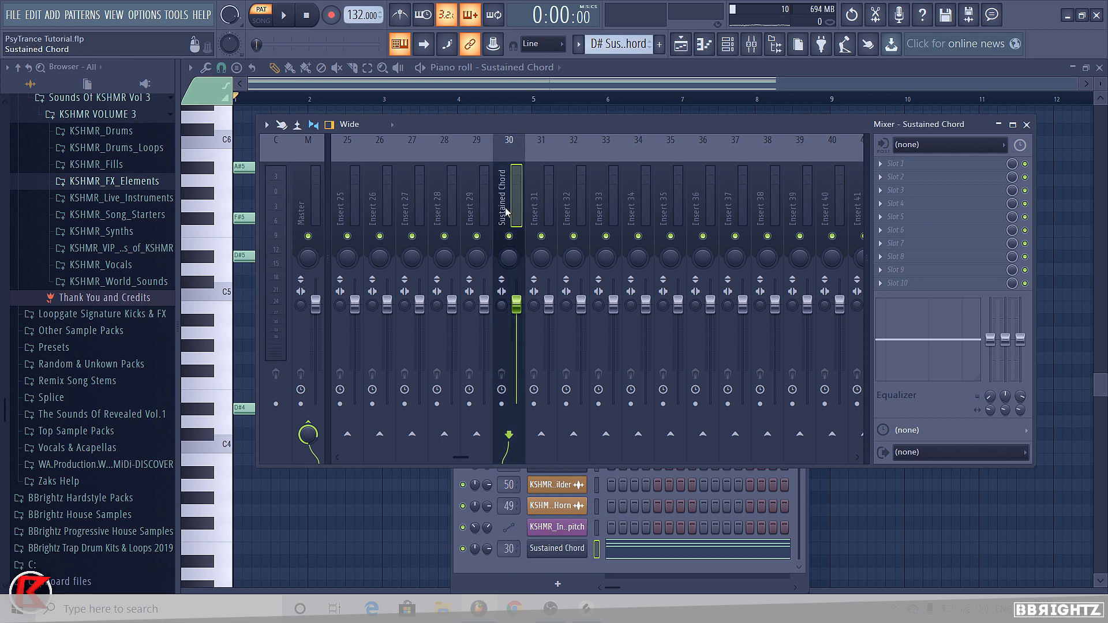
# Step: Change the Sustained Chord mixer track's color to blue and lower its volume fader slightly
pyautogui.rightClick(515, 187)
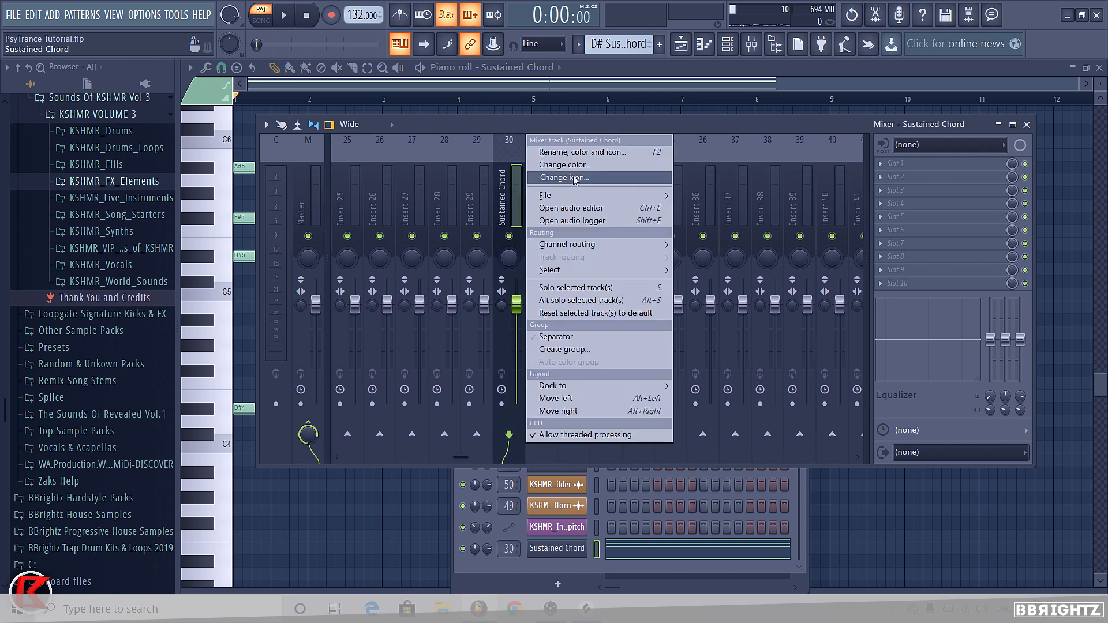
pyautogui.click(576, 178)
pyautogui.click(578, 261)
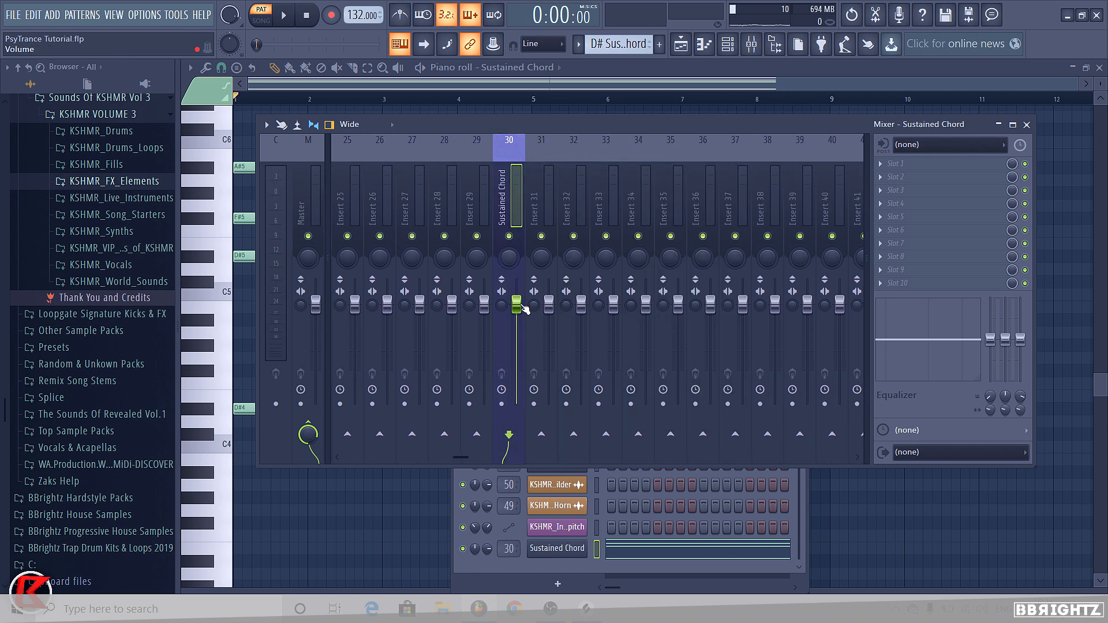
pyautogui.moveTo(522, 306); pyautogui.dragTo(523, 324)
# Step: Load FabFilter Simplon in the first effect slot of the Sustained Chord mixer track and adjust its filter frequency while playing back
pyautogui.click(900, 164)
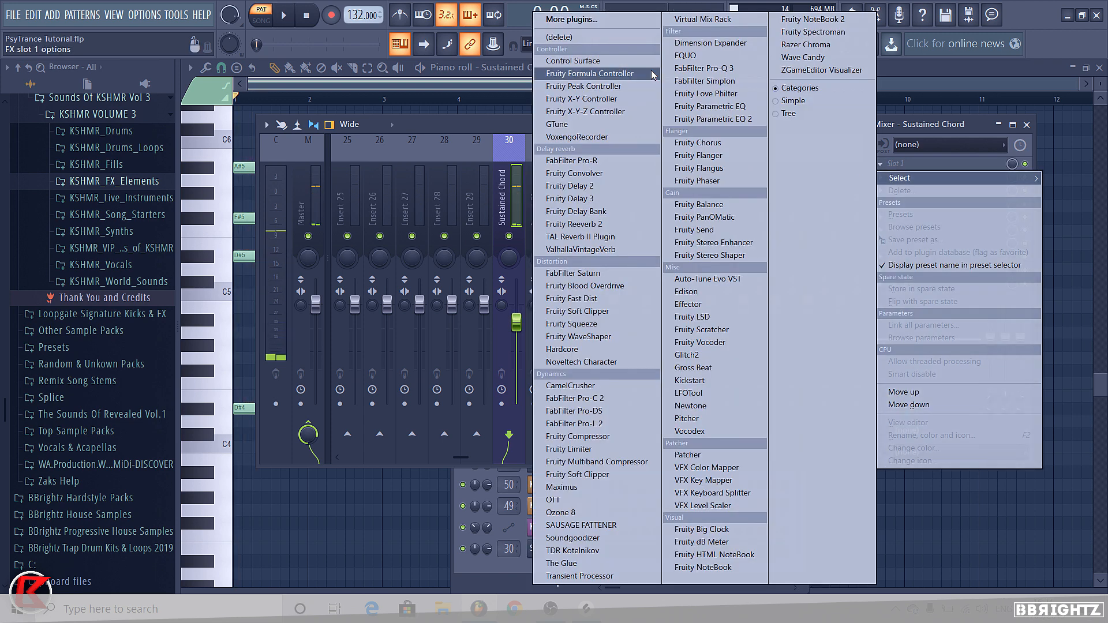
pyautogui.click(707, 81)
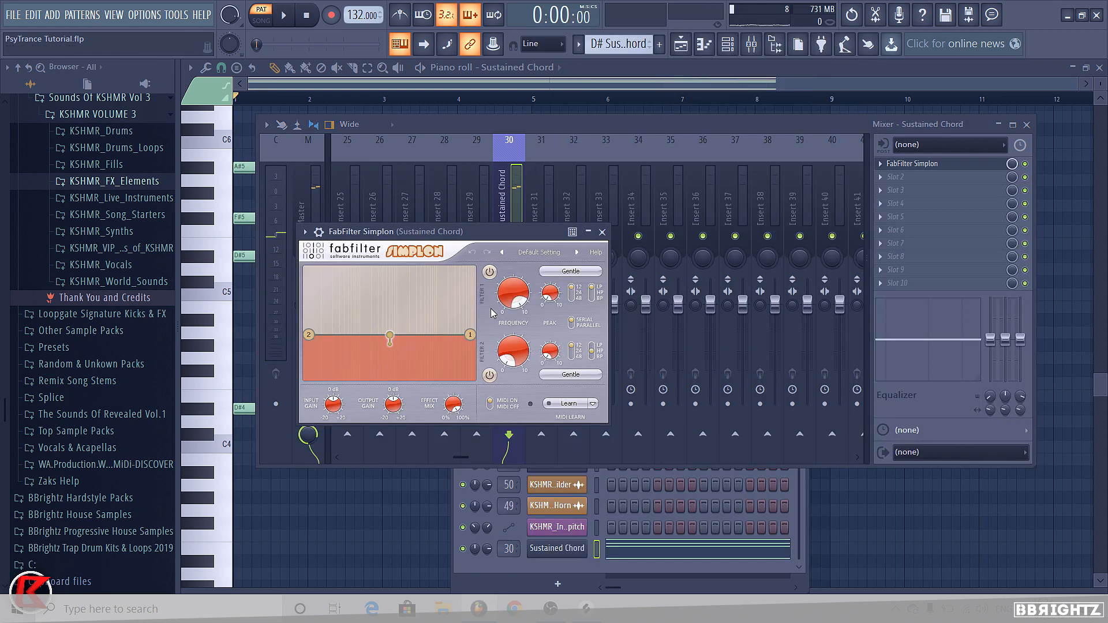
pyautogui.moveTo(511, 294); pyautogui.dragTo(507, 356)
pyautogui.press('space')
pyautogui.moveTo(506, 356); pyautogui.dragTo(505, 292)
pyautogui.press('Escape')
pyautogui.press('space')
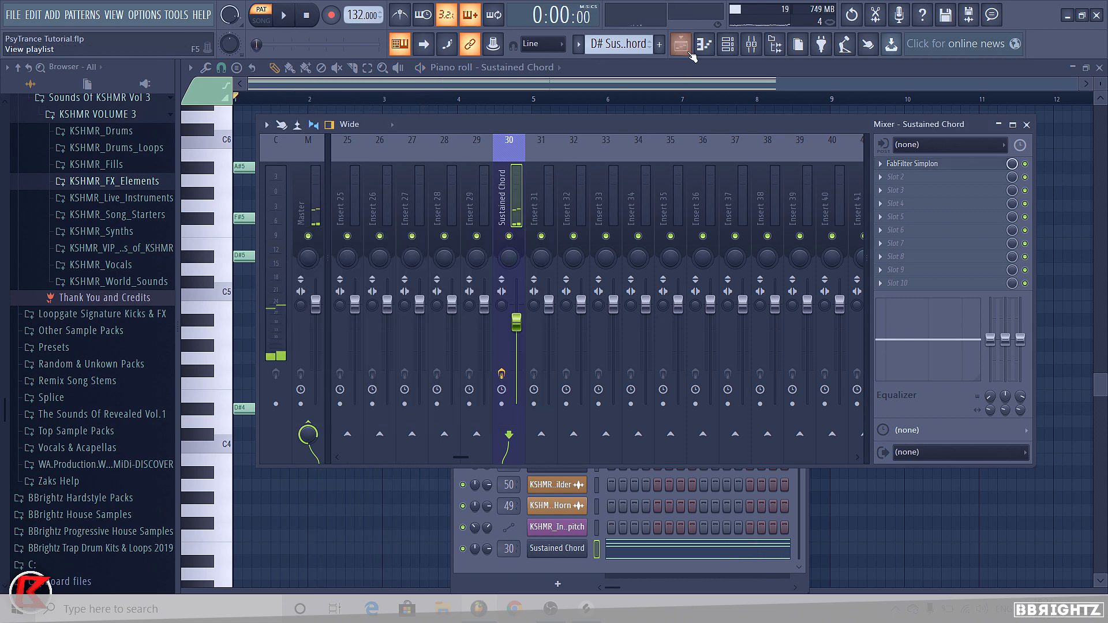
# Step: Play the build-up in the playlist and check the Simplon effect on the Sustained Chord mixer track
pyautogui.click(691, 50)
pyautogui.press('space')
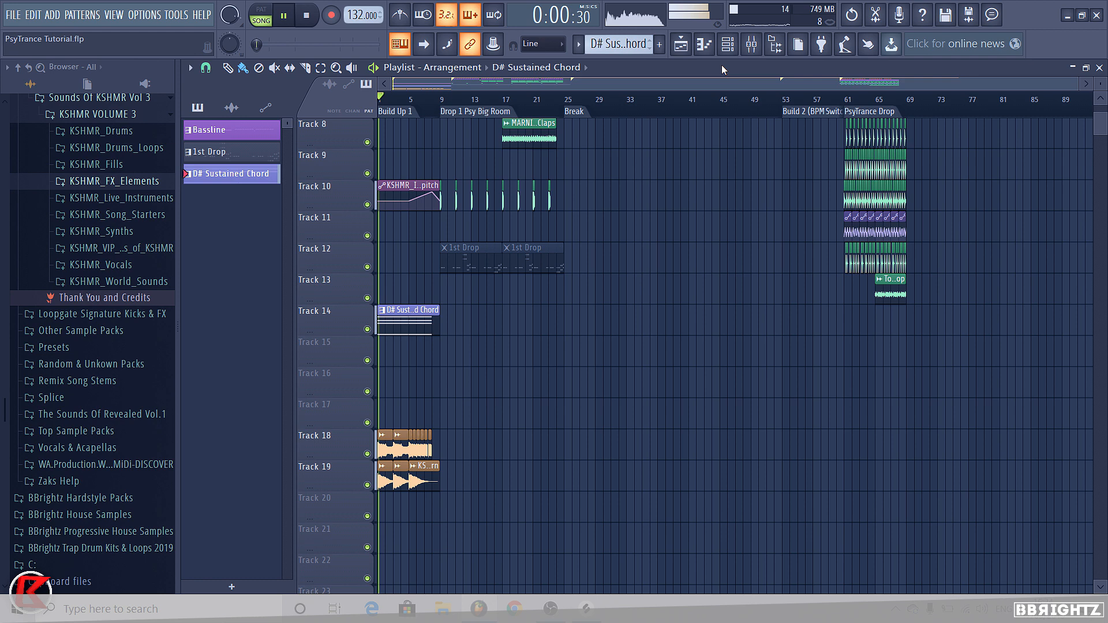
pyautogui.click(748, 50)
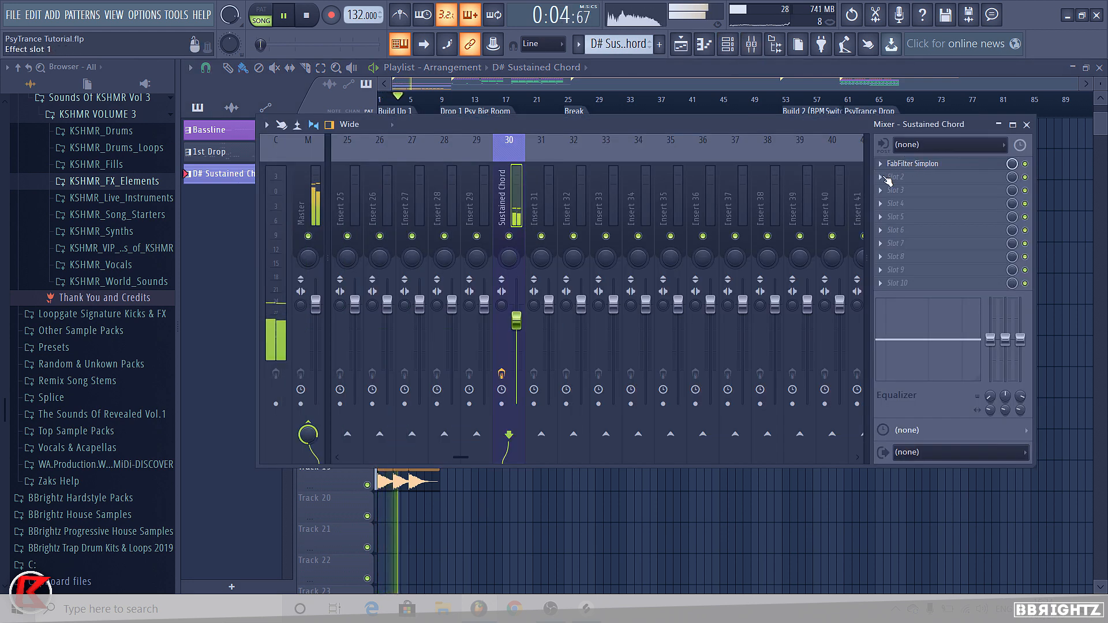
pyautogui.click(912, 163)
pyautogui.click(606, 228)
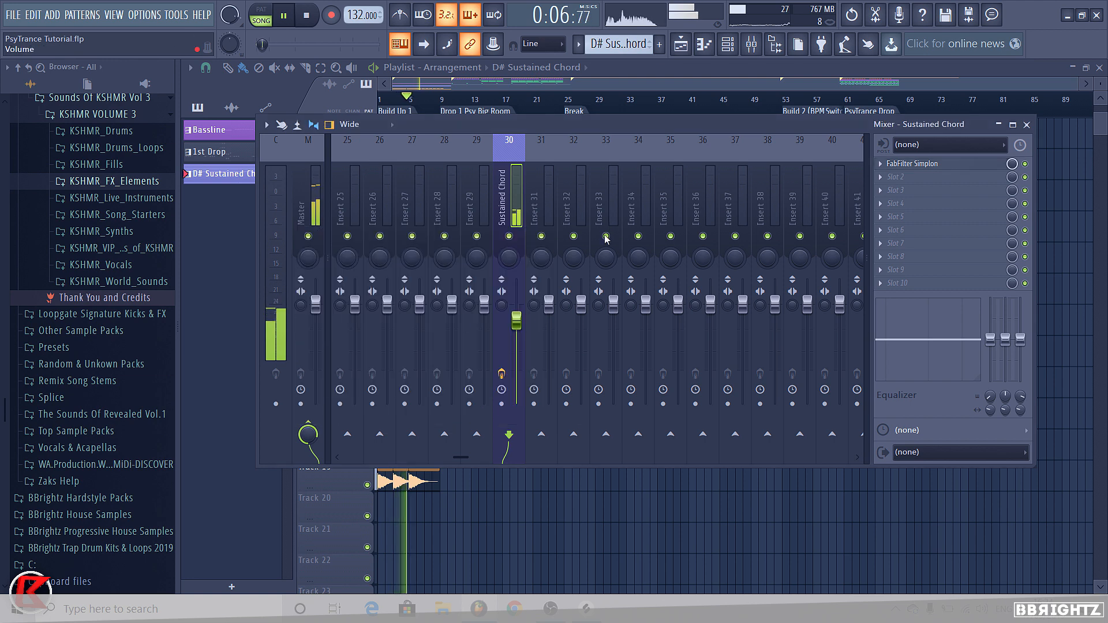
pyautogui.click(751, 47)
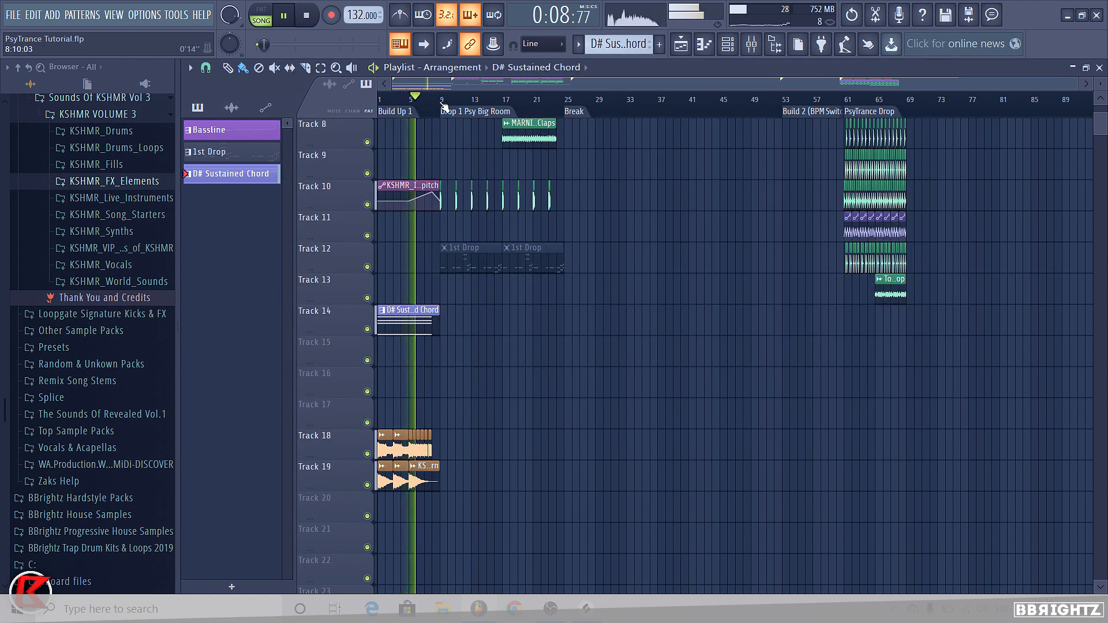
pyautogui.press('space')
# Step: Select the Build Up 1 section and mute the D# Sustained Chord clip on Track 14
pyautogui.doubleClick(407, 112)
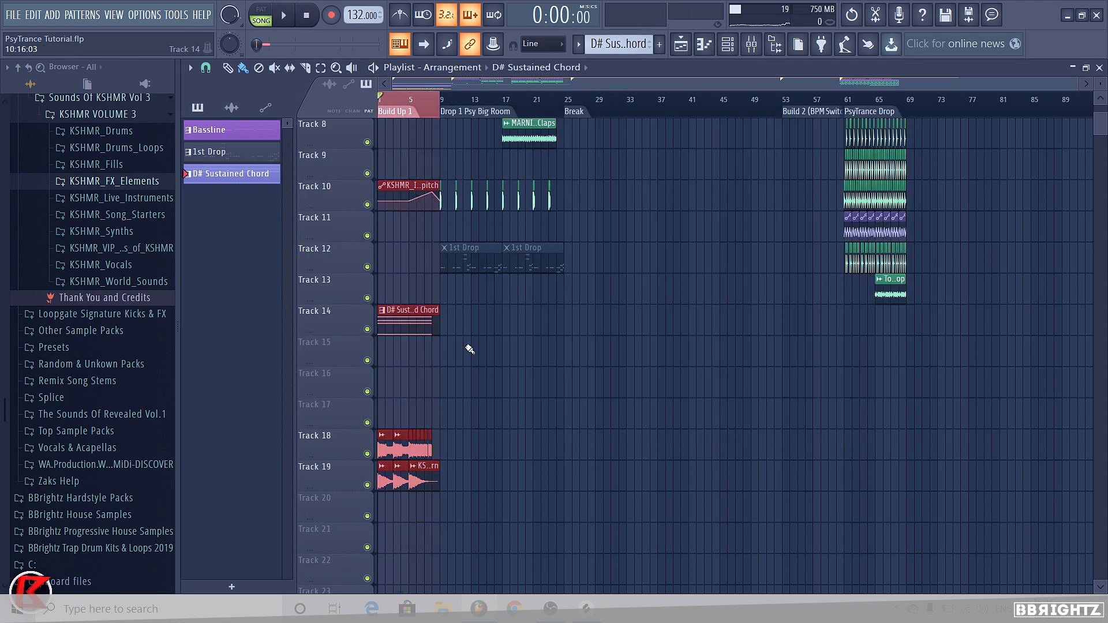
pyautogui.click(405, 320)
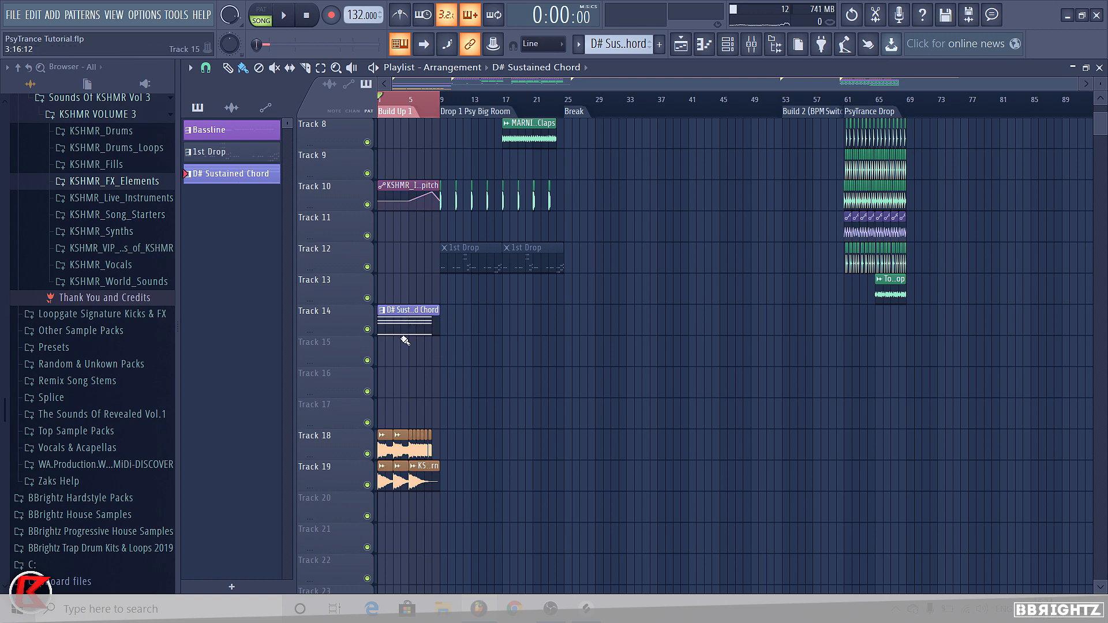
pyautogui.scroll(3, 406, 339)
pyautogui.scroll(-3, 403, 333)
pyautogui.keyDown('alt'); pyautogui.rightClick(411, 326); pyautogui.keyUp('alt')
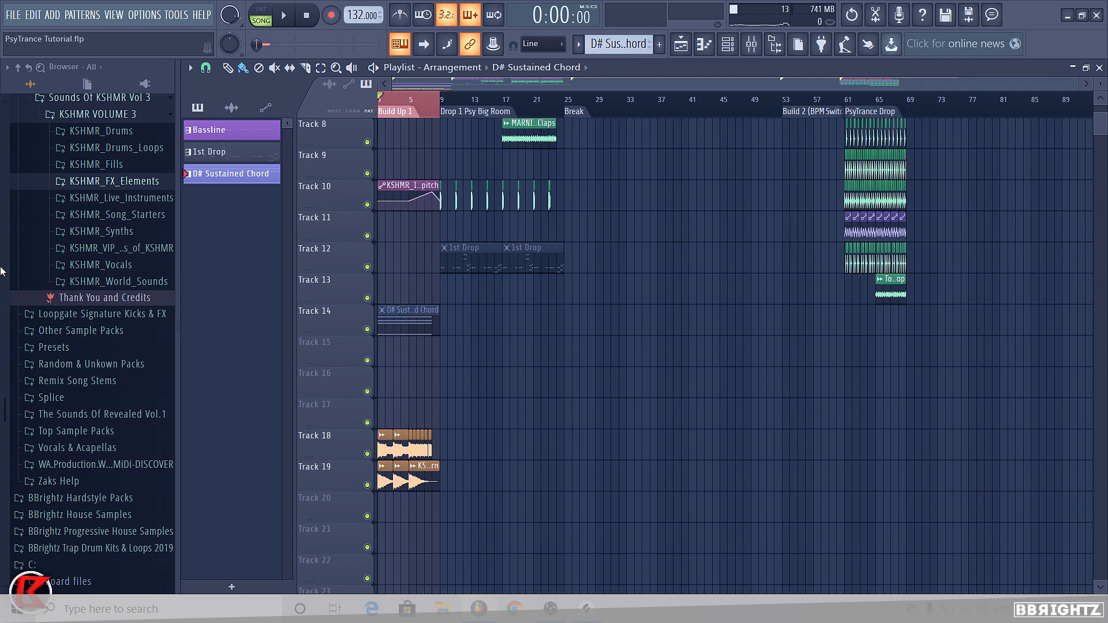
# Step: Collapse the Sounds Of KSHMR Vol 3 and KSHMR Stems & Packs folders in the sample browser
pyautogui.scroll(4, 110, 312)
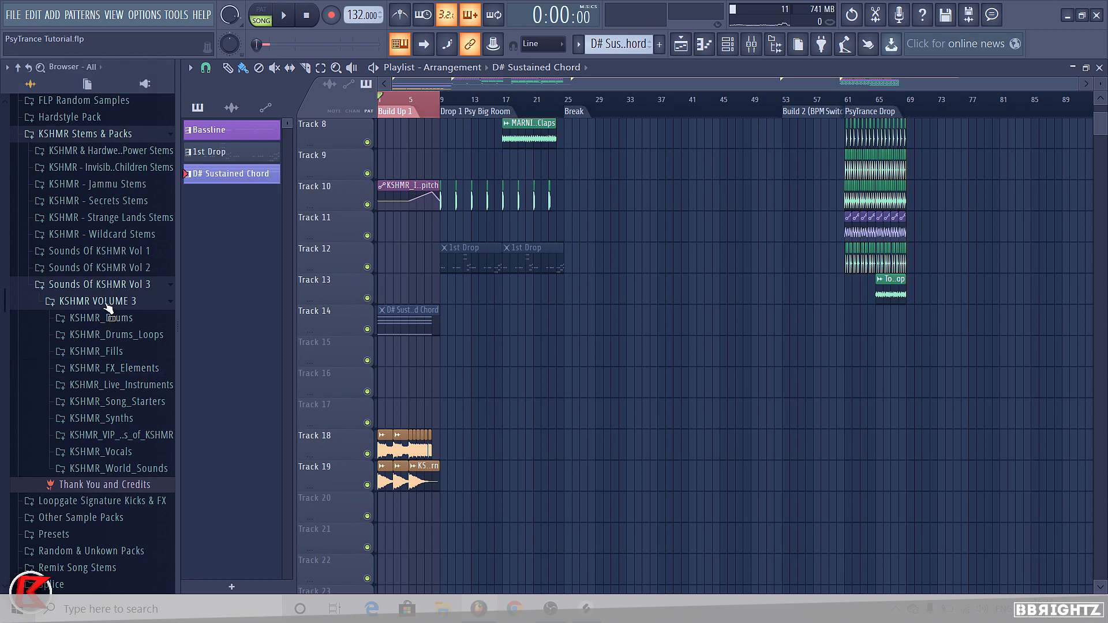
pyautogui.click(100, 284)
pyautogui.click(86, 133)
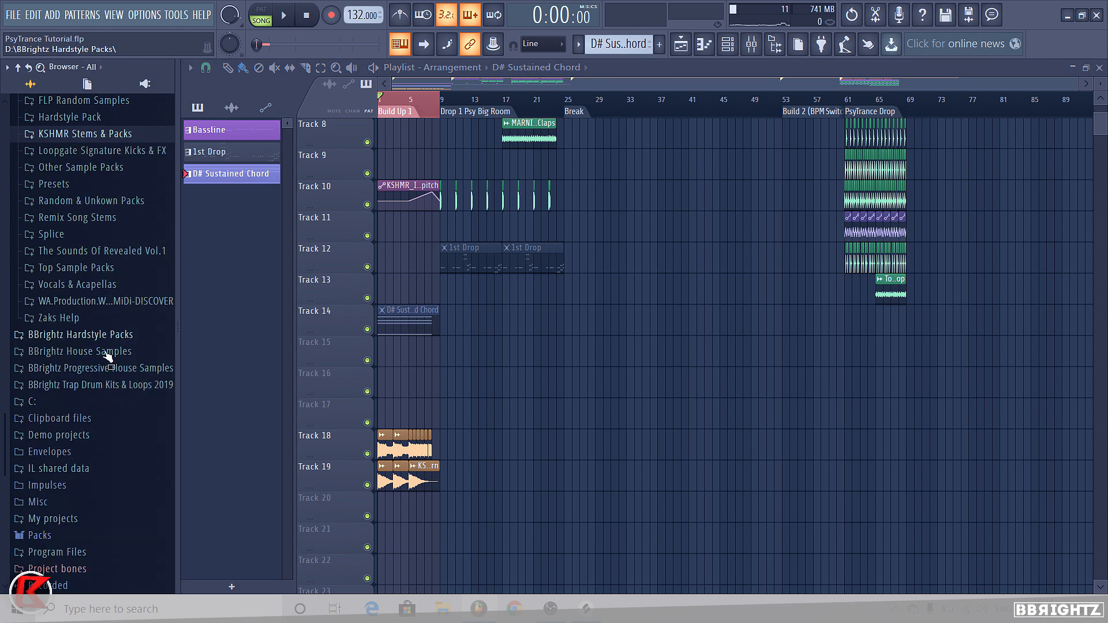
# Step: Switch to Splice and filter the downloaded samples by the snares tag
pyautogui.click(554, 604)
pyautogui.scroll(-2, 955, 359)
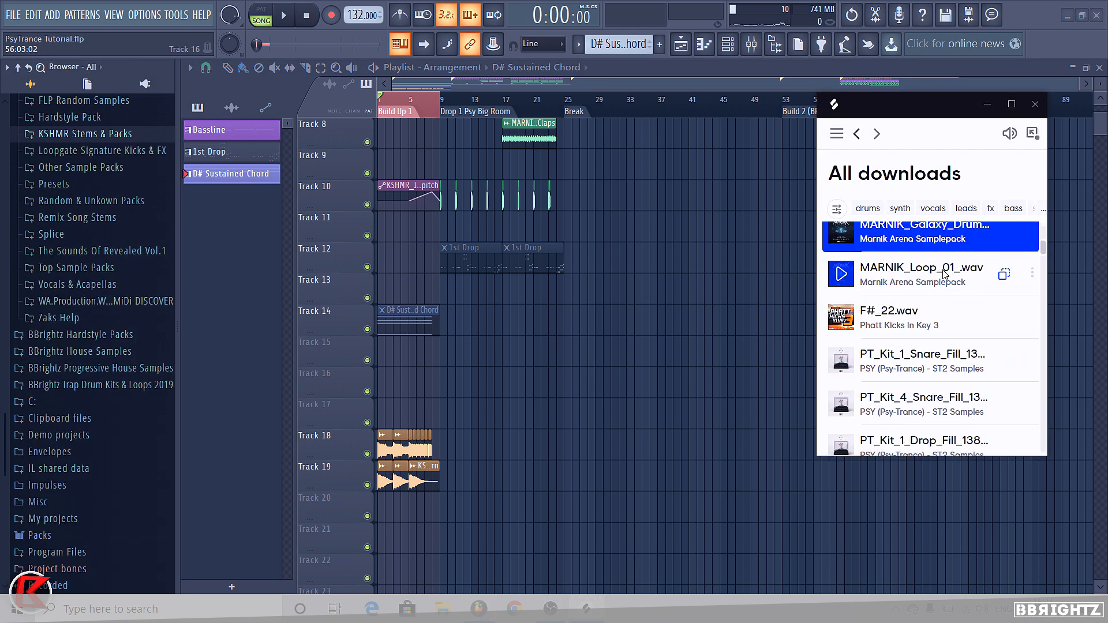
pyautogui.click(837, 211)
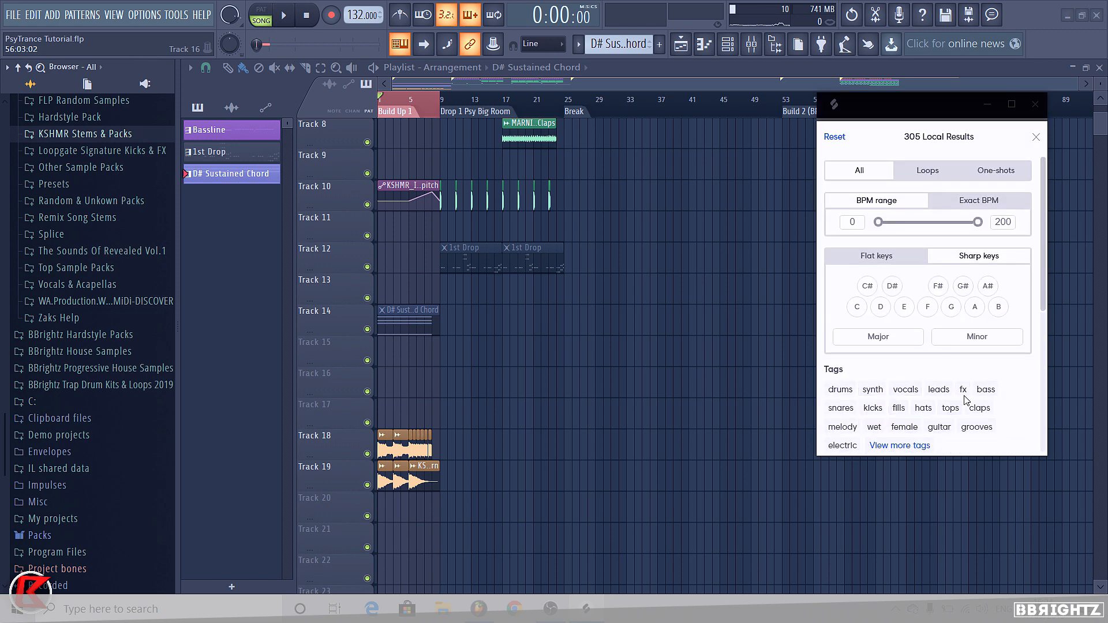
pyautogui.click(853, 411)
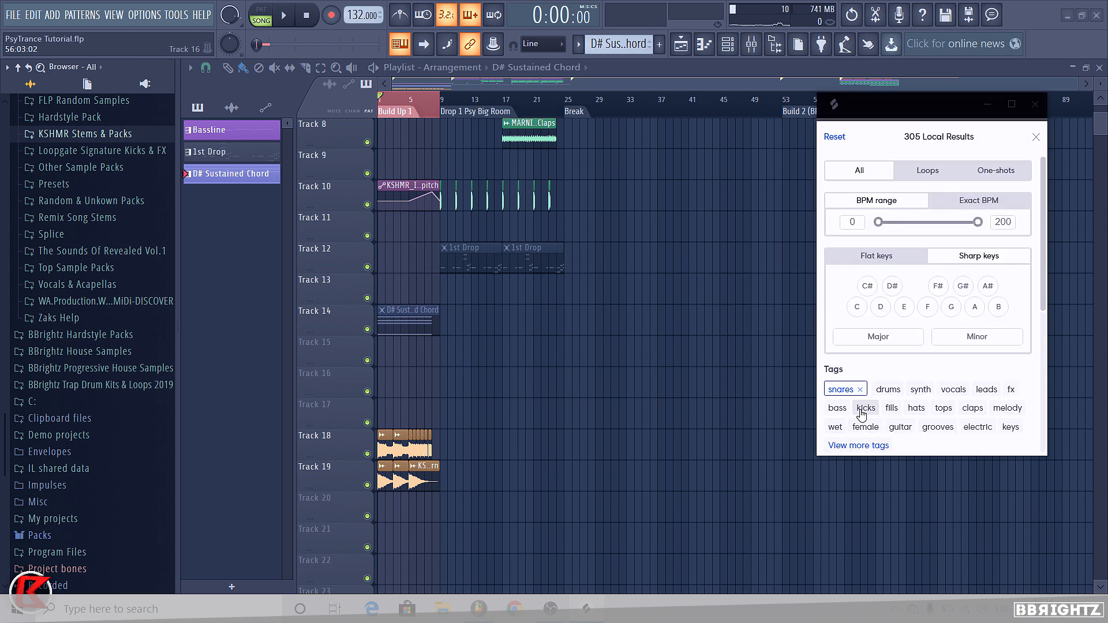
pyautogui.click(1036, 138)
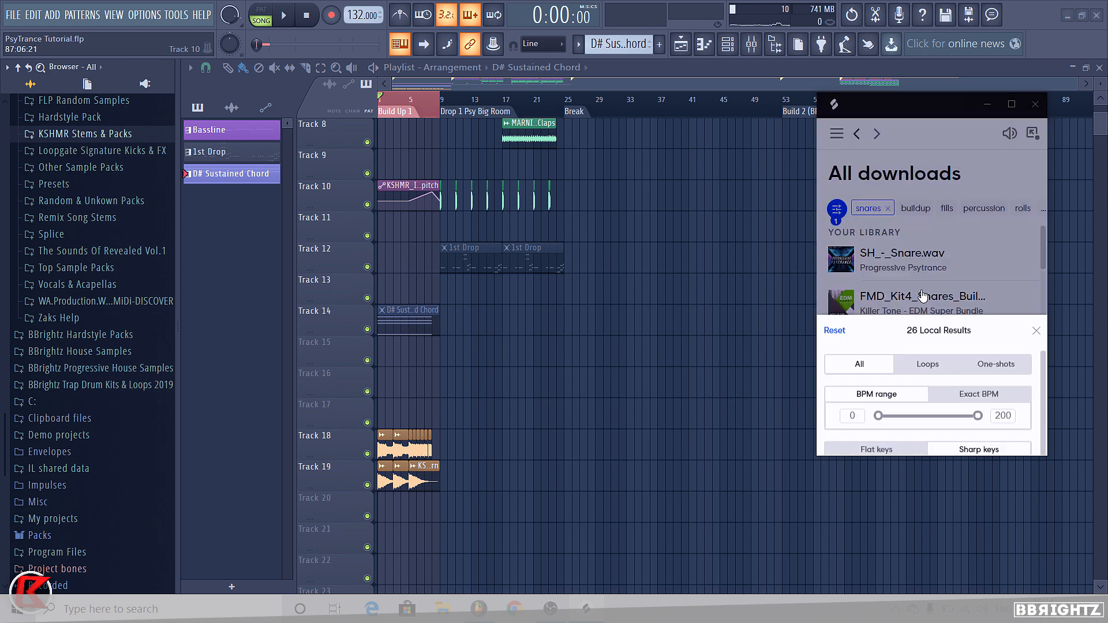
# Step: Browse the filtered snare samples and audition the Nicky Romero ones
pyautogui.scroll(-6, 887, 306)
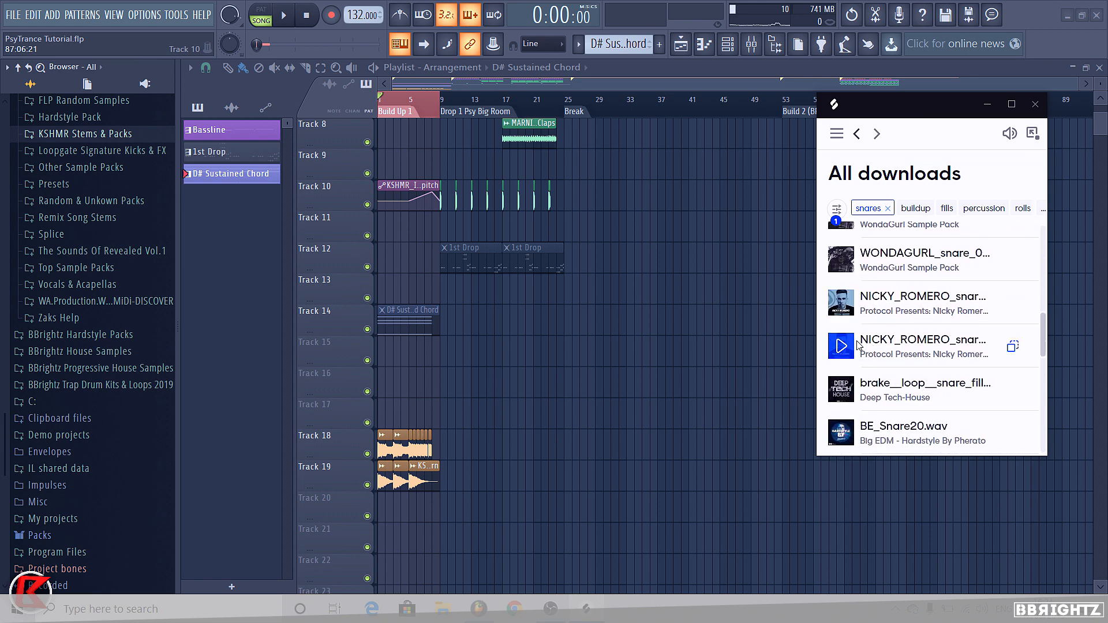
pyautogui.scroll(-3, 888, 317)
pyautogui.scroll(2, 841, 295)
pyautogui.scroll(2, 843, 300)
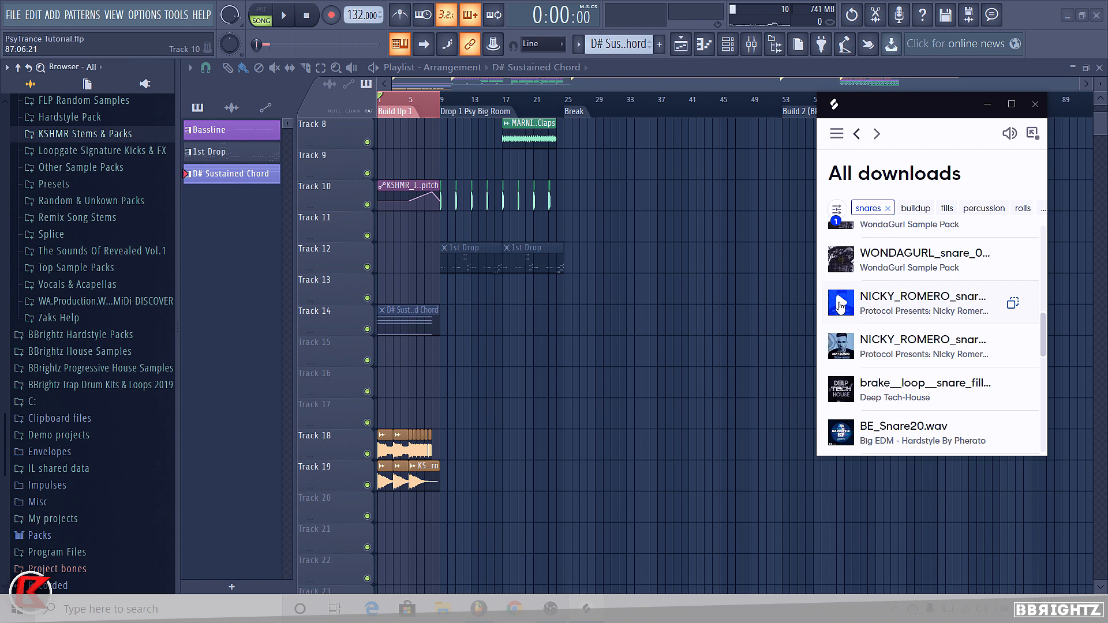
pyautogui.click(842, 350)
pyautogui.scroll(-5, 843, 349)
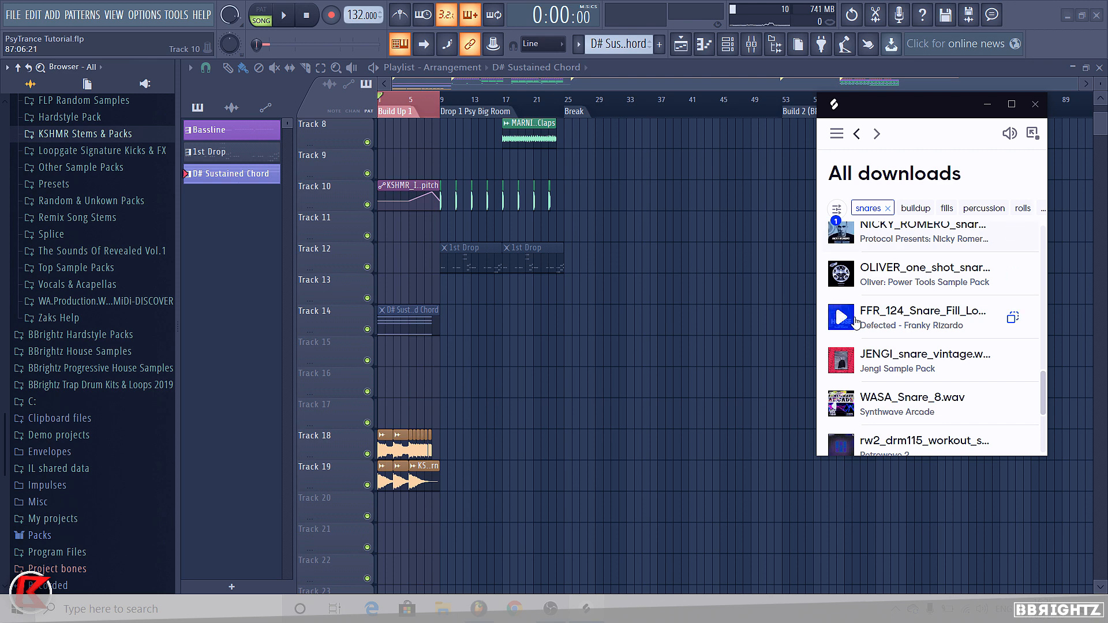
pyautogui.scroll(-4, 844, 277)
pyautogui.scroll(5, 889, 323)
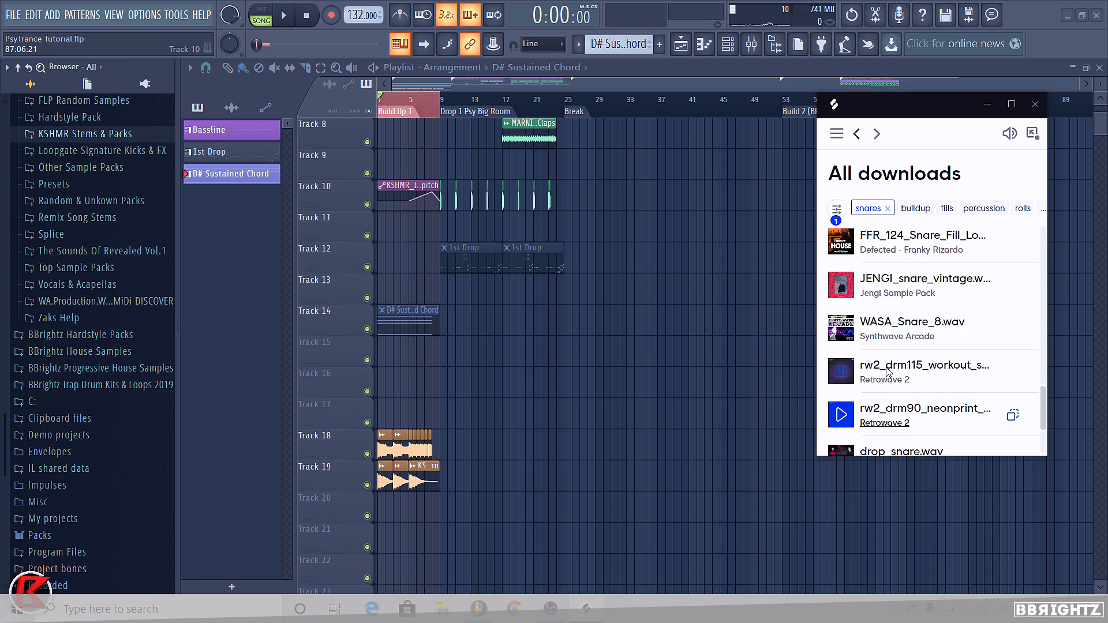
pyautogui.scroll(3, 848, 283)
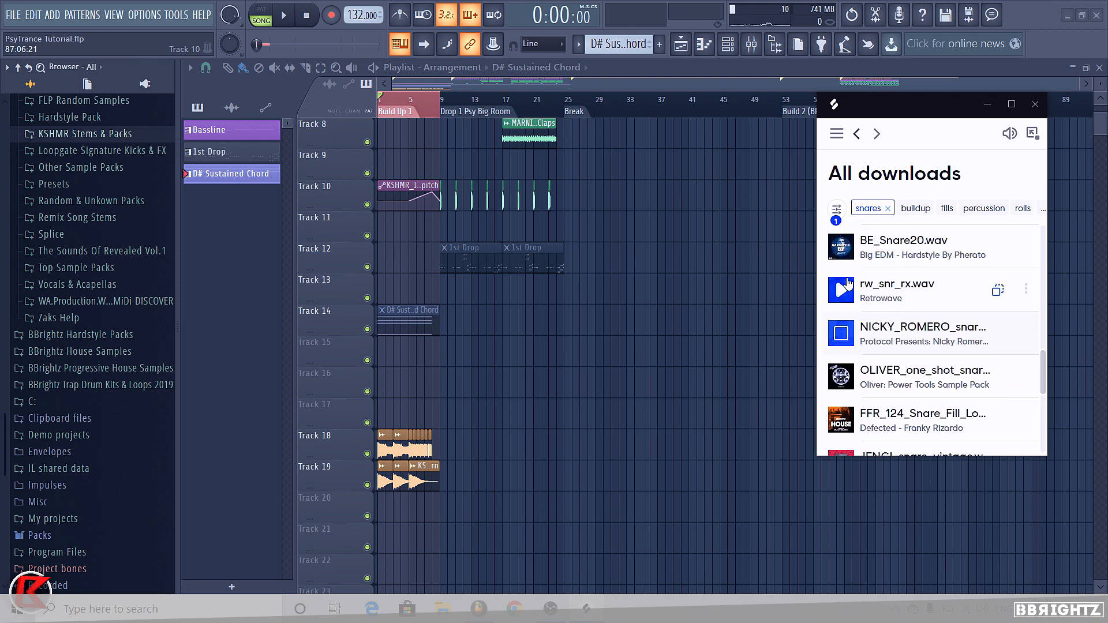
# Step: Load the NICKY_ROMERO_snare_one_shot_pressure sample from Splice into the channel rack as a new channel
pyautogui.click(905, 228)
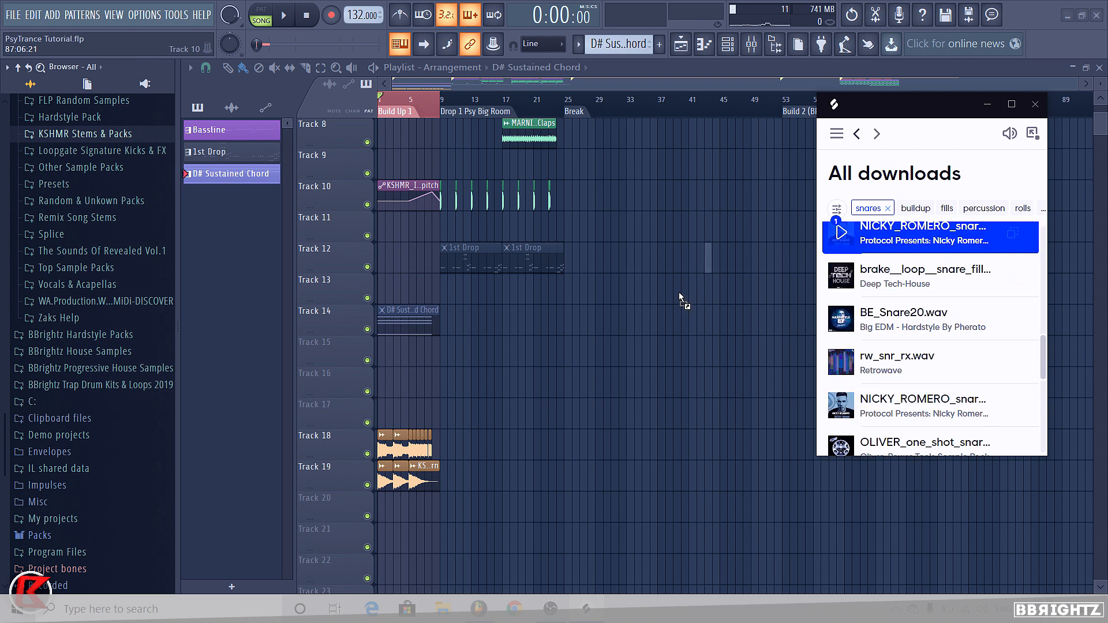
pyautogui.scroll(1, 625, 380)
pyautogui.click(728, 45)
pyautogui.moveTo(726, 46); pyautogui.dragTo(567, 563)
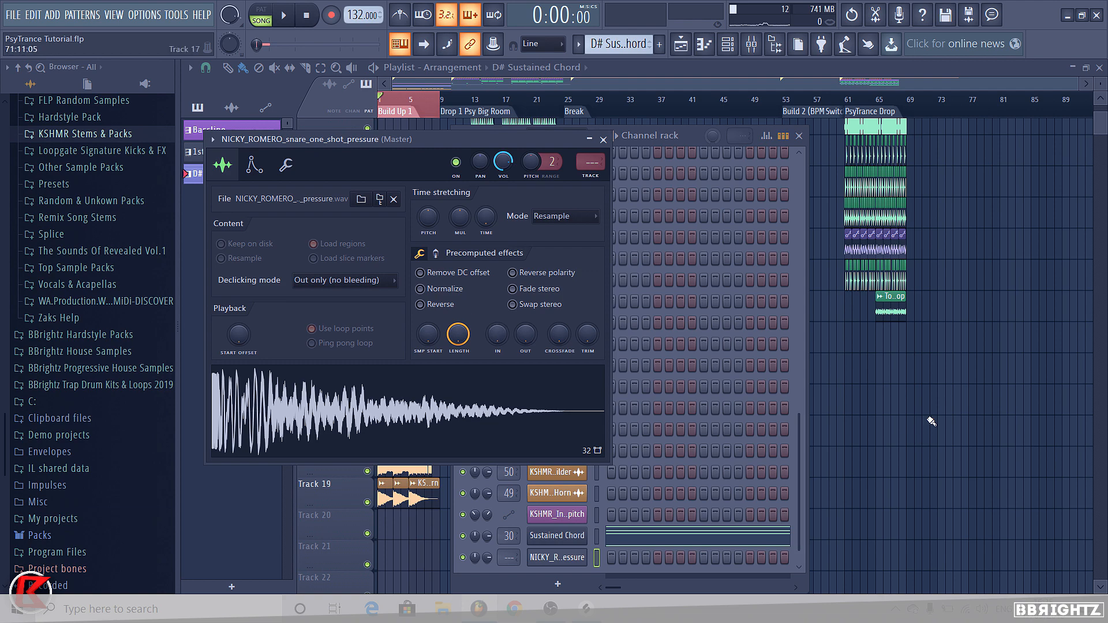
pyautogui.rightClick(932, 421)
# Step: Check the new snare channel's sampler settings and move the channel up to just below Stab D# in the channel rack
pyautogui.scroll(9, 416, 317)
pyautogui.scroll(2, 716, 217)
pyautogui.scroll(-1, 629, 214)
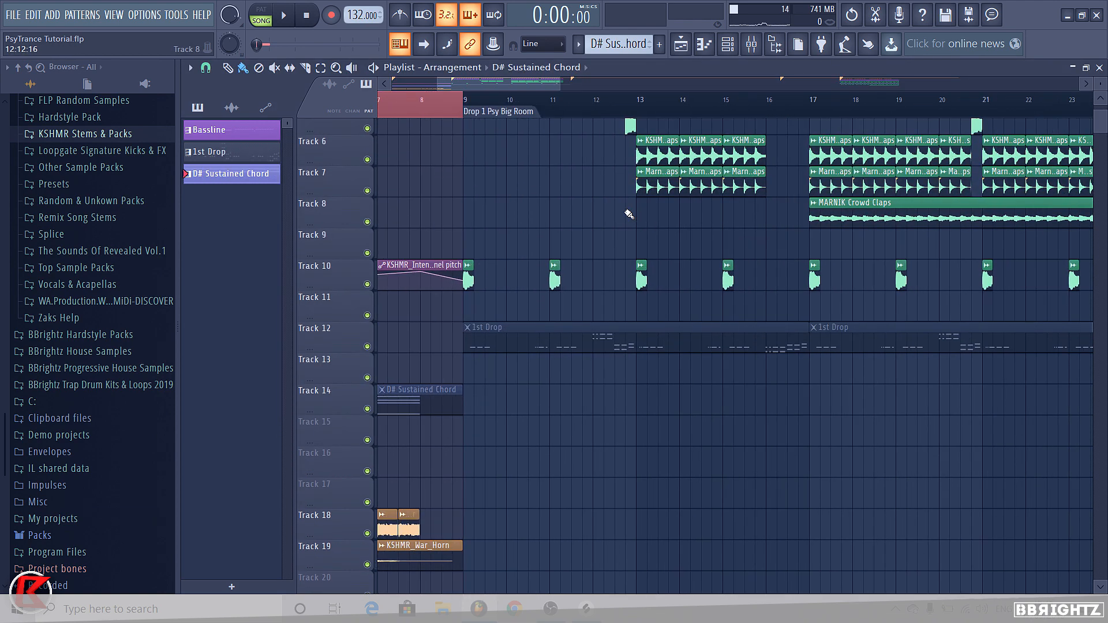
pyautogui.scroll(-5, 629, 214)
pyautogui.click(727, 45)
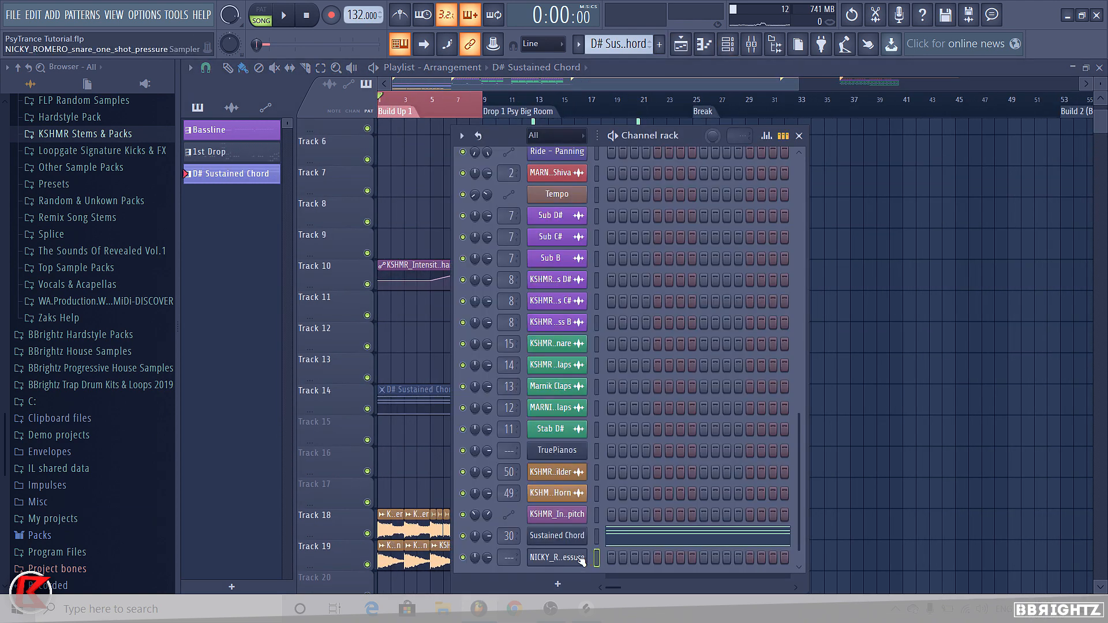
pyautogui.click(580, 560)
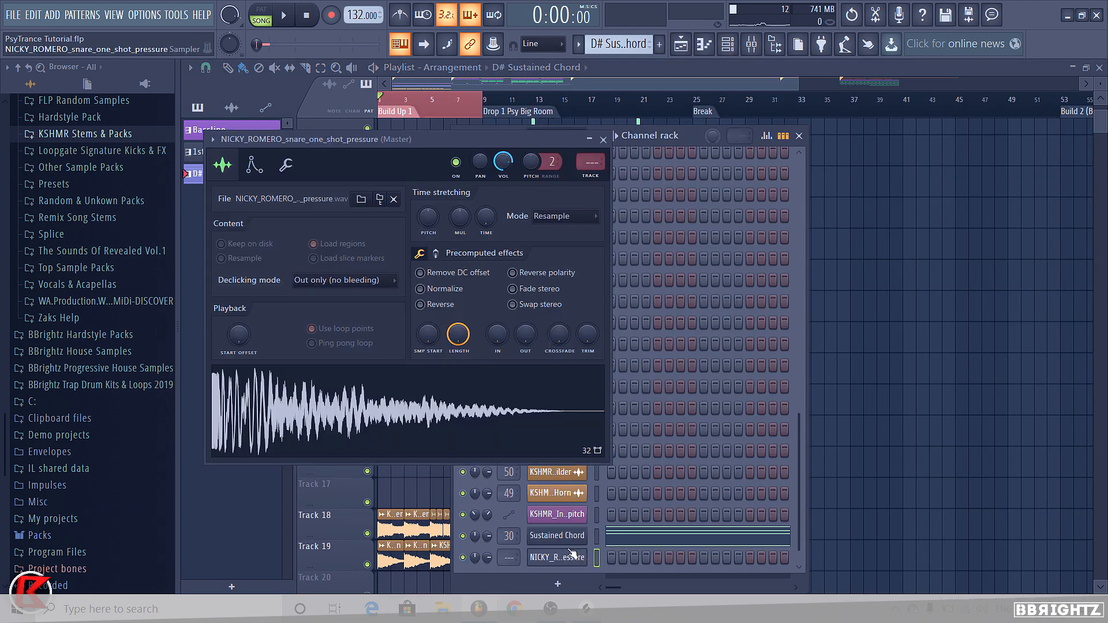
pyautogui.click(603, 140)
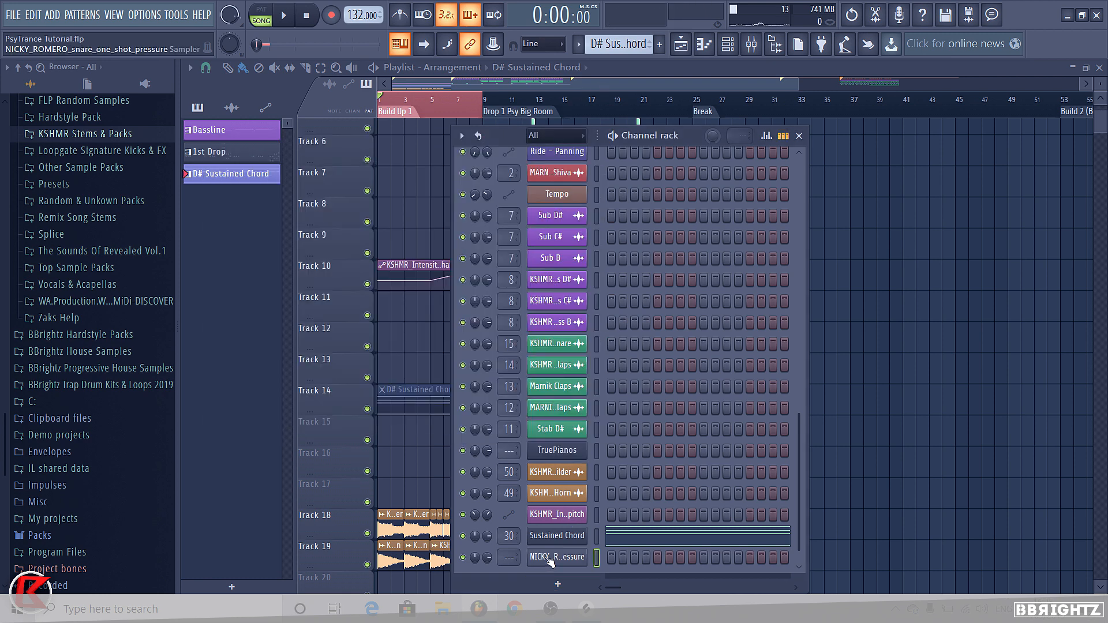
pyautogui.moveTo(552, 559); pyautogui.dragTo(551, 433)
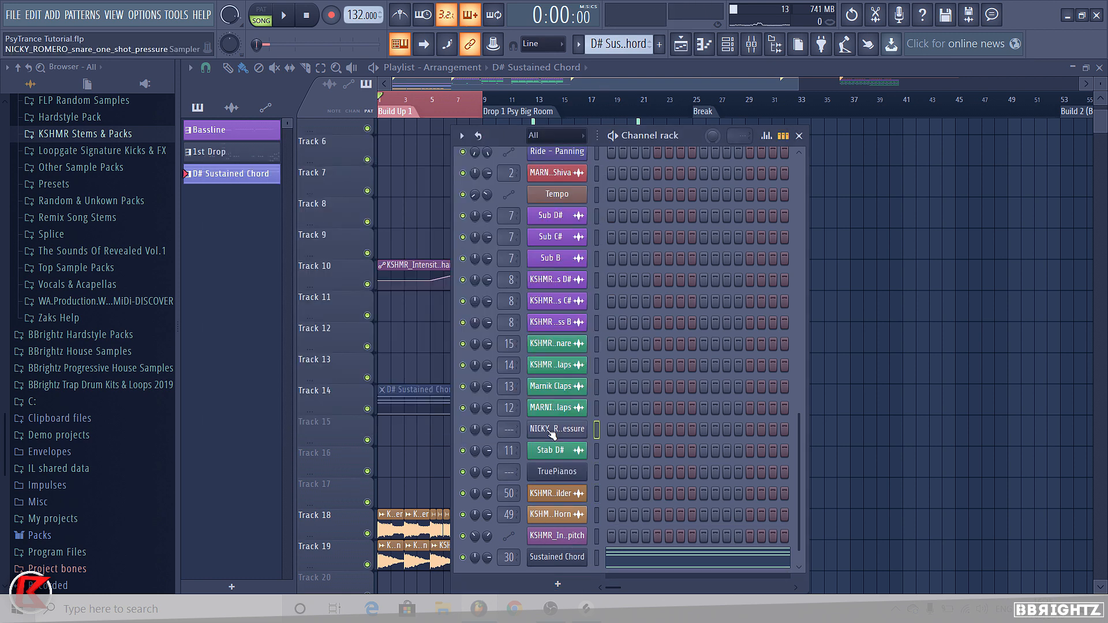
# Step: Rename the NICKY_ROMERO snare channel to Snare, color it green and hide the channel rack
pyautogui.rightClick(558, 439)
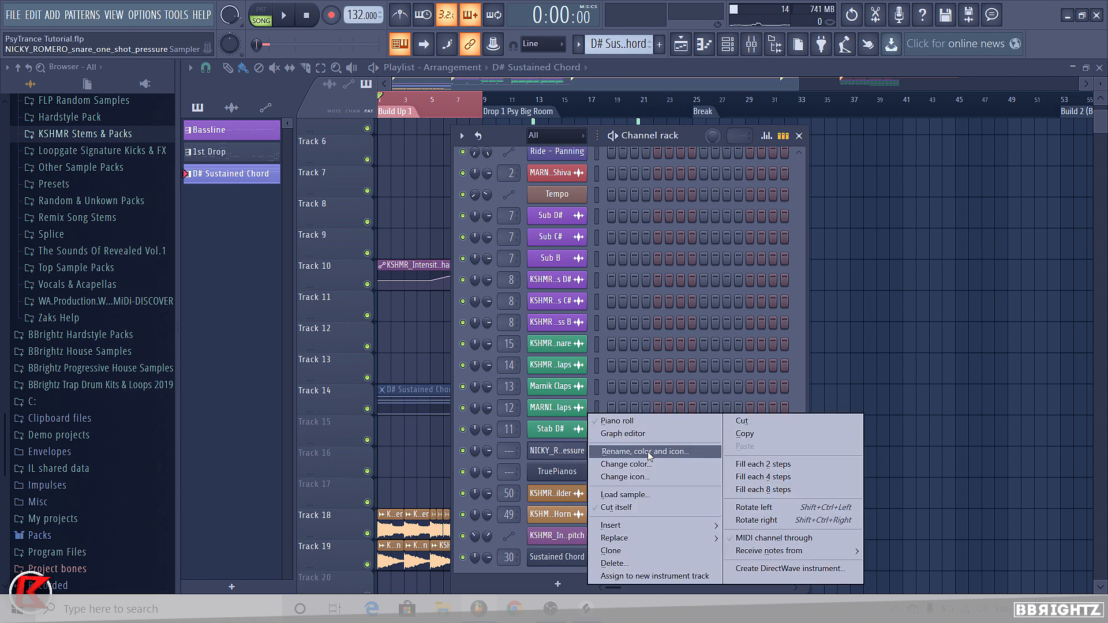
pyautogui.click(648, 451)
pyautogui.write('Snare')
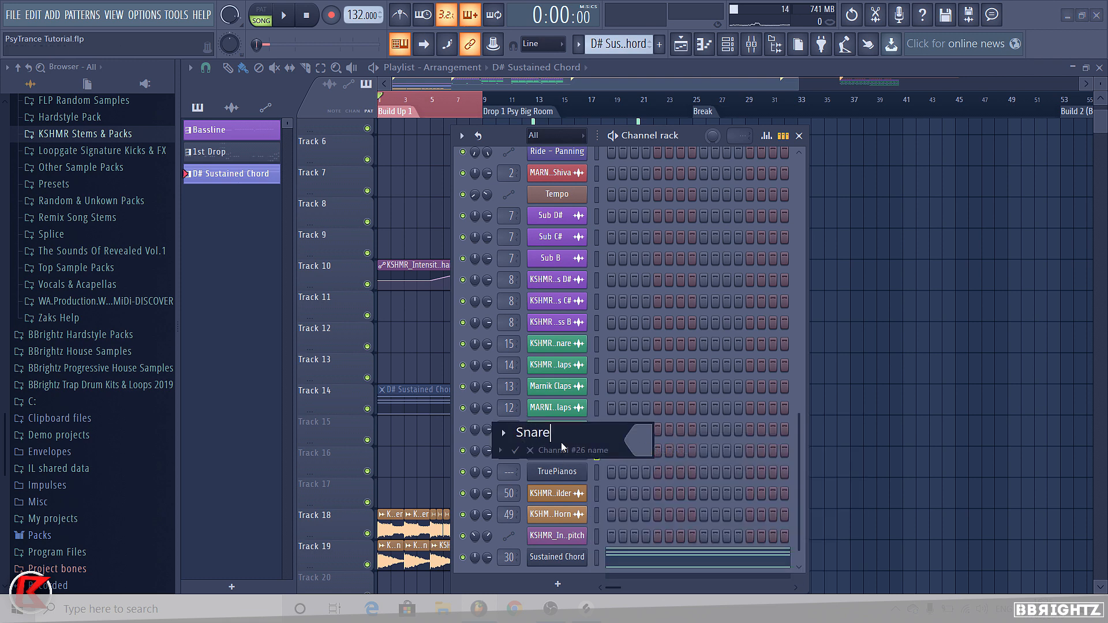
pyautogui.click(633, 446)
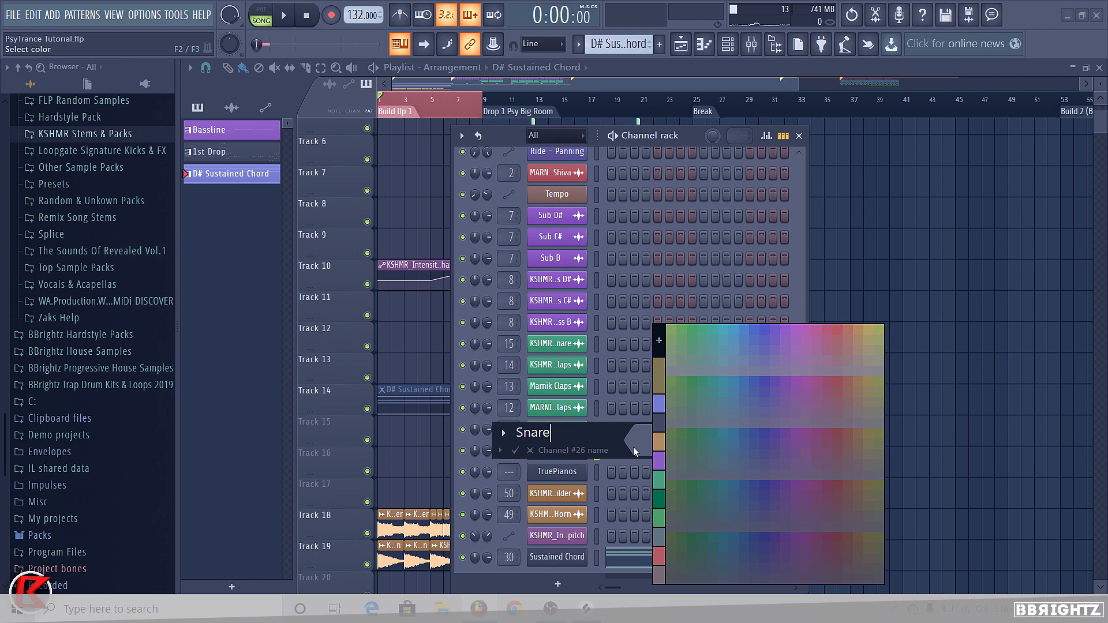
pyautogui.click(659, 482)
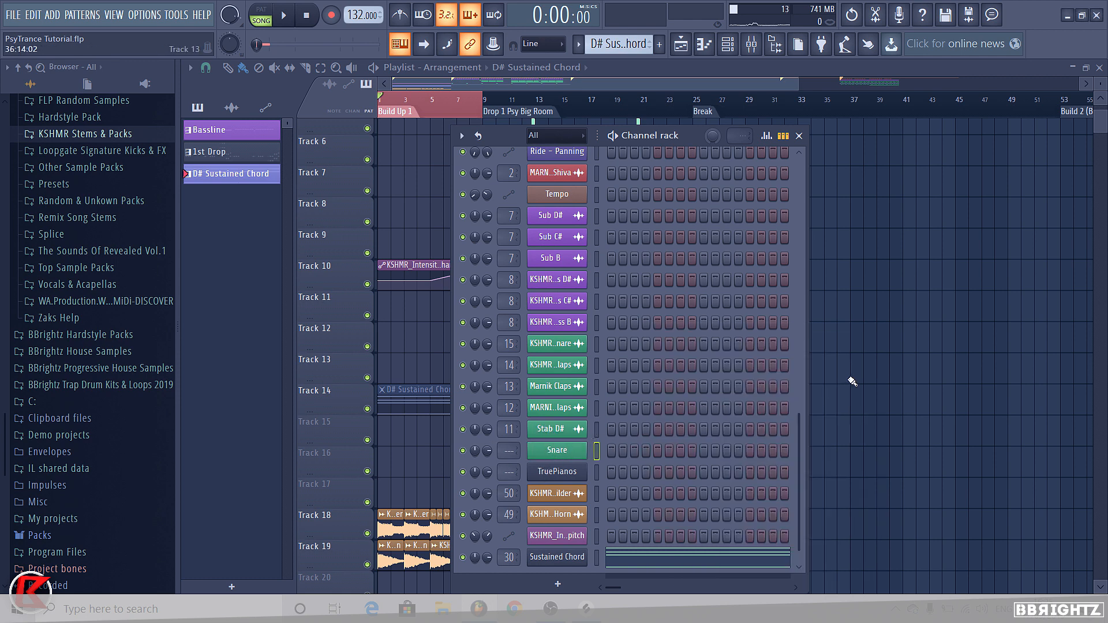
pyautogui.click(728, 44)
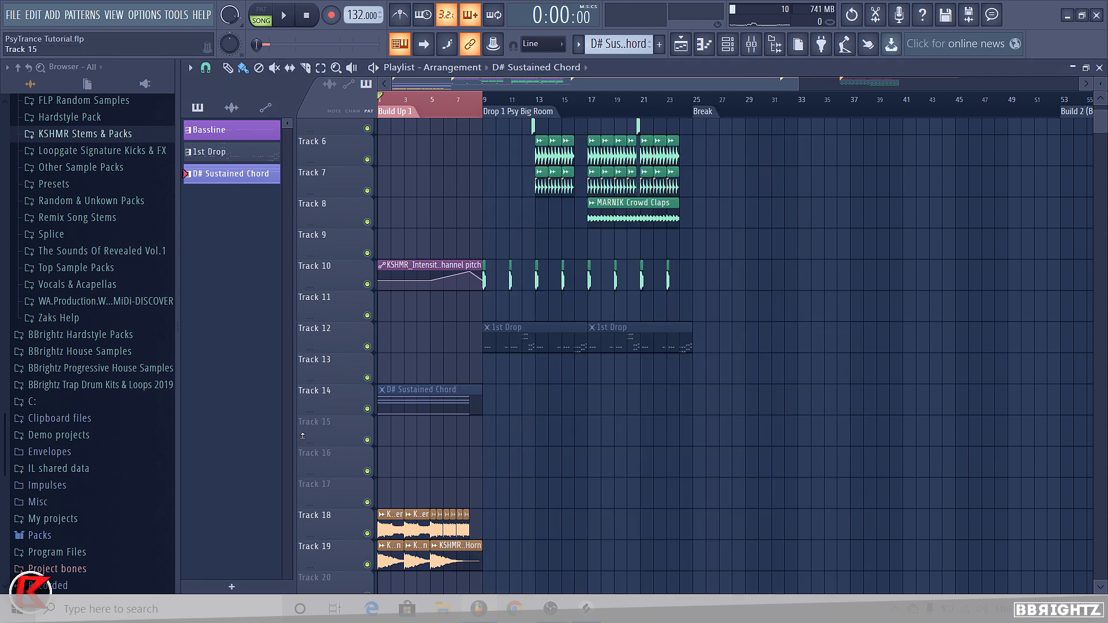
# Step: Save the project, check the Snare channel's piano roll and create a new empty pattern for the snares
pyautogui.scroll(3, 443, 84)
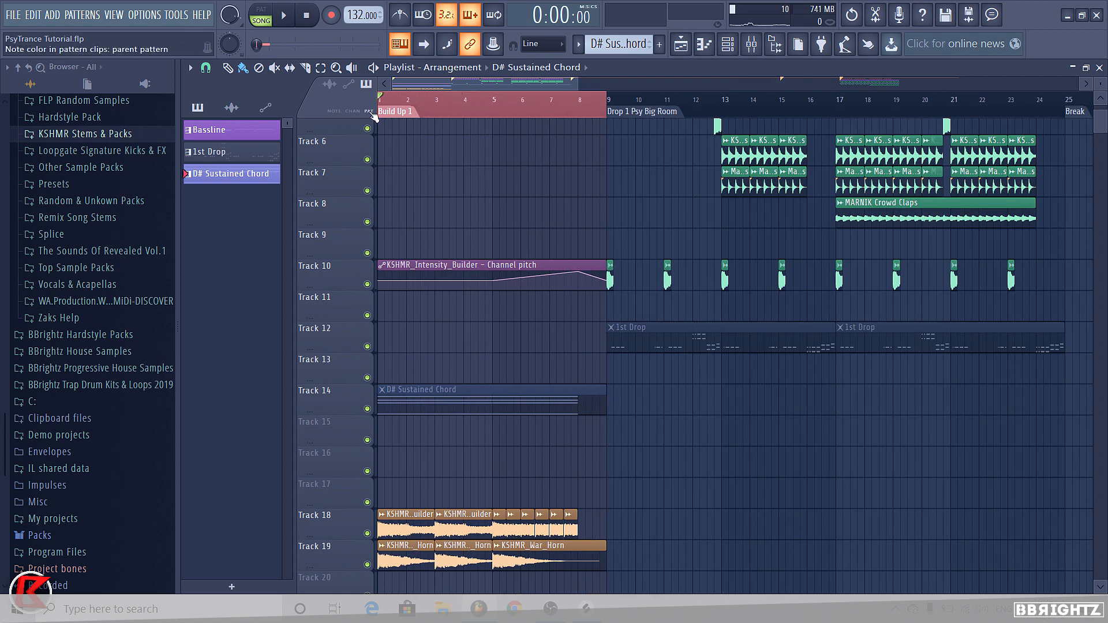
pyautogui.hotkey('ctrl', 's')
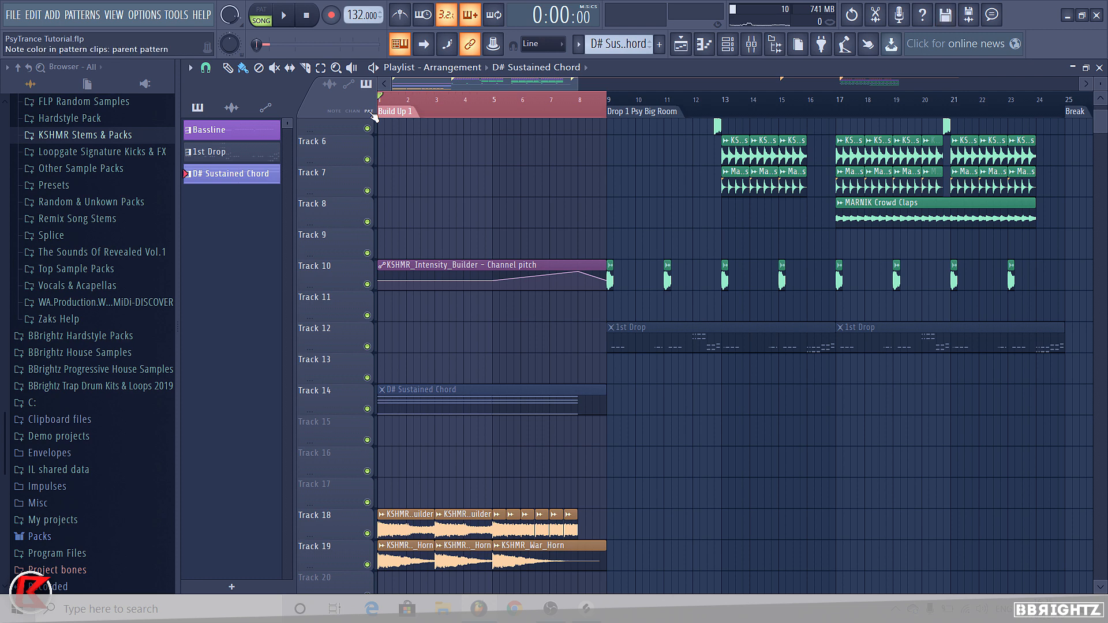
pyautogui.click(729, 45)
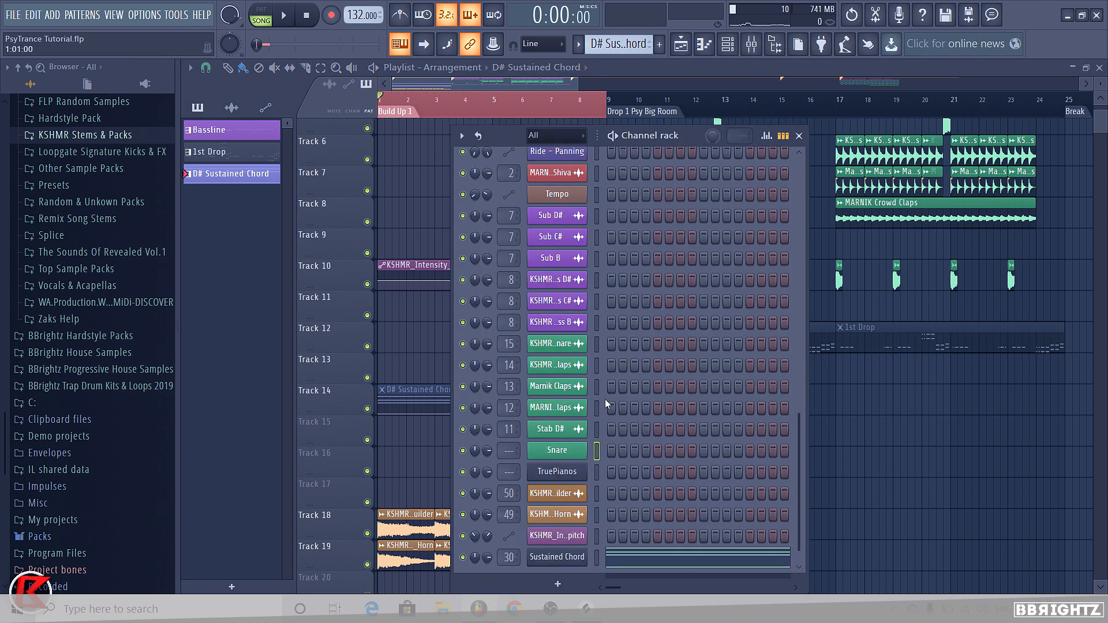
pyautogui.rightClick(583, 450)
pyautogui.click(629, 425)
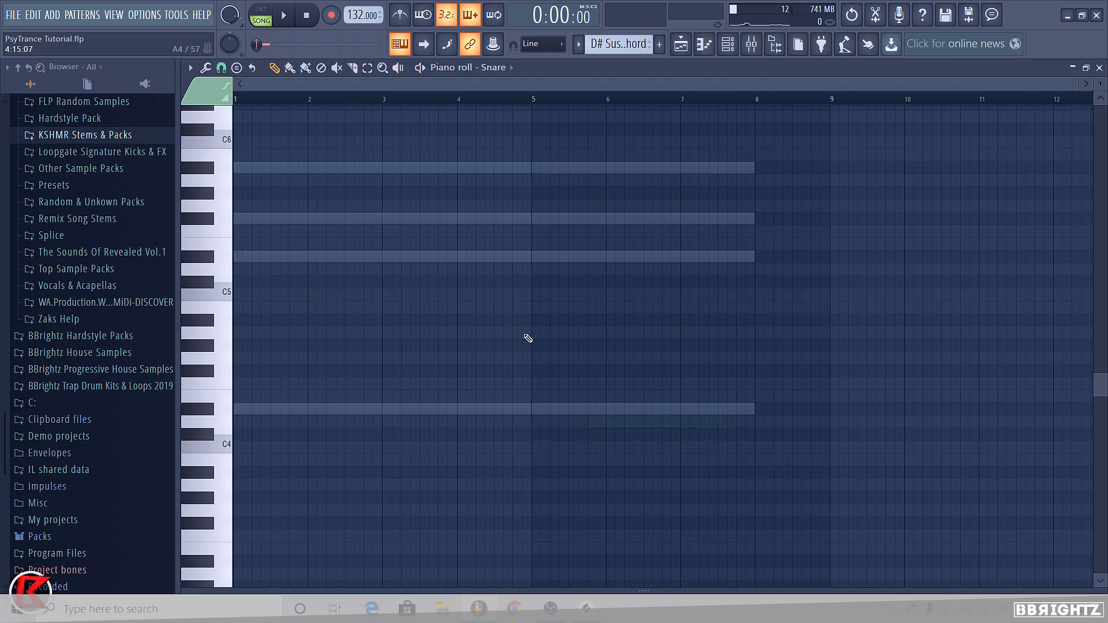
pyautogui.scroll(-1, 628, 47)
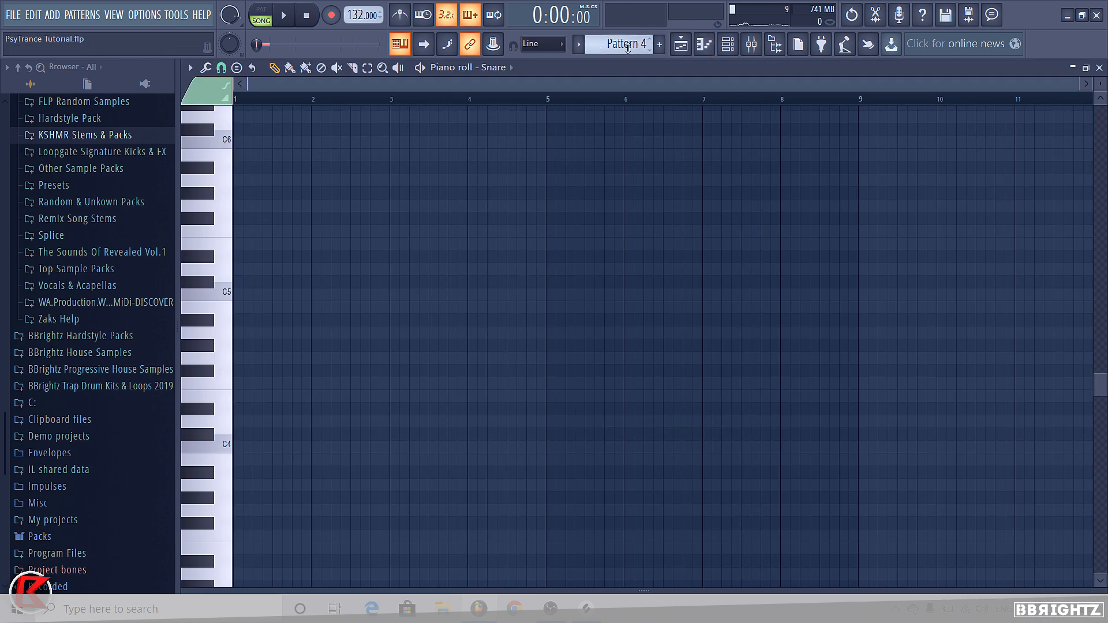
pyautogui.click(682, 45)
pyautogui.scroll(-3, 615, 192)
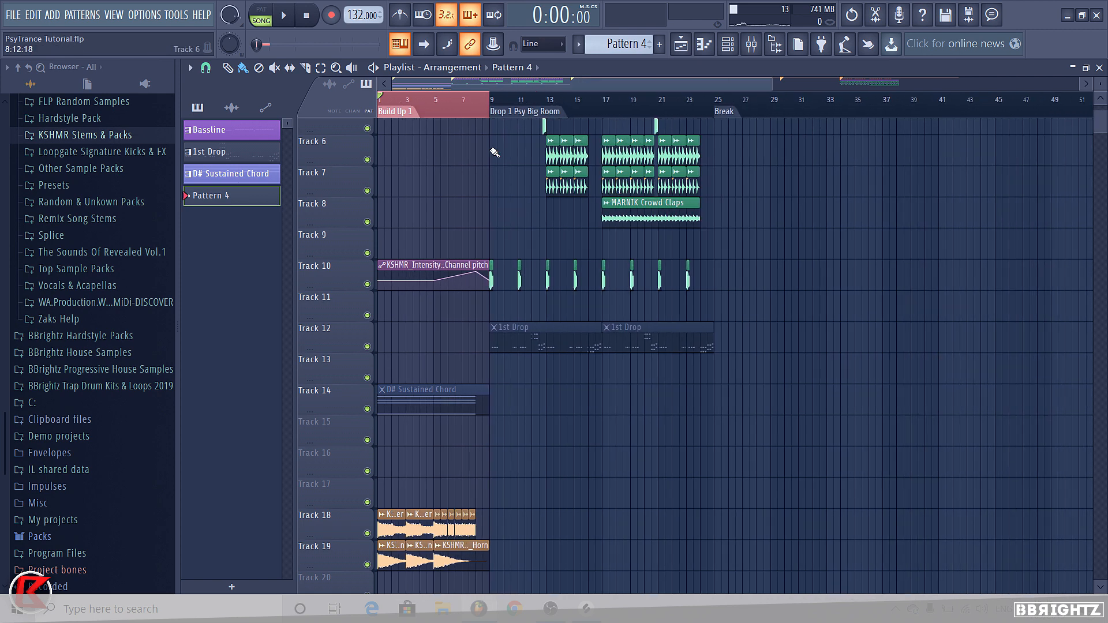
pyautogui.scroll(-2, 499, 215)
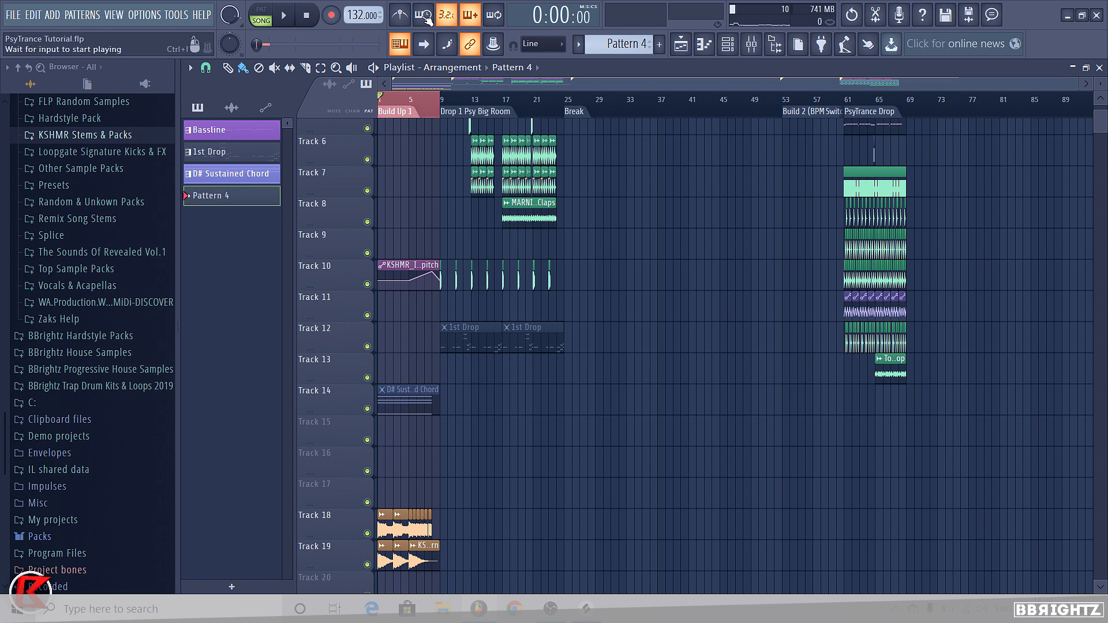
# Step: Name the new pattern Snares, color it green and hide the channel rack
pyautogui.click(738, 51)
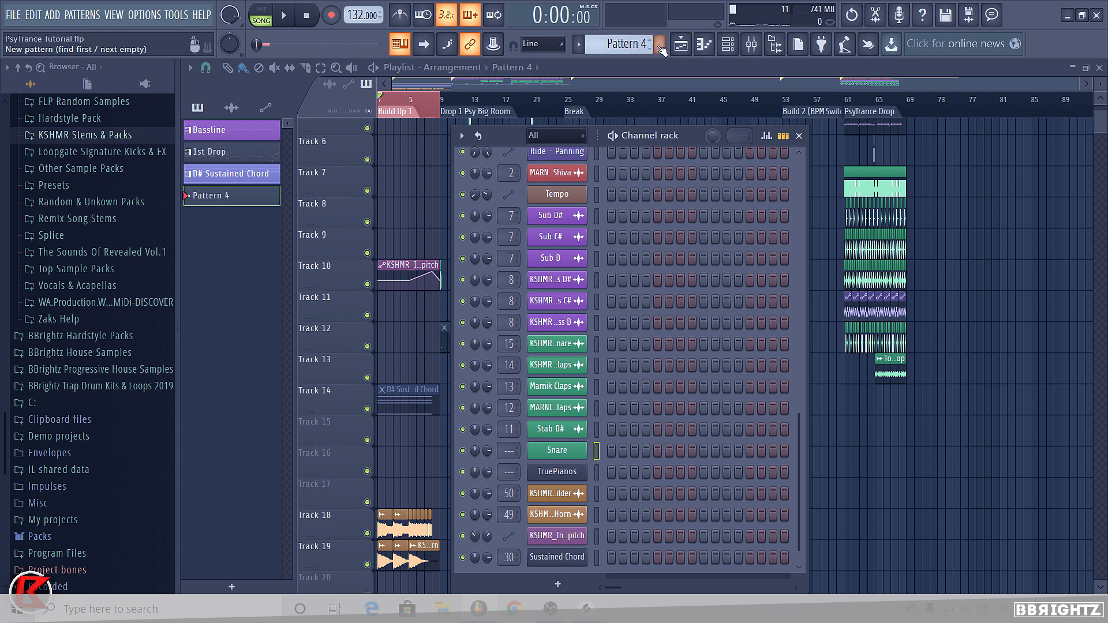
pyautogui.click(633, 44)
pyautogui.click(772, 108)
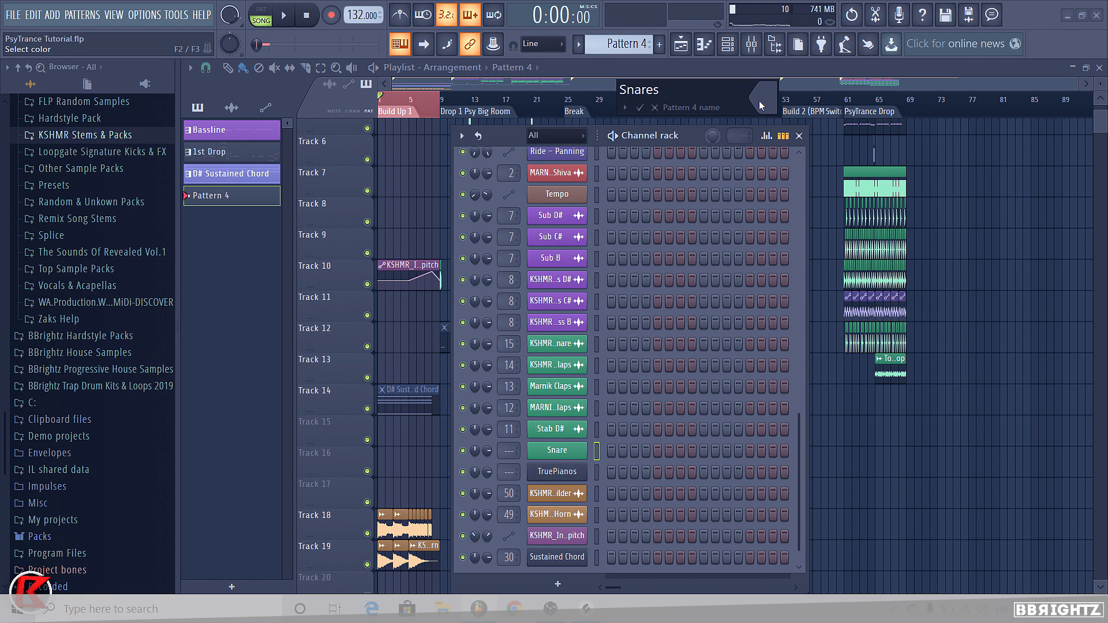
pyautogui.click(759, 101)
pyautogui.click(788, 146)
# Step: Move the KSHMR_Intensity_Builder channel pitch automation clip from Track 10 down to Track 18, keeping its start at bar 1
pyautogui.click(406, 317)
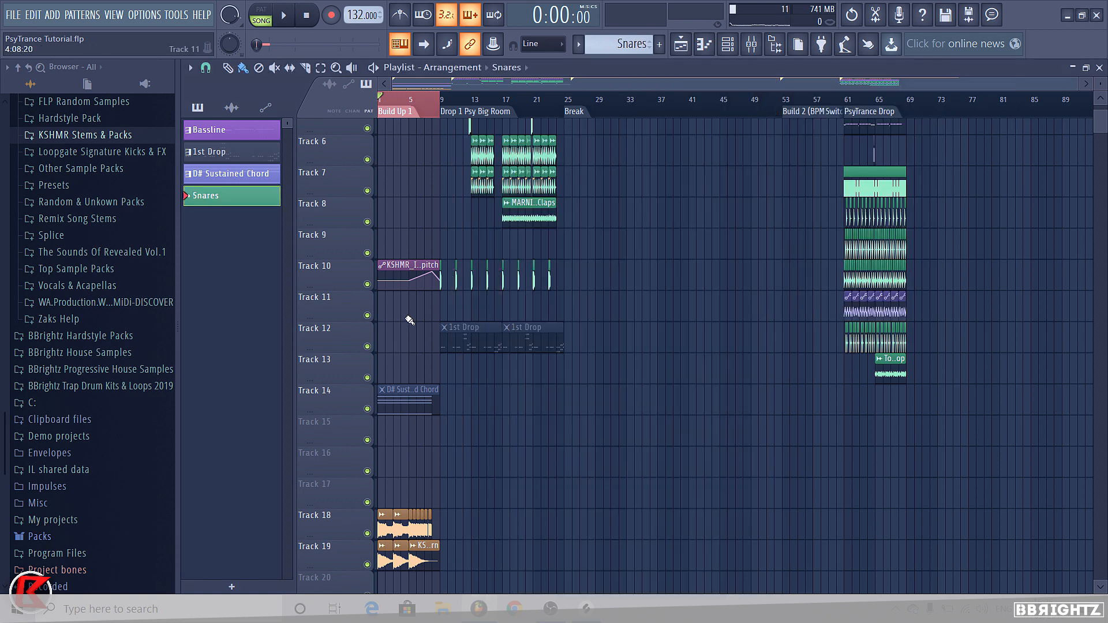
pyautogui.scroll(-1, 379, 294)
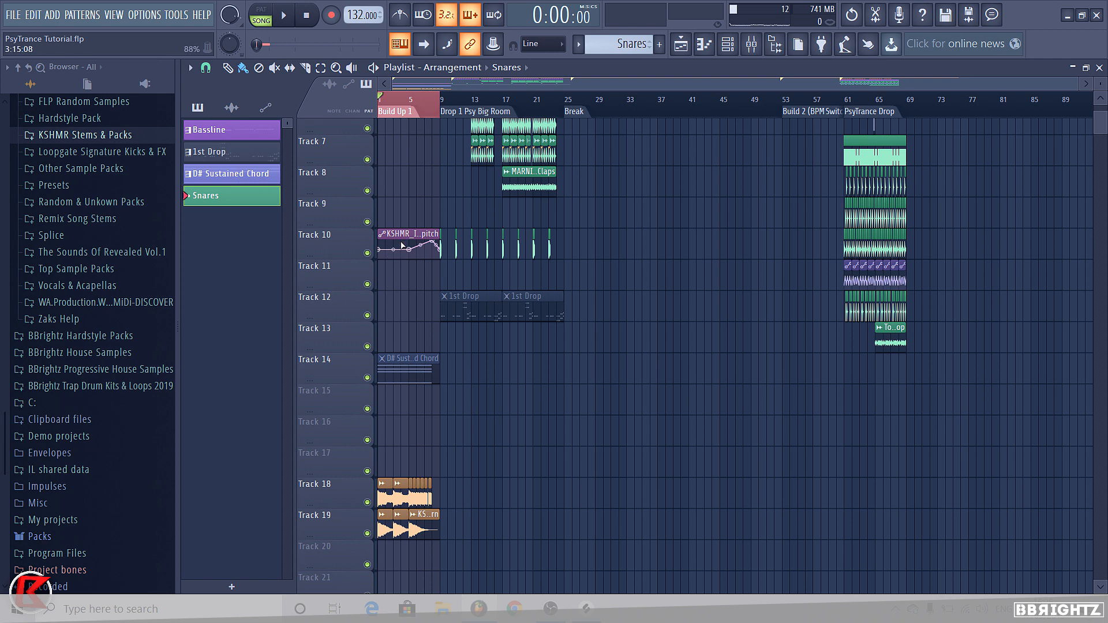
pyautogui.scroll(3, 402, 235)
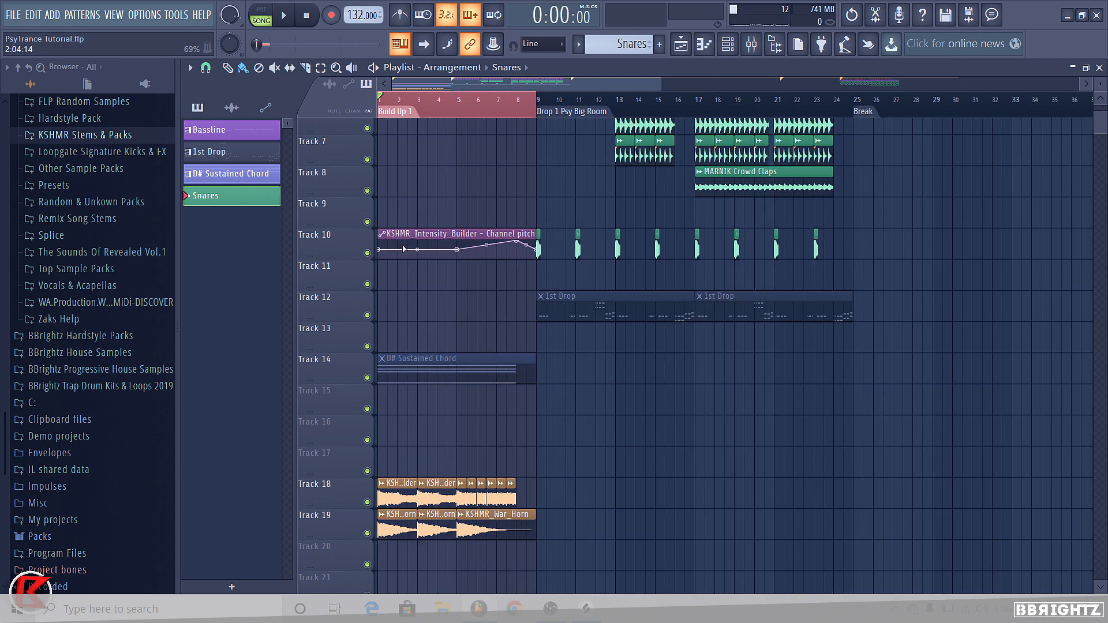
pyautogui.moveTo(404, 239); pyautogui.dragTo(404, 488)
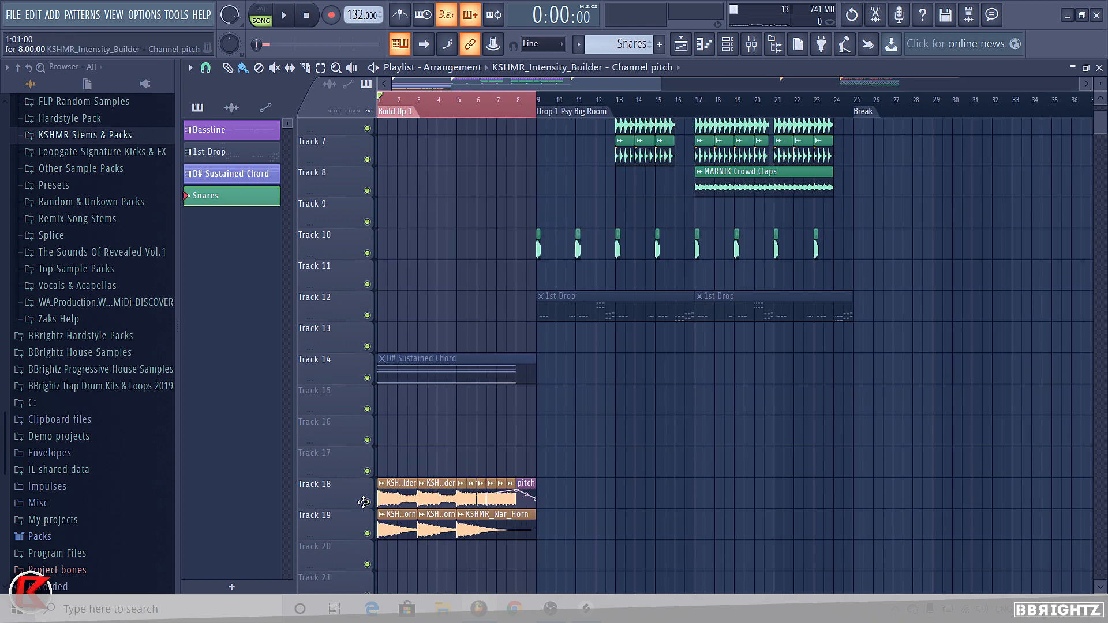
# Step: Place a Snares pattern clip on Track 9 and stretch it across the whole Build Up 1 section, bars 1 to 8
pyautogui.click(630, 51)
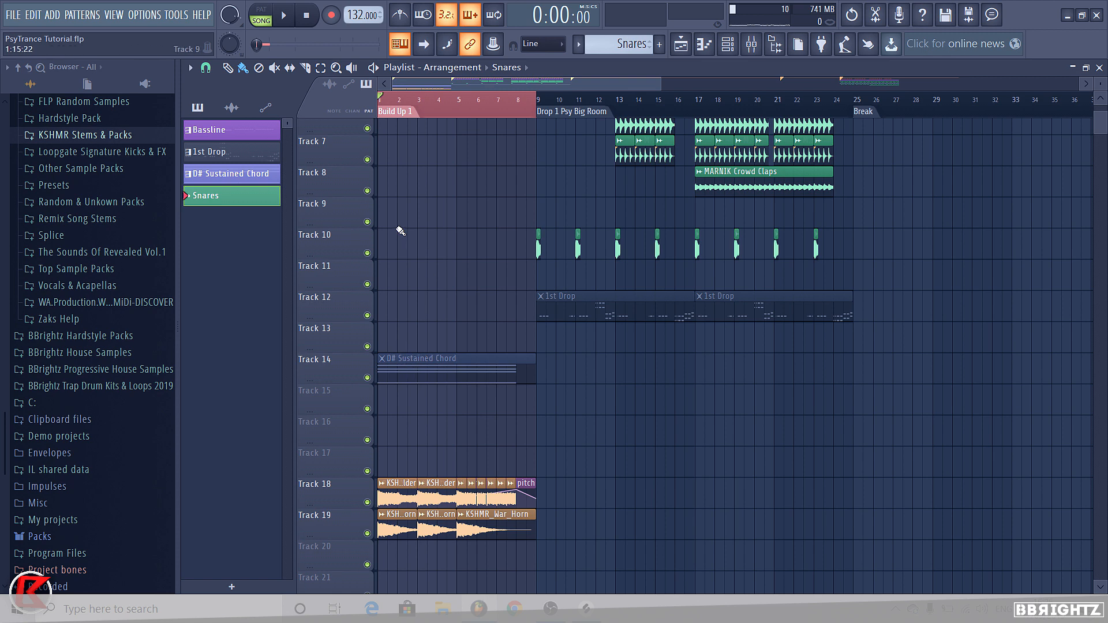
pyautogui.scroll(1, 401, 231)
pyautogui.moveTo(396, 245); pyautogui.dragTo(536, 245)
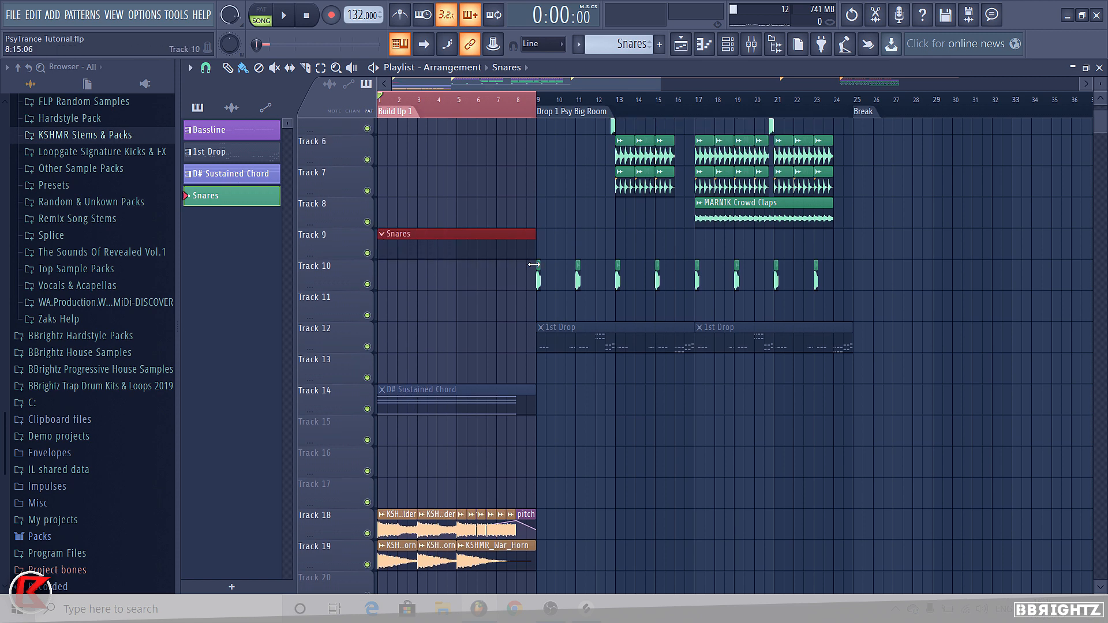
# Step: Open the Snare channel's piano roll and place two consecutive one-beat C5 notes at the start of bar 1
pyautogui.click(727, 43)
pyautogui.press('F6')
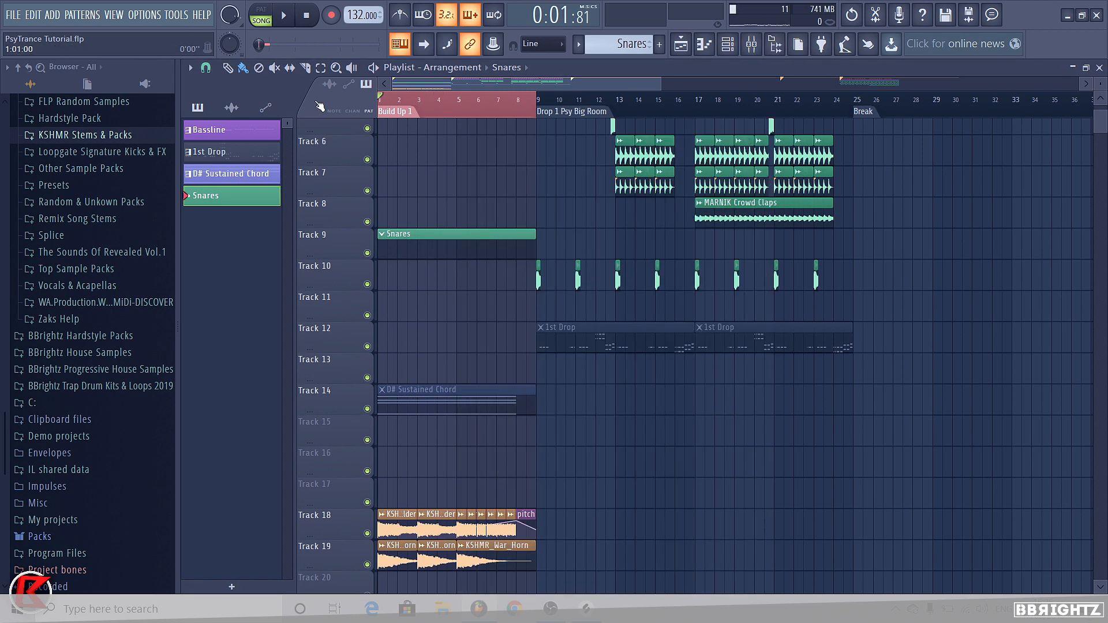
pyautogui.click(727, 44)
pyautogui.rightClick(560, 447)
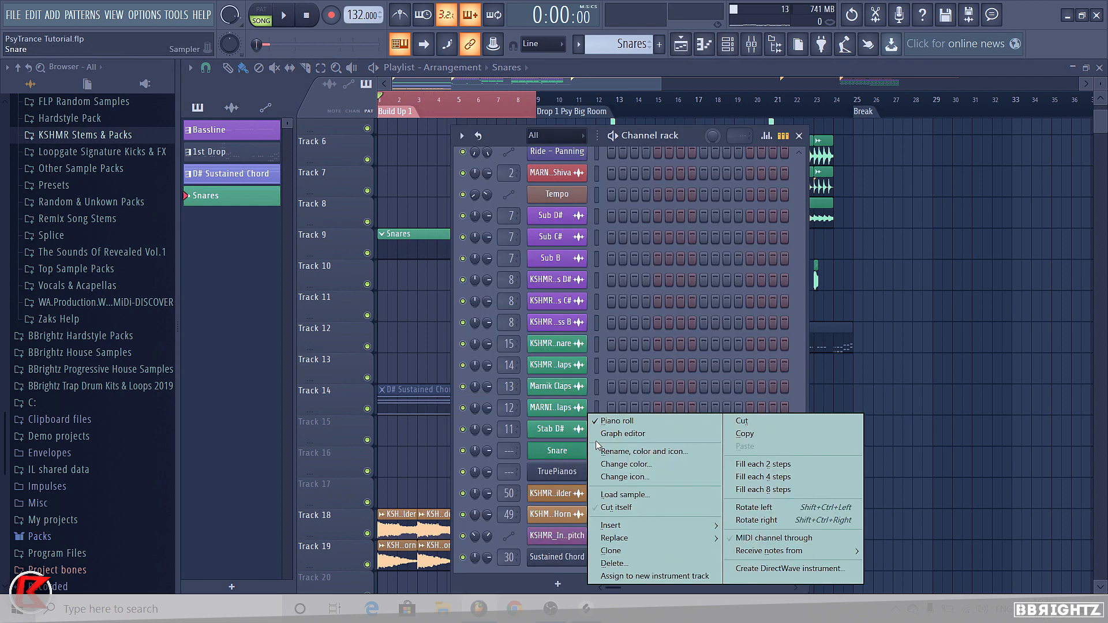
pyautogui.click(596, 423)
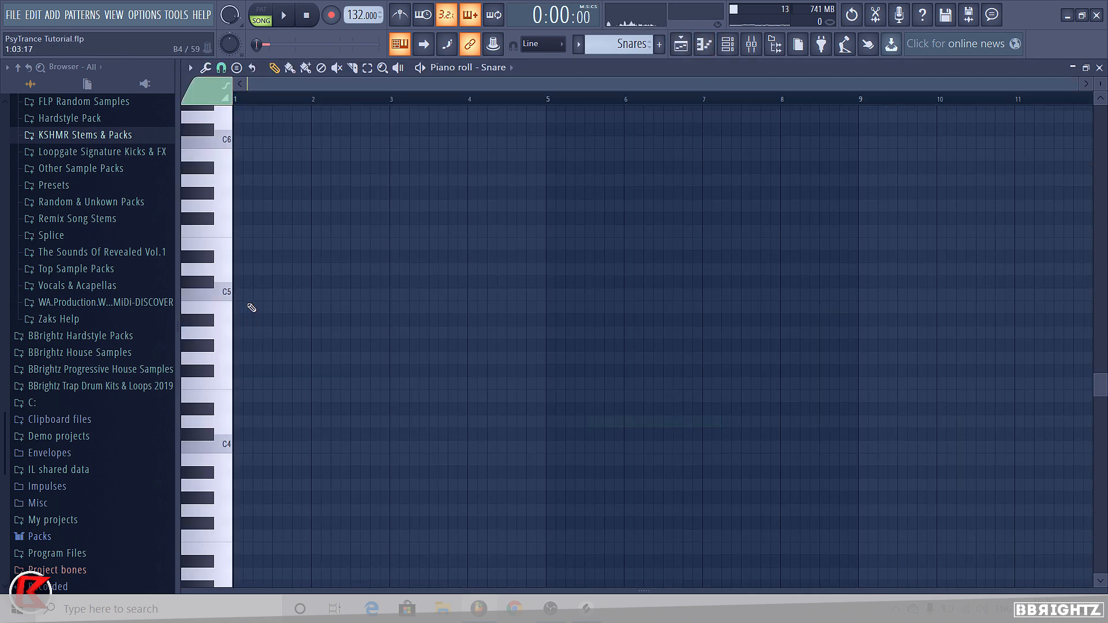
pyautogui.click(267, 291)
pyautogui.scroll(1, 268, 292)
pyautogui.click(252, 293)
pyautogui.rightClick(262, 297)
pyautogui.moveTo(265, 303); pyautogui.dragTo(270, 372)
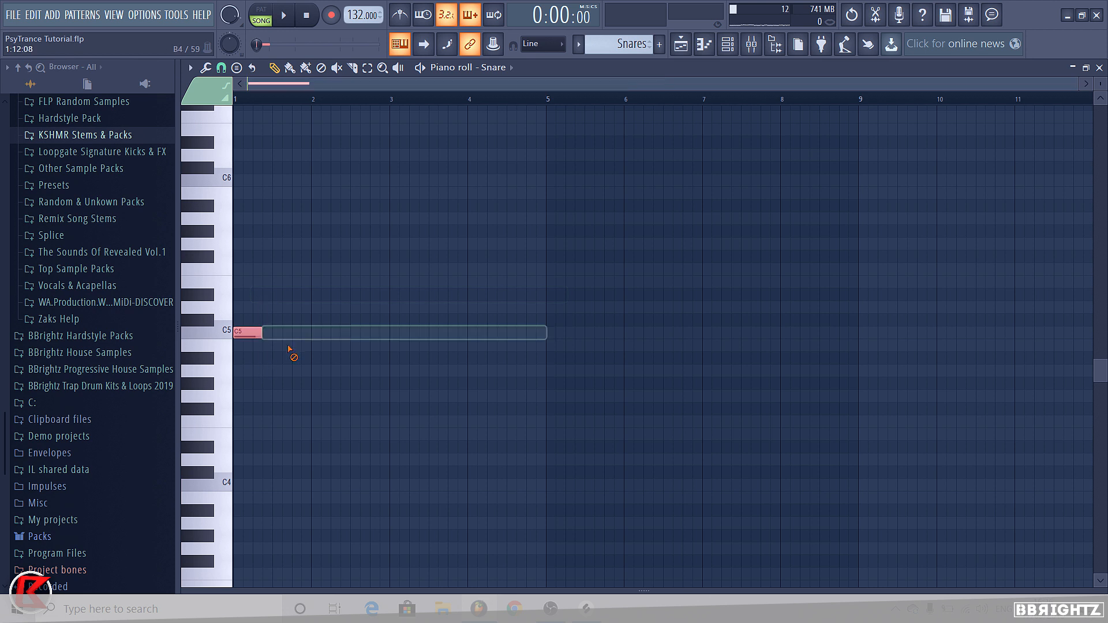
pyautogui.moveTo(262, 335); pyautogui.dragTo(255, 336)
pyautogui.press('space')
pyautogui.click(260, 335)
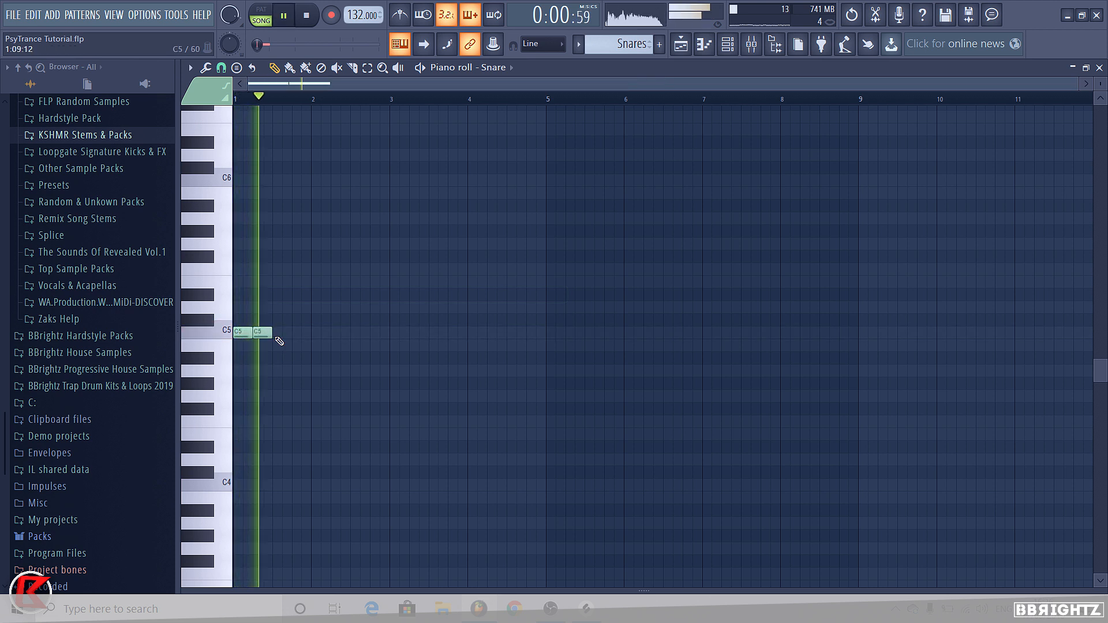
# Step: Repeat the one-beat C5 snare notes through bars 1 to 4, removing the extra duplicates from bar 5 onward
pyautogui.hotkey('ctrl', 'b')
pyautogui.hotkey('ctrl', 'b')
pyautogui.hotkey('ctrl', 'b')
pyautogui.hotkey('ctrl', 'b')
pyautogui.hotkey('ctrl', 'b')
pyautogui.hotkey('ctrl', 'b')
pyautogui.hotkey('ctrl', 'b')
pyautogui.hotkey('ctrl', 'b')
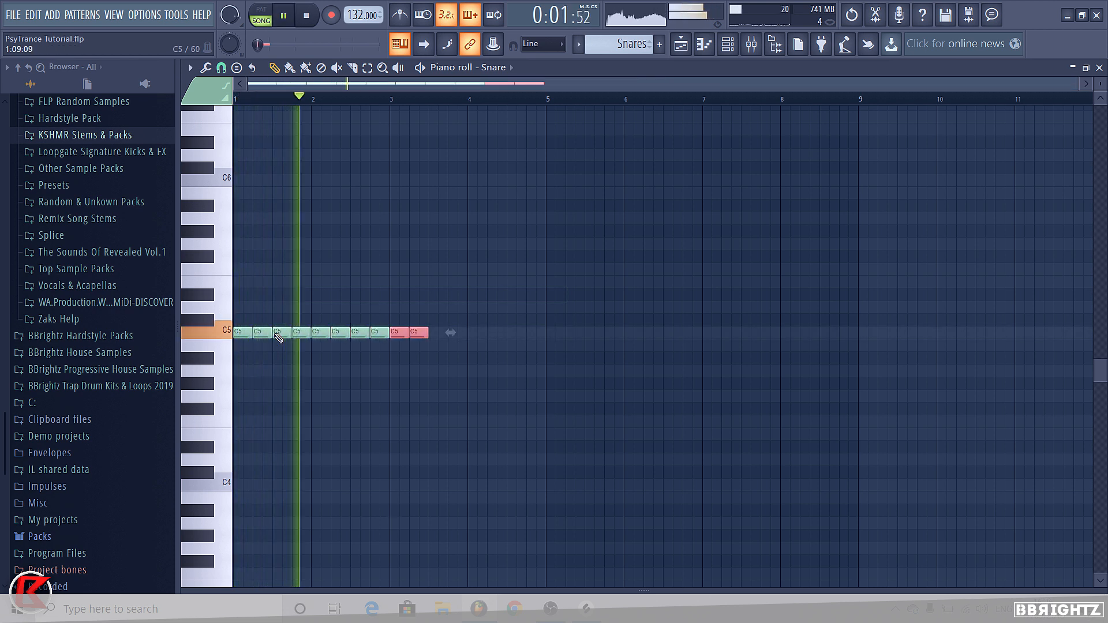
pyautogui.hotkey('ctrl', 'b')
pyautogui.hotkey('ctrl', 'b')
pyautogui.hotkey('ctrl', 'b')
pyautogui.hotkey('ctrl', 'b')
pyautogui.hotkey('ctrl', 'b')
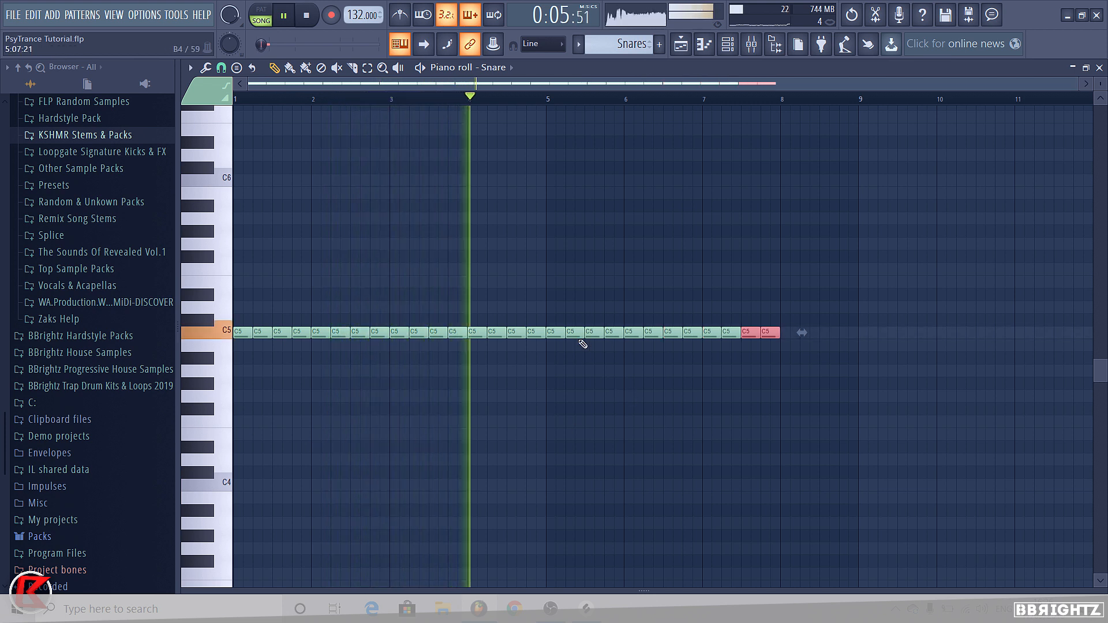
pyautogui.hotkey('ctrl', 'd')
pyautogui.press('space')
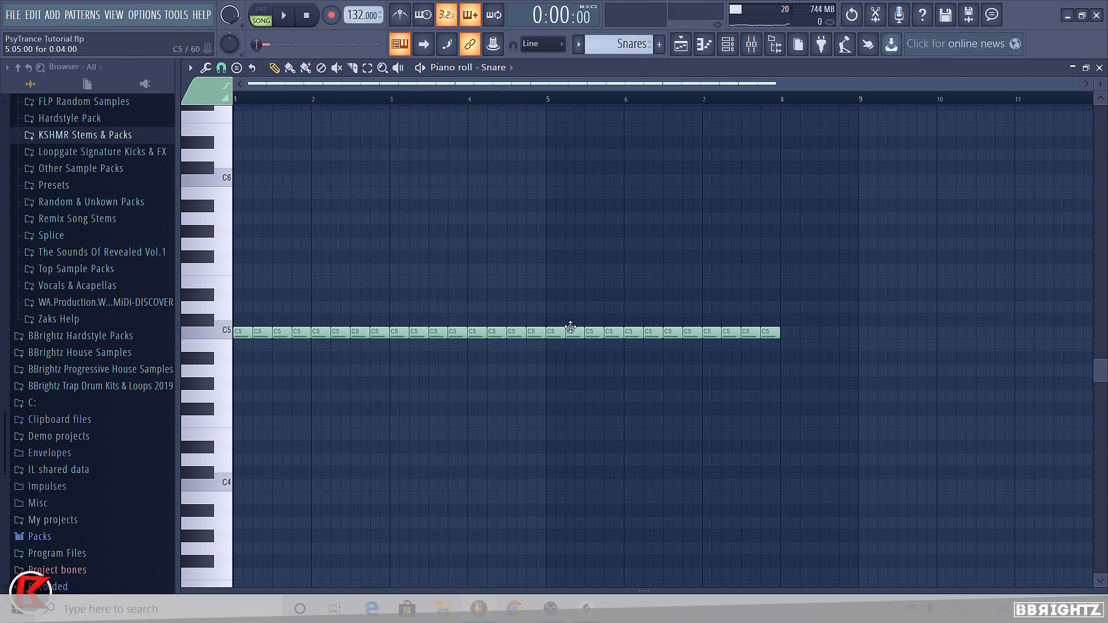
pyautogui.moveTo(563, 335); pyautogui.dragTo(776, 334)
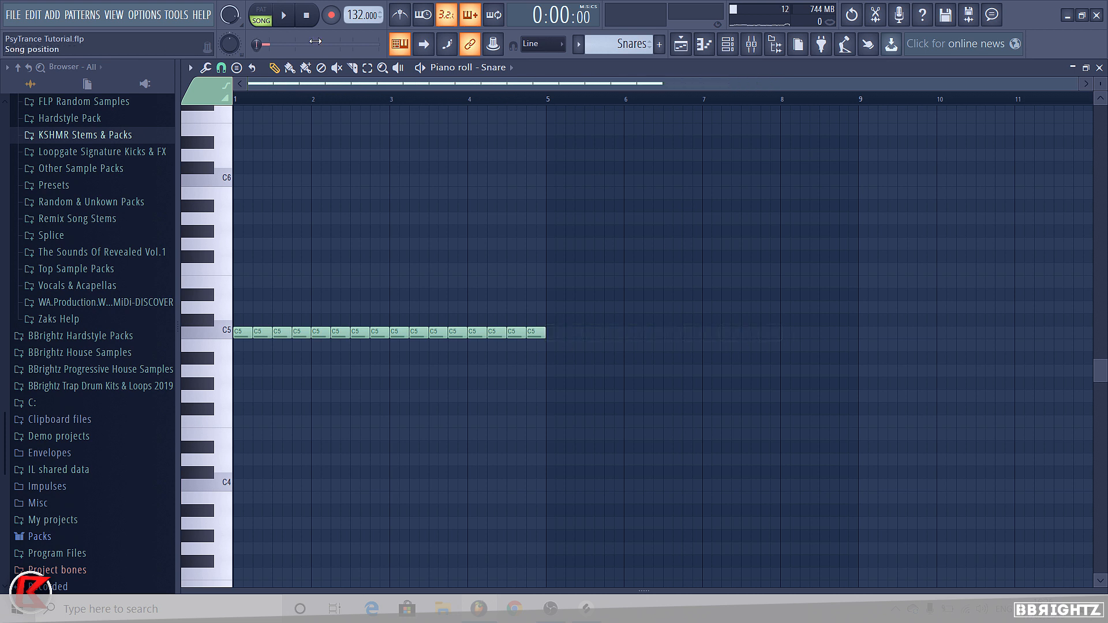
# Step: Set the piano roll's snap to 1/3 beat
pyautogui.click(189, 67)
pyautogui.moveTo(231, 162)
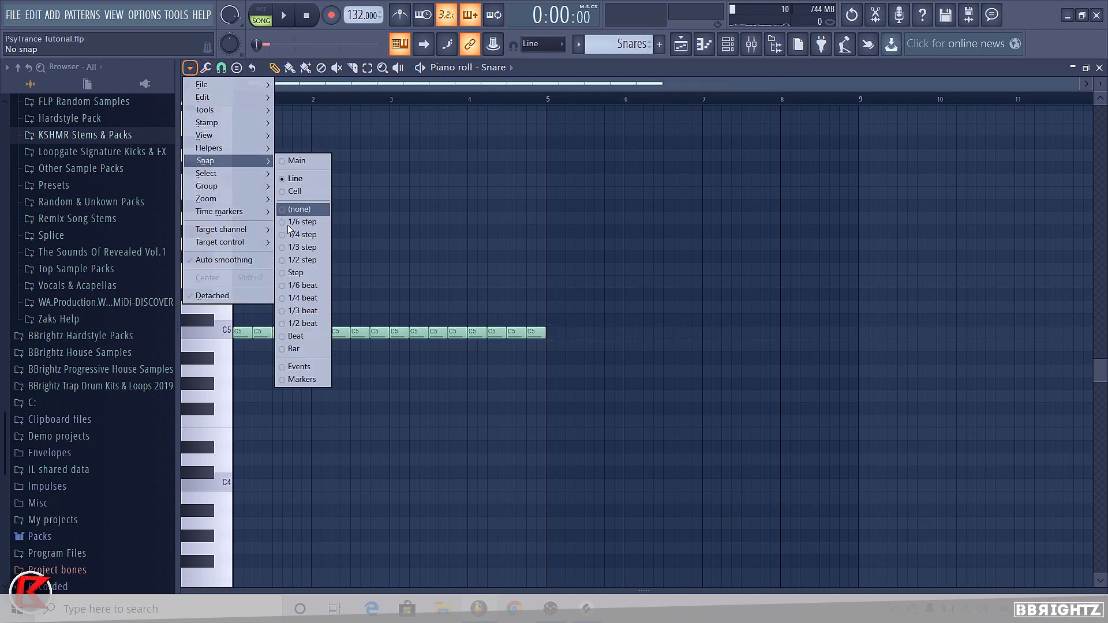
pyautogui.click(295, 261)
pyautogui.scroll(3, 558, 408)
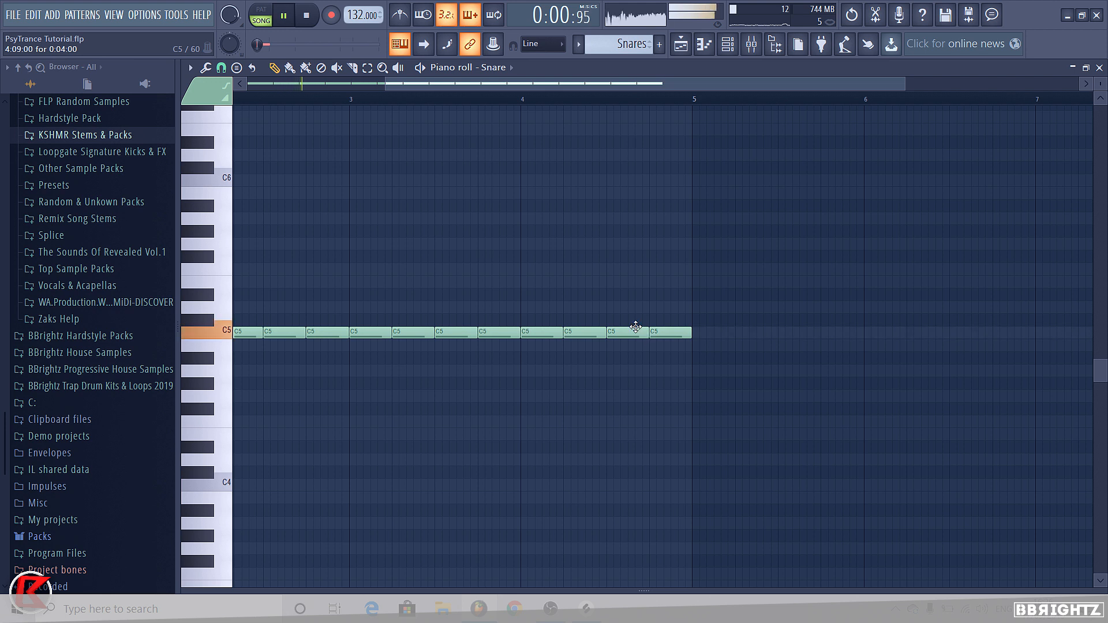
pyautogui.click(190, 68)
pyautogui.moveTo(205, 160)
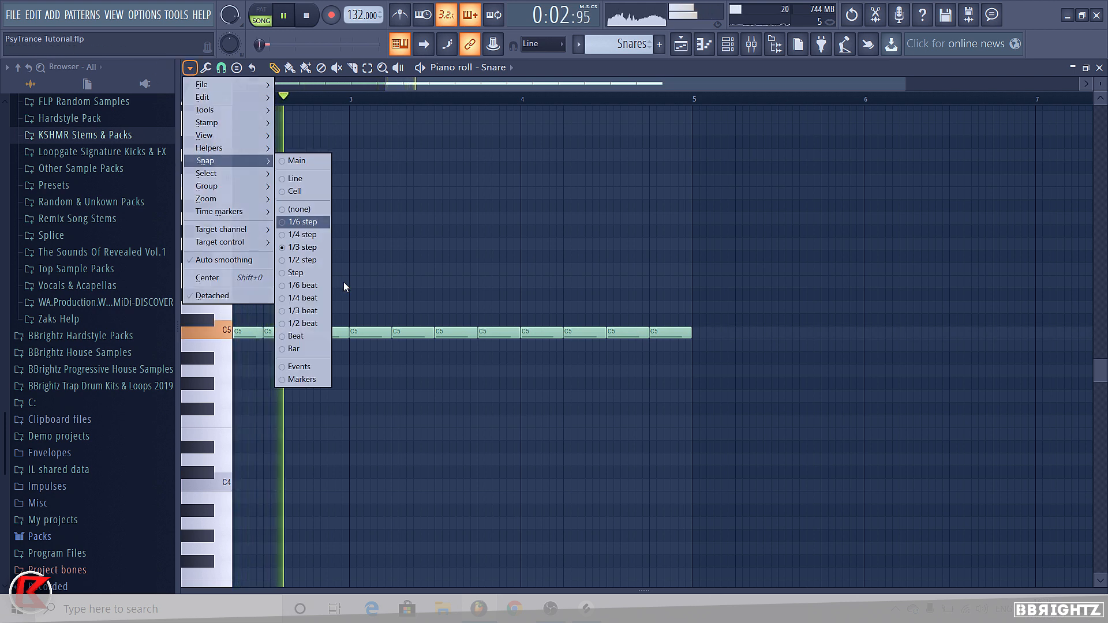
pyautogui.click(306, 310)
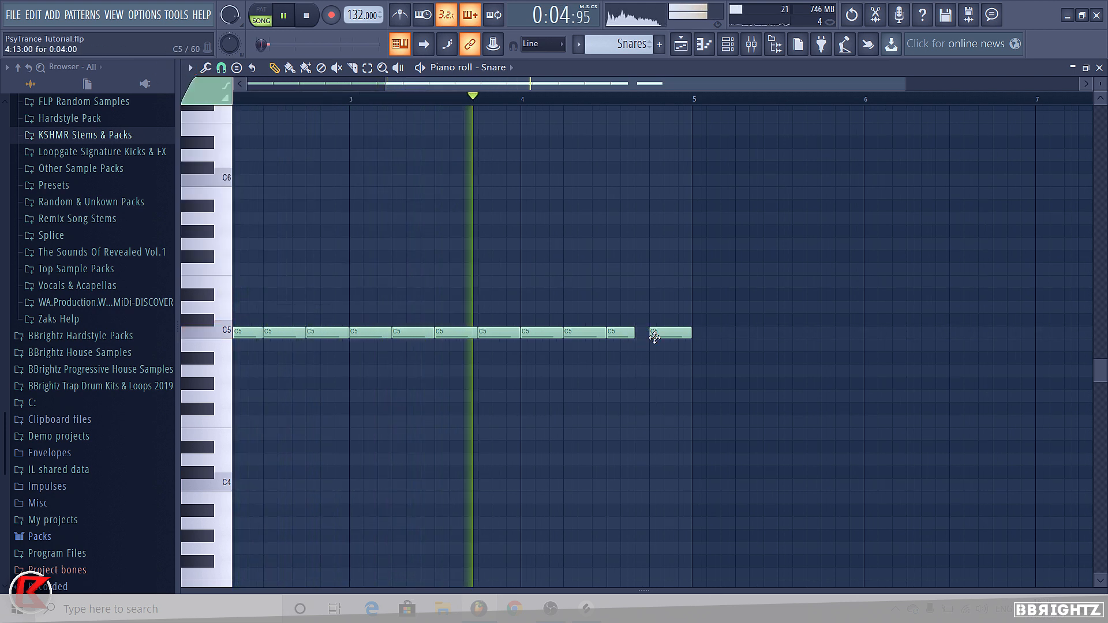
# Step: Shorten and close up the last C5 notes of bar 4 into two 2/3-beat notes followed by two 1/3-beat notes
pyautogui.moveTo(664, 338); pyautogui.dragTo(649, 338)
pyautogui.press('space')
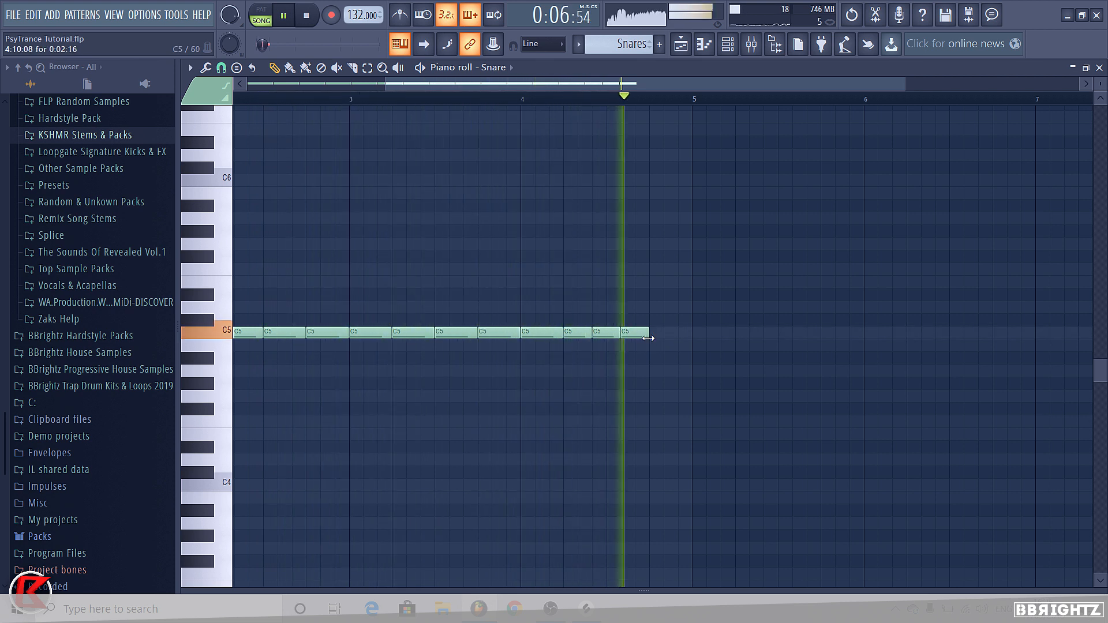
pyautogui.press('space')
pyautogui.moveTo(648, 333); pyautogui.dragTo(635, 337)
pyautogui.scroll(-2, 660, 123)
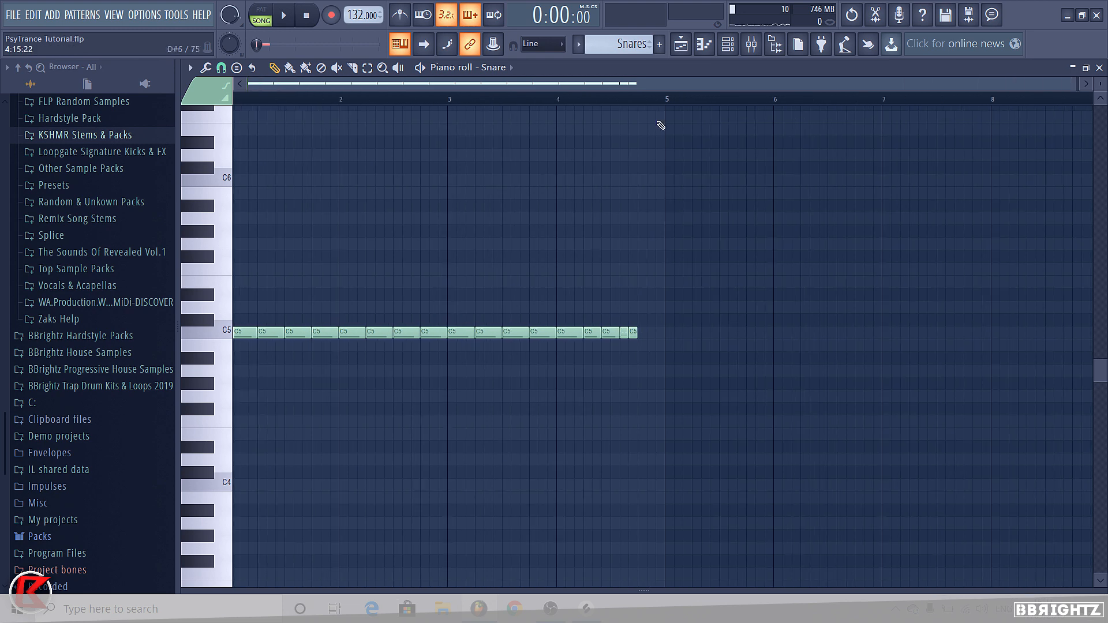
# Step: Place a KSHMR Big Snare clip above Track 6 in the last beat of bar 4 and play the build-up from bar 4
pyautogui.click(681, 43)
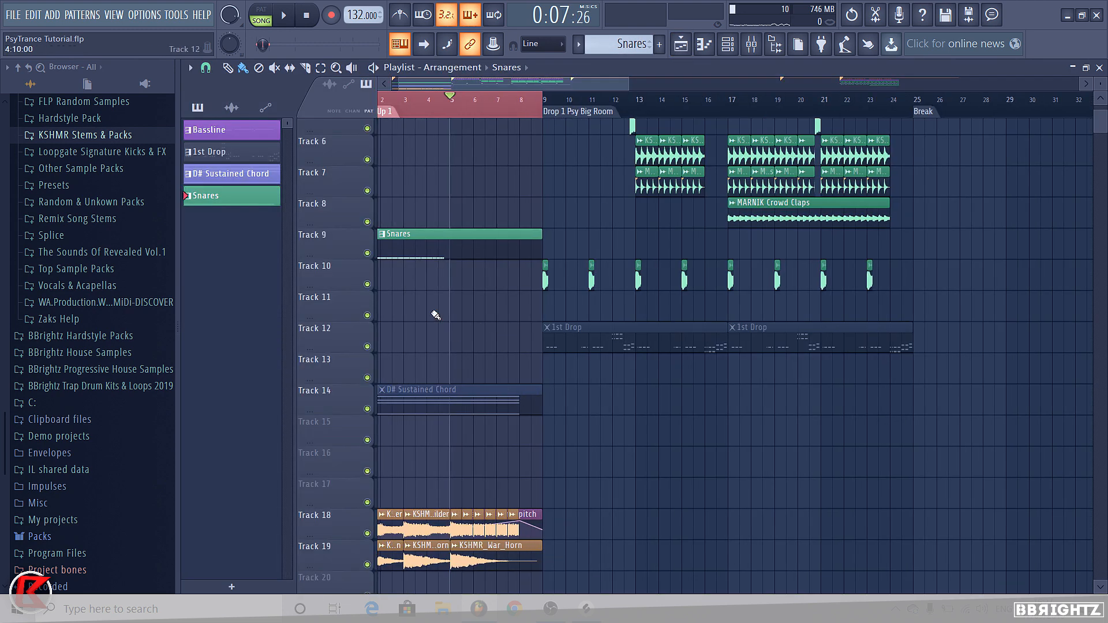
pyautogui.scroll(-2, 644, 300)
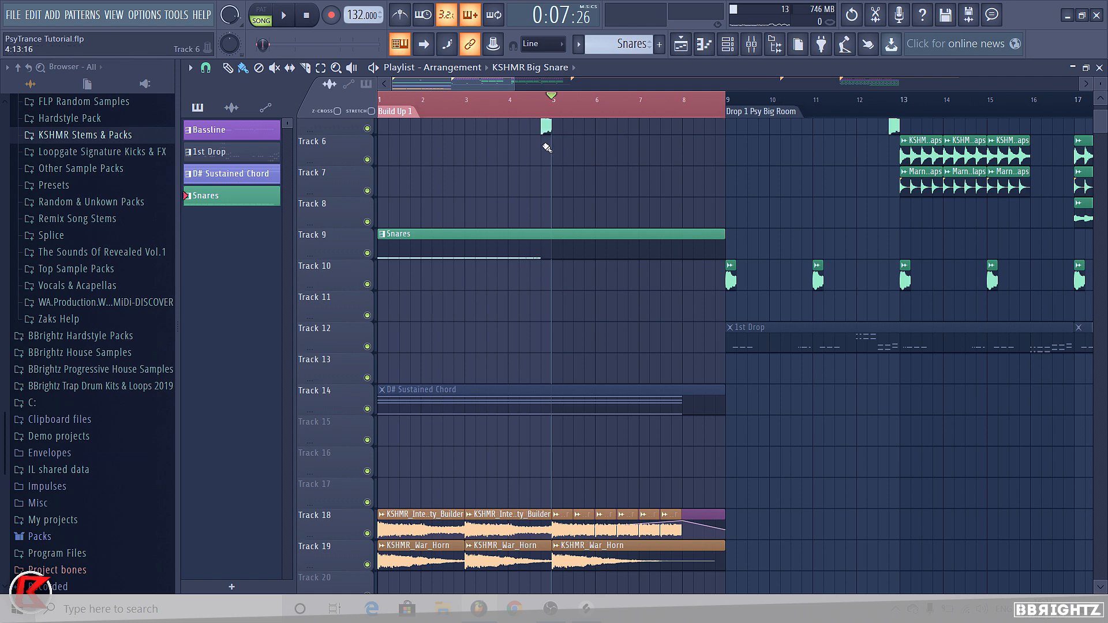
pyautogui.click(508, 100)
pyautogui.press('space')
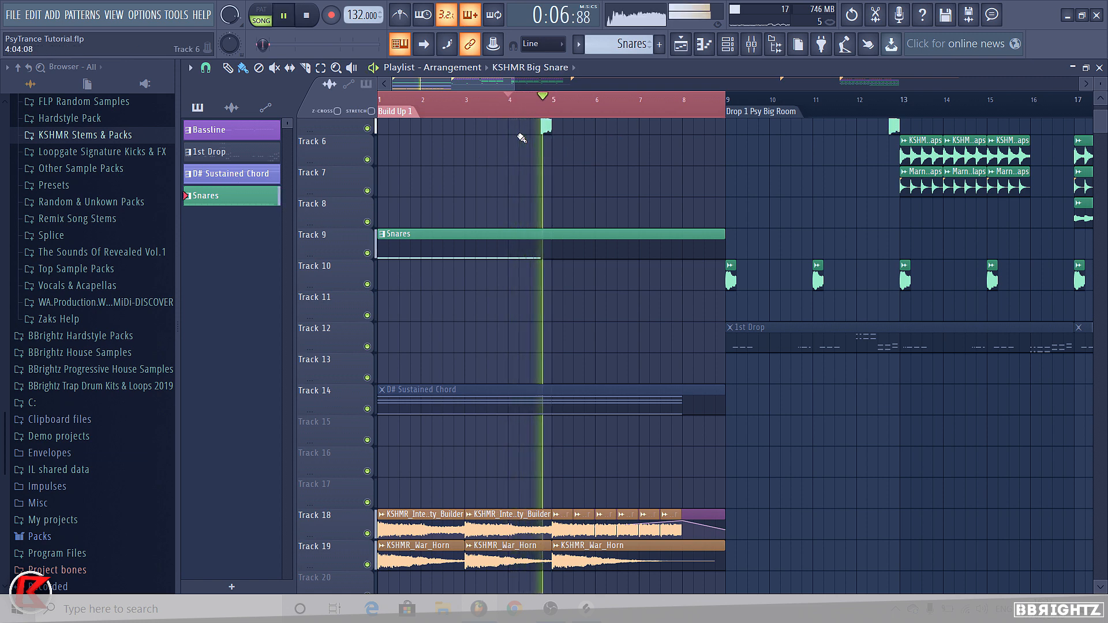
pyautogui.press('space')
# Step: In the Snares pattern, add three consecutive 1/3-beat C5 notes at the start of bar 5
pyautogui.doubleClick(525, 248)
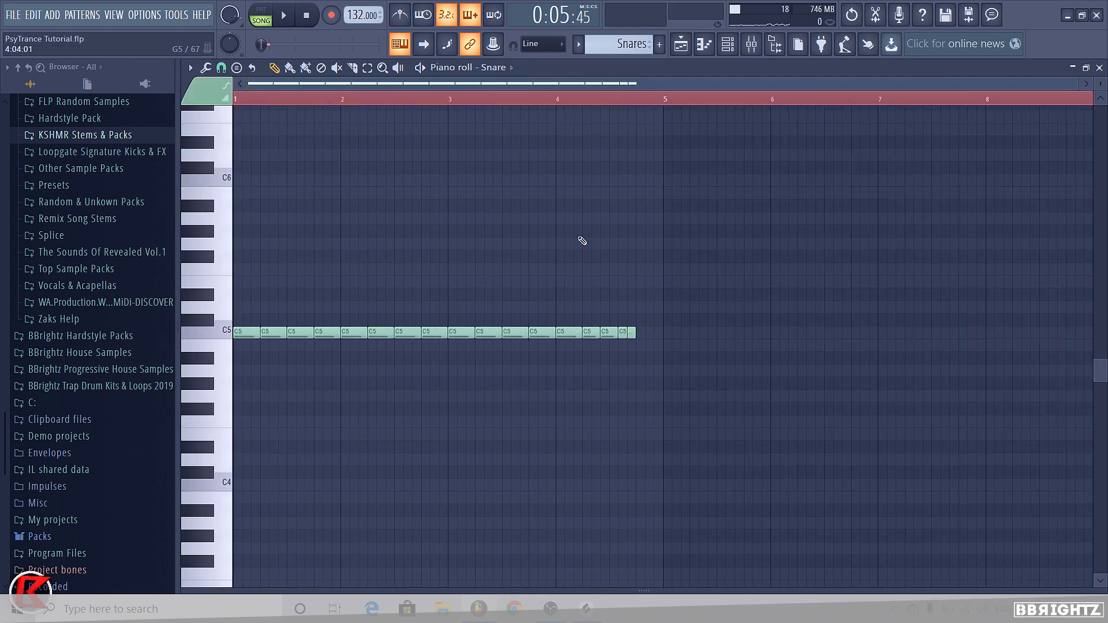
pyautogui.click(664, 332)
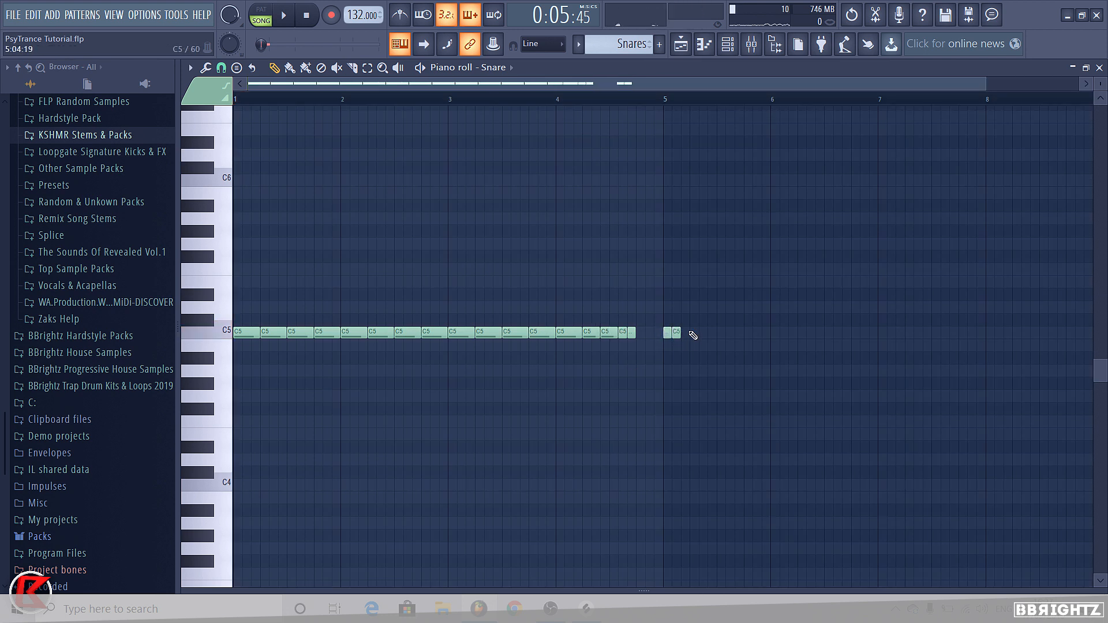
pyautogui.moveTo(687, 333); pyautogui.dragTo(645, 332)
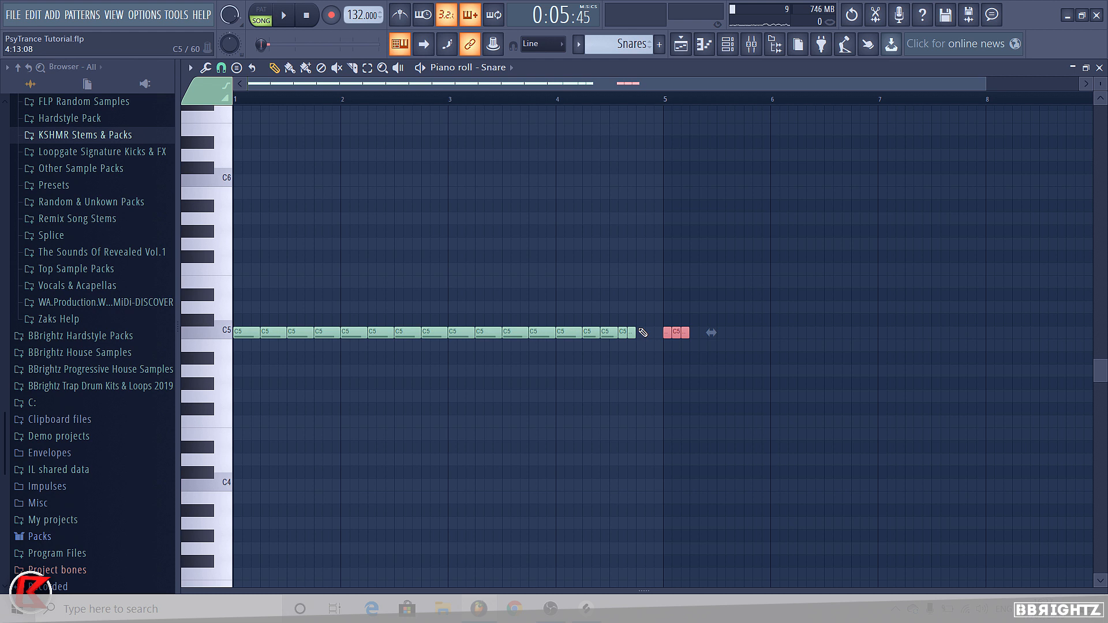
# Step: Repeat the group of three 1/3-beat C5 notes from bar 5 up to bar 8
pyautogui.hotkey('ctrl', 'b')
pyautogui.hotkey('ctrl', 'b')
pyautogui.hotkey('ctrl', 'b')
pyautogui.hotkey('ctrl', 'b')
pyautogui.hotkey('ctrl', 'b')
pyautogui.hotkey('ctrl', 'b')
pyautogui.hotkey('ctrl', 'b')
pyautogui.hotkey('ctrl', 'b')
pyautogui.hotkey('ctrl', 'b')
pyautogui.hotkey('ctrl', 'b')
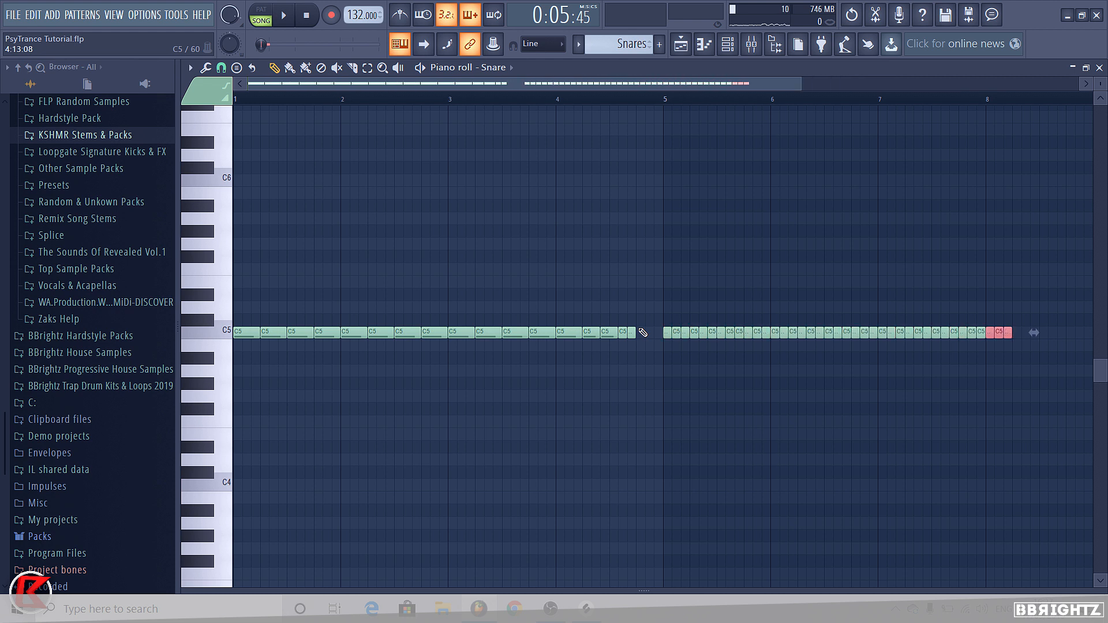
# Step: Halve the length of bar 7's C5 notes, fill the gaps with duplicates and play back the faster roll
pyautogui.moveTo(998, 376); pyautogui.dragTo(885, 321)
pyautogui.scroll(10, 987, 345)
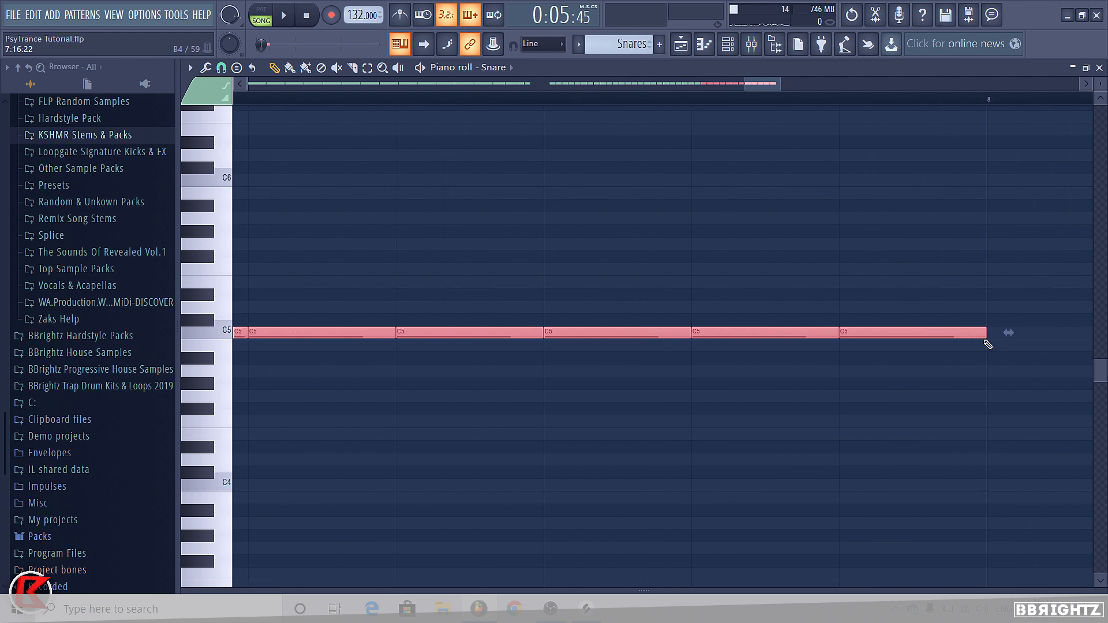
pyautogui.moveTo(986, 338); pyautogui.dragTo(925, 342)
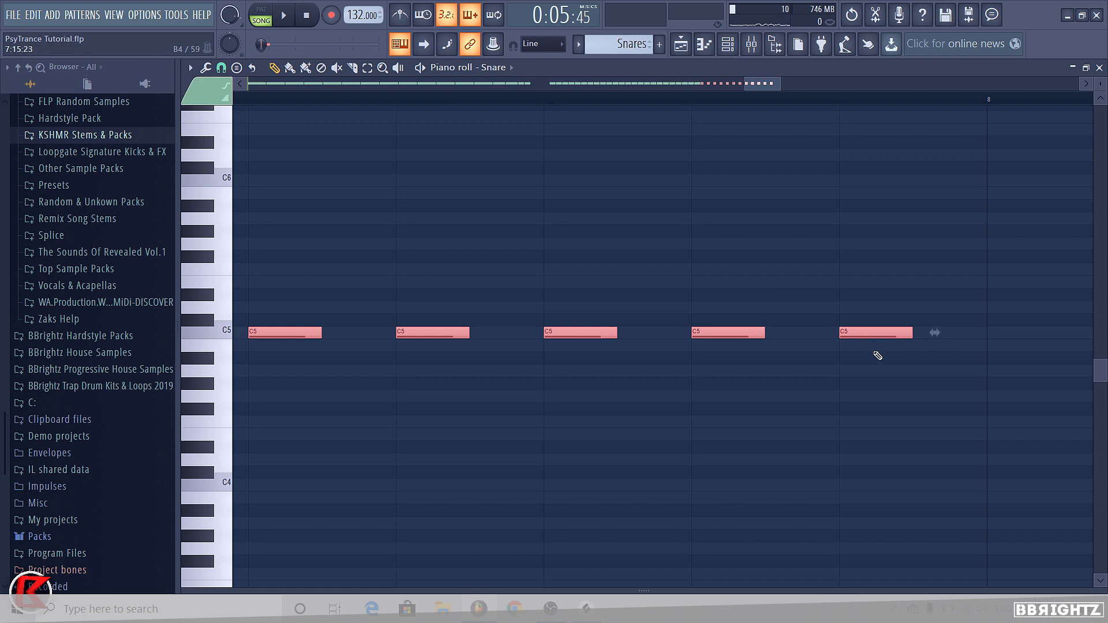
pyautogui.hotkey('ctrl', 'b')
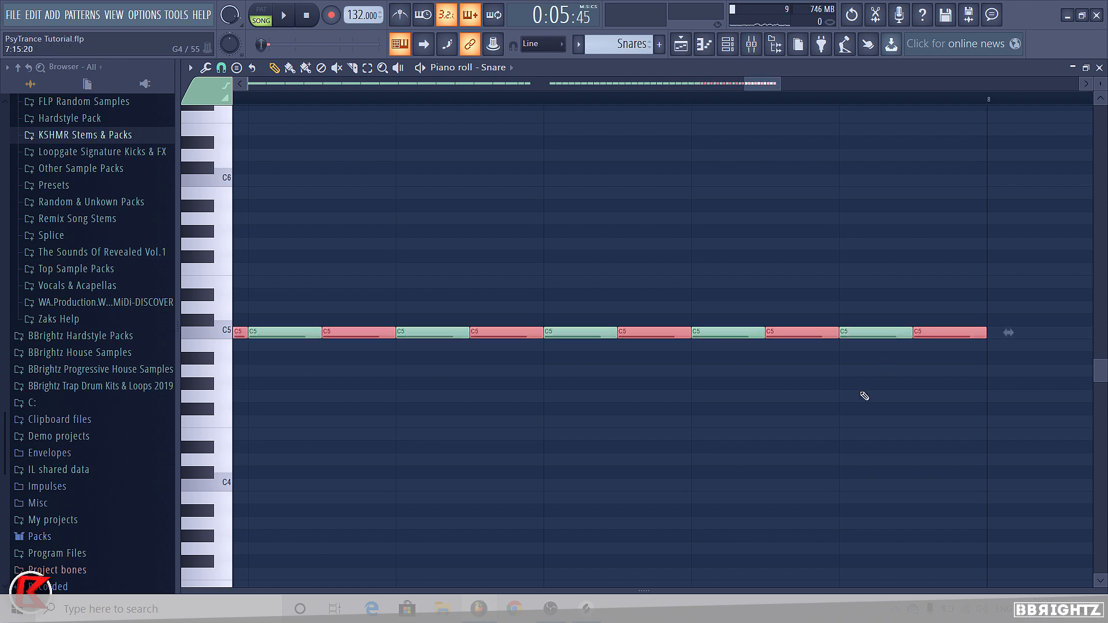
pyautogui.scroll(-6, 864, 396)
pyautogui.press('space')
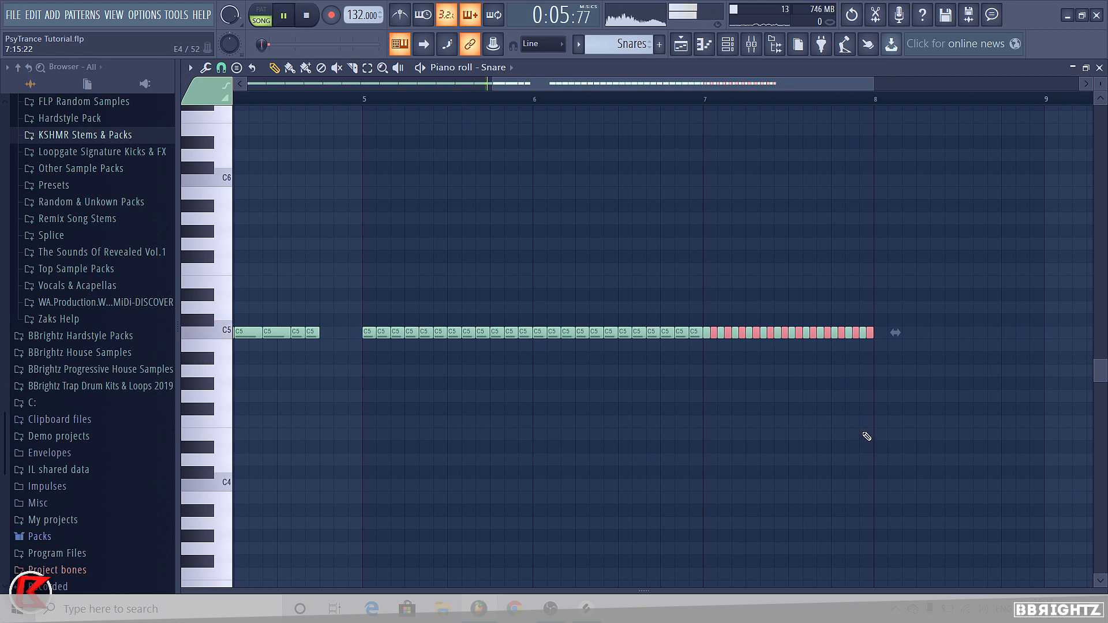
pyautogui.scroll(-4, 877, 456)
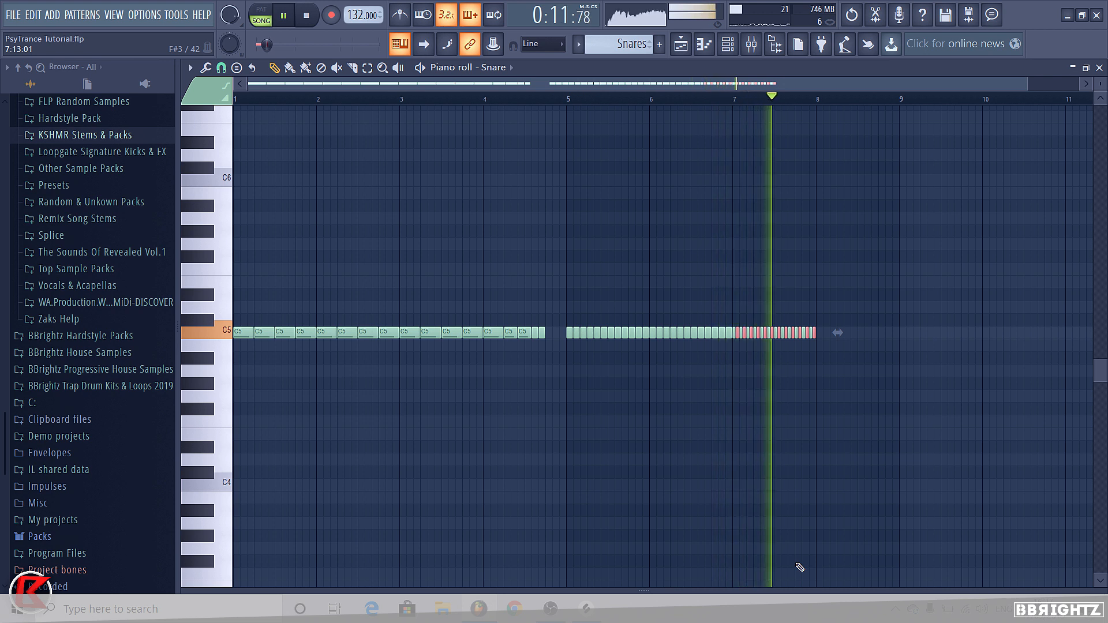
pyautogui.press('space')
# Step: Apply a channel option to the Snare channel and play back the roll again
pyautogui.press('F6')
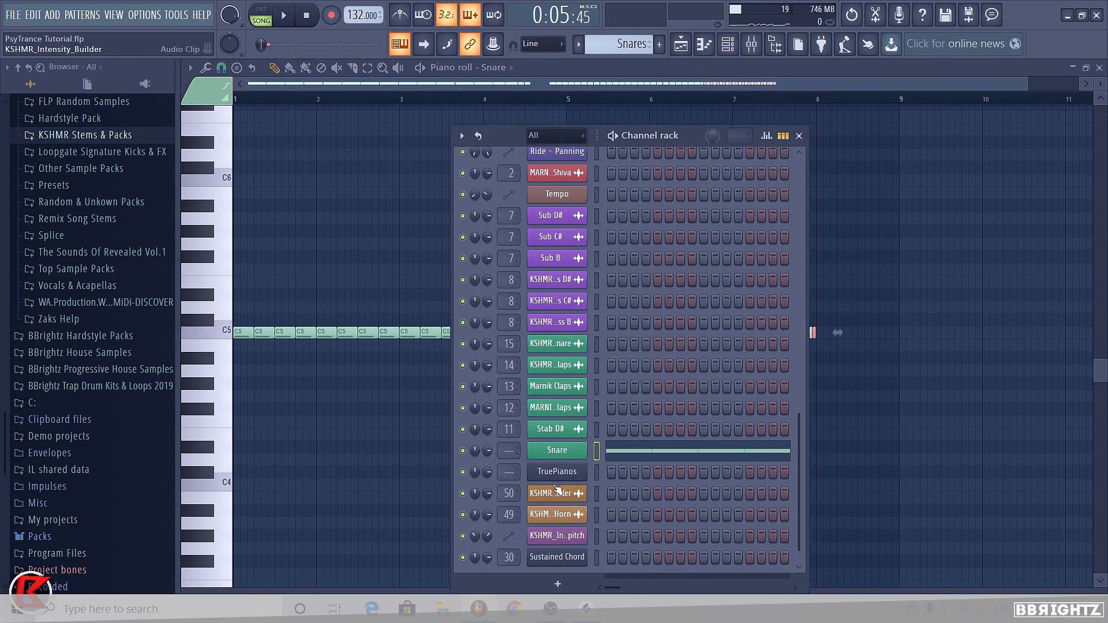
pyautogui.rightClick(557, 450)
pyautogui.click(612, 507)
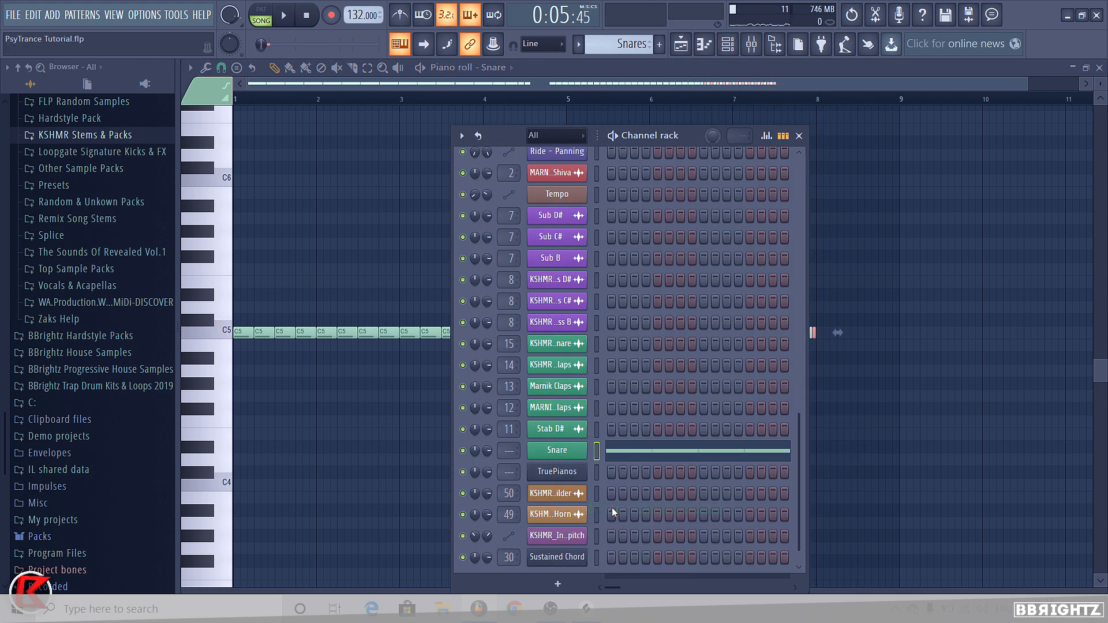
pyautogui.press('F6')
pyautogui.press('space')
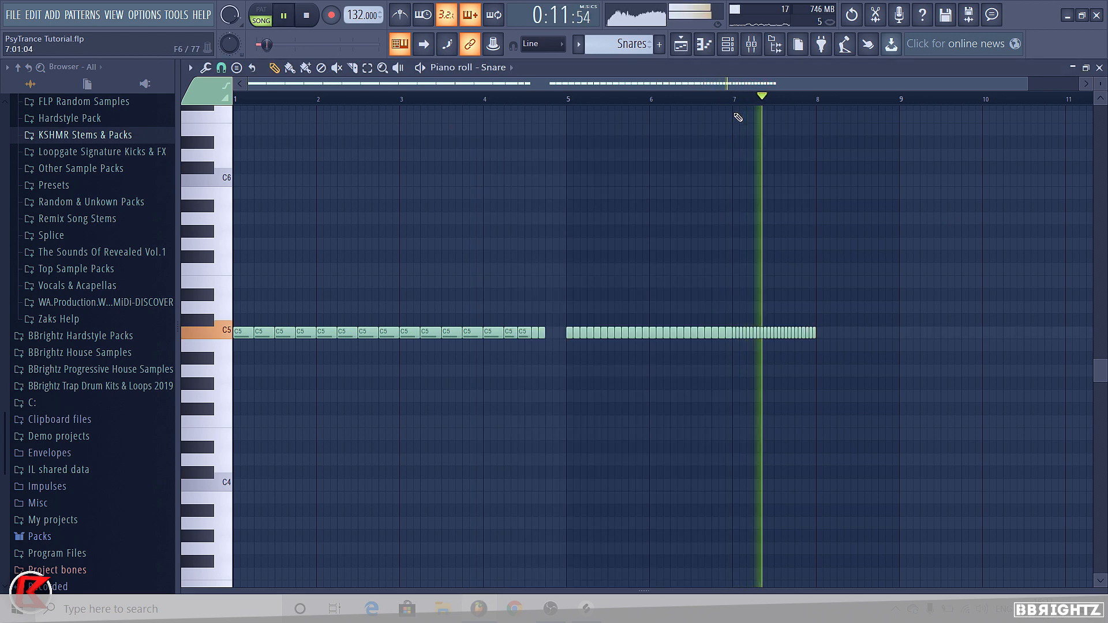
pyautogui.press('space')
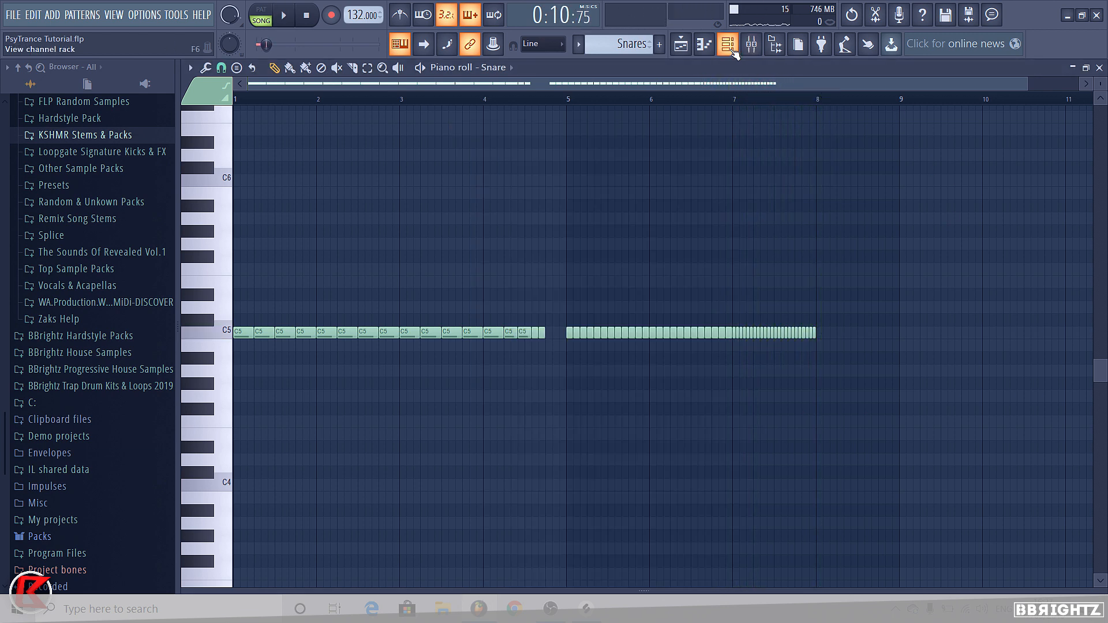
# Step: Return to the playlist and solo Track 9 with the Snares clip
pyautogui.click(728, 45)
pyautogui.press('F5')
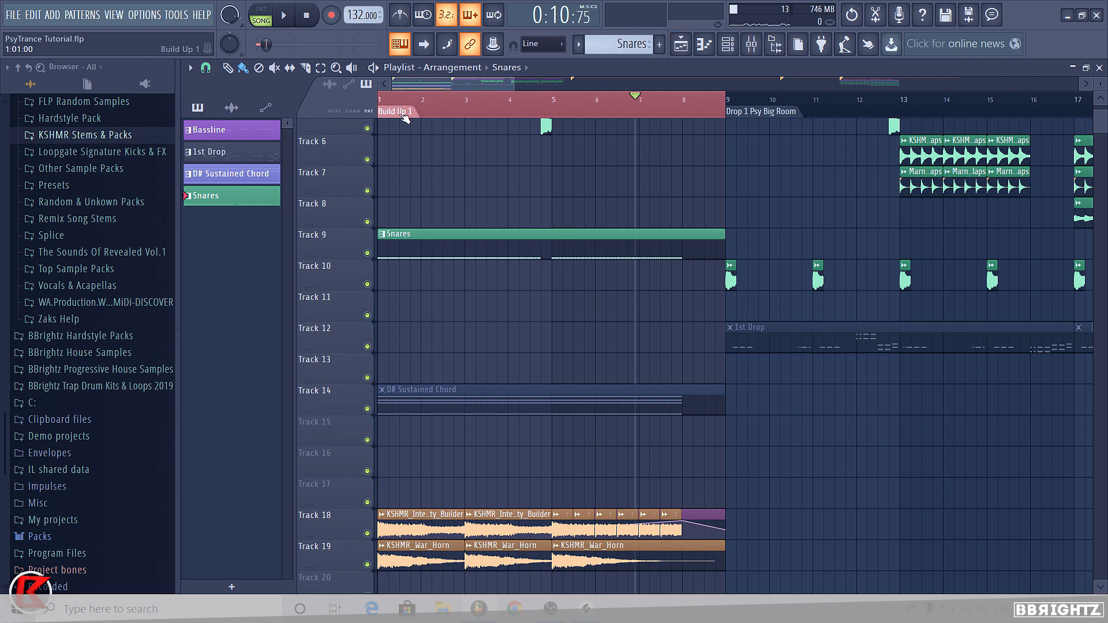
pyautogui.rightClick(367, 252)
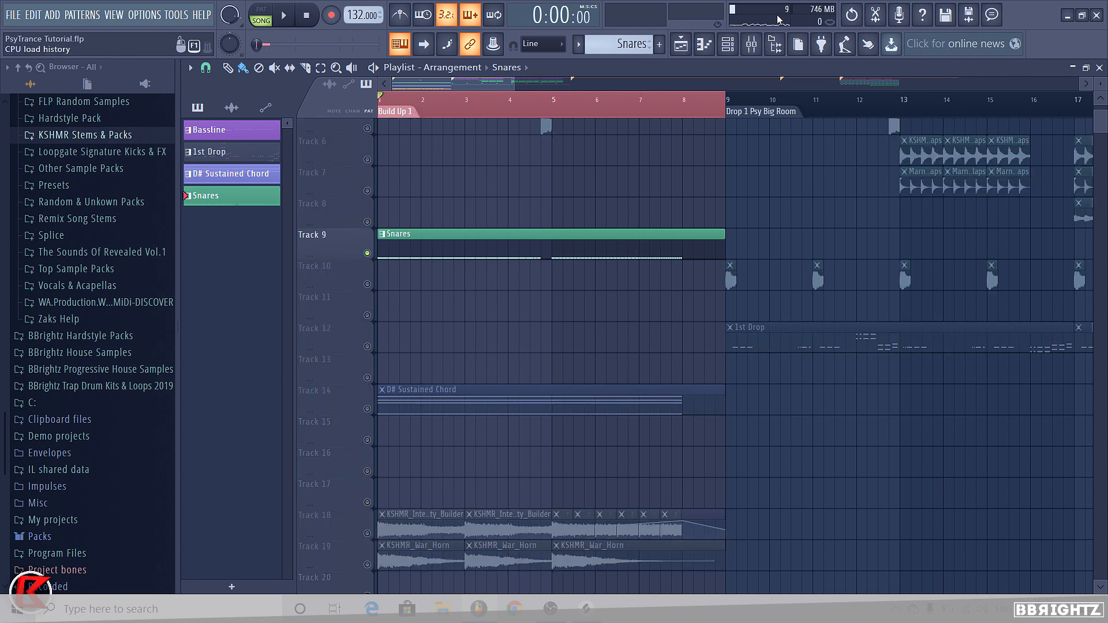
# Step: Set the Snare channel's pitch range to 12 semitones and its time stretching mode to Stretch
pyautogui.click(728, 45)
pyautogui.click(551, 452)
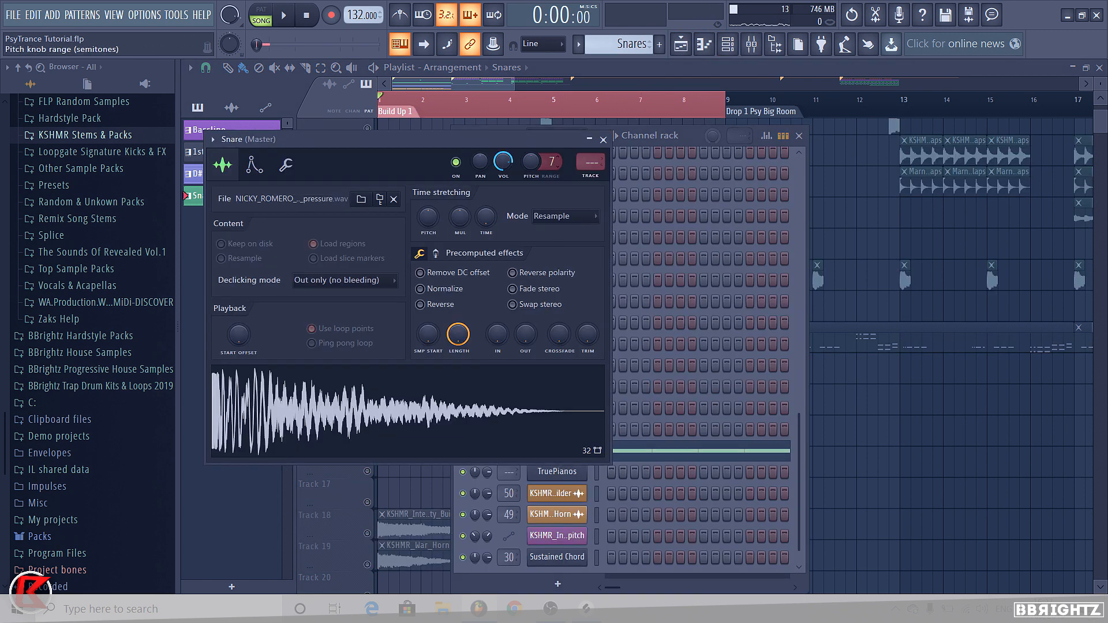
pyautogui.click(552, 216)
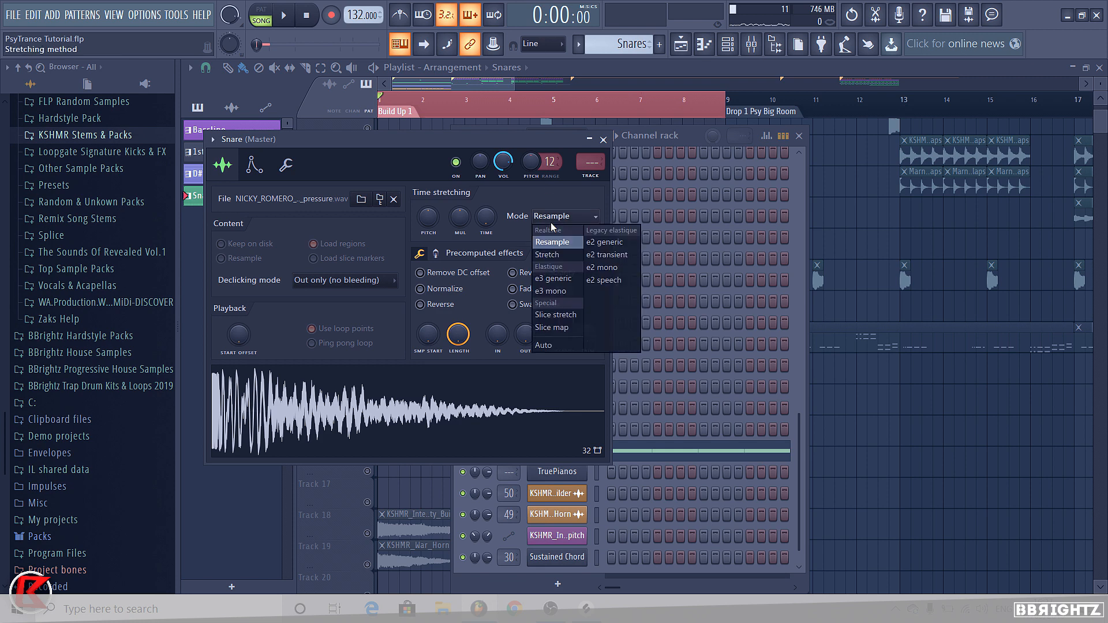
pyautogui.click(549, 255)
pyautogui.rightClick(526, 165)
pyautogui.click(577, 245)
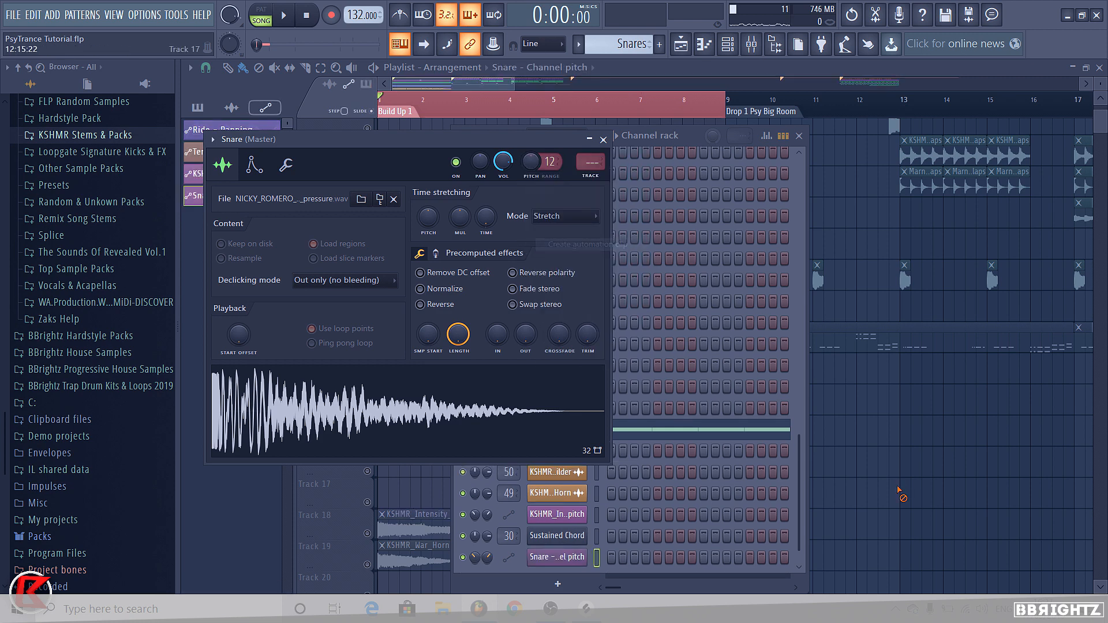
pyautogui.rightClick(899, 490)
pyautogui.rightClick(728, 156)
# Step: Shape the snare pitch automation to rise from bar 5 to bar 8 and fall back by bar 9, moving the clip to Track 9
pyautogui.click(733, 154)
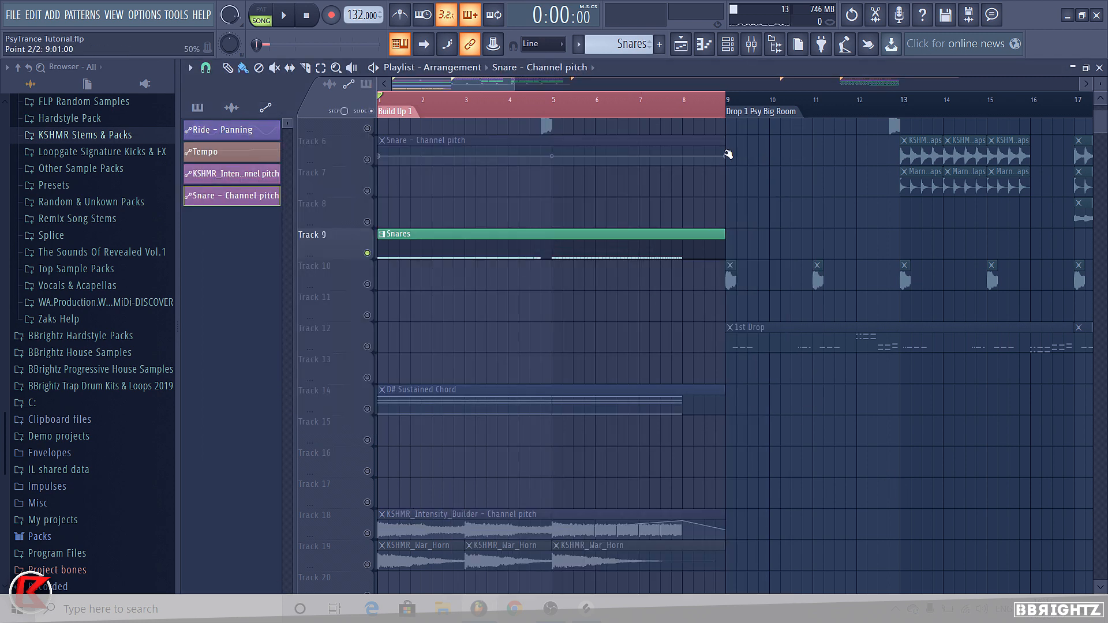
pyautogui.rightClick(726, 155)
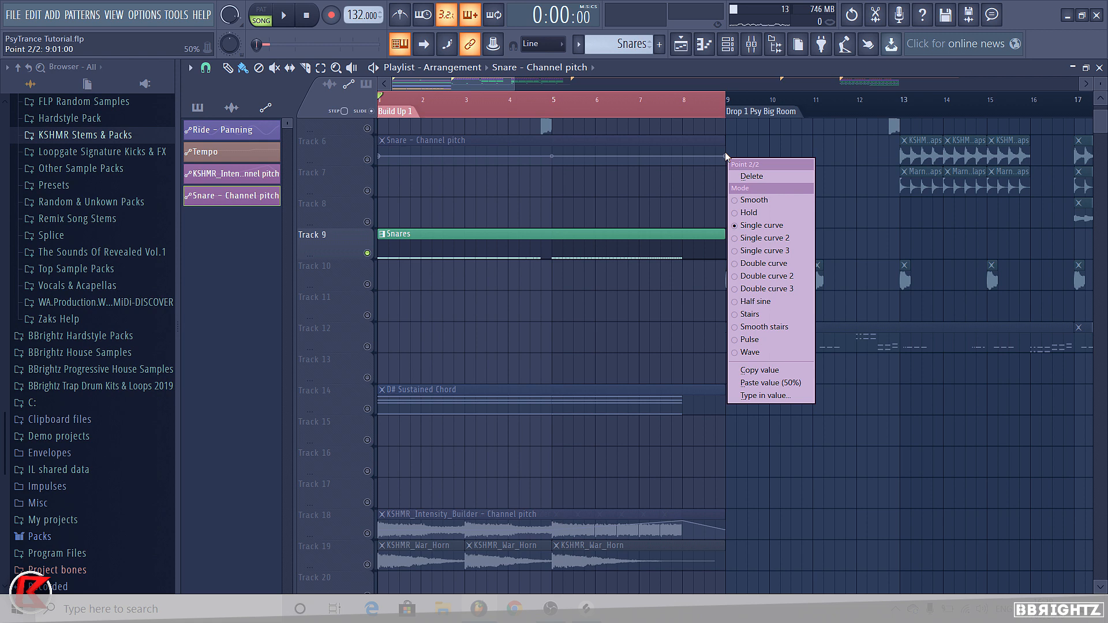
pyautogui.click(708, 202)
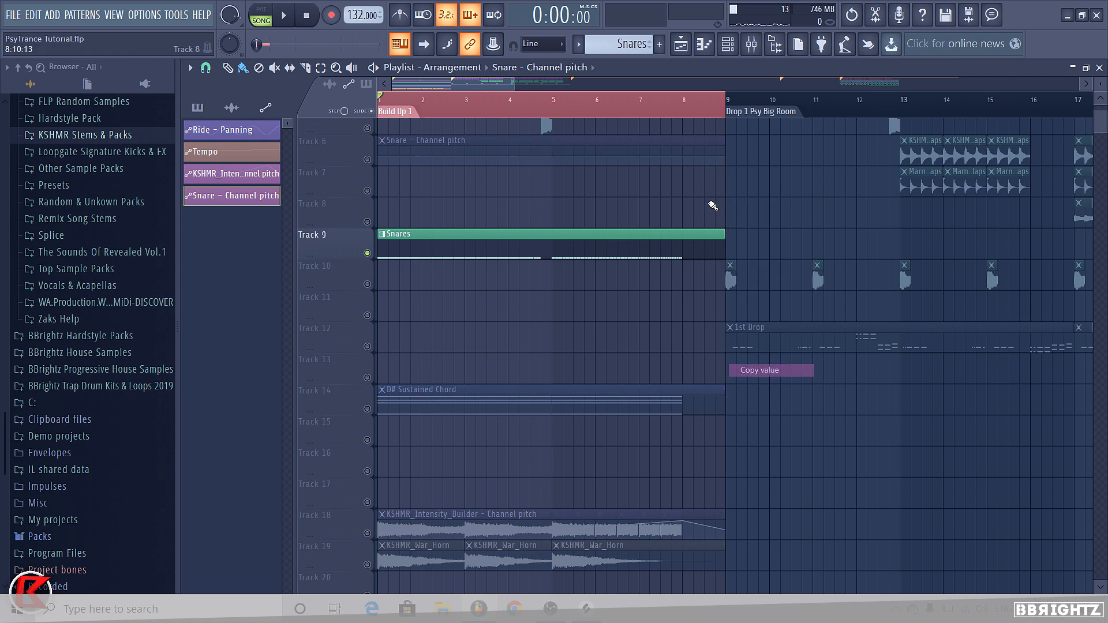
pyautogui.rightClick(553, 164)
pyautogui.press('p')
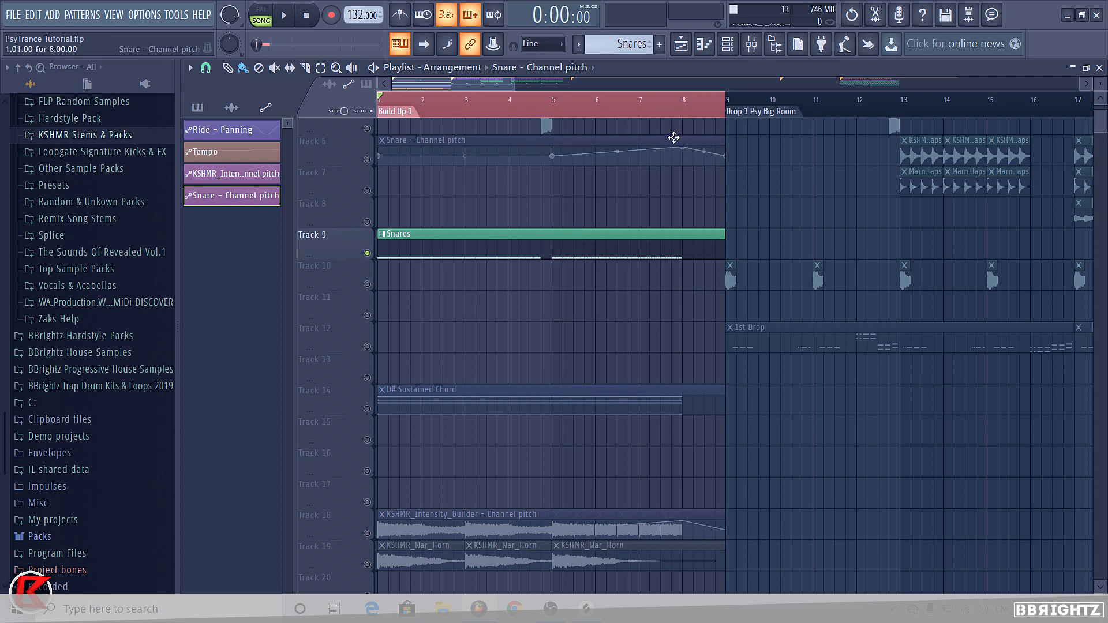
pyautogui.moveTo(674, 137); pyautogui.dragTo(671, 231)
# Step: Play the soloed snares and prepare mixer insert 22 for routing the Snare channel
pyautogui.press('space')
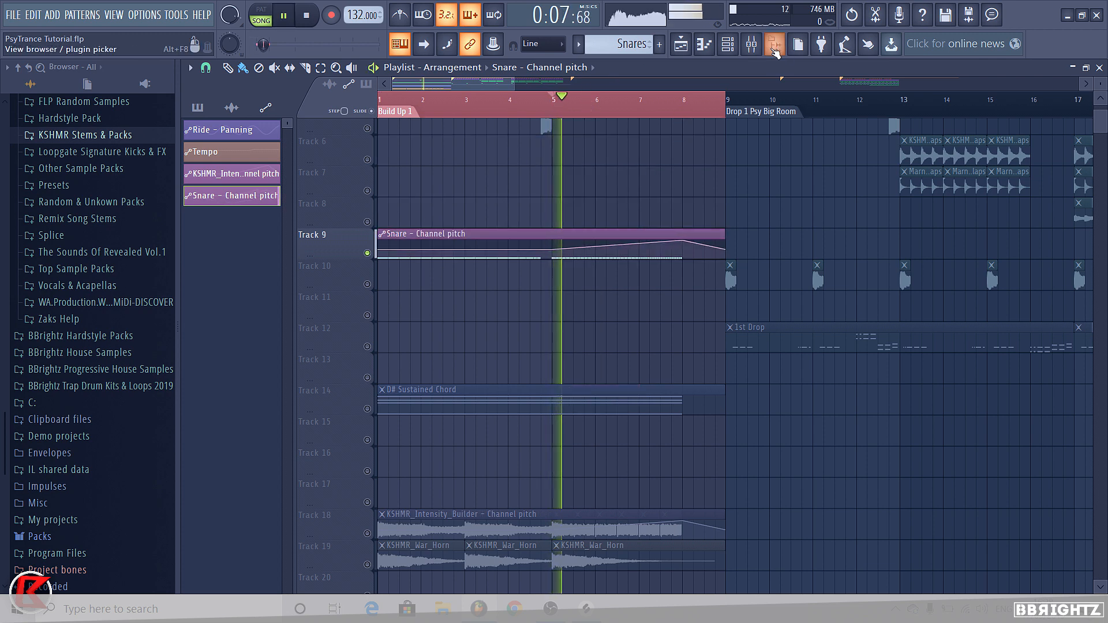
pyautogui.press('F9')
pyautogui.click(530, 223)
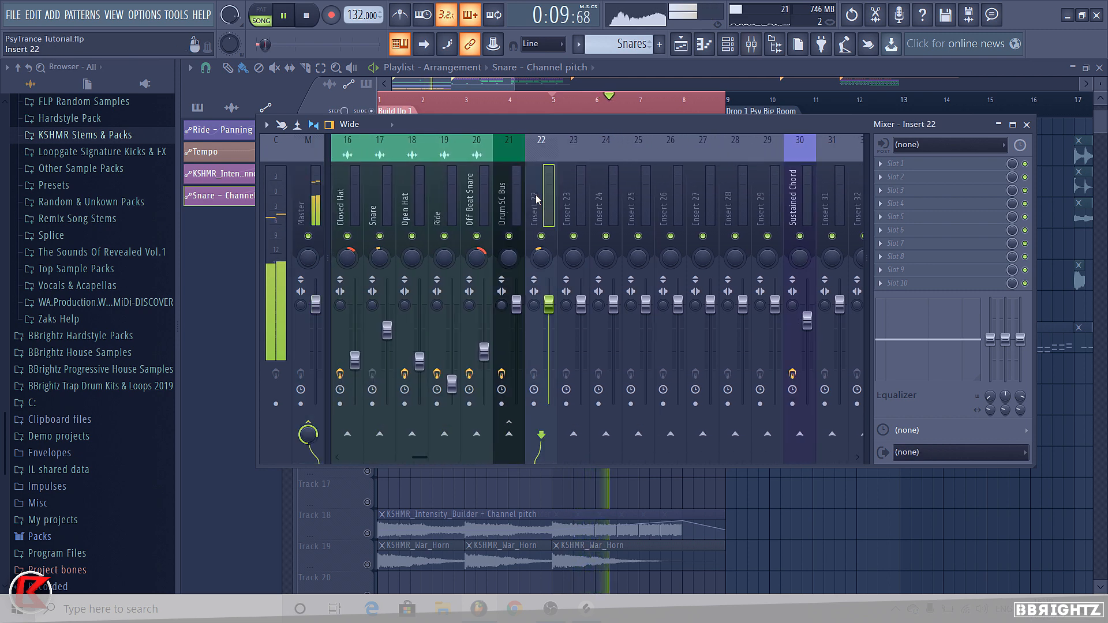
pyautogui.click(728, 44)
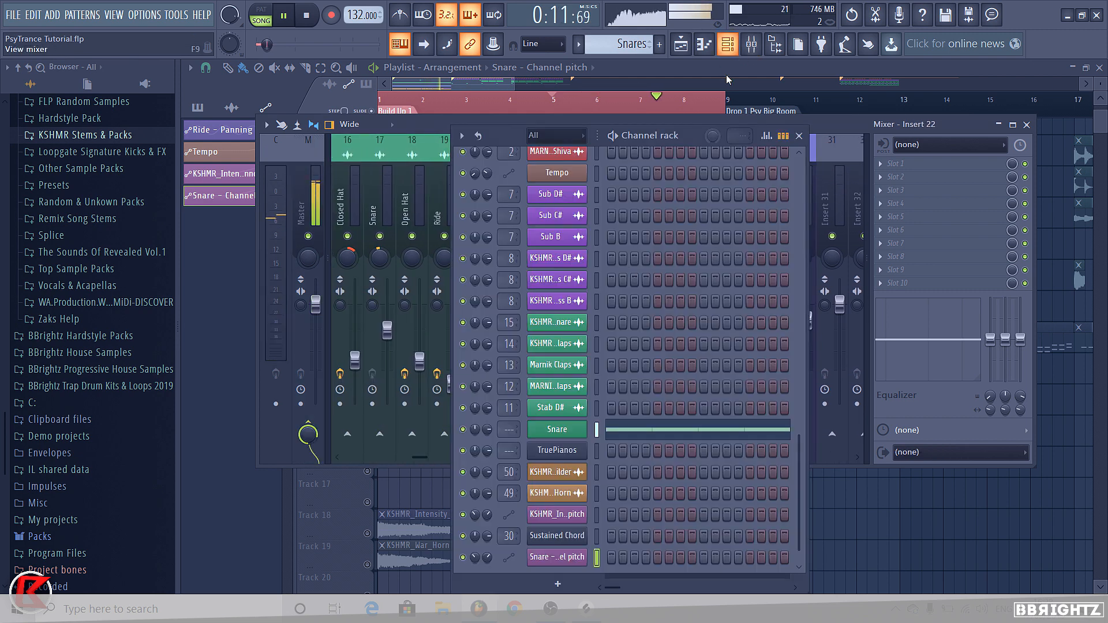
pyautogui.click(876, 125)
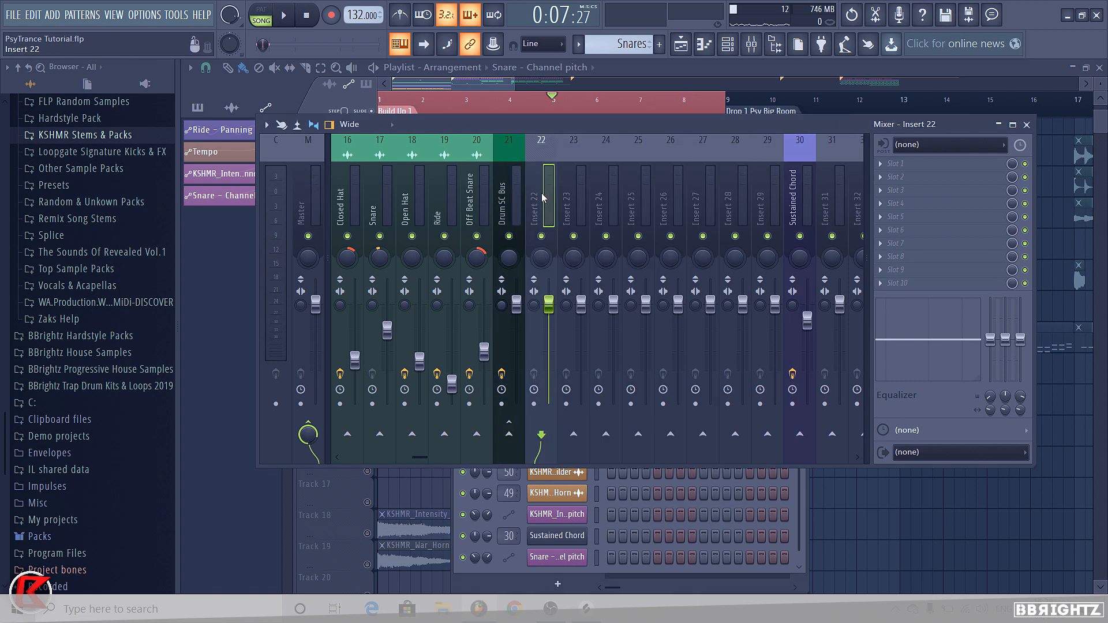
# Step: Load Fruity Parametric EQ 2 in Slot 1 of the Snare insert and cut the low frequencies
pyautogui.click(894, 177)
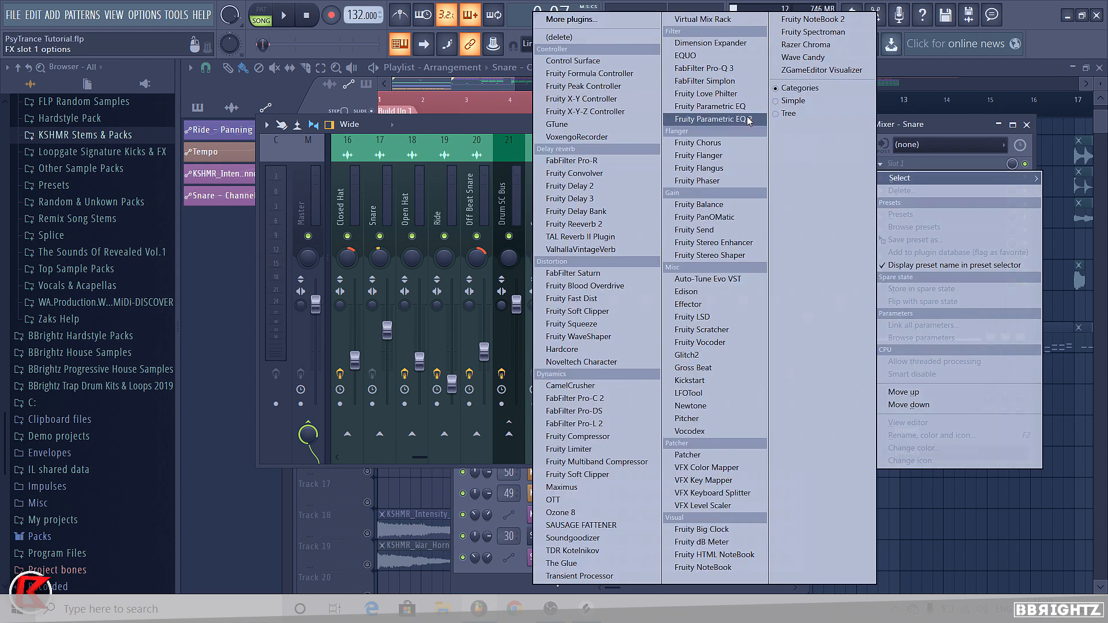
pyautogui.click(696, 197)
pyautogui.click(668, 196)
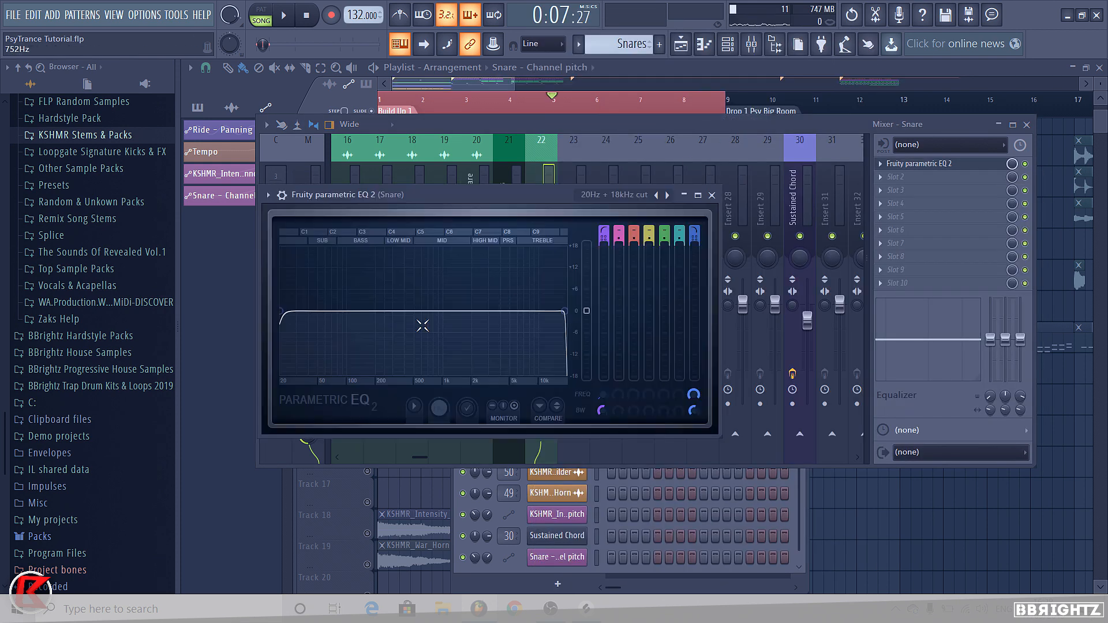
pyautogui.moveTo(267, 312); pyautogui.dragTo(371, 312)
pyautogui.click(712, 195)
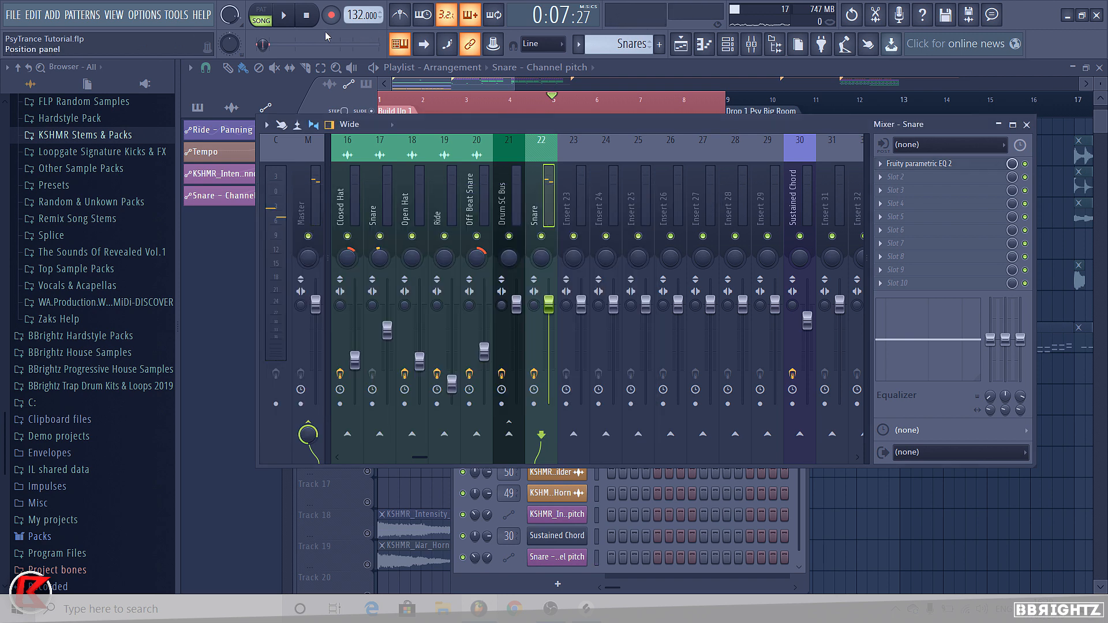
# Step: Load Fruity Reeverb 2 in Slot 4 of the Snare insert and create automation clips for its wet and dry levels
pyautogui.click(918, 205)
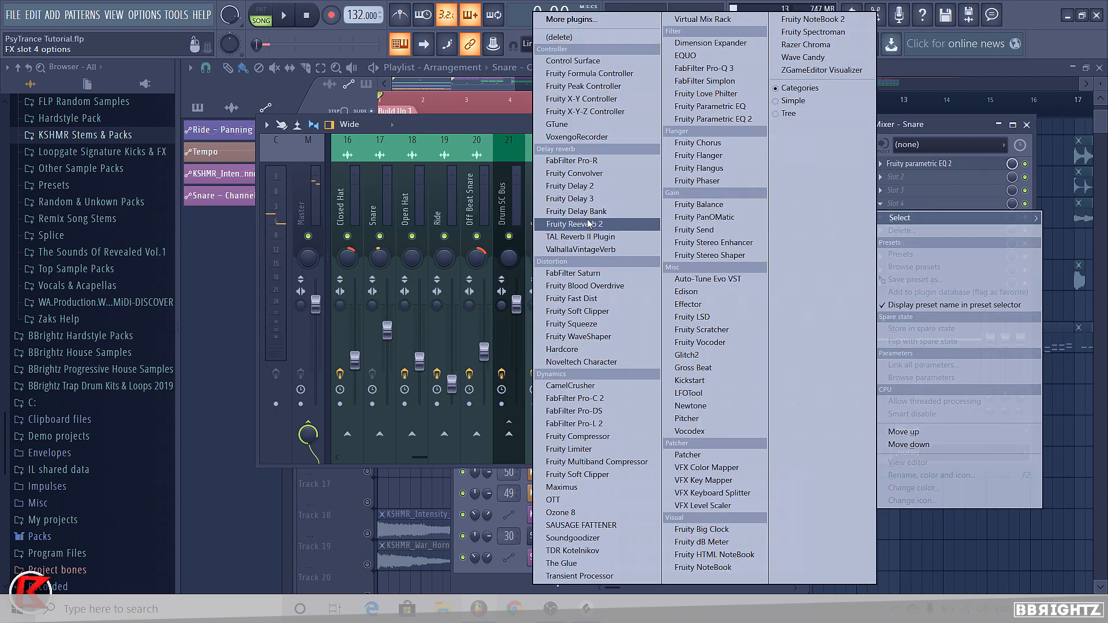
pyautogui.click(598, 226)
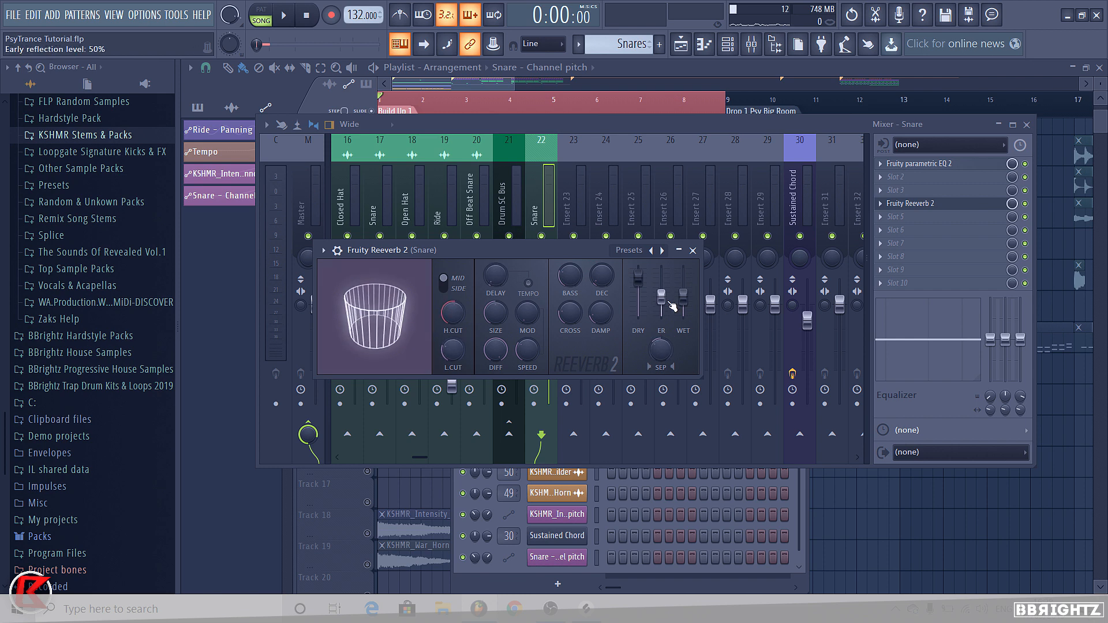
pyautogui.rightClick(684, 317)
pyautogui.click(715, 403)
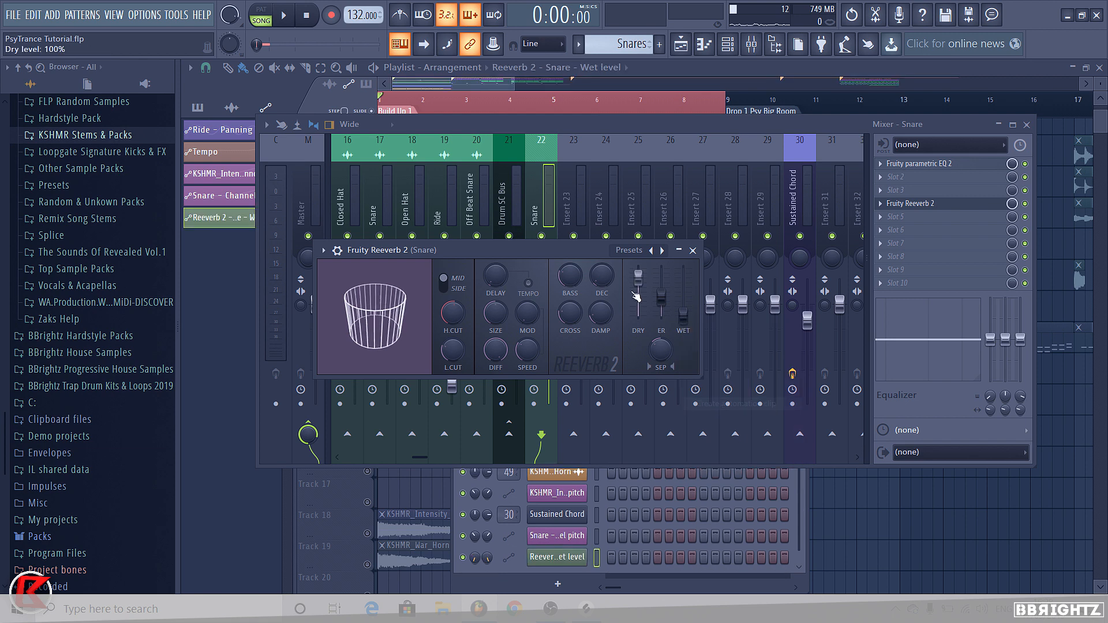
pyautogui.rightClick(658, 284)
pyautogui.click(688, 369)
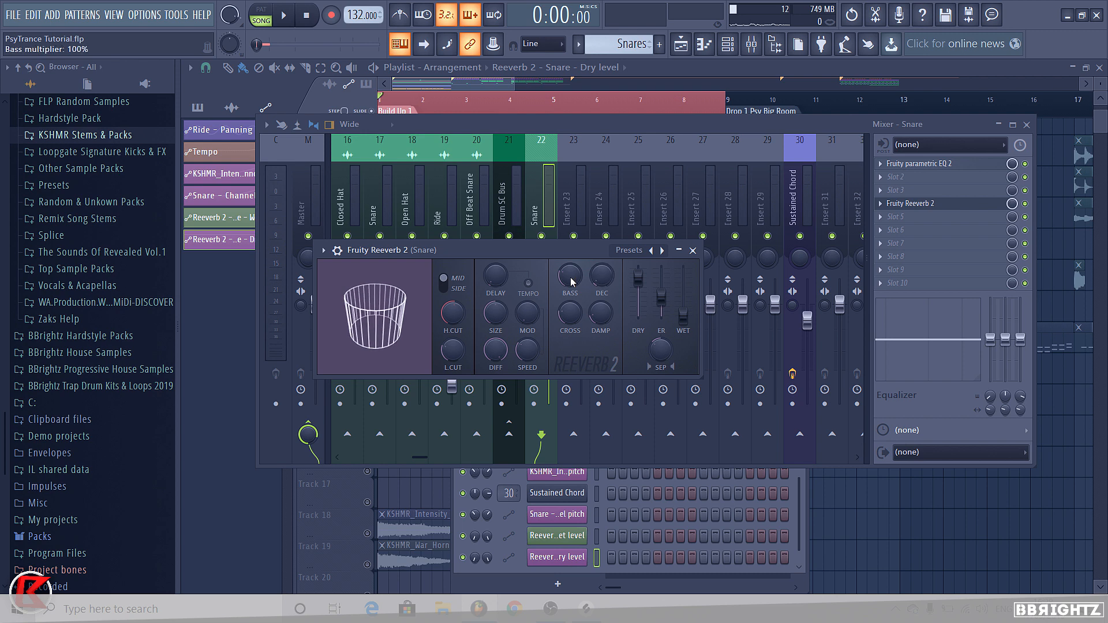
# Step: Close the reverb and mixer windows and move the Reeverb 2 wet level automation clip to Track 8
pyautogui.click(693, 251)
pyautogui.press('F12')
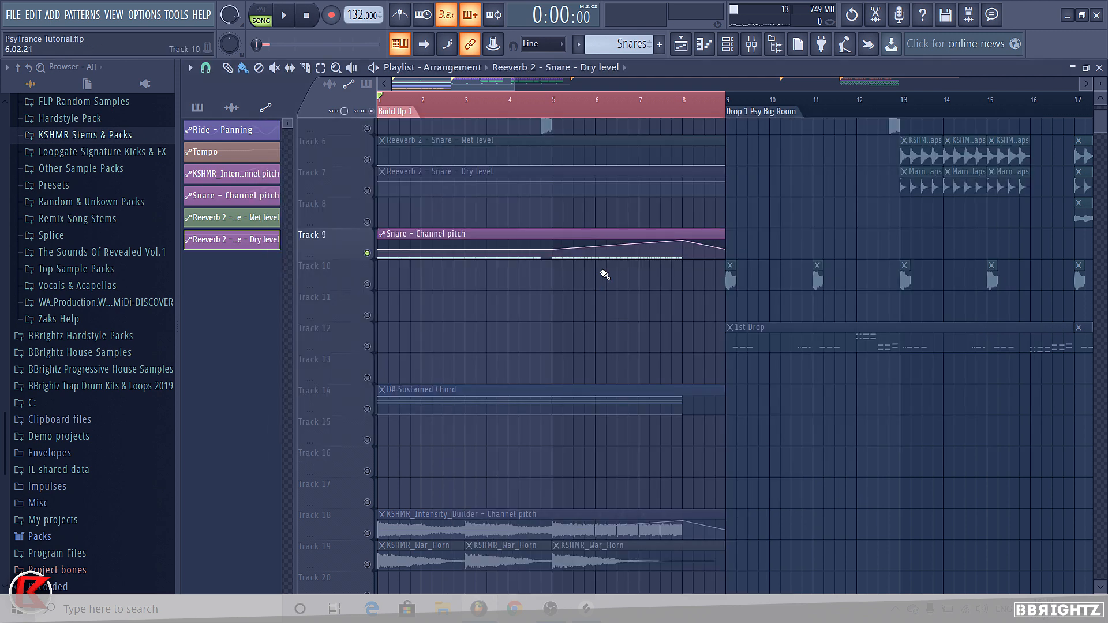
pyautogui.moveTo(508, 151); pyautogui.dragTo(465, 225)
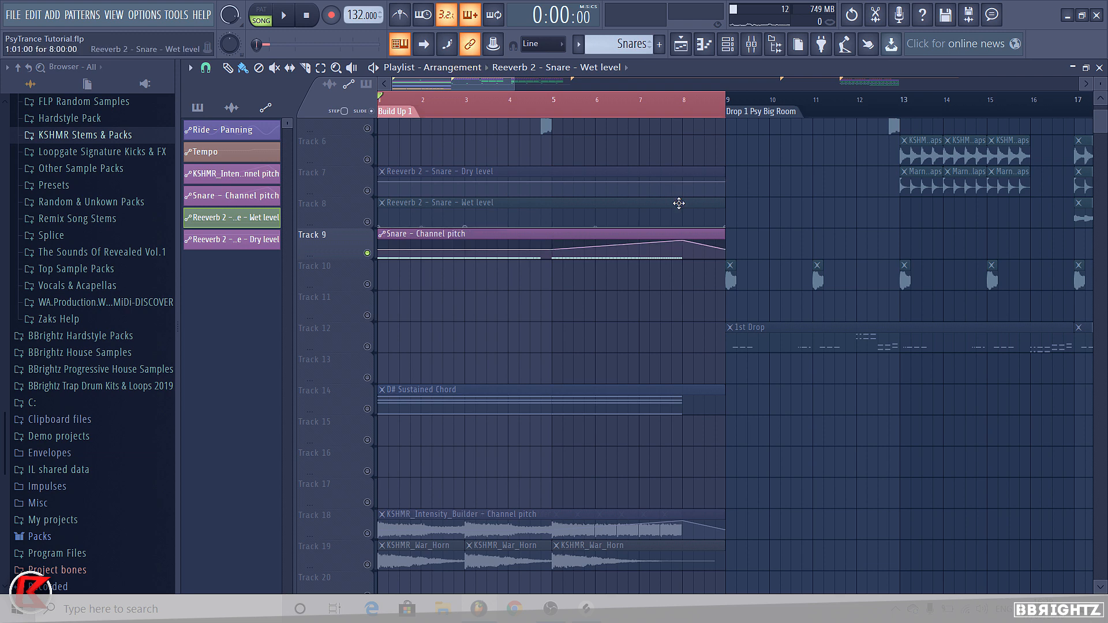
# Step: Shape the enlarged Reeverb 2 wet level automation to rise from bar 3 to a peak at bar 8, and audition it on the enabled Track 8
pyautogui.moveTo(314, 240); pyautogui.dragTo(573, 409)
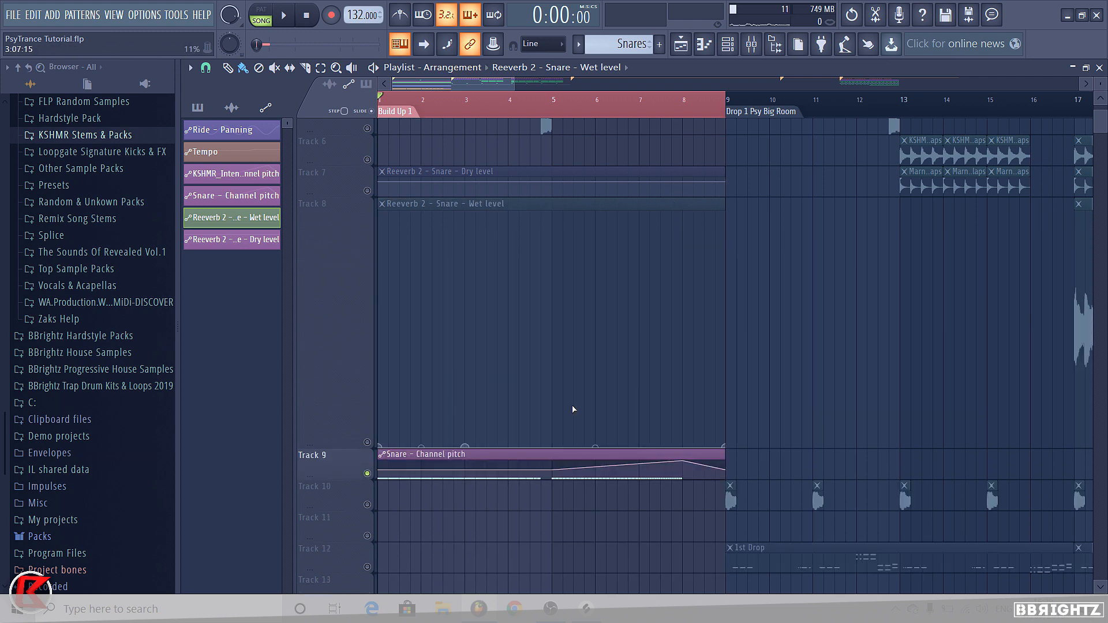
pyautogui.click(683, 304)
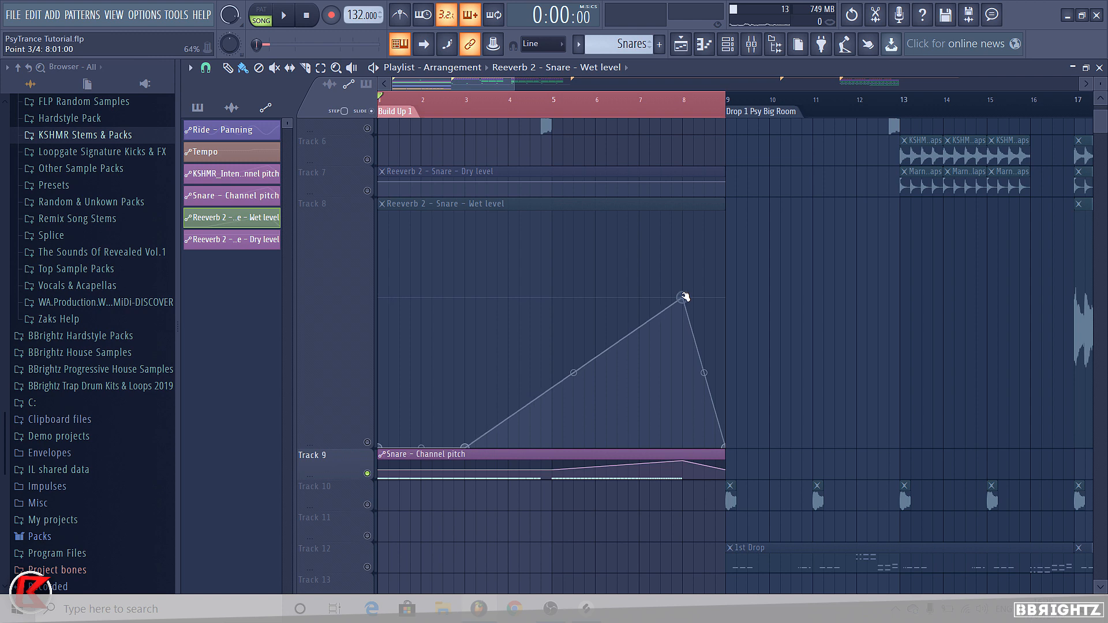
pyautogui.click(368, 443)
pyautogui.click(606, 107)
pyautogui.press('space')
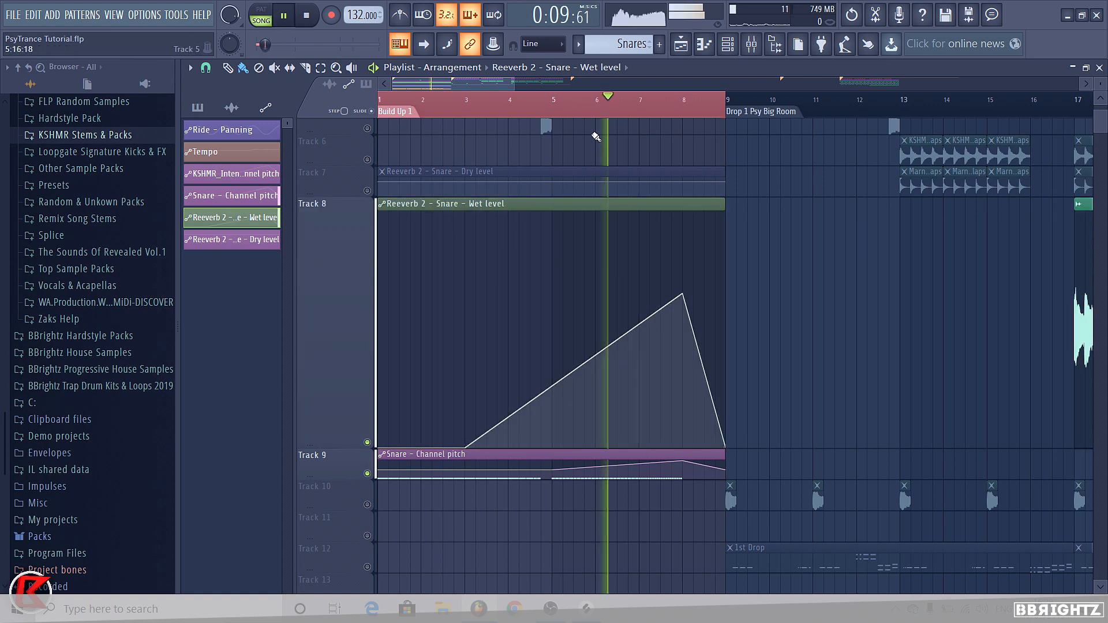
pyautogui.rightClick(321, 300)
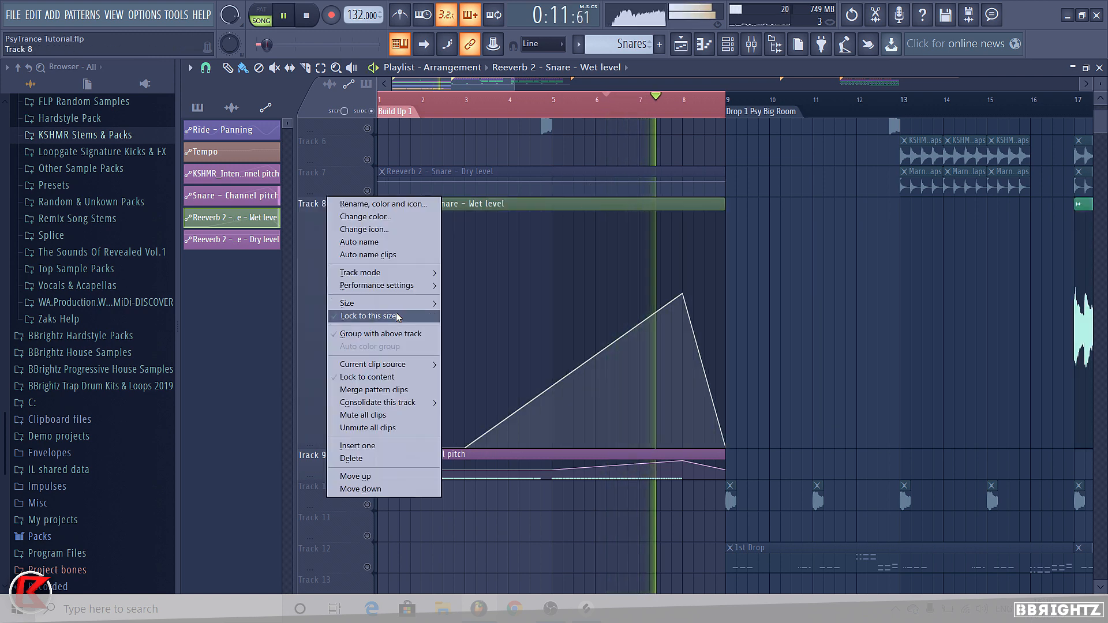
pyautogui.moveTo(321, 300)
pyautogui.click(468, 329)
pyautogui.press('space')
# Step: Shape the Reeverb 2 dry level automation on Track 7 to stay flat until bar 5, dip at bar 8 and recover by bar 9
pyautogui.moveTo(337, 196); pyautogui.dragTo(338, 355)
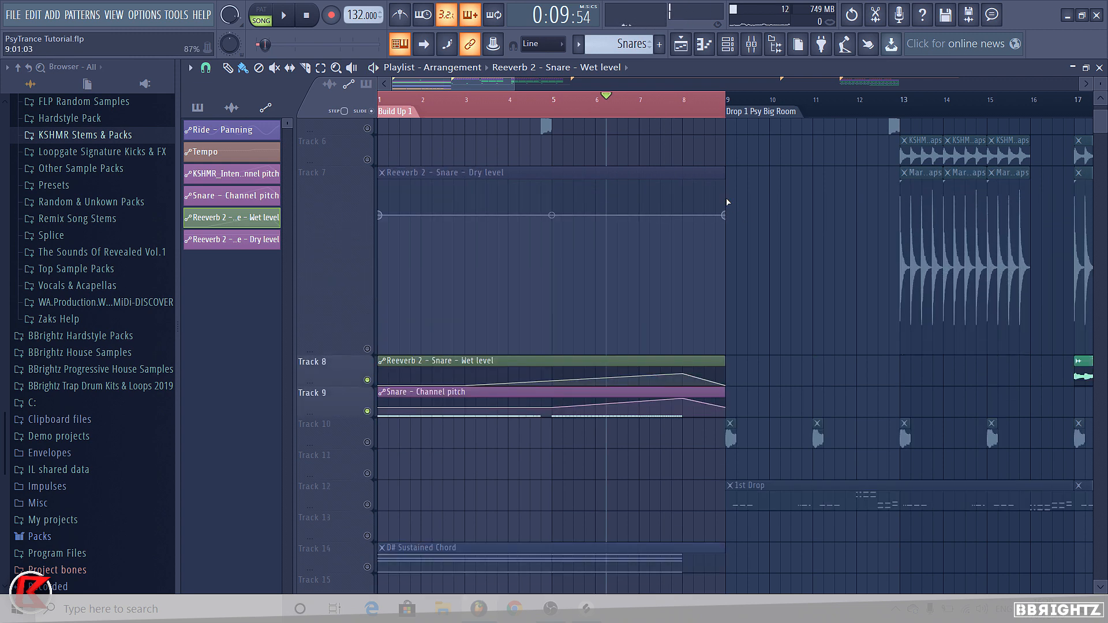
pyautogui.rightClick(722, 217)
pyautogui.click(762, 429)
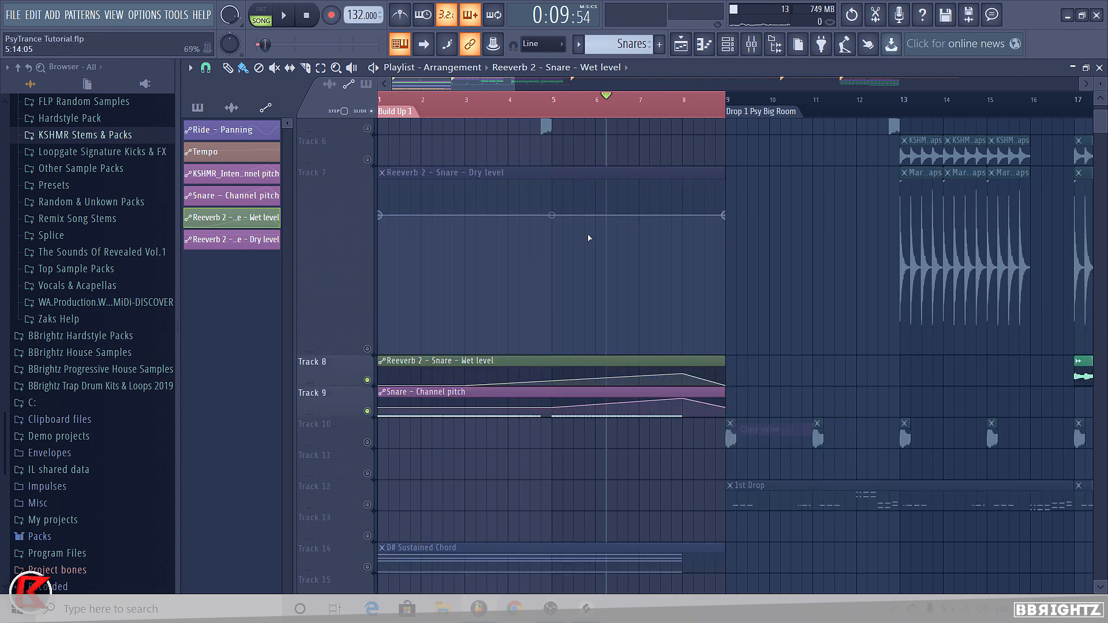
pyautogui.rightClick(550, 236)
pyautogui.click(601, 460)
pyautogui.rightClick(682, 252)
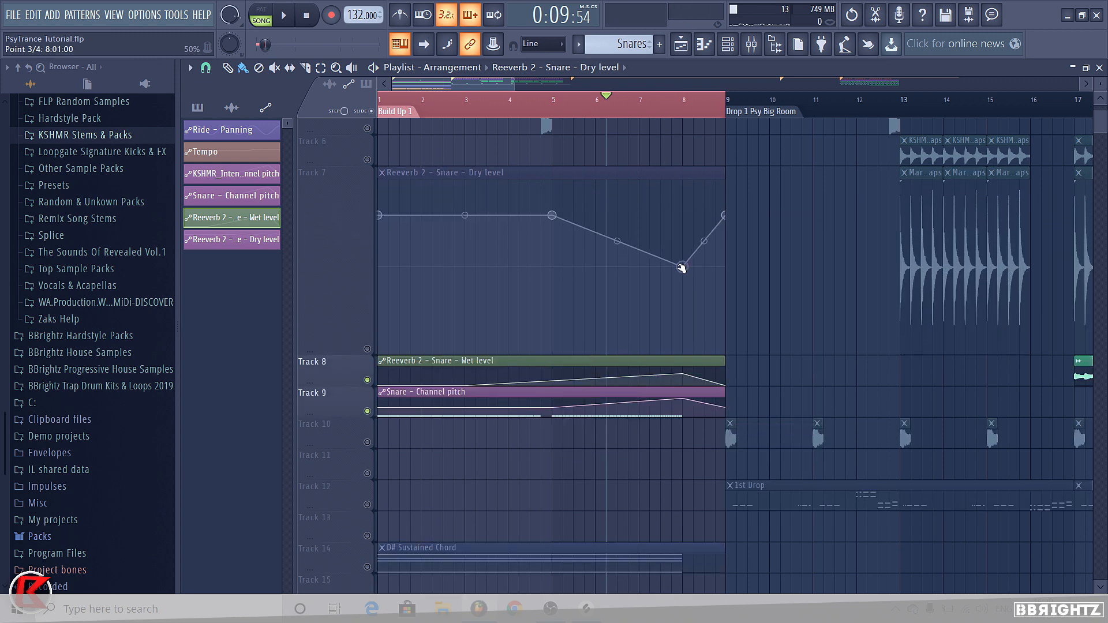
pyautogui.click(367, 349)
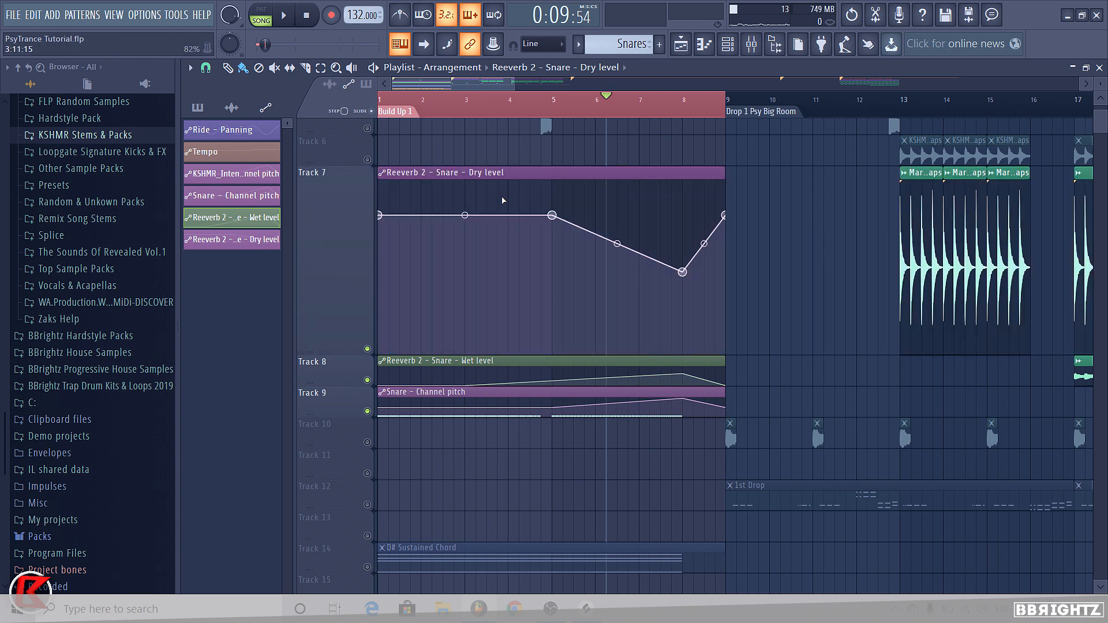
# Step: Play the snares from bar 5 to check the dry level dip and restore Track 7 to its default height
pyautogui.click(552, 111)
pyautogui.press('space')
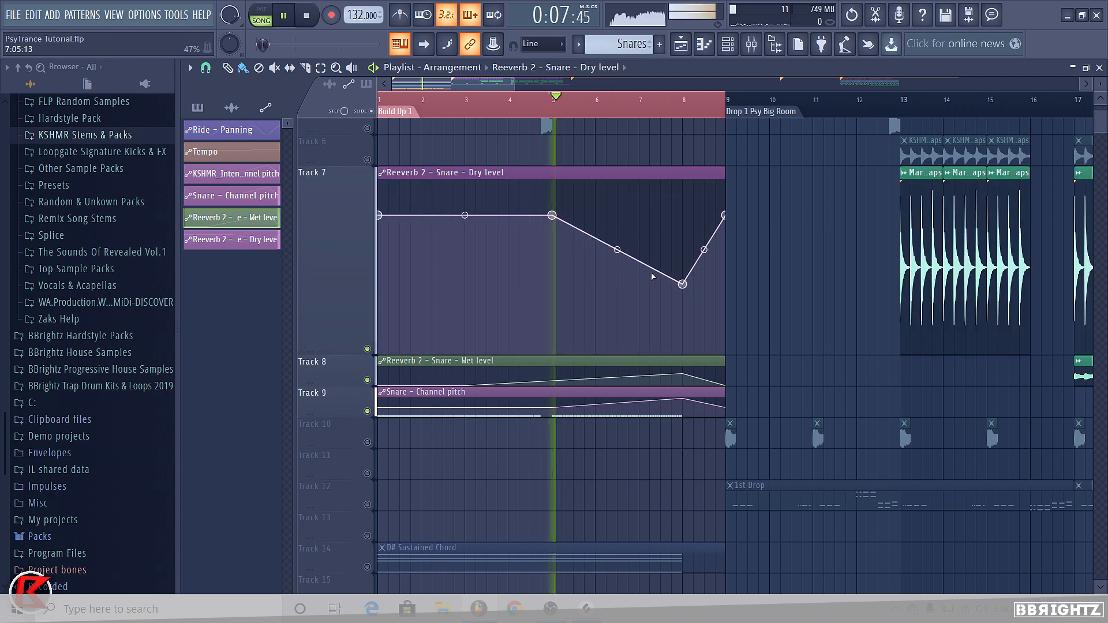
pyautogui.rightClick(365, 247)
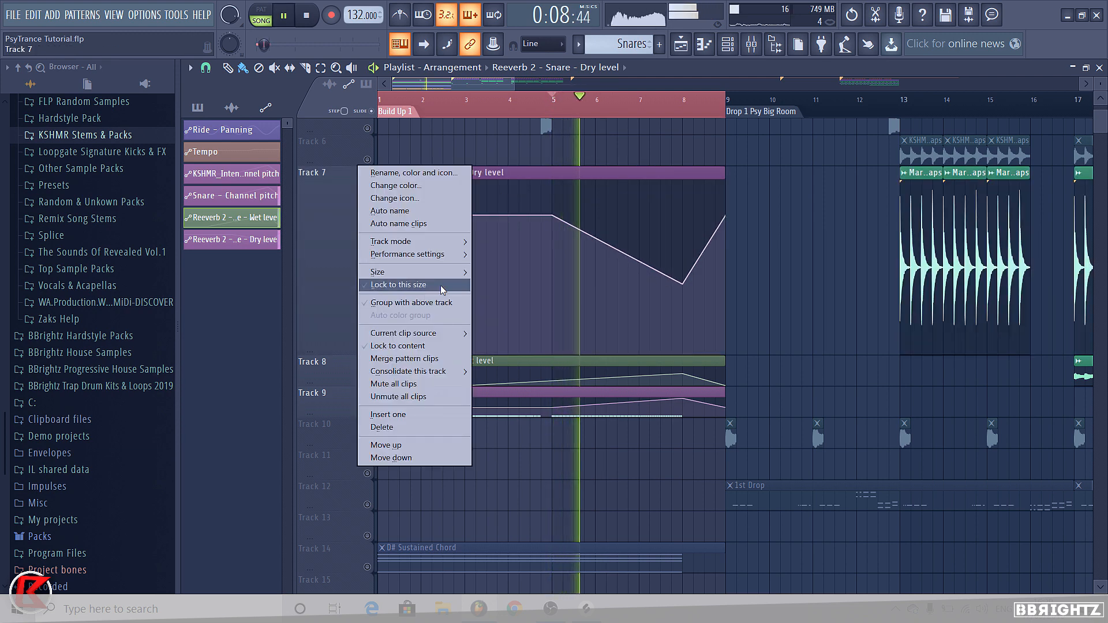
pyautogui.moveTo(430, 274)
pyautogui.click(492, 297)
pyautogui.scroll(-3, 513, 269)
pyautogui.scroll(-3, 515, 273)
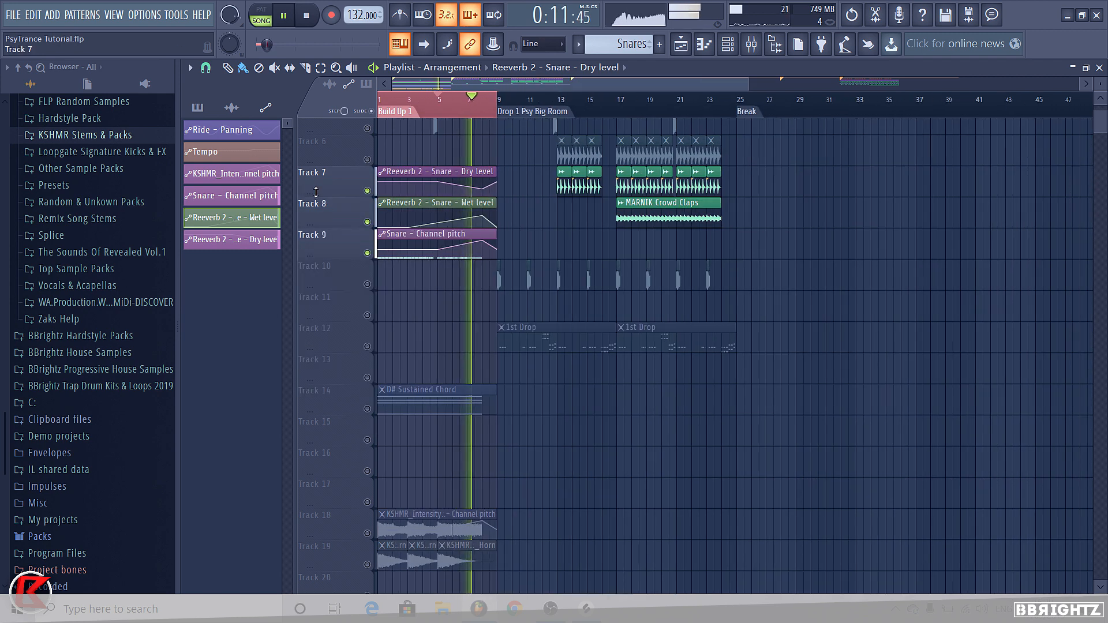
pyautogui.moveTo(316, 197); pyautogui.dragTo(319, 362)
pyautogui.press('space')
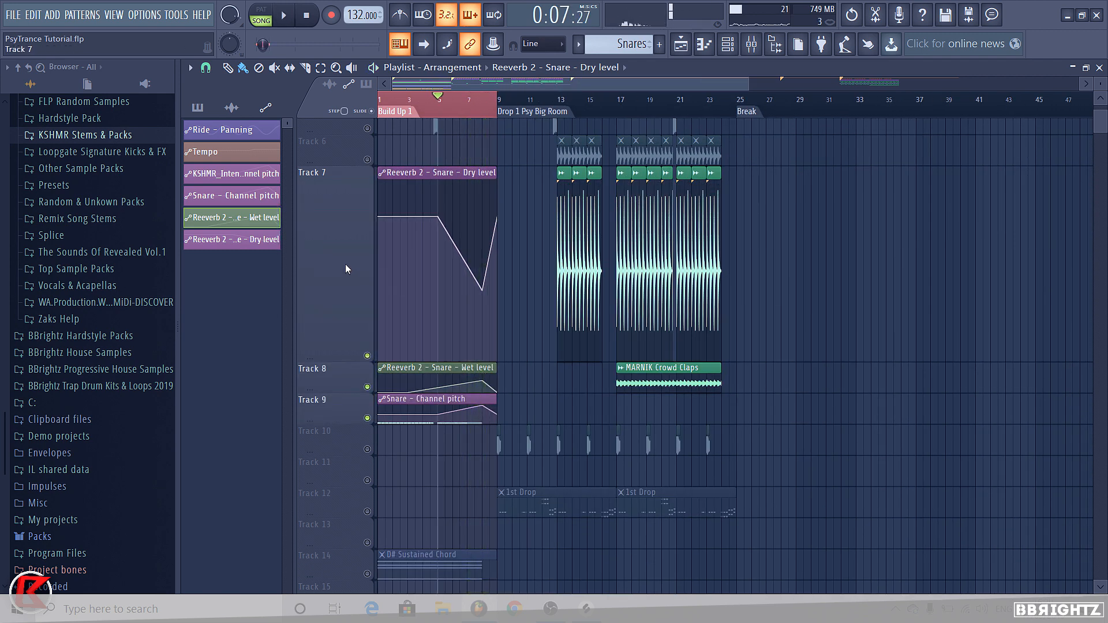
pyautogui.rightClick(346, 264)
pyautogui.moveTo(418, 271)
pyautogui.click(488, 296)
# Step: Make the wet level automation on Track 8 drop straight to zero at bar 8, and audition the end of the build-up
pyautogui.moveTo(317, 224); pyautogui.dragTo(319, 313)
pyautogui.scroll(5, 502, 408)
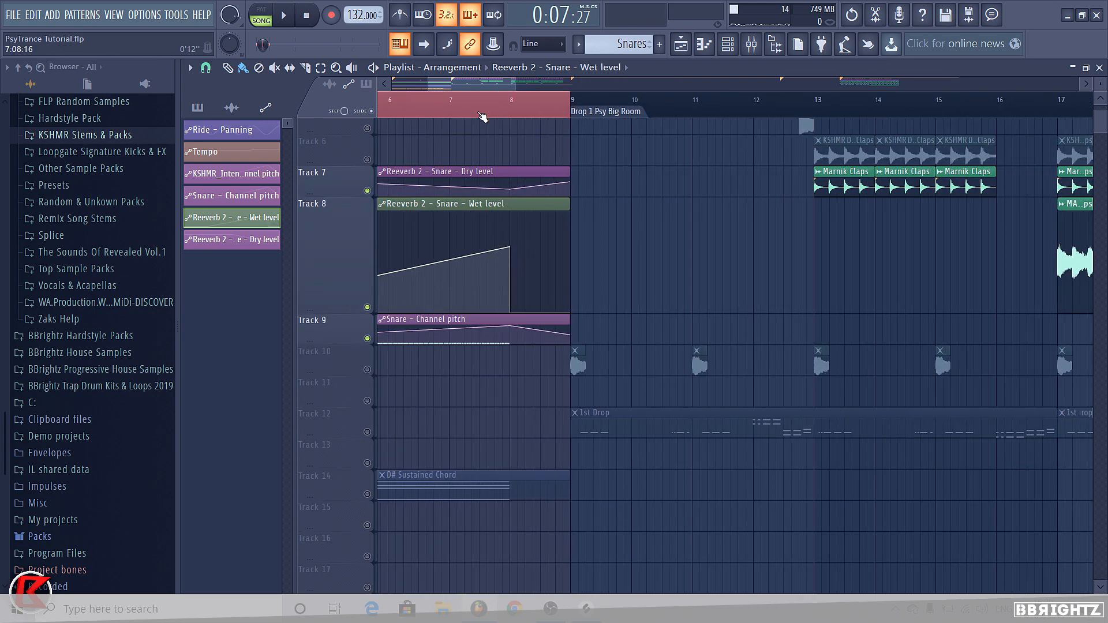
pyautogui.click(480, 113)
pyautogui.press('space')
pyautogui.press('space')
pyautogui.rightClick(342, 199)
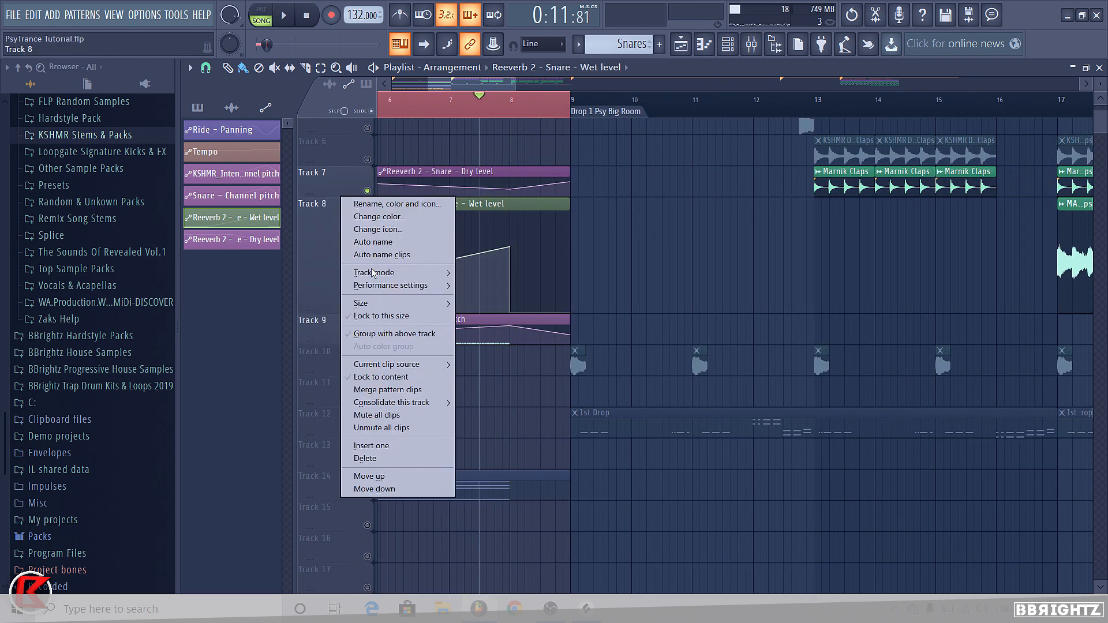
pyautogui.moveTo(370, 303)
pyautogui.click(487, 326)
pyautogui.scroll(-4, 493, 220)
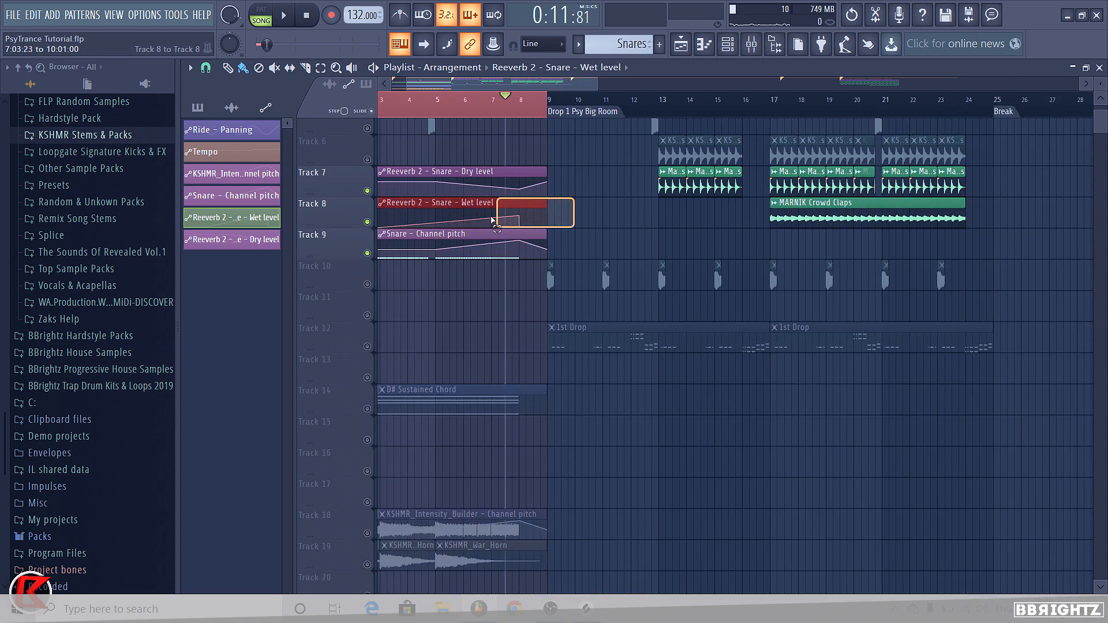
# Step: Move the Reeverb 2 wet and dry level automation clips down onto Track 9 with the snare pitch automation
pyautogui.moveTo(491, 220); pyautogui.dragTo(490, 220)
pyautogui.hotkey('shift', 'Down')
pyautogui.moveTo(579, 188); pyautogui.dragTo(465, 176)
pyautogui.hotkey('shift', 'Down')
pyautogui.hotkey('shift', 'Down')
# Step: Enable all the playlist tracks again and play the full build-up from the start
pyautogui.scroll(-3, 511, 156)
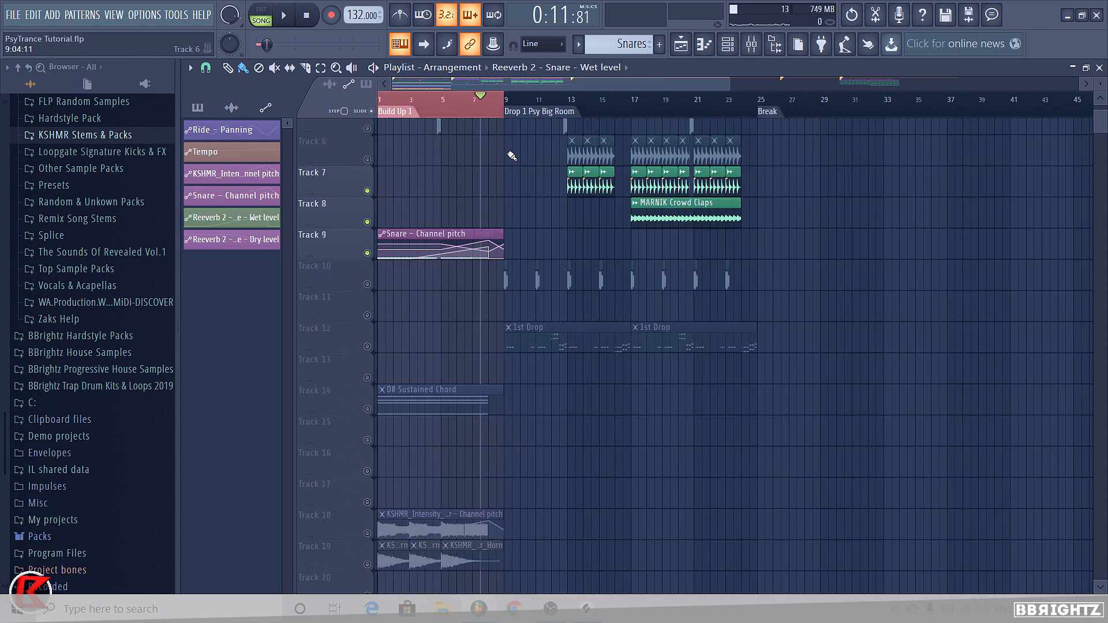
pyautogui.scroll(-2, 511, 156)
pyautogui.scroll(-3, 408, 381)
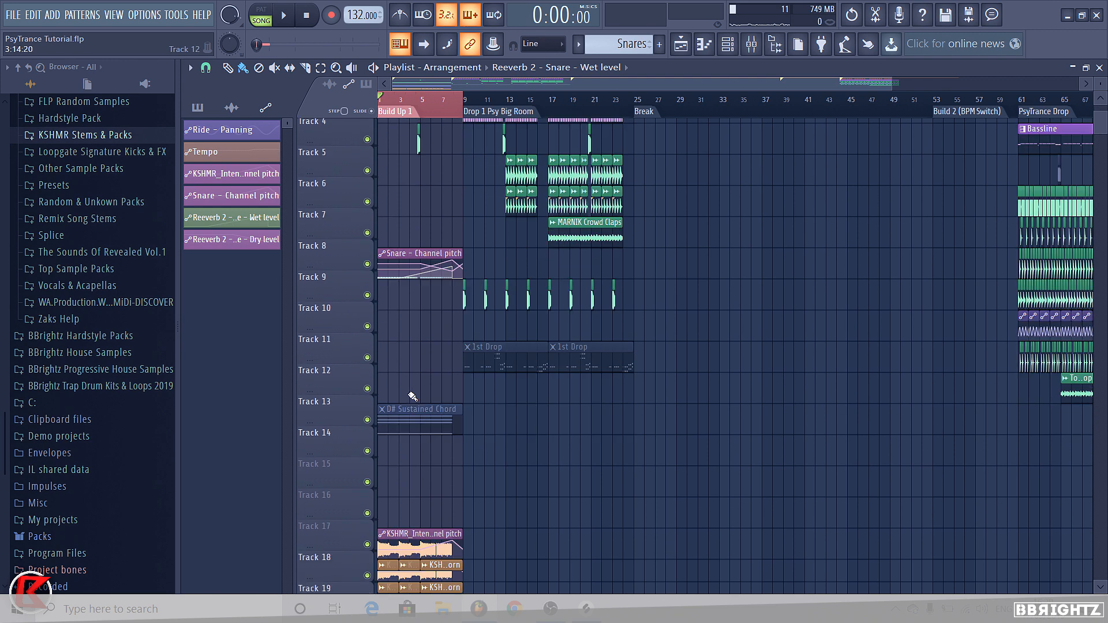
pyautogui.scroll(4, 404, 375)
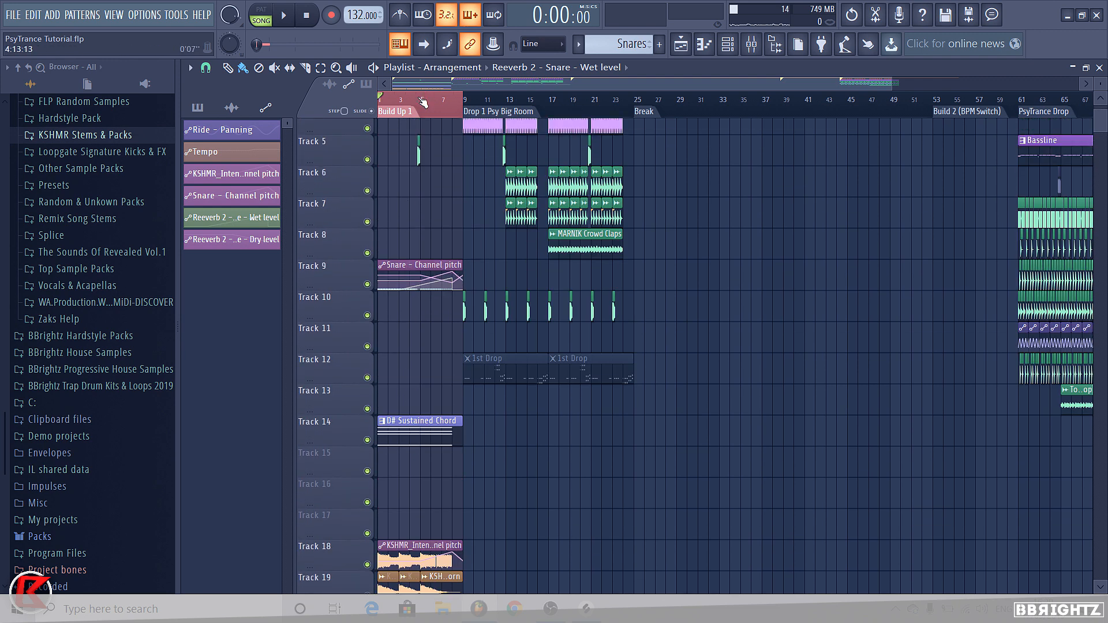
pyautogui.press('space')
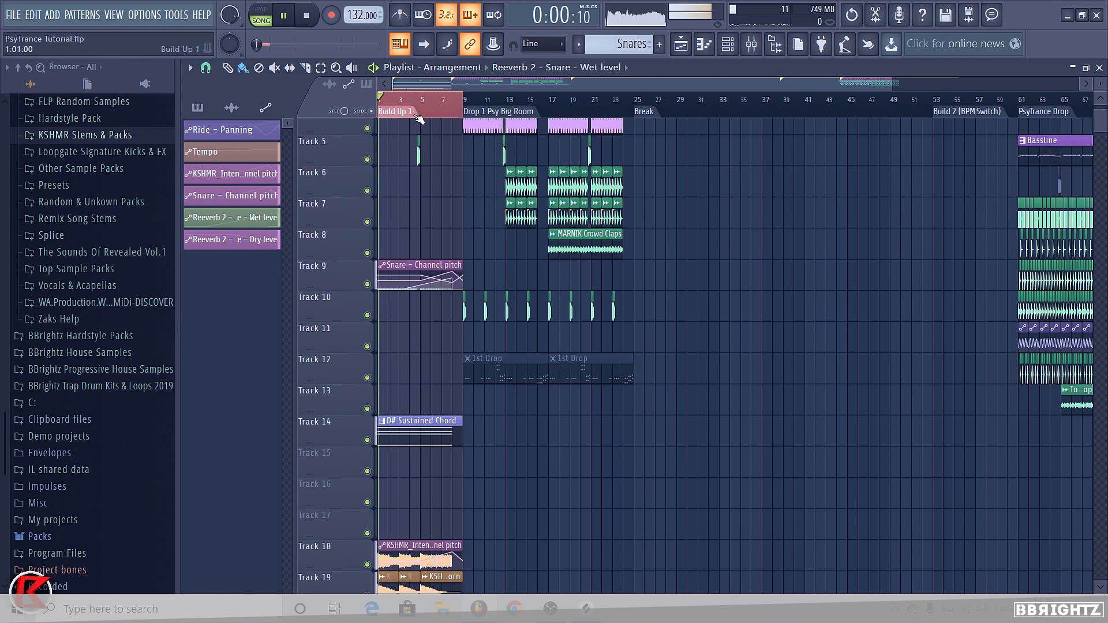
# Step: Clear the time selection over Build Up 1 and unmute both 1st Drop clips on Track 12, saving the project during playback
pyautogui.rightClick(453, 115)
pyautogui.keyDown('alt'); pyautogui.rightClick(479, 378); pyautogui.keyUp('alt')
pyautogui.keyDown('alt'); pyautogui.rightClick(588, 376); pyautogui.keyUp('alt')
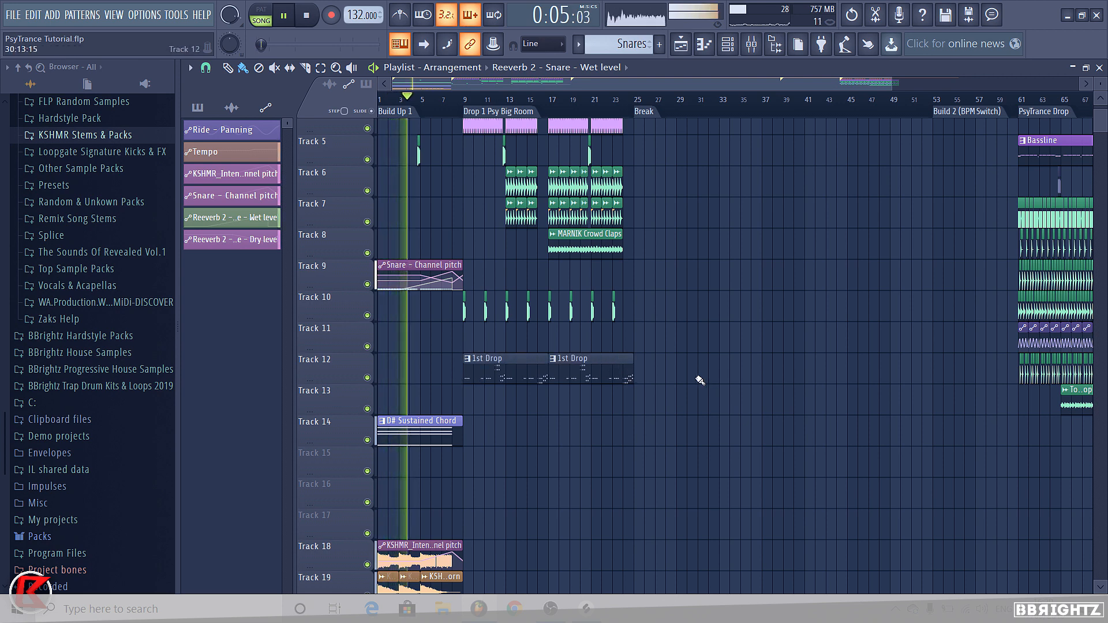
pyautogui.hotkey('ctrl', 's')
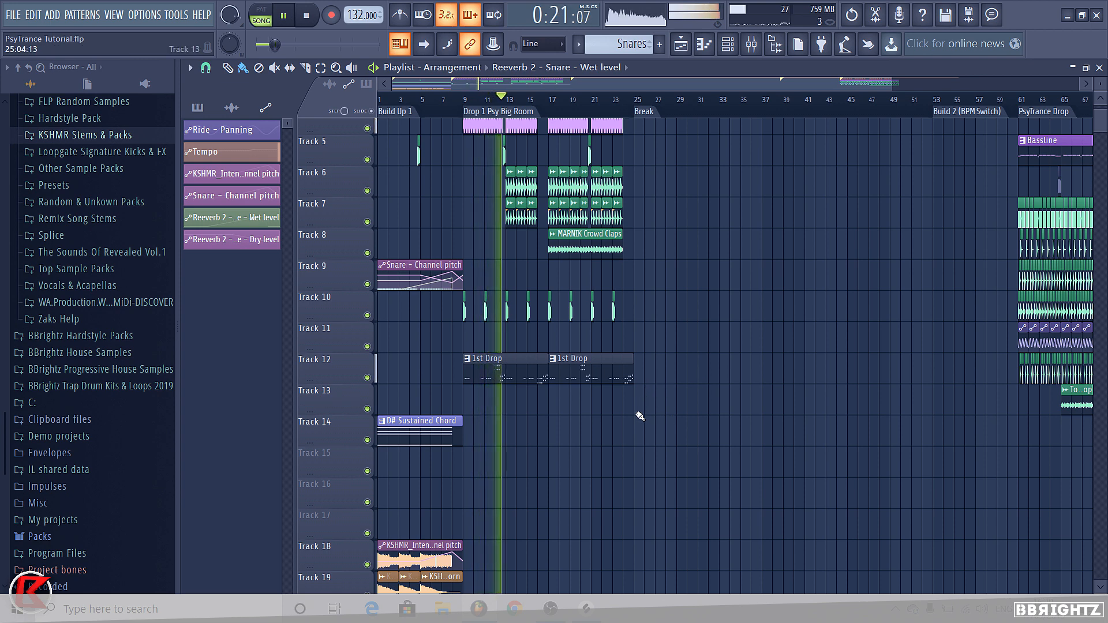
pyautogui.press('space')
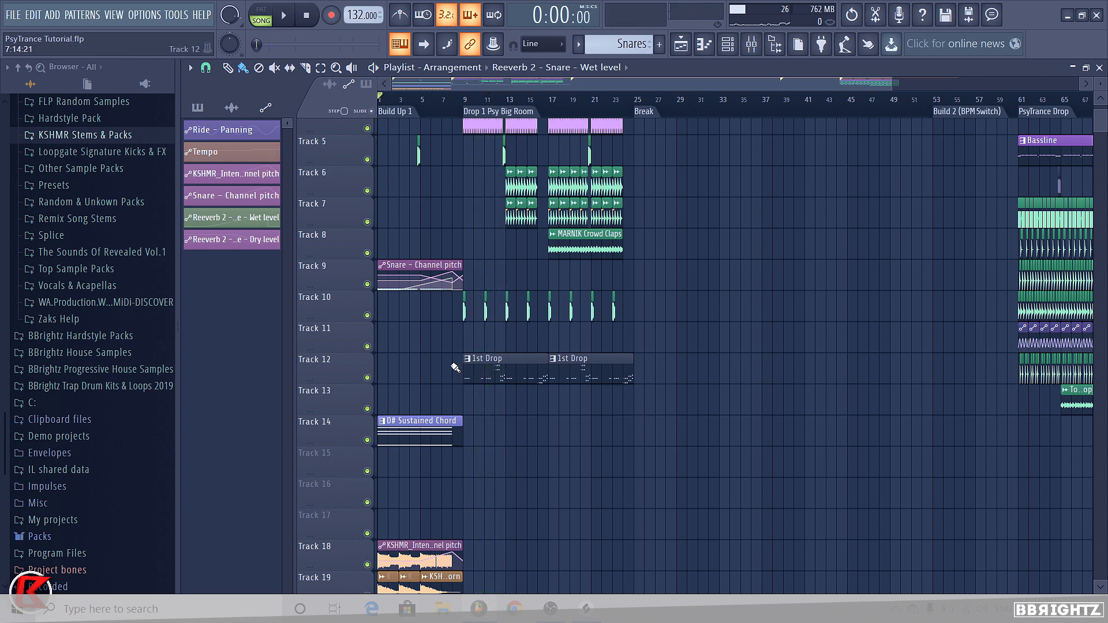
# Step: Show the Snares pattern in the picker and look over the arrangement from Build Up 1 to the PsyTrance Drop
pyautogui.scroll(4, 525, 245)
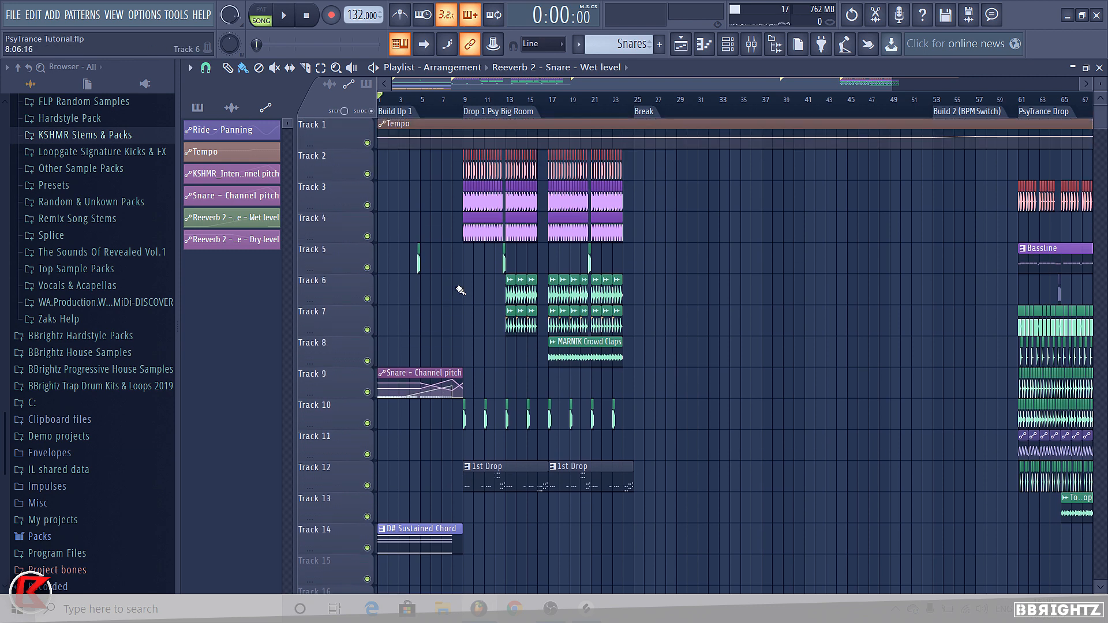
pyautogui.click(626, 44)
pyautogui.scroll(-2, 773, 346)
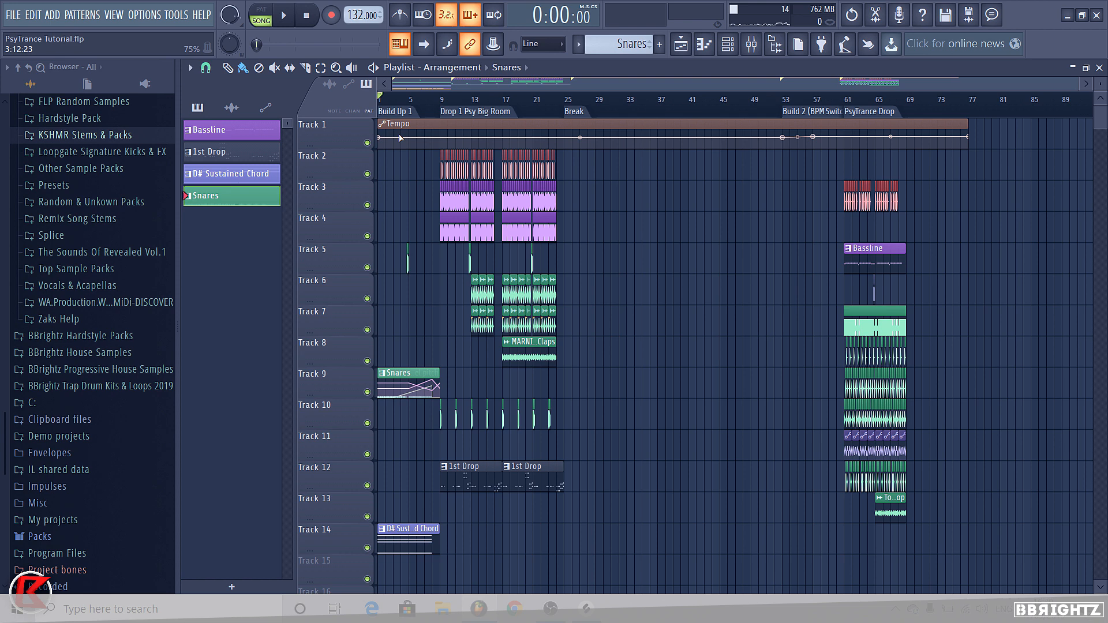
pyautogui.scroll(3, 406, 109)
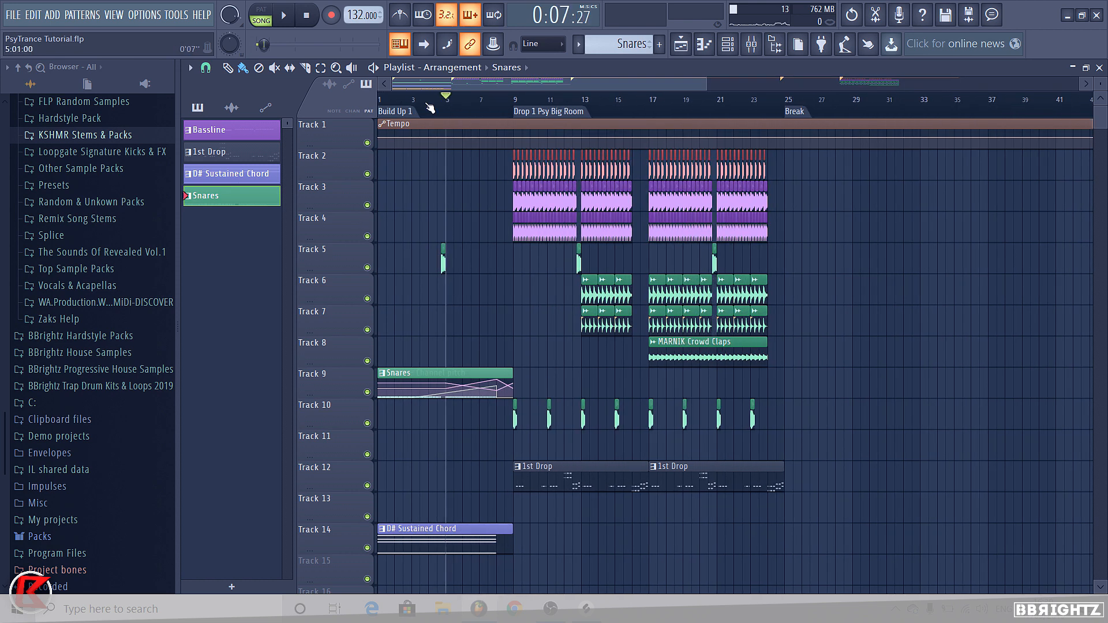
pyautogui.scroll(-3, 511, 243)
pyautogui.scroll(-3, 511, 243)
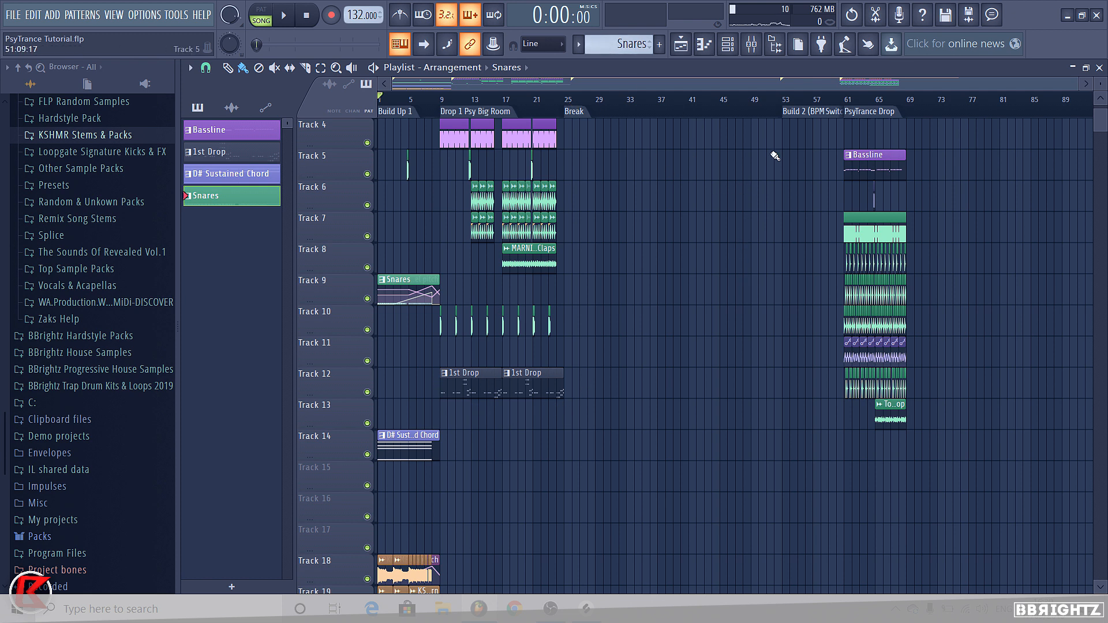
pyautogui.scroll(2, 746, 173)
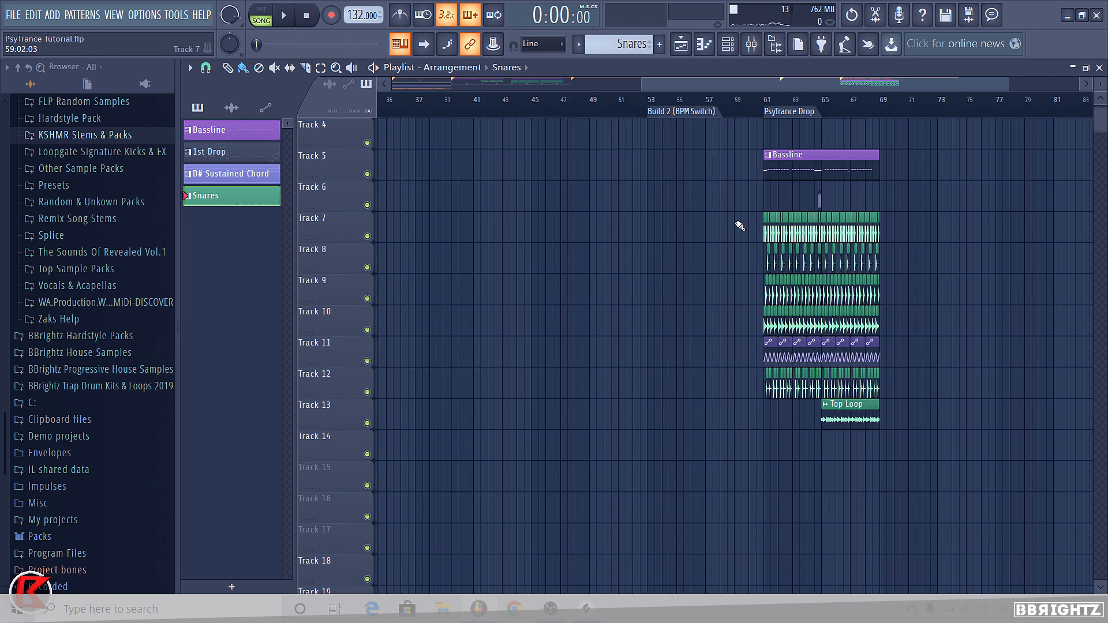
pyautogui.scroll(-2, 663, 212)
pyautogui.scroll(-1, 663, 212)
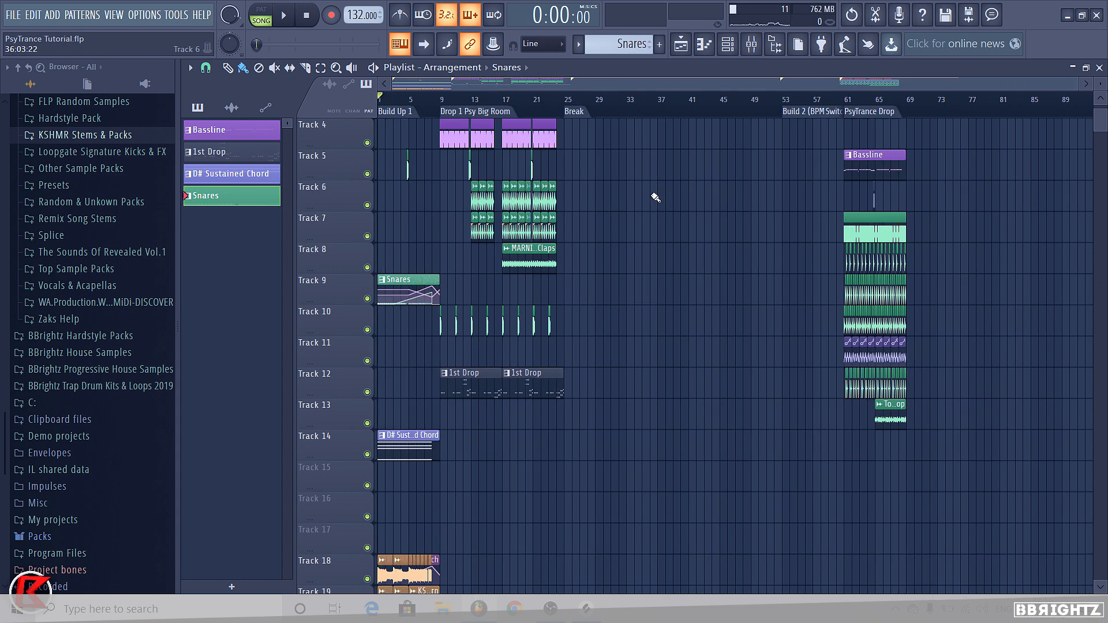